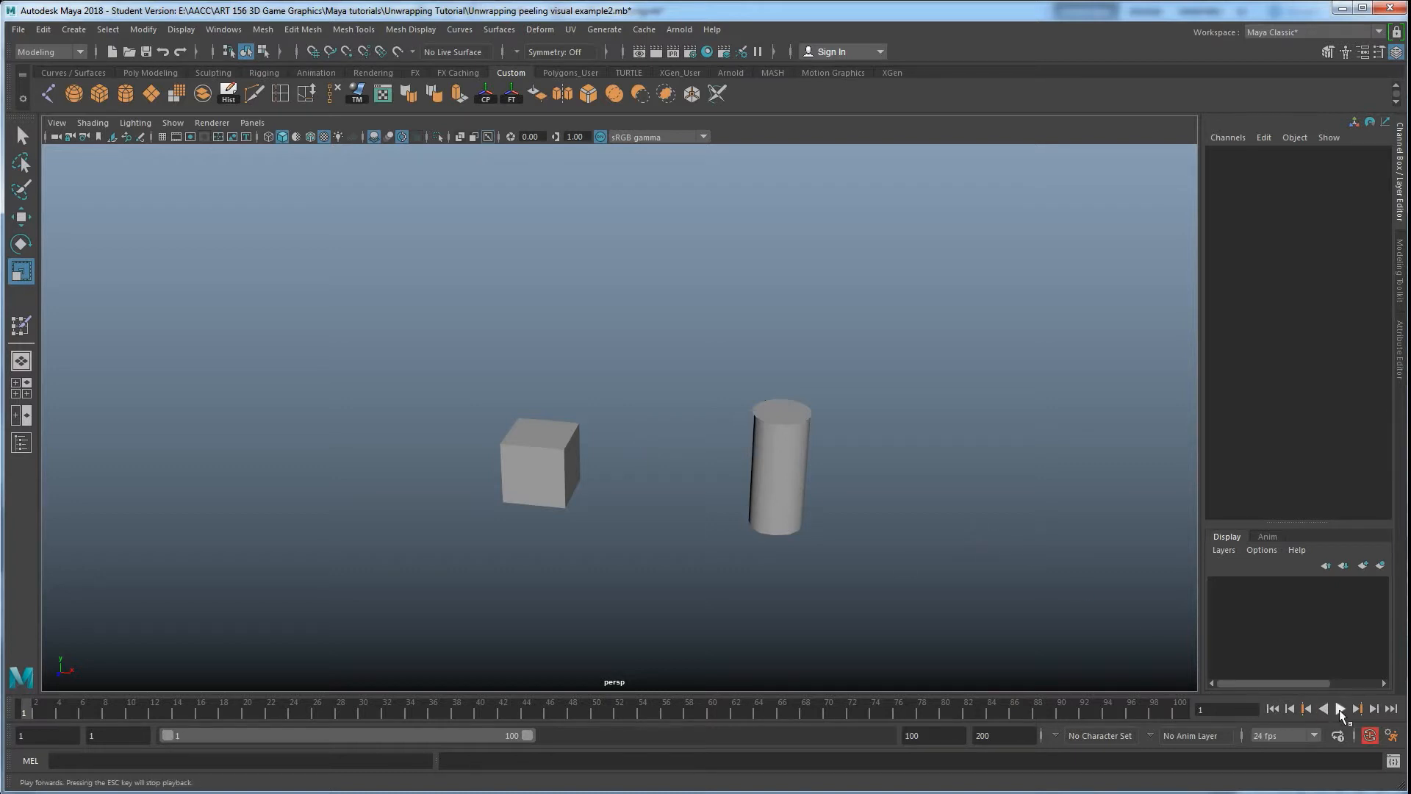
Play the unwrapping animation of the cube and cylinder, then stop it
click(1340, 709)
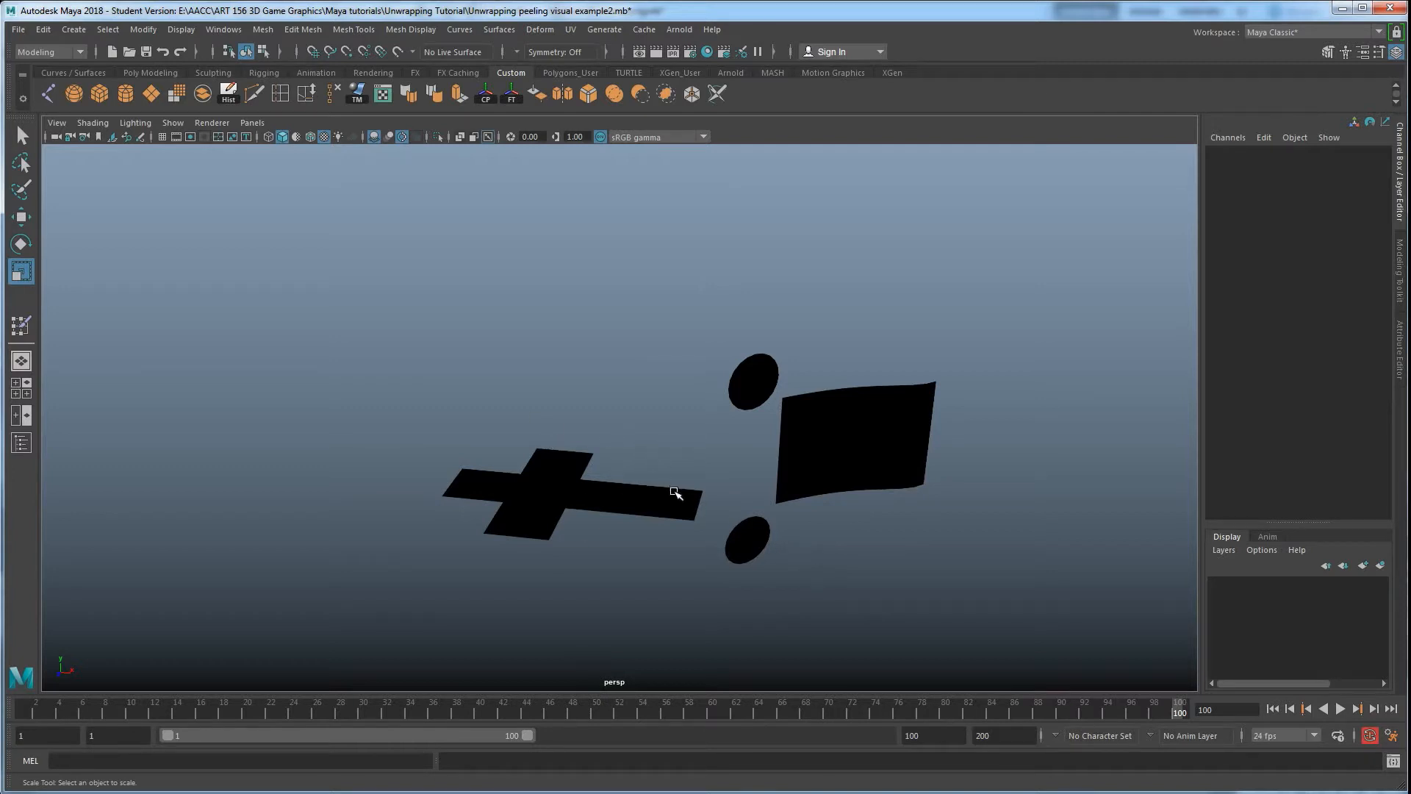
click(1340, 708)
Switch to the Photoshop texture documents and toggle Layer 2's visibility off and back on
click(332, 793)
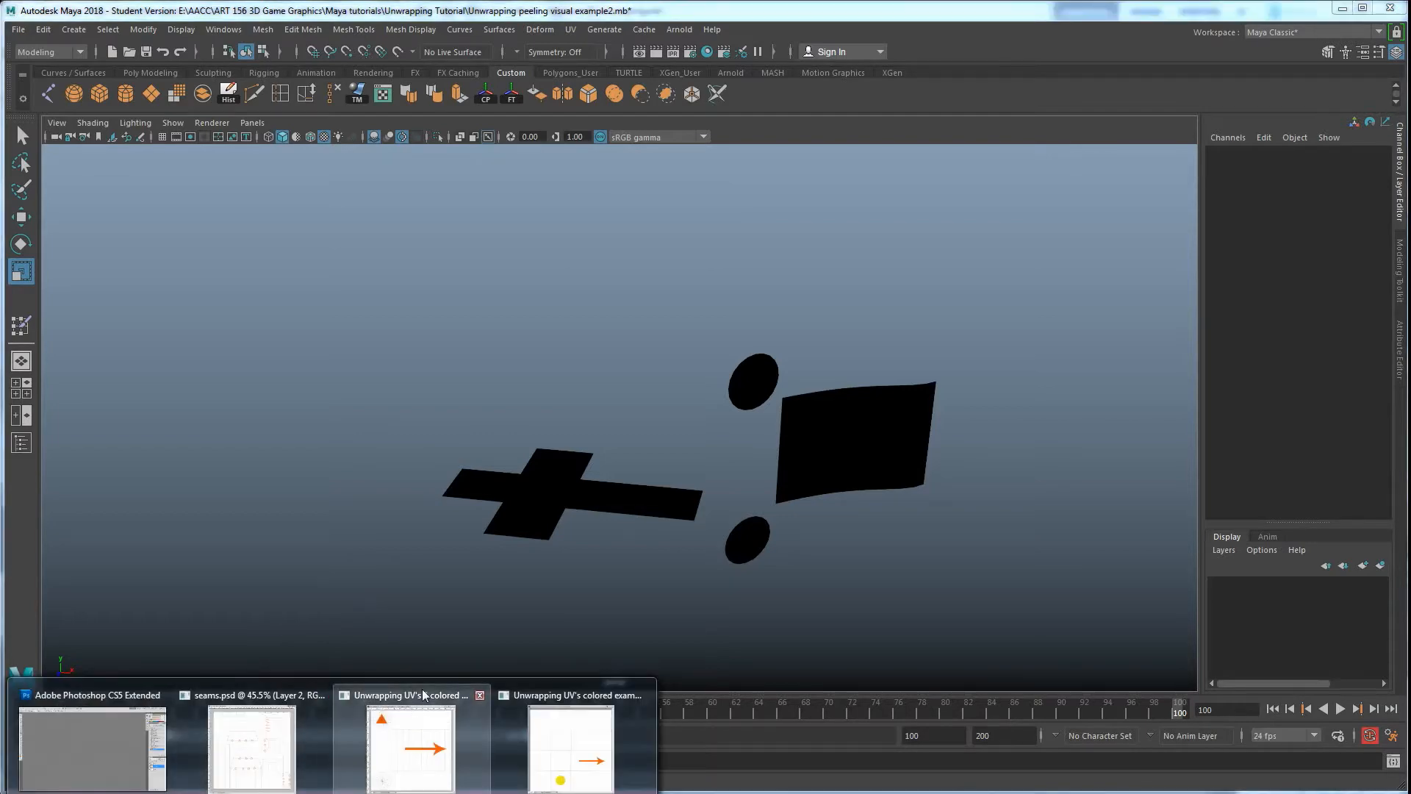
click(423, 724)
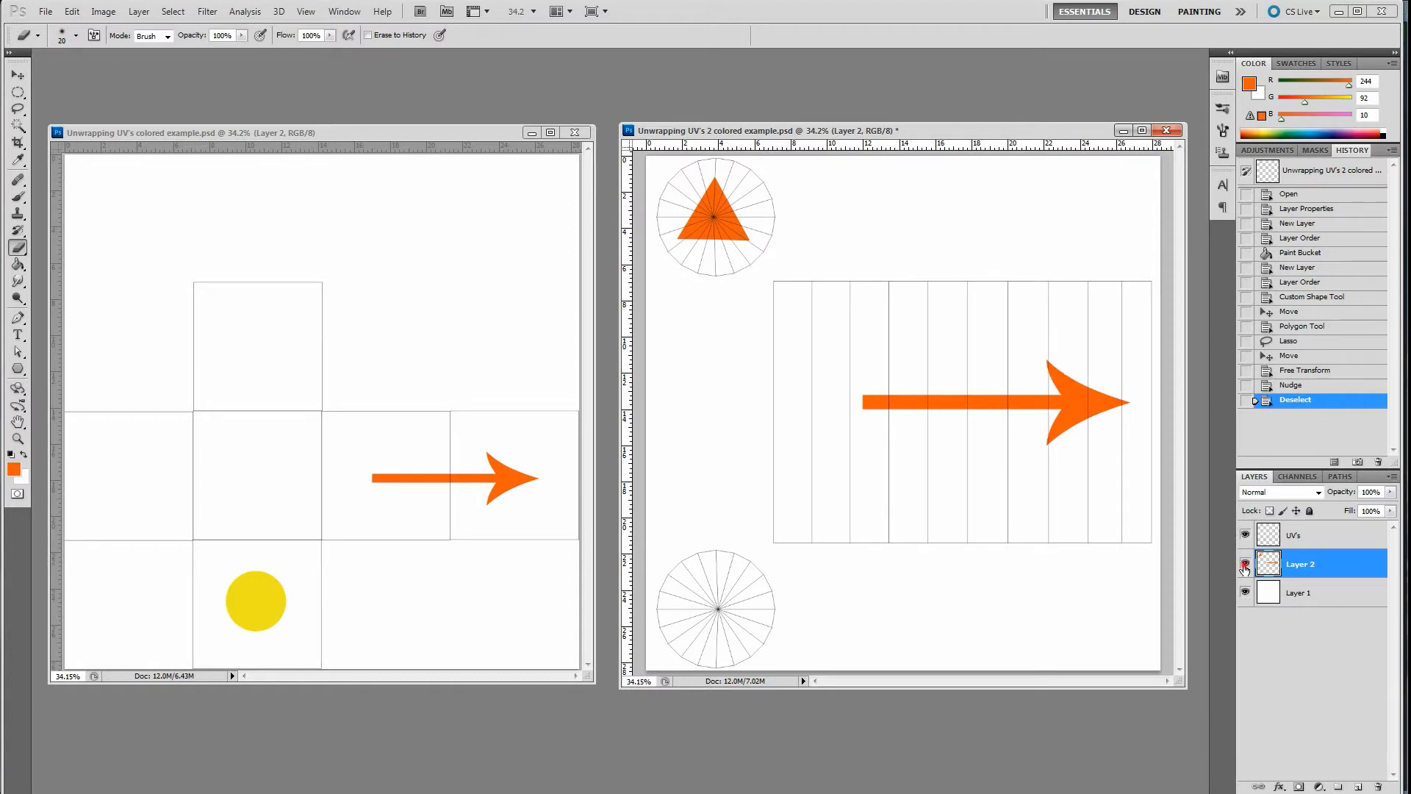
click(1245, 564)
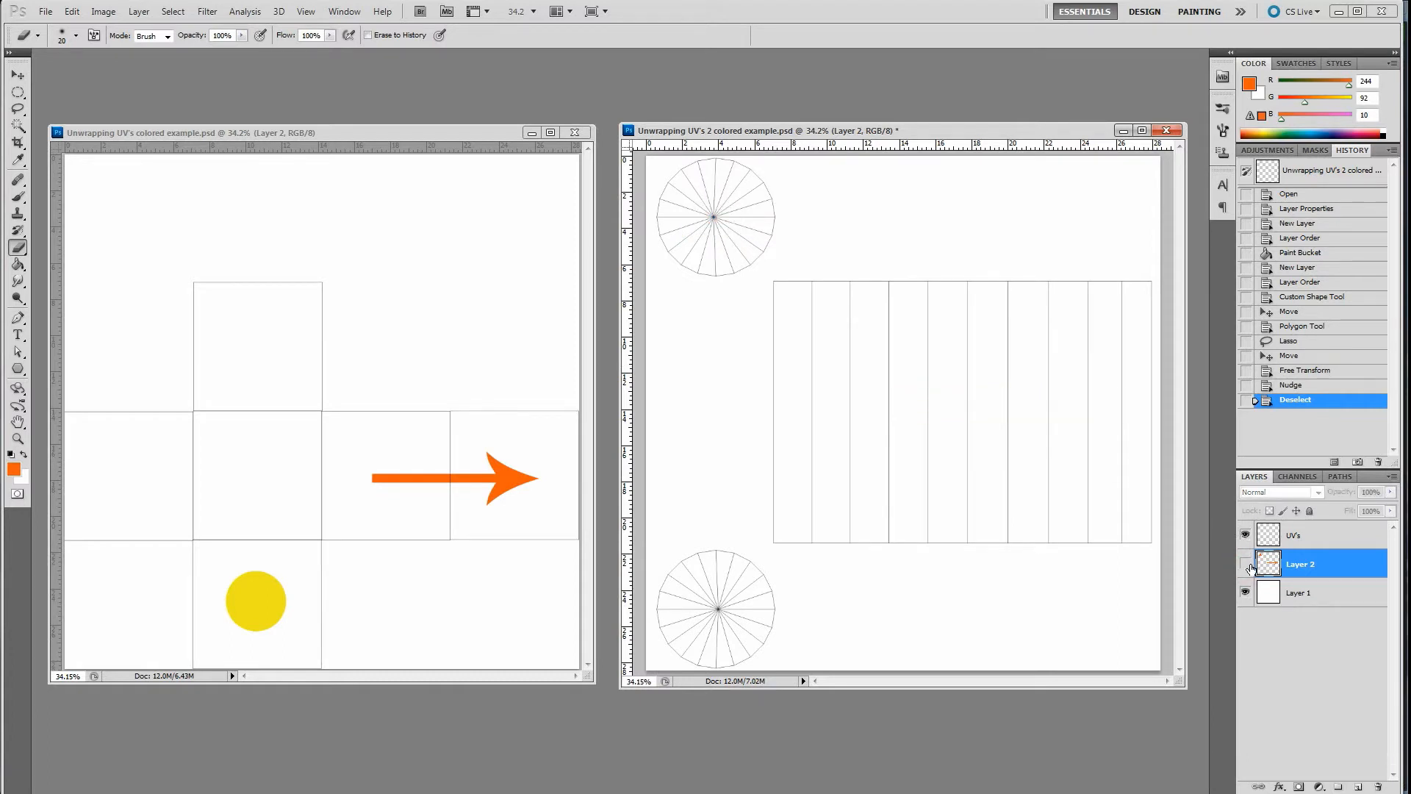
click(1246, 563)
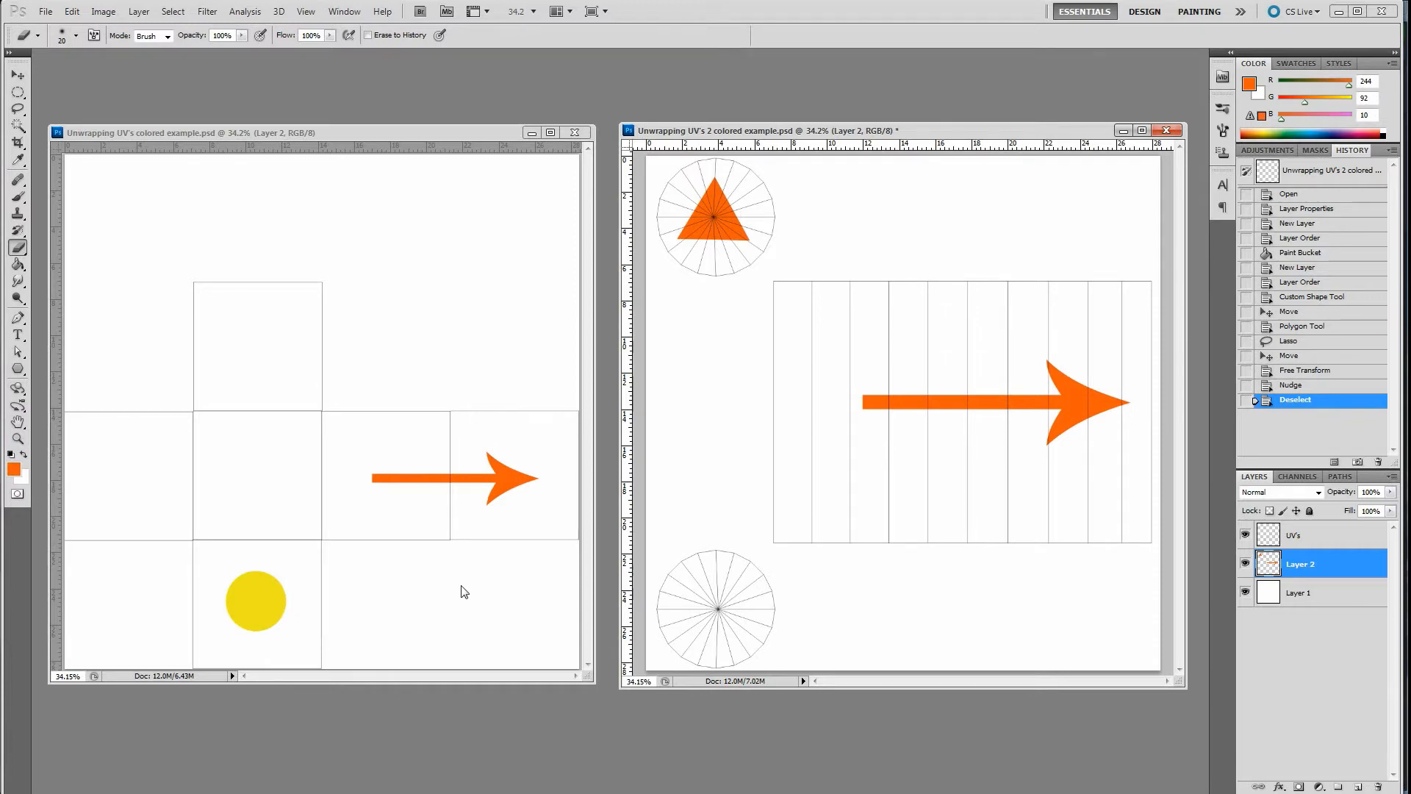
Switch back and forth between Maya and Photoshop to compare the flattened pieces with the painted UV layouts
key(alt+Tab)
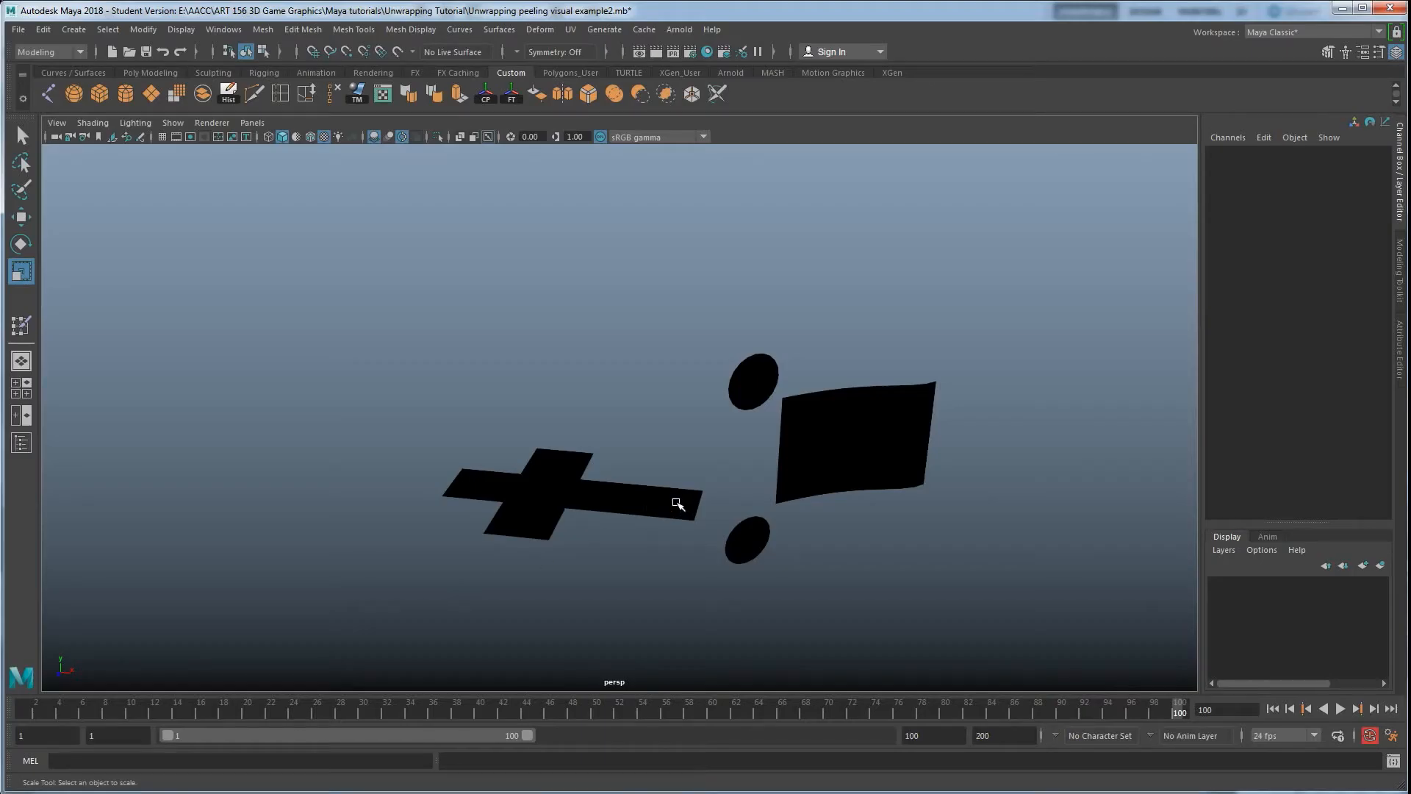
key(alt+Tab)
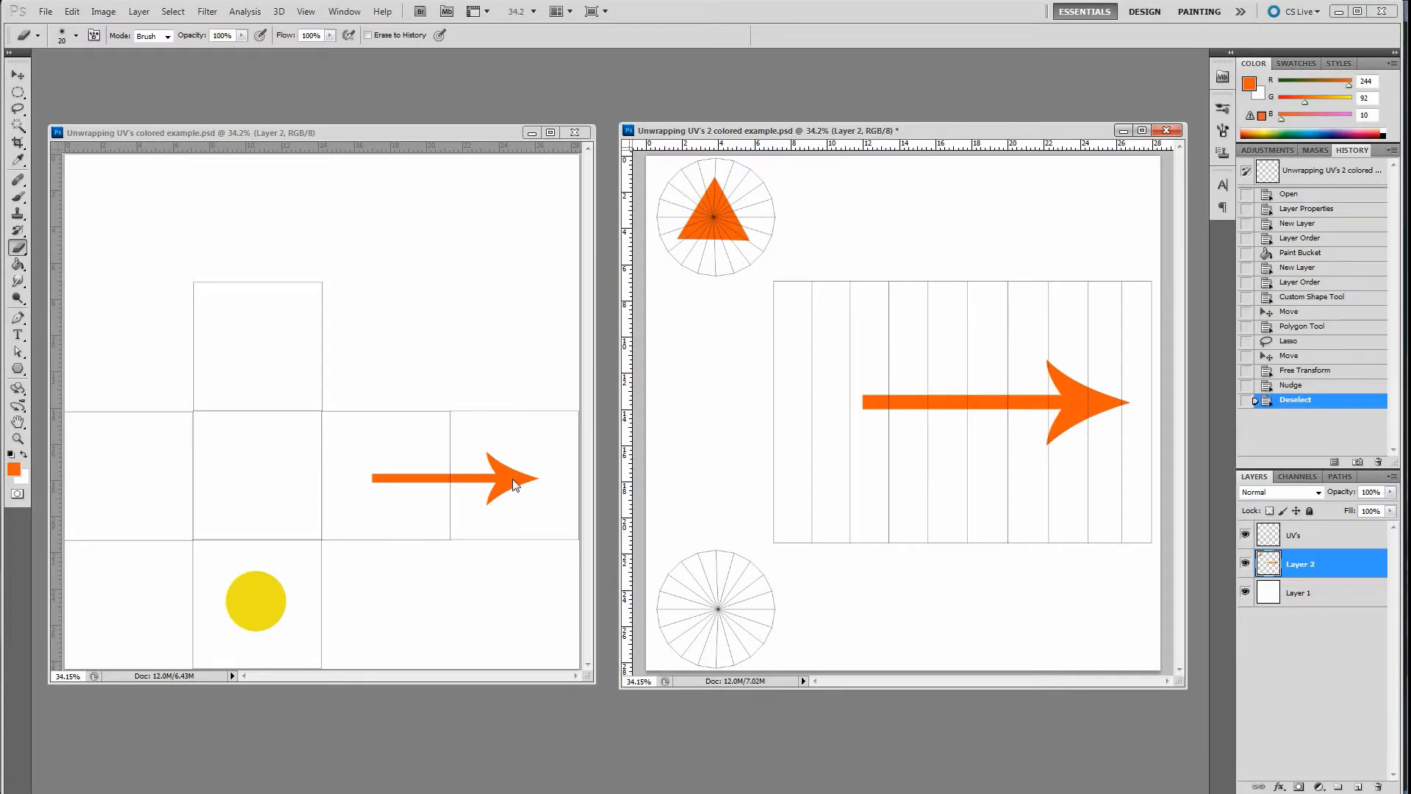
key(alt+Tab)
key(alt+Tab)
key(alt+Tab)
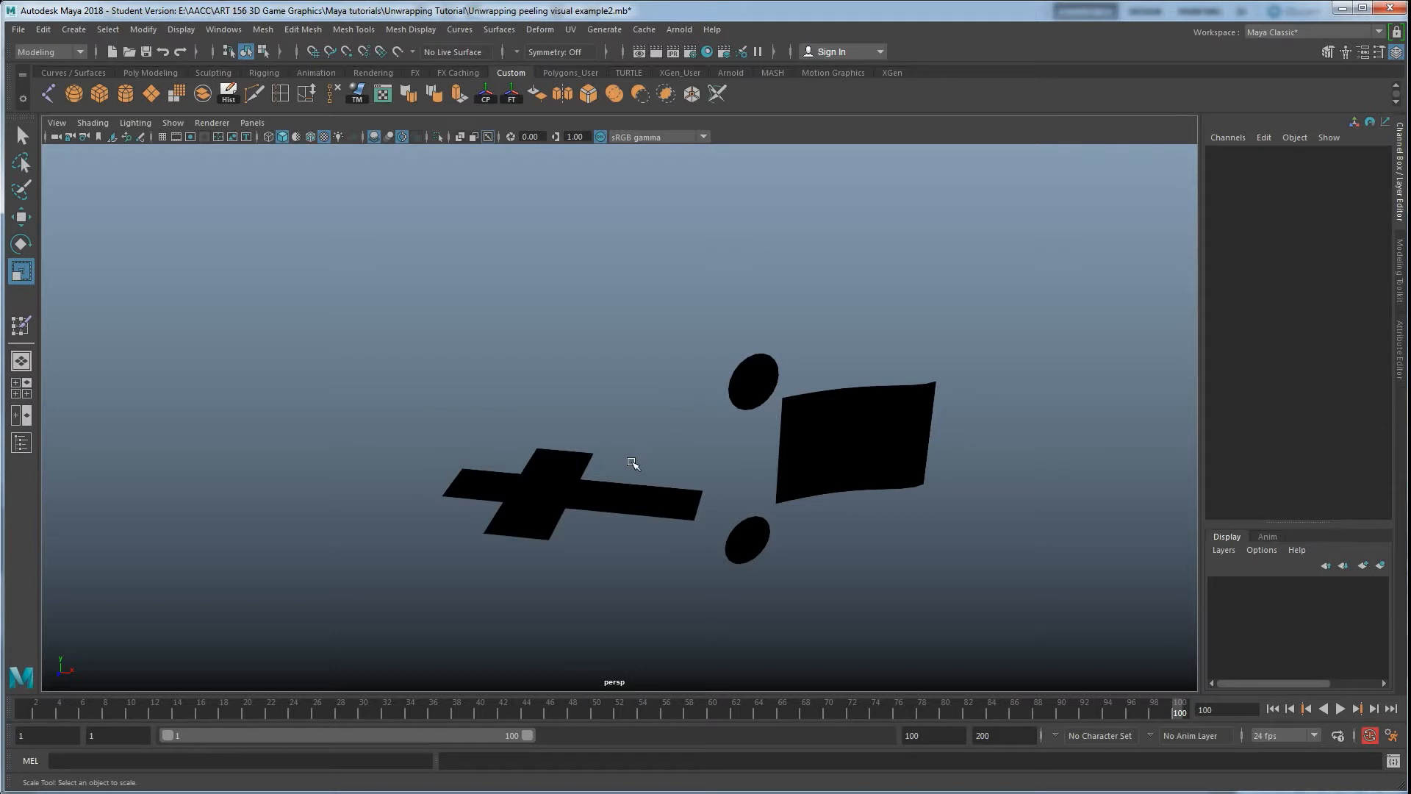
Select the flattened cross and cylinder pieces and inspect their materials in the Hypershade, then minimize it
drag(391, 412, 699, 563)
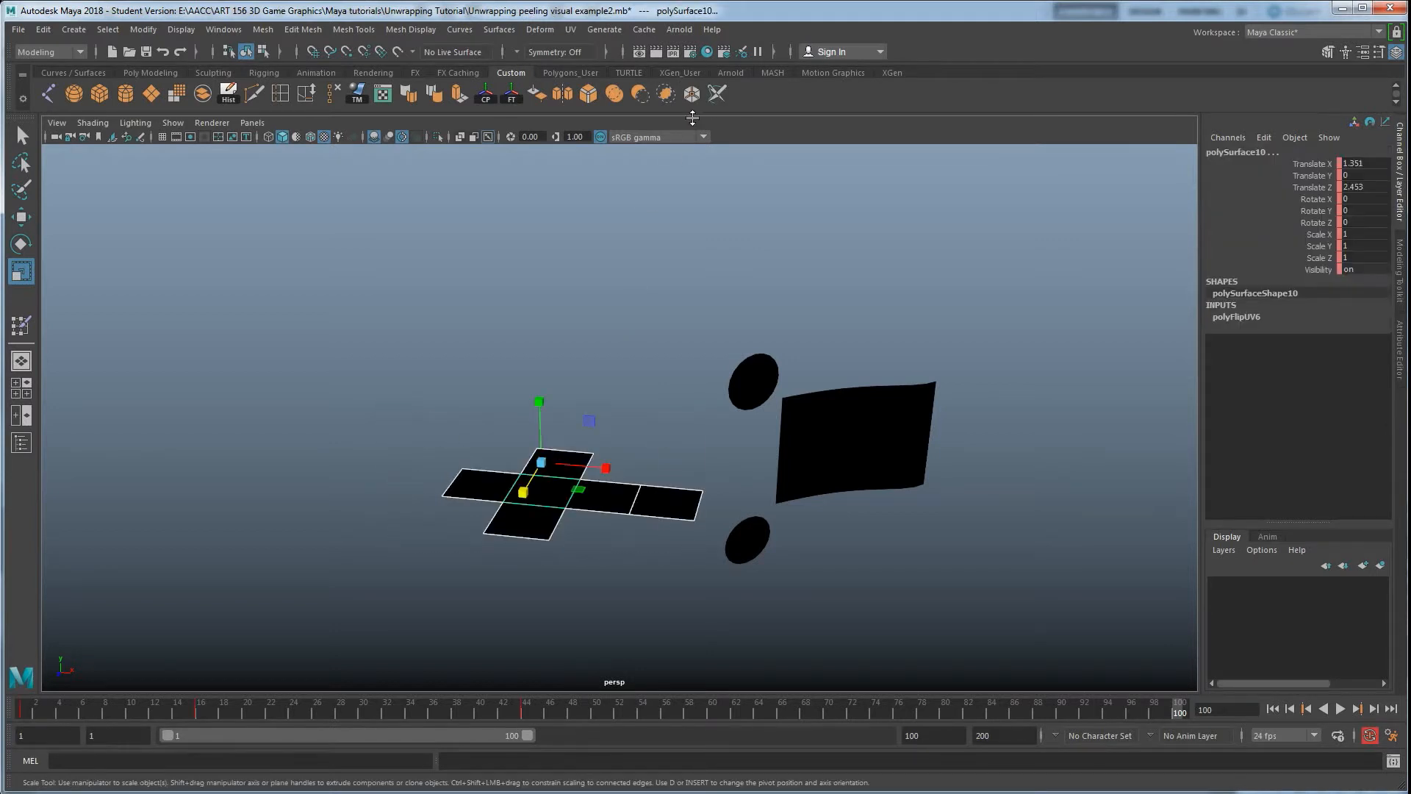
click(707, 52)
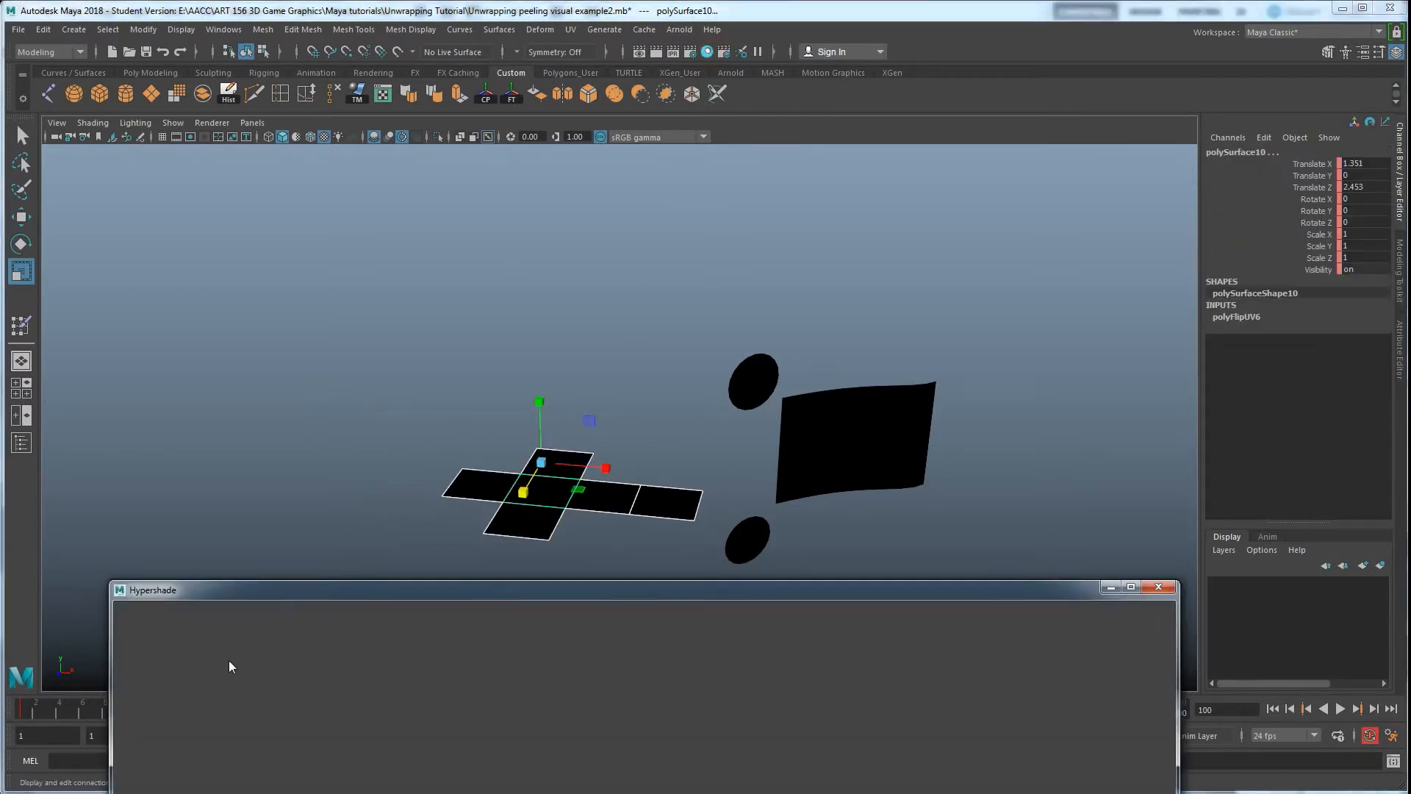
right_drag(144, 708, 135, 580)
drag(734, 322, 871, 575)
right_drag(215, 695, 204, 656)
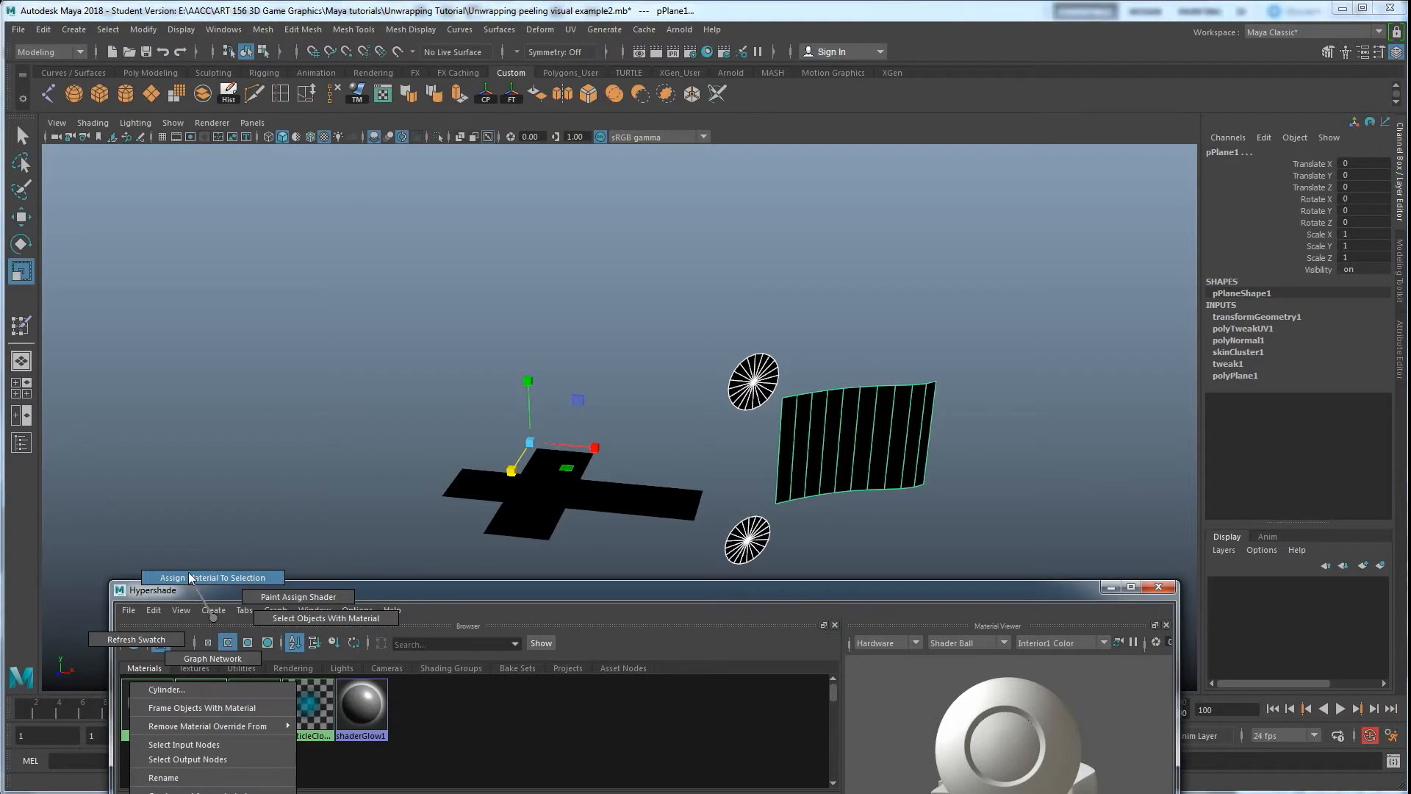
click(1108, 588)
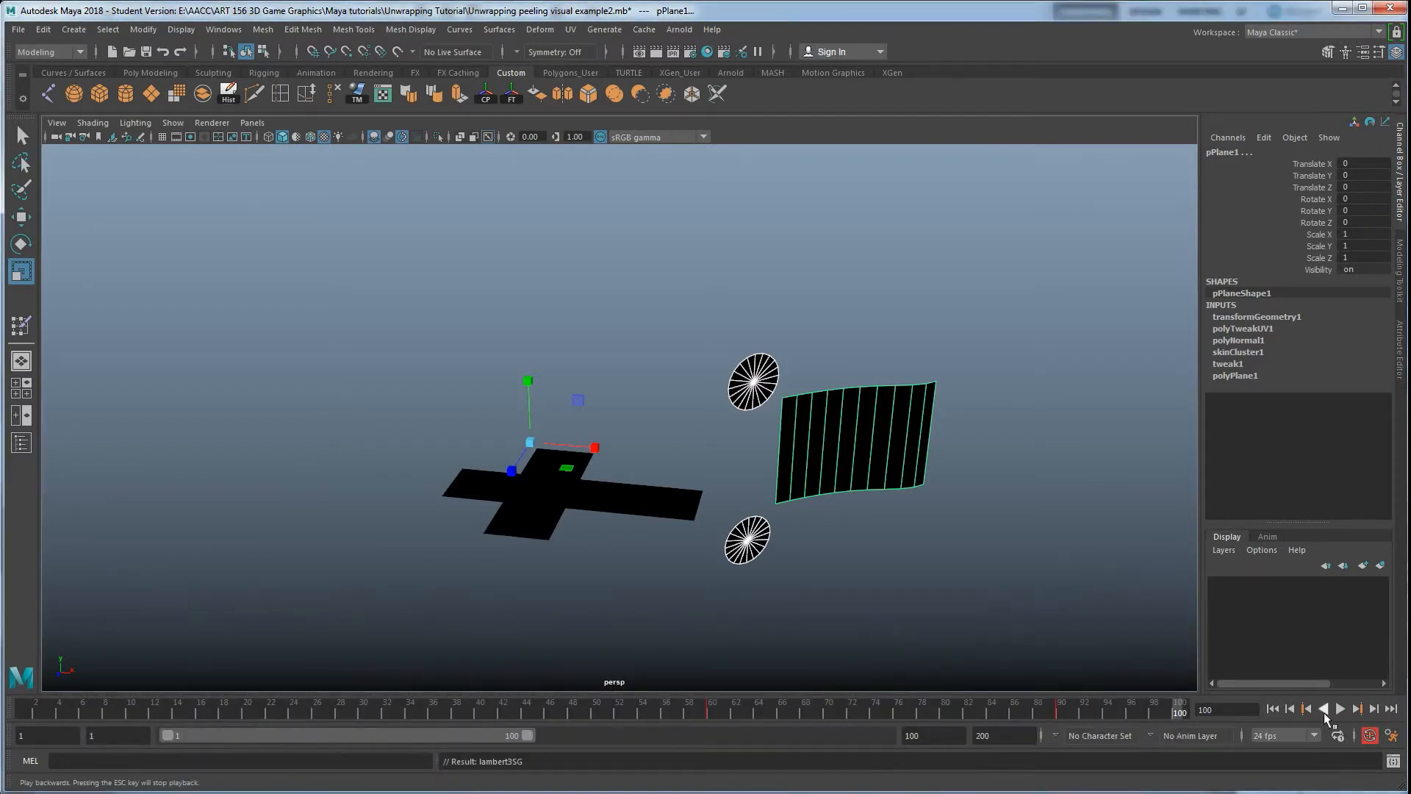
Play the animation backward to fold the pieces back into the textured cube and cylinder
click(1144, 577)
click(1324, 710)
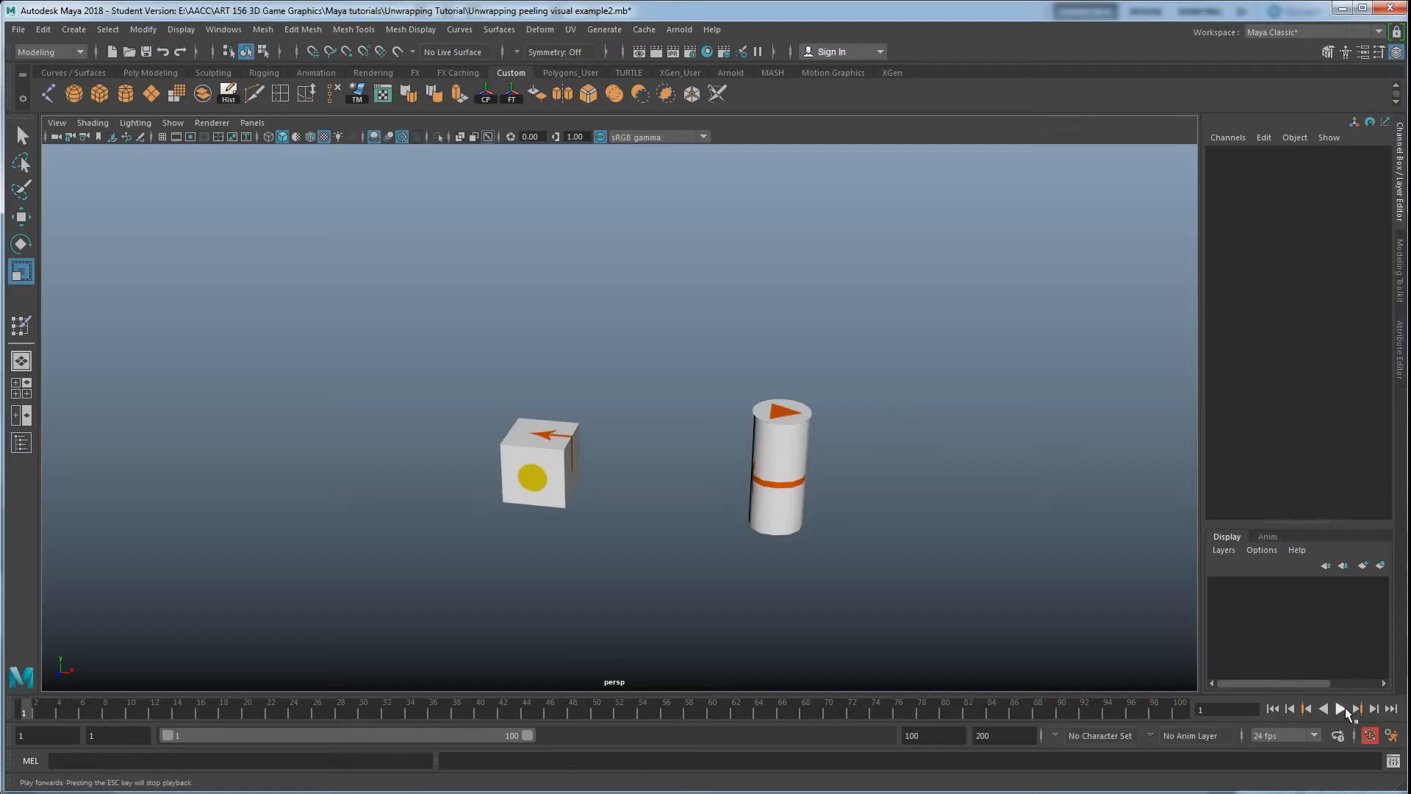
click(1340, 709)
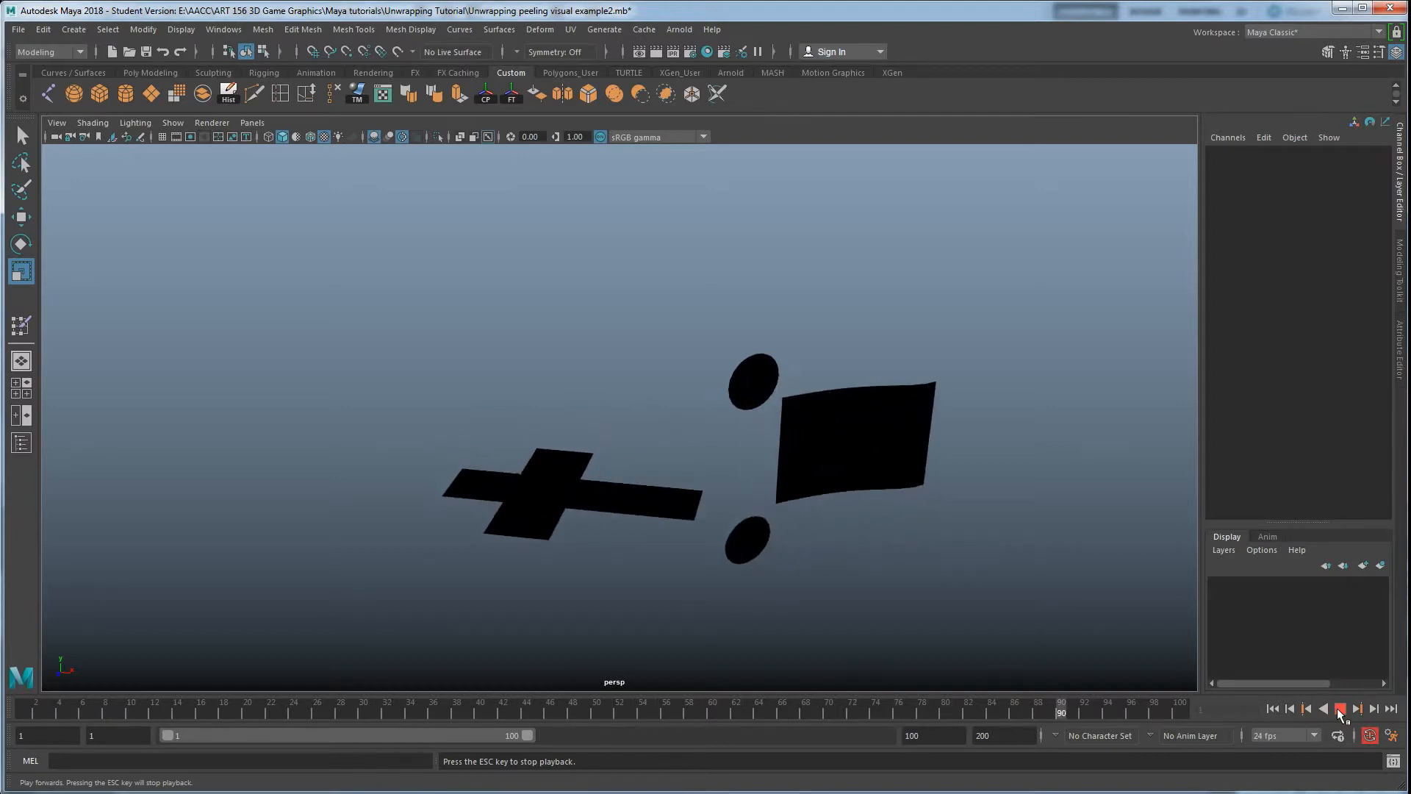
click(1324, 708)
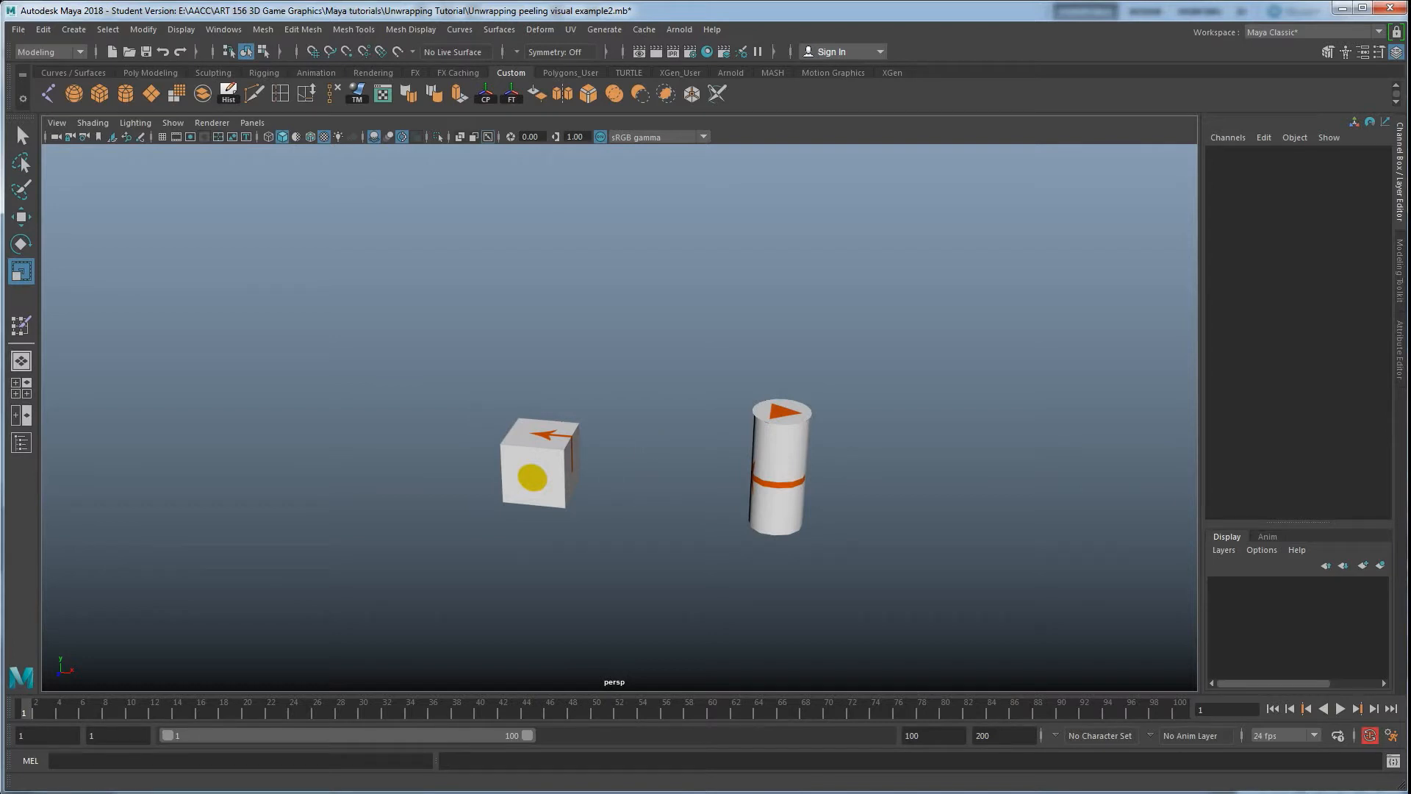
In a new scene, create a polygon plane and scale it uniformly to about 13.4
click(527, 759)
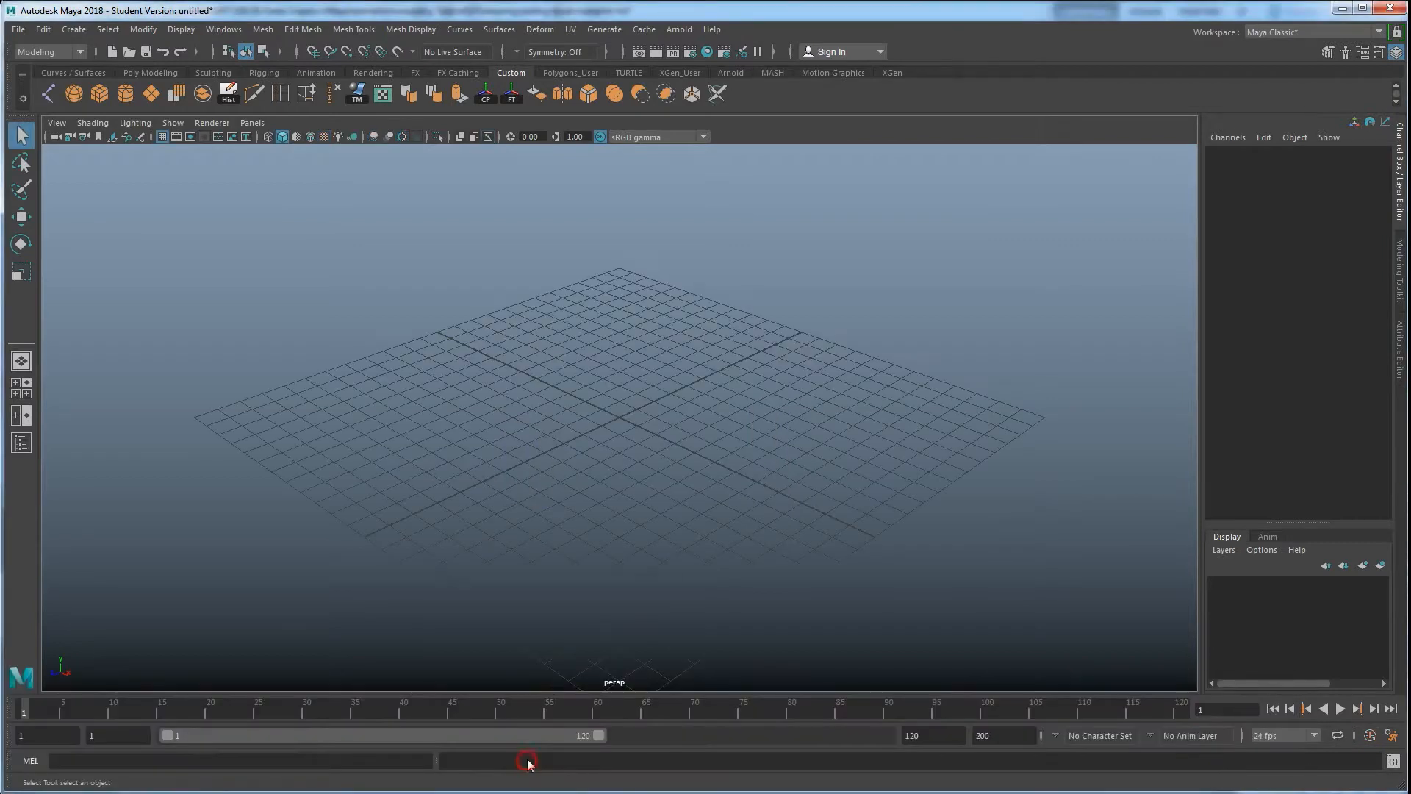
click(149, 72)
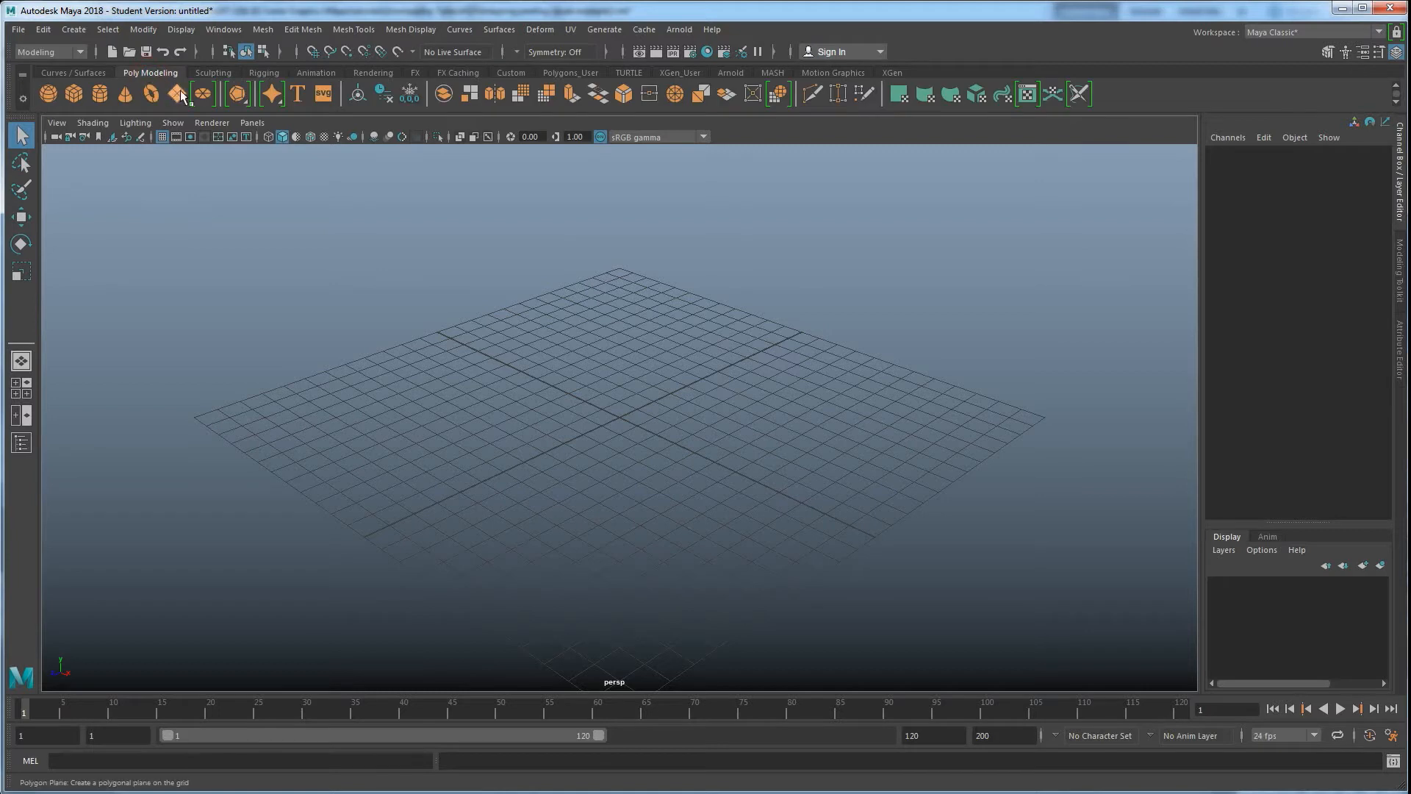
click(177, 94)
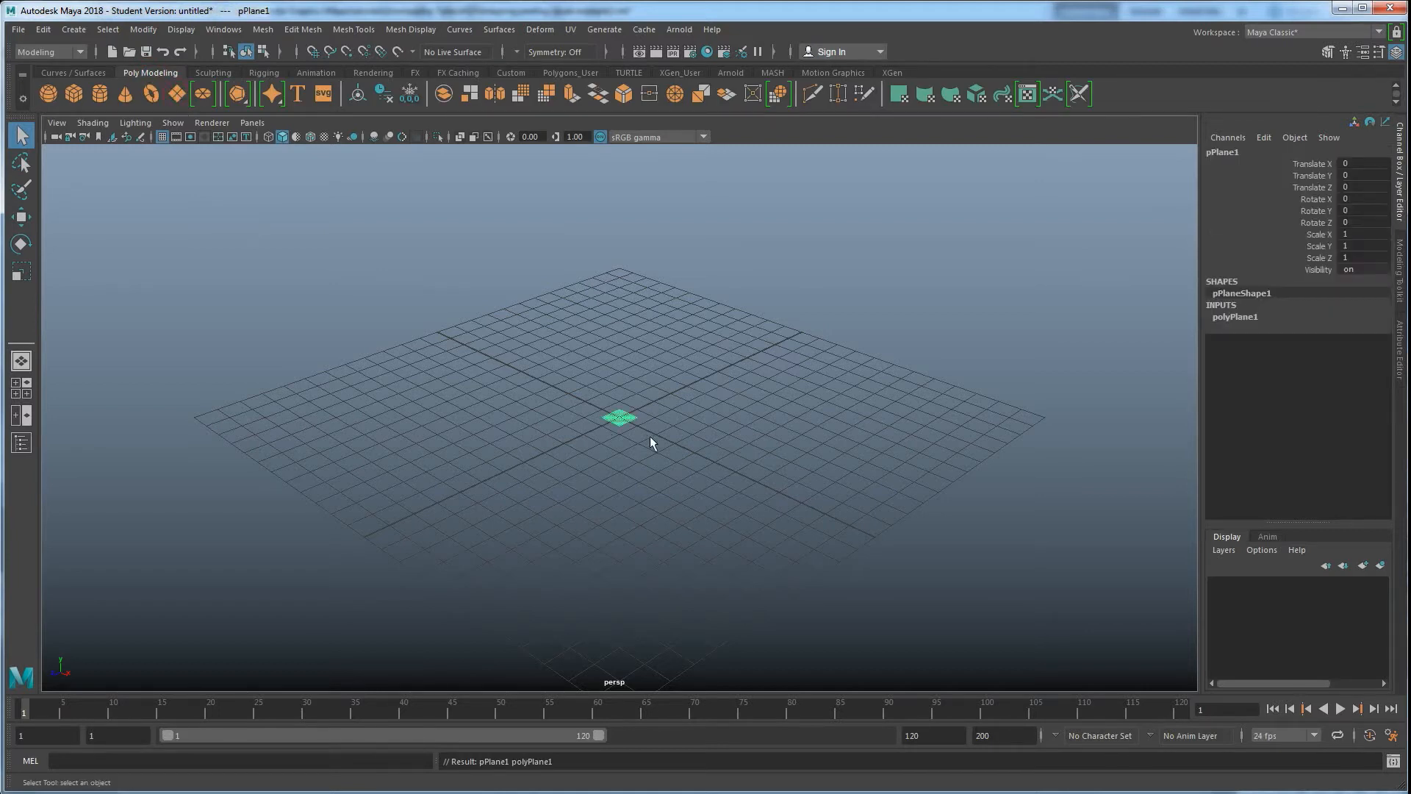
key(r)
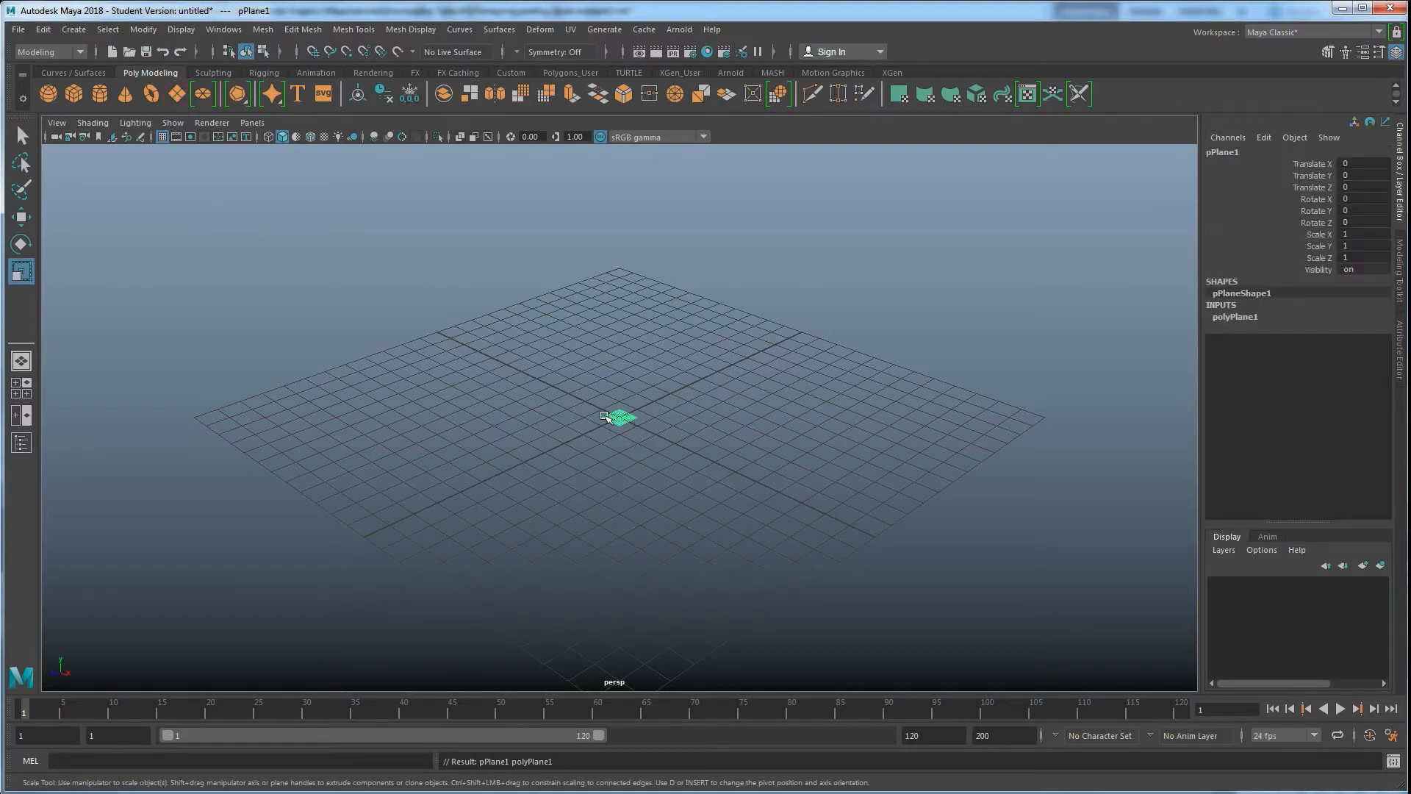
drag(620, 416, 857, 439)
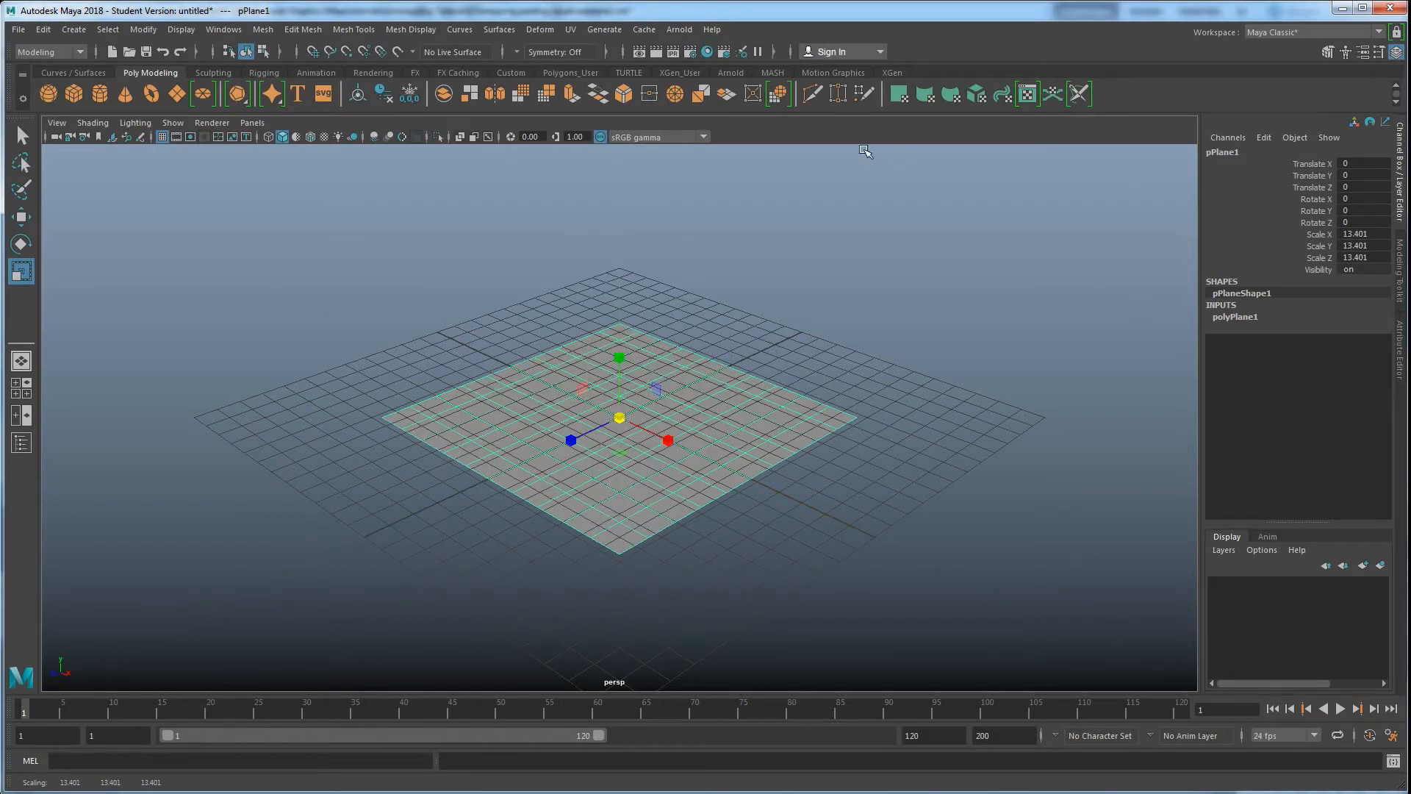
Open the UV Editor for the plane and reposition the UV Toolkit window
click(574, 31)
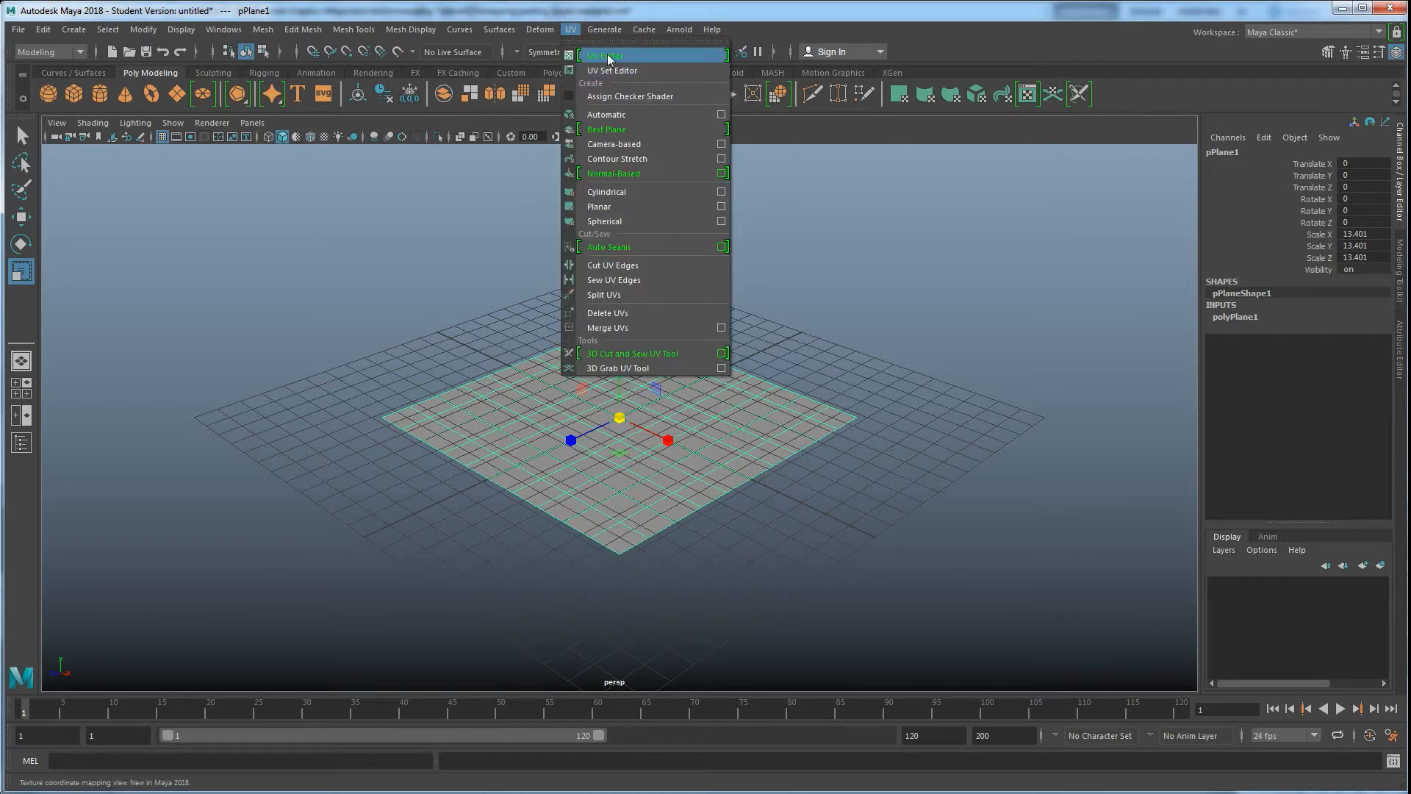
click(607, 55)
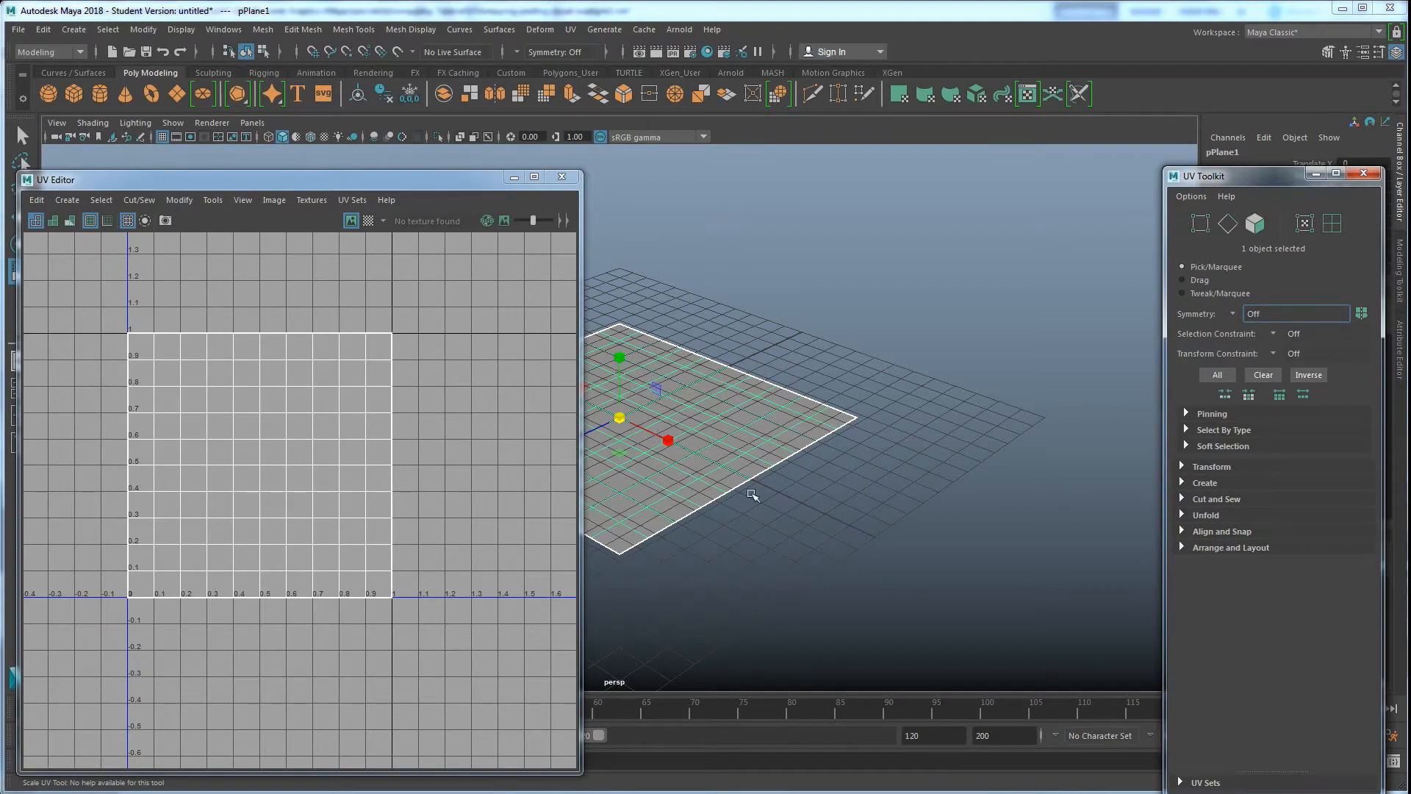
key(f)
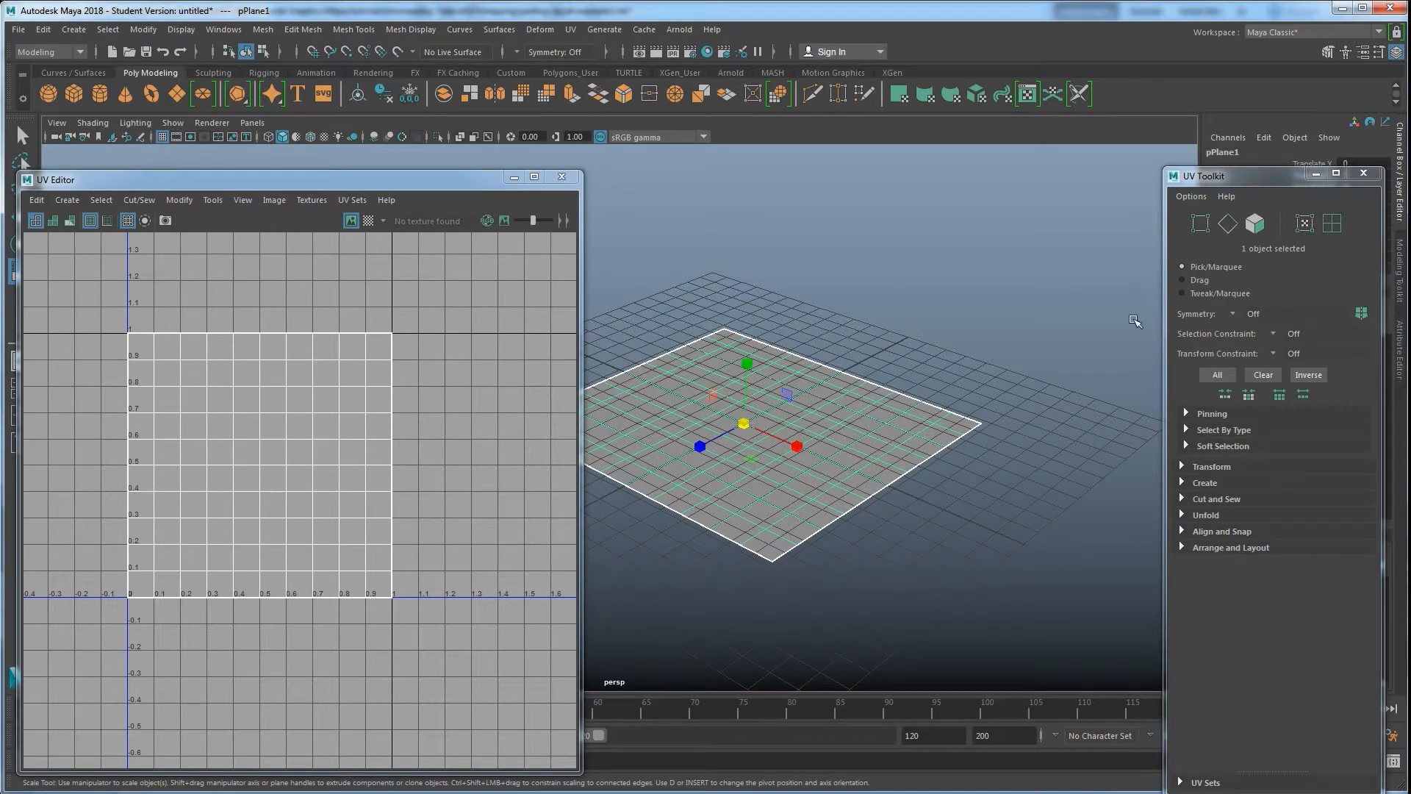
drag(1237, 184, 1061, 190)
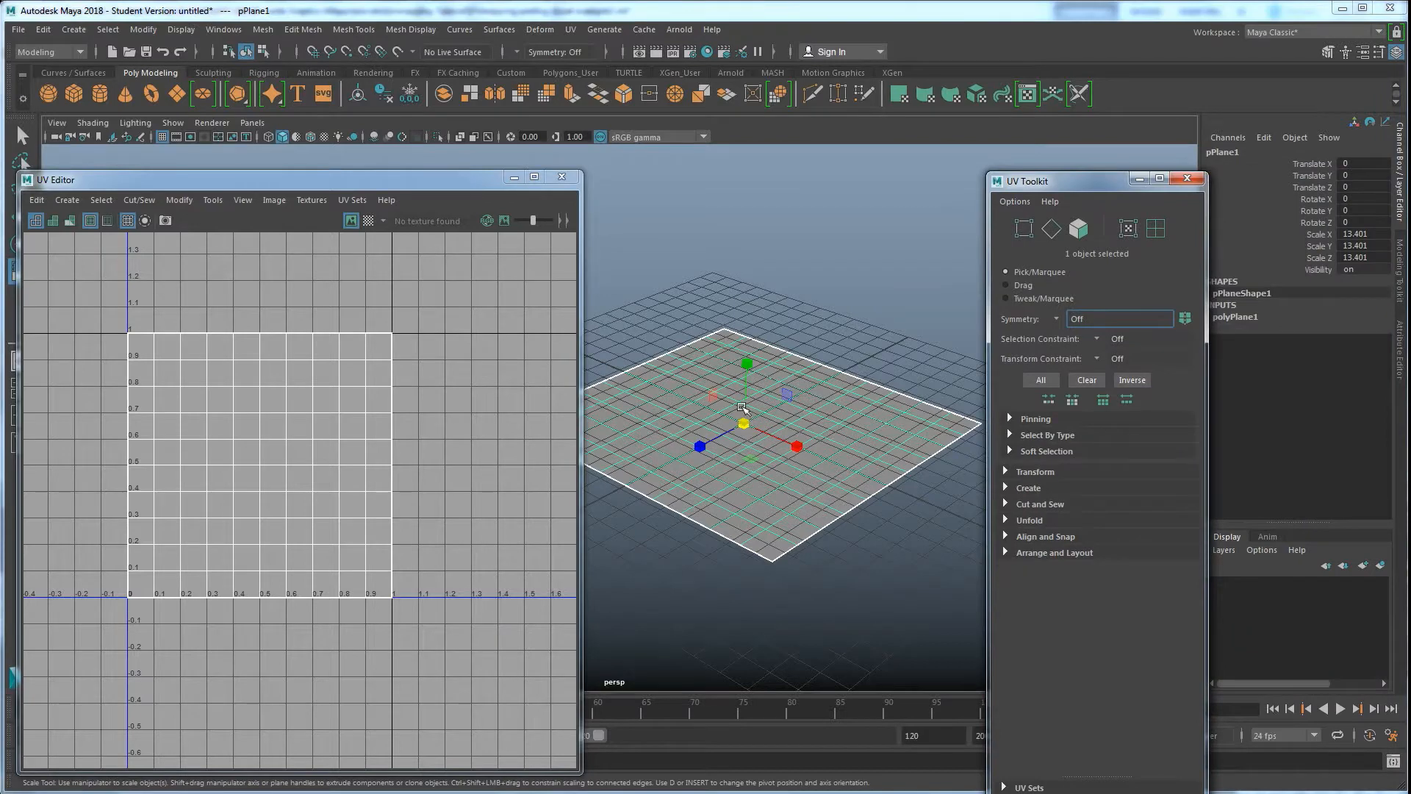
Set the plane's Subdivisions Width and Subdivisions Height to 1
click(1240, 316)
drag(1363, 353, 1366, 364)
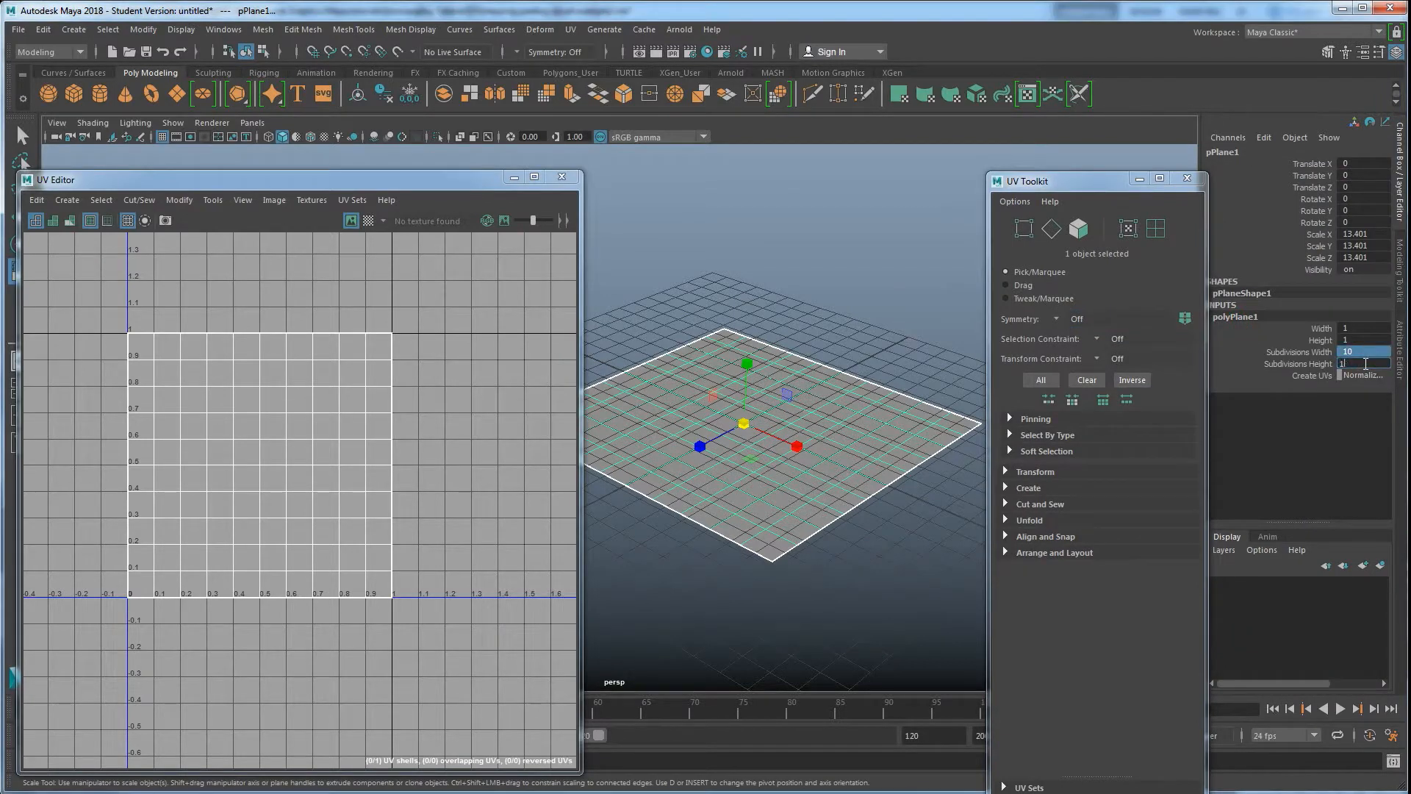
key(Return)
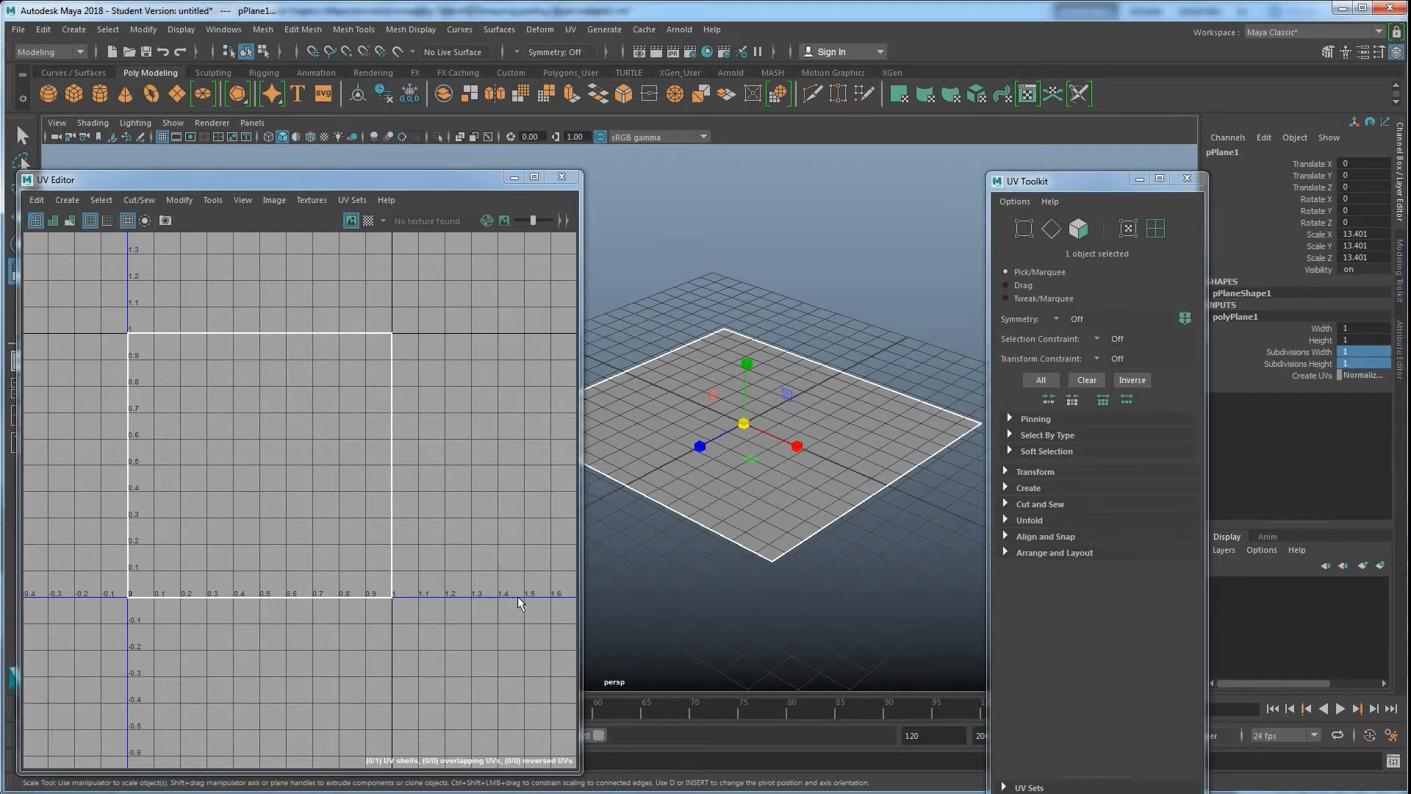
Select the plane and delete it
scroll(373, 523, down, 6)
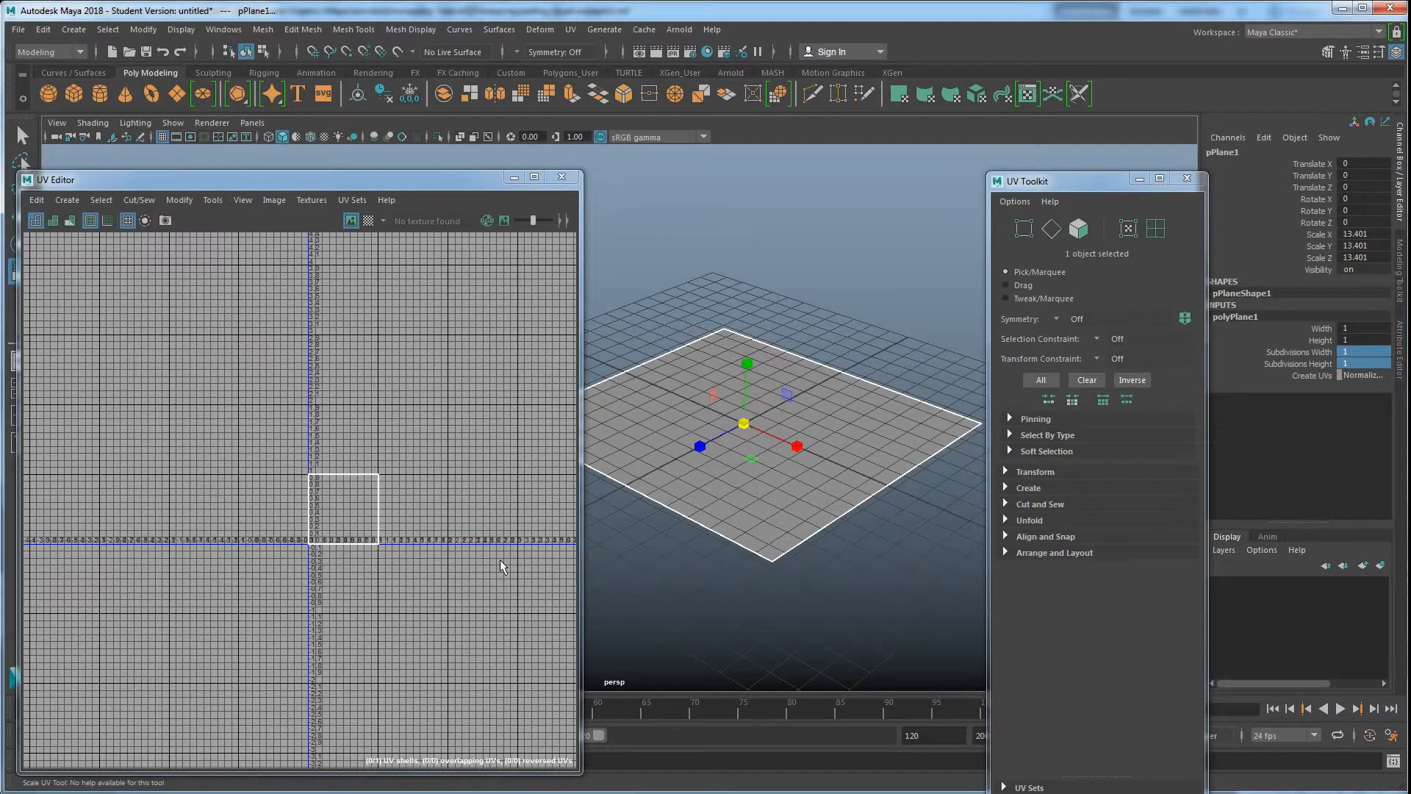
scroll(345, 596, up, 5)
alt+middle_drag(371, 464, 381, 602)
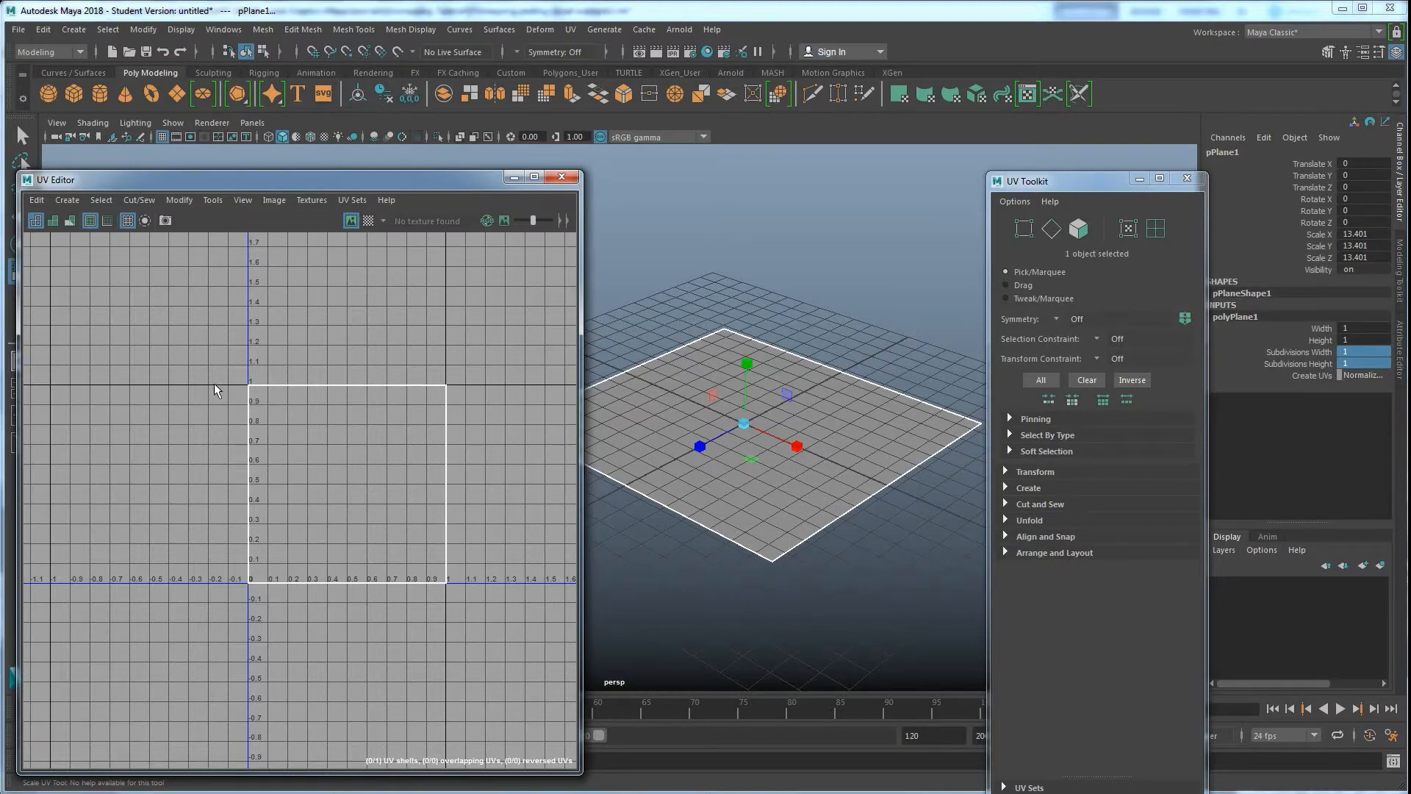
alt+middle_drag(368, 441, 351, 493)
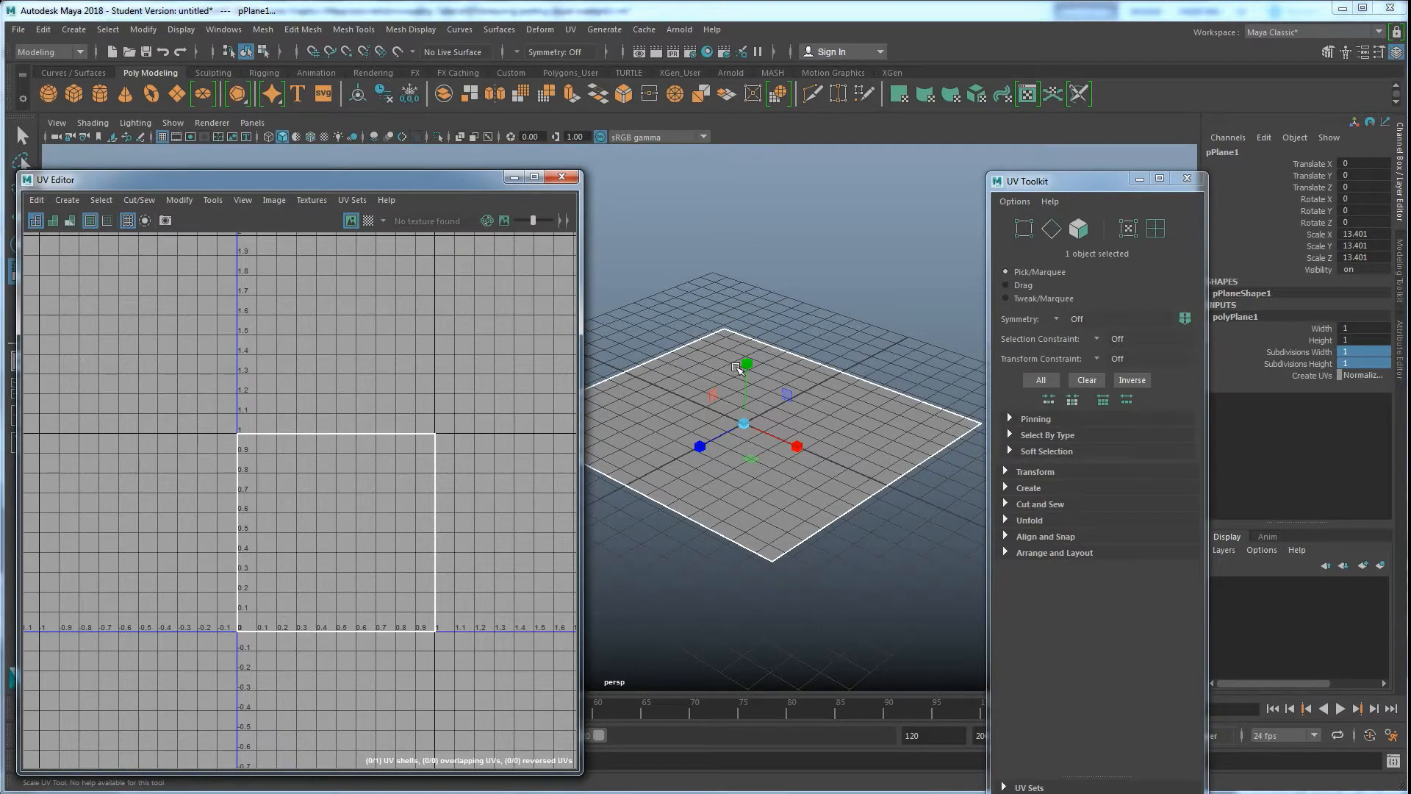
click(692, 312)
click(753, 395)
key(Delete)
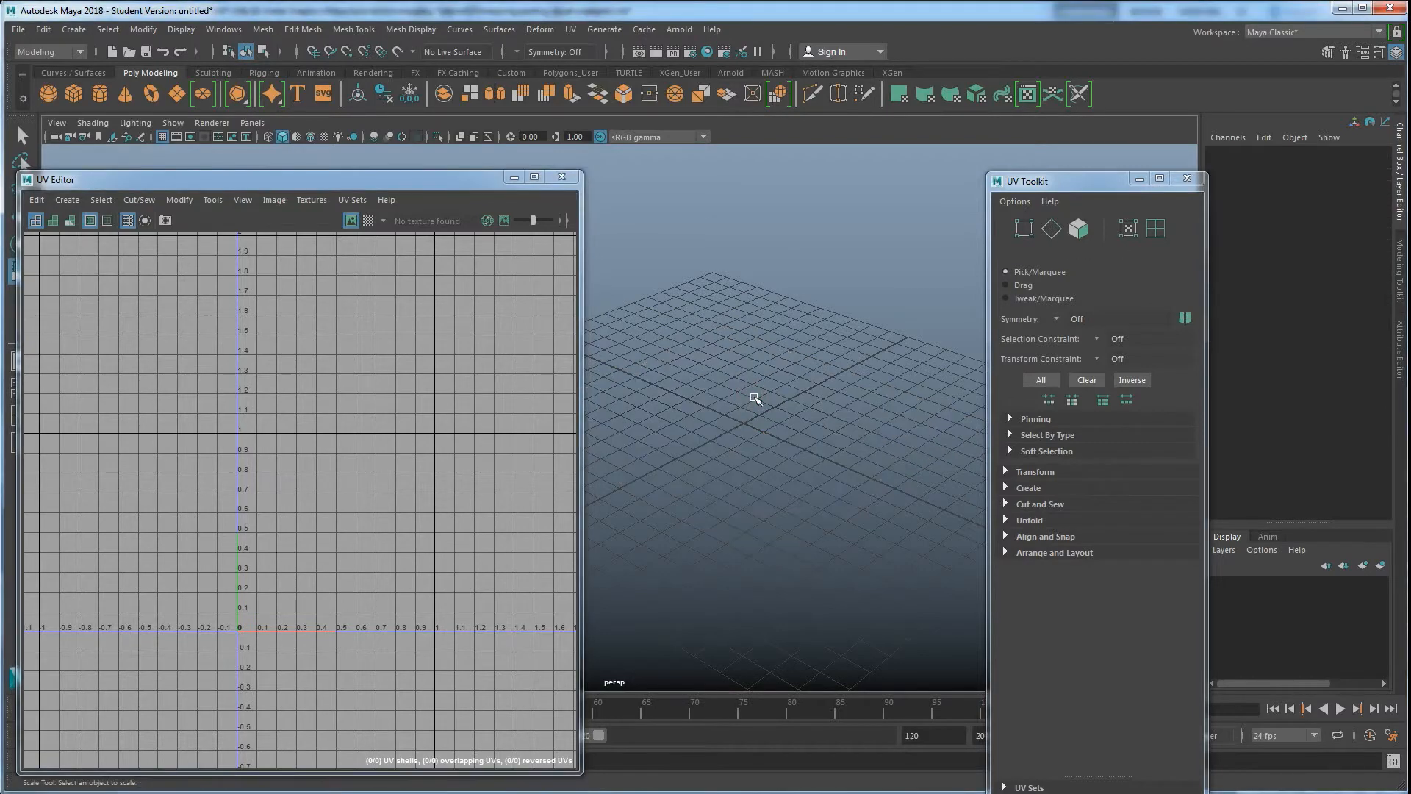
Create a polygon cube to show its default UV layout
click(72, 92)
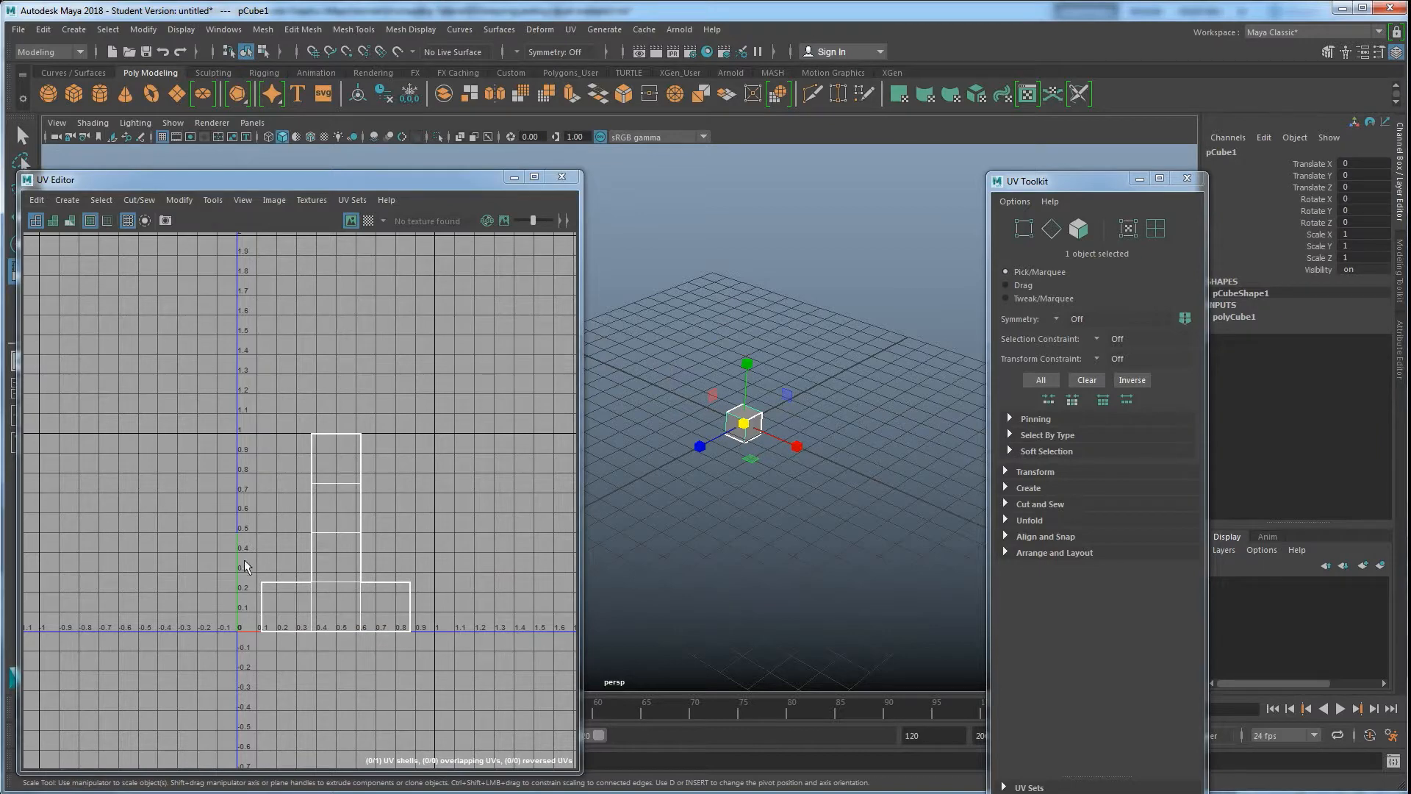
scroll(316, 579, up, 3)
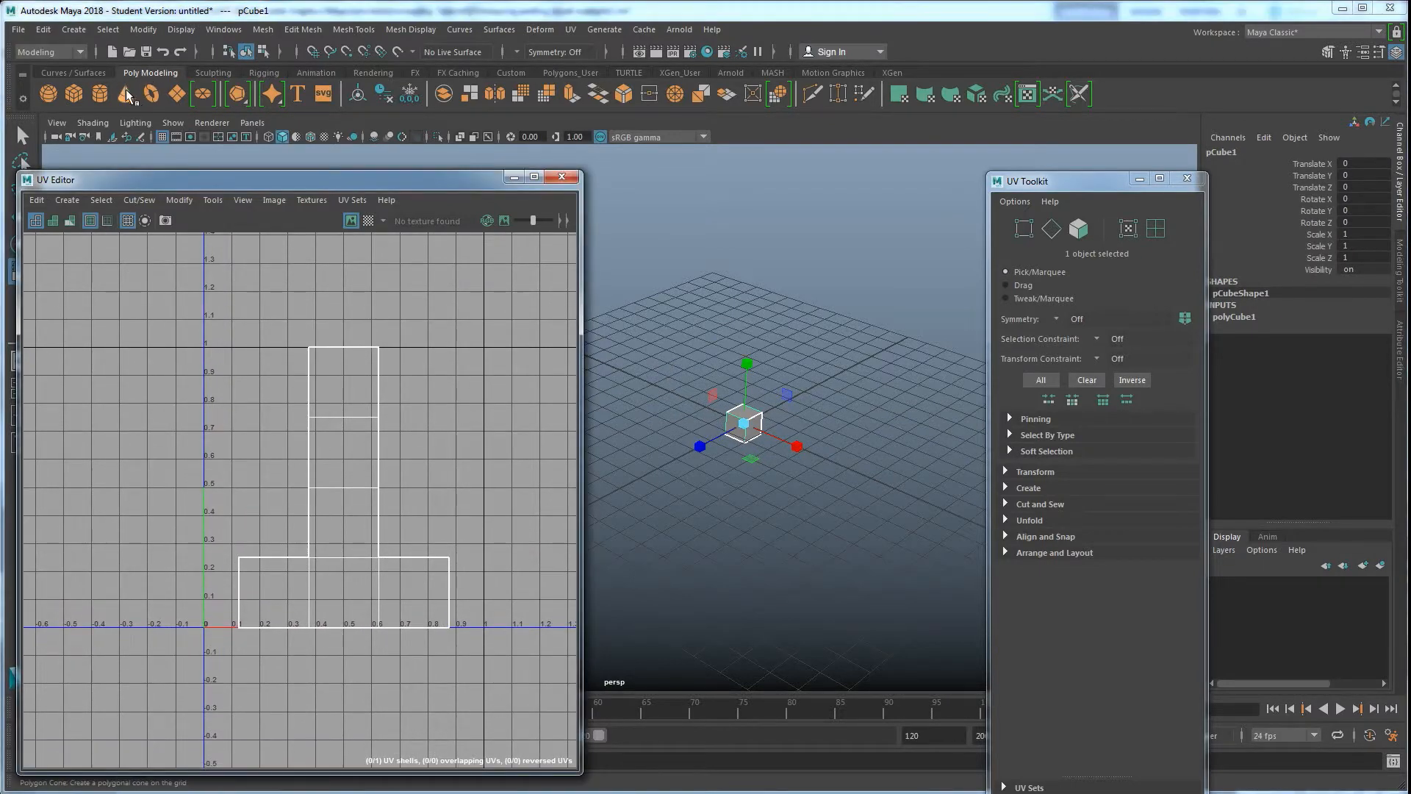
Create a polygon cylinder, then undo its creation
click(104, 96)
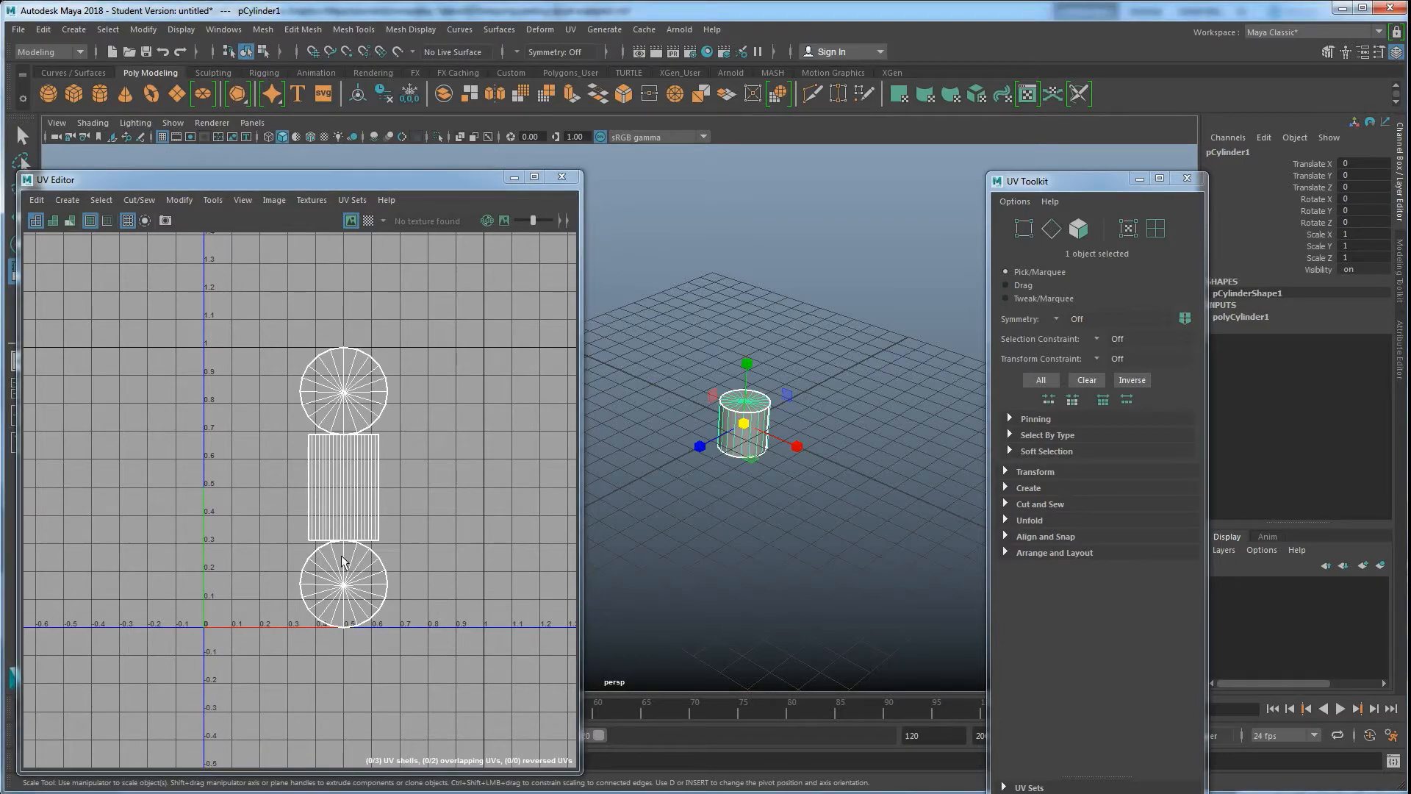
key(ctrl+z)
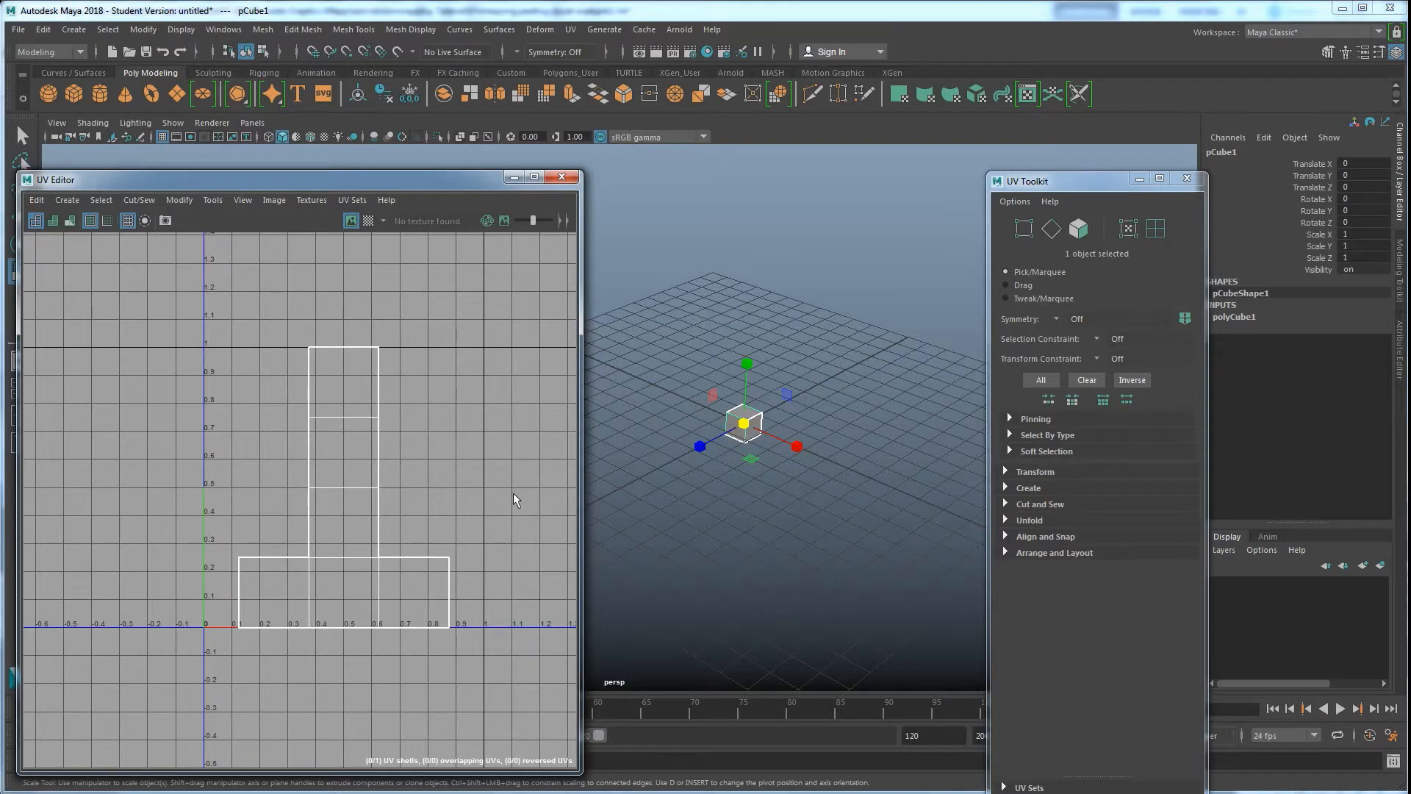
alt+drag(794, 482, 739, 484)
alt+right_drag(740, 483, 813, 492)
alt+middle_drag(813, 492, 759, 490)
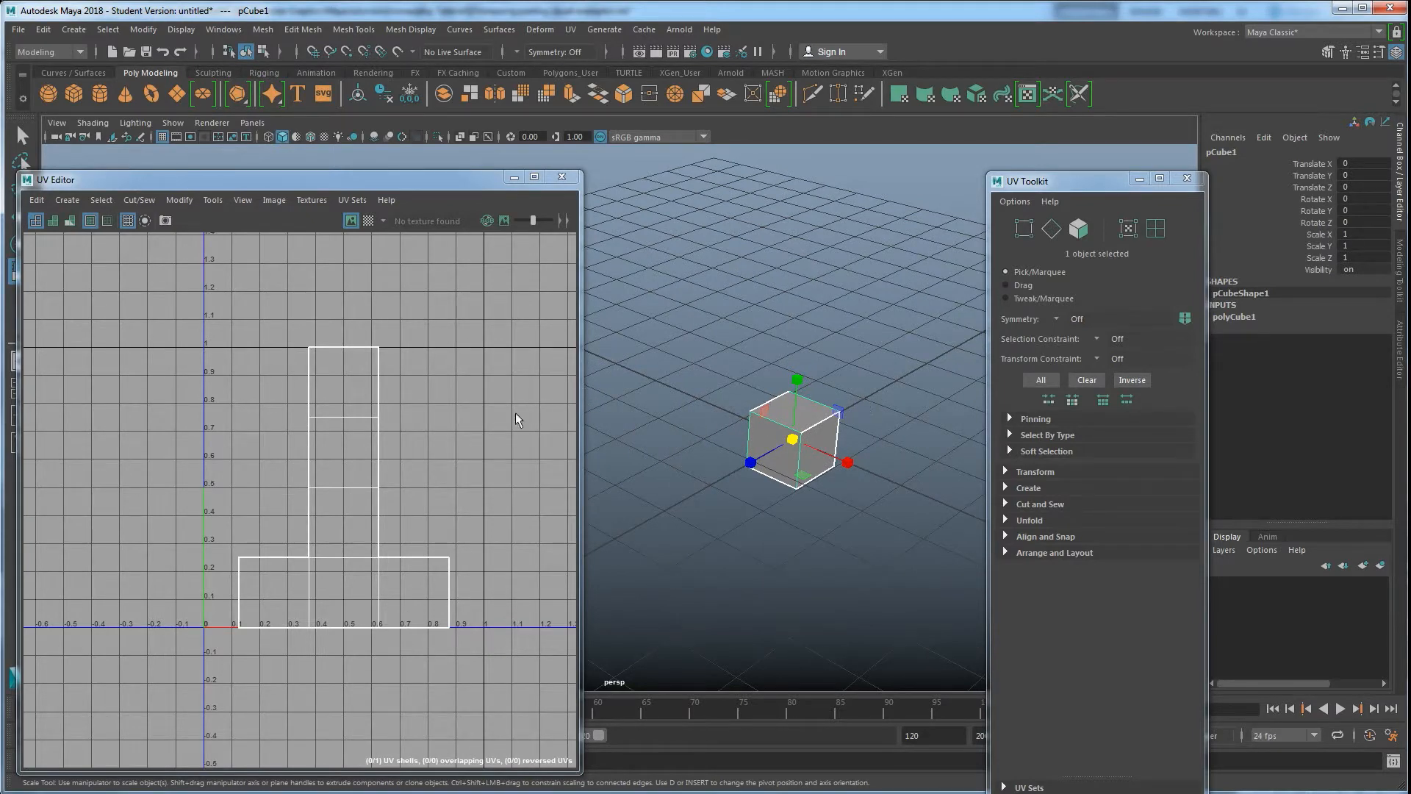
Switch to edge selection and select an edge at the top of the cube's UV layout
mouse_move(444, 403)
right_down()
mouse_move(426, 422)
mouse_move(422, 397)
mouse_move(476, 407)
mouse_move(439, 402)
right_up()
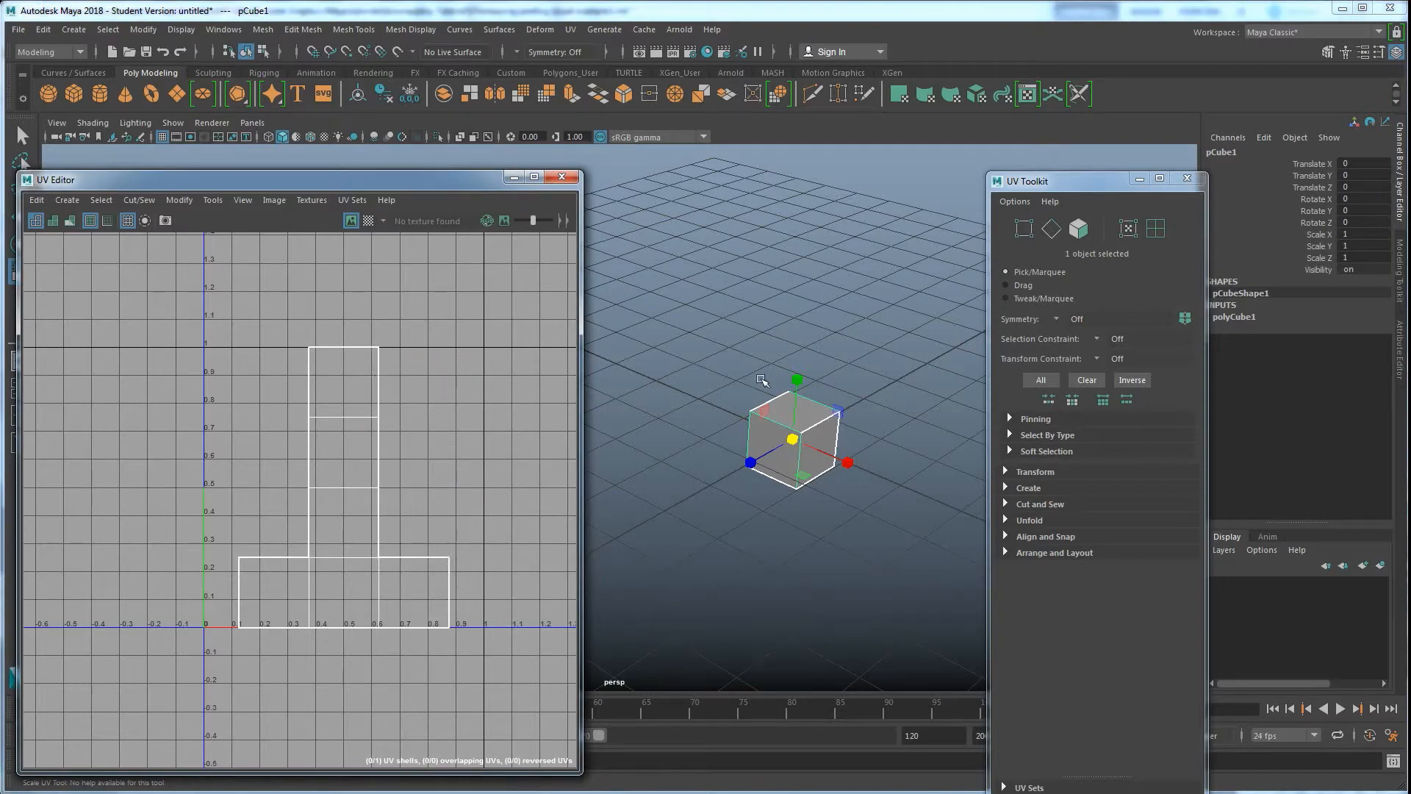
mouse_move(717, 365)
right_down()
mouse_move(698, 407)
mouse_move(718, 409)
mouse_move(665, 375)
mouse_move(723, 328)
mouse_move(769, 364)
mouse_move(772, 404)
mouse_move(716, 365)
right_up()
right_click(438, 428)
right_drag(438, 429, 491, 410)
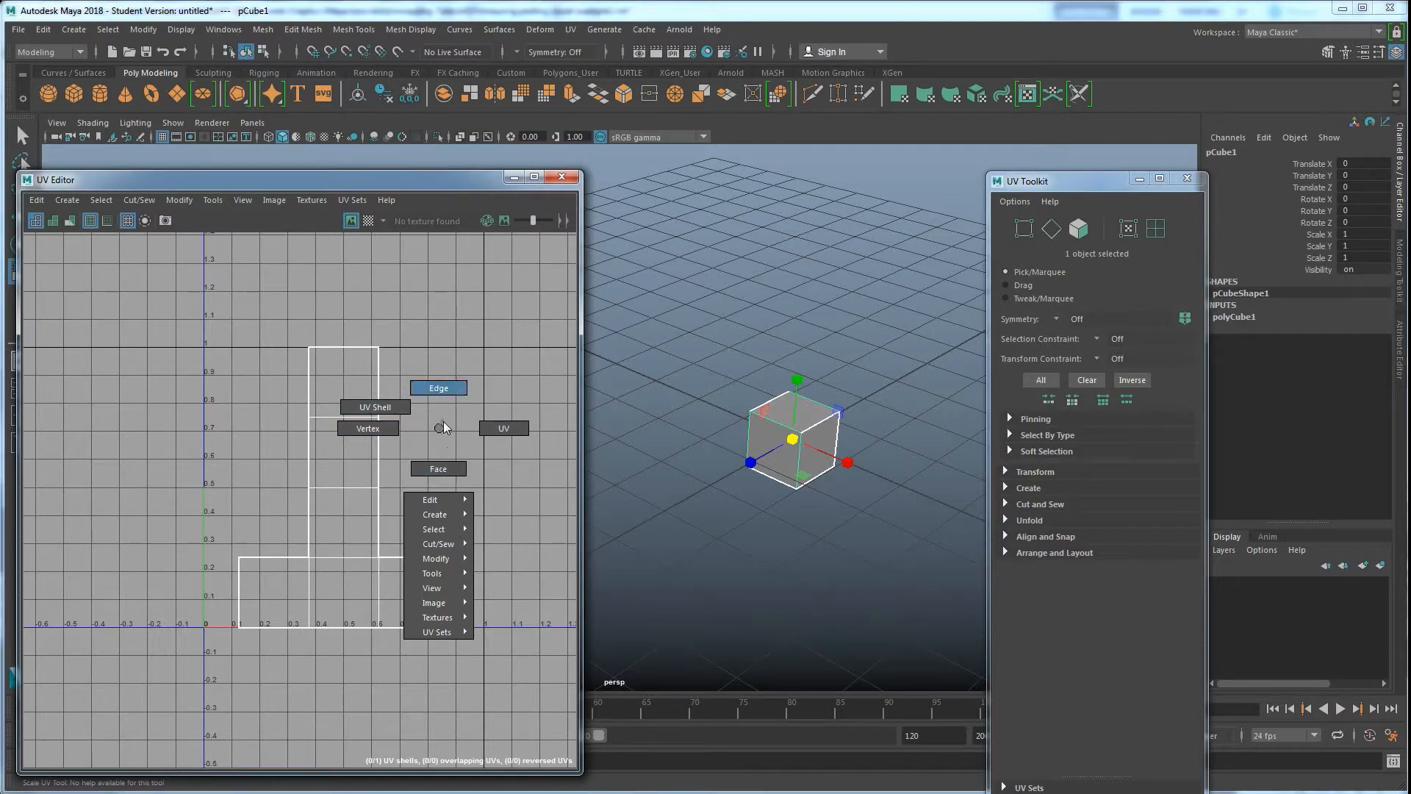
right_drag(441, 420, 449, 401)
click(350, 347)
click(348, 346)
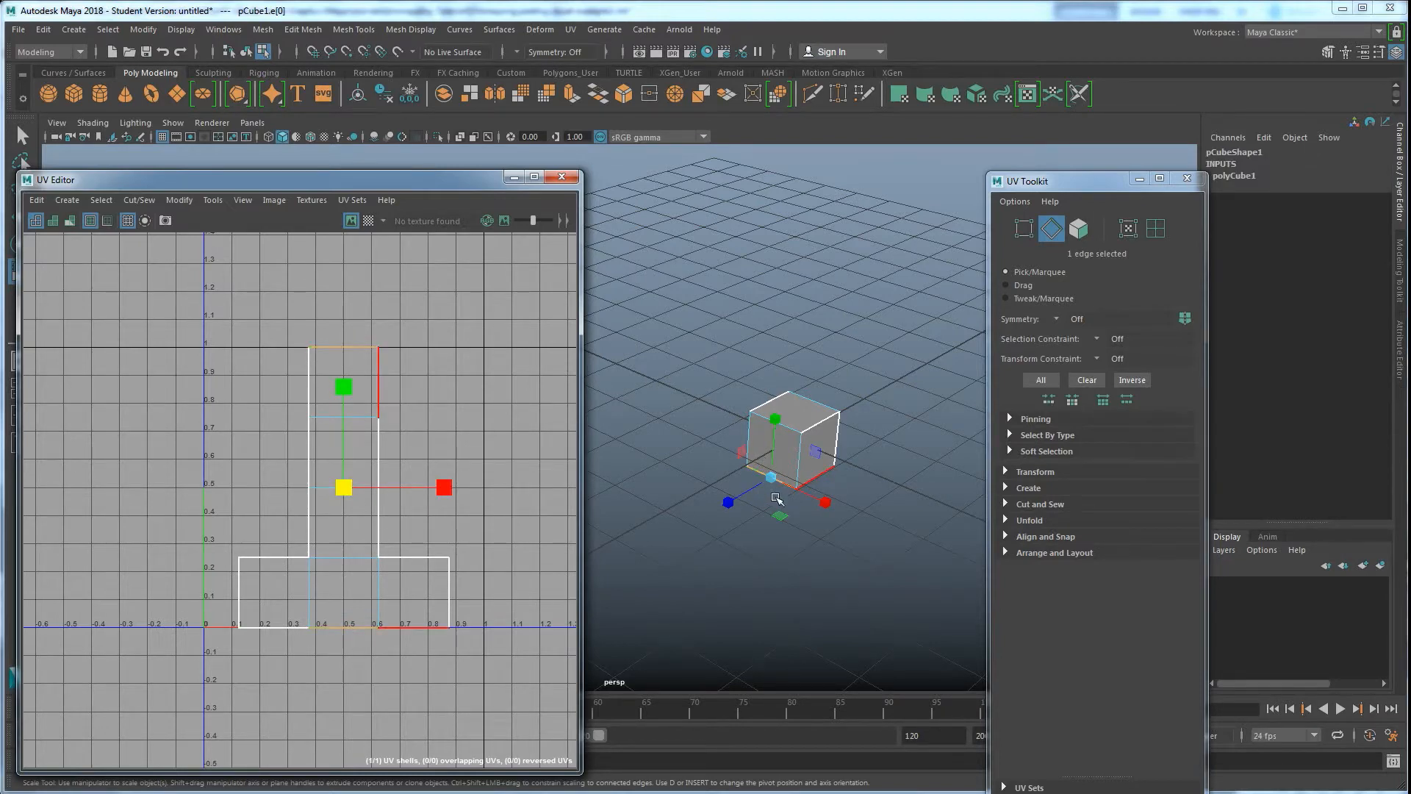
Select individual edges on the cube in the viewport to locate them in the UV layout, then clear the selection
click(896, 404)
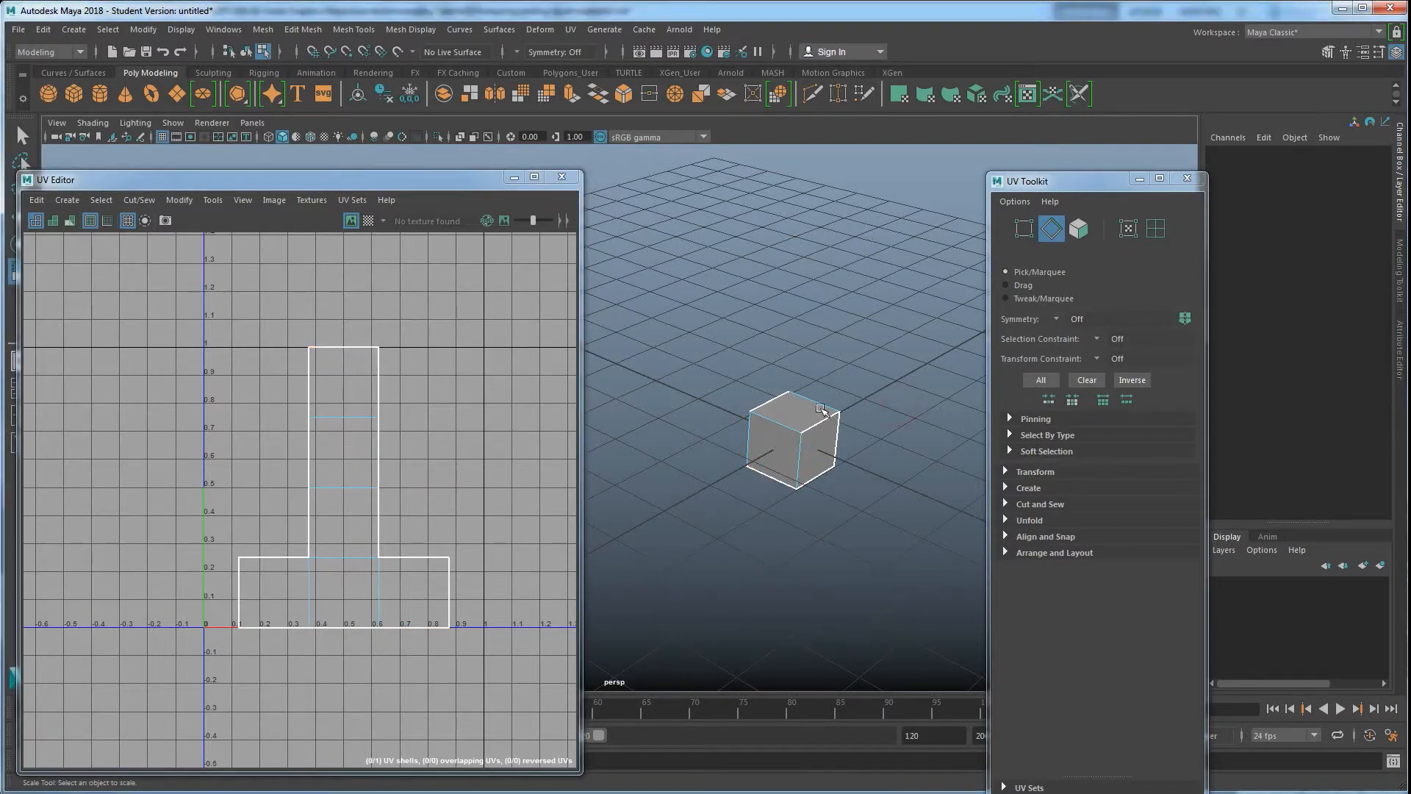
click(781, 424)
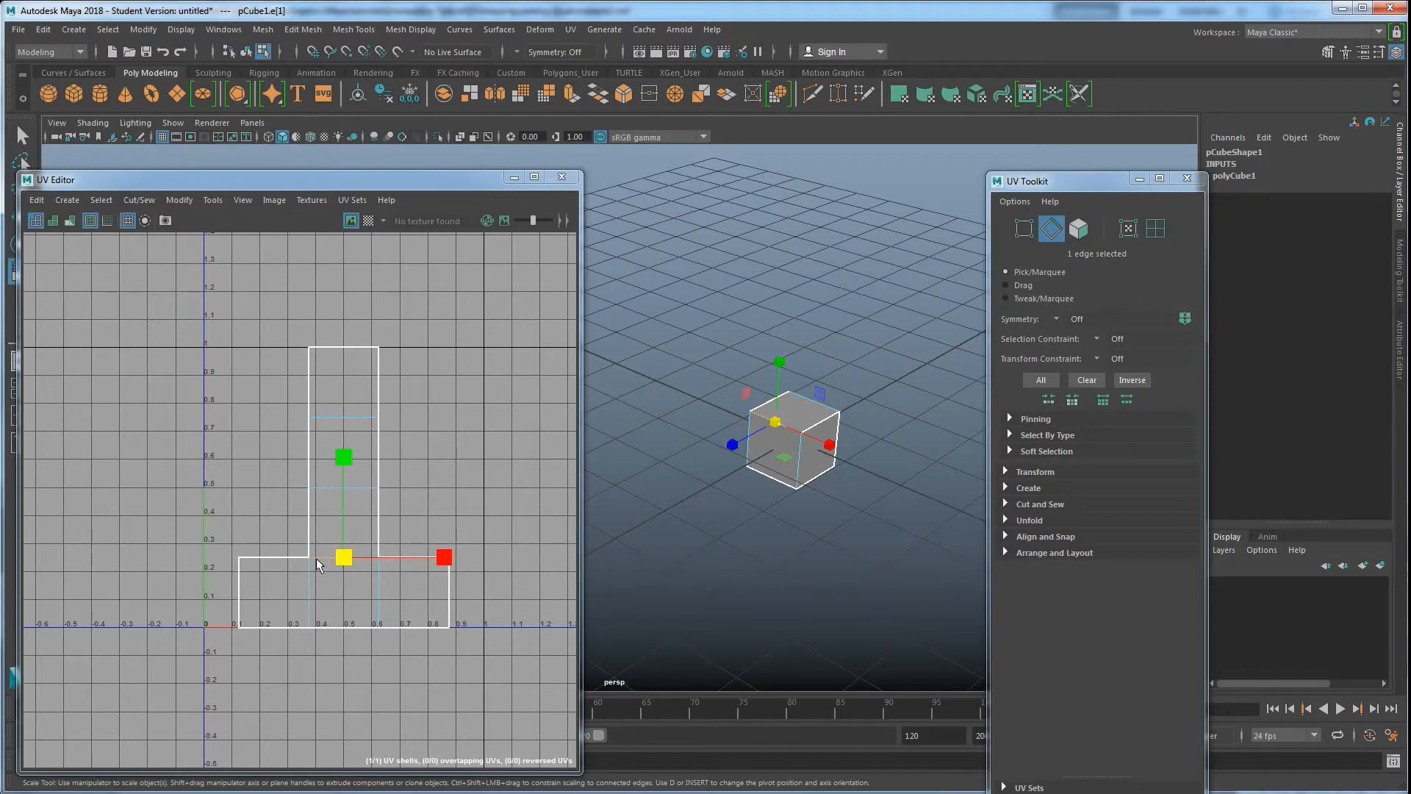
click(821, 423)
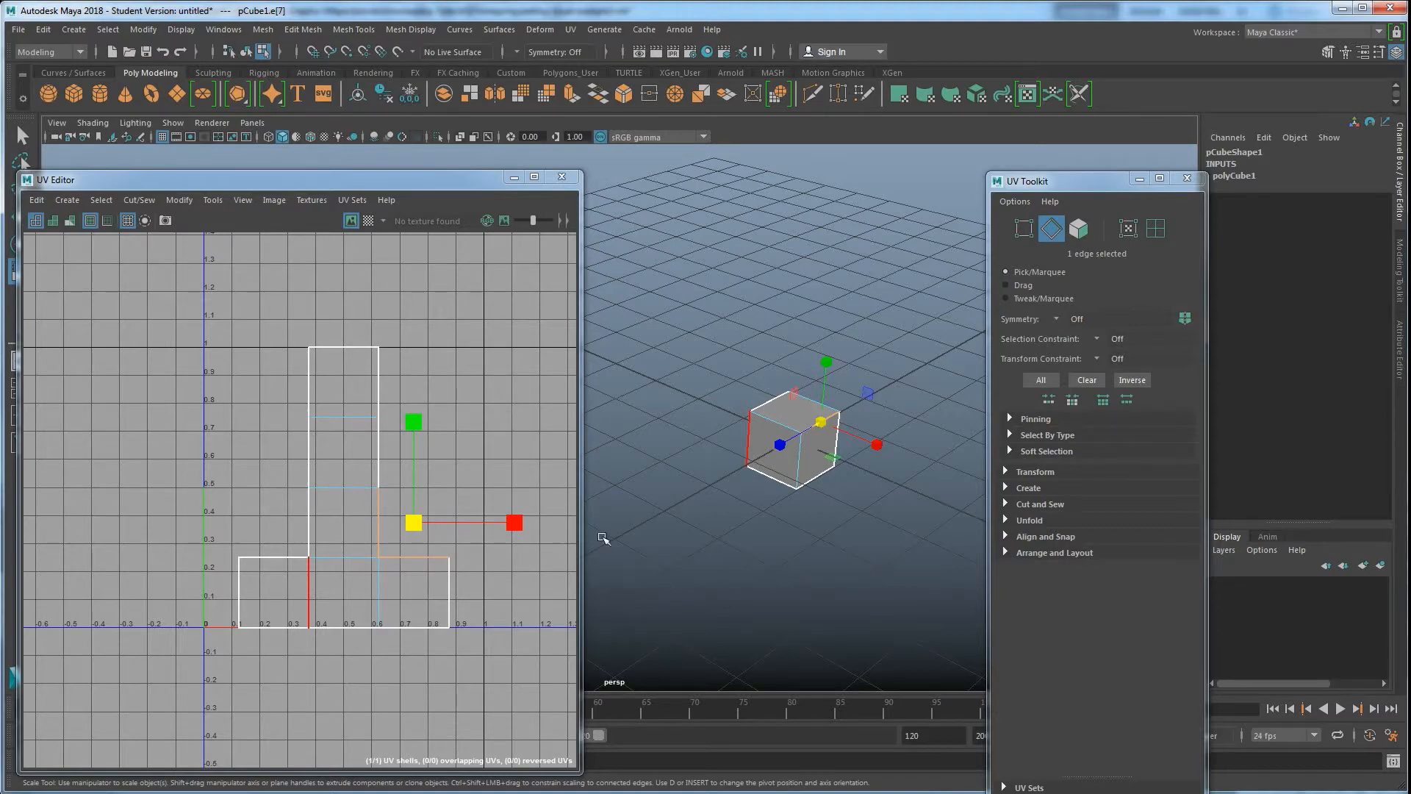
click(728, 522)
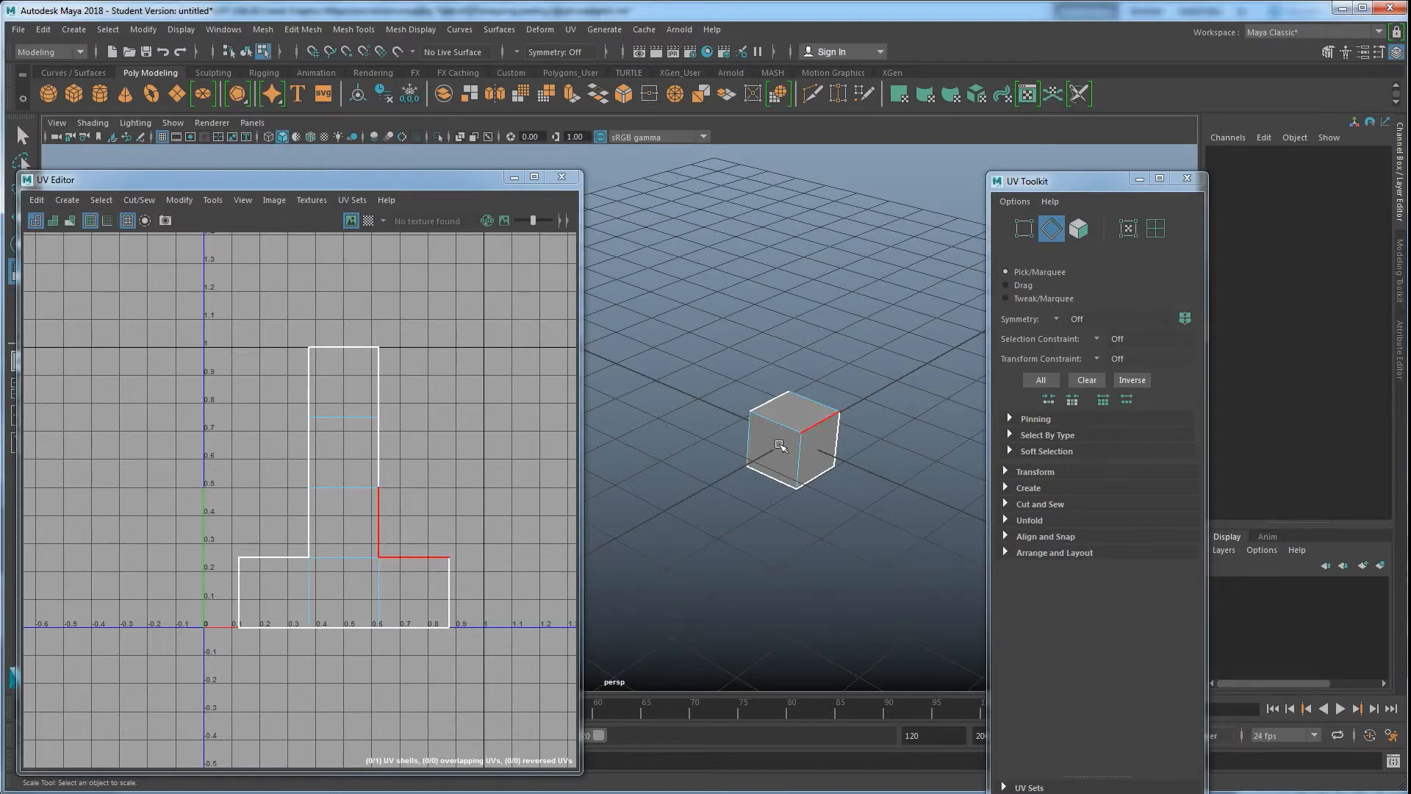
Select the bottom middle face of the UV layout, then switch to vertex mode and select the vertex on the strip's right edge
right_drag(375, 426, 375, 470)
click(360, 447)
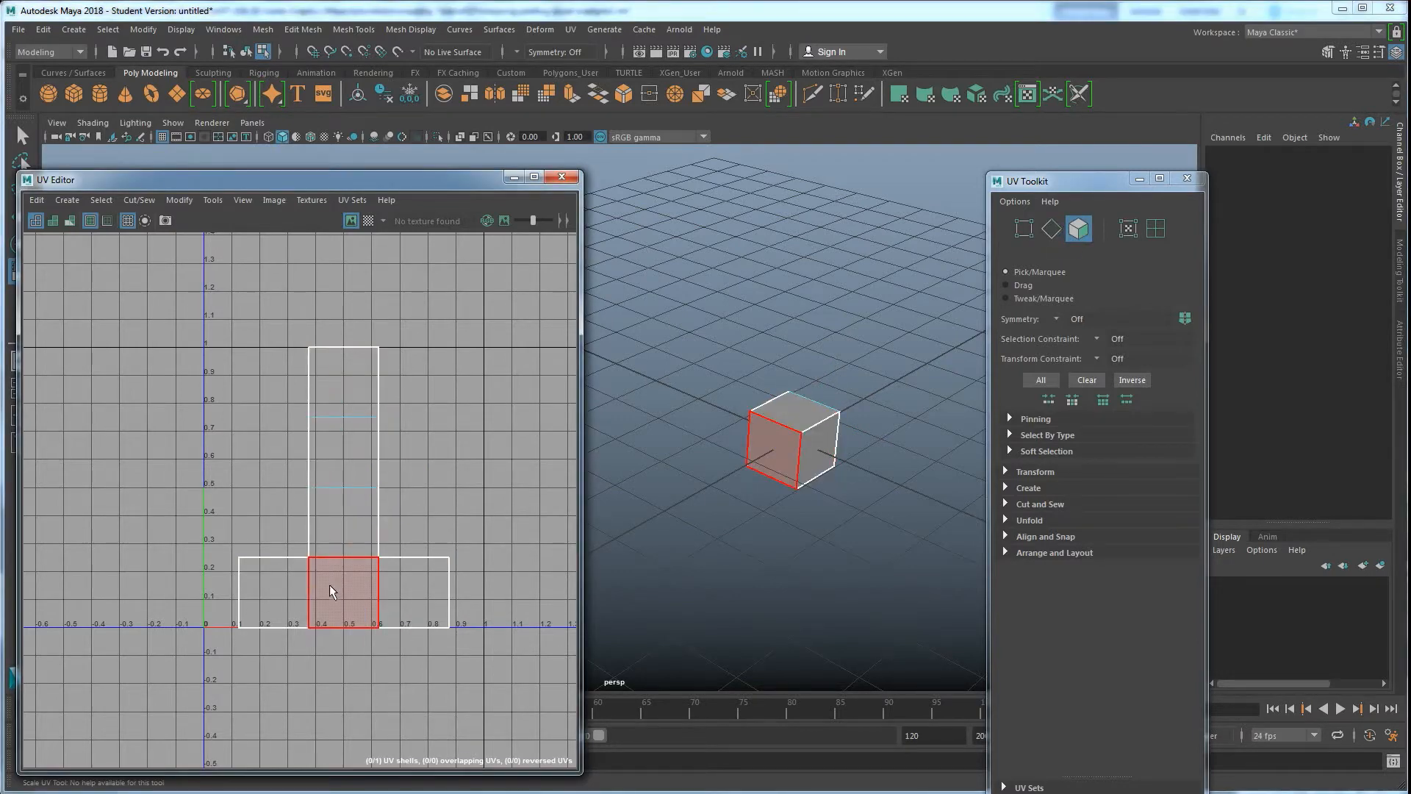
right_drag(386, 502, 315, 504)
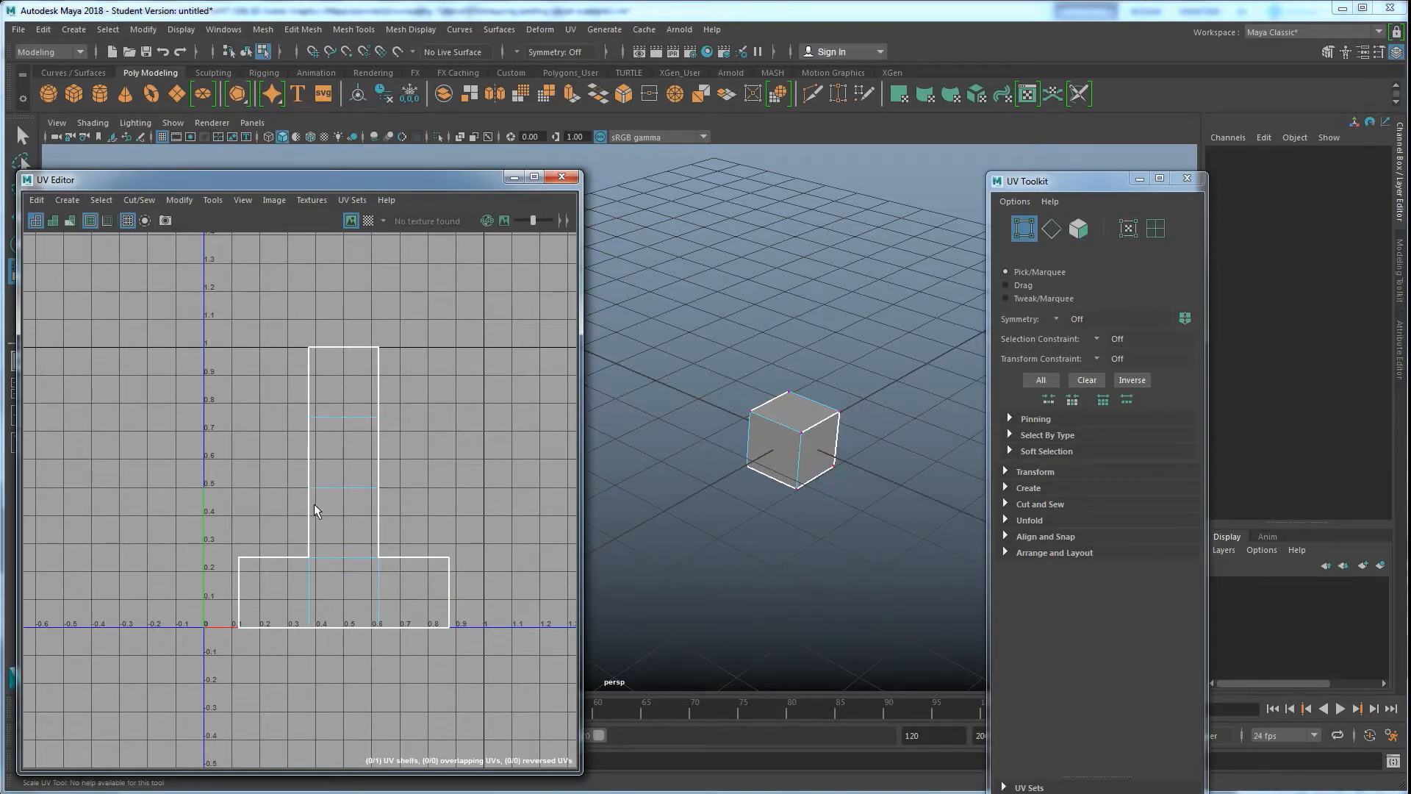
click(361, 473)
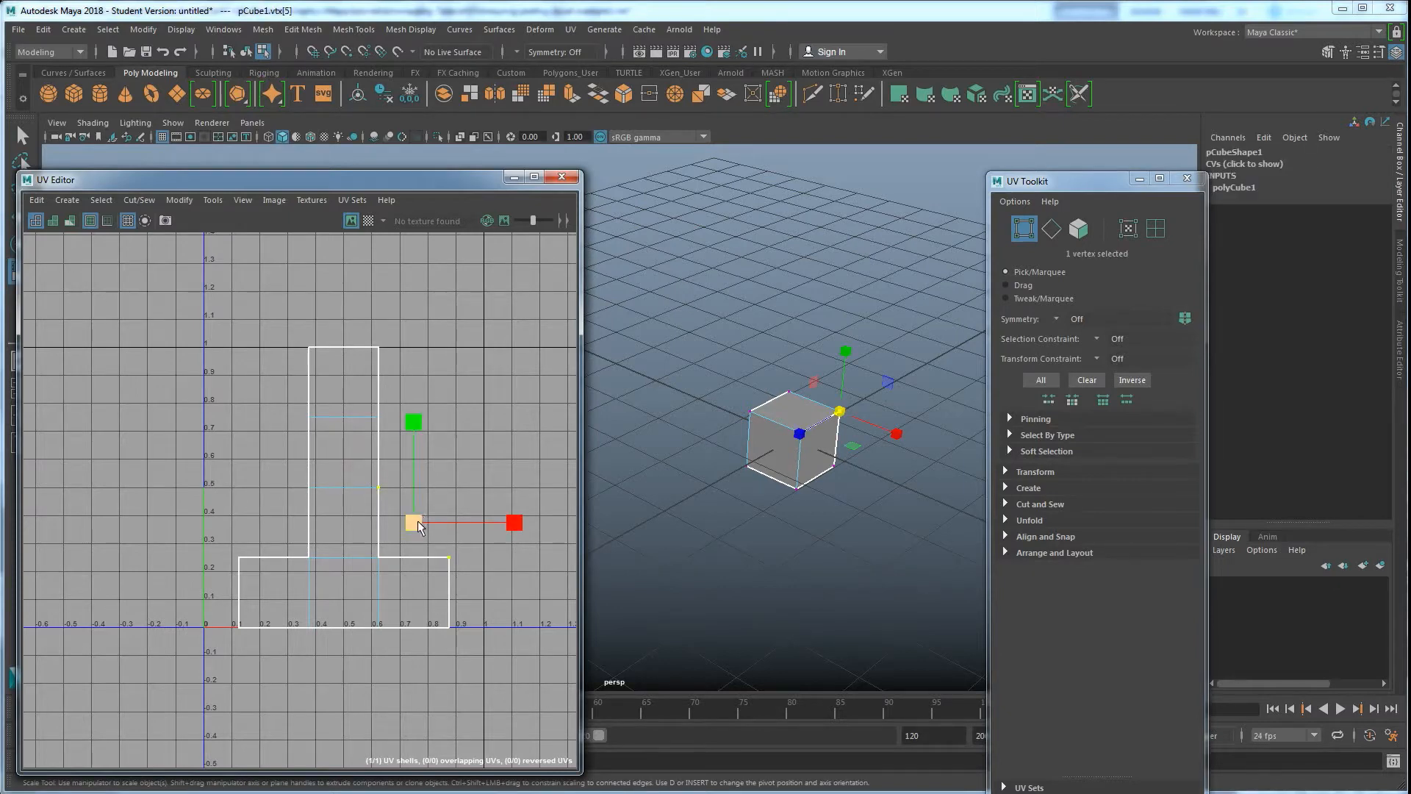
Move the selected vertex with the Move tool, then undo the move
key(w)
drag(415, 522, 435, 498)
key(ctrl+z)
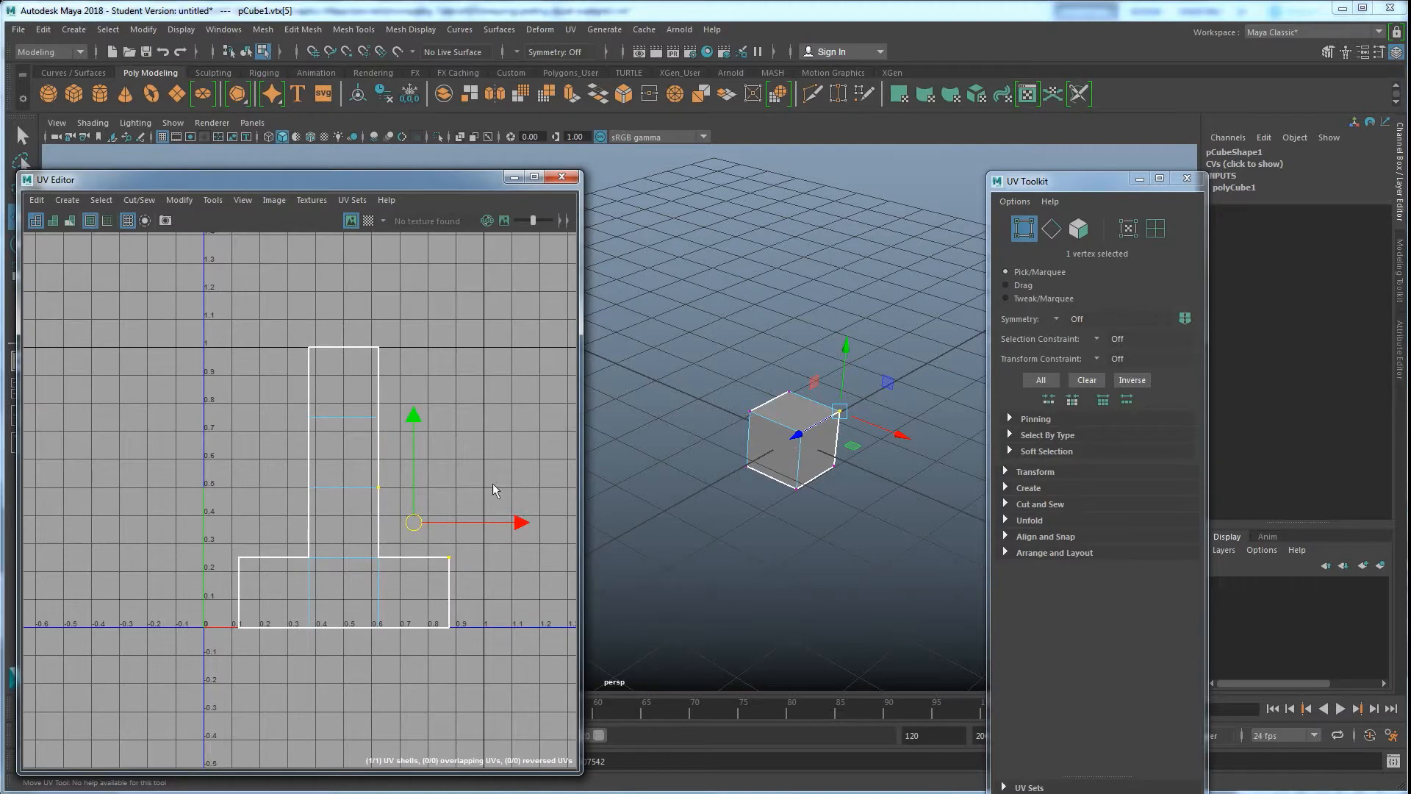
Switch to UV selection, select the UV on the strip's right edge, move it, and undo the move
right_drag(354, 479, 432, 481)
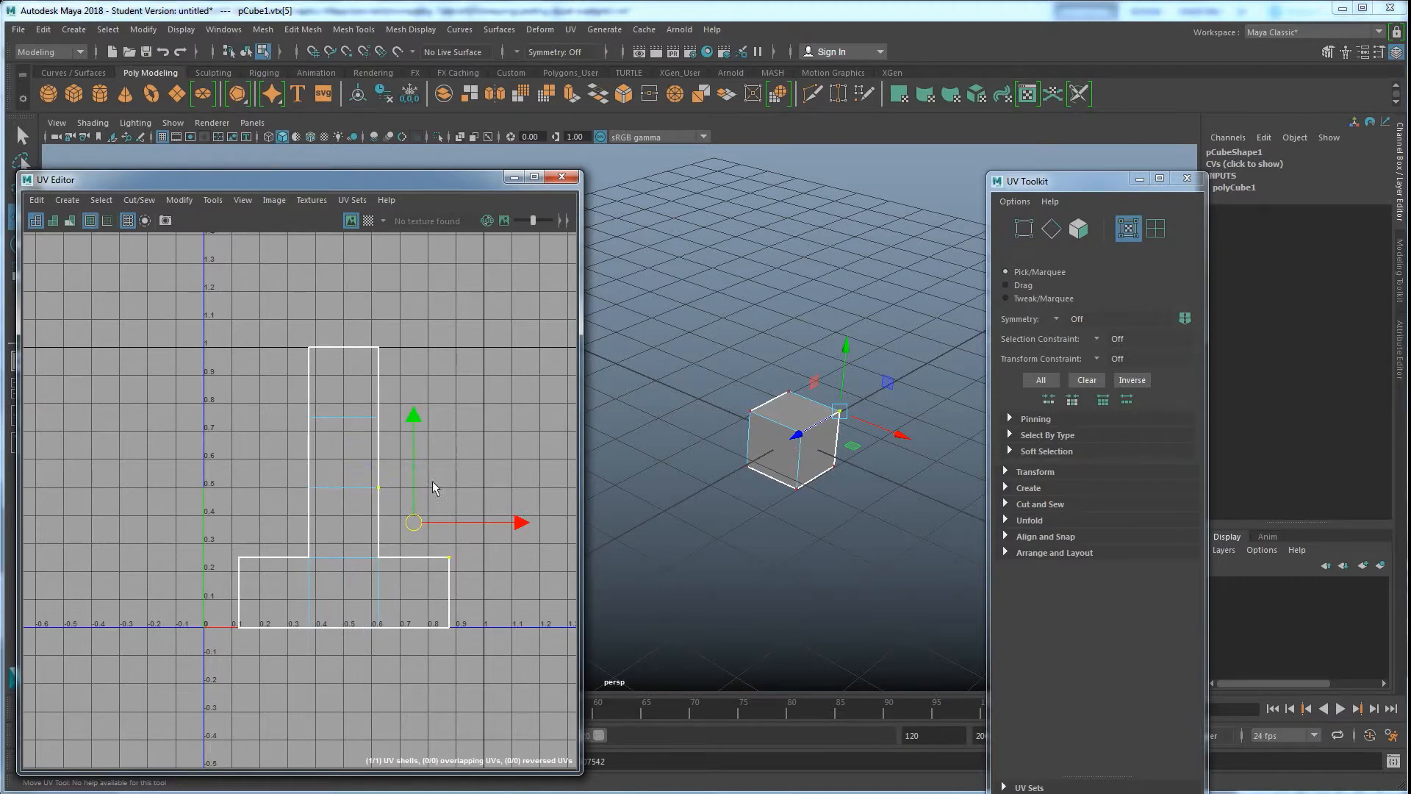
click(378, 486)
drag(375, 489, 421, 482)
key(ctrl+z)
Switch back to vertex selection, select the same vertex, move it, and undo the move
right_drag(362, 469, 289, 471)
click(380, 488)
drag(414, 521, 453, 497)
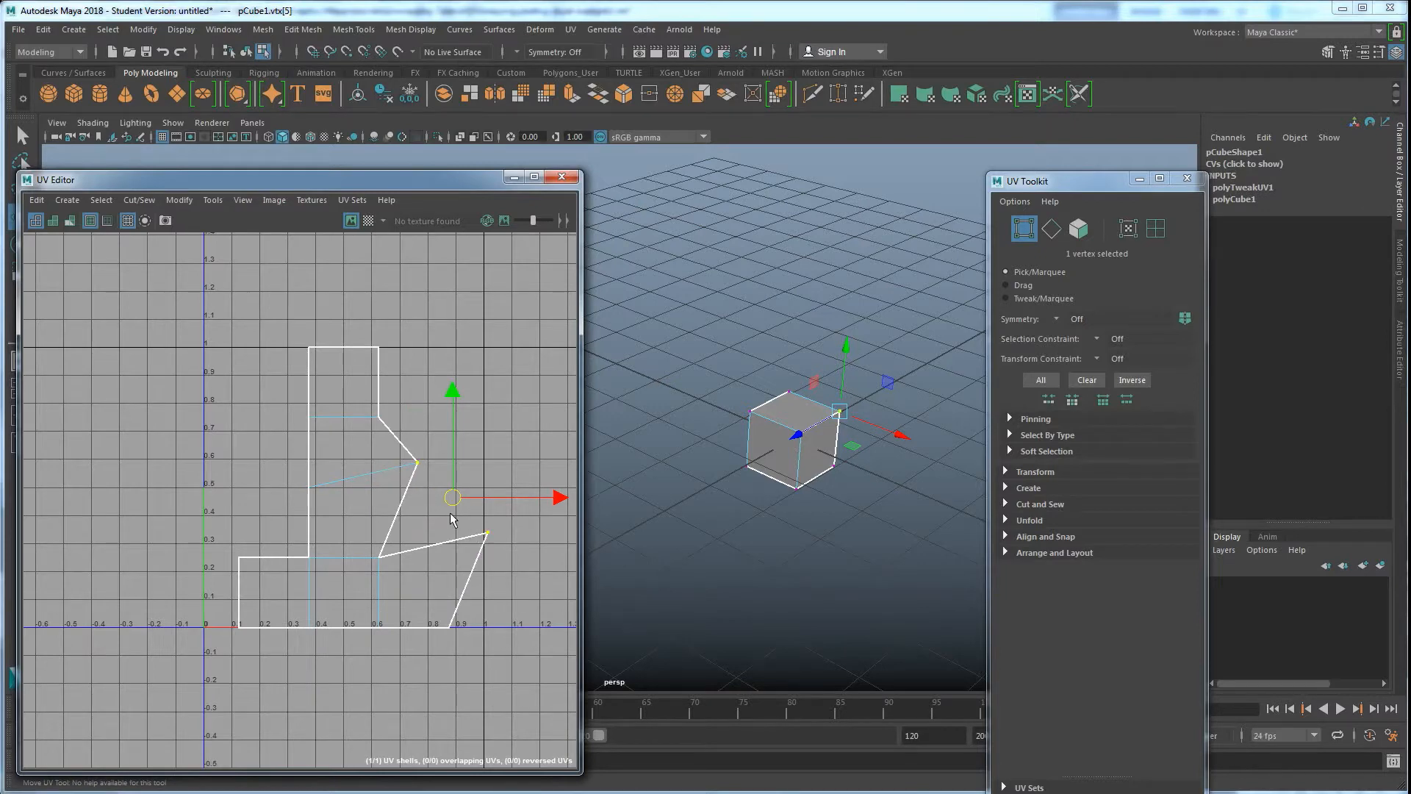
key(ctrl+z)
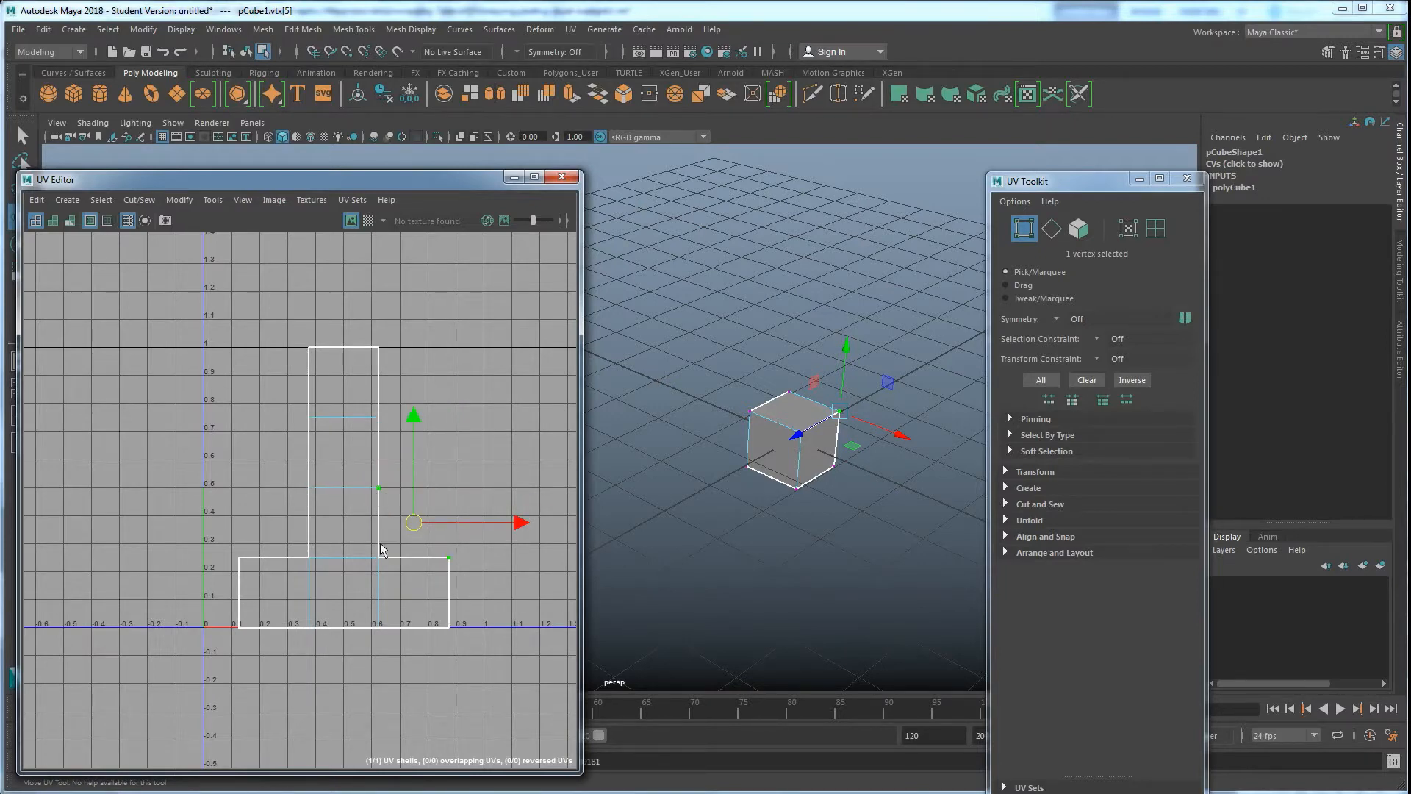
Switch to UV selection and select the UV at the right edge of the layout's vertical strip
right_click(373, 492)
right_drag(374, 492, 456, 494)
drag(358, 464, 379, 496)
key(ctrl+z)
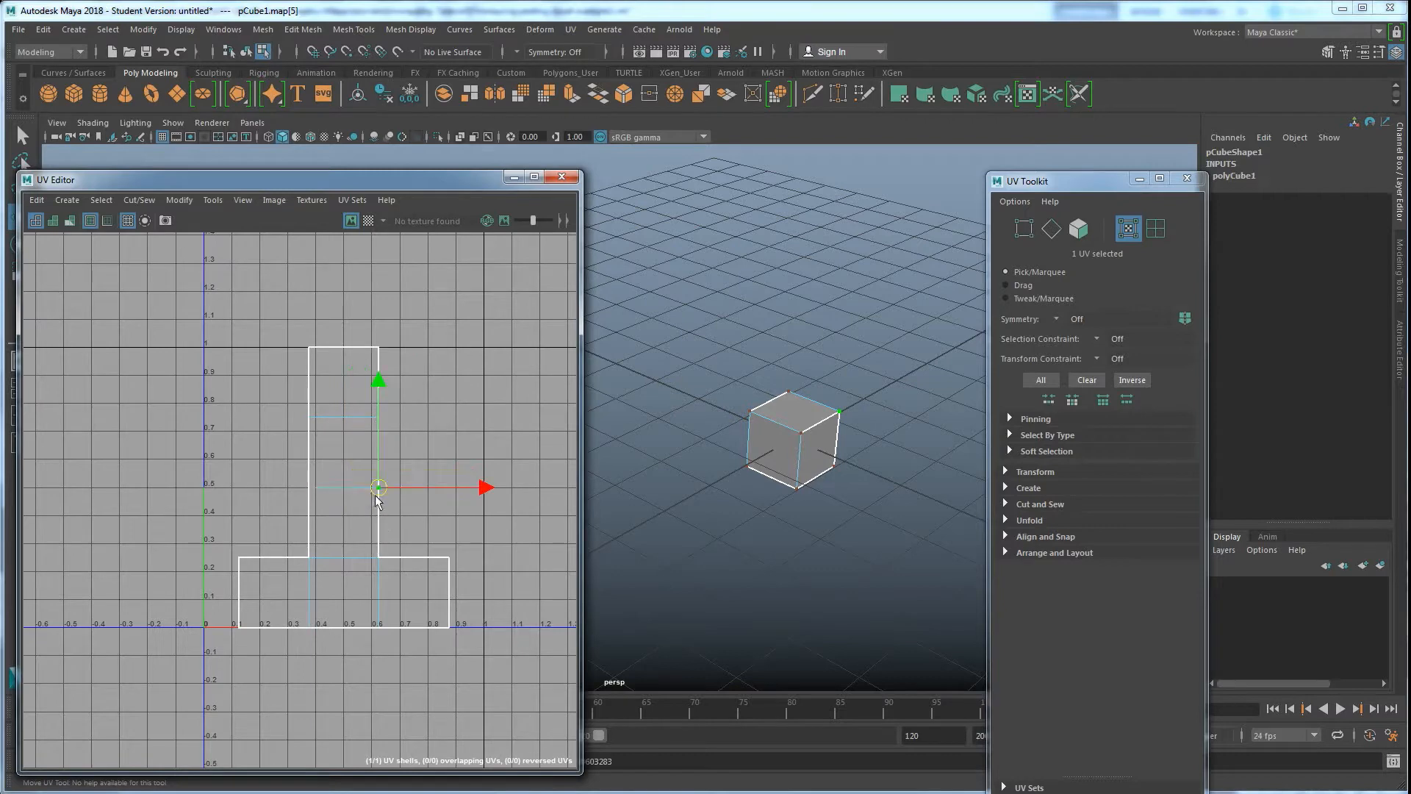
right_click(377, 493)
Turn on shaded UV shell display in the UV editor and clear the UV selection
click(34, 222)
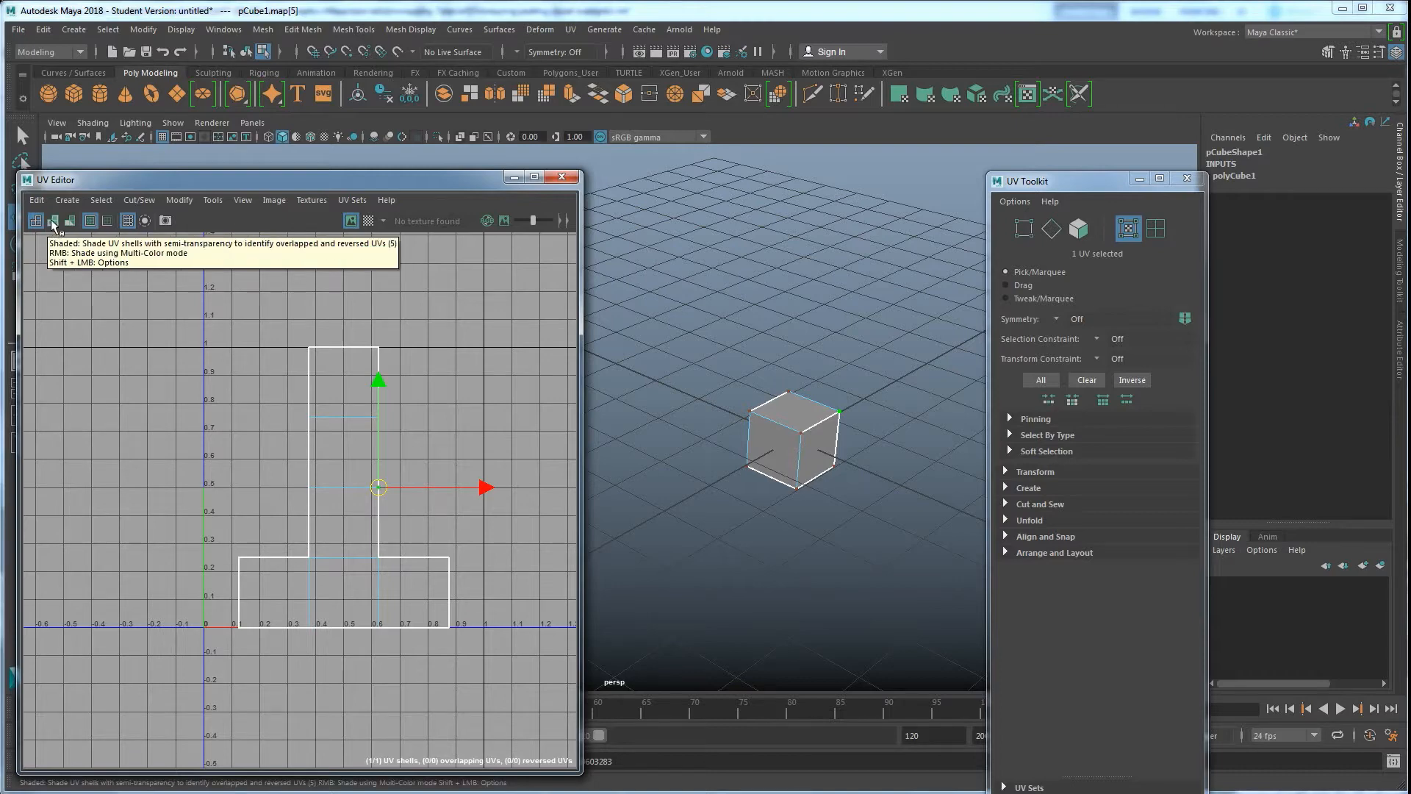
click(54, 222)
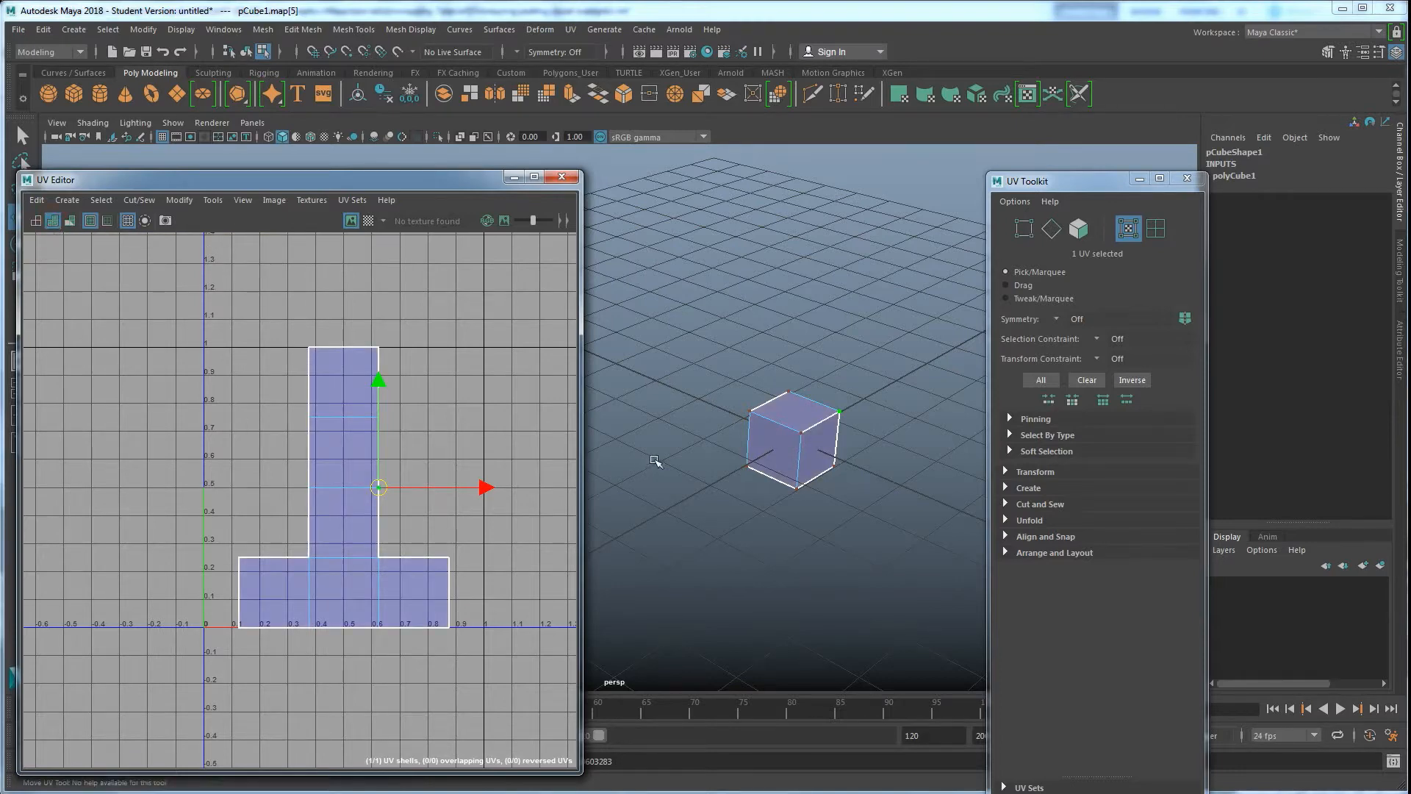
click(239, 412)
alt+drag(782, 399, 798, 452)
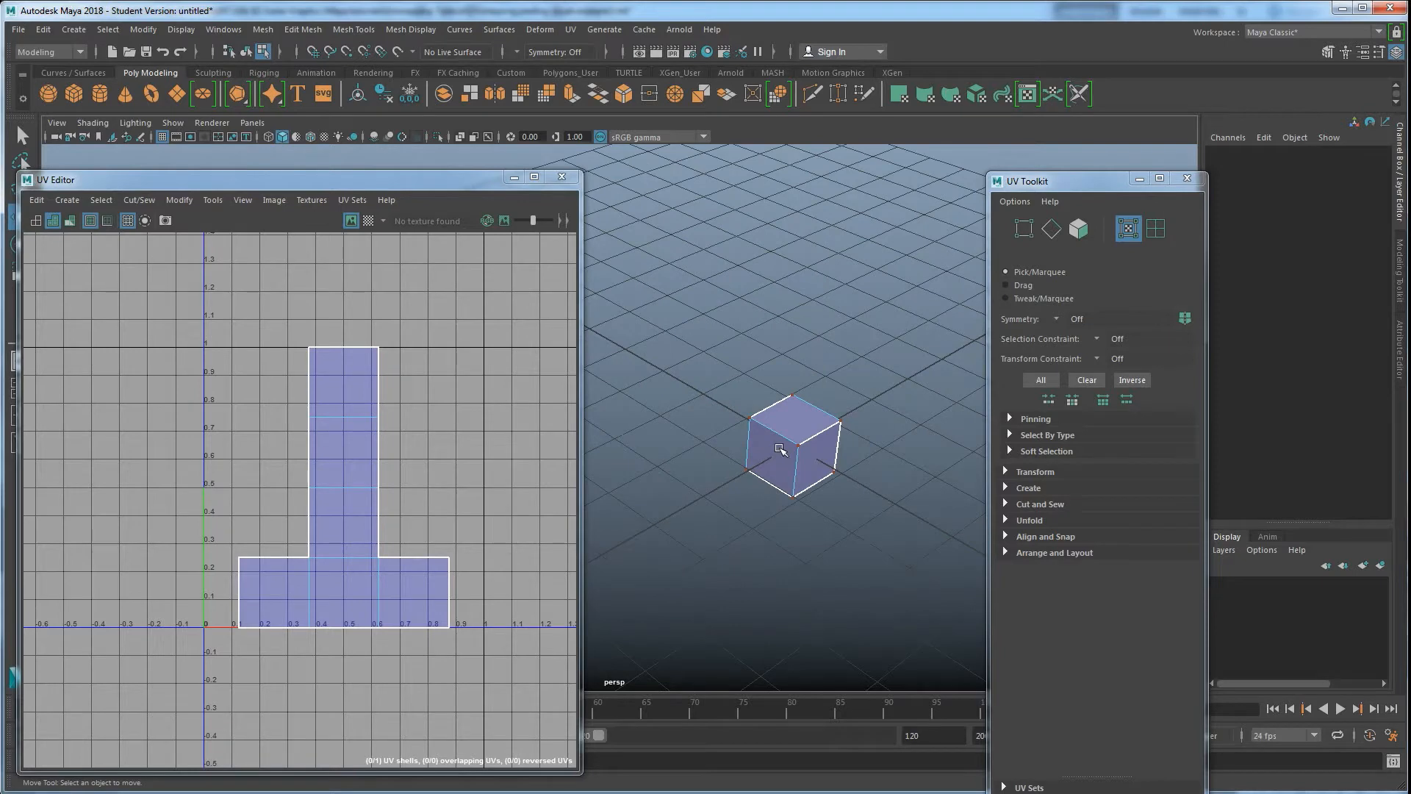
click(53, 220)
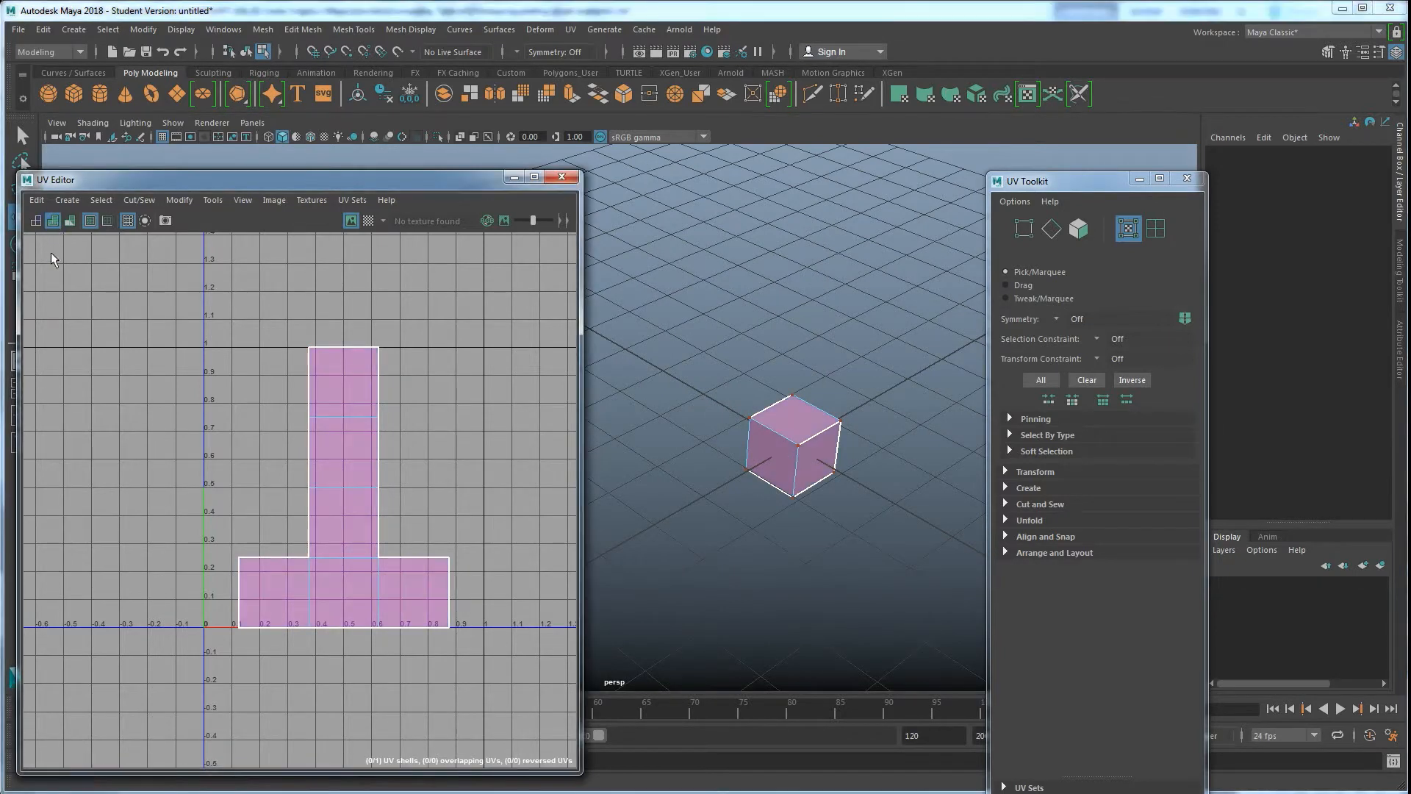
alt+drag(744, 466, 698, 470)
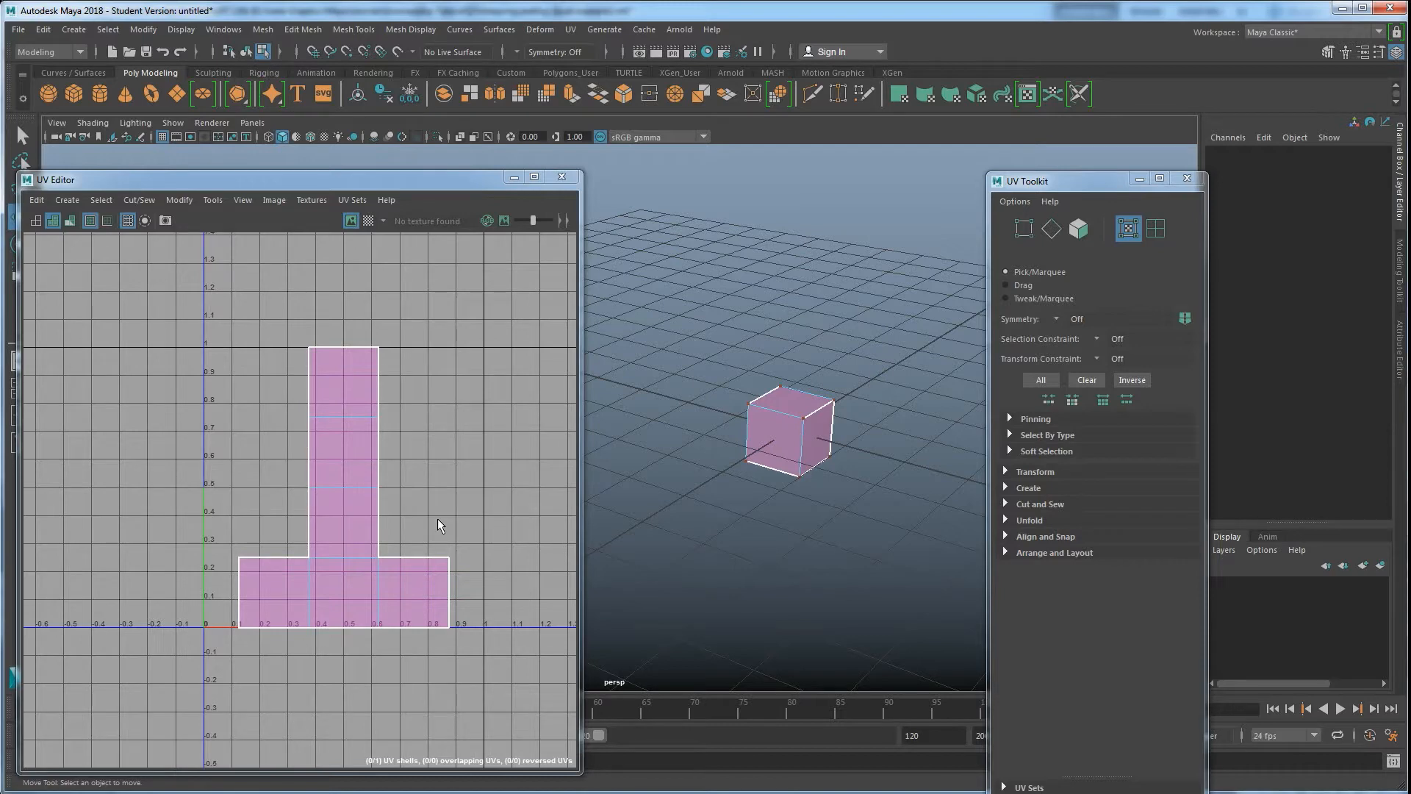
Switch the UV editor from shaded display to the UV Distortion display
click(37, 222)
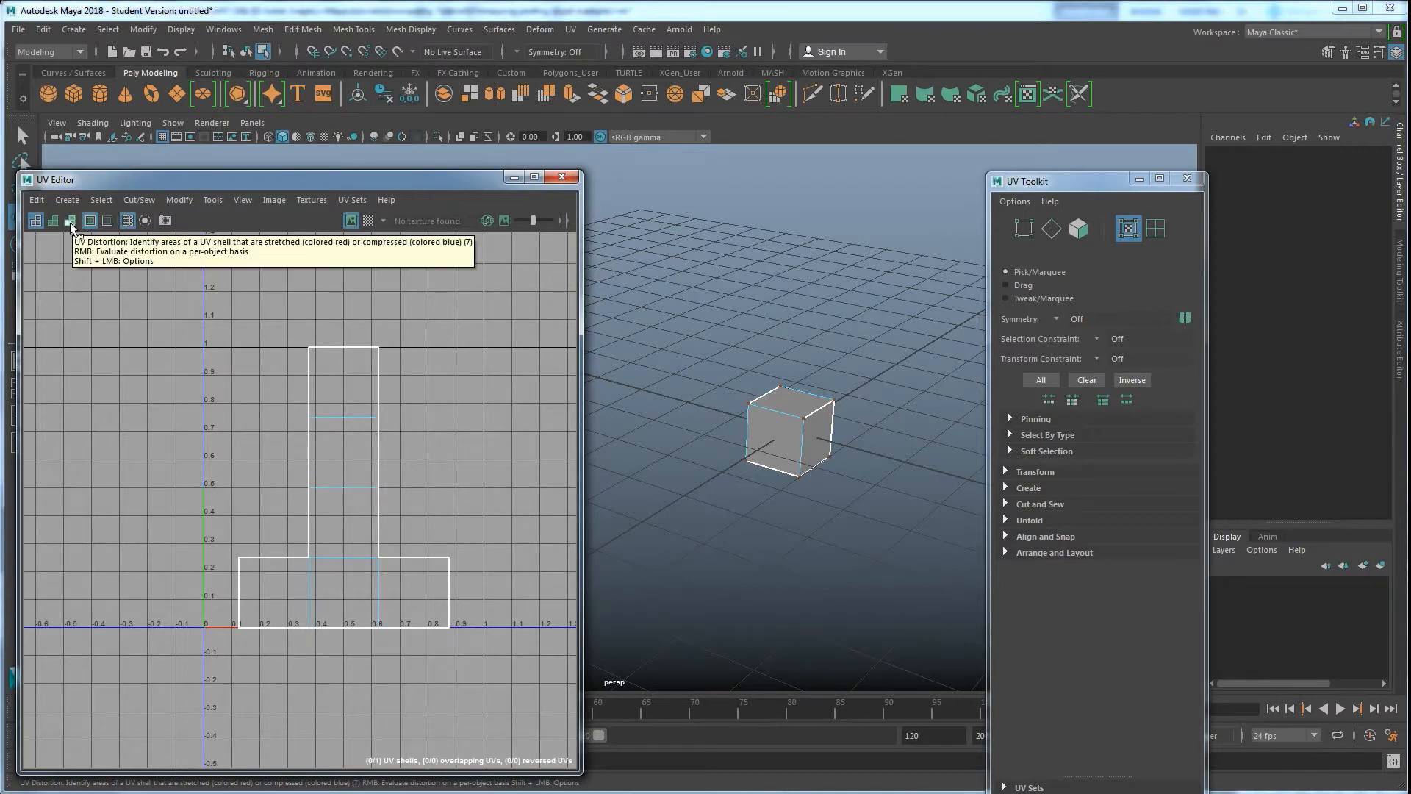
click(69, 222)
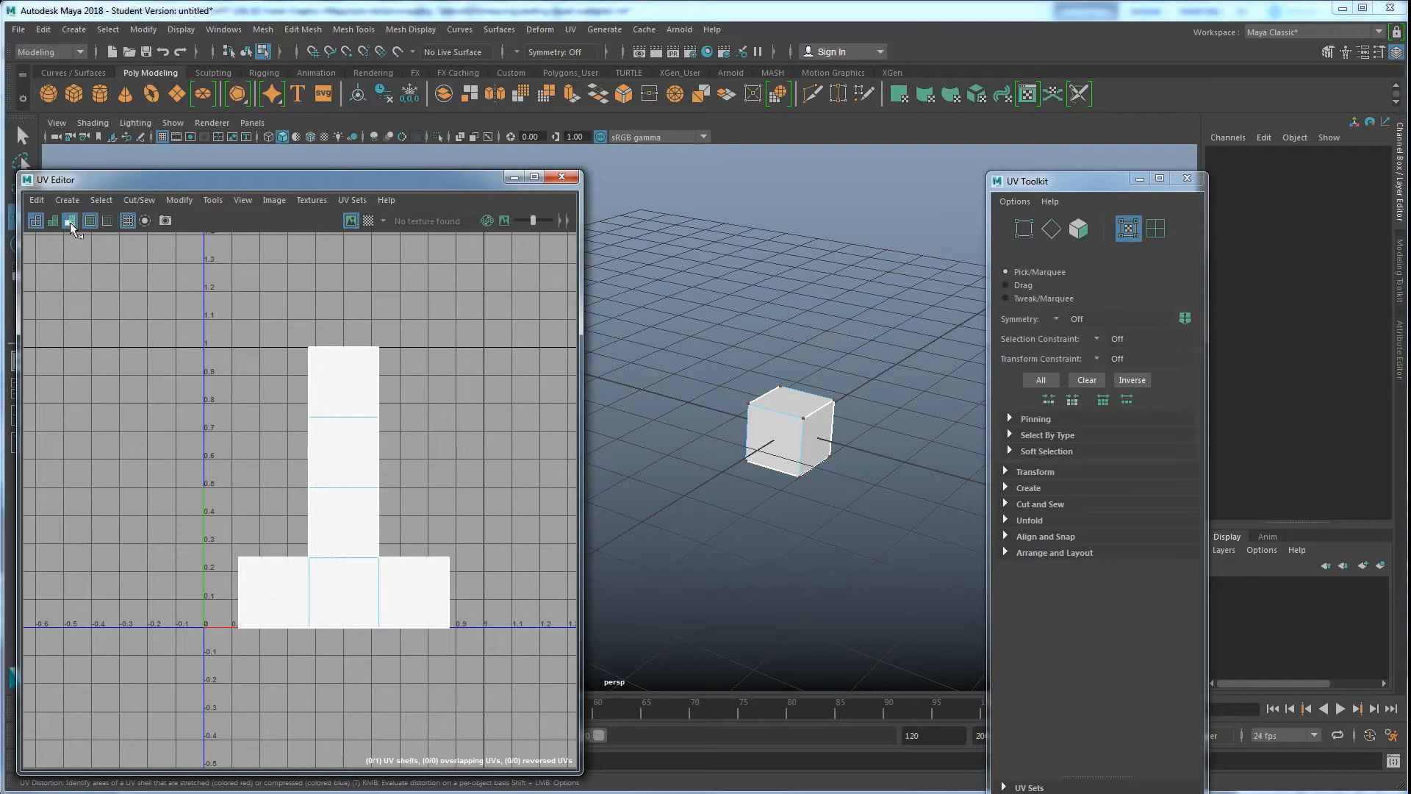
alt+drag(768, 446, 707, 443)
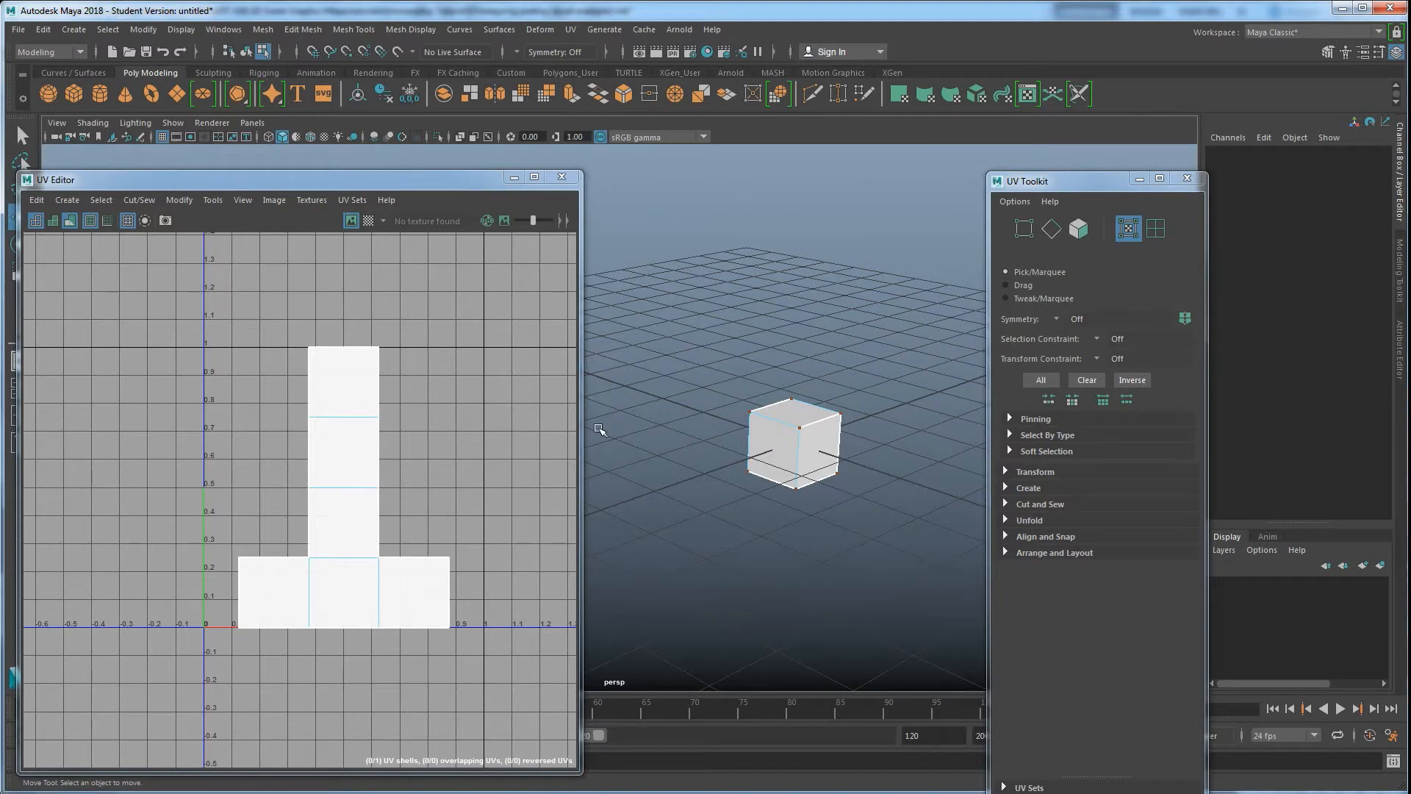
Select the UV on the vertical strip's right edge and move it right to about U 1.05
right_drag(406, 484, 468, 486)
click(379, 486)
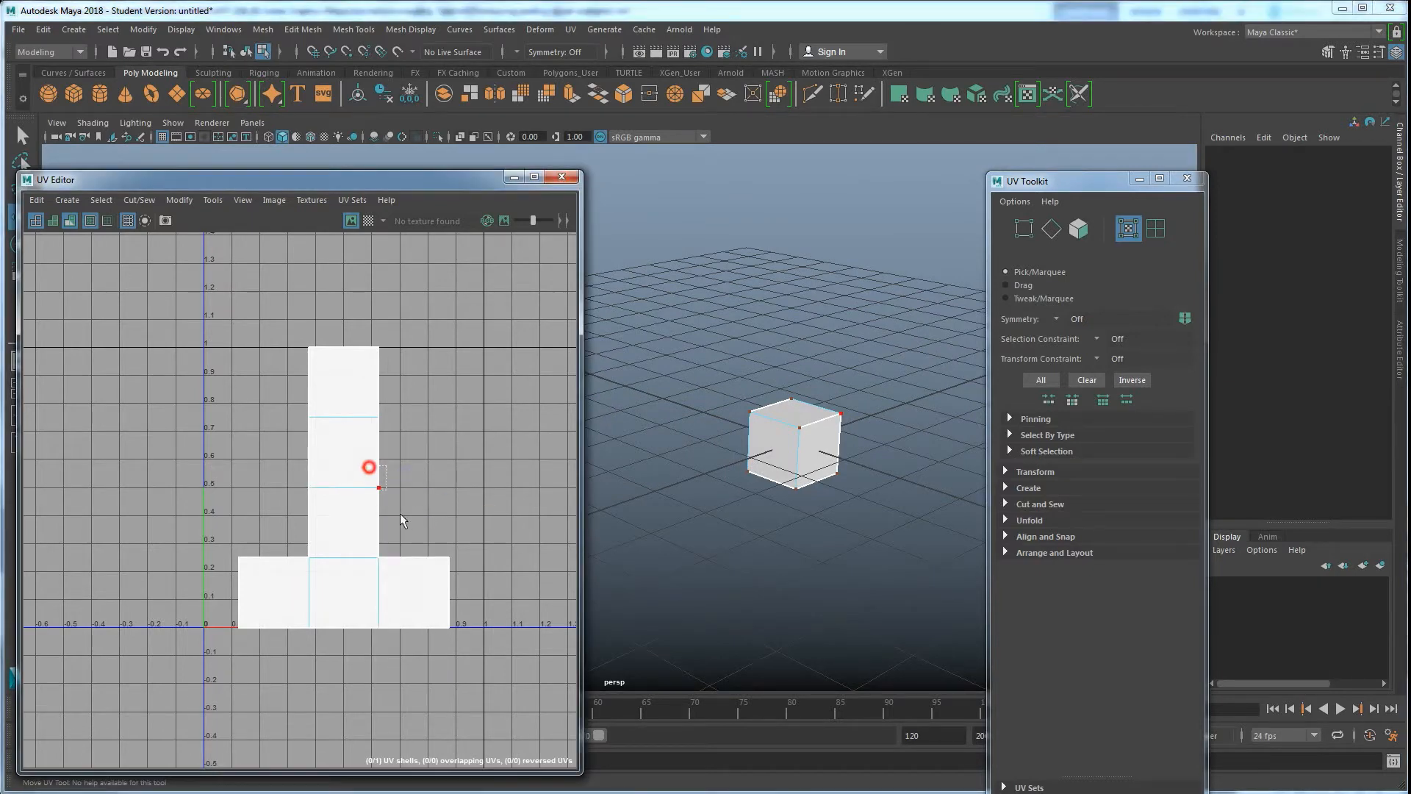
drag(378, 486, 498, 468)
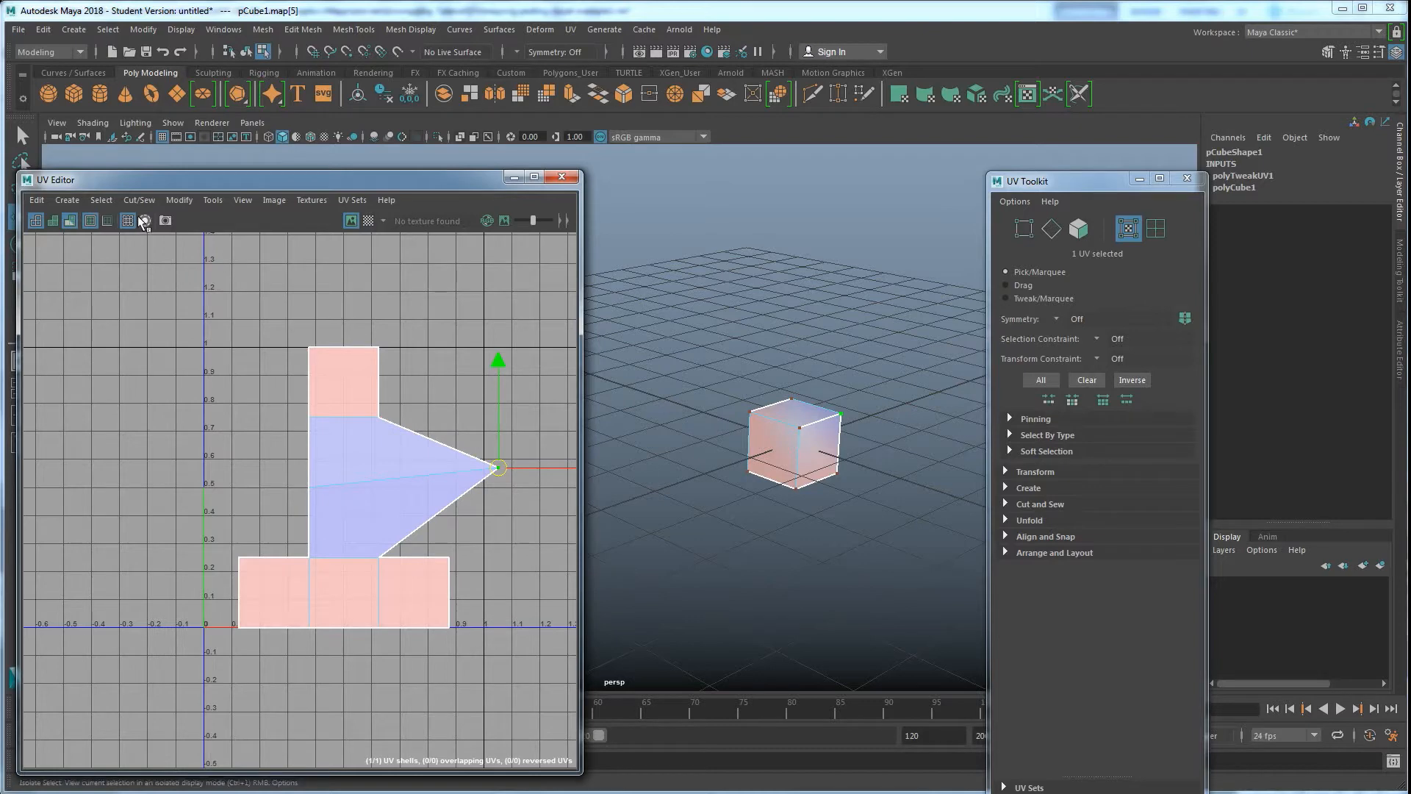
Turn on the checker map and examine how the texture stretches across the cube from several angles
click(367, 221)
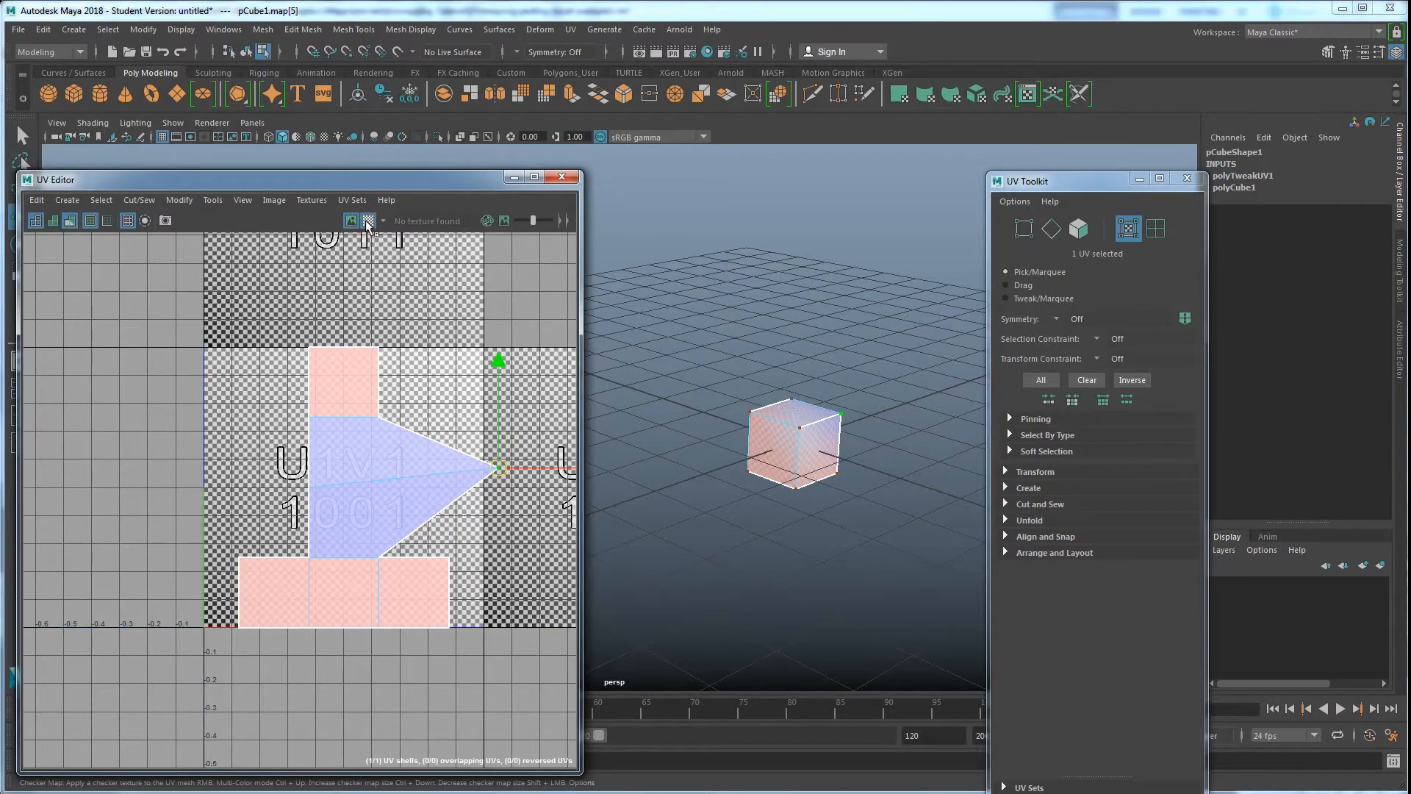
alt+drag(779, 470, 695, 543)
alt+right_drag(695, 544, 826, 508)
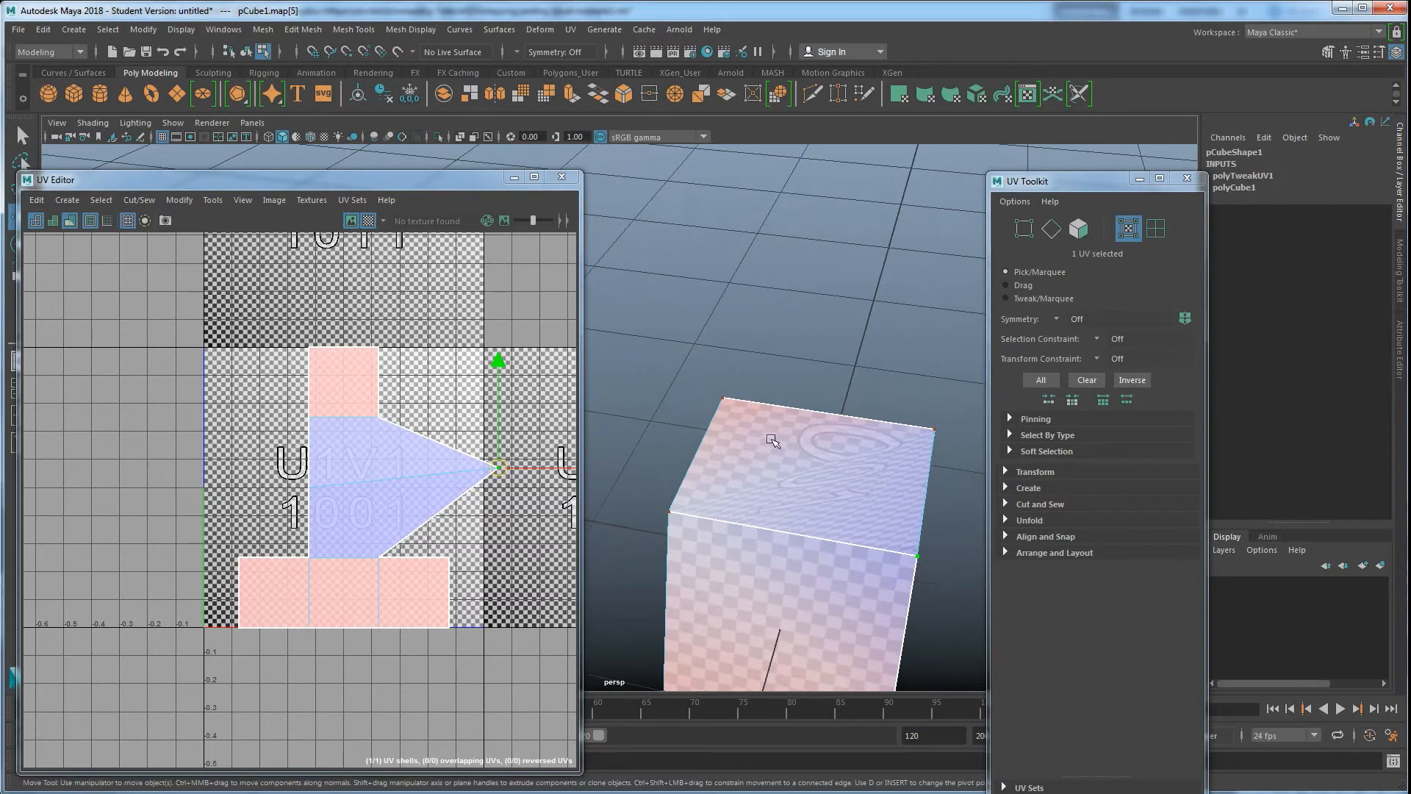
alt+middle_drag(845, 566, 831, 540)
alt+drag(832, 540, 734, 507)
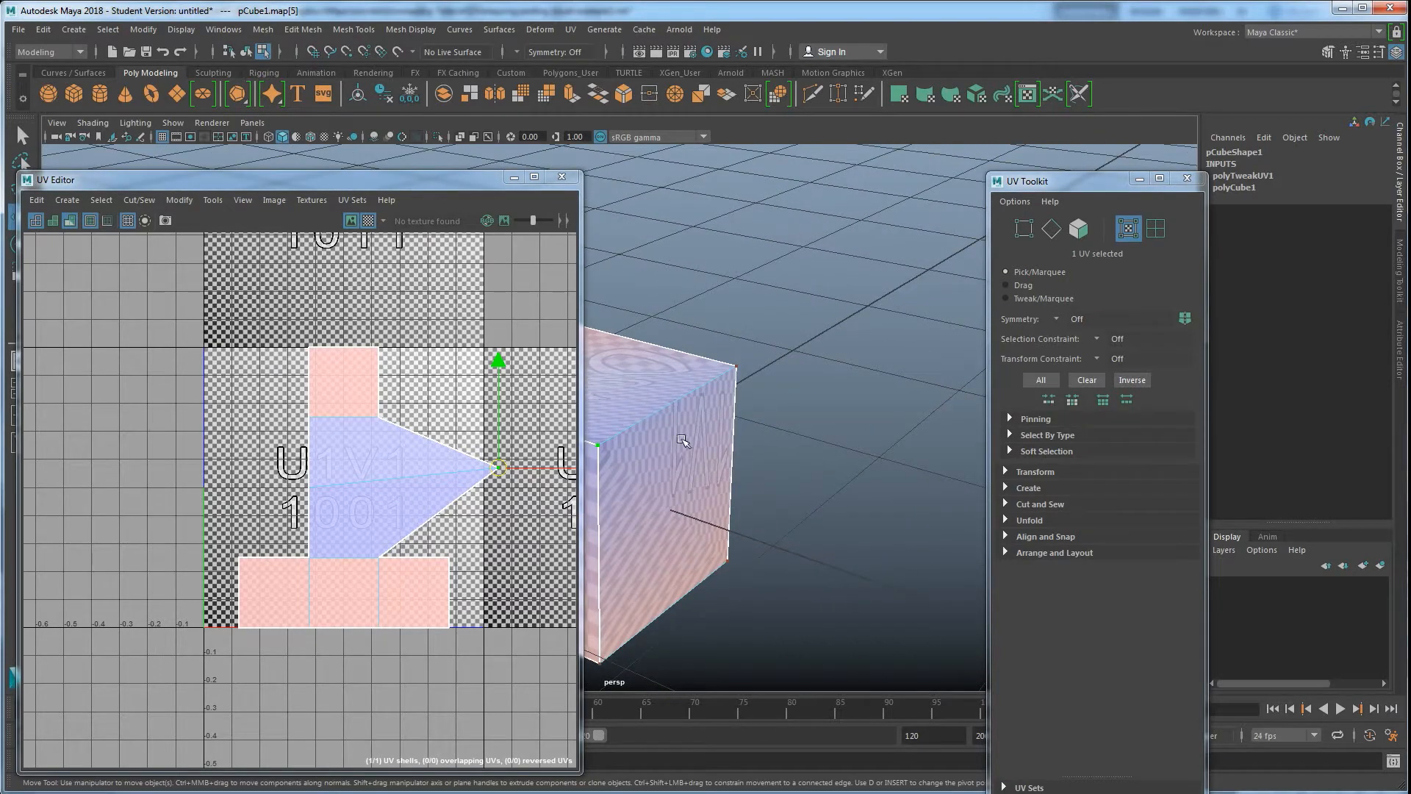
alt+middle_drag(681, 442, 744, 476)
alt+drag(741, 627, 729, 540)
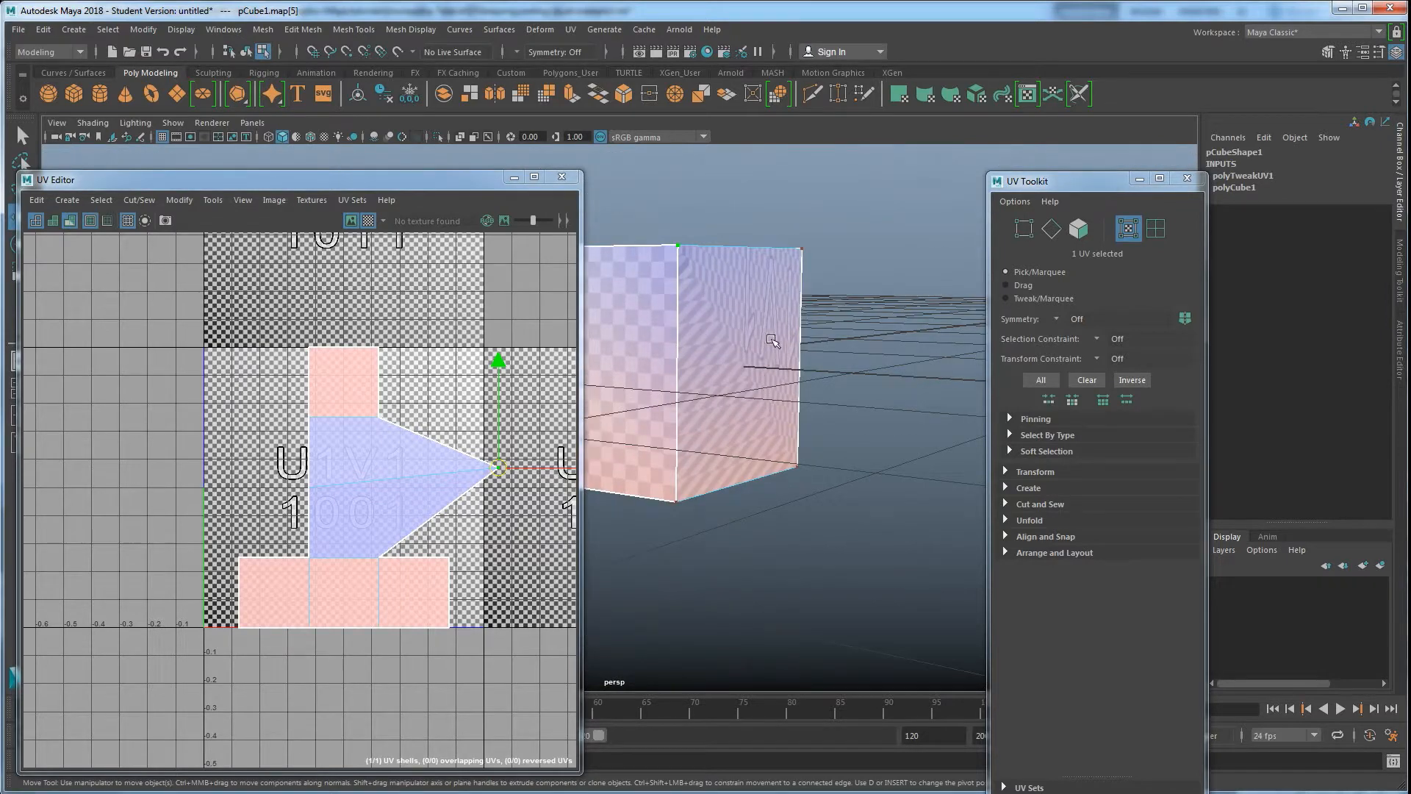
alt+middle_drag(623, 299, 689, 355)
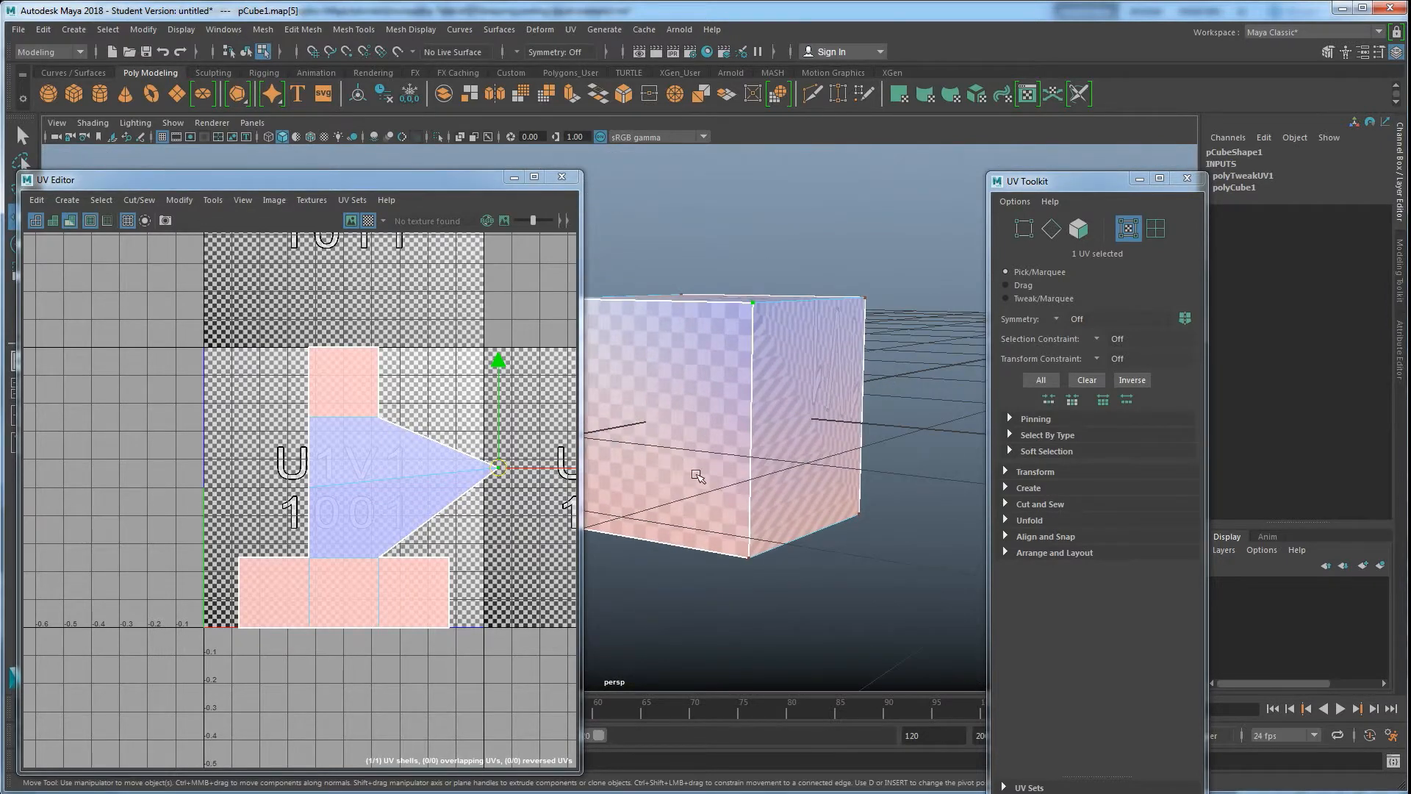
alt+drag(744, 445, 757, 470)
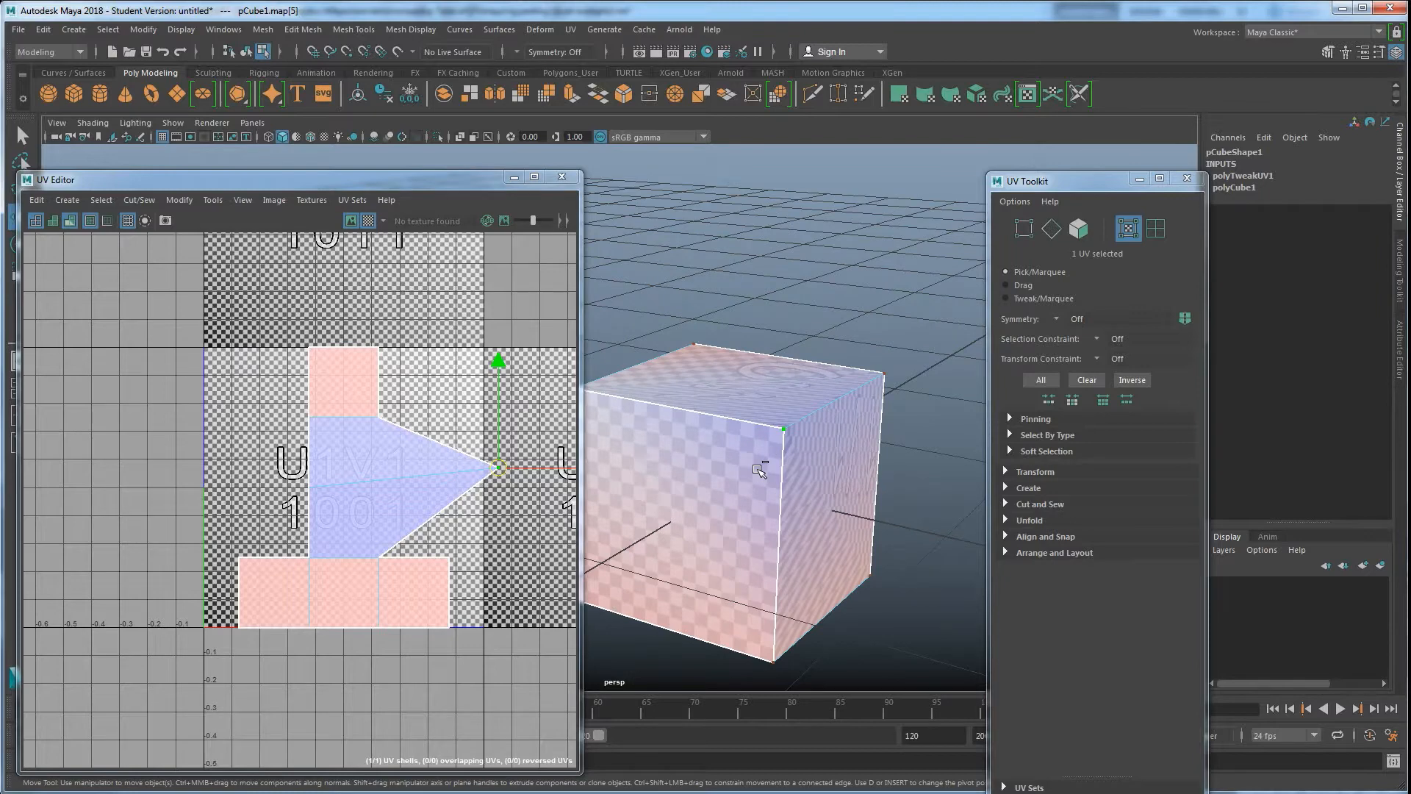
Undo the UV move and examine the restored checker texture on the cube
key(ctrl+z)
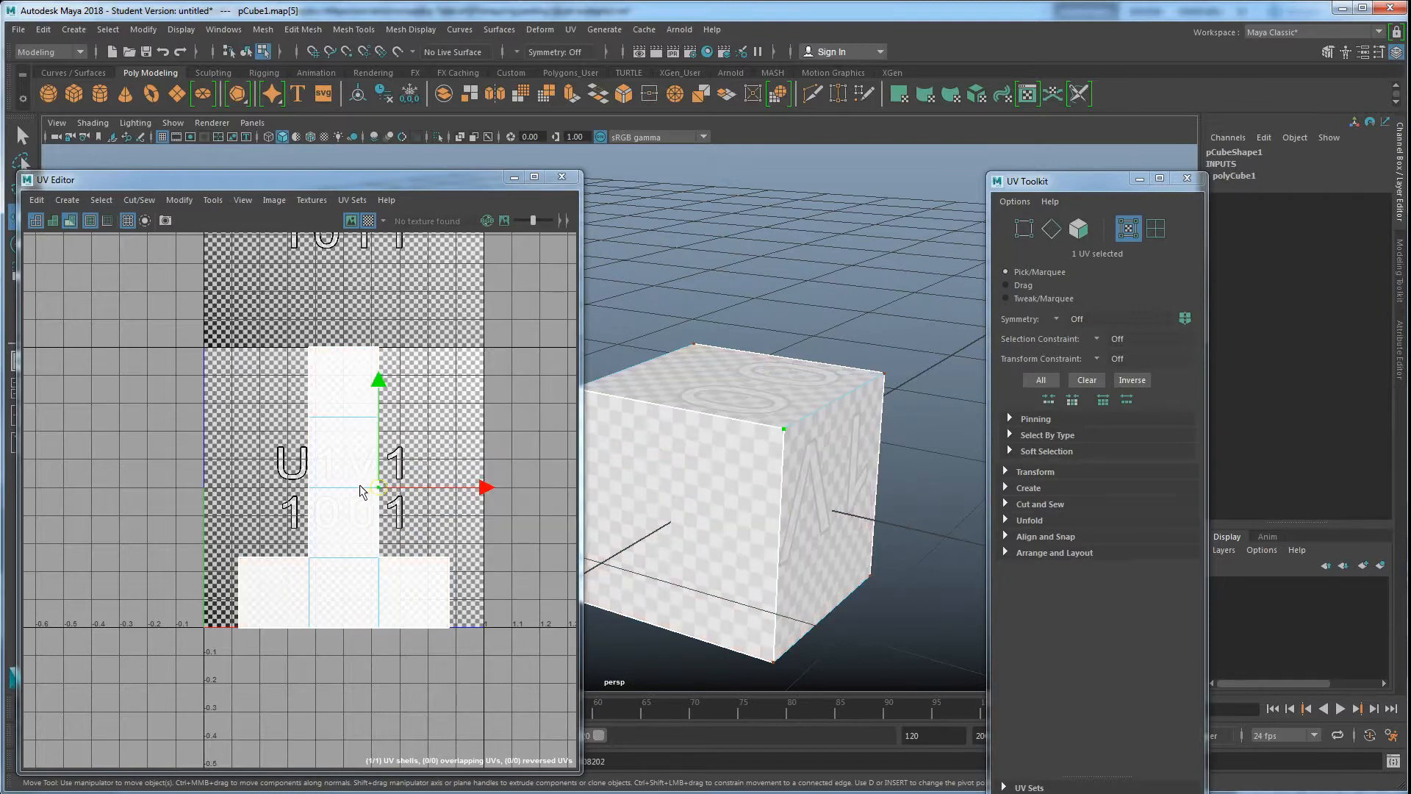
alt+drag(773, 446, 773, 478)
alt+drag(723, 565, 727, 469)
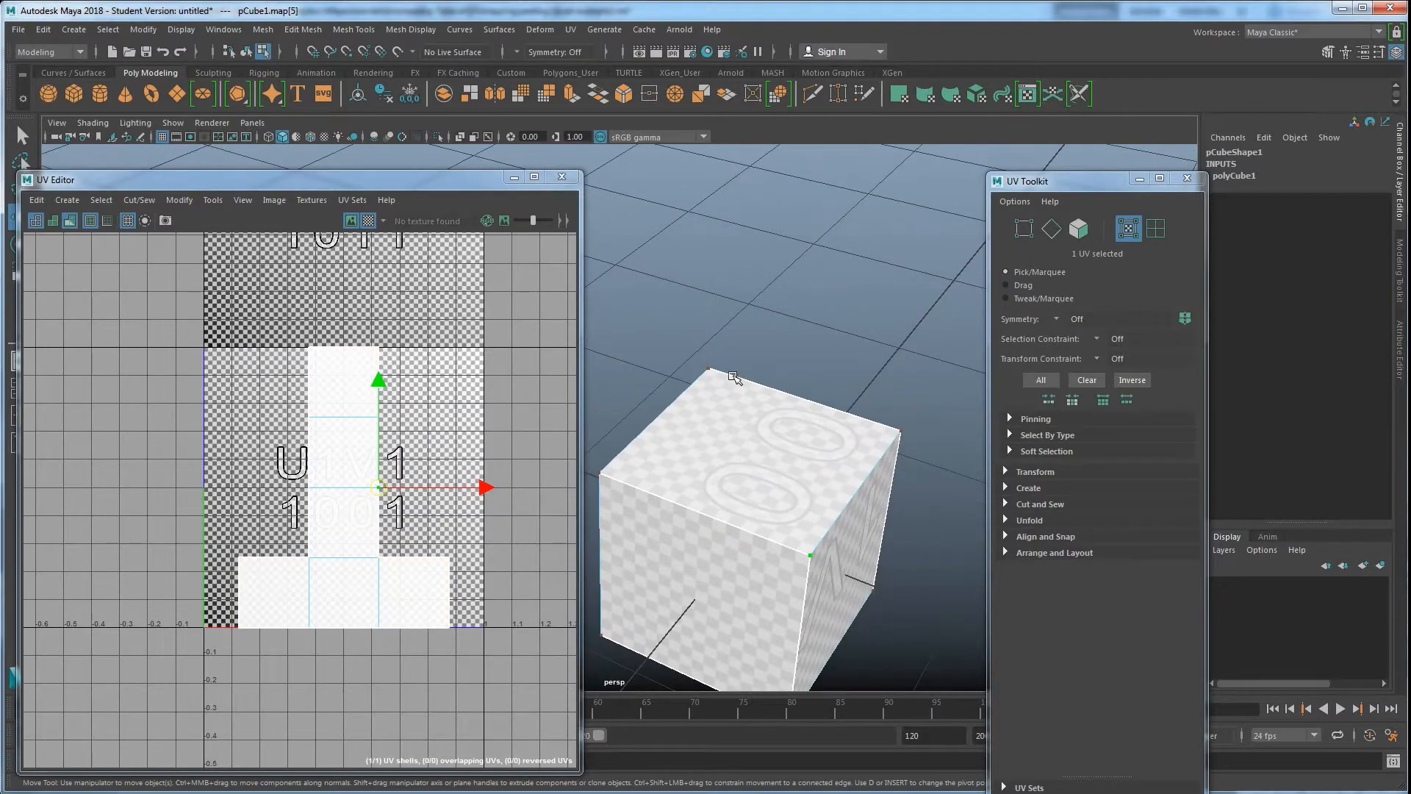
alt+drag(817, 587, 800, 581)
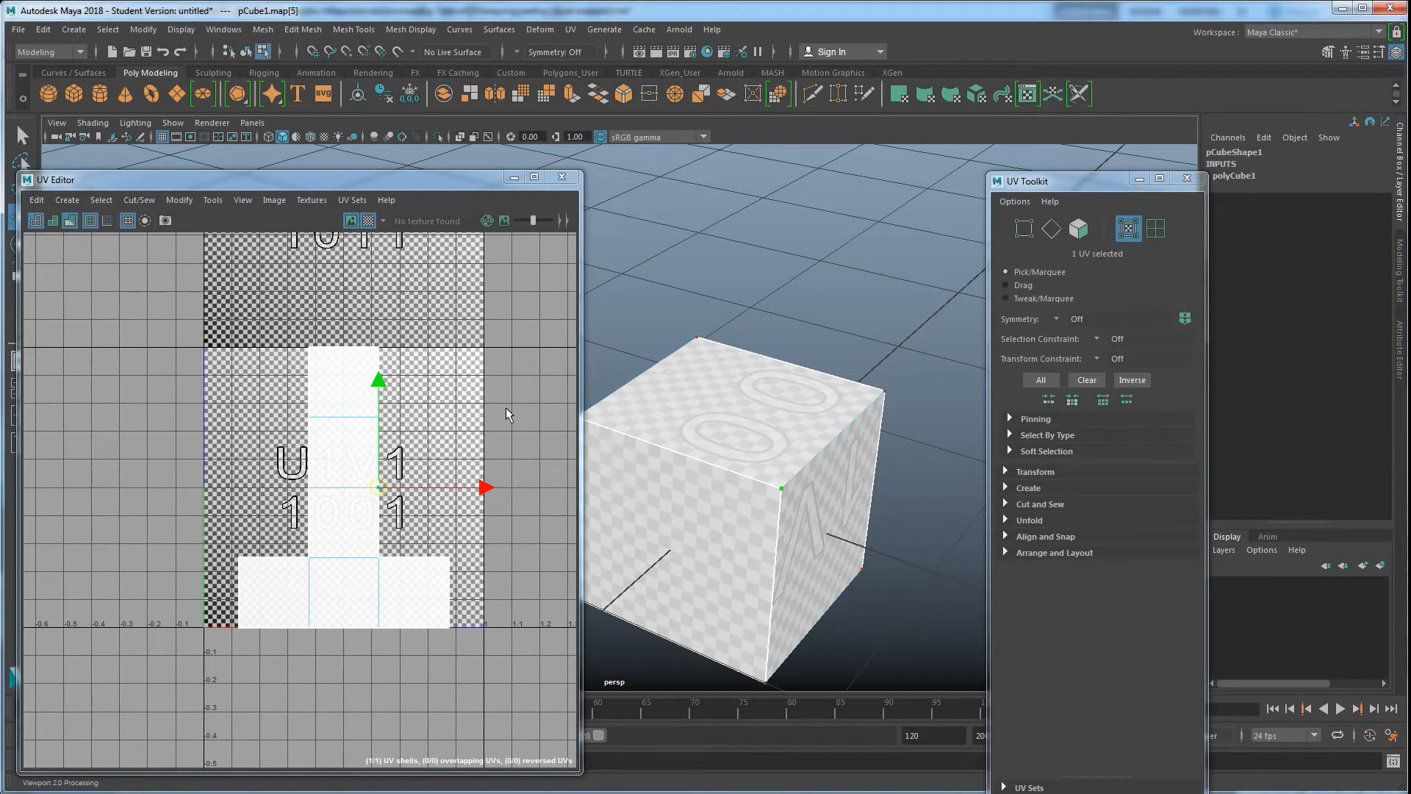
Select two UVs on the vertical strip's right edge and drag them right to about U 1.2
shift+click(378, 417)
drag(379, 452, 538, 465)
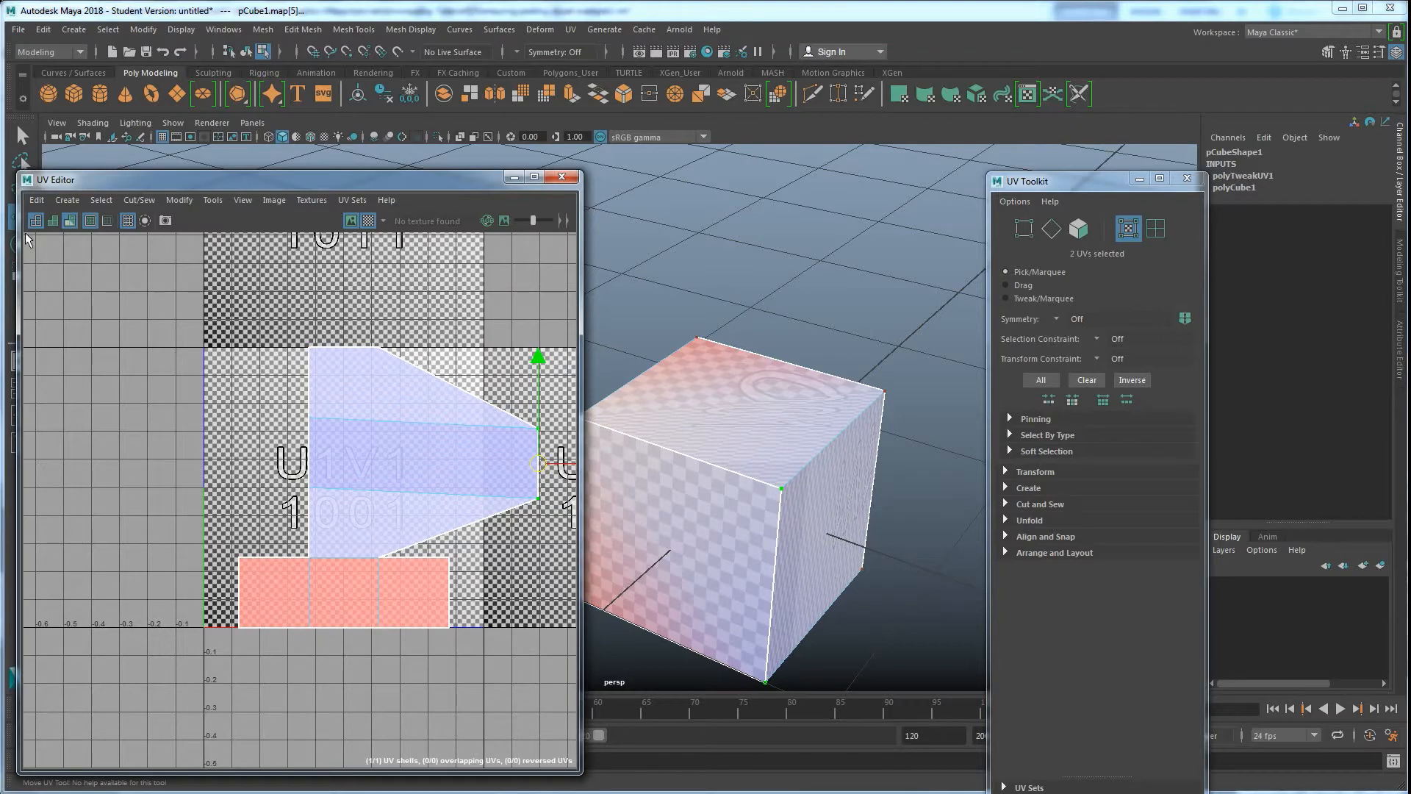
Turn off the distortion display and undo the last UV move, orbiting to check the cube
click(69, 221)
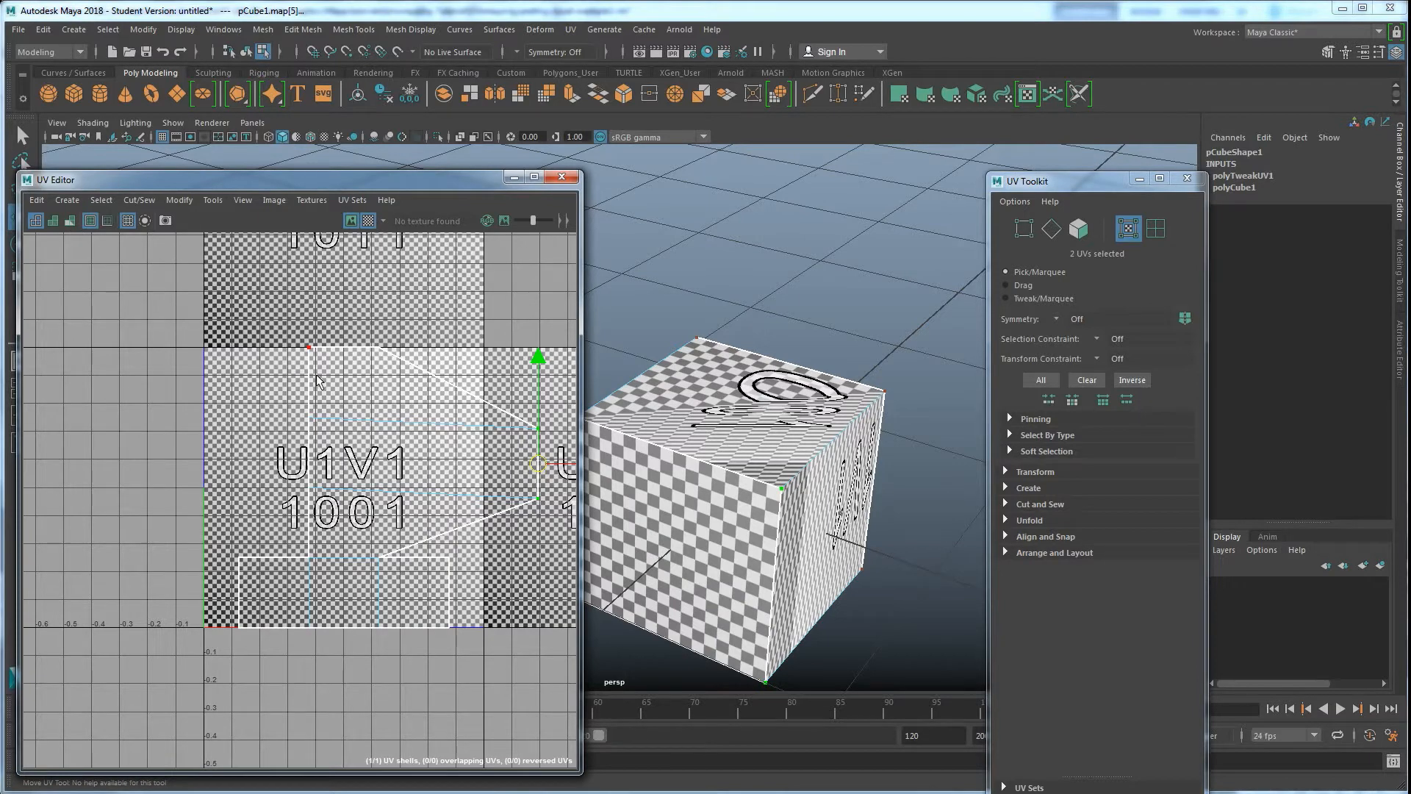
key(ctrl+z)
right_drag(770, 405, 724, 412)
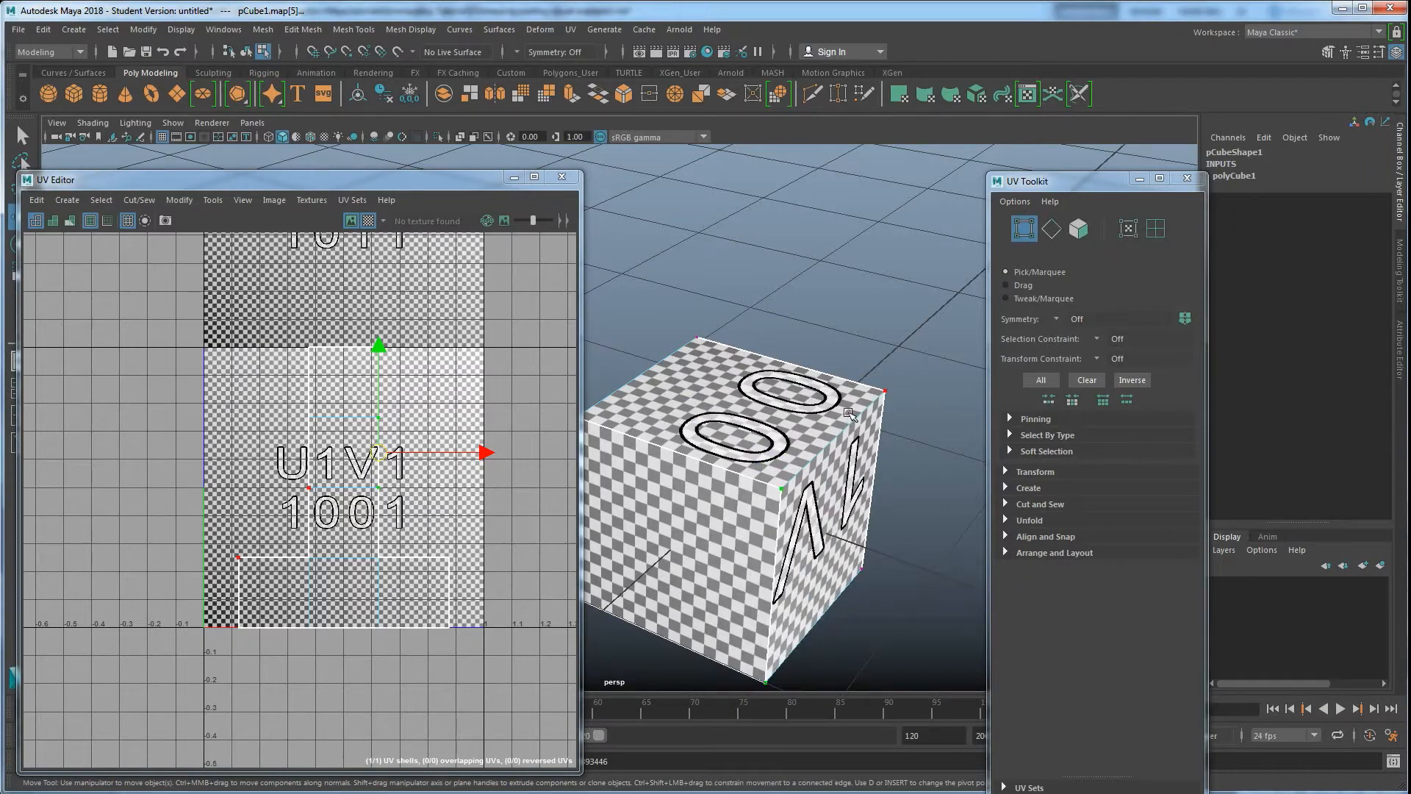
Select a cube corner vertex in the viewport and move it to distort the cube
click(783, 485)
drag(739, 515, 642, 636)
alt+drag(688, 582, 804, 505)
Turn on the distortion display, orbit around the distorted cube, and undo the vertex move
click(70, 221)
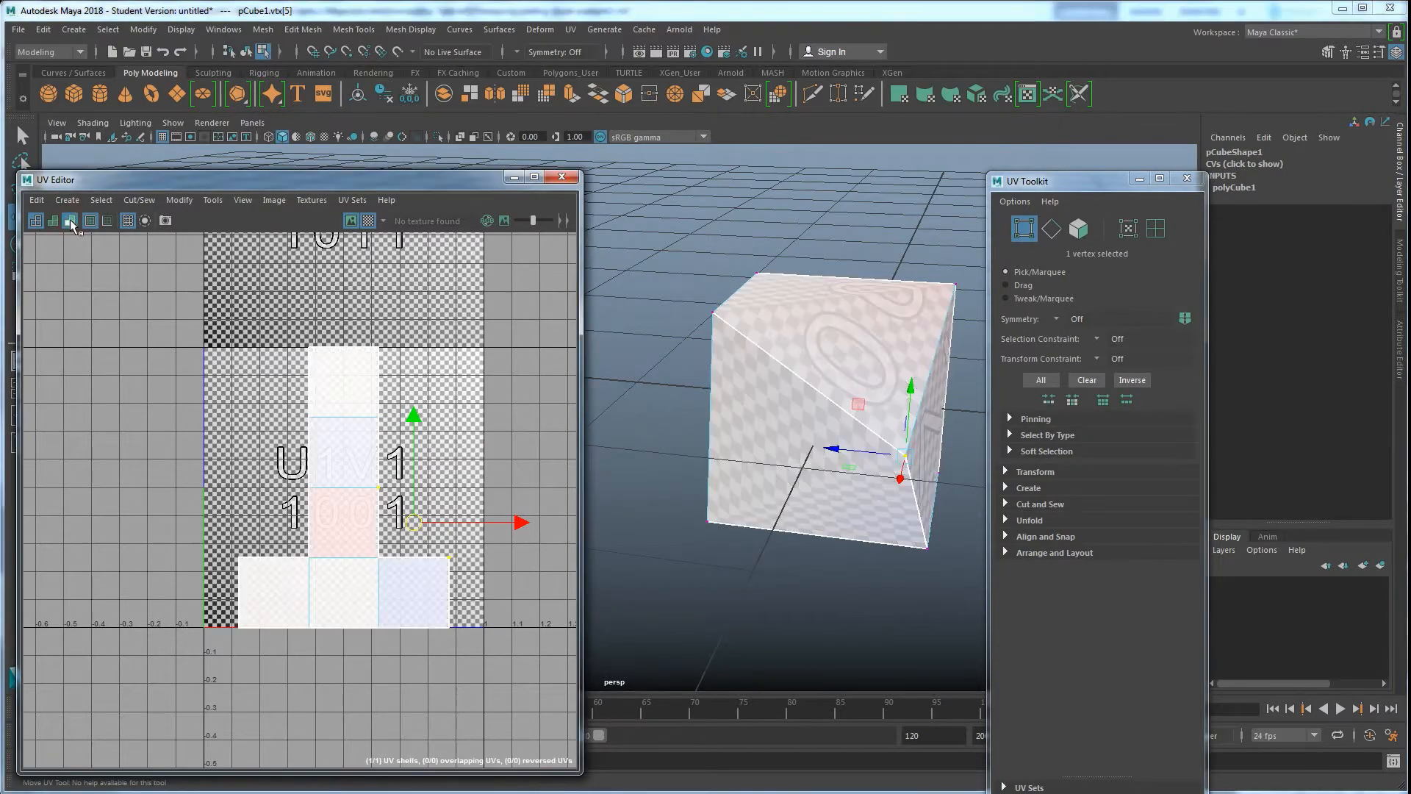
alt+drag(647, 515, 712, 447)
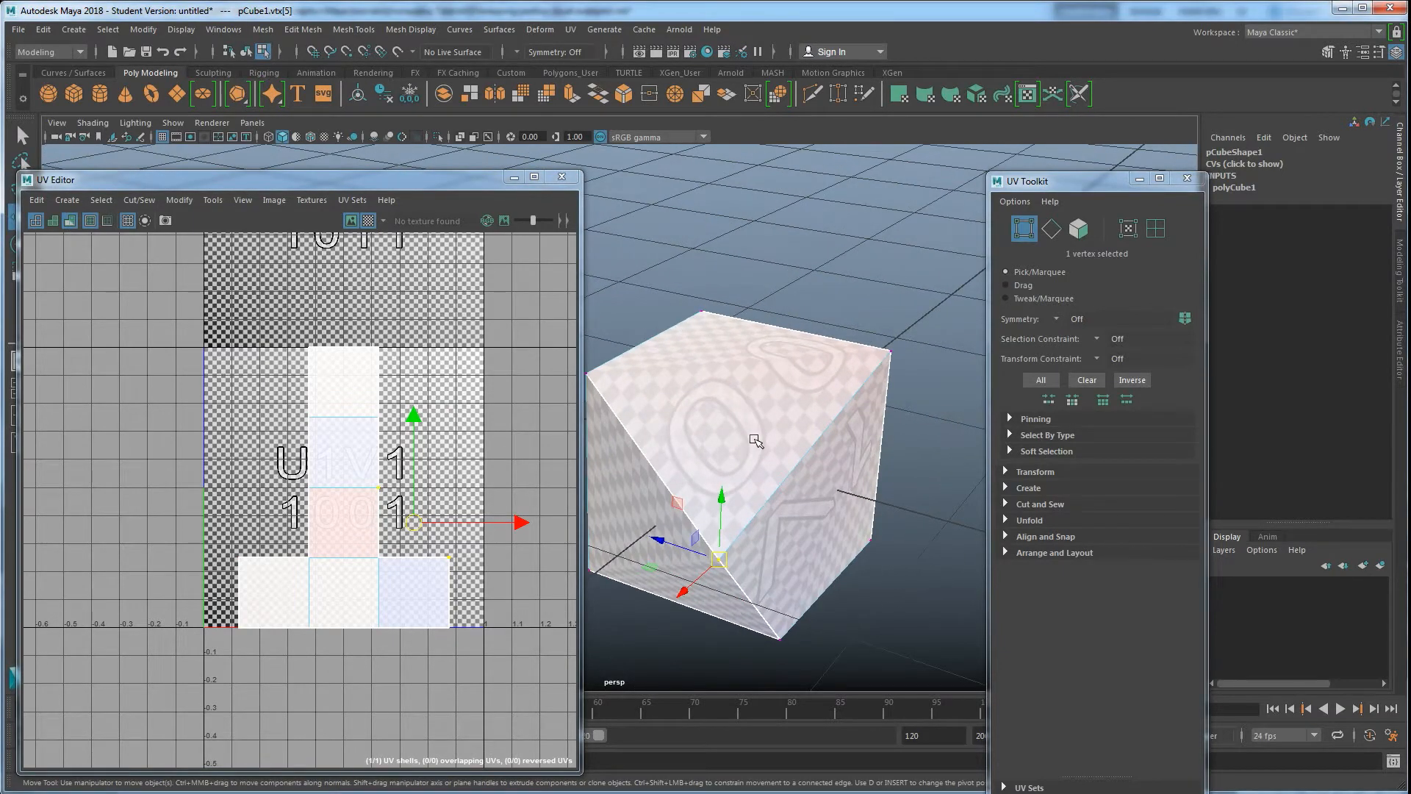
key(ctrl+z)
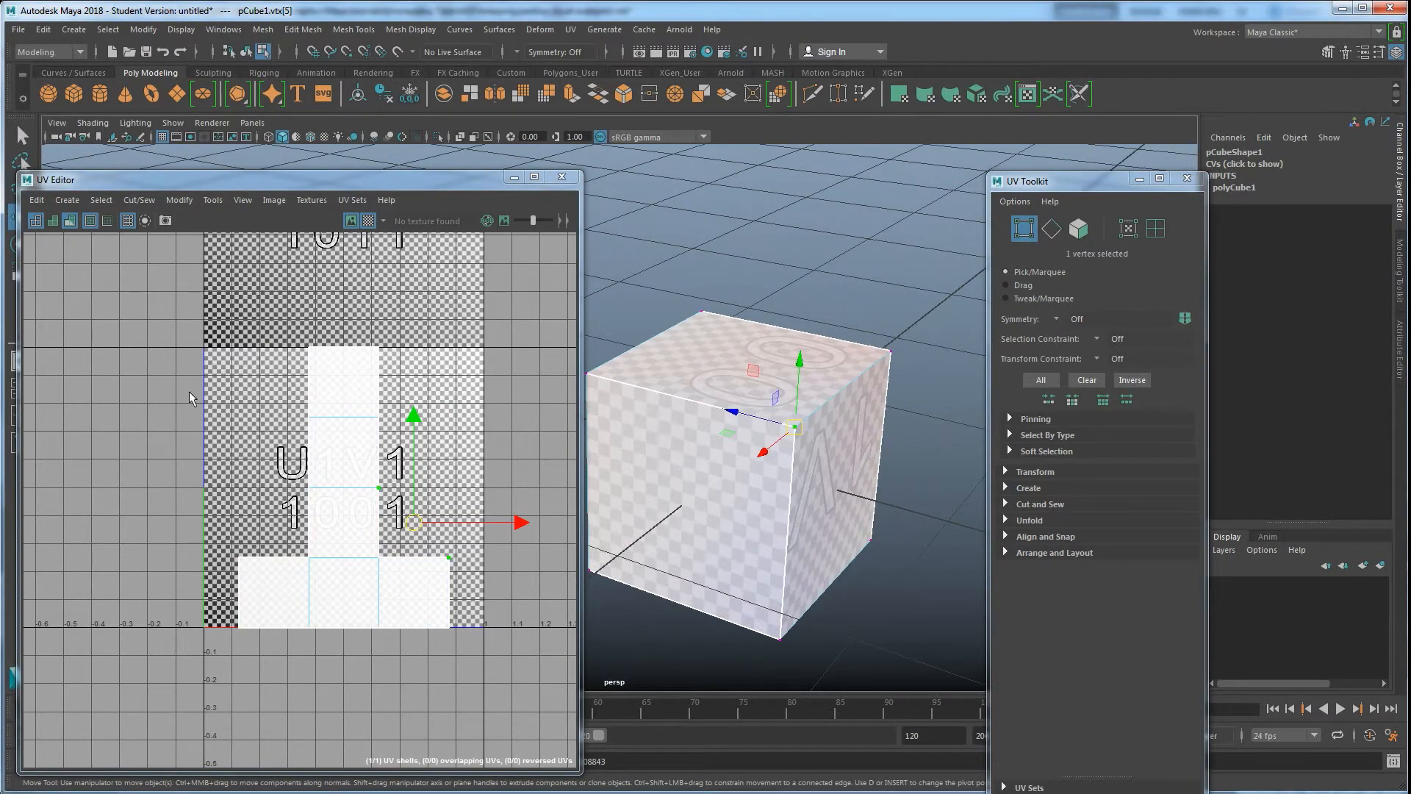
Clear the selection and toggle the image and checker displays to compare the cube's texture
click(477, 441)
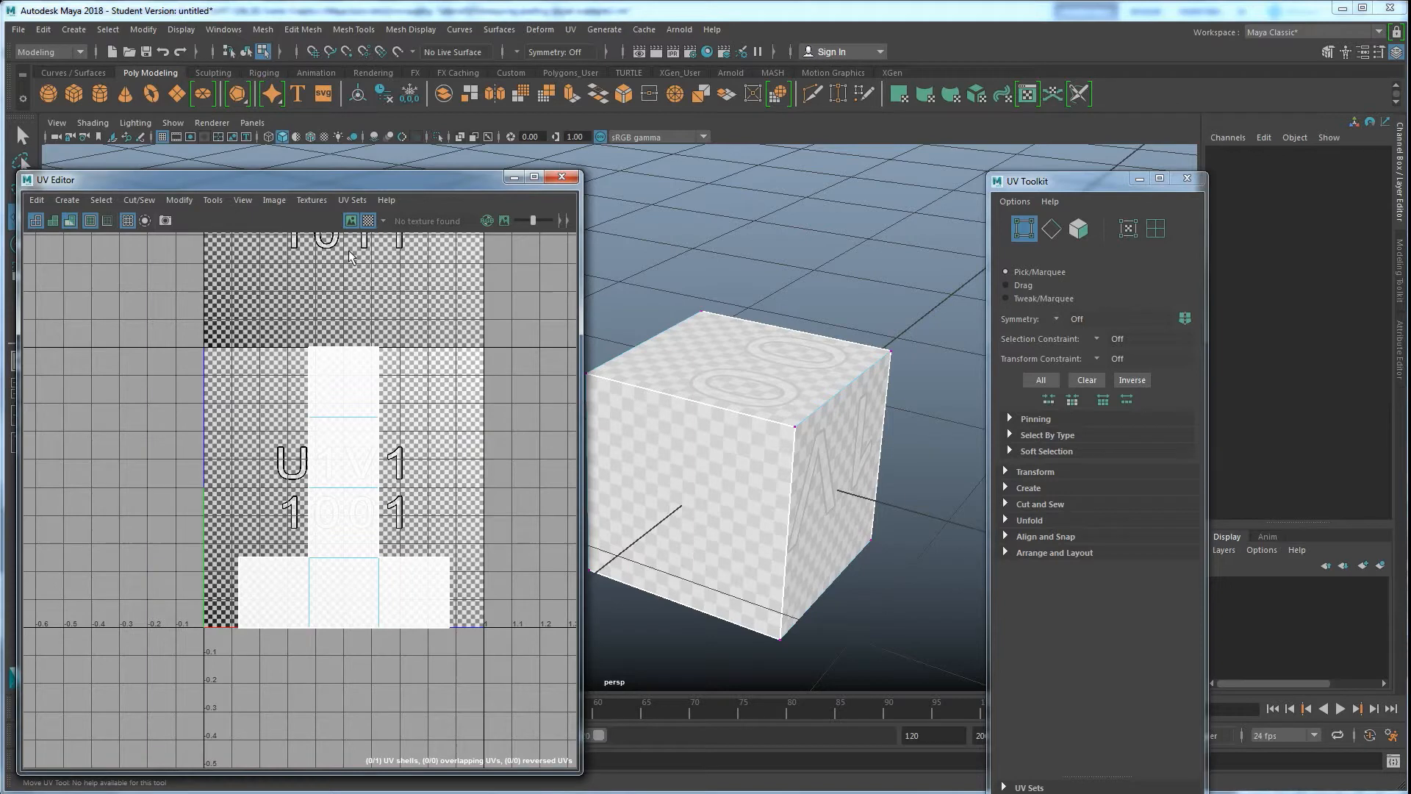
click(368, 223)
click(369, 223)
click(368, 223)
click(349, 221)
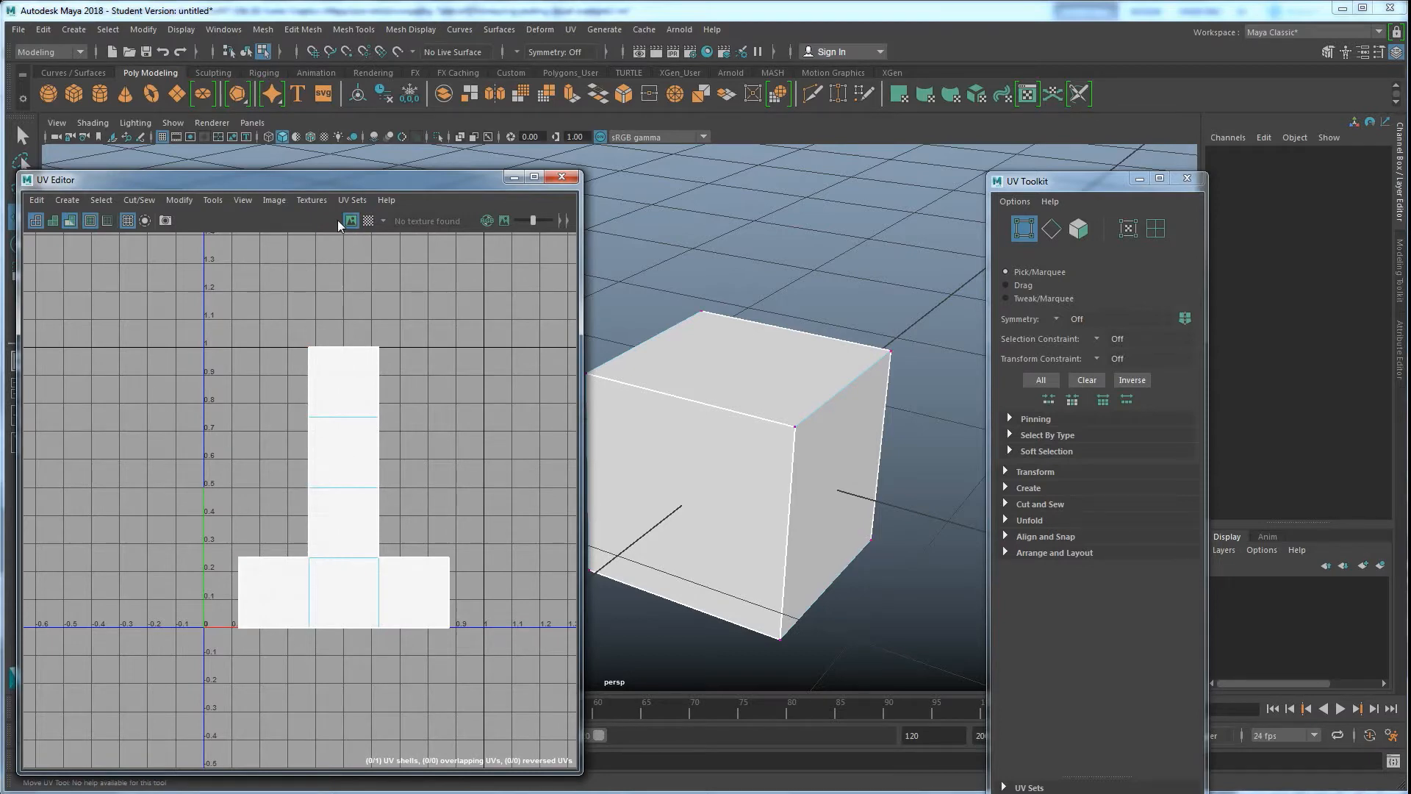
click(368, 222)
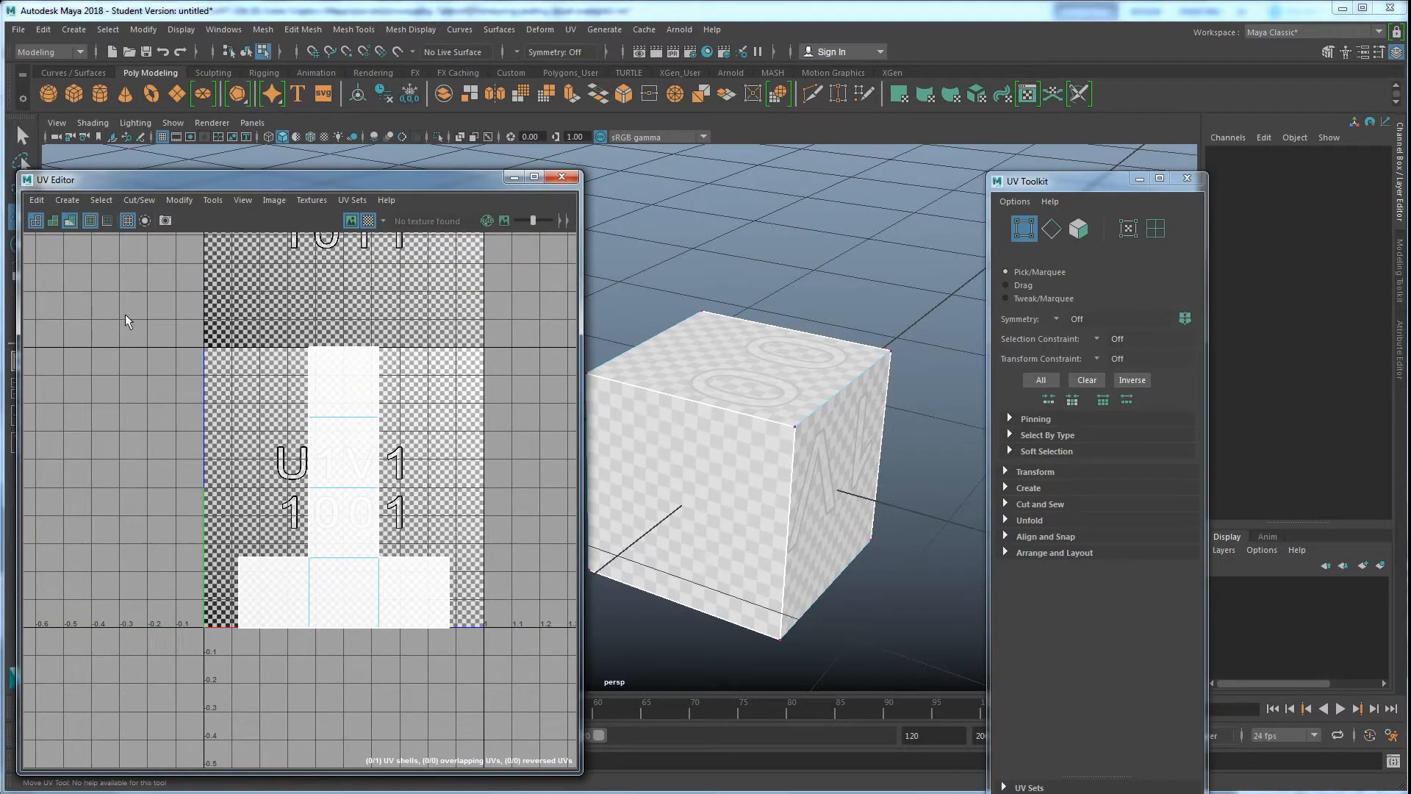
Turn off the distortion display and the checker map in the UV Editor
click(69, 221)
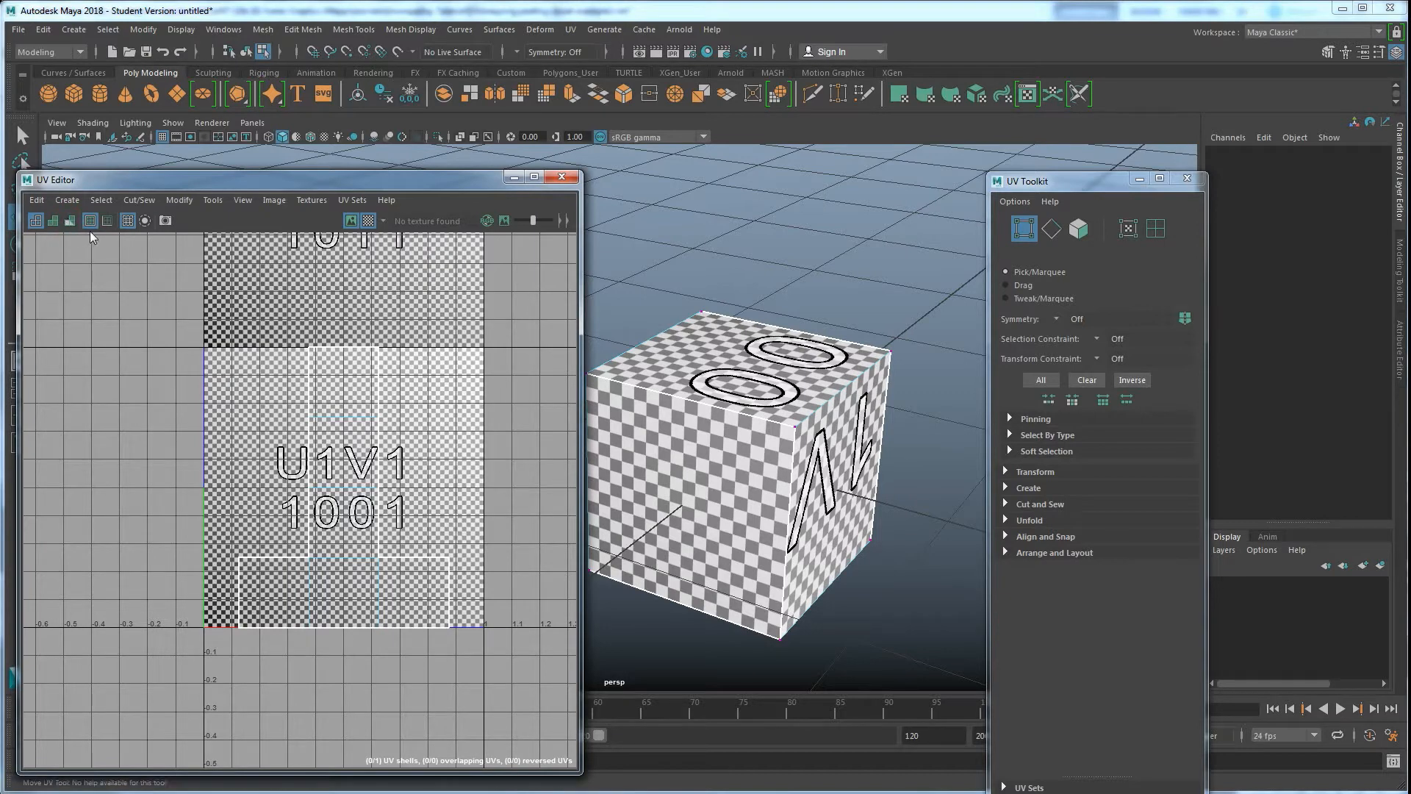
click(369, 220)
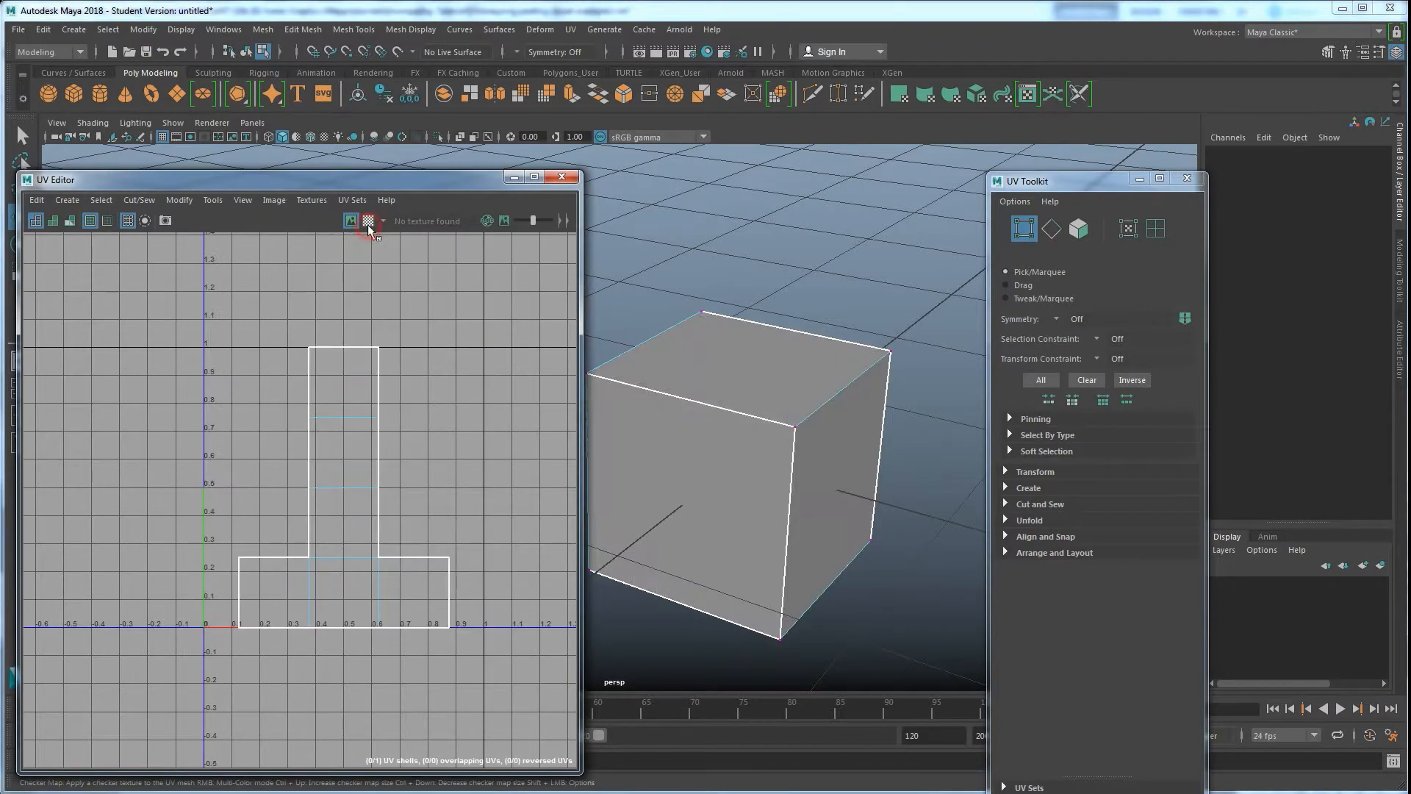
Toggle the texture borders display off and on while orbiting the cube to compare its edges
scroll(789, 438, down, 2)
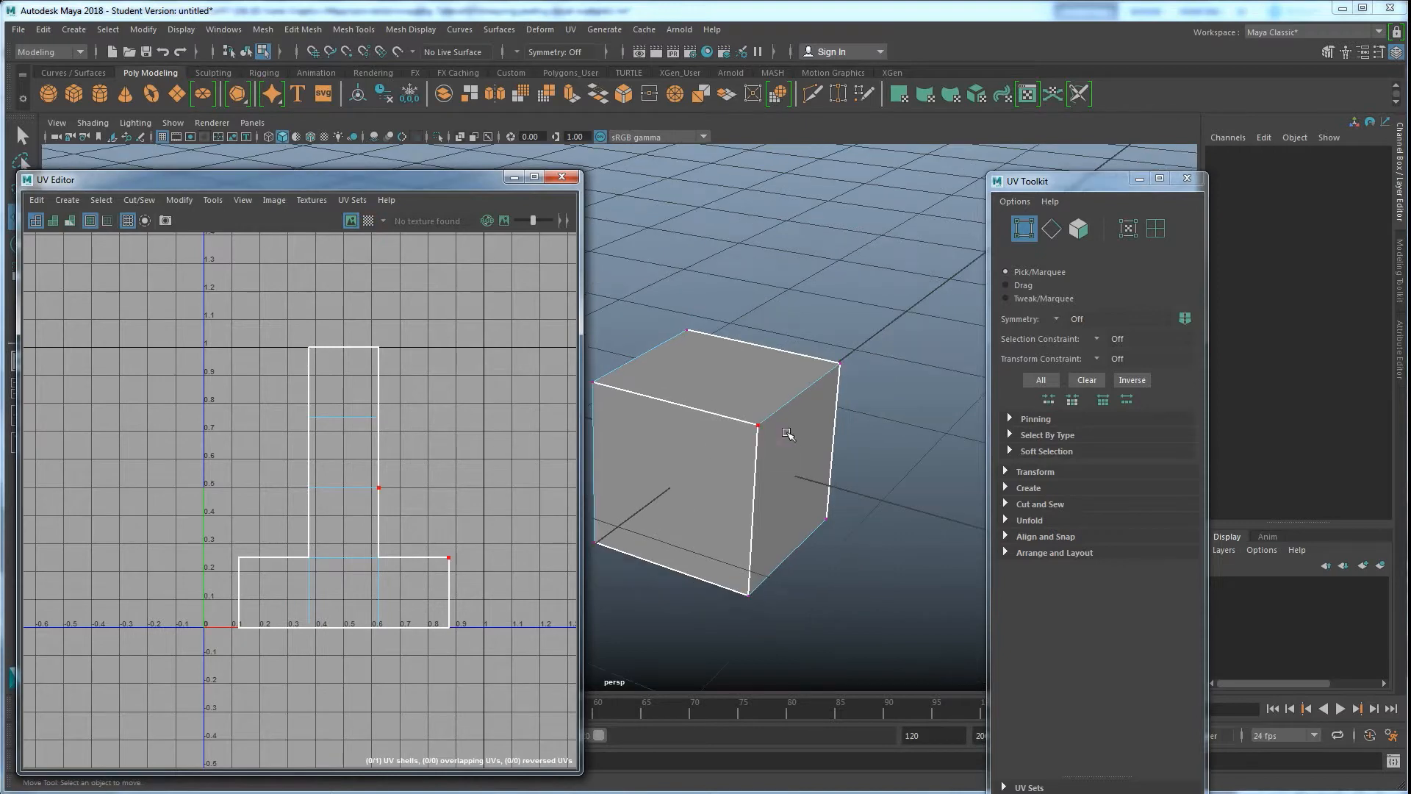
alt+drag(790, 438, 728, 435)
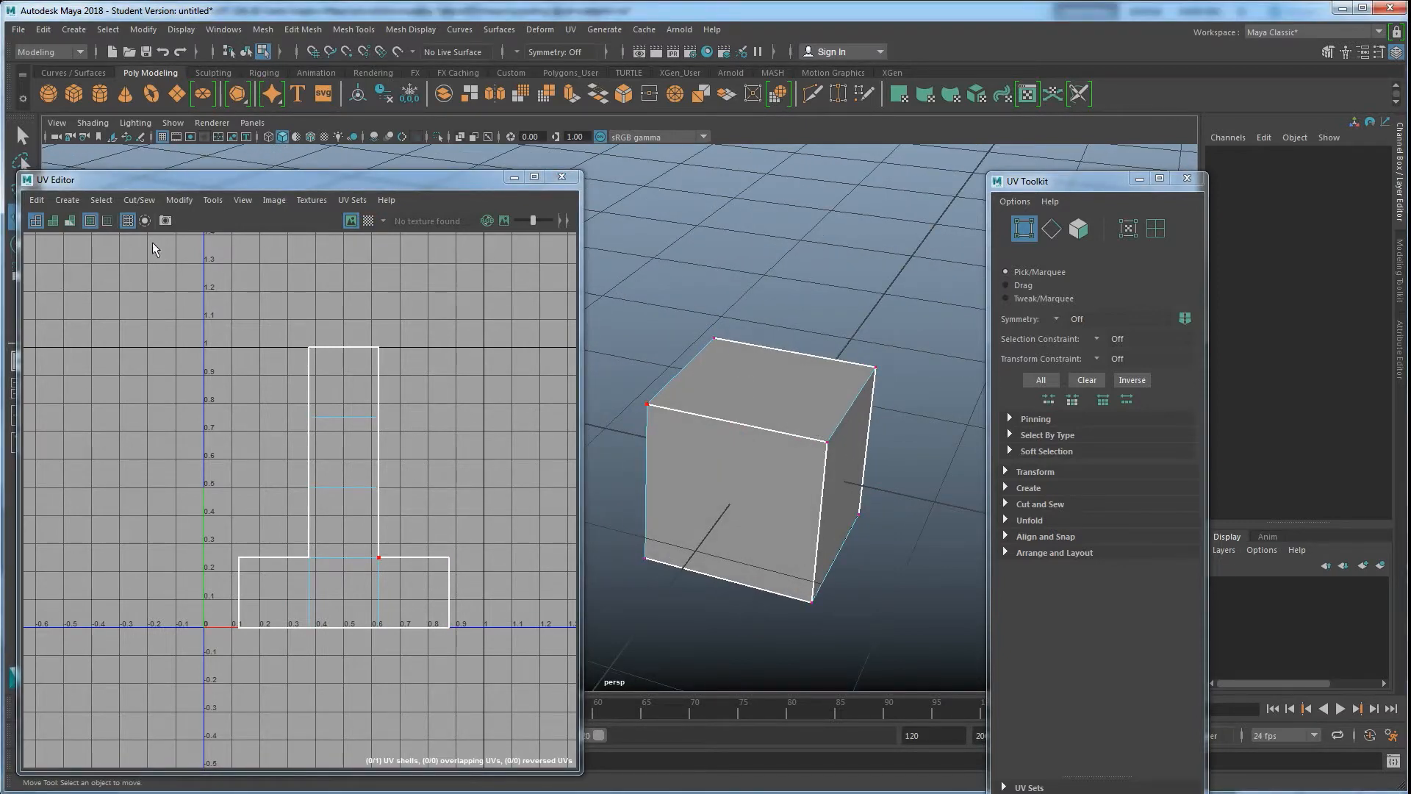
click(91, 221)
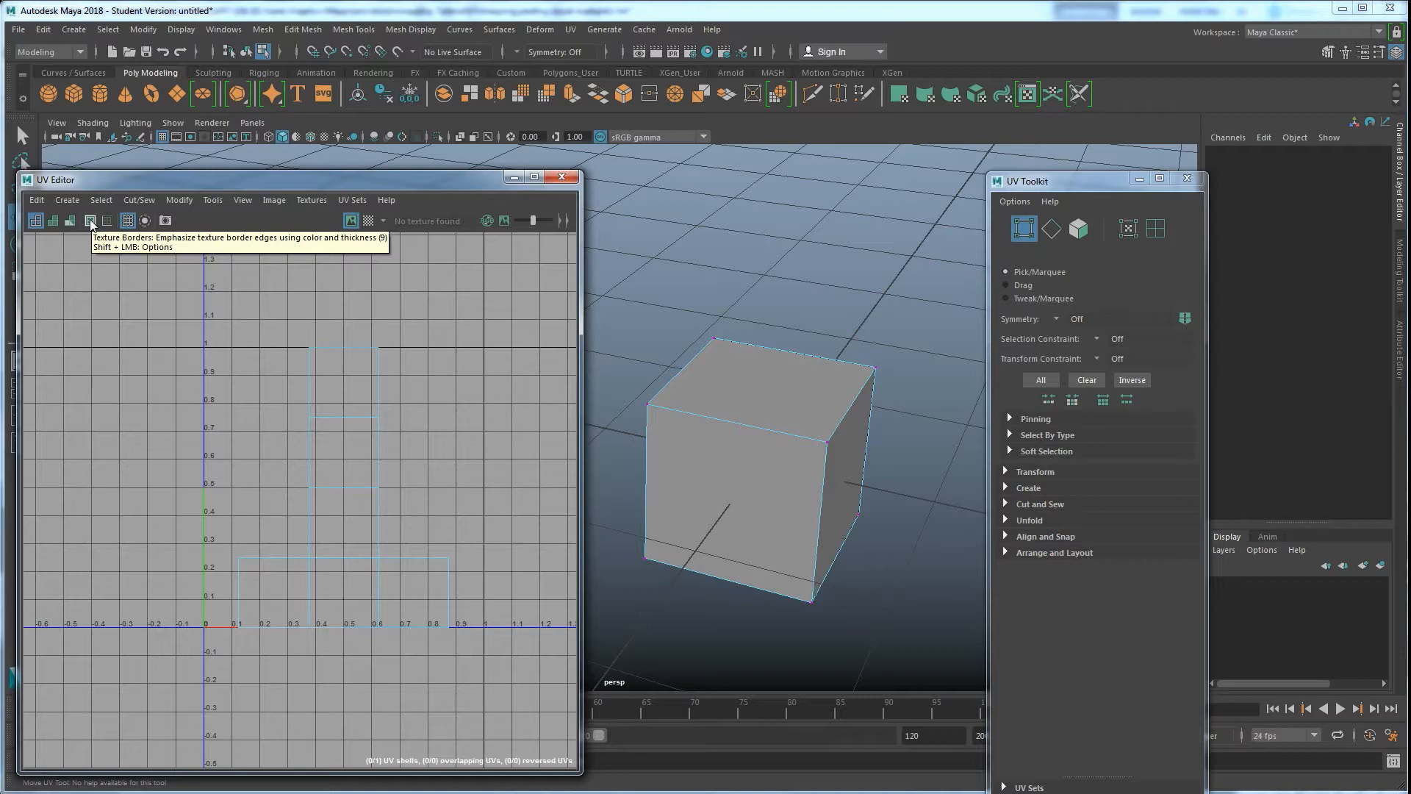
click(90, 220)
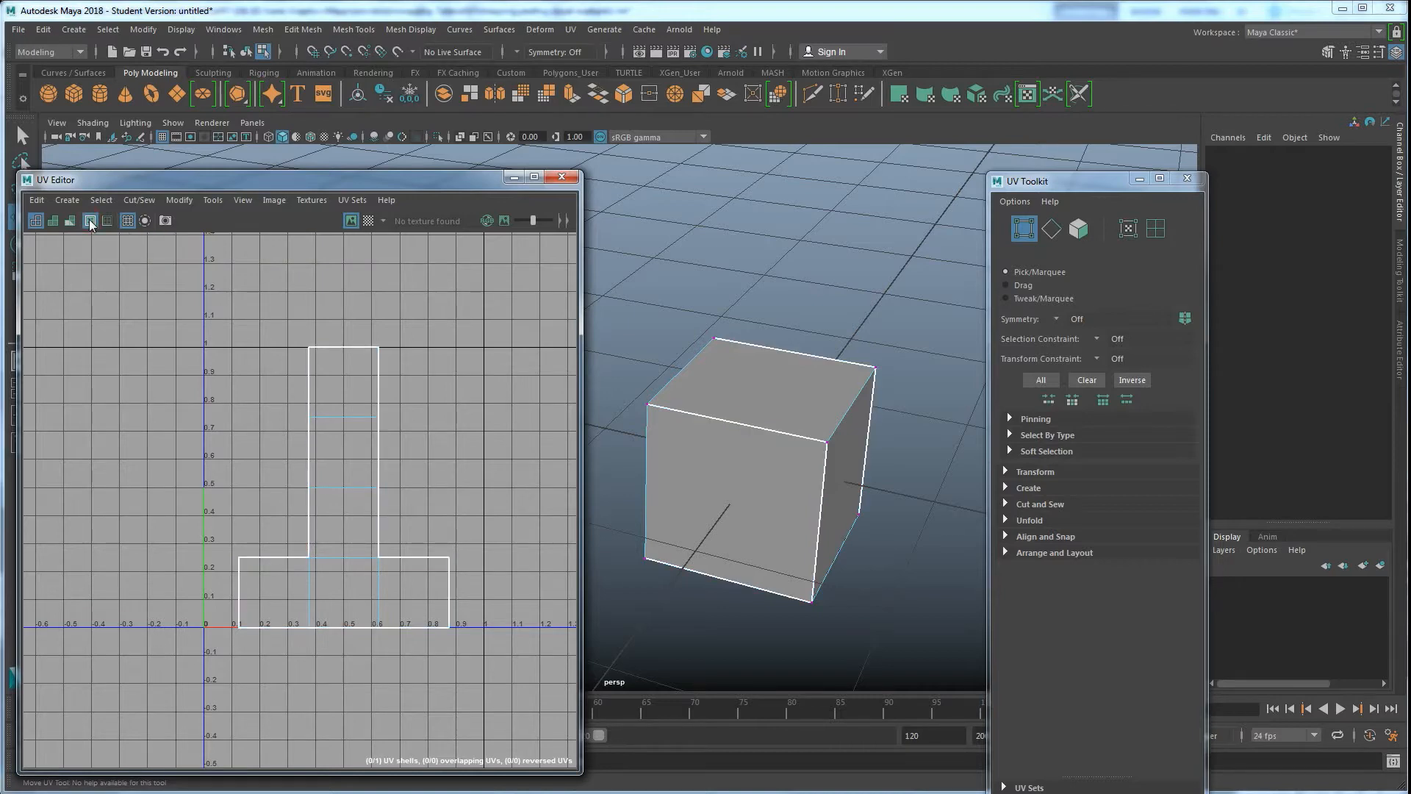
alt+drag(772, 490, 864, 438)
alt+middle_drag(864, 438, 823, 456)
alt+drag(823, 456, 754, 401)
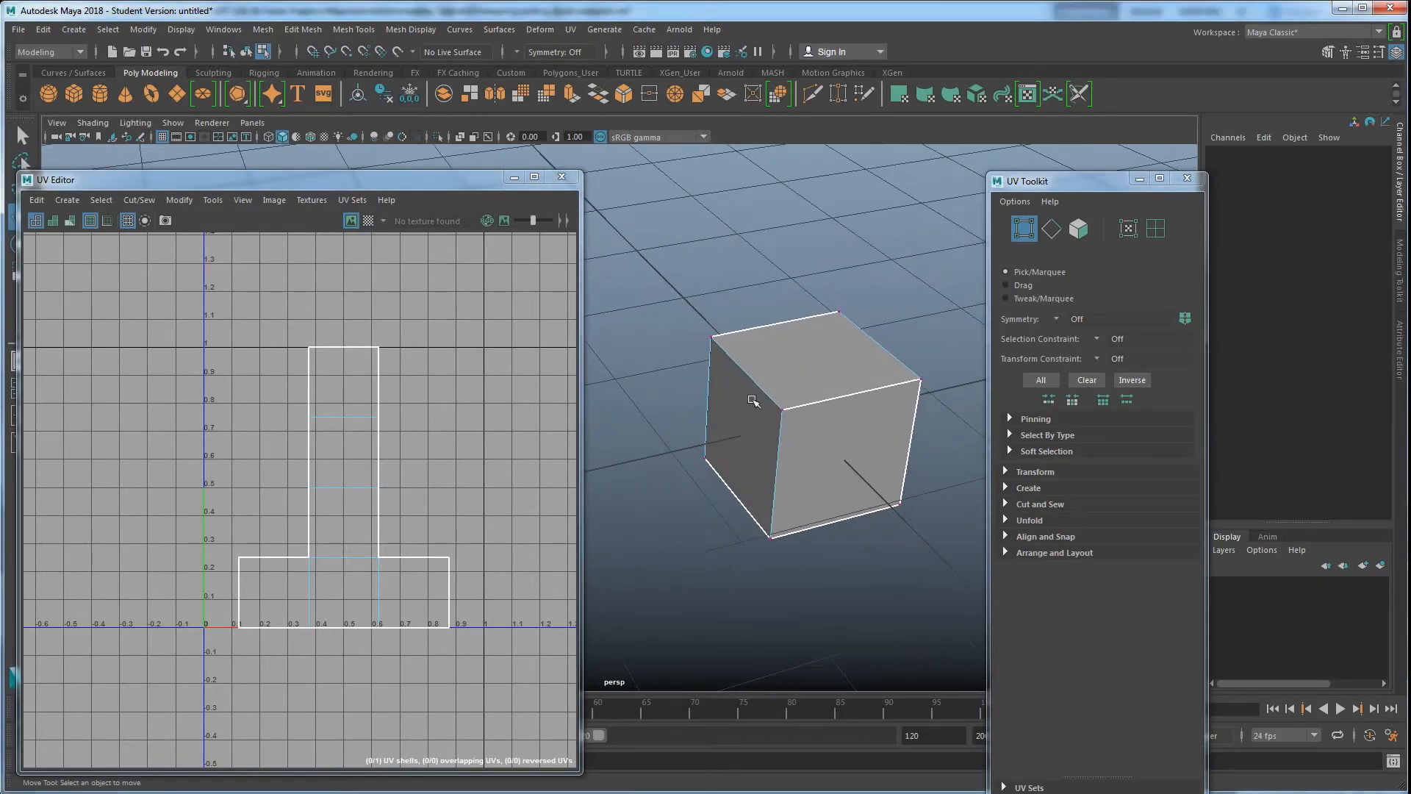
click(88, 220)
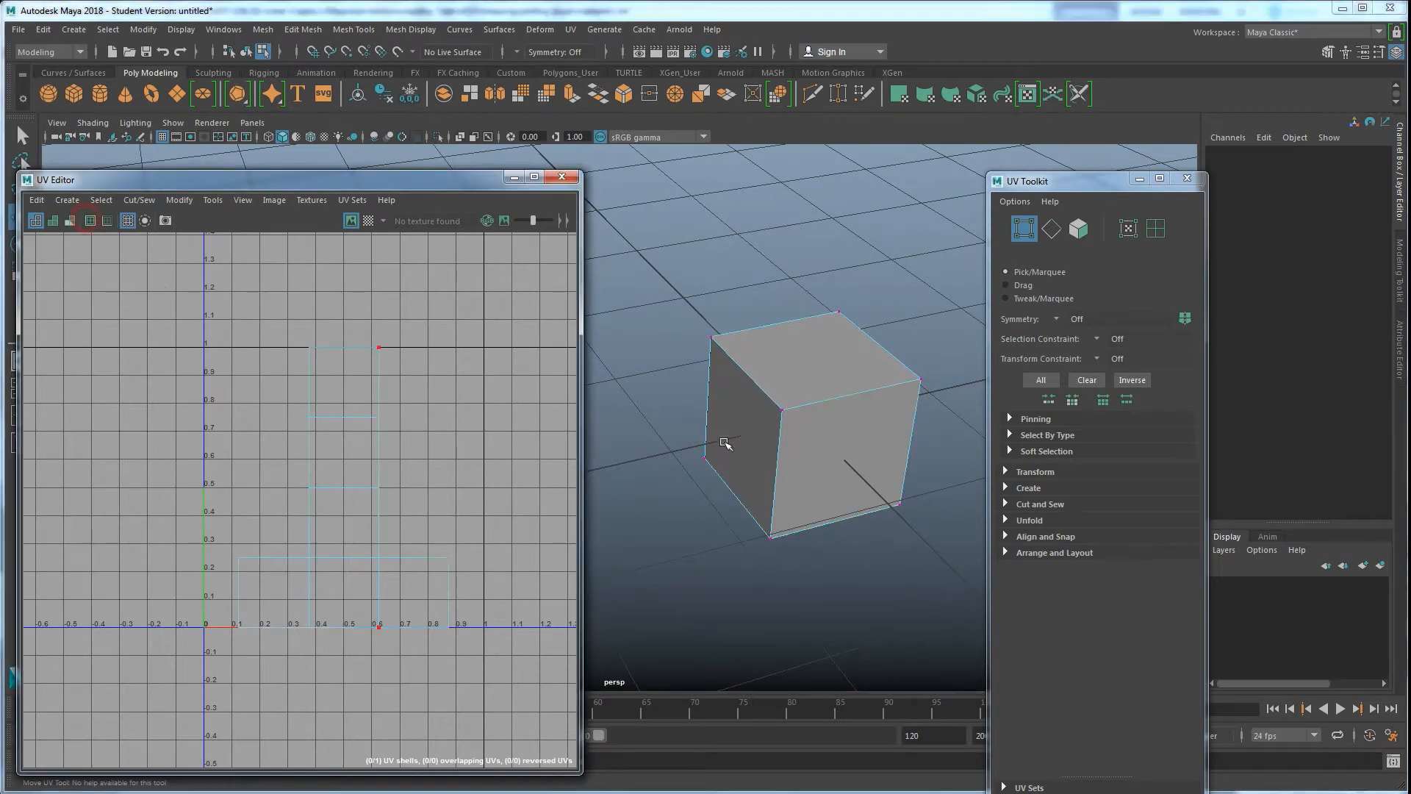
click(89, 220)
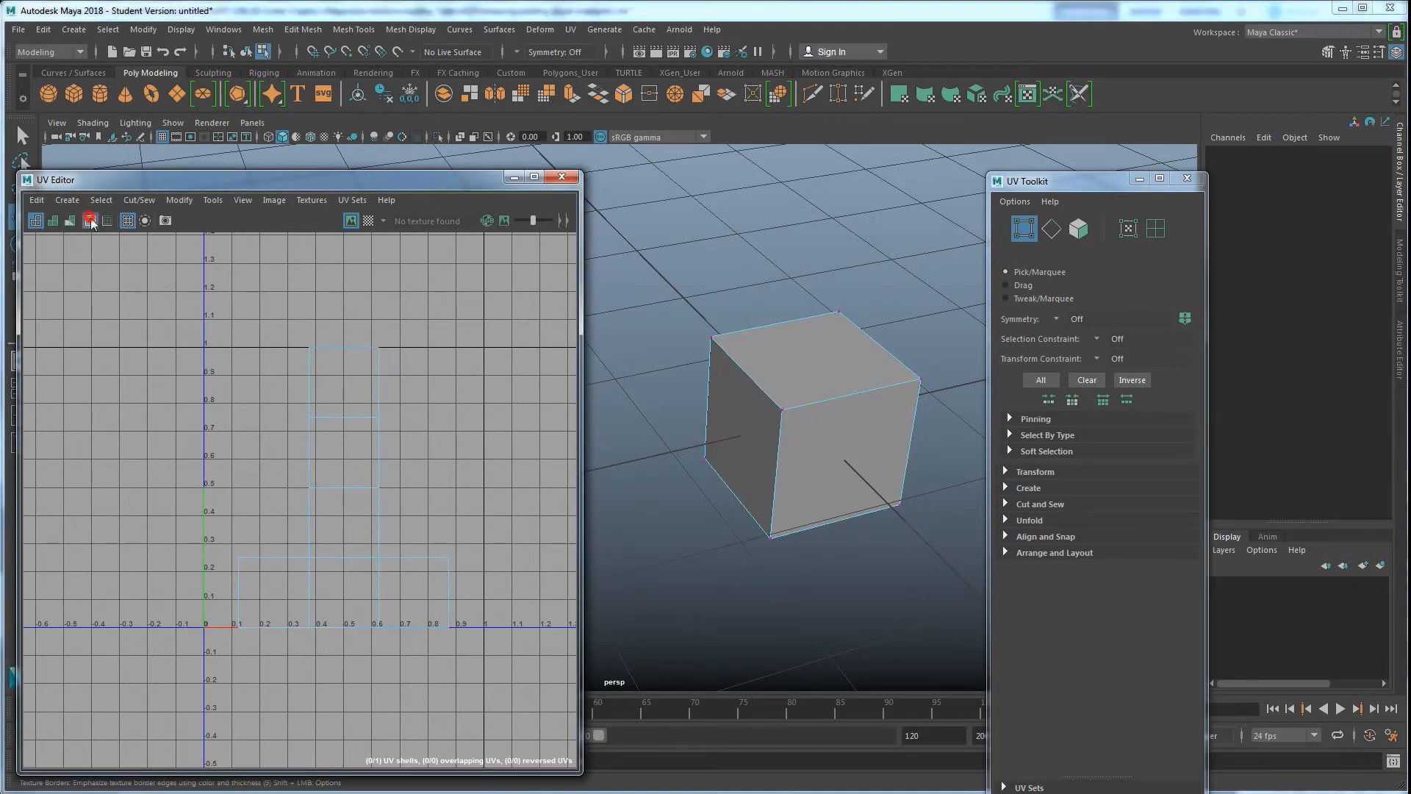
Select the cube in the viewport and toggle the texture borders display off and on again
right_drag(844, 366, 887, 343)
click(897, 228)
scroll(737, 435, down, 3)
alt+drag(737, 434, 755, 357)
click(770, 410)
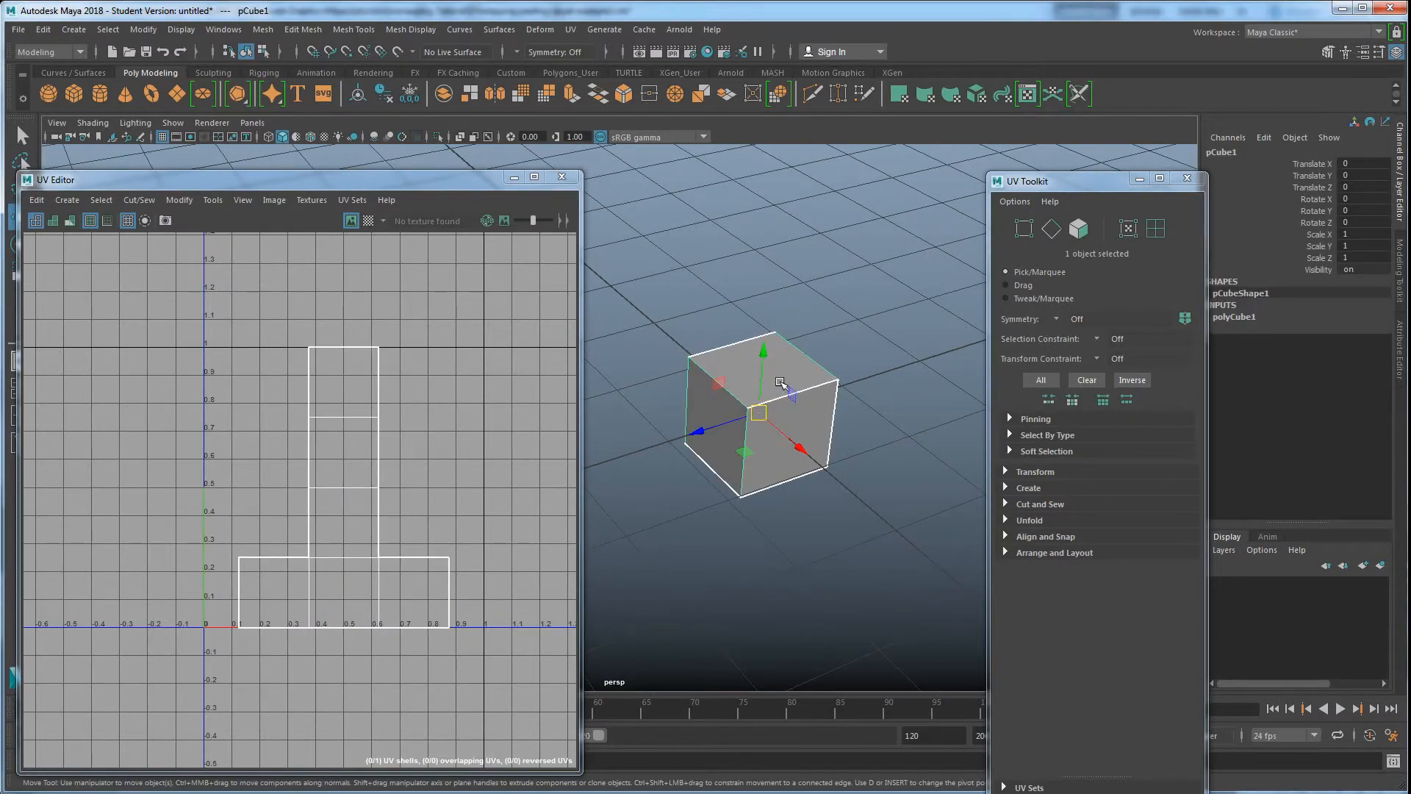
click(91, 222)
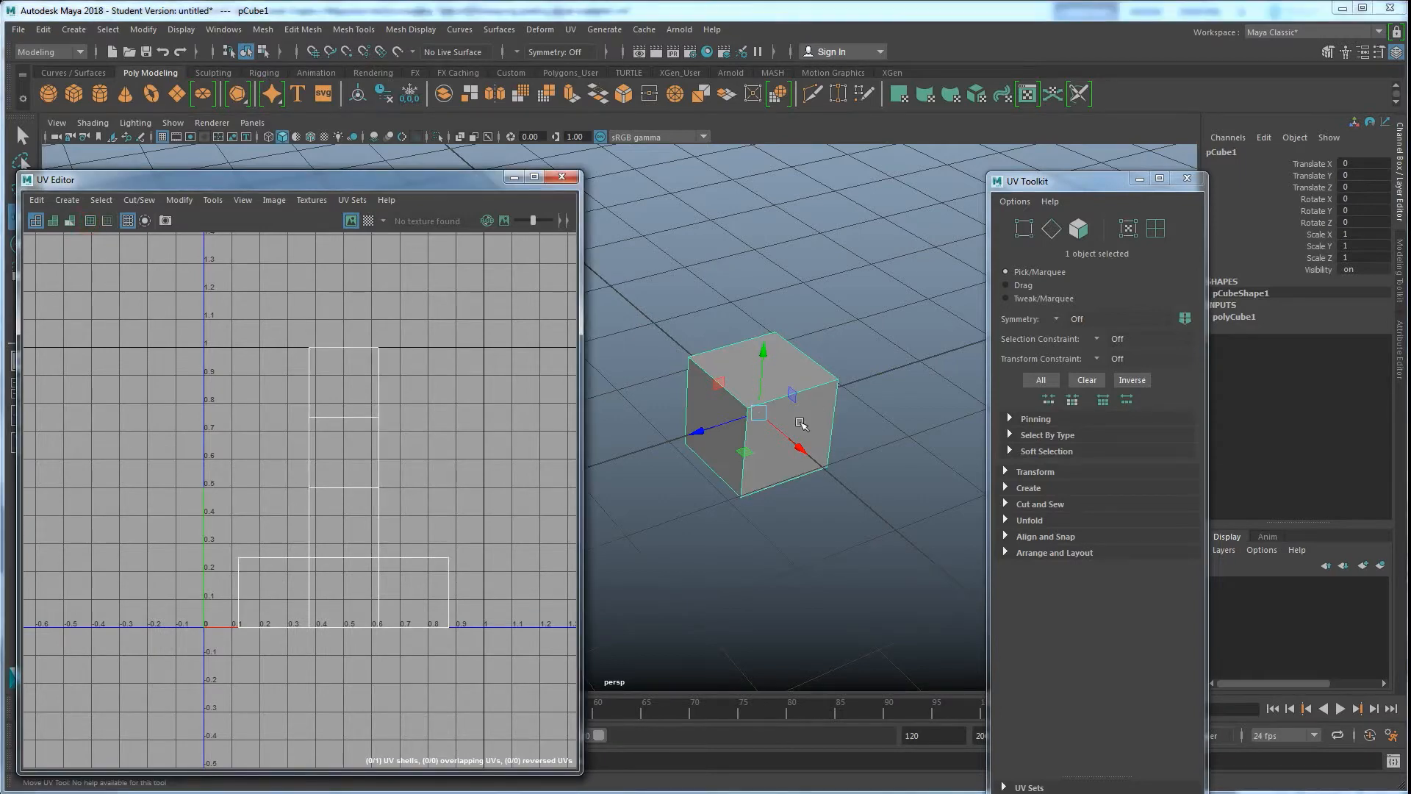
click(88, 222)
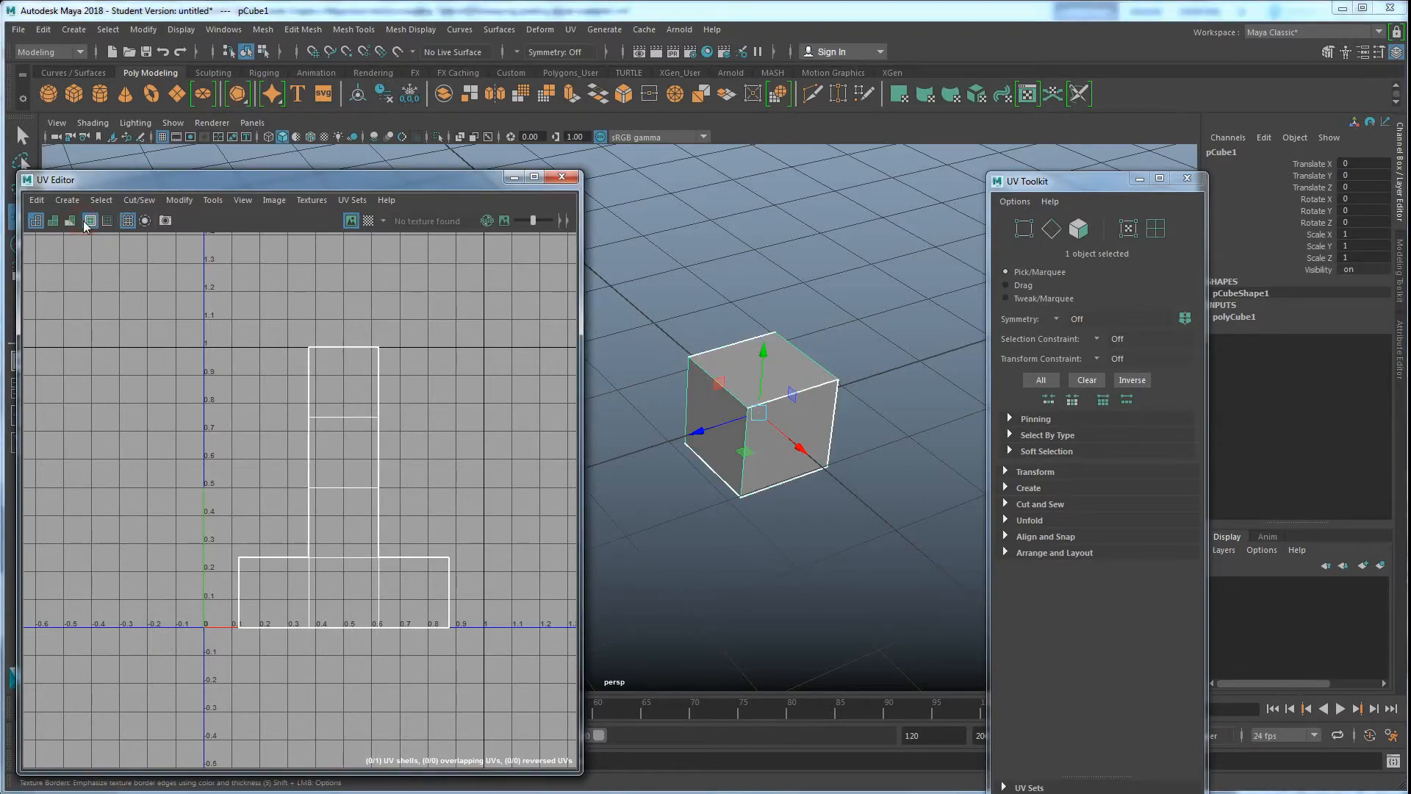
click(90, 221)
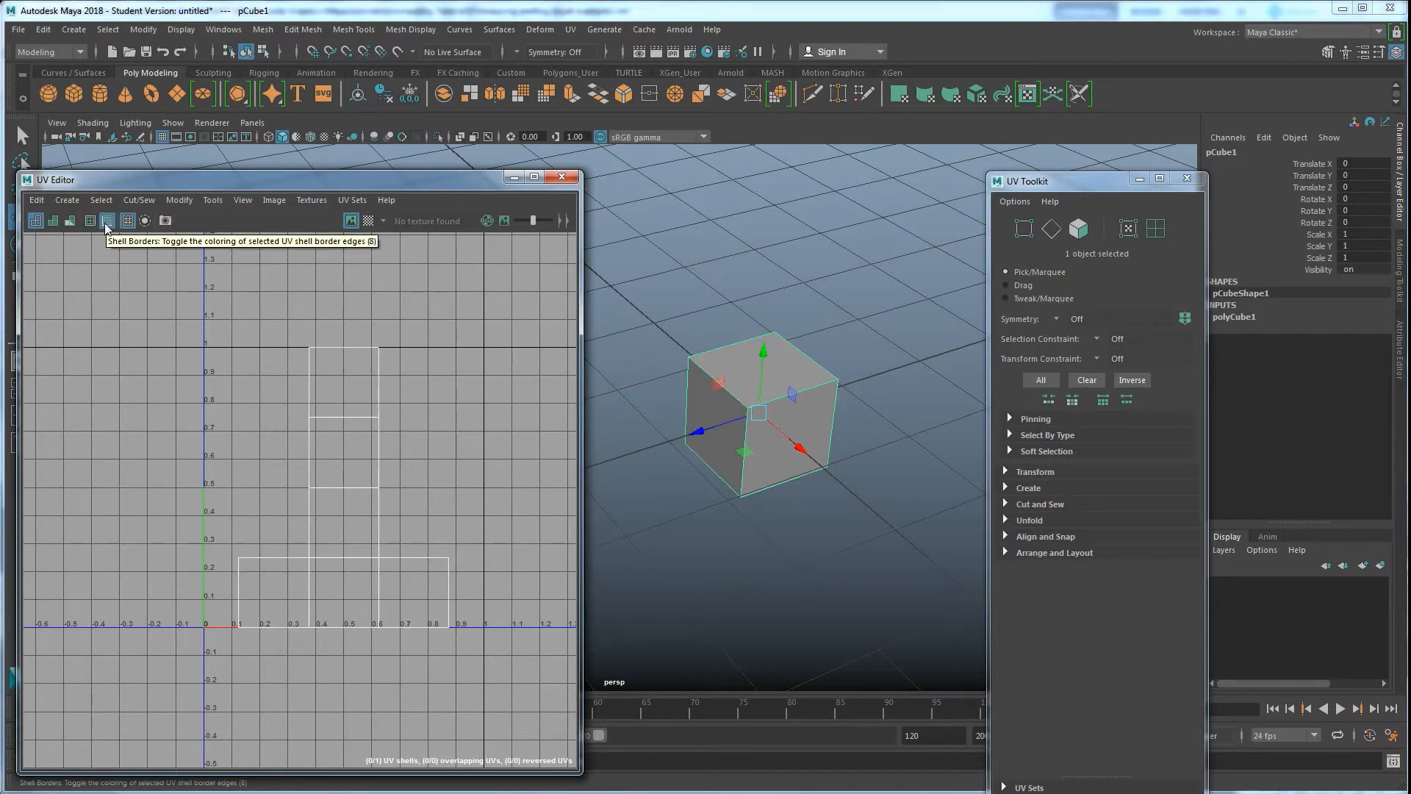
click(359, 400)
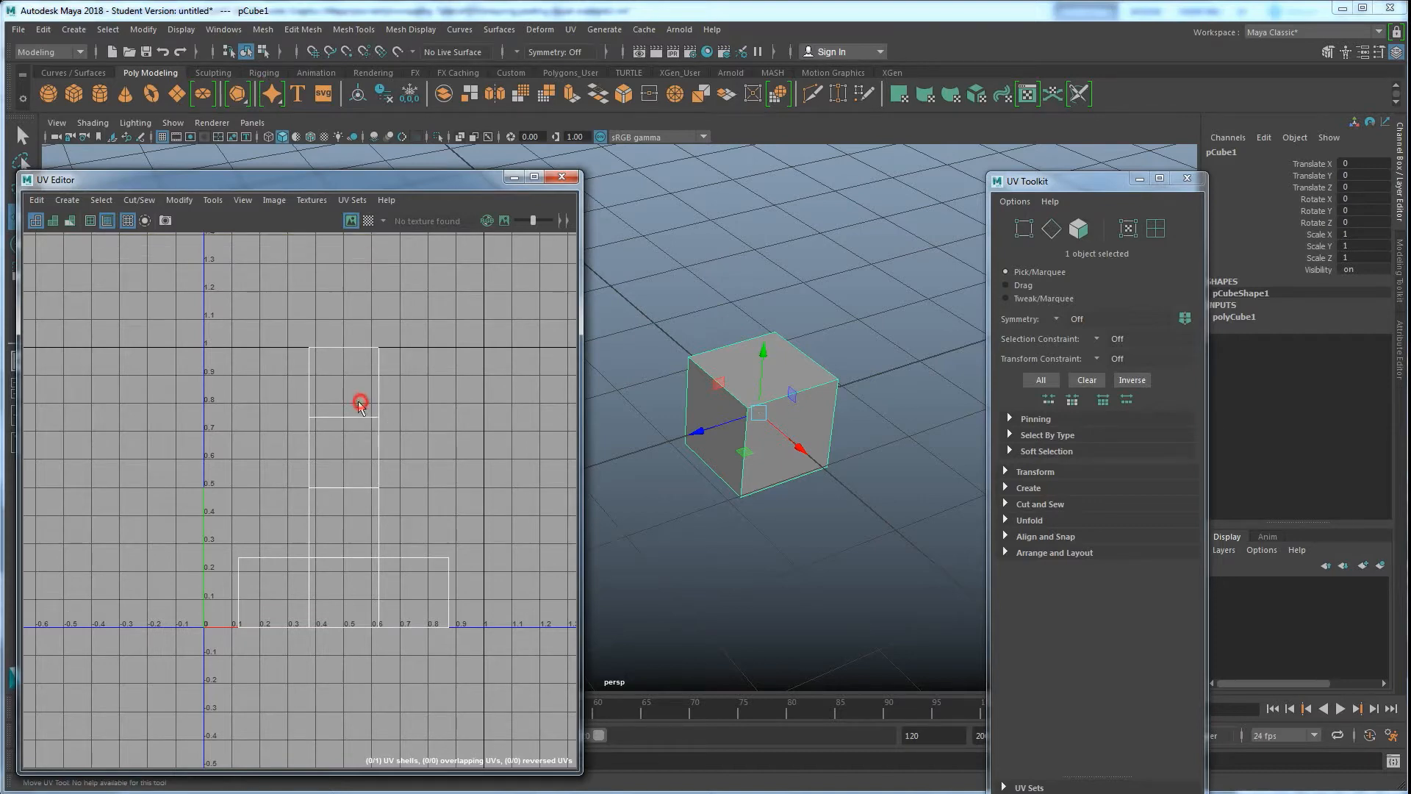
click(91, 221)
Select all six faces of the cube's UV shell to show its shell border
right_drag(417, 421, 423, 387)
right_drag(358, 431, 347, 465)
double_click(350, 444)
click(430, 431)
double_click(362, 419)
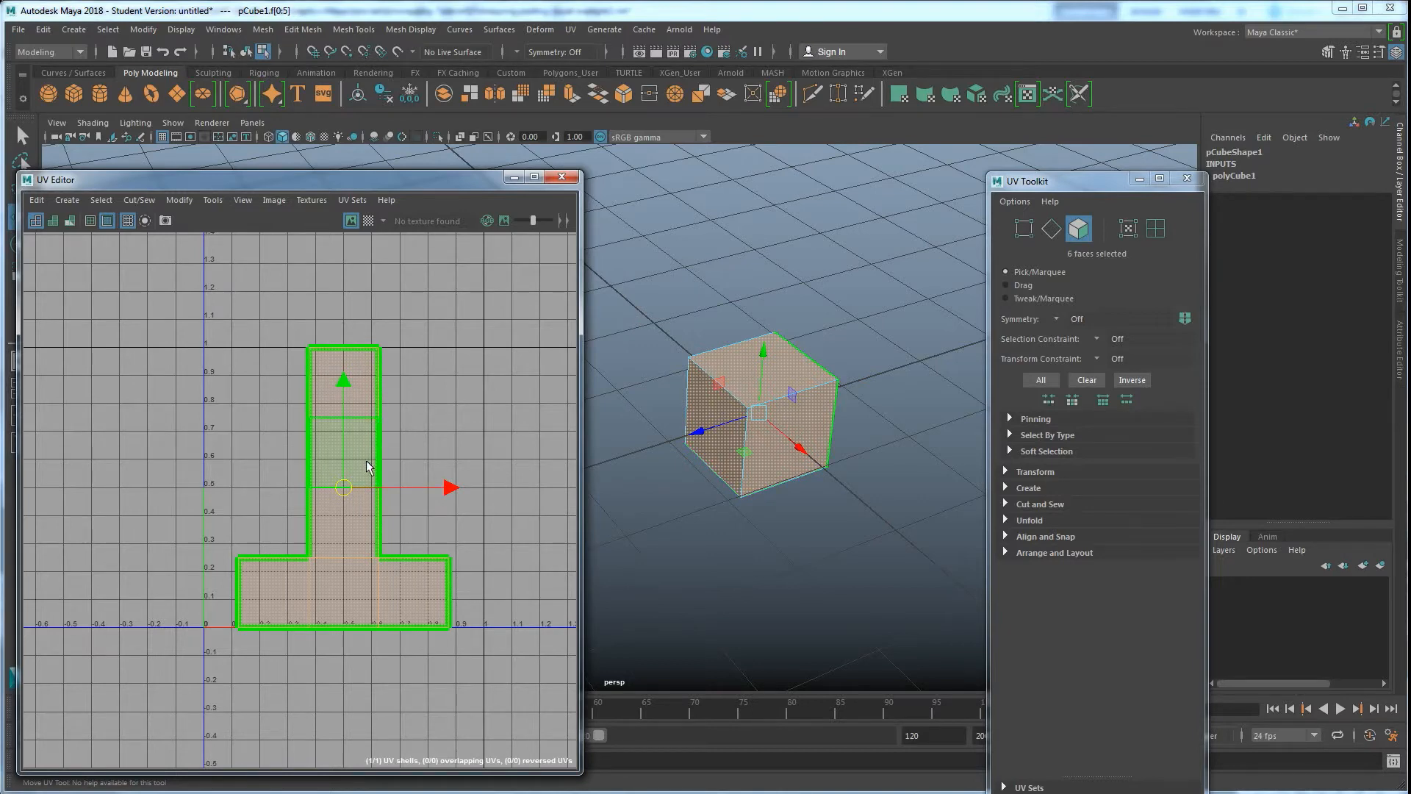
Select several edges along the UV shell border, then clear the selection
right_drag(337, 549, 339, 510)
click(355, 626)
double_click(355, 626)
click(359, 652)
drag(404, 656, 244, 604)
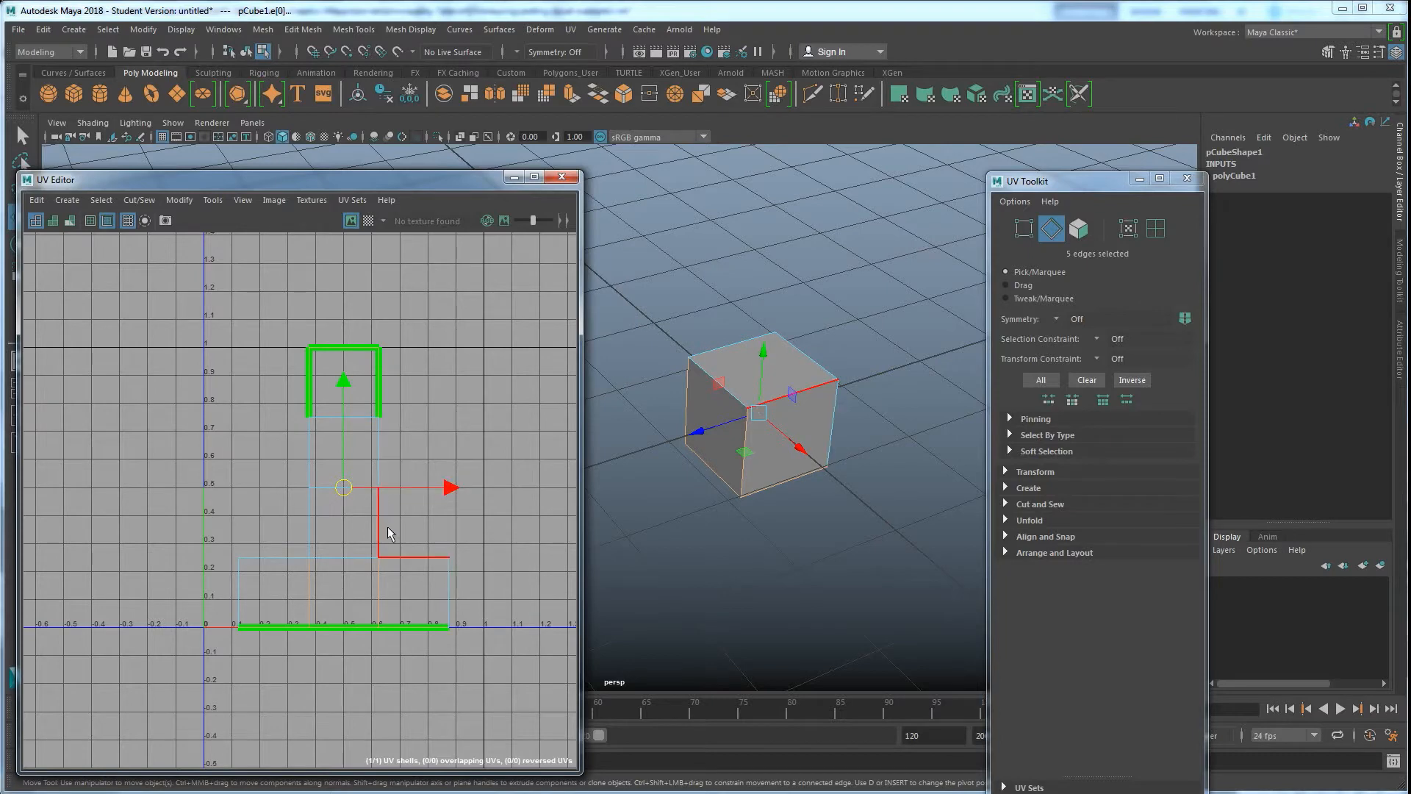
click(349, 628)
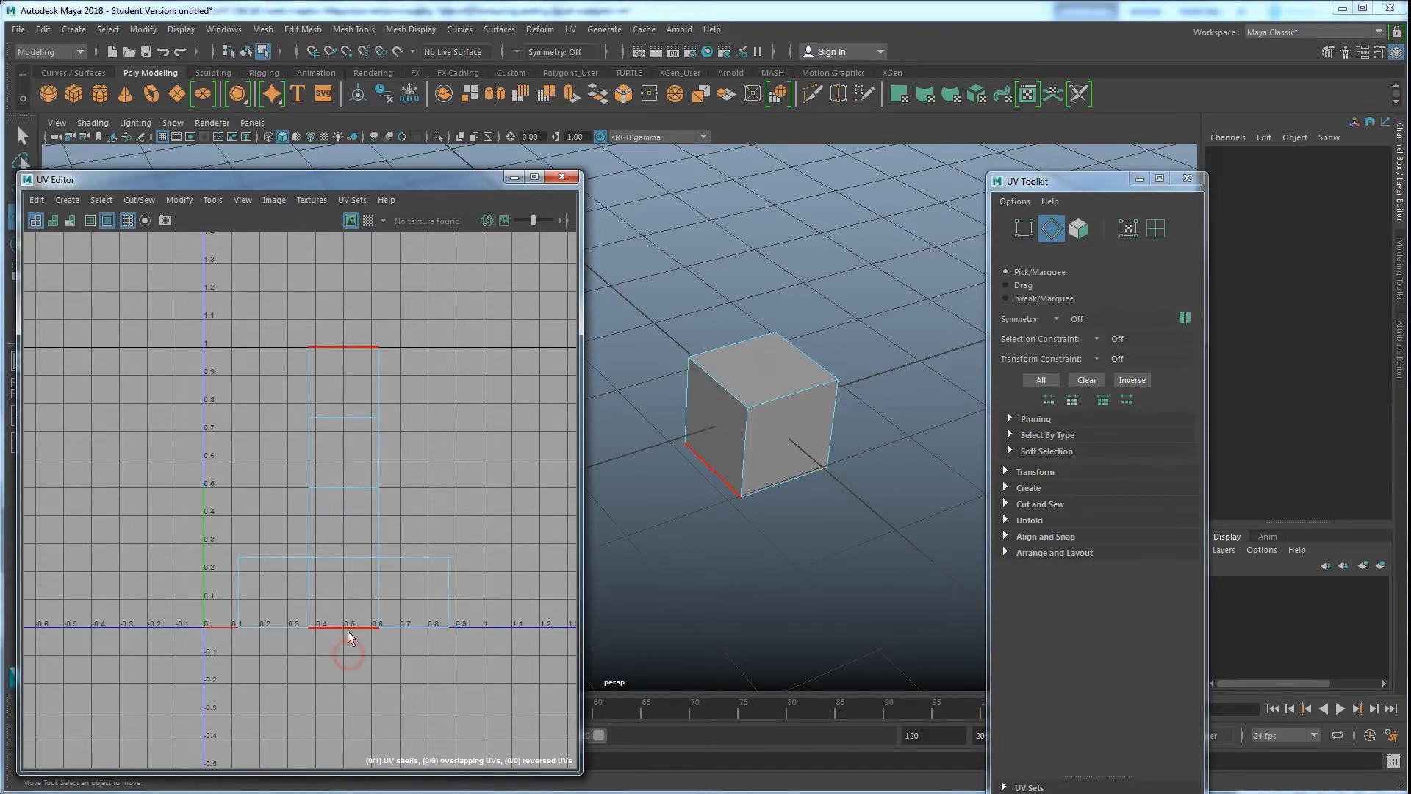
Select the shell's UVs and various border edges to highlight the shell border, then clear the selection
right_drag(312, 407, 376, 409)
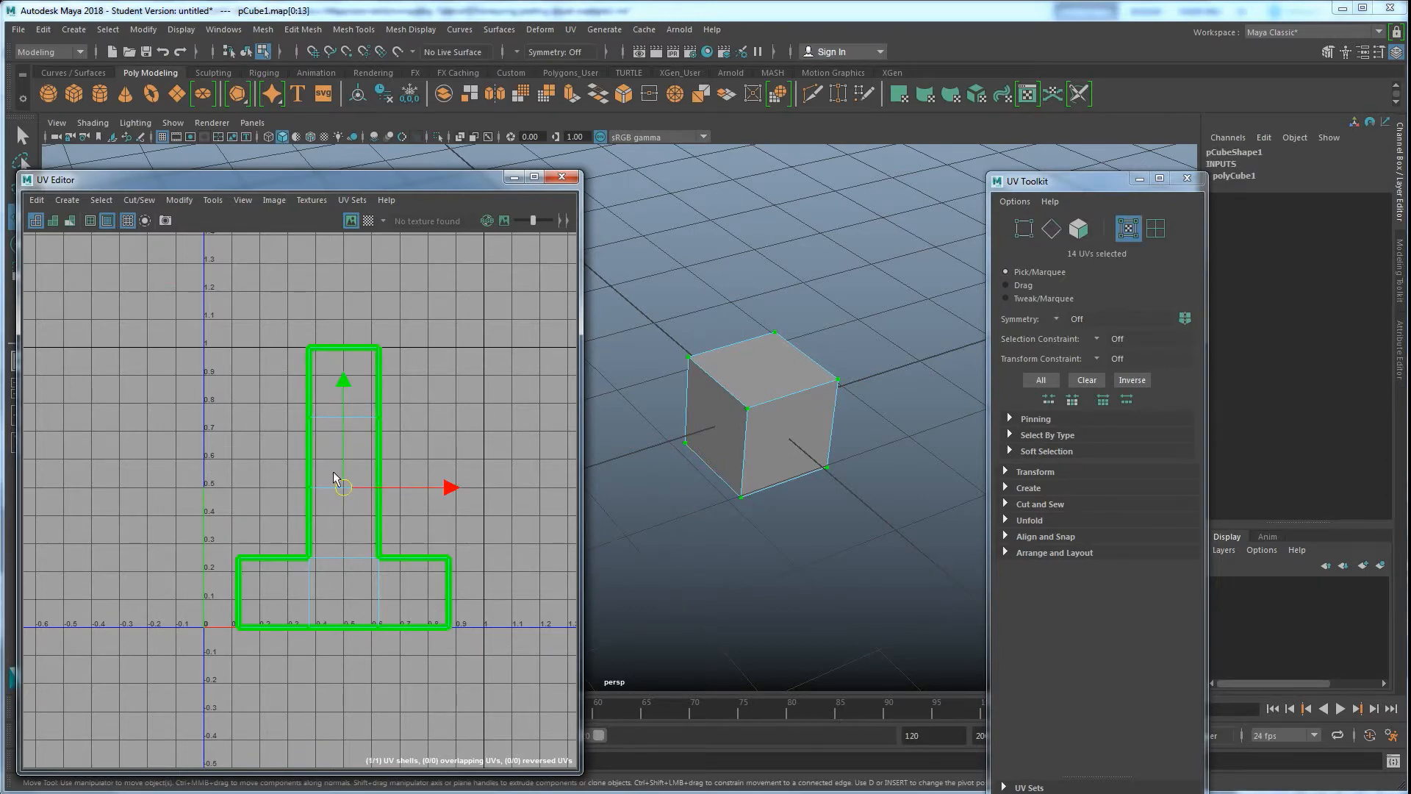
right_drag(332, 516, 336, 488)
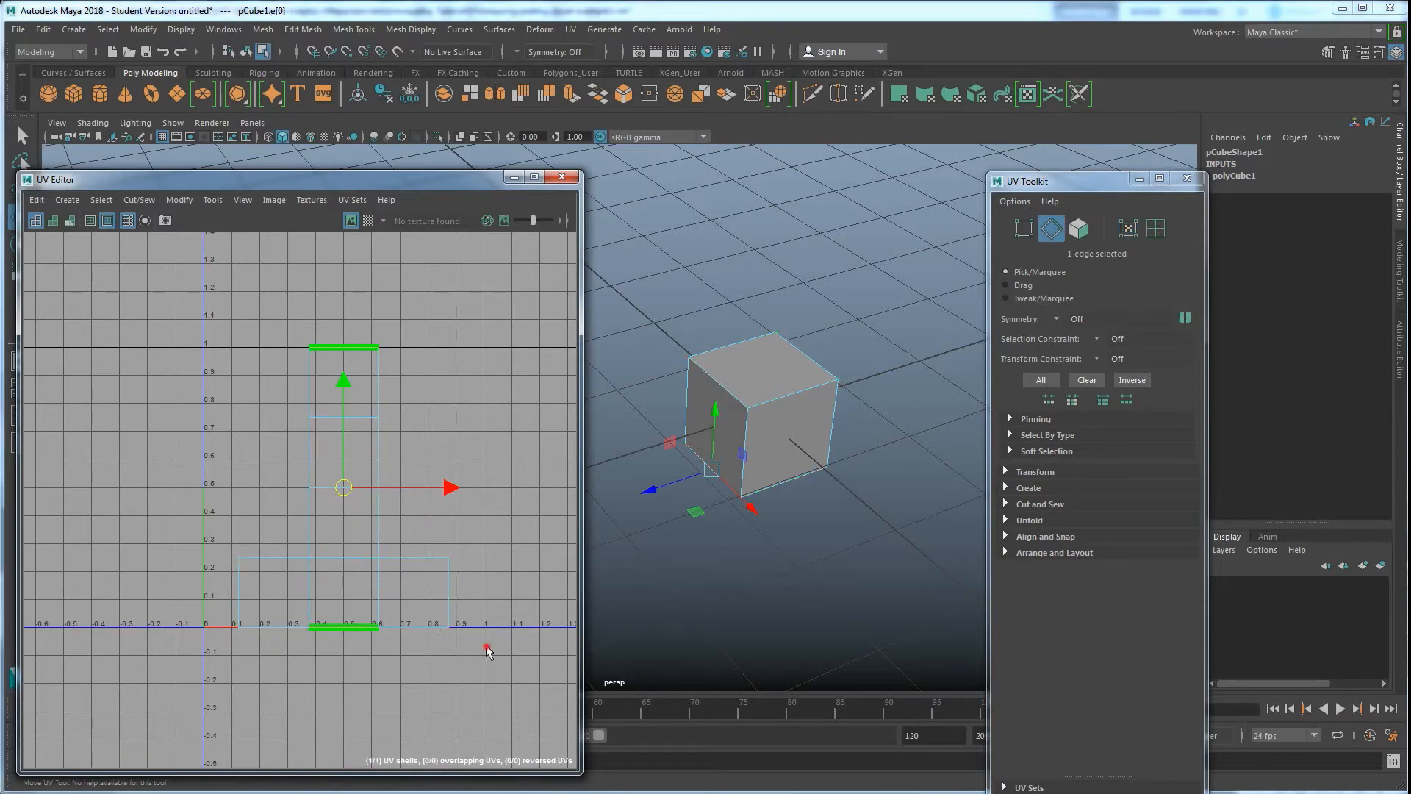
drag(474, 651, 226, 605)
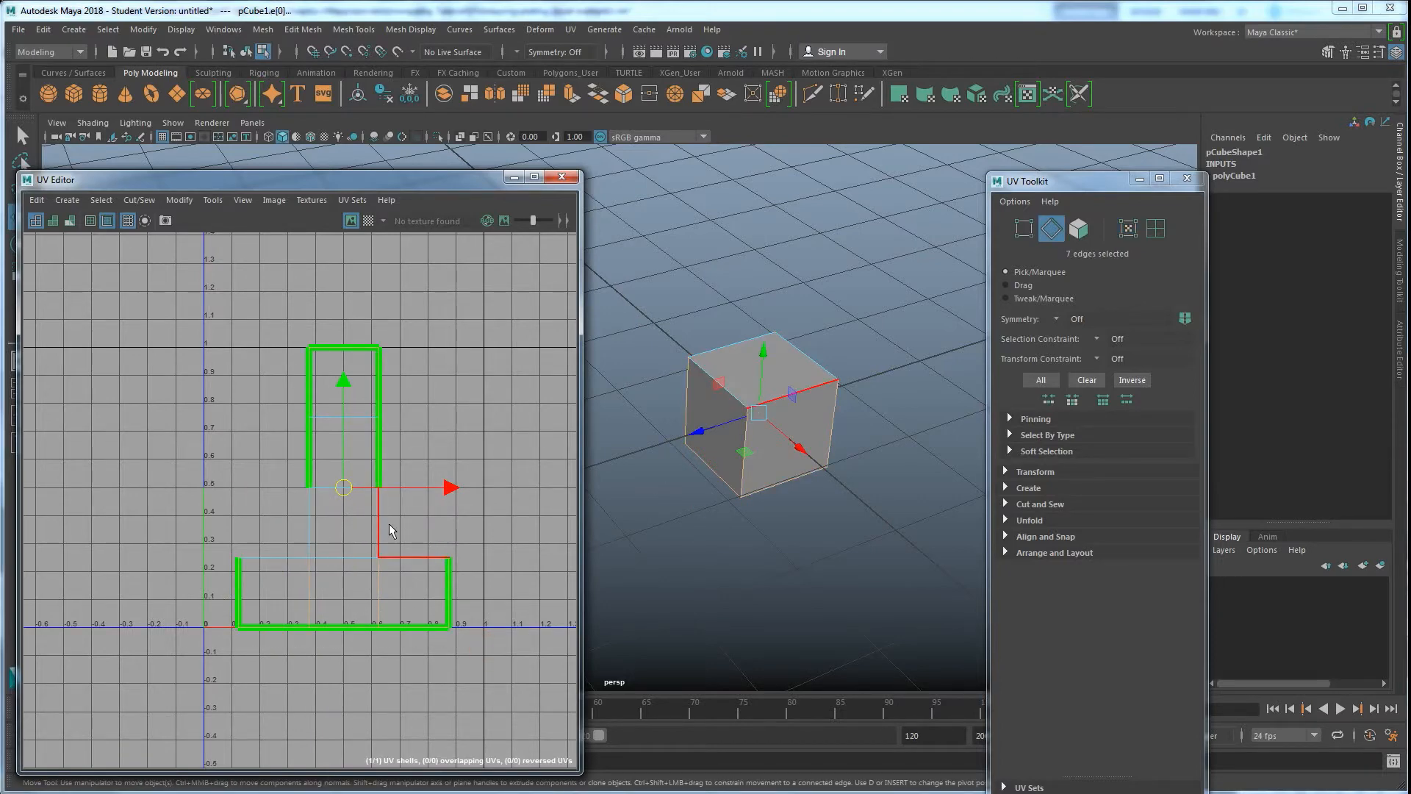
click(275, 384)
Turn off the shell borders display and toggle the UV grid off and on
click(106, 219)
click(126, 222)
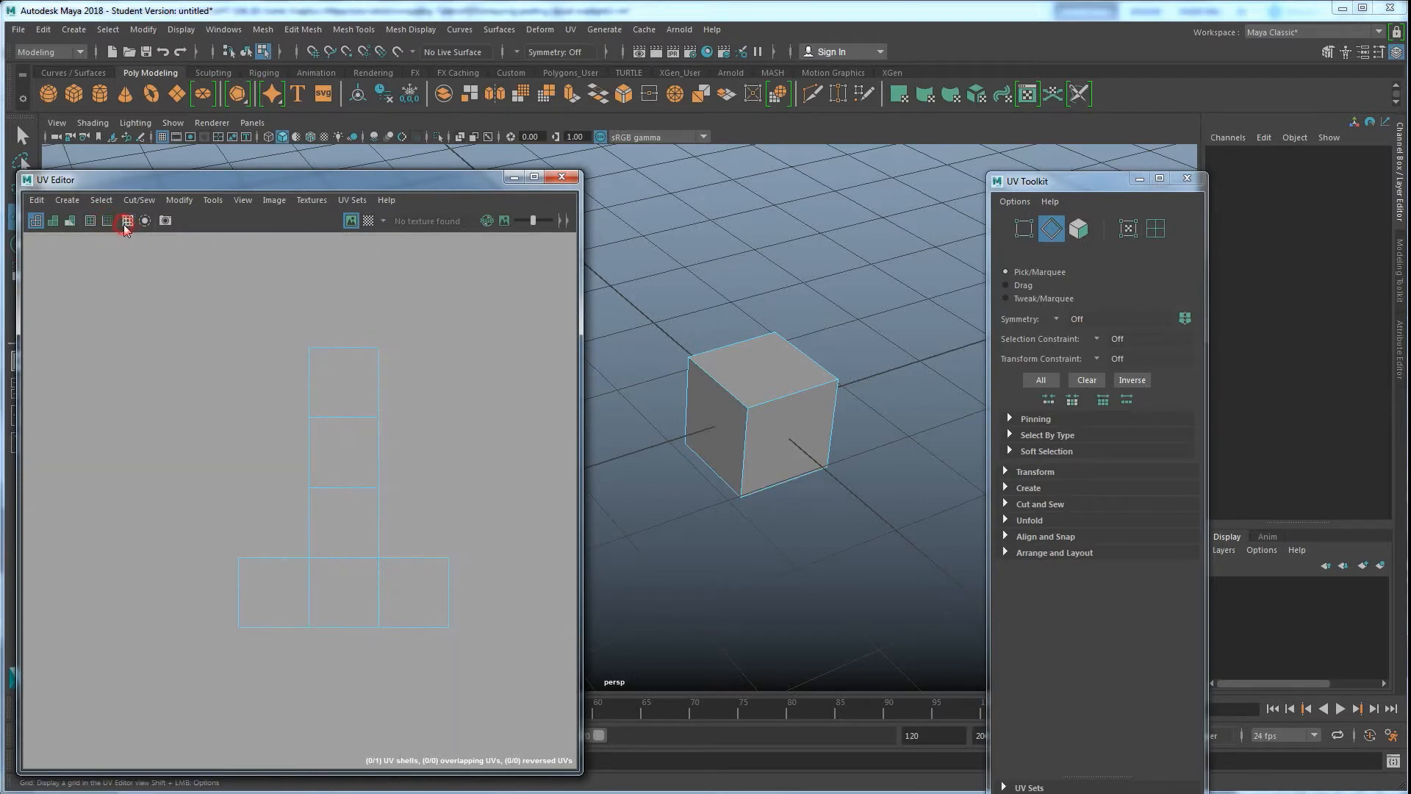
click(127, 222)
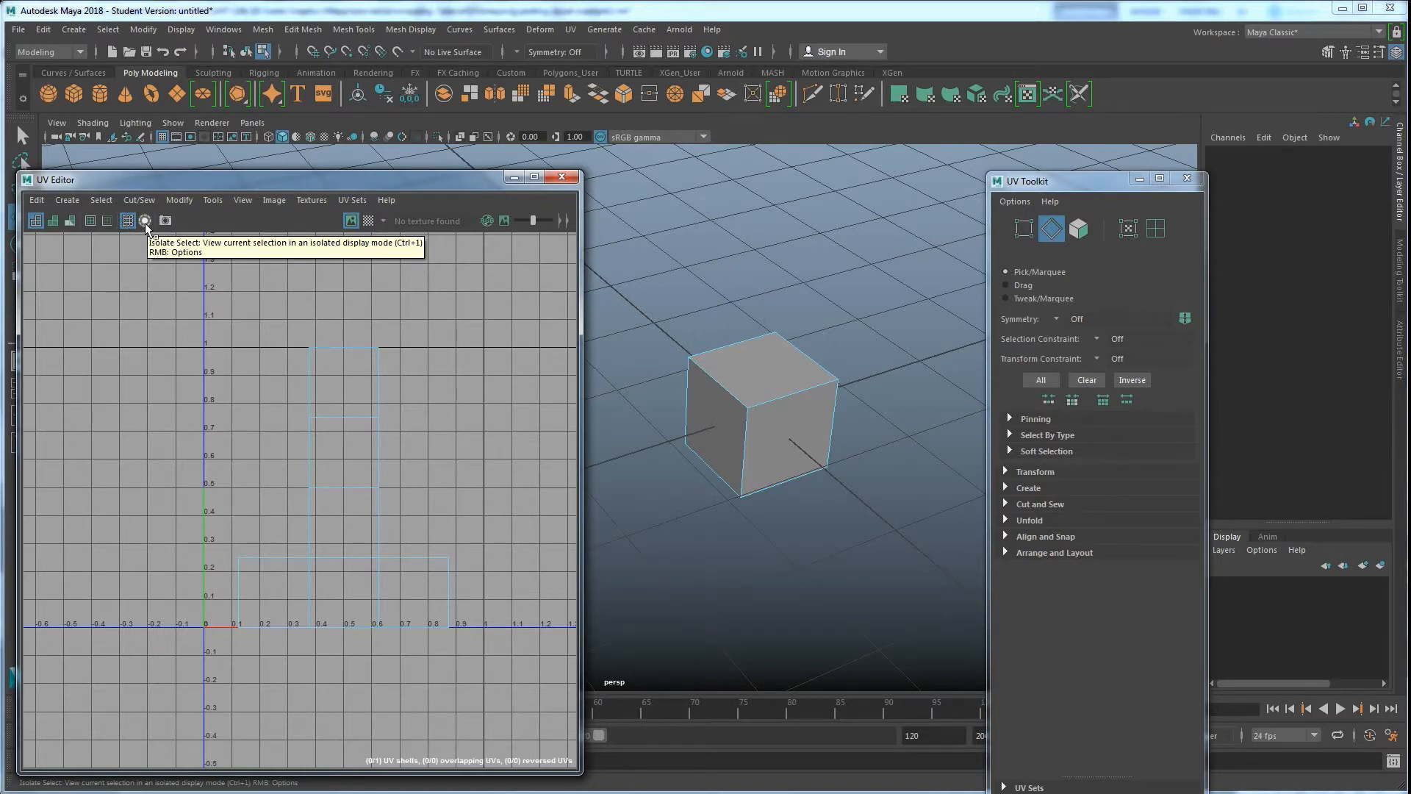
Select the top face in the UV Editor and toggle Isolate Select on and off
right_drag(354, 414, 359, 454)
click(339, 453)
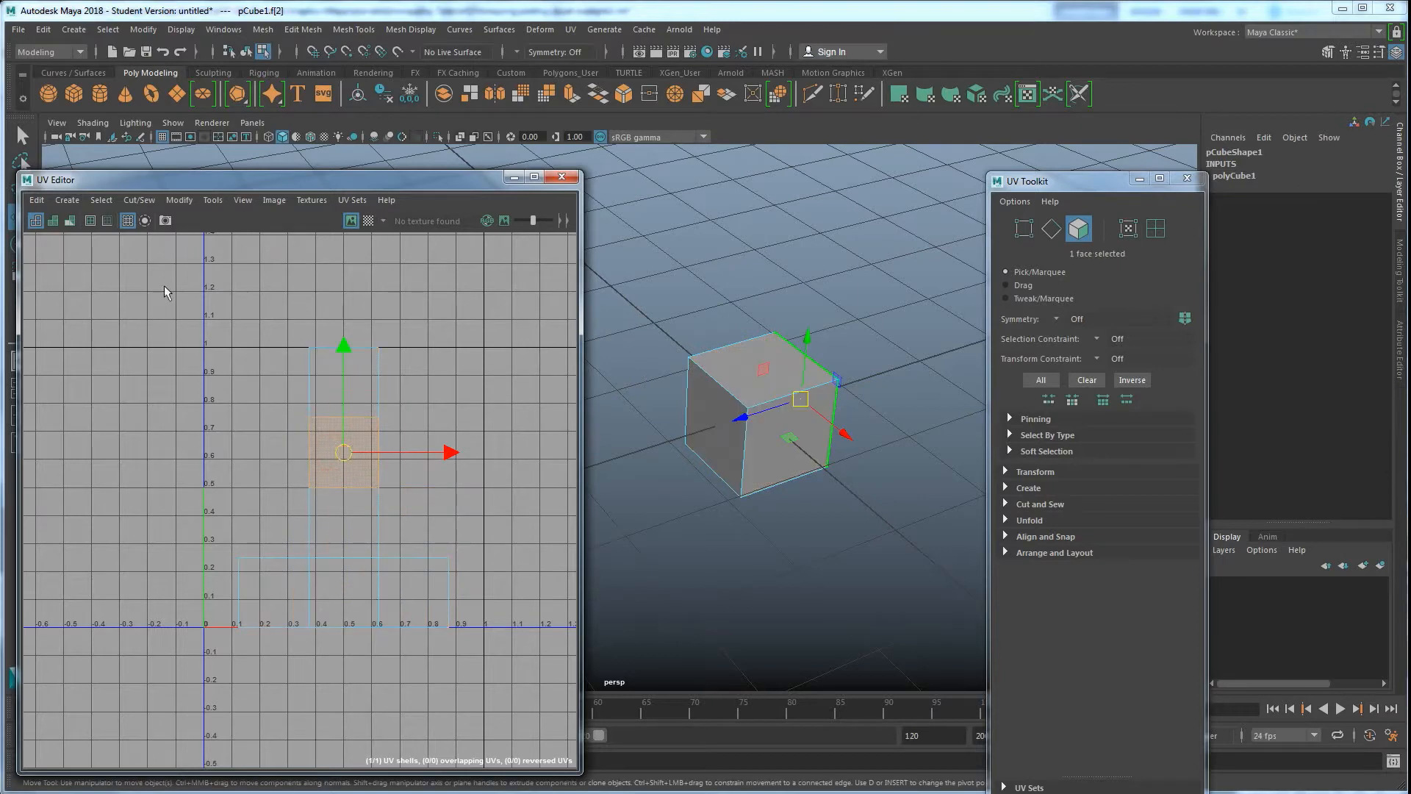
click(146, 220)
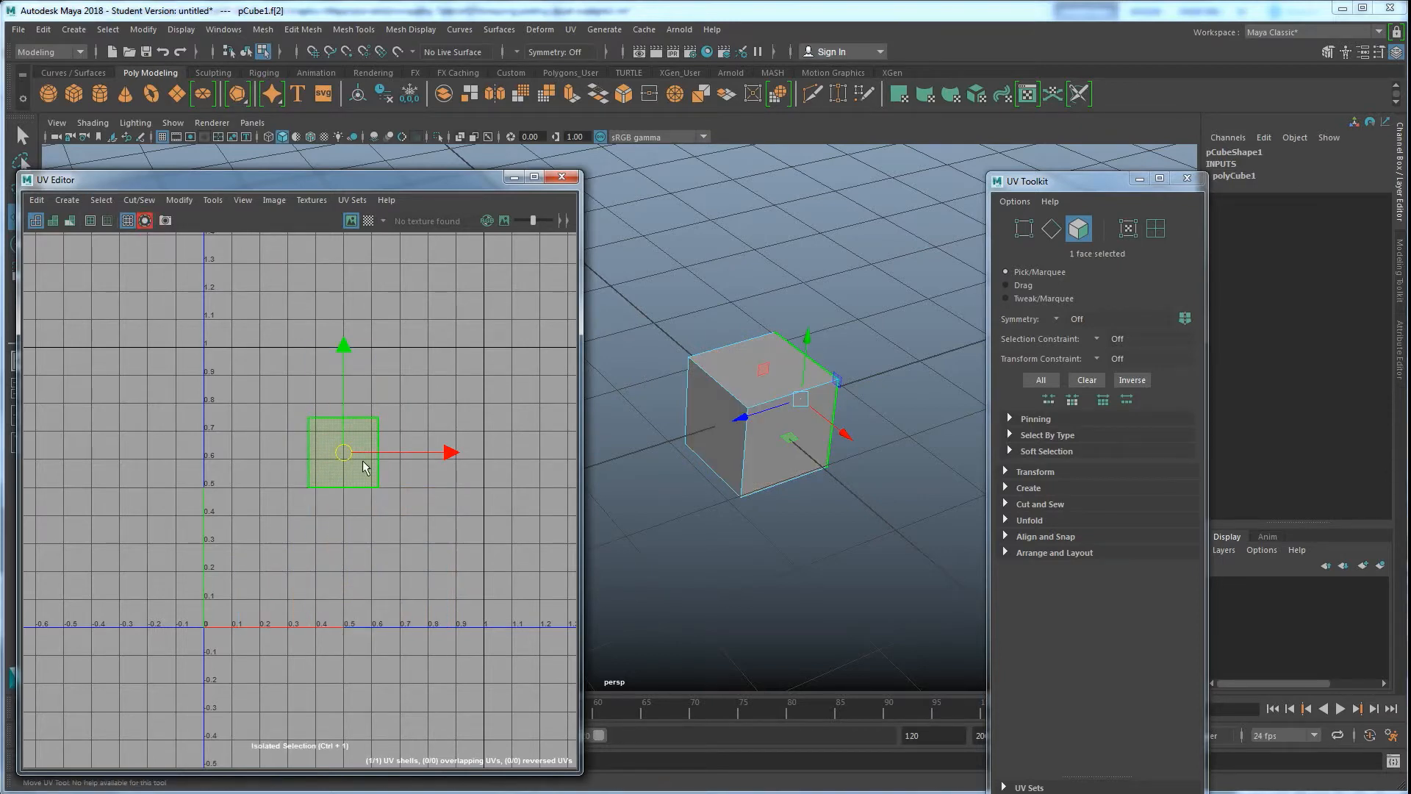
click(147, 222)
Toggle Isolate Select again, clear the selection, and open the UV Snapshot options
drag(504, 620, 263, 586)
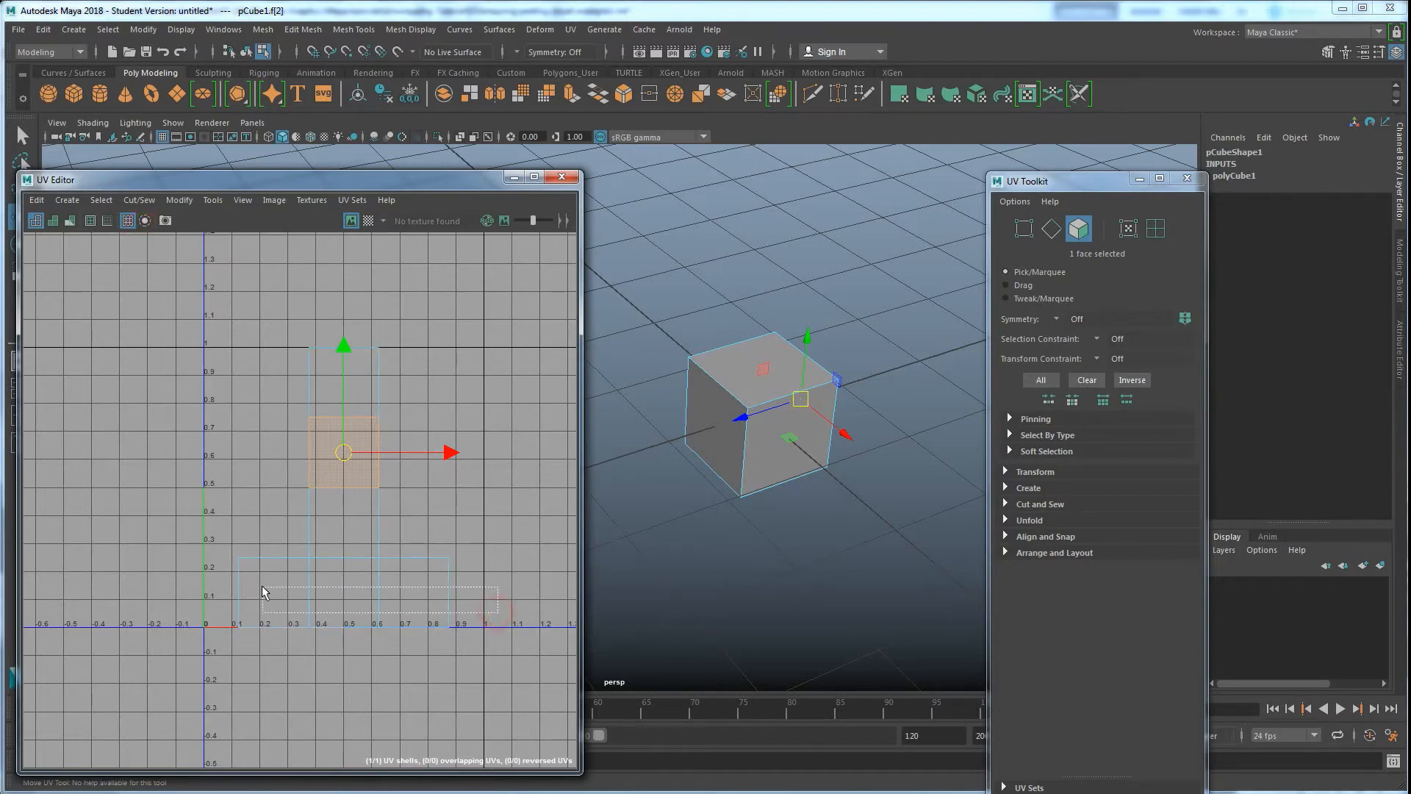
click(146, 222)
click(146, 222)
click(195, 319)
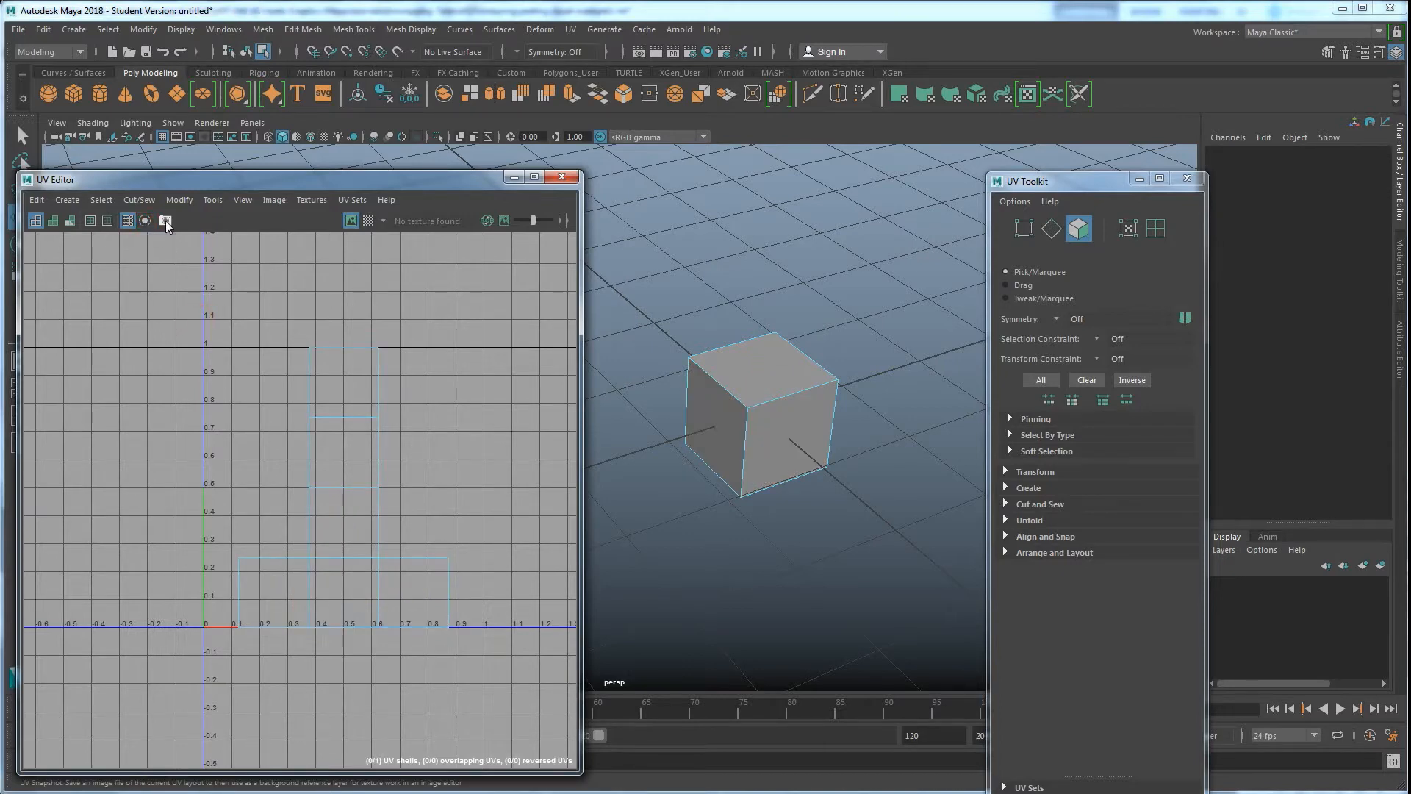
click(165, 221)
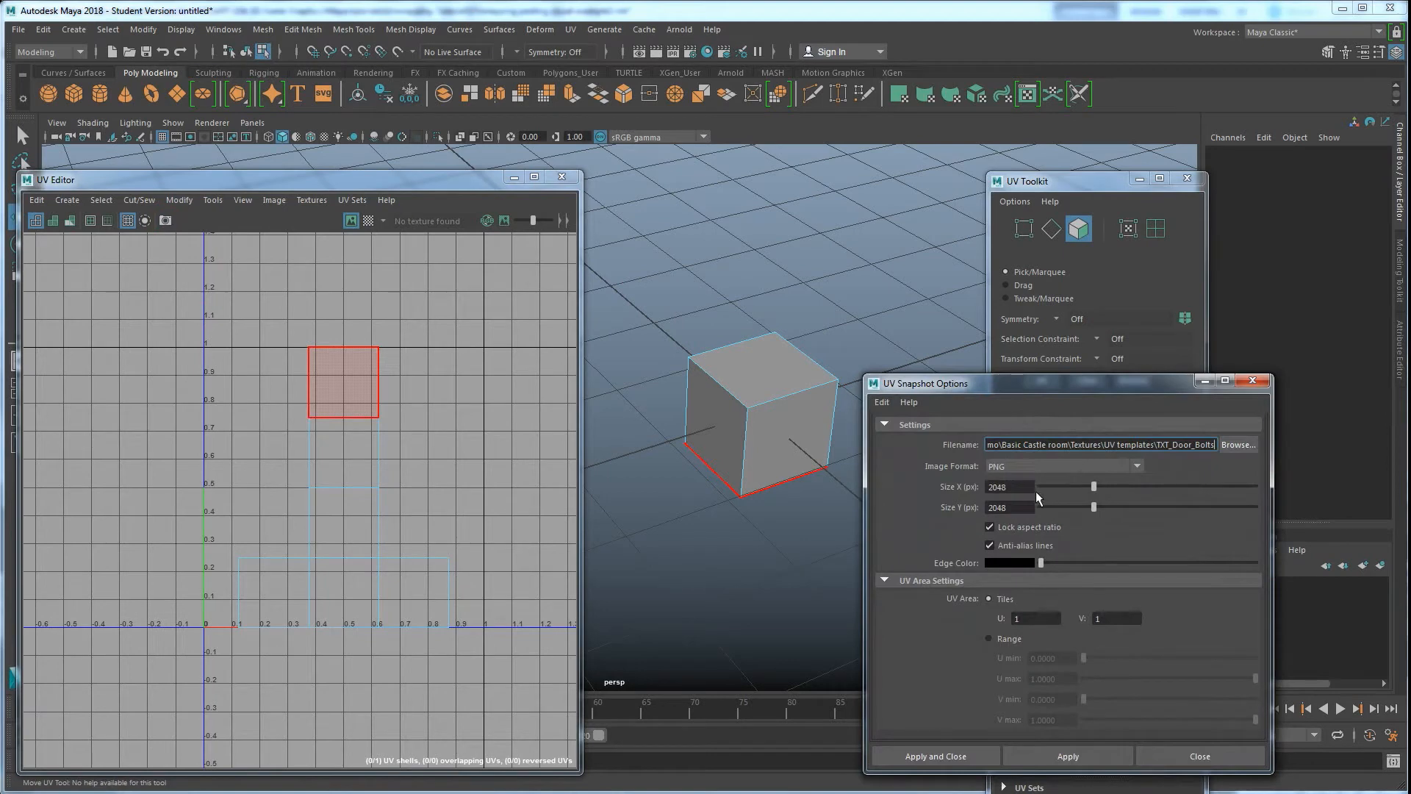
Close the UV Snapshot Options and switch to Photoshop to view the painted UV layout examples
drag(1084, 386, 929, 301)
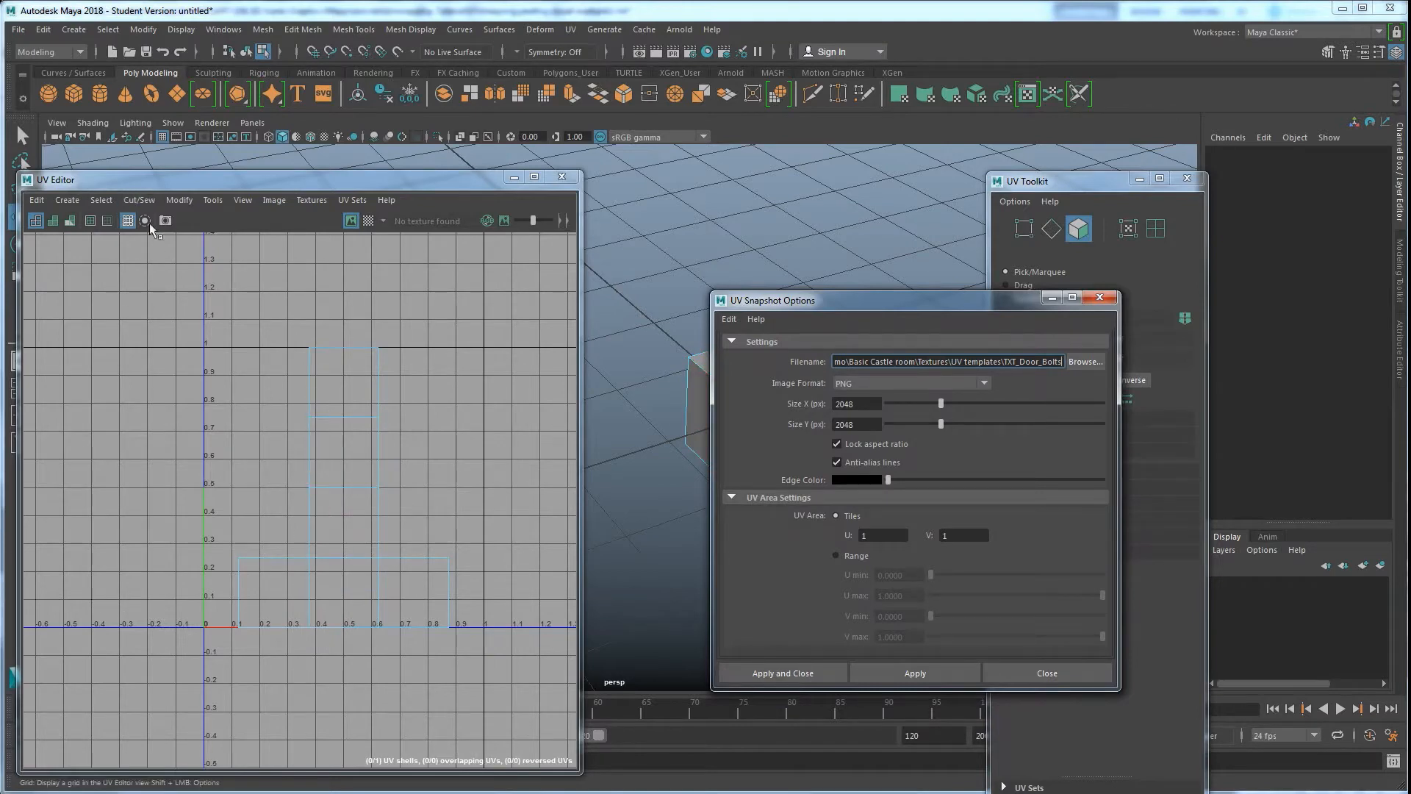
click(1096, 301)
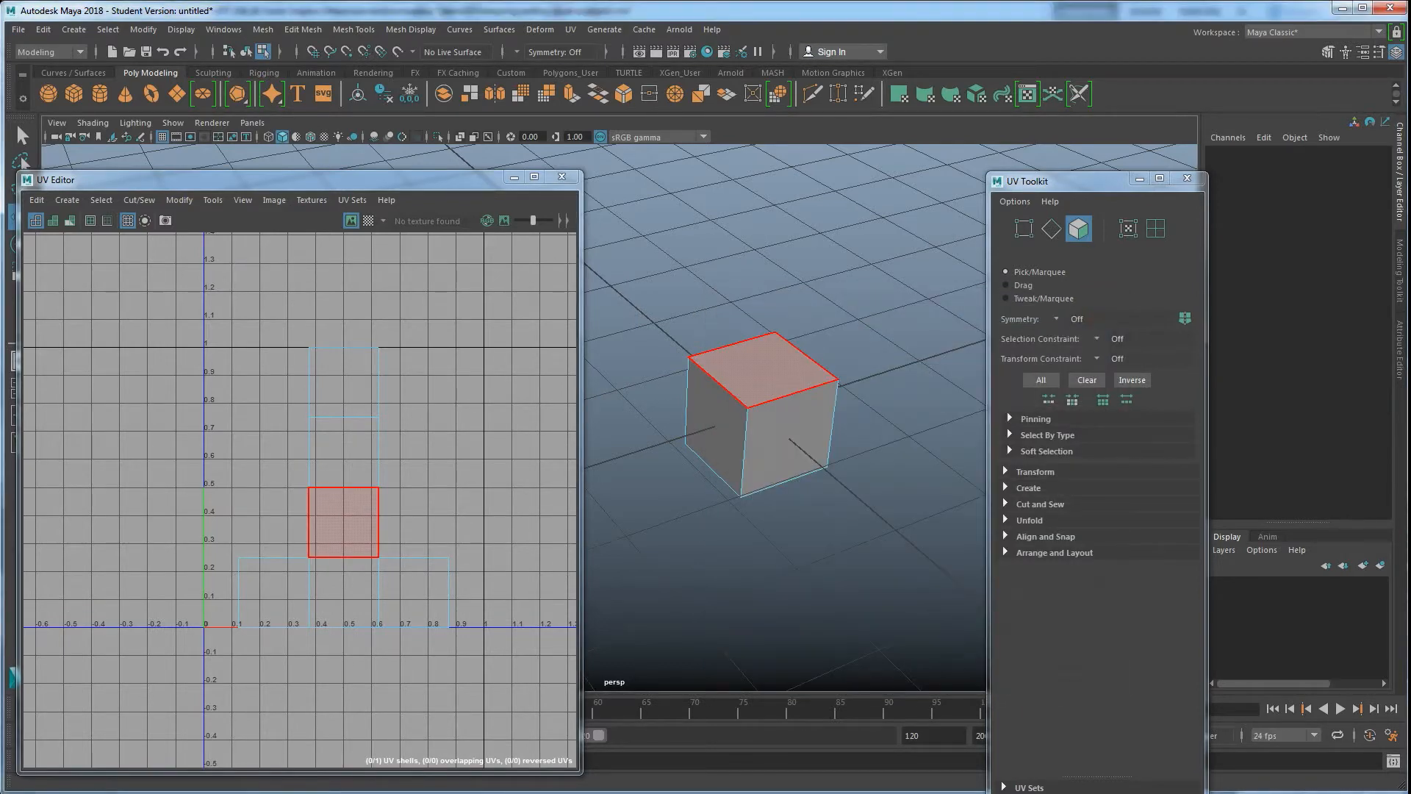
click(242, 792)
click(127, 748)
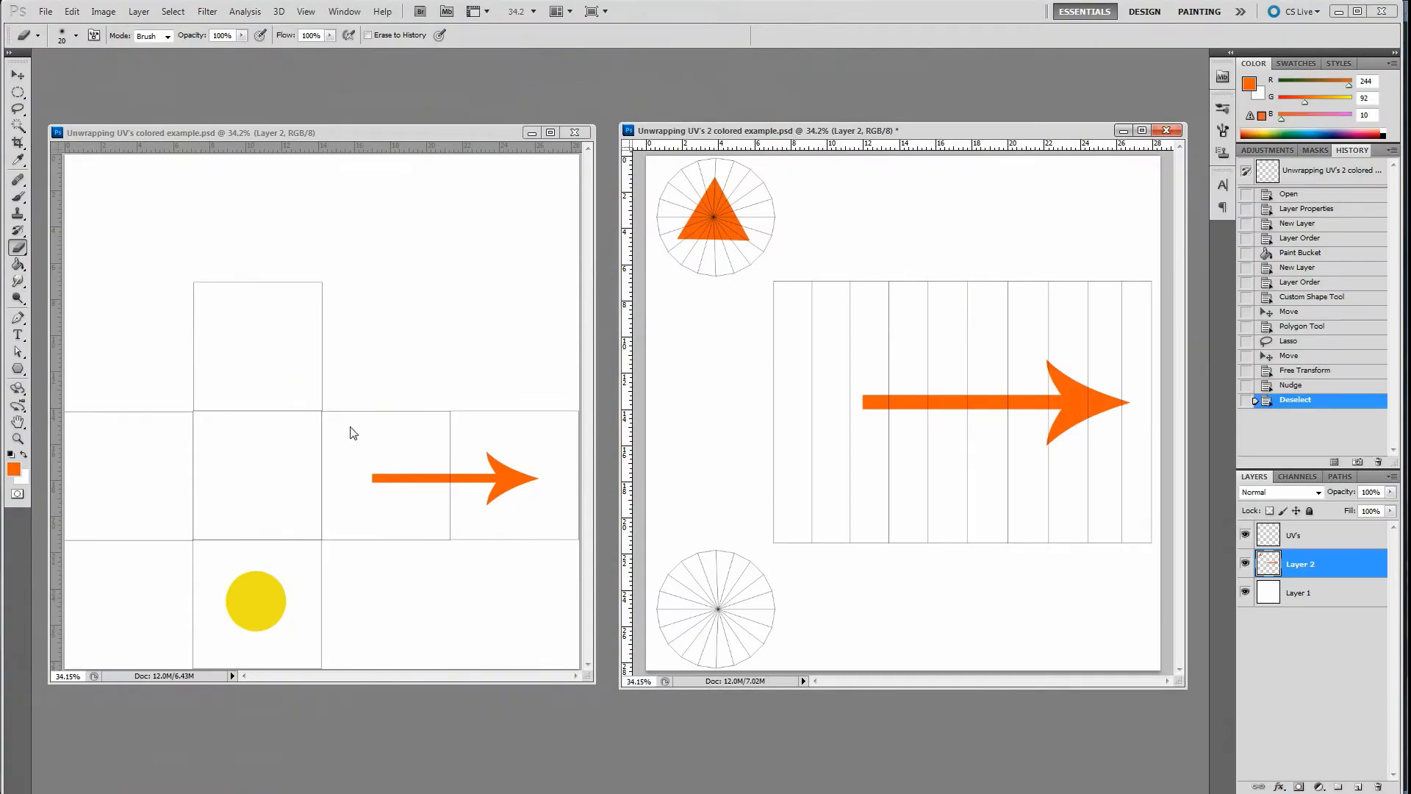
Return to Maya and select the cube with the Move tool
click(366, 793)
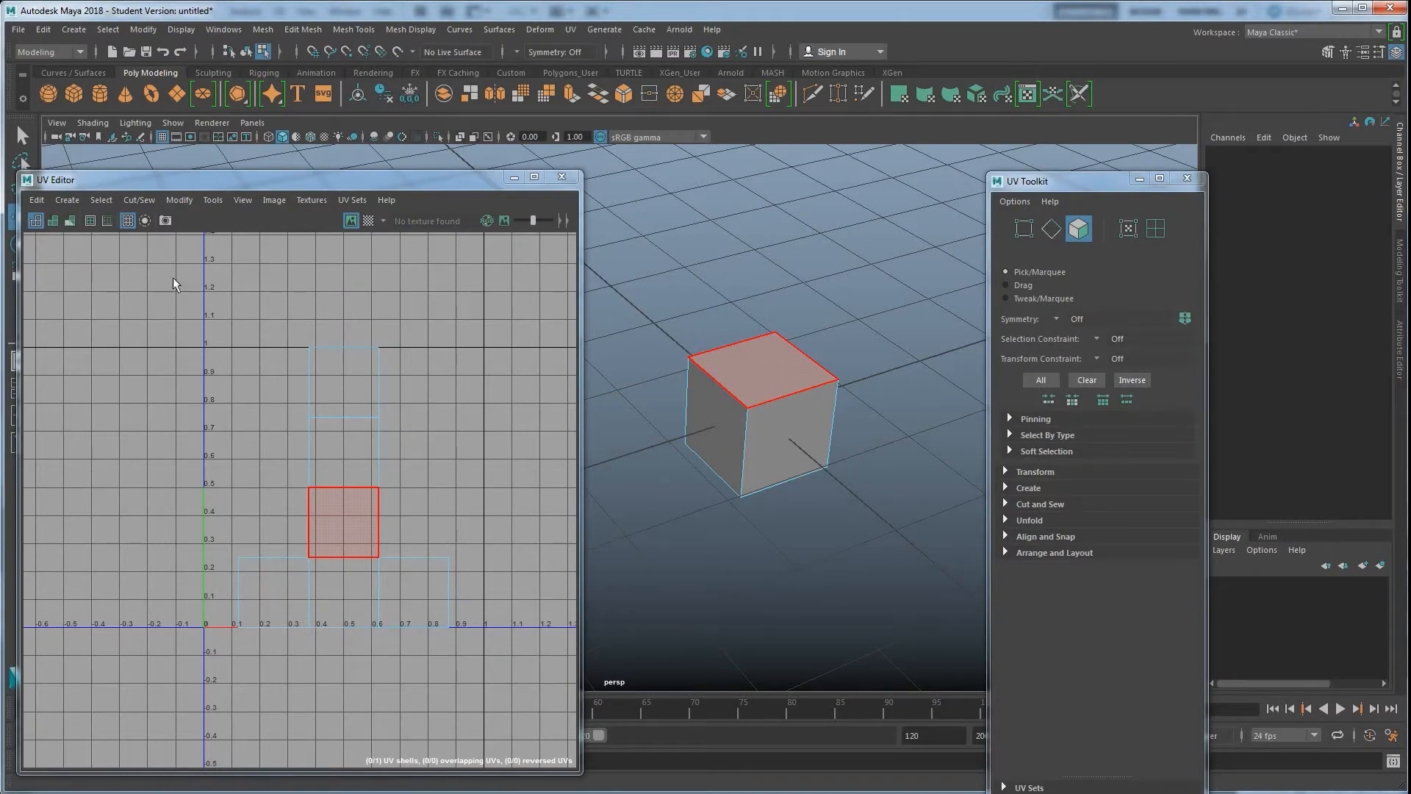
right_drag(774, 364, 839, 338)
key(w)
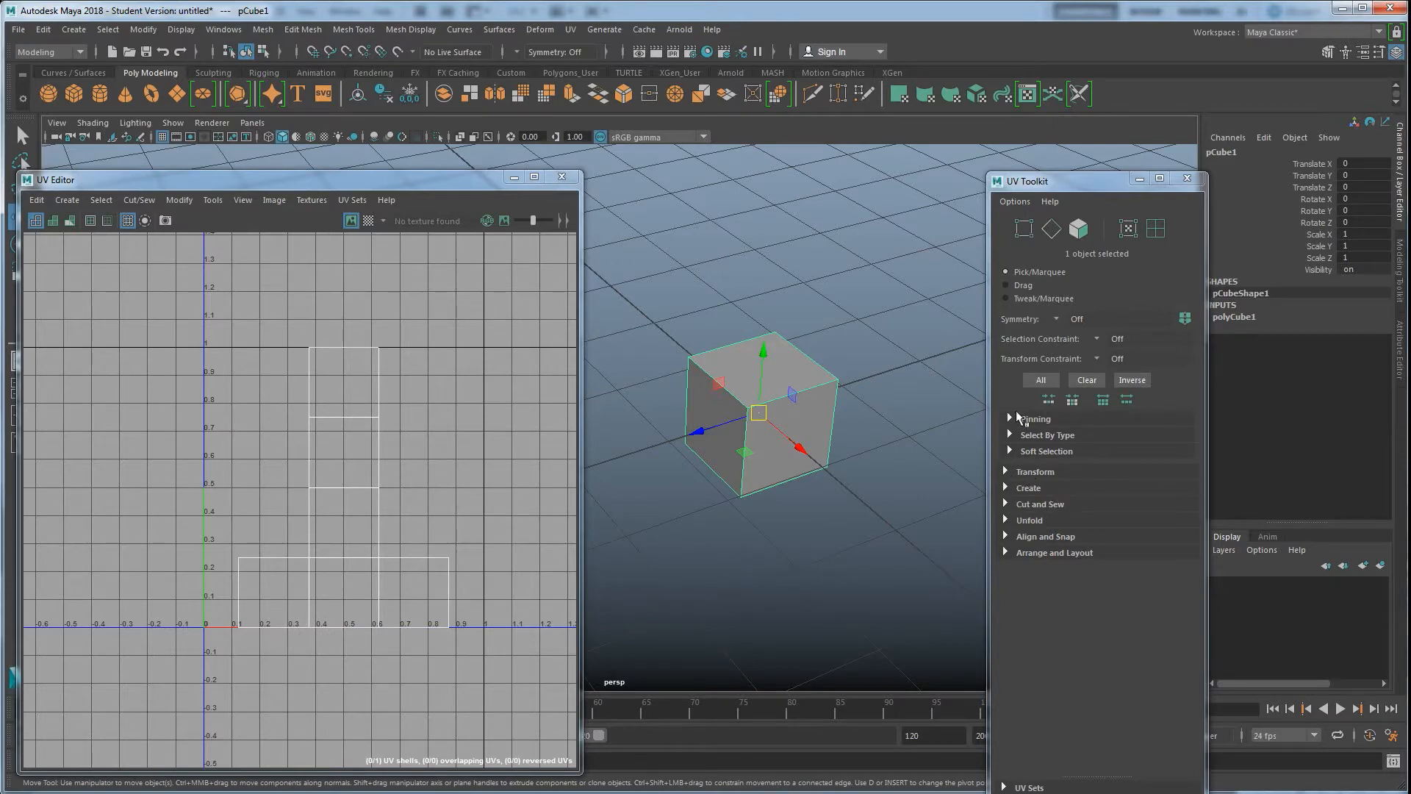
Close the UV Toolkit and reopen it from the UV Editor's Tools menu
drag(1064, 184, 1042, 166)
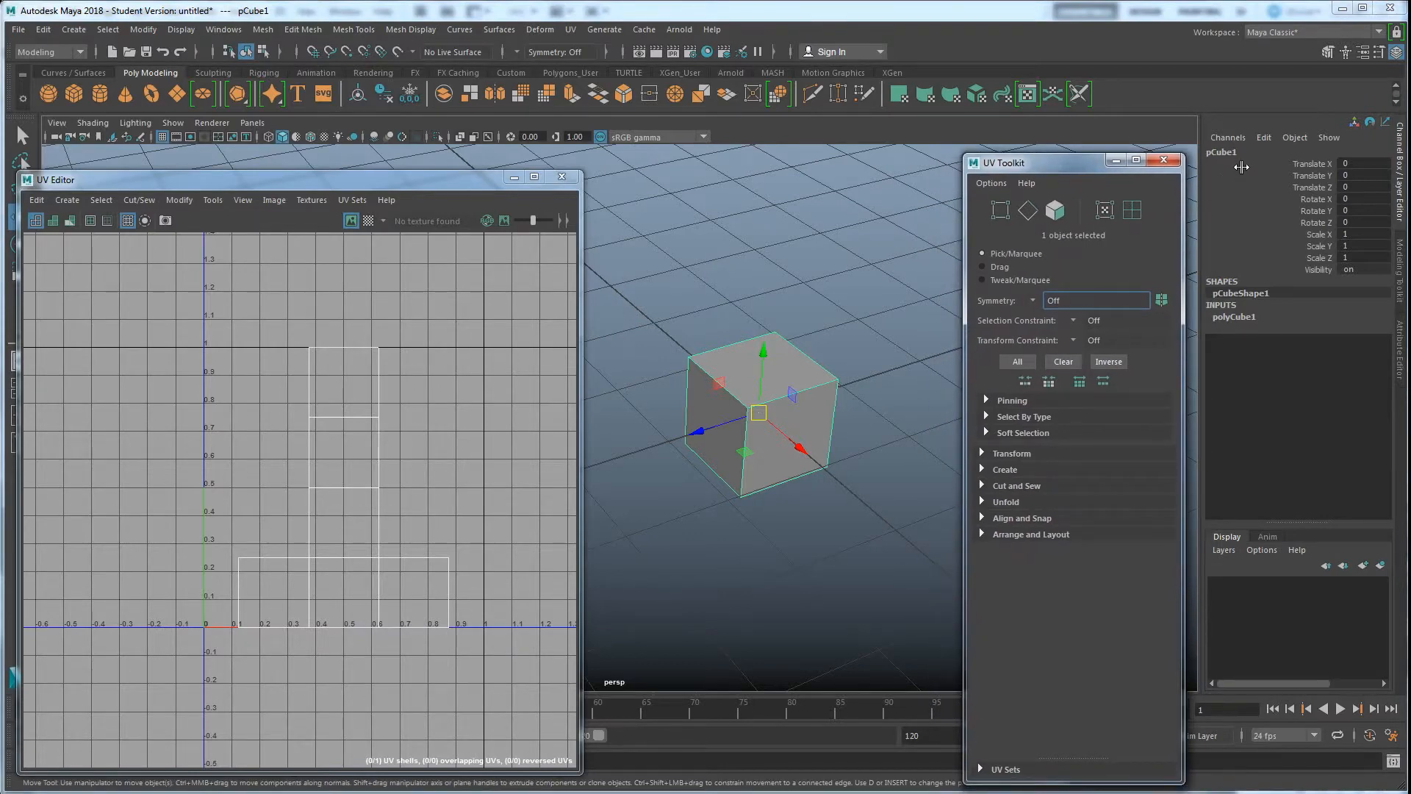
click(1164, 160)
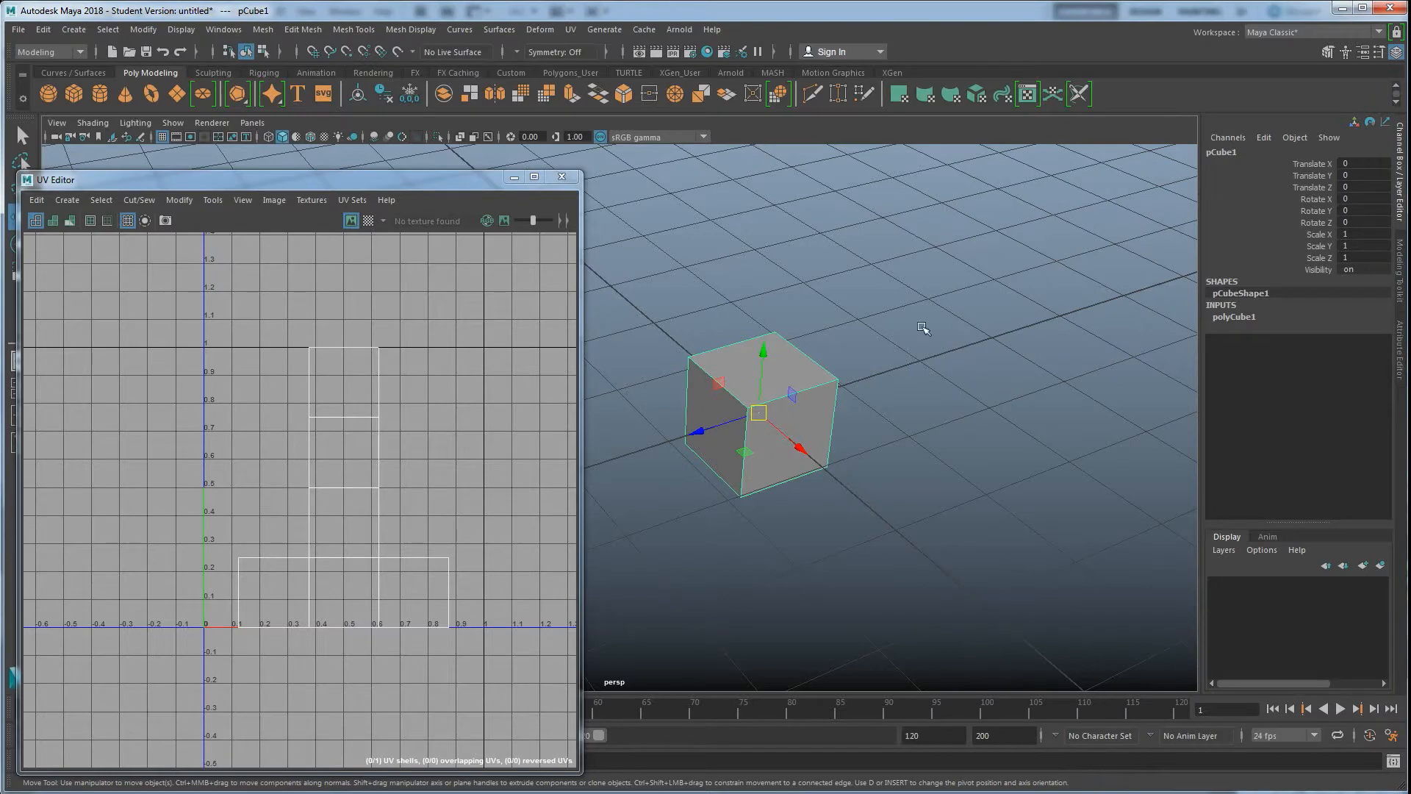
click(180, 200)
mouse_move(213, 201)
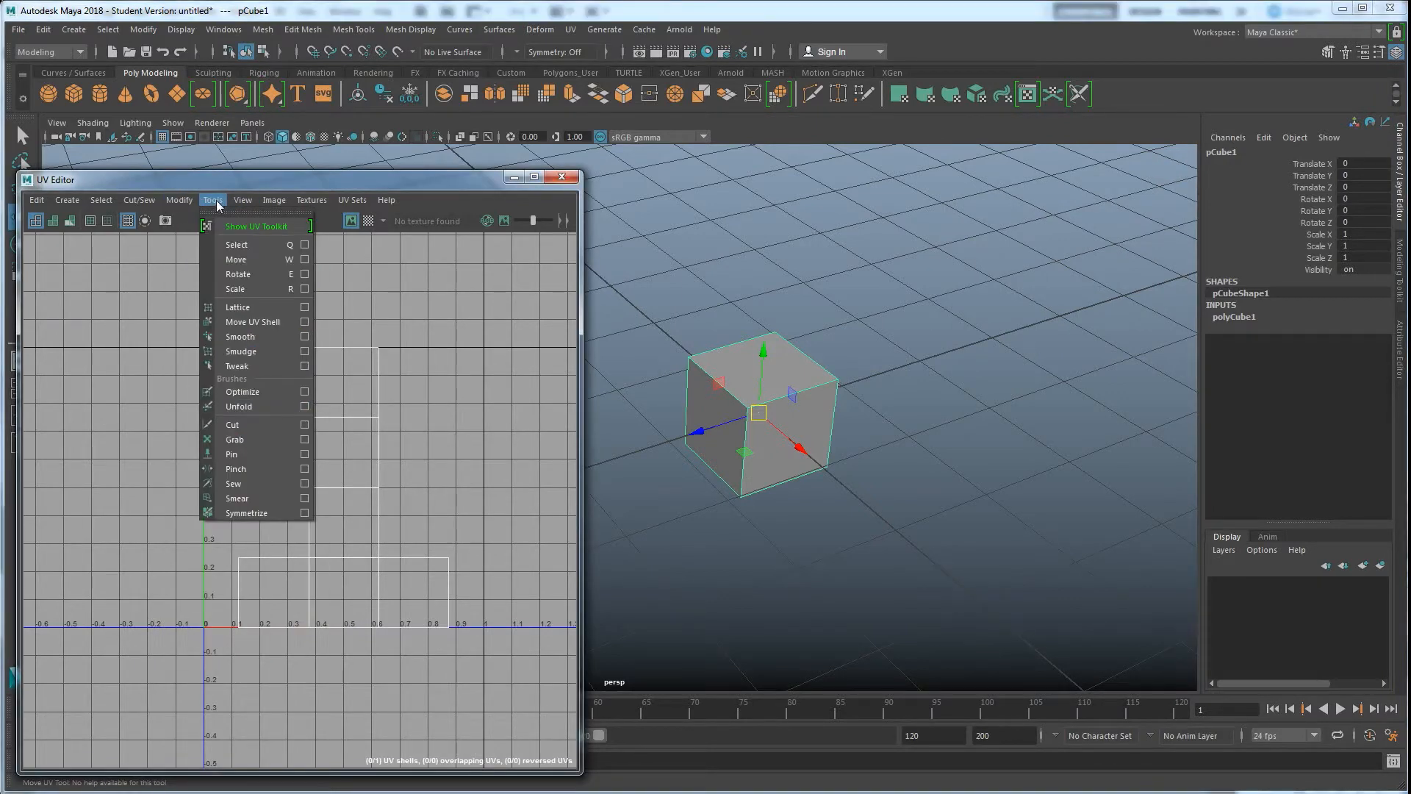
click(258, 227)
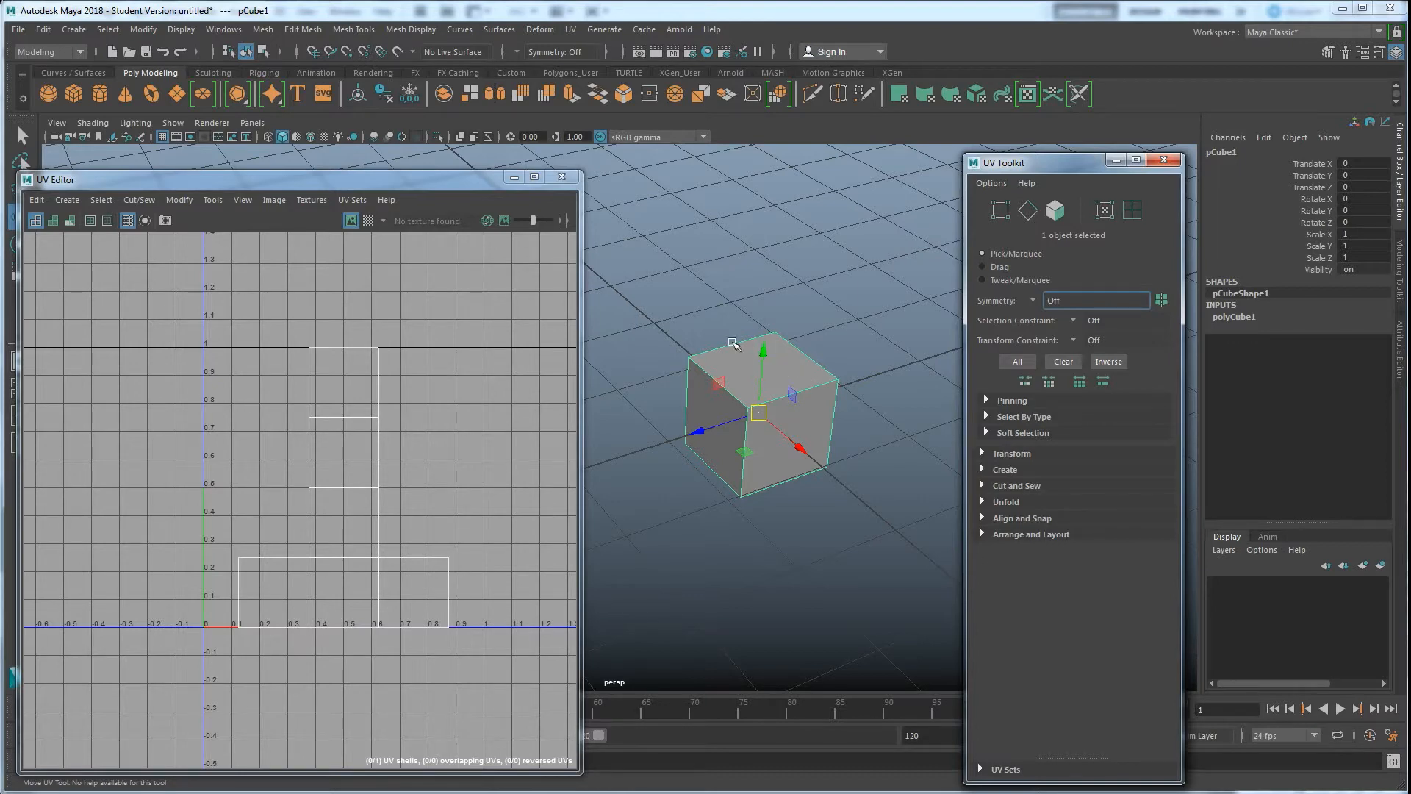
click(212, 200)
mouse_move(175, 202)
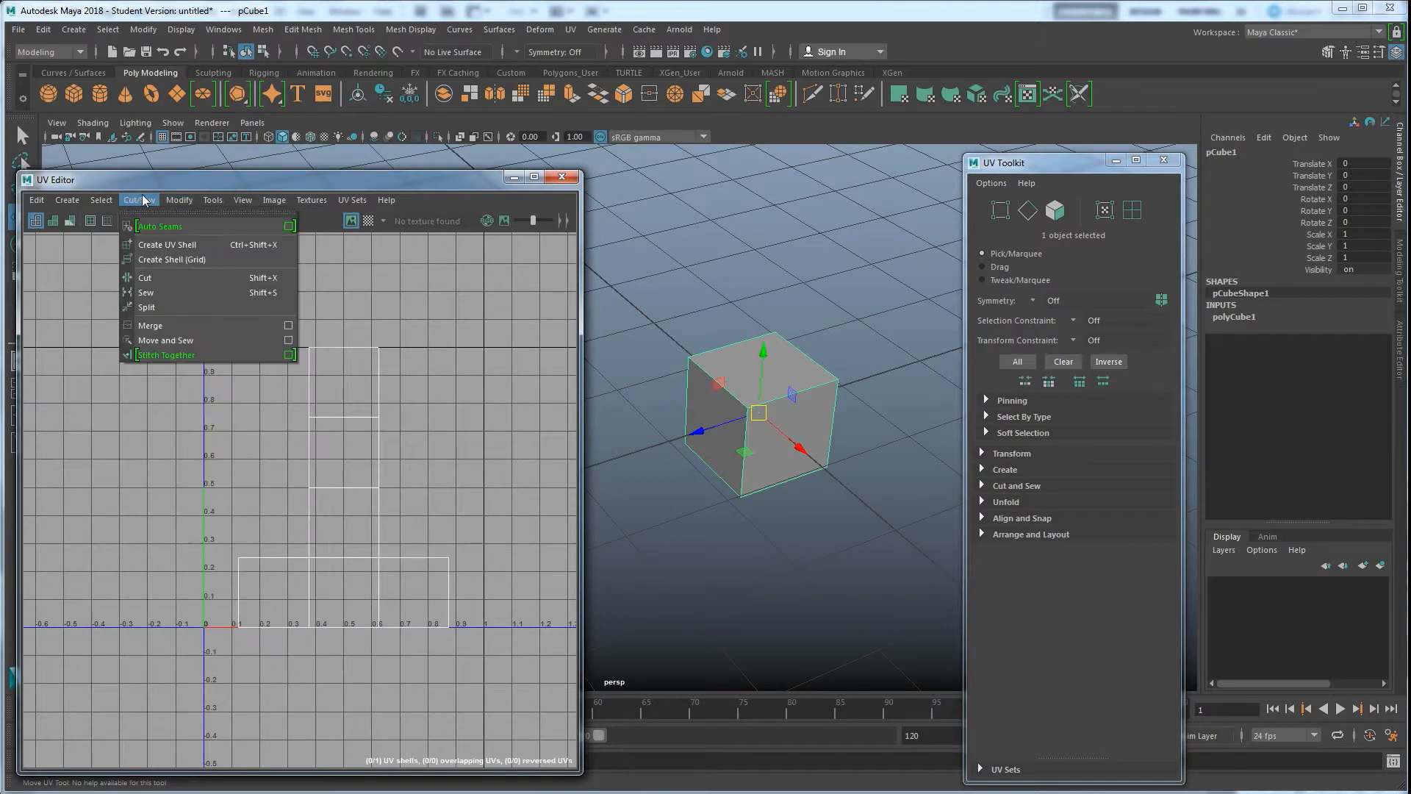
mouse_move(218, 202)
click(292, 184)
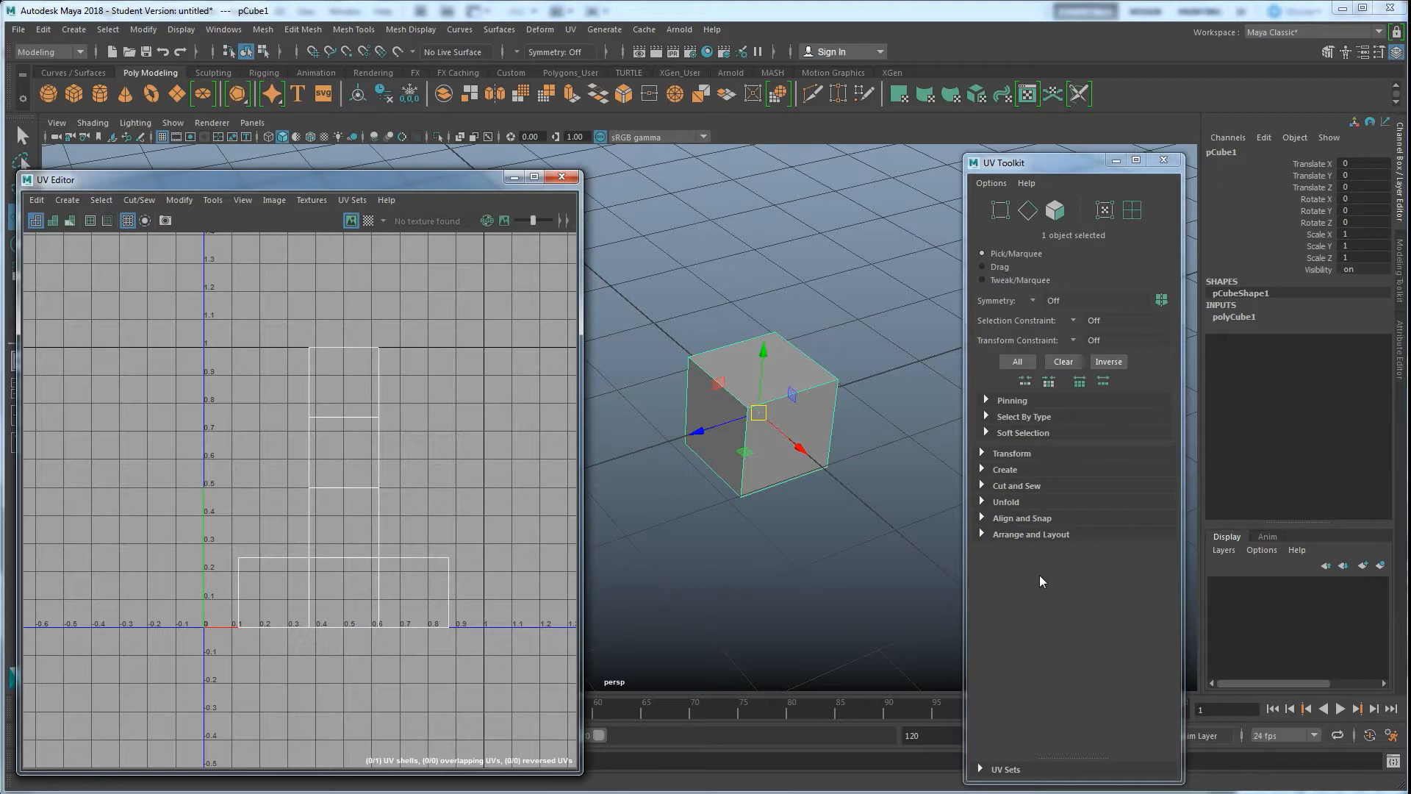
Expand the UV Toolkit's Create section and compare it with the projections in the main UV menu
click(983, 468)
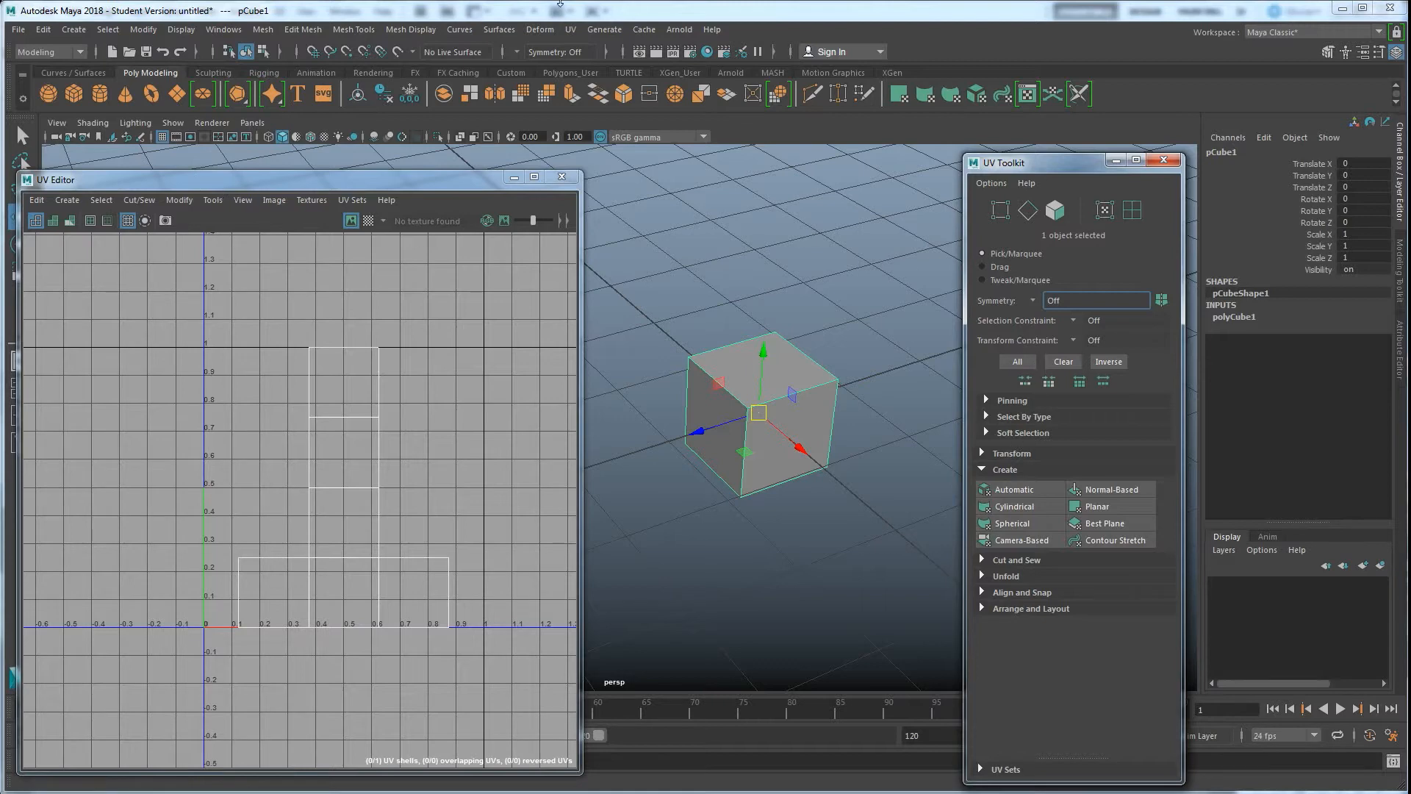
click(574, 28)
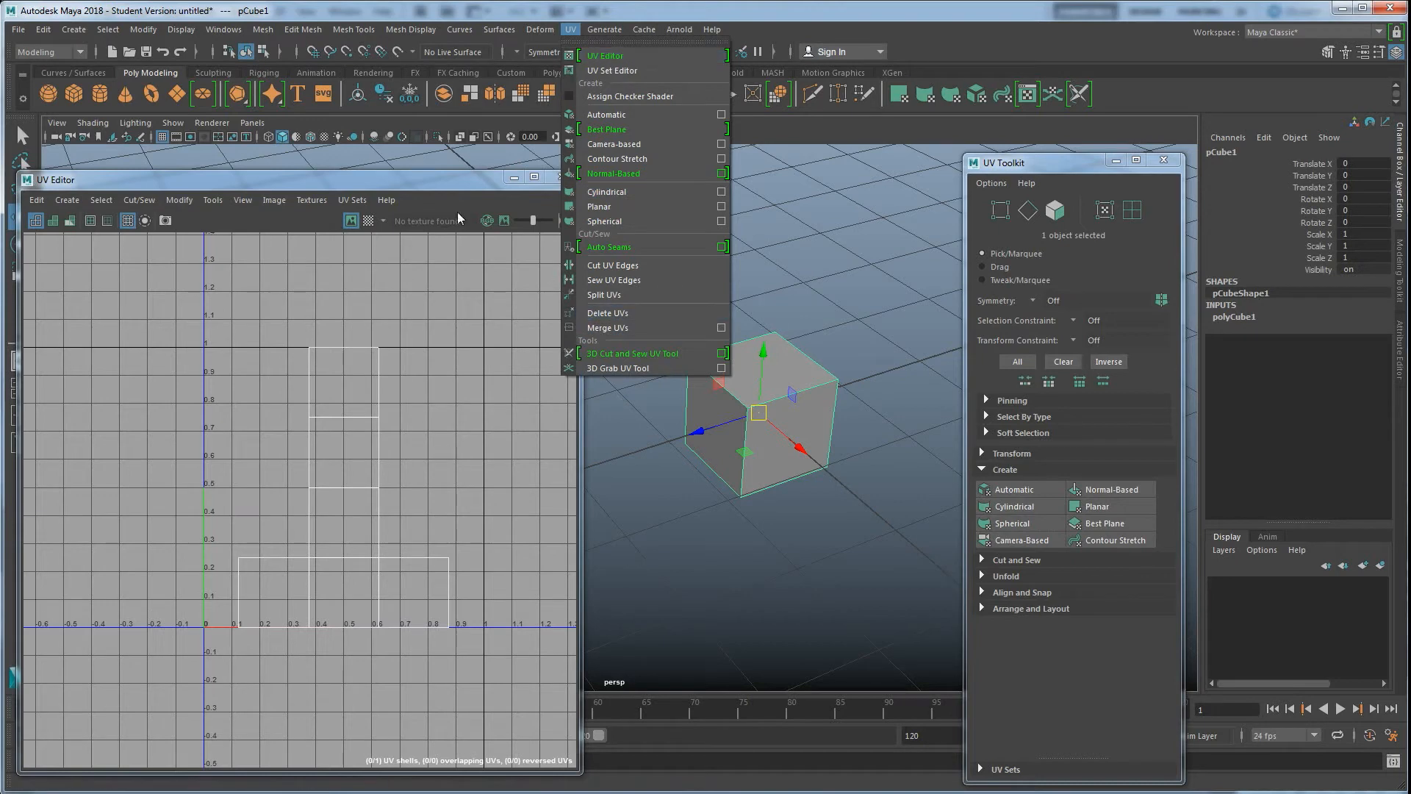
click(1062, 160)
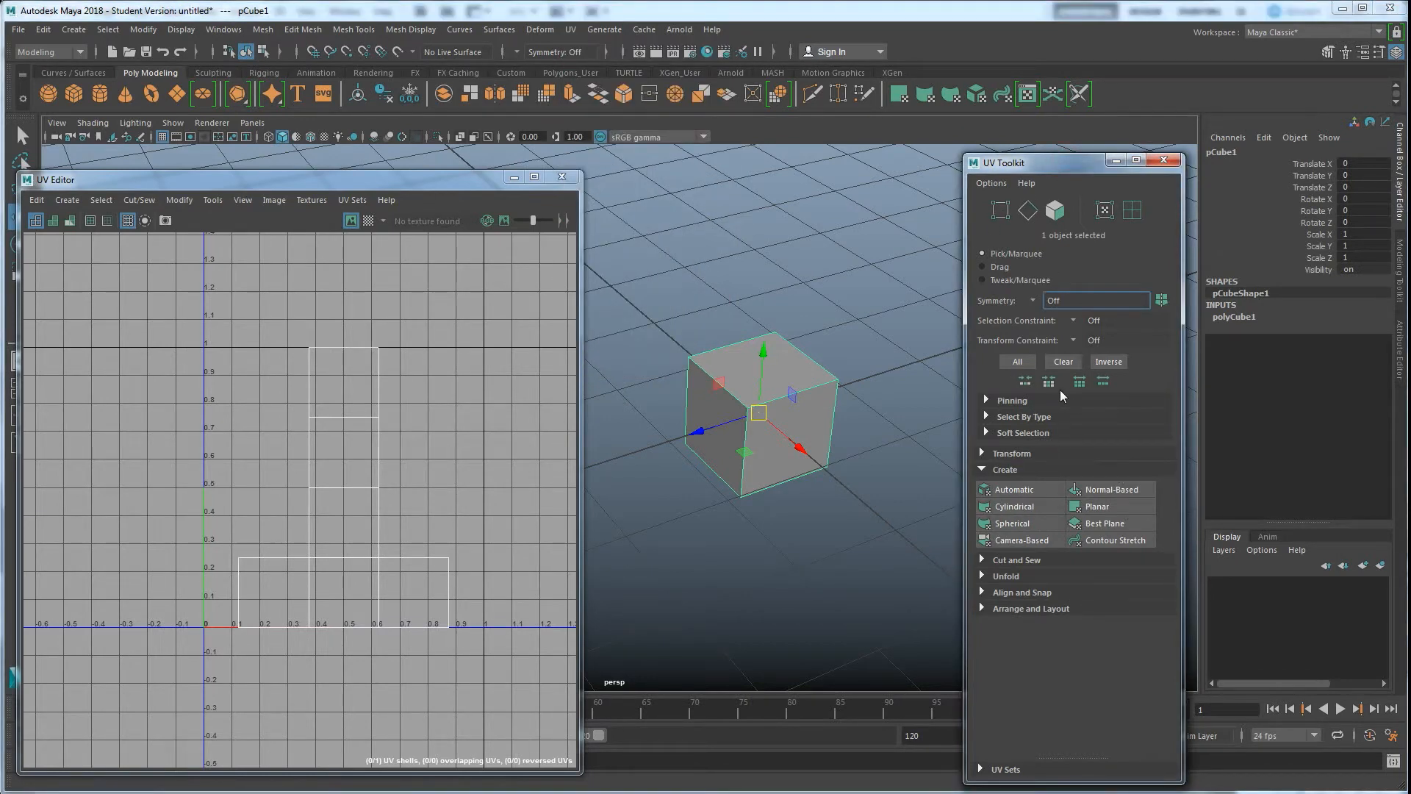
Apply a Contour Stretch projection to the cube and undo it
click(1112, 541)
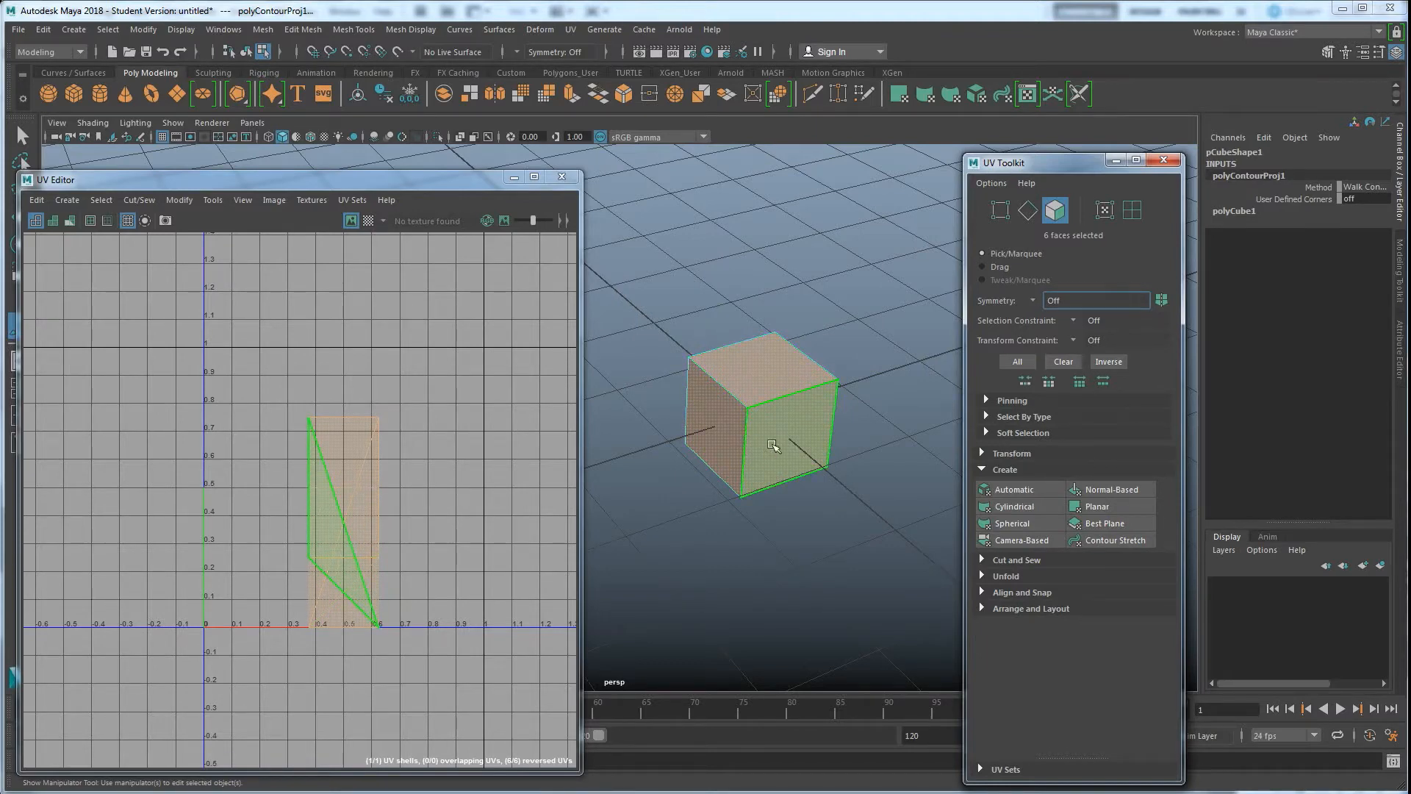
key(ctrl+z)
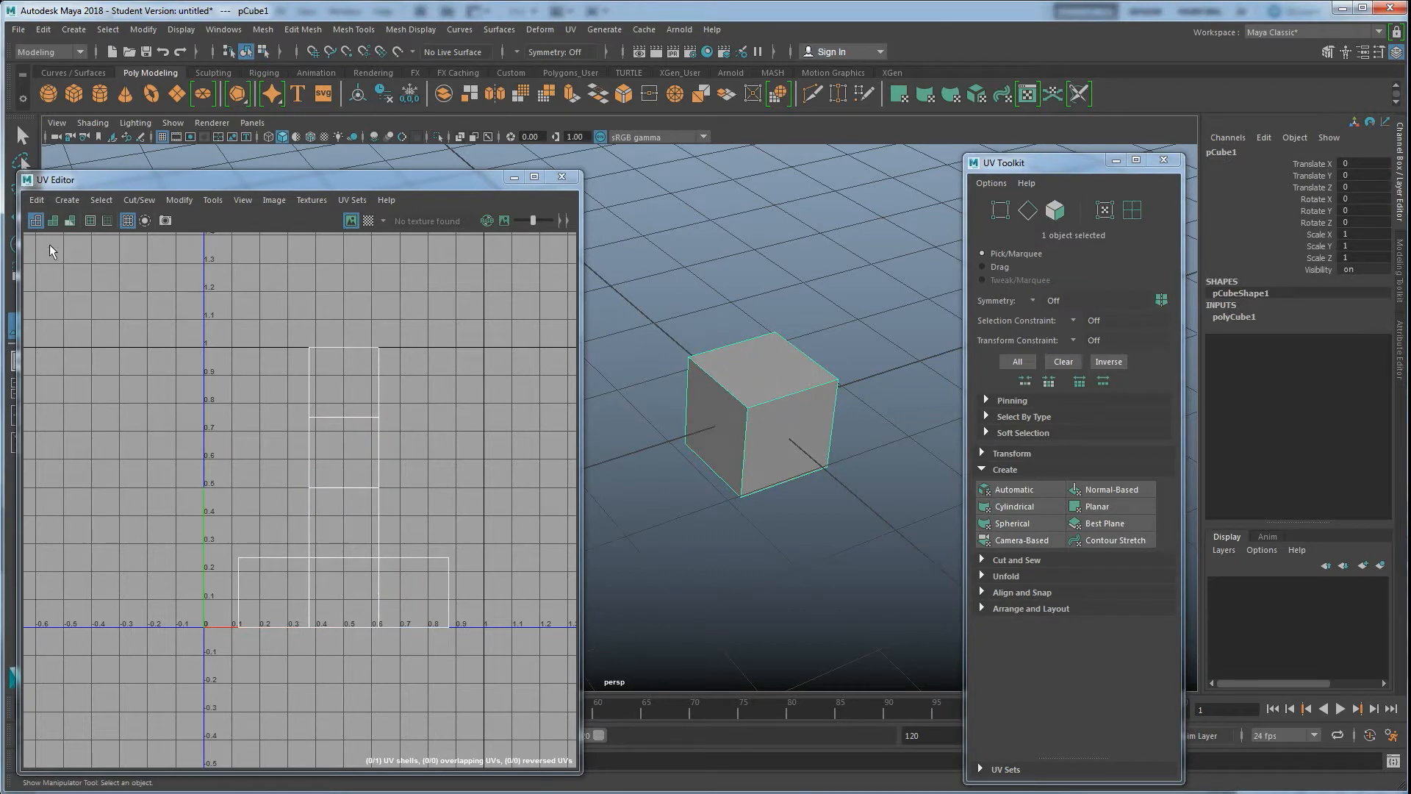
Turn on the shell borders display and apply a Contour Stretch projection to the cube
click(91, 220)
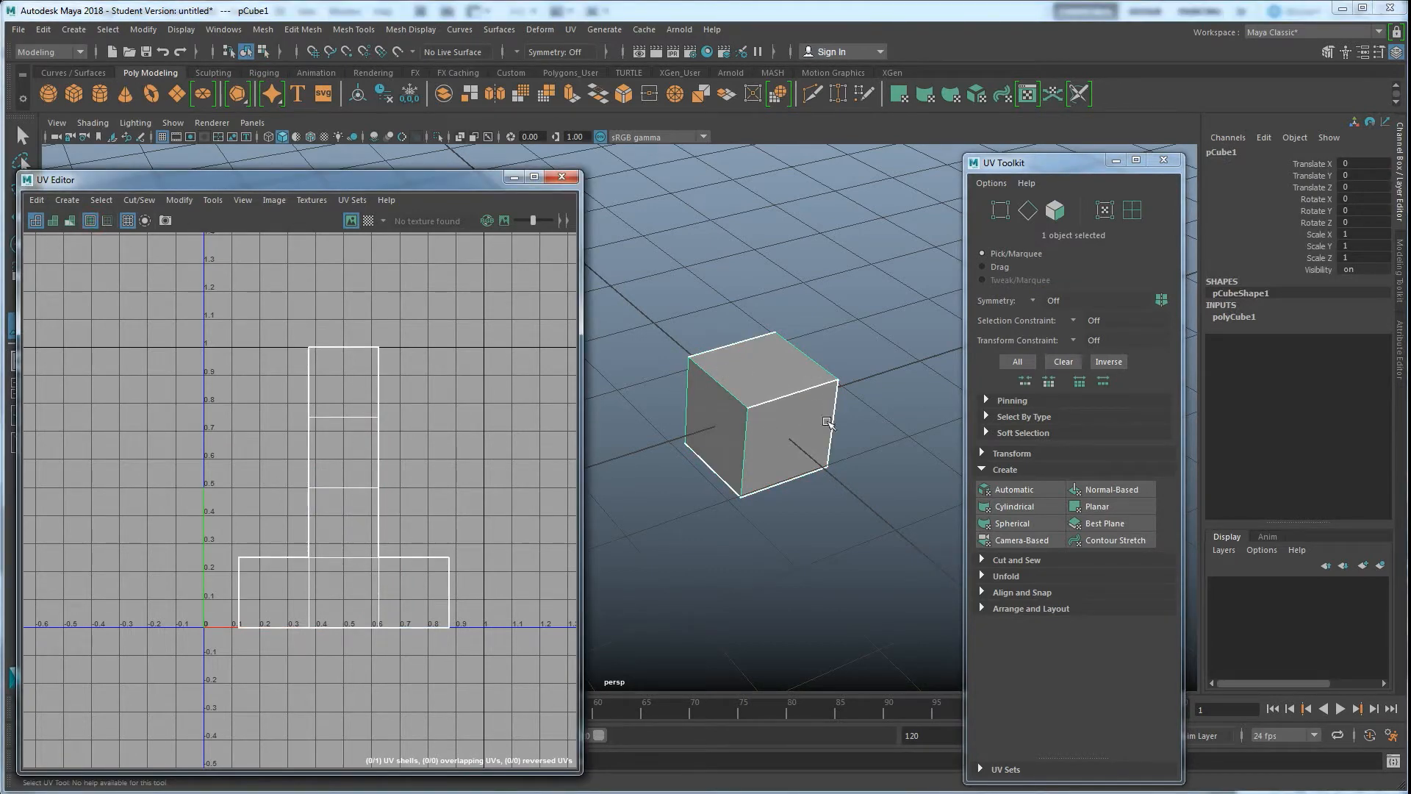
click(1110, 539)
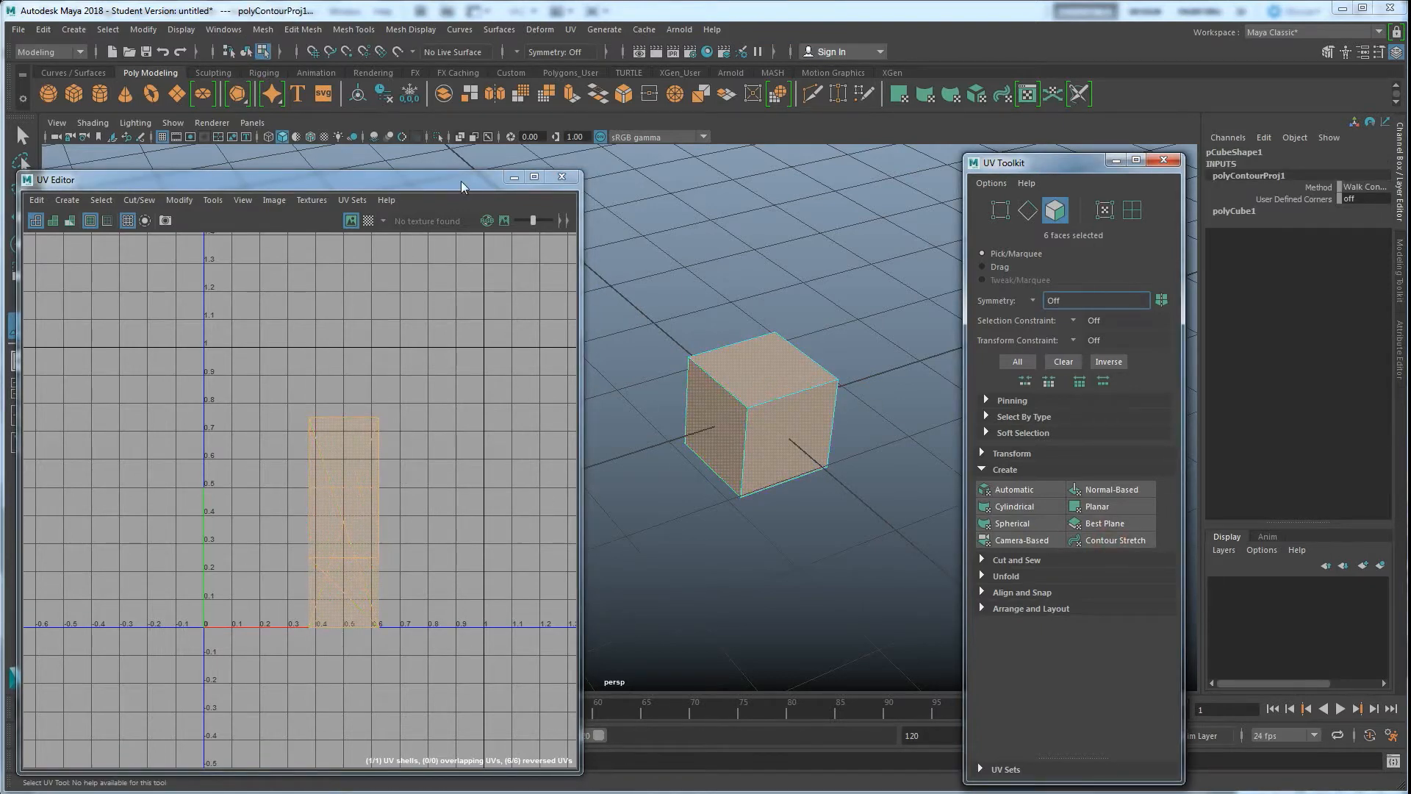
Preview the Contour Stretch layout with the checker map on the cube, then hide the checker again
click(367, 221)
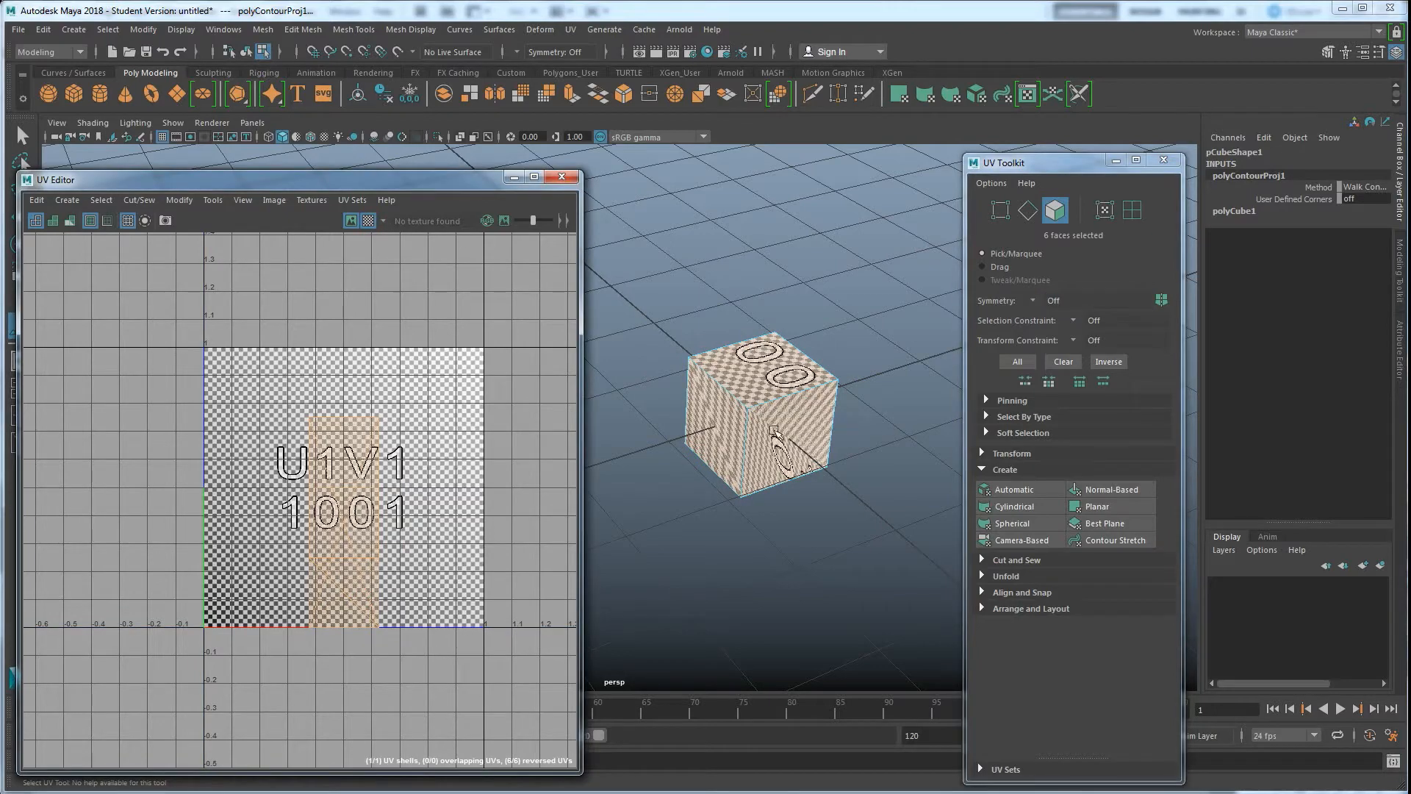
alt+drag(781, 435, 807, 448)
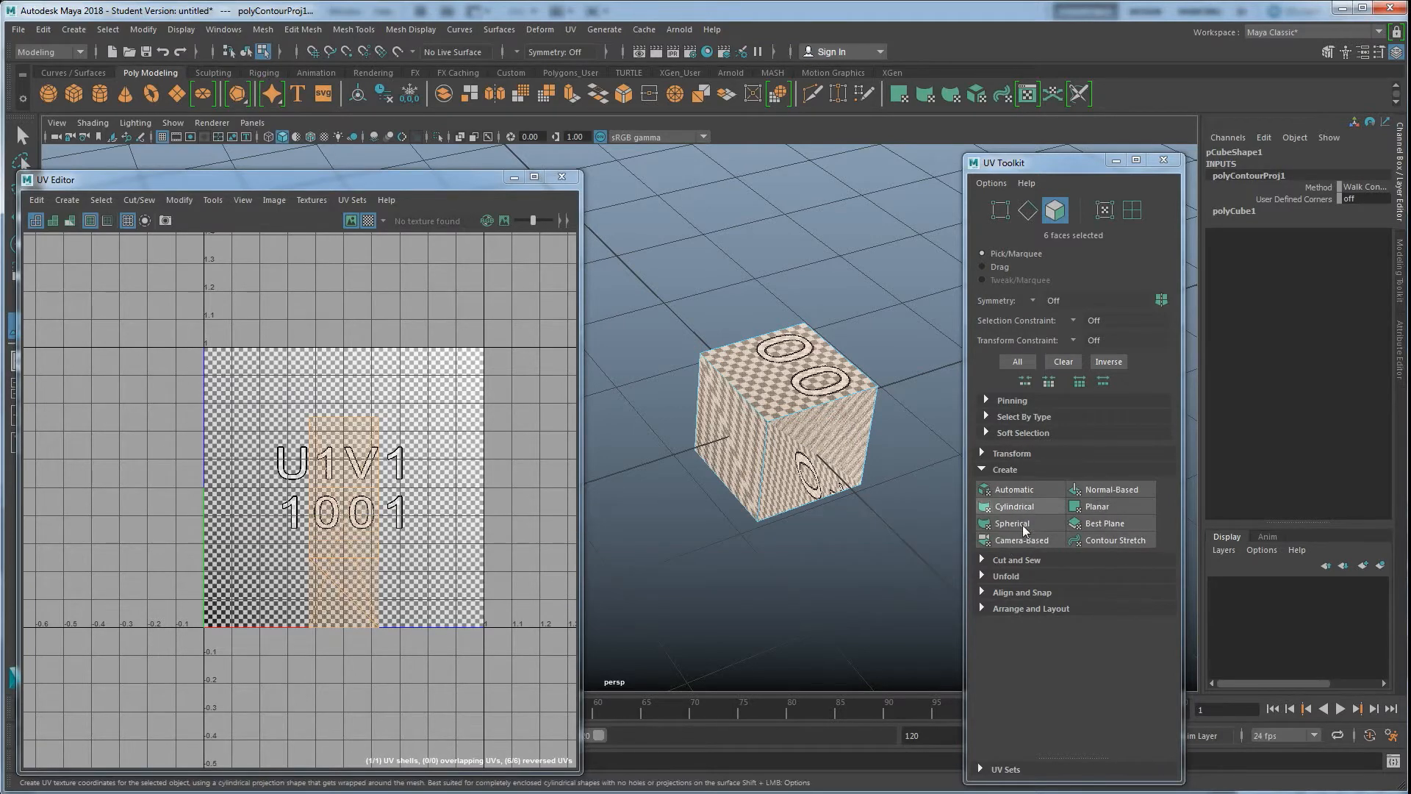
click(362, 220)
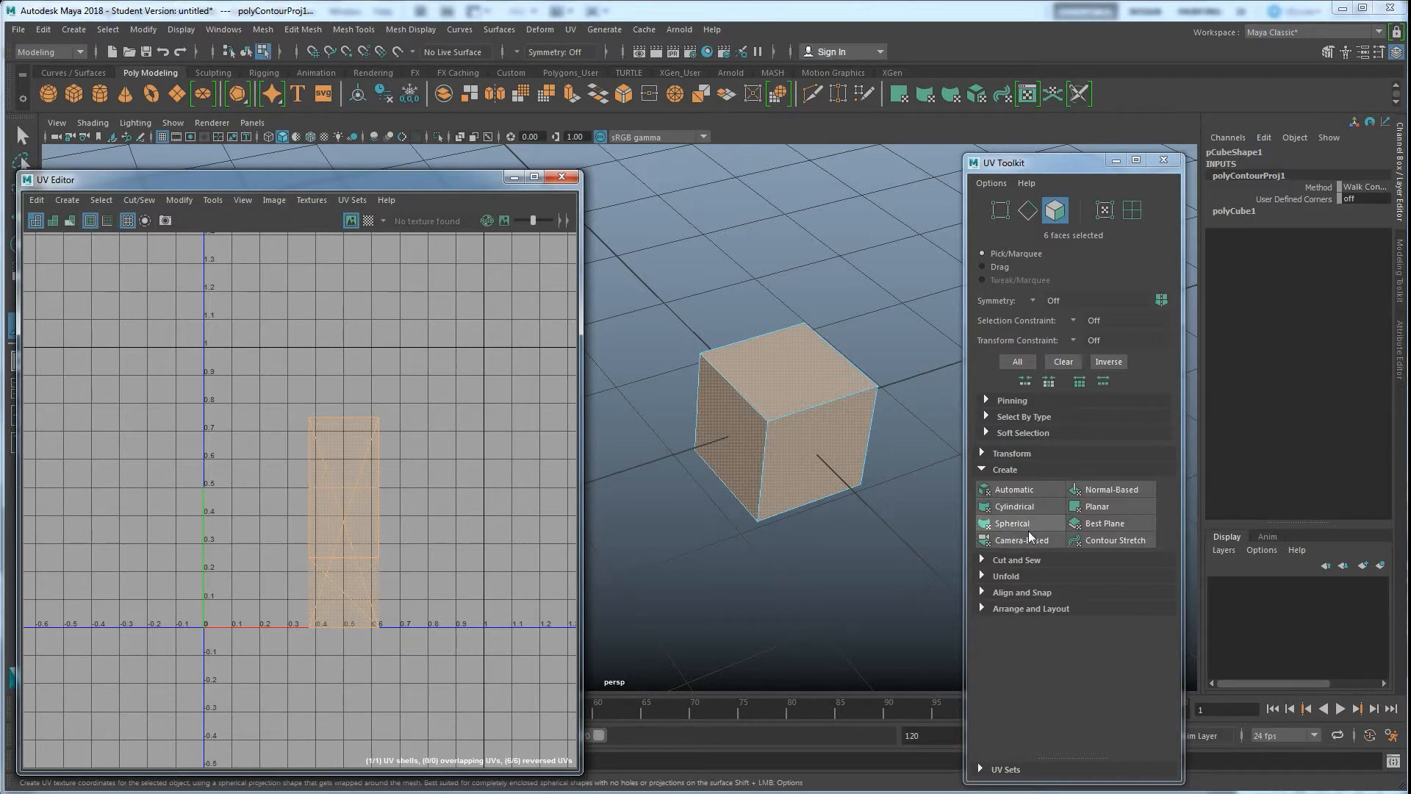
Try an Automatic projection on the cube and undo it back to the Contour Stretch layout
click(1011, 488)
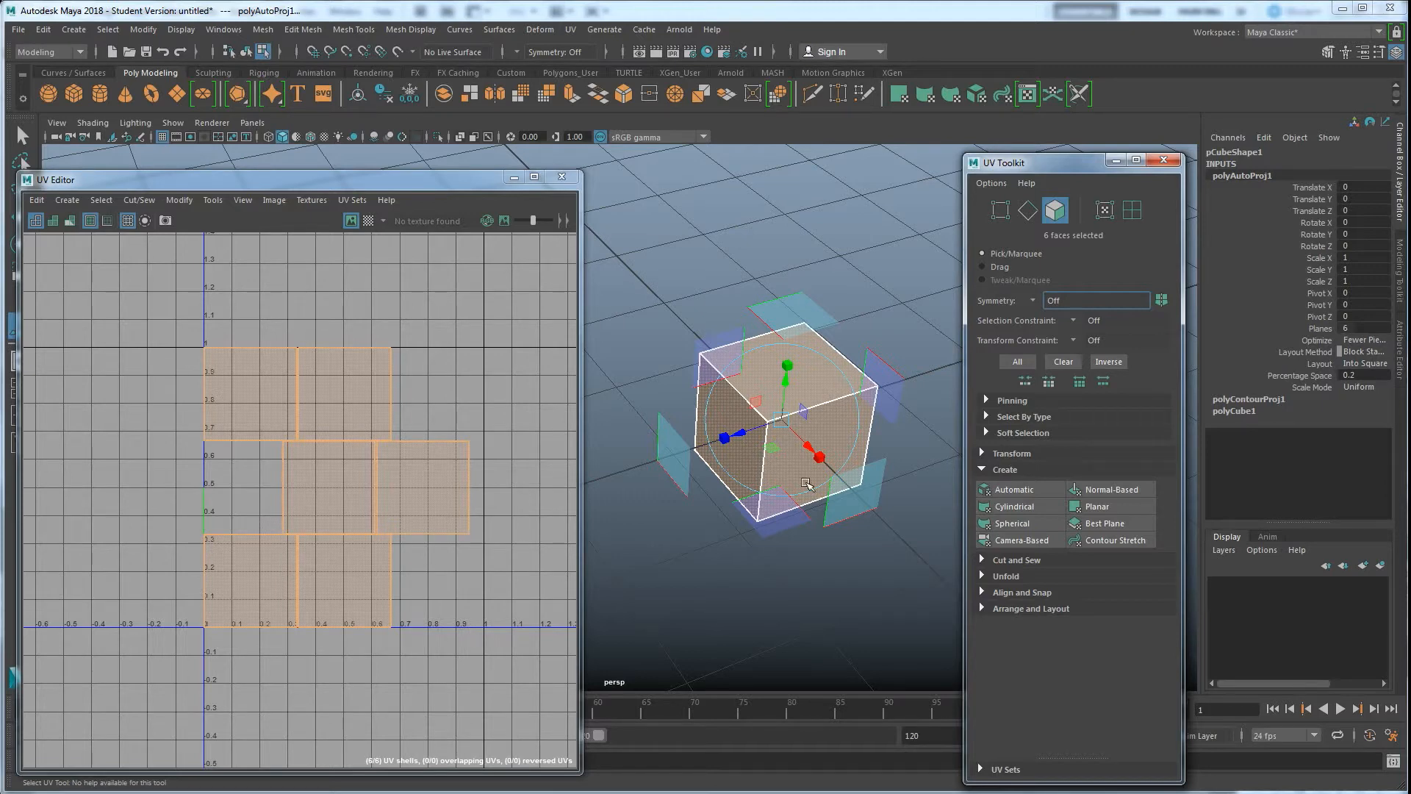
right_drag(258, 385, 258, 346)
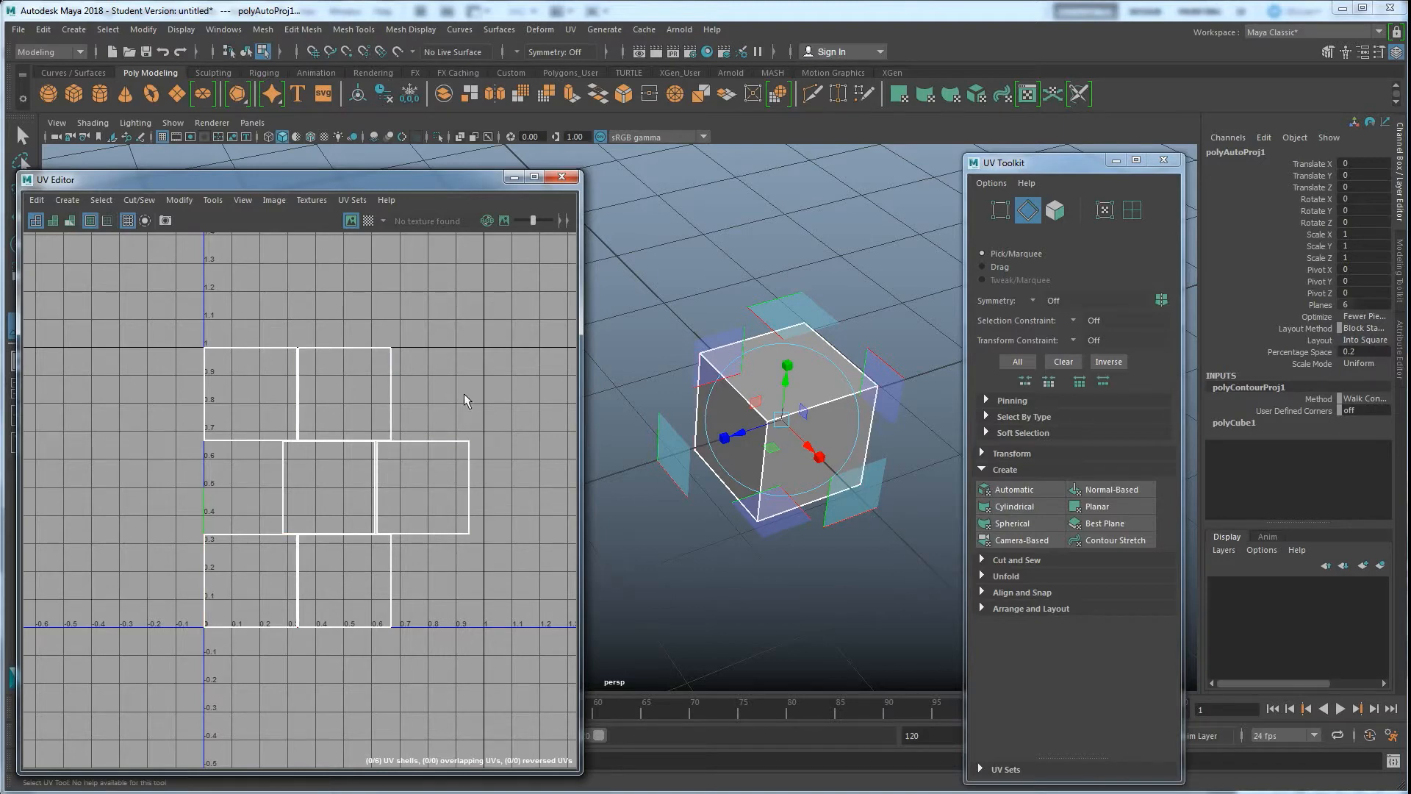
key(ctrl+z)
key(ctrl+z)
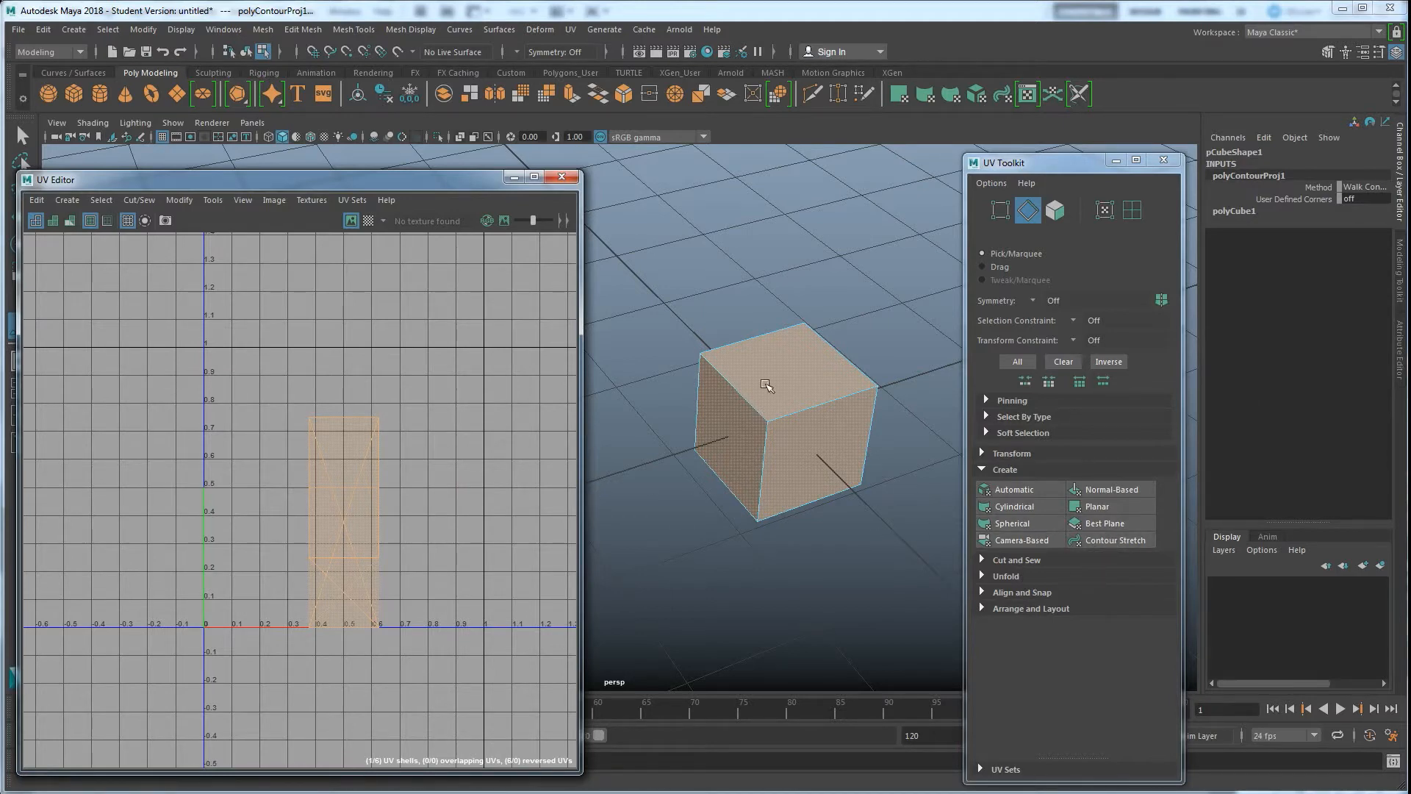
Start the 3D Cut and Sew UV Tool and switch it to edge selection
click(572, 30)
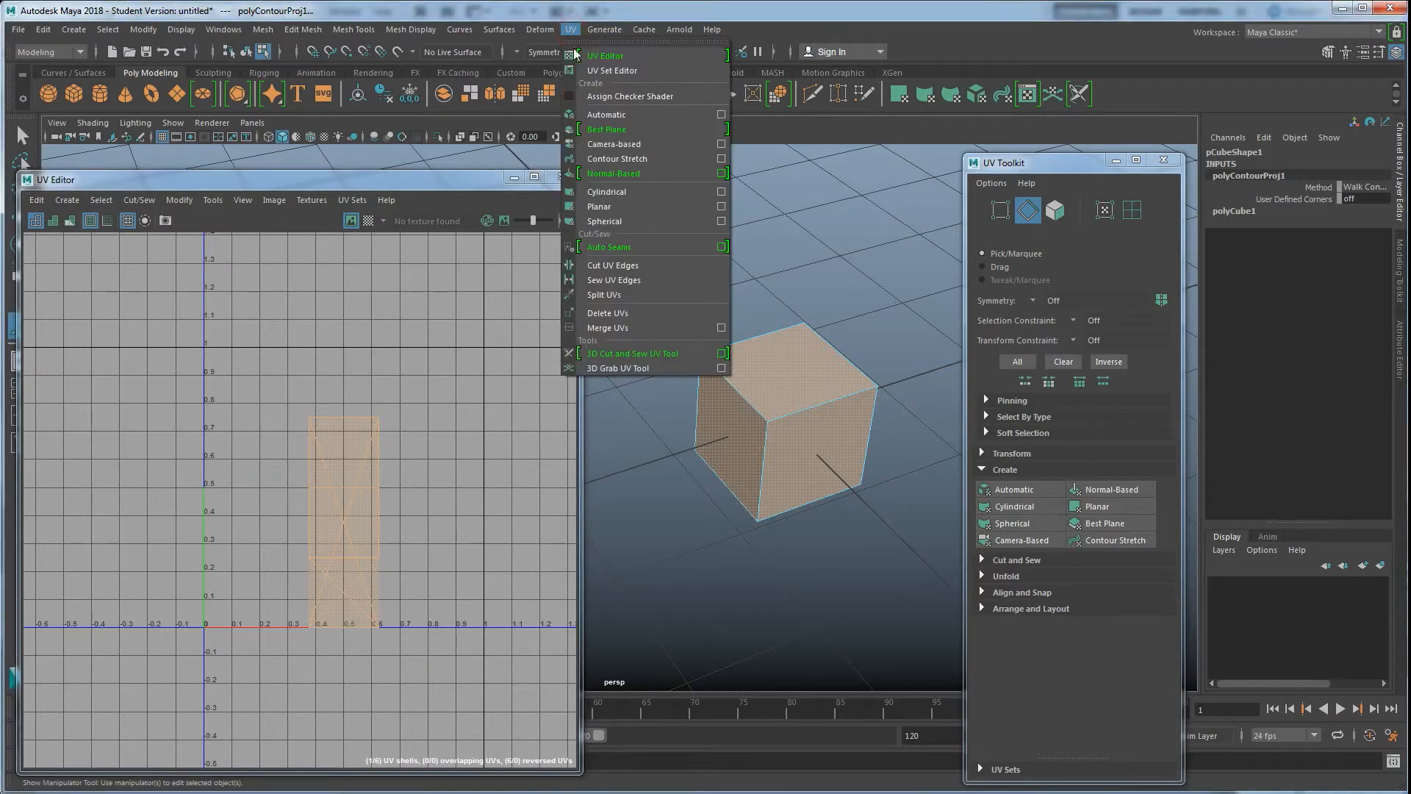
click(628, 351)
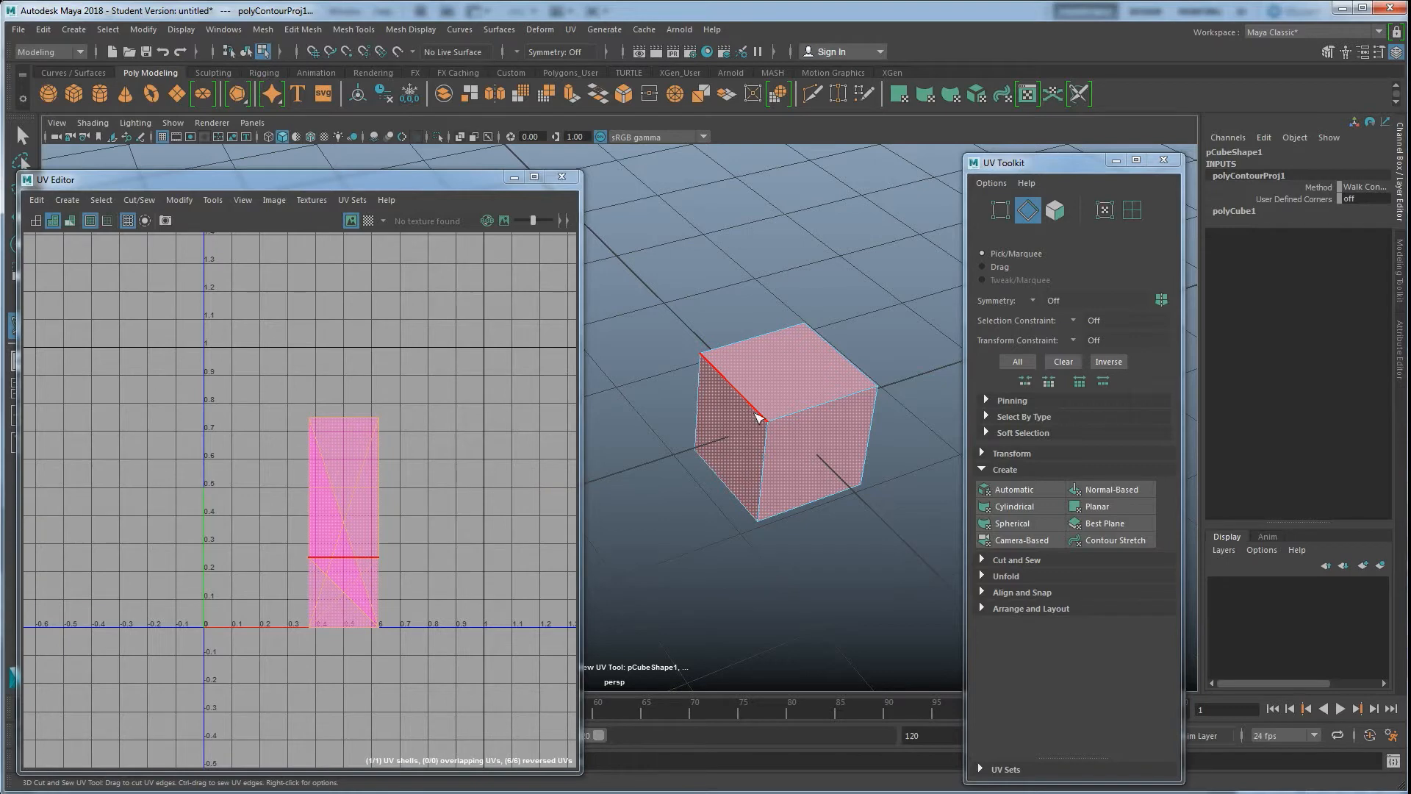
right_click(778, 409)
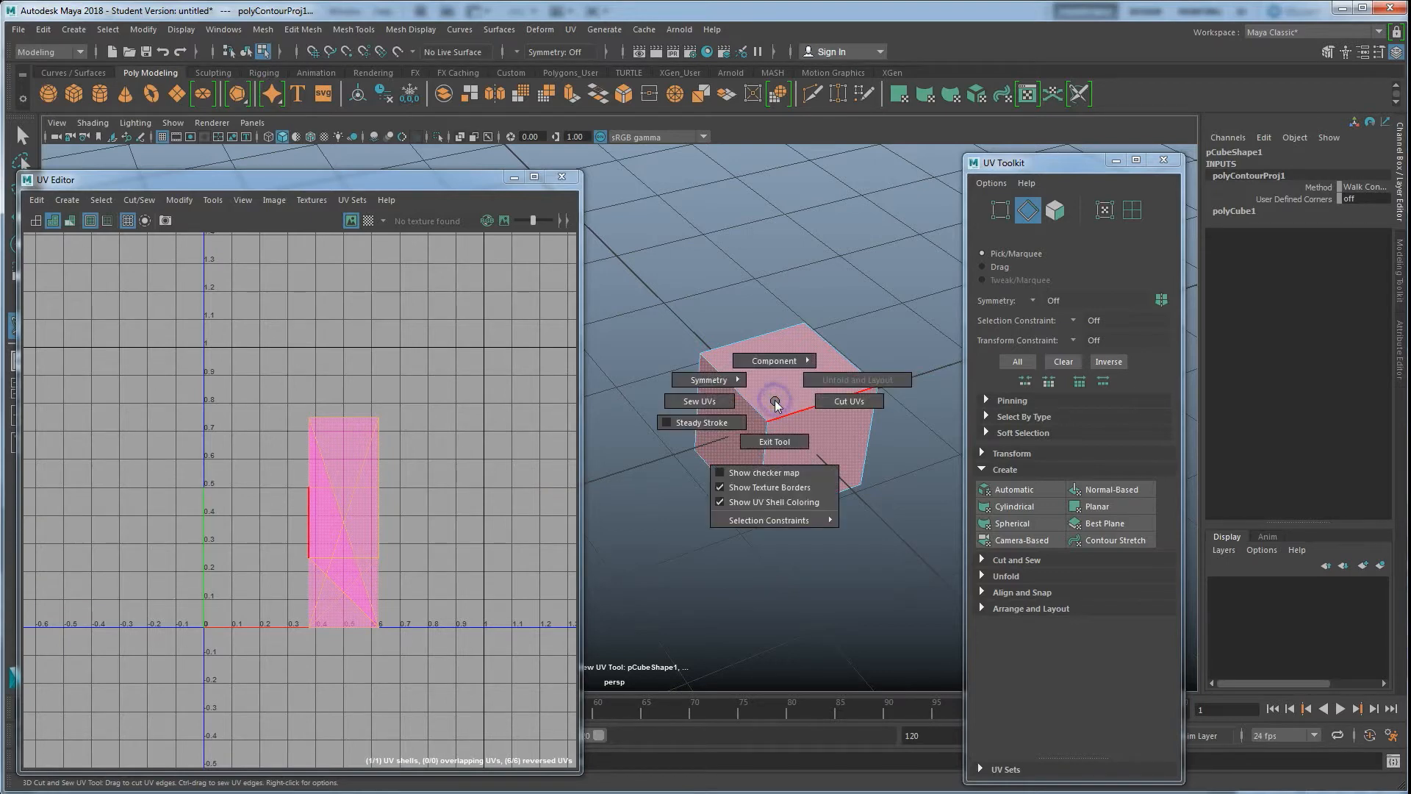
right_click(776, 416)
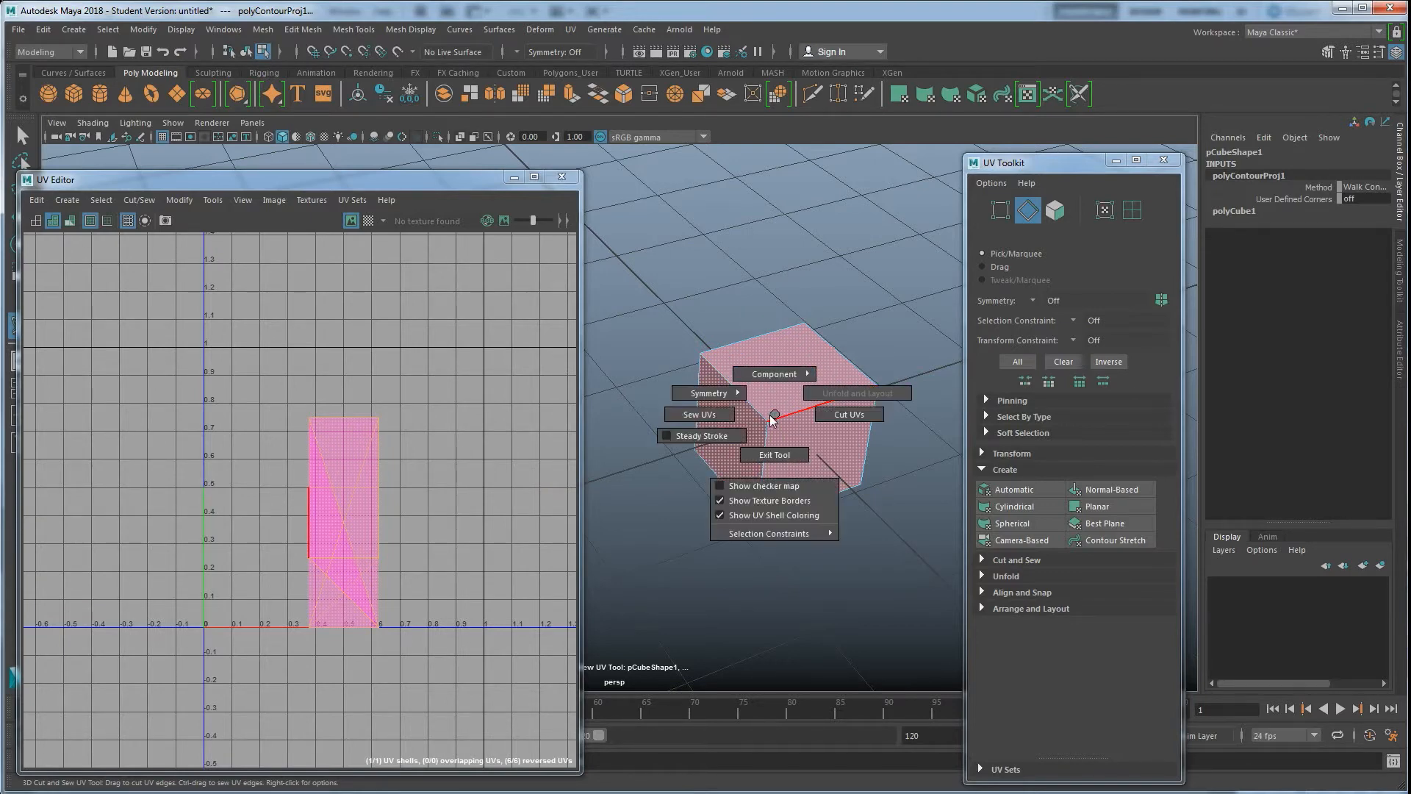
mouse_move(775, 369)
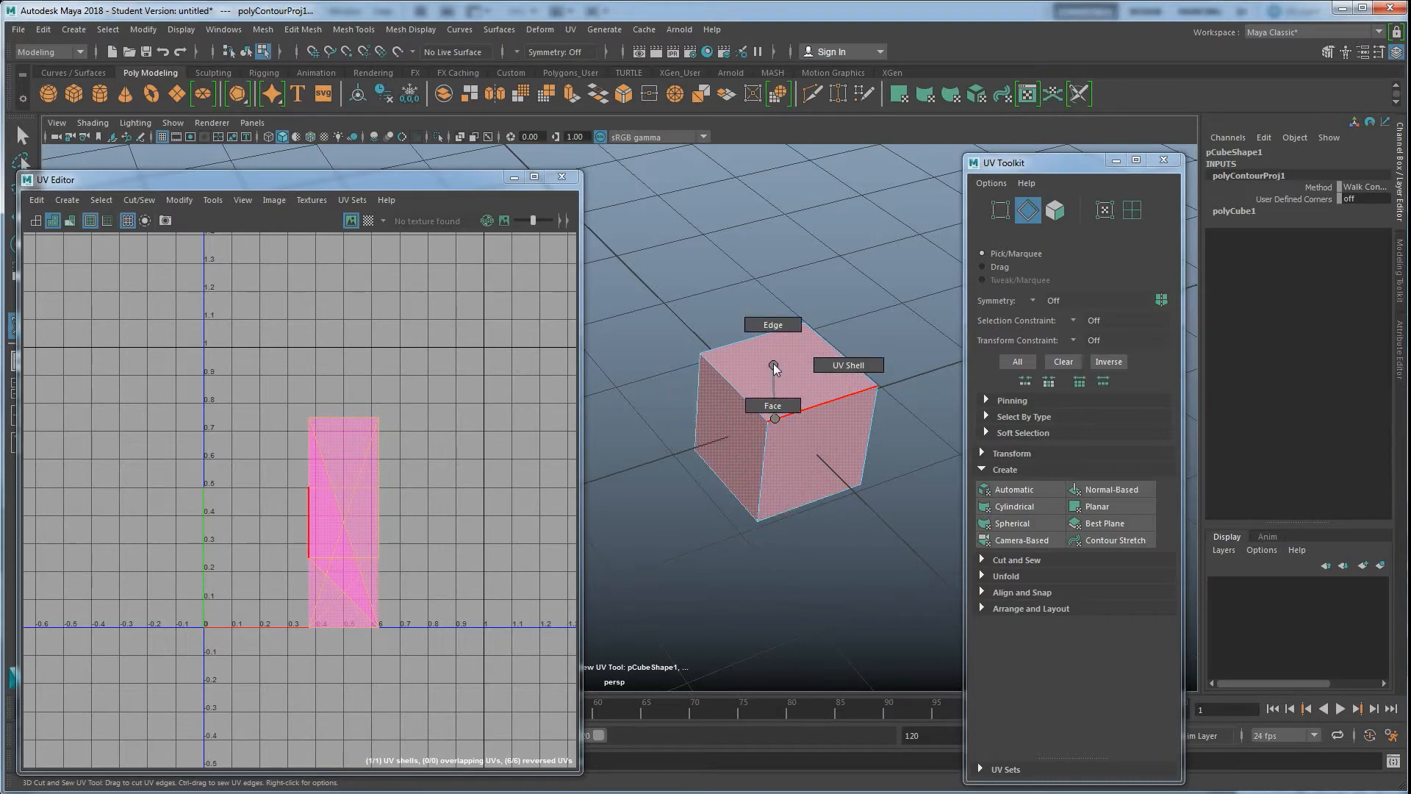
click(774, 324)
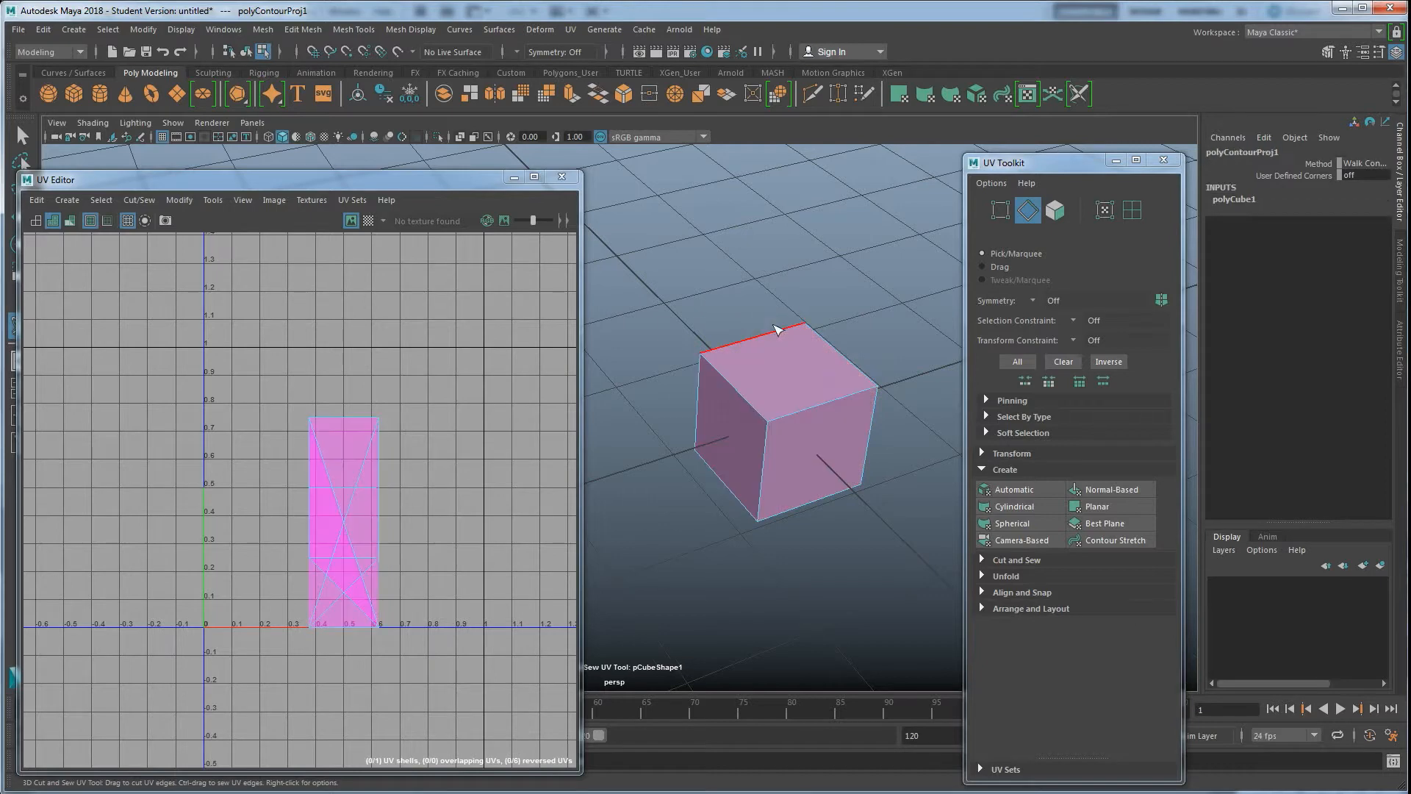
Cut the upper edge of the cube's left face with the 3D Cut and Sew UV Tool
click(738, 397)
click(741, 399)
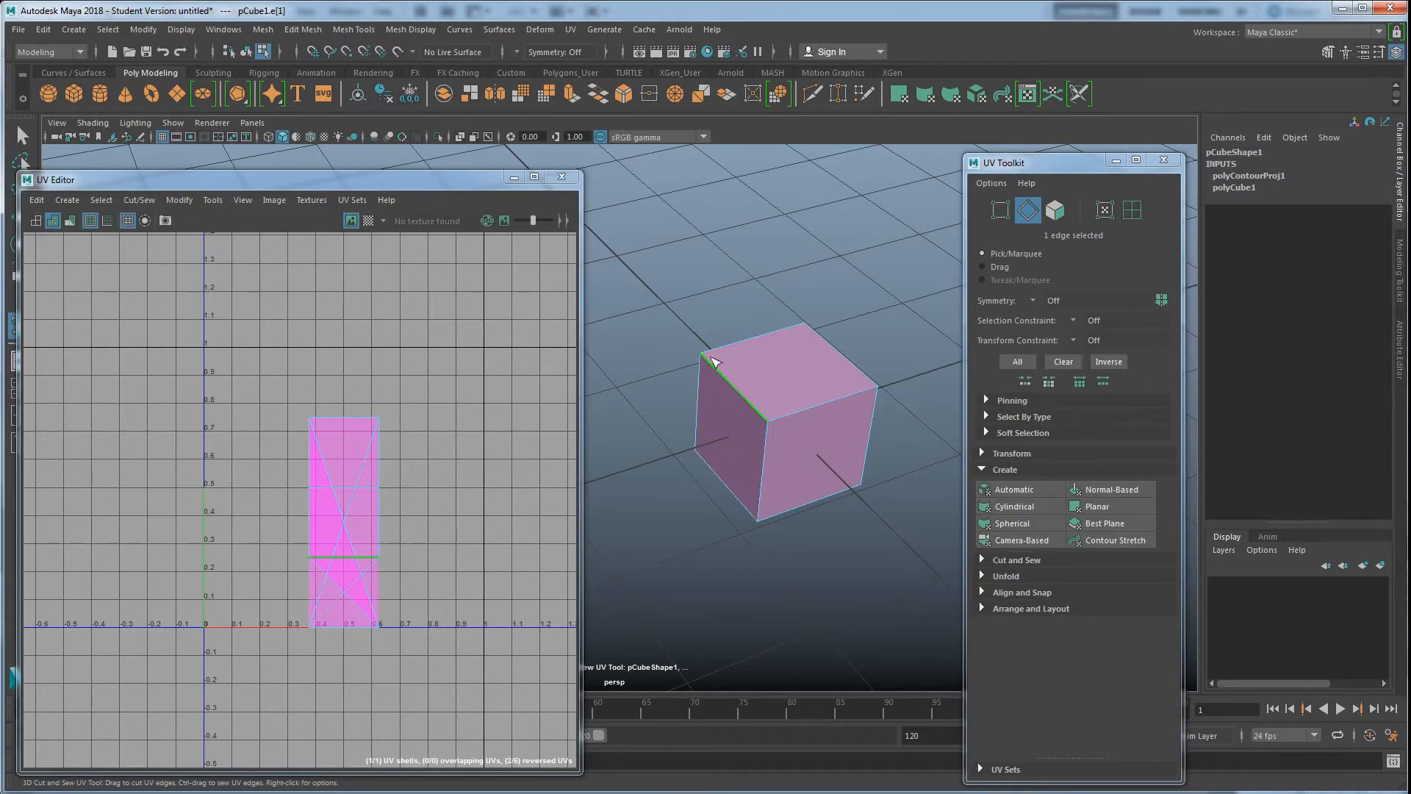
click(738, 395)
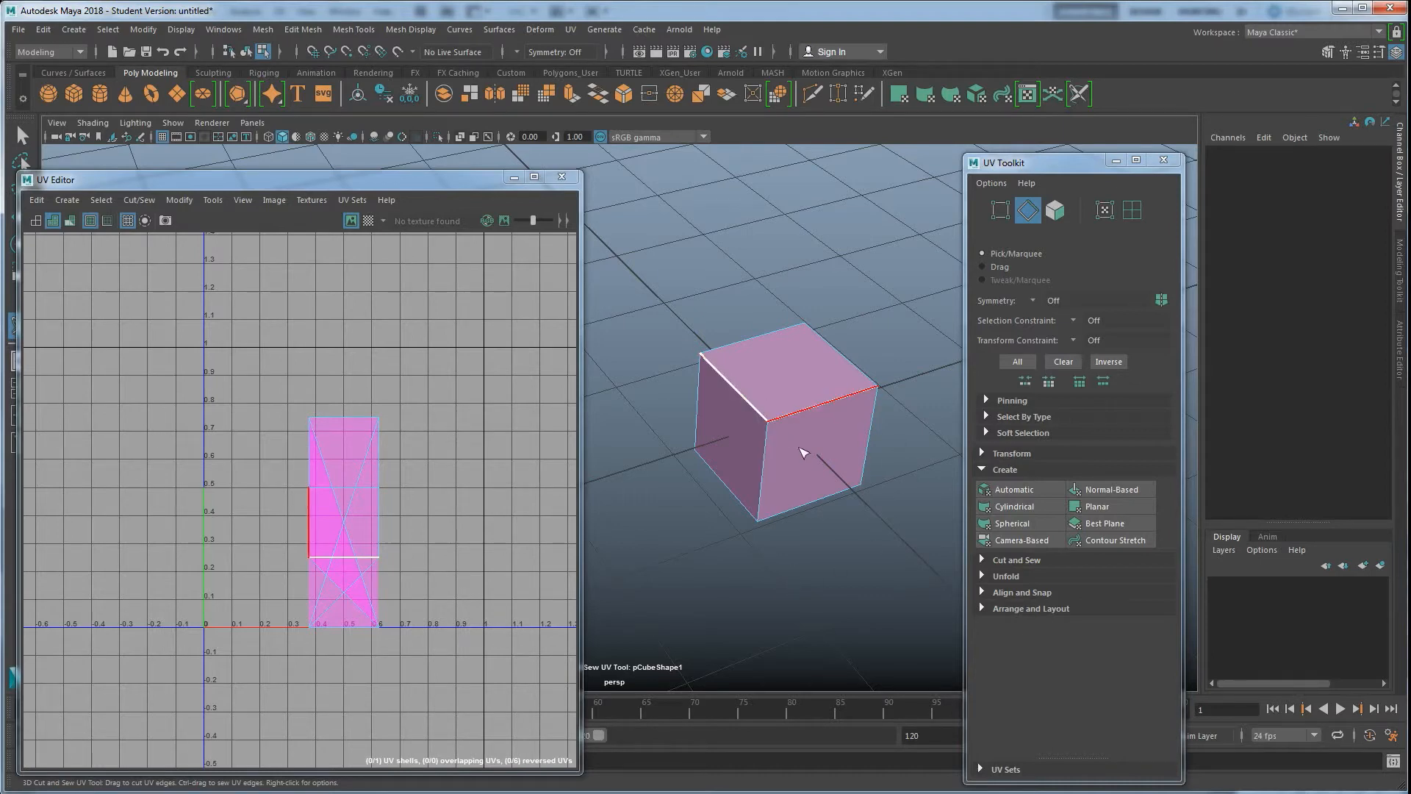
Cut further seams along the cube's top edge, front corner edge and bottom edge
click(787, 414)
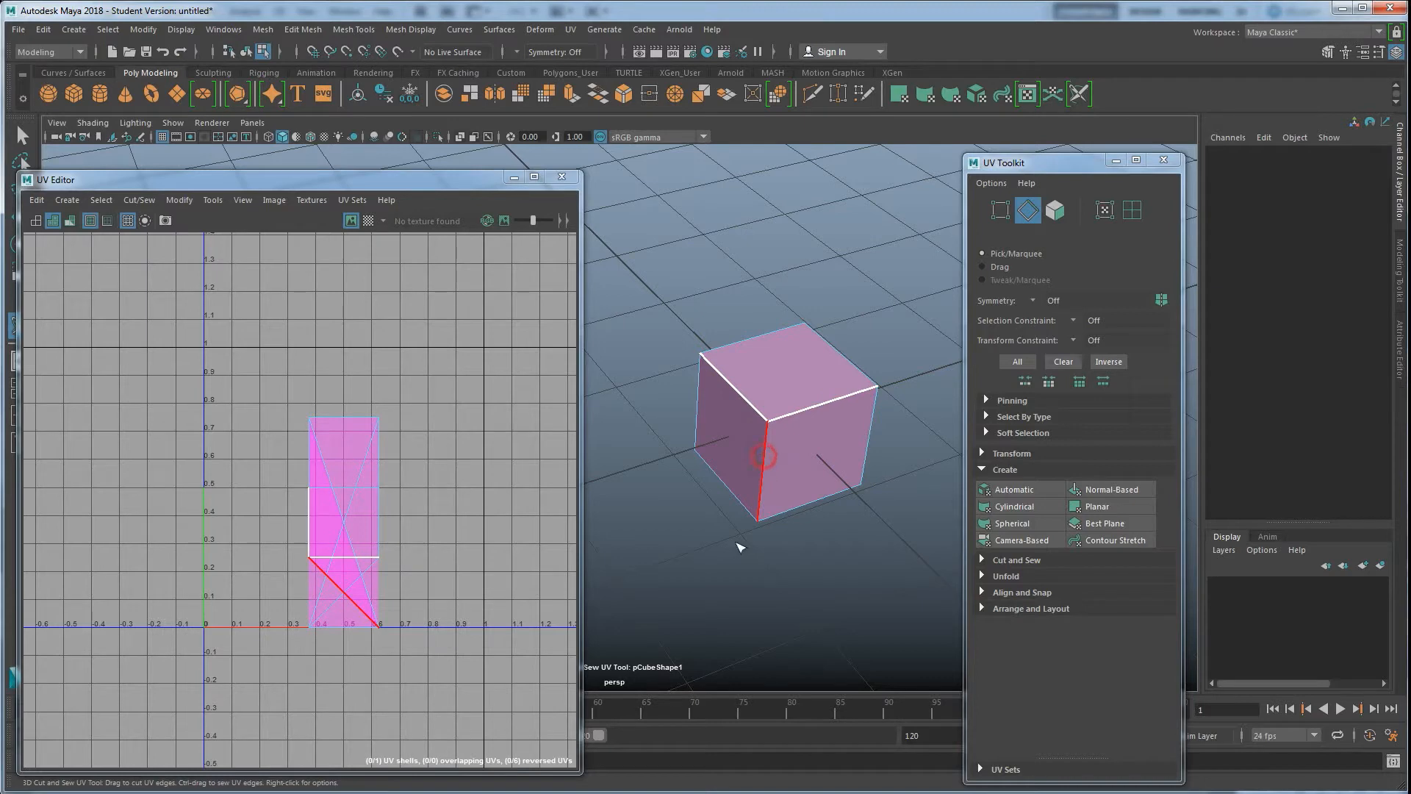
click(759, 485)
alt+drag(785, 507, 756, 493)
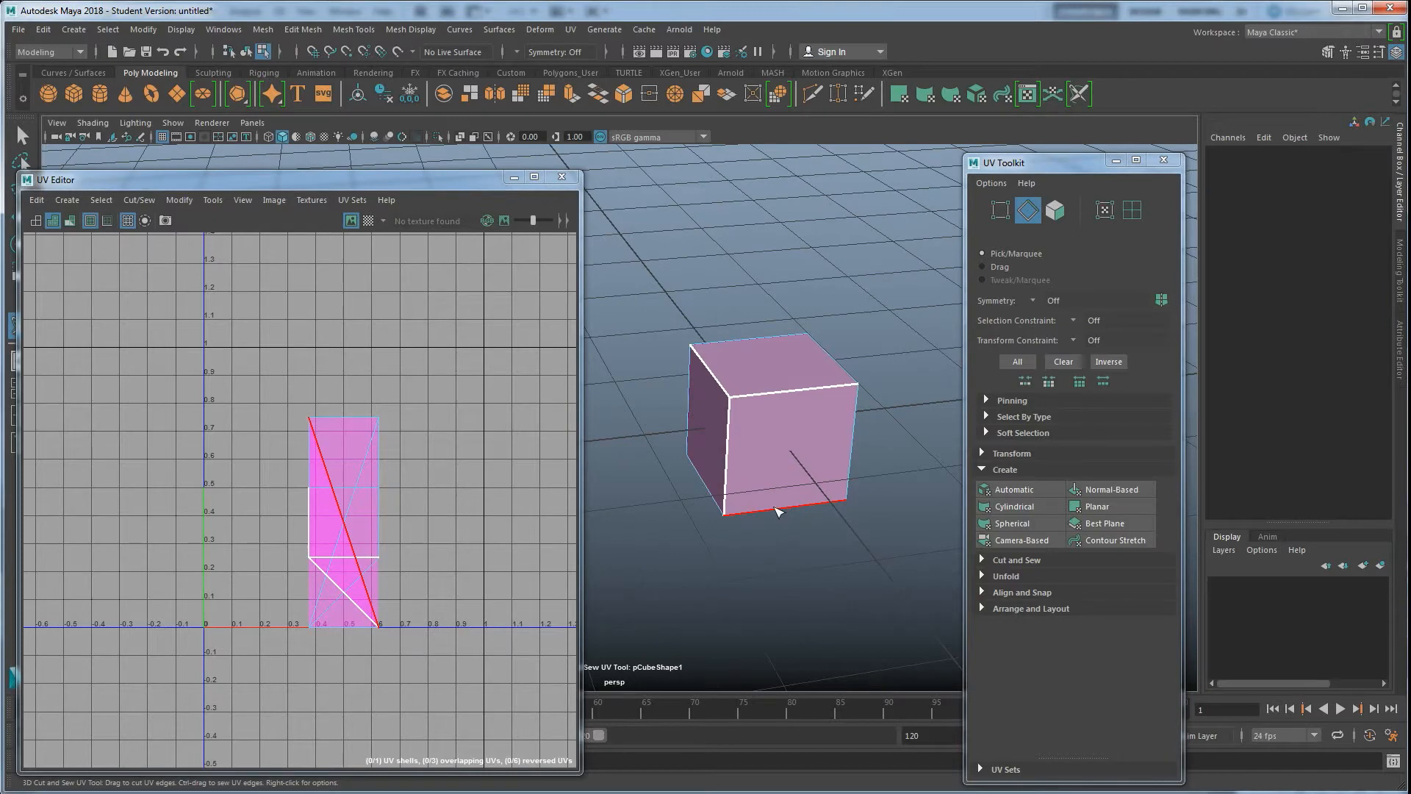
click(779, 513)
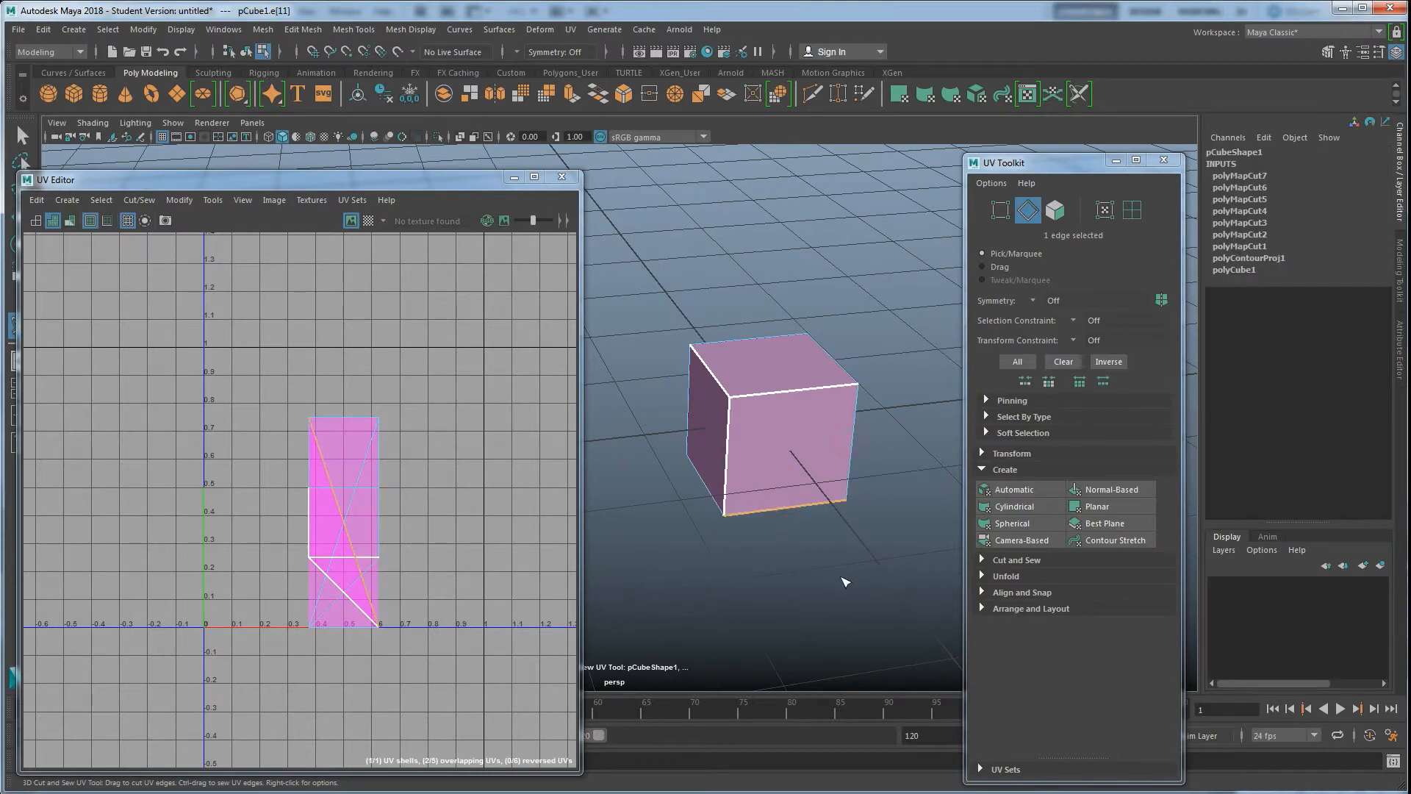
Orbit the cube and cut the front face's right corner edge and bottom edge with the 3D Cut and Sew UV Tool
alt+drag(844, 570, 851, 482)
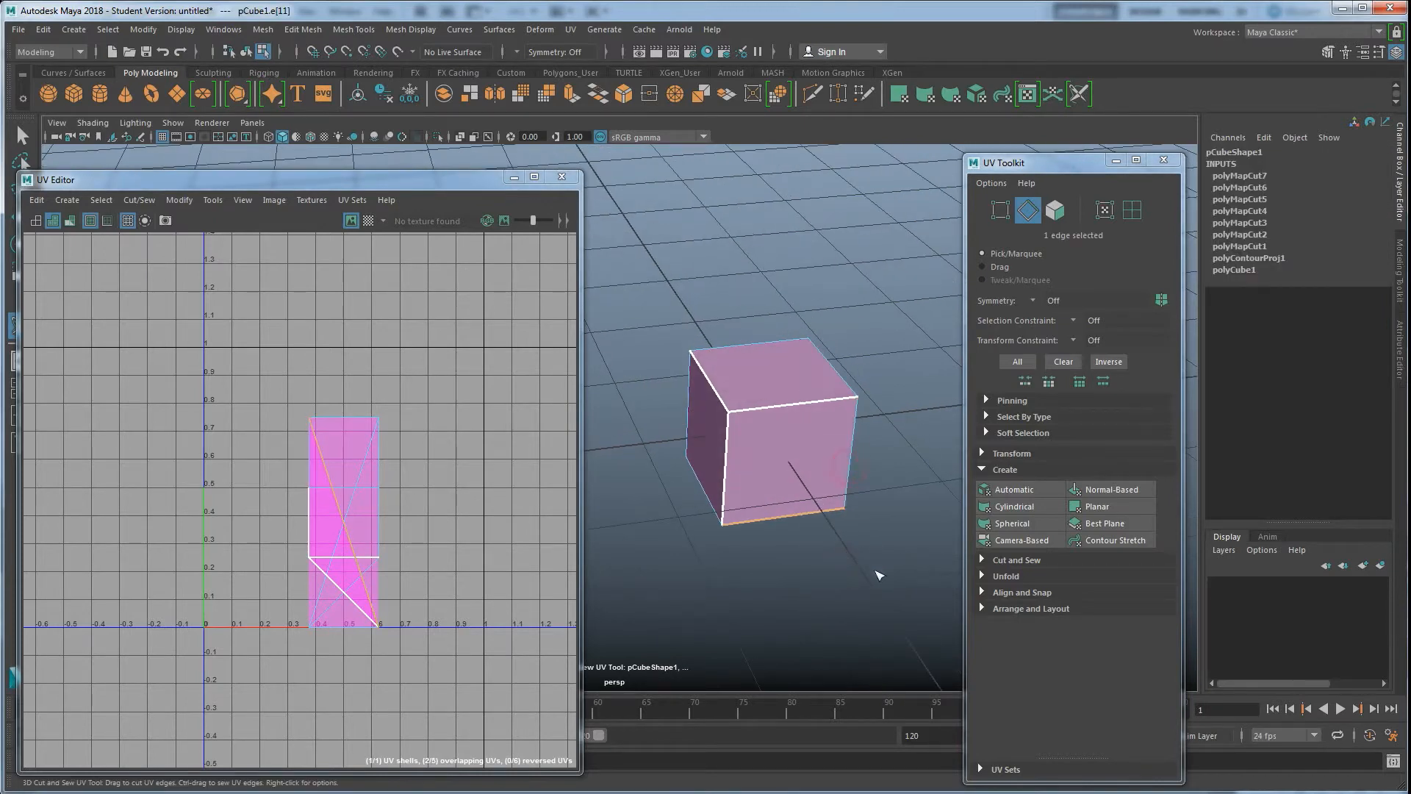
alt+drag(879, 575, 887, 588)
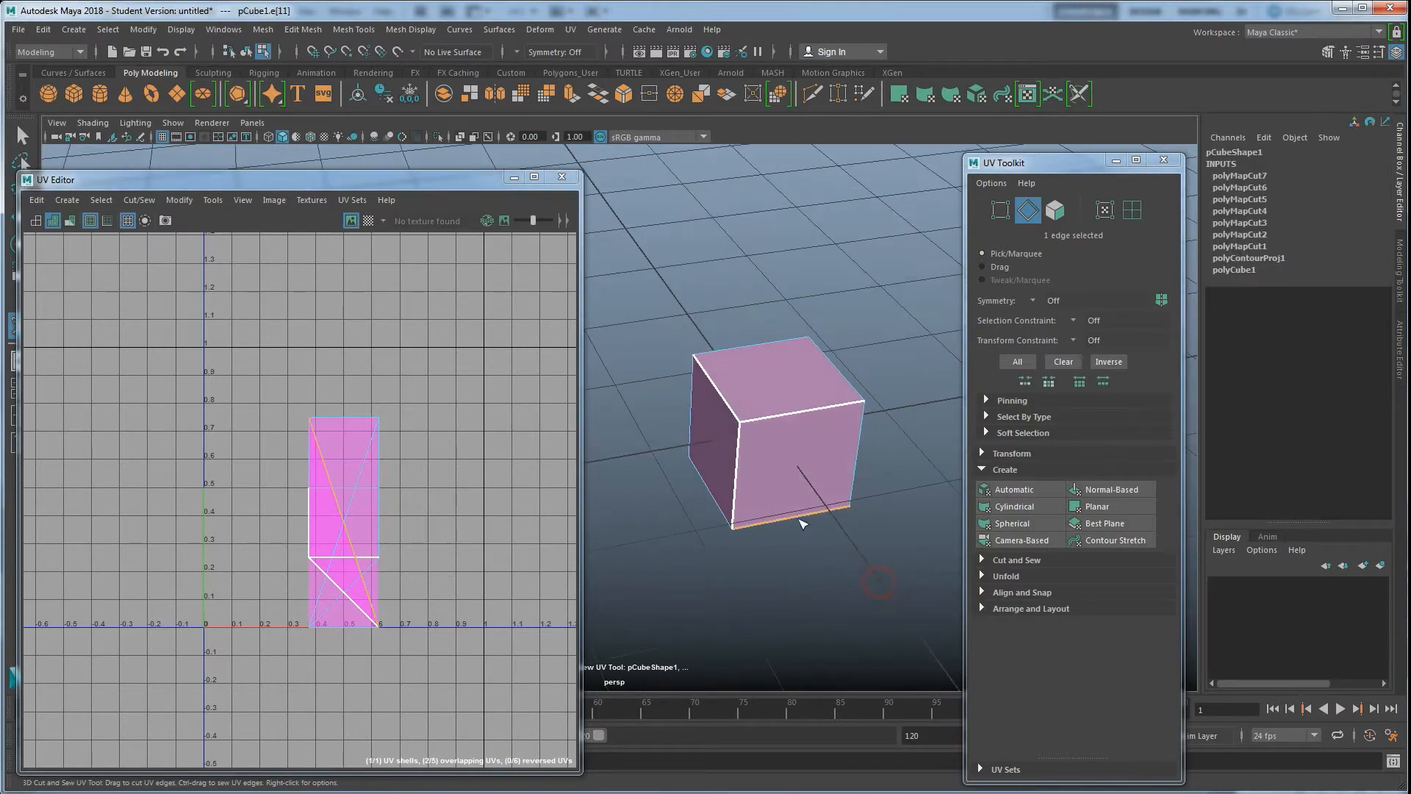
click(855, 462)
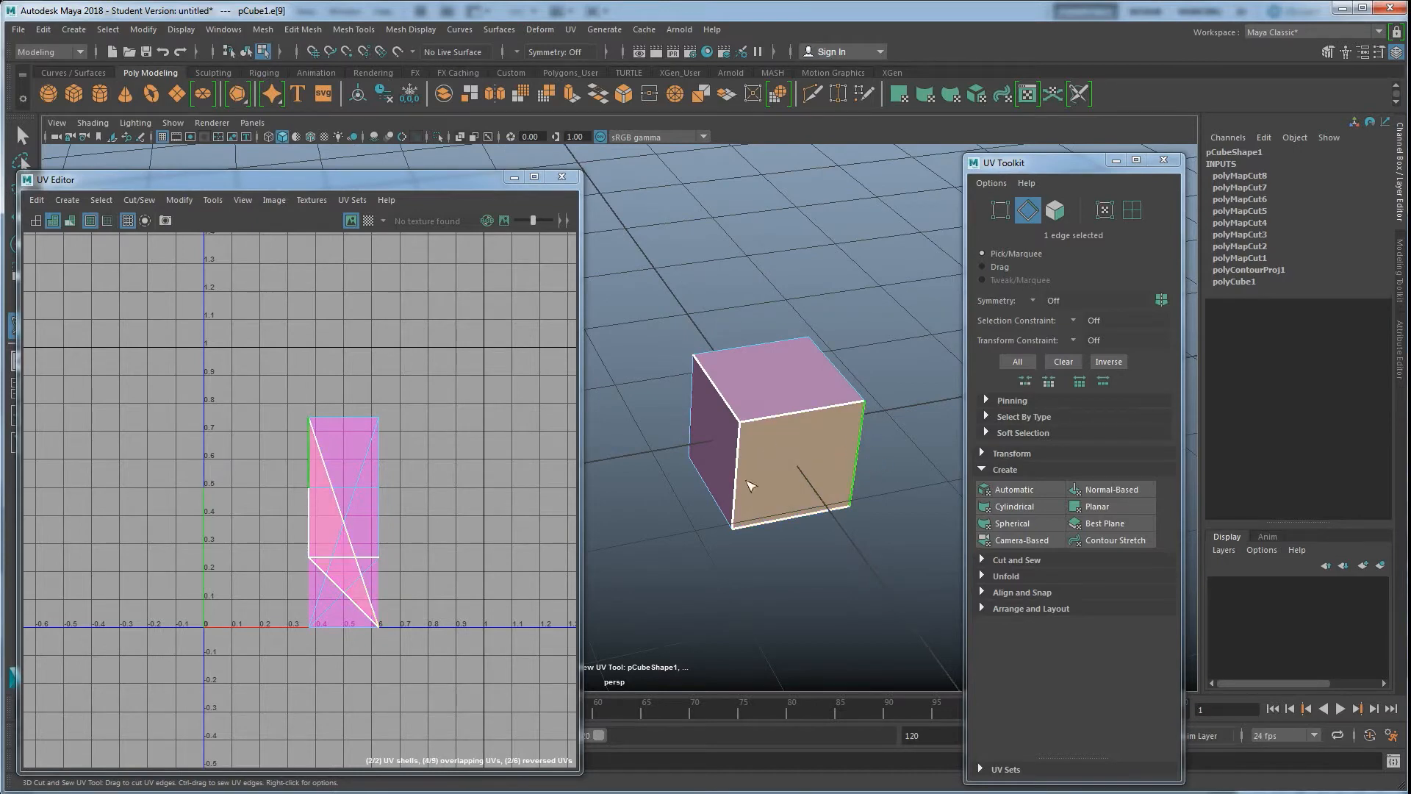
alt+drag(816, 478, 844, 504)
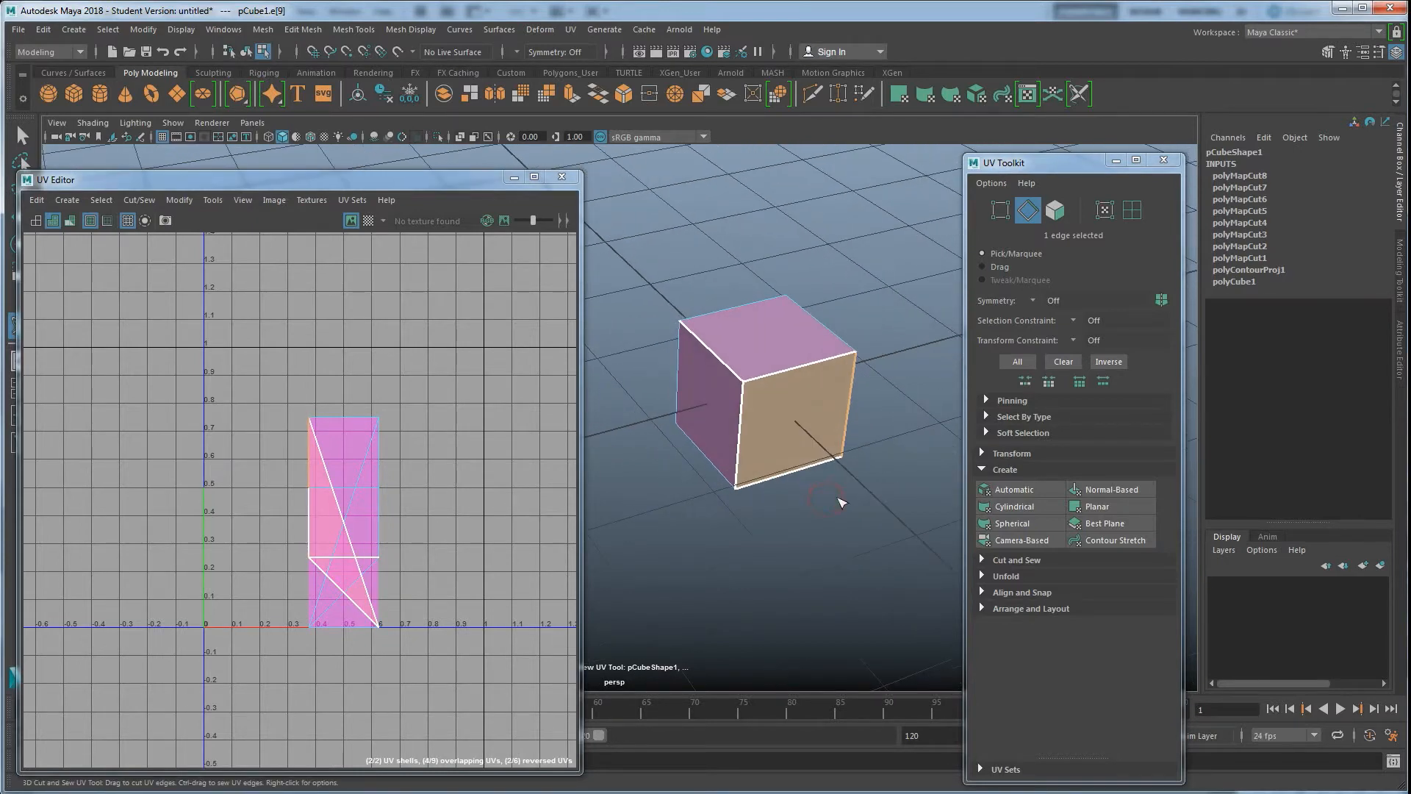
click(779, 477)
Toggle the shaded UV shell display on and off to check the new shells
click(52, 221)
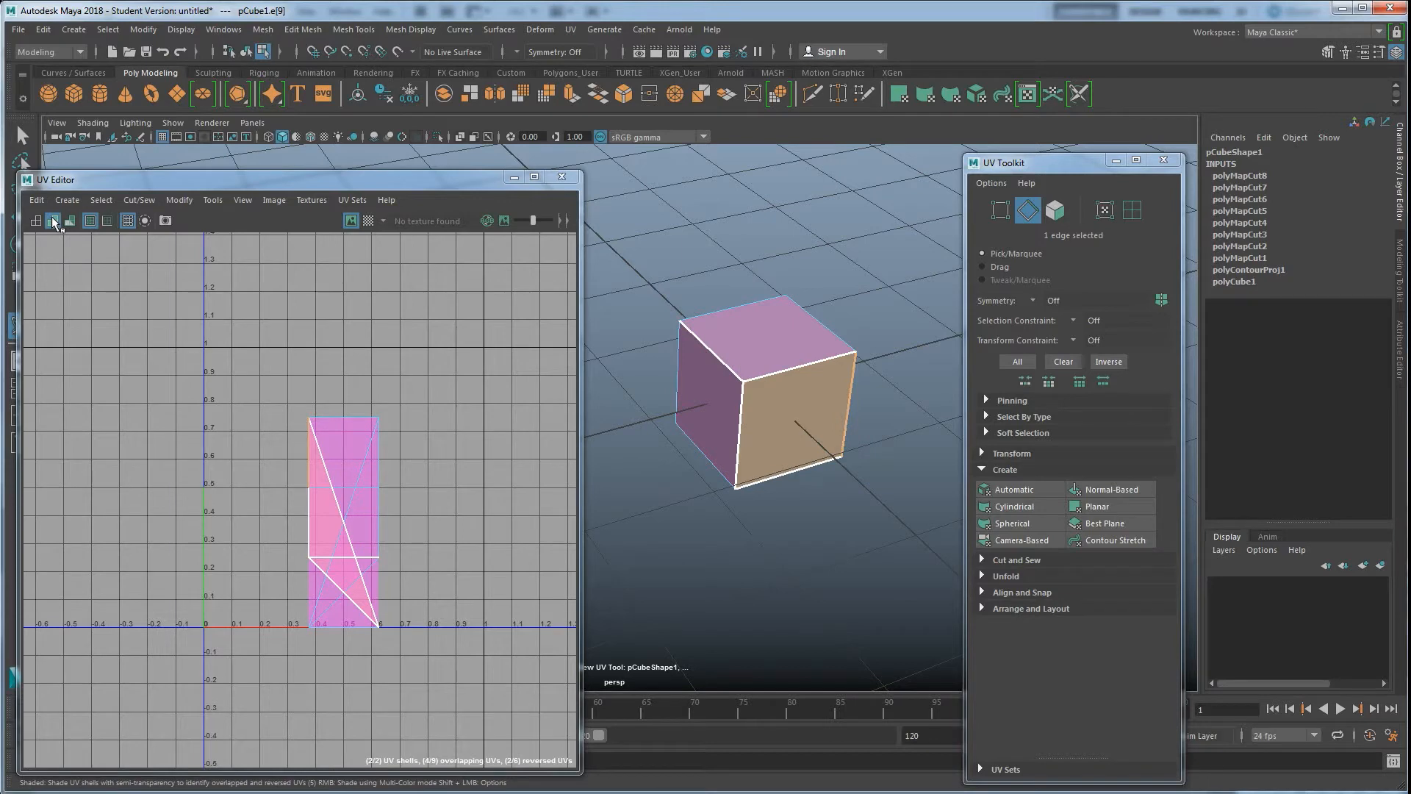
click(53, 221)
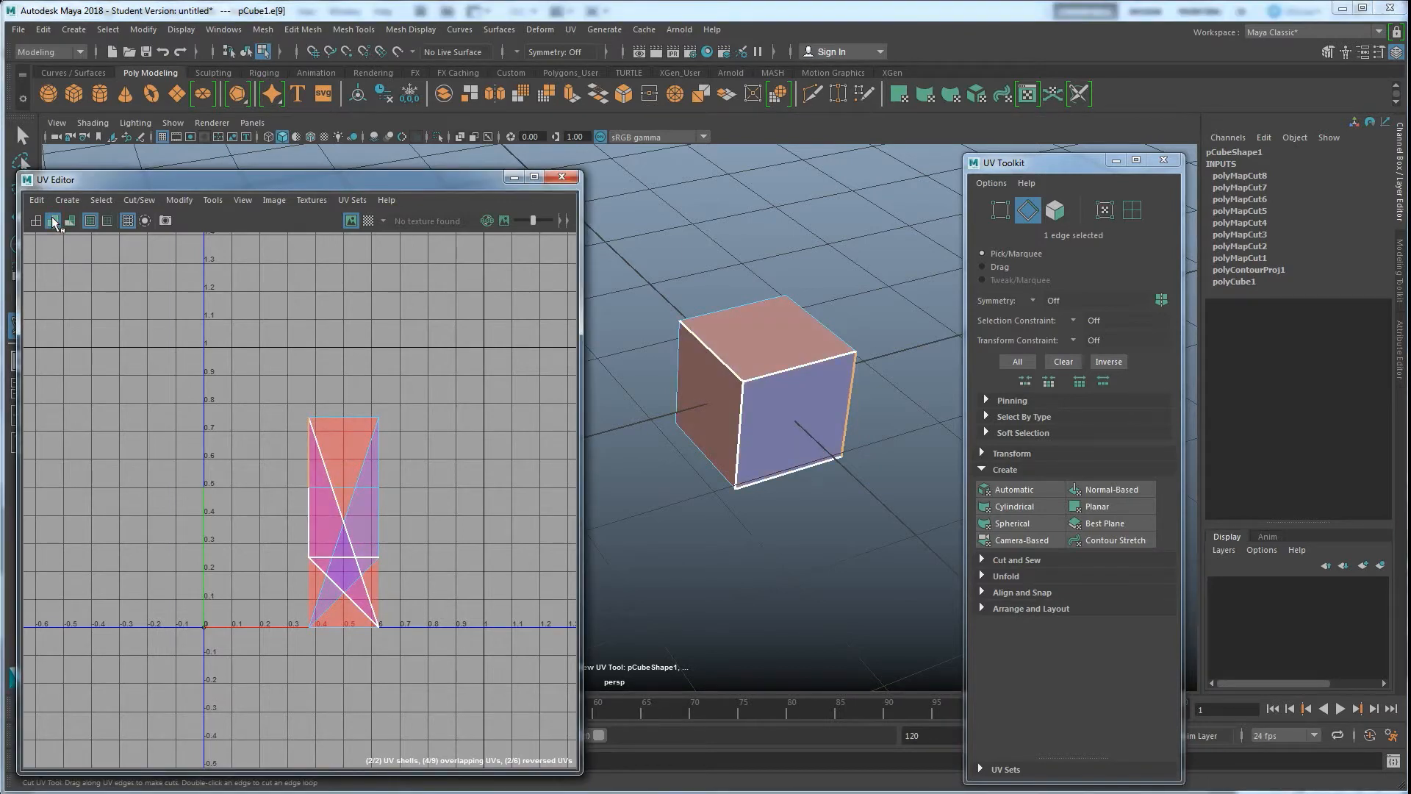
click(52, 222)
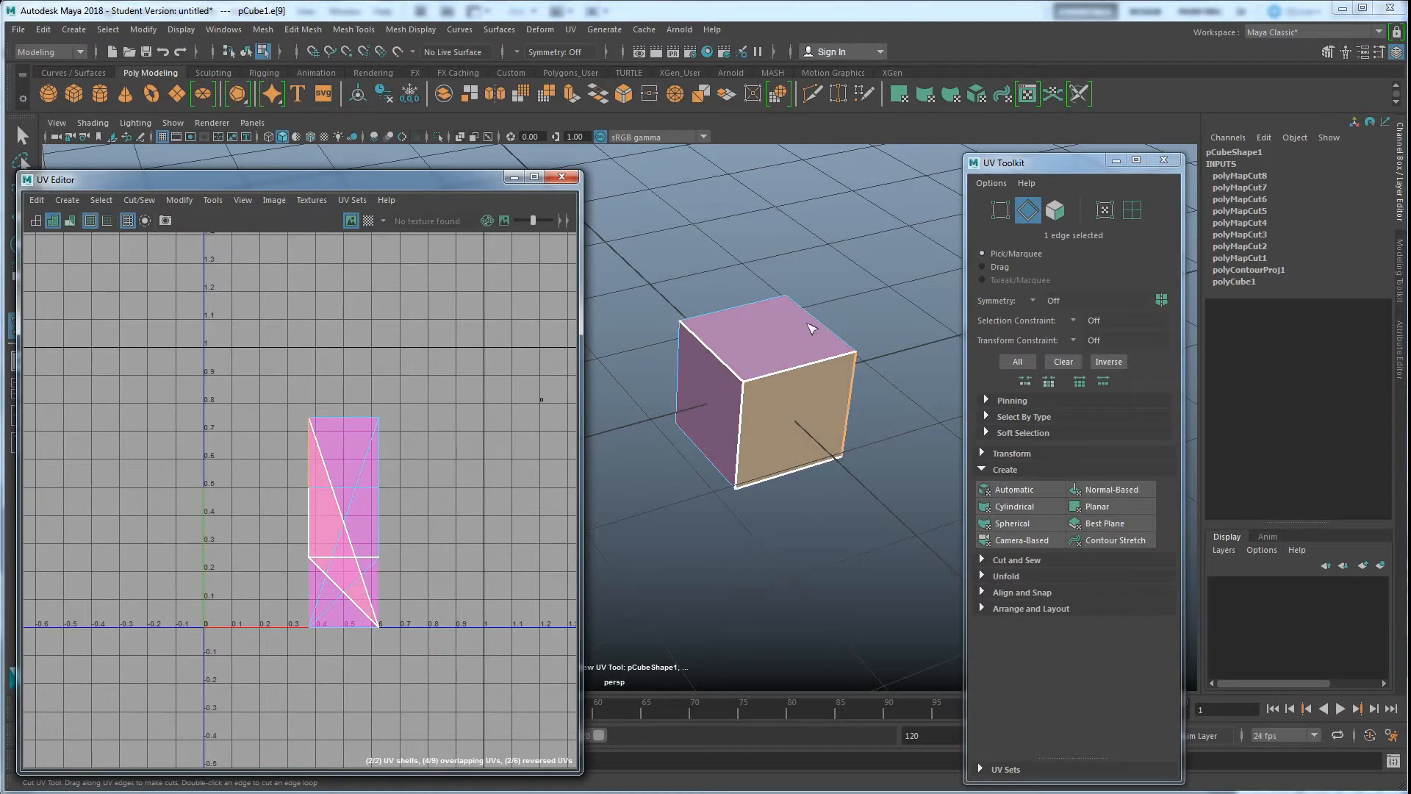
Orbit around the cube with shaded UV shells displayed to inspect which edges are already cut
alt+drag(789, 319, 738, 352)
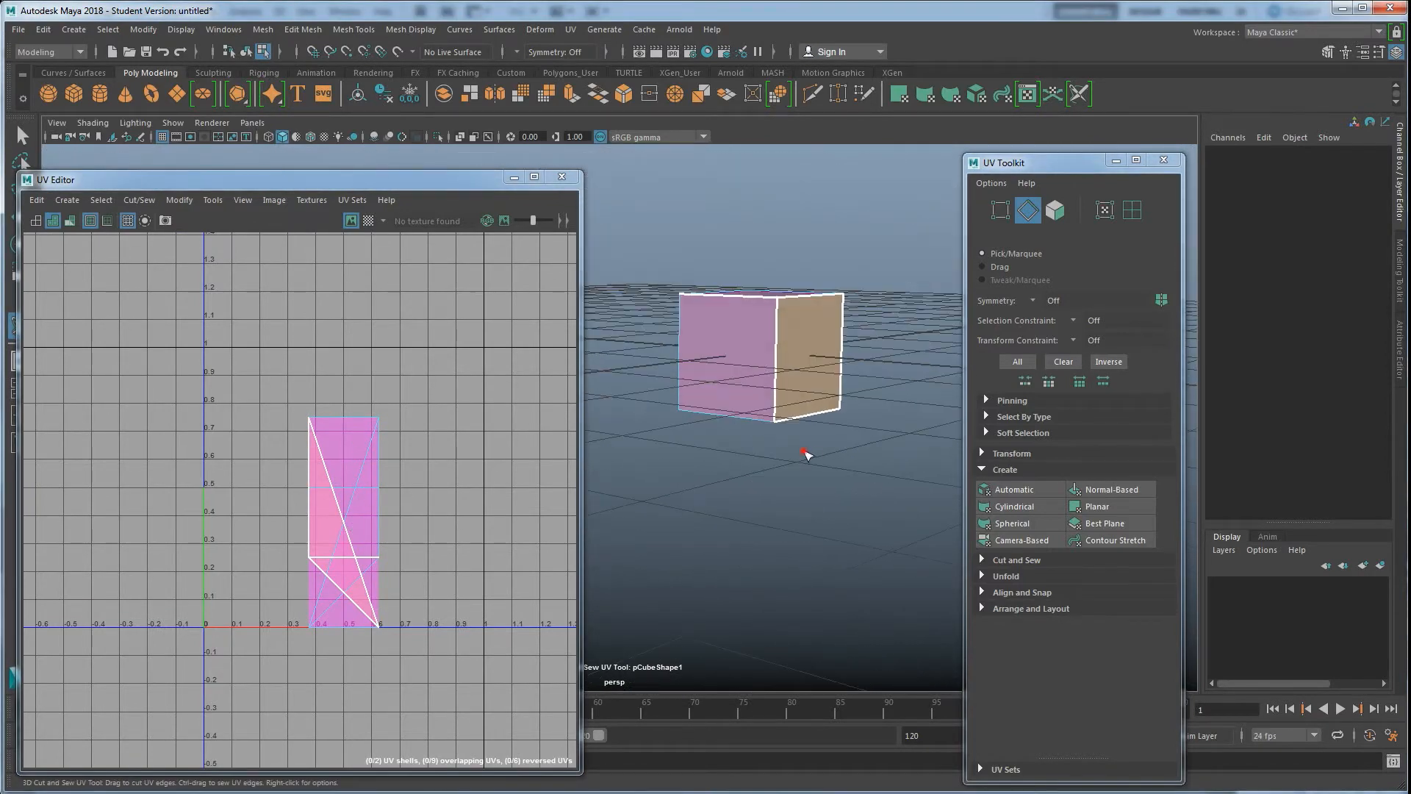
alt+drag(806, 454, 780, 397)
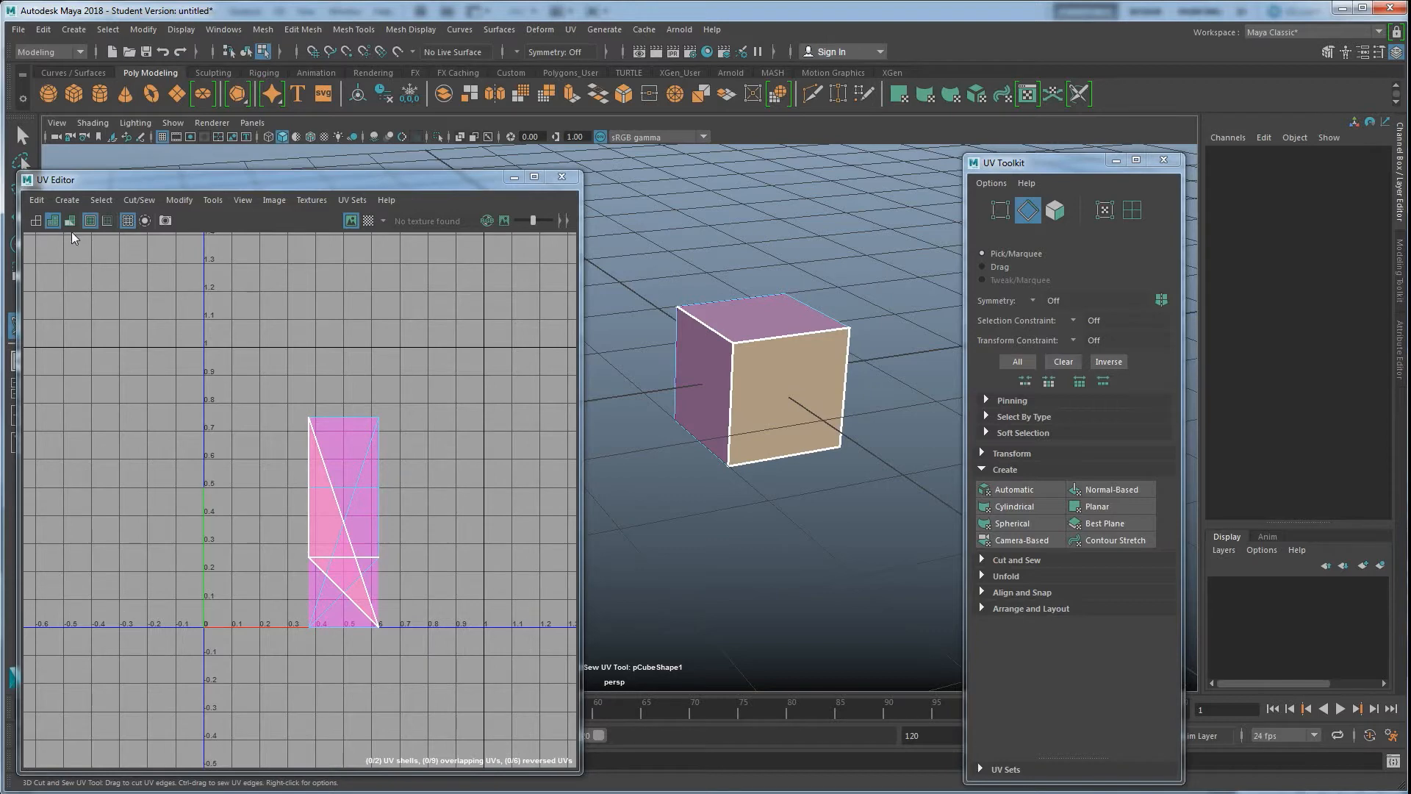
click(52, 221)
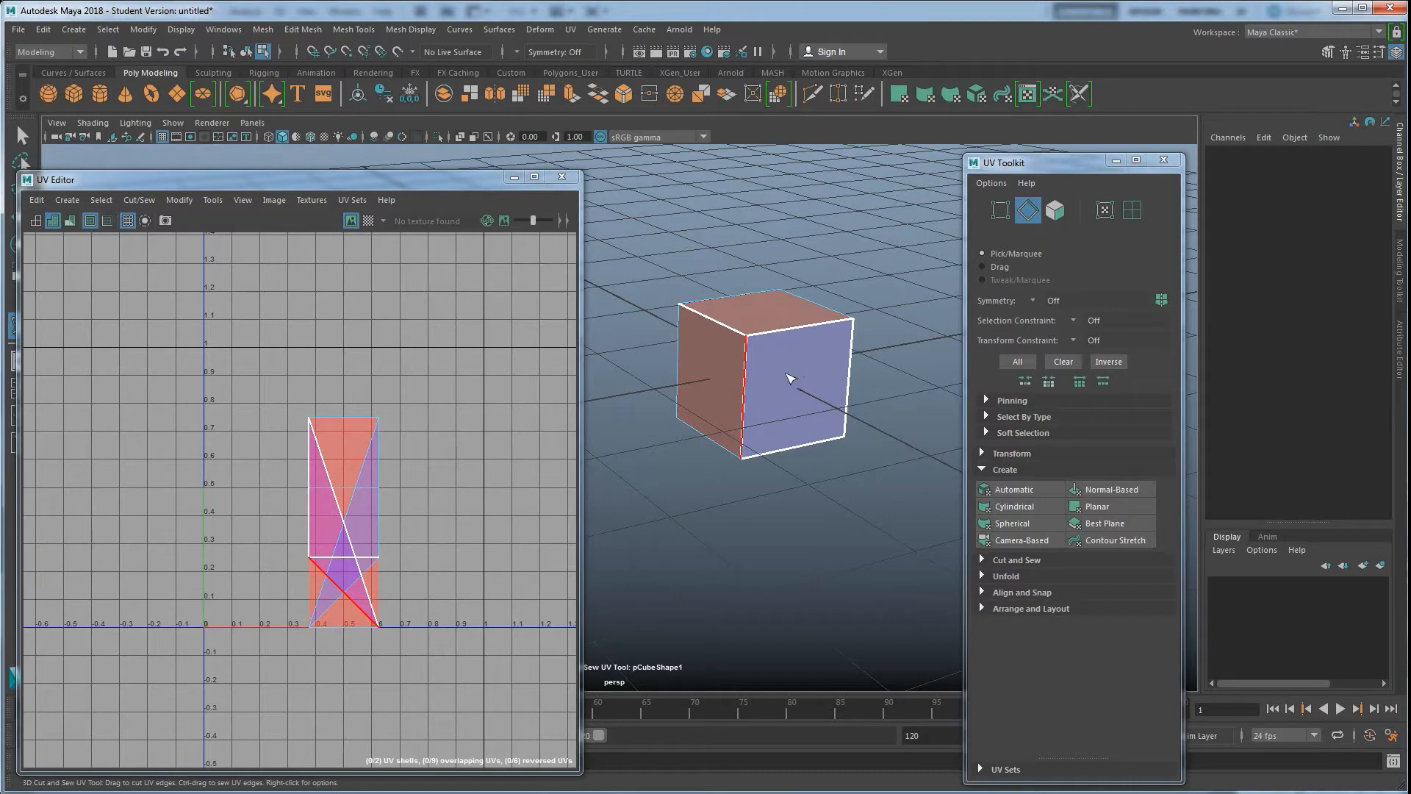
alt+drag(798, 382, 799, 412)
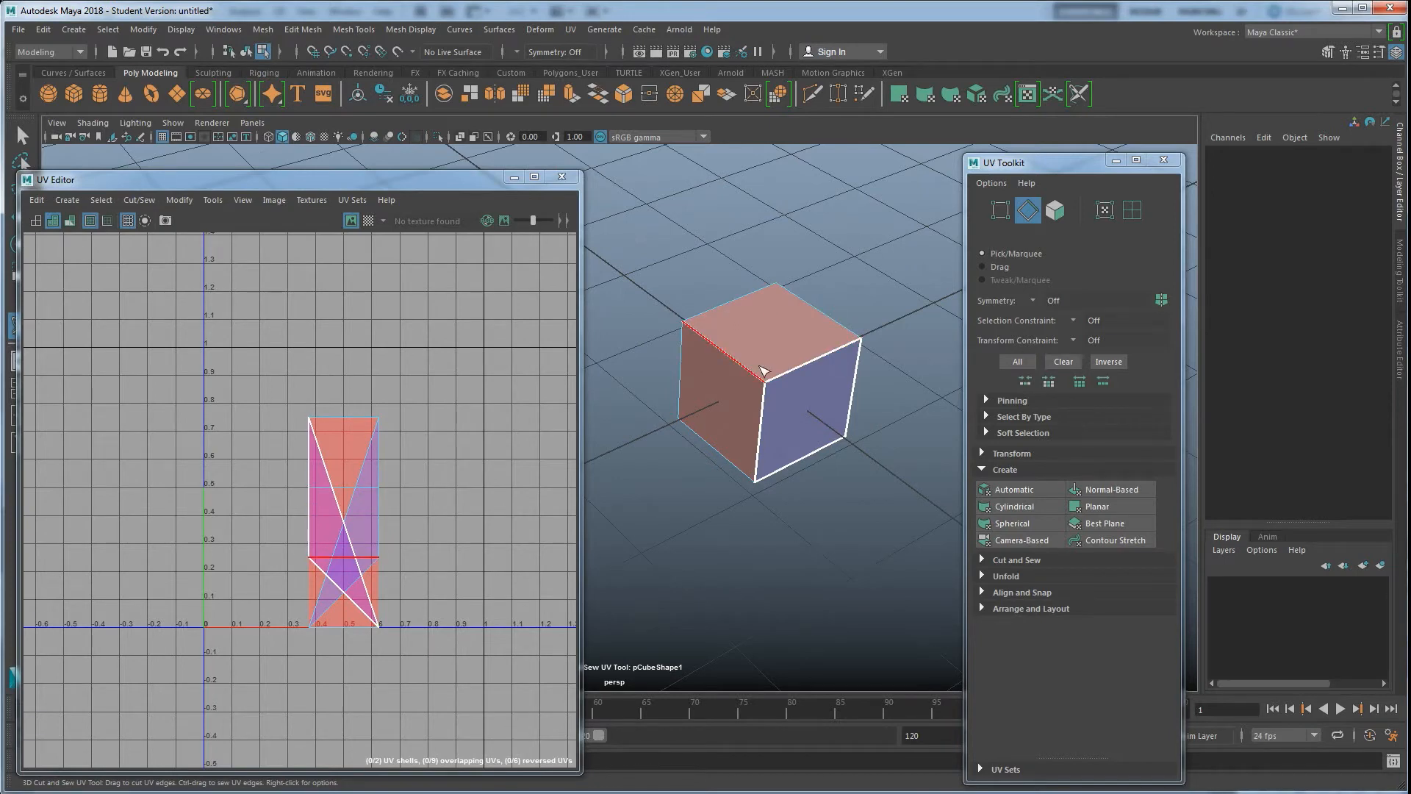
alt+drag(733, 362, 719, 387)
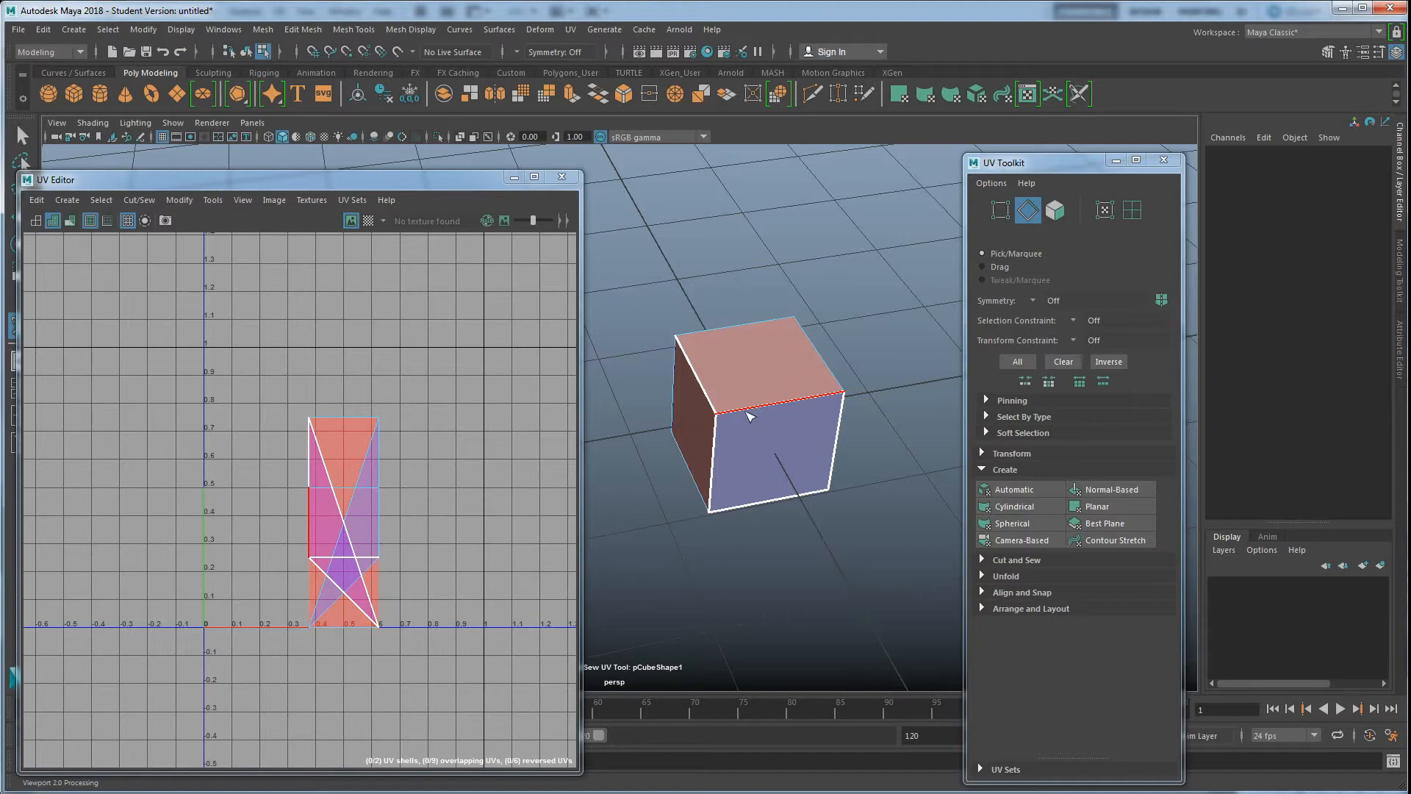
alt+drag(719, 416, 762, 426)
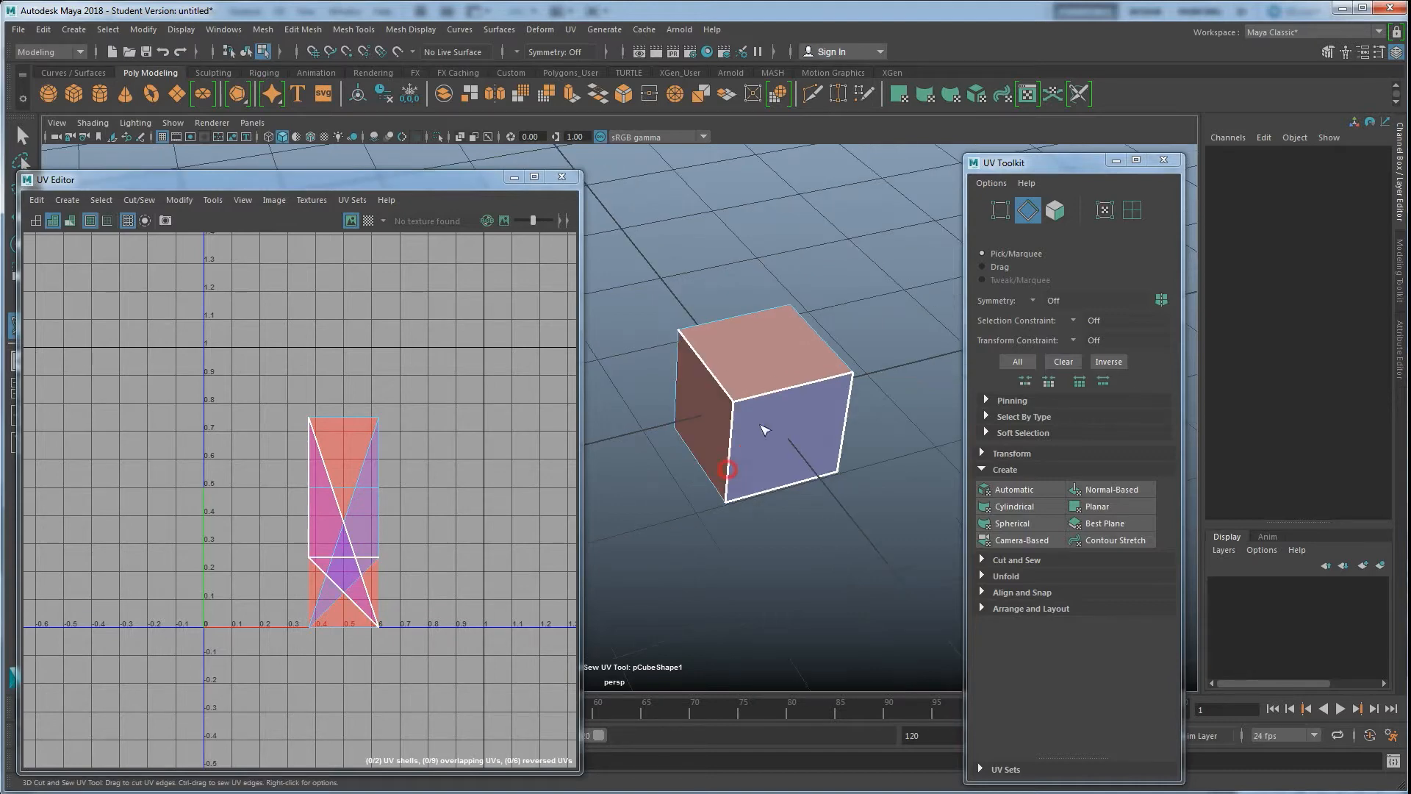
click(53, 221)
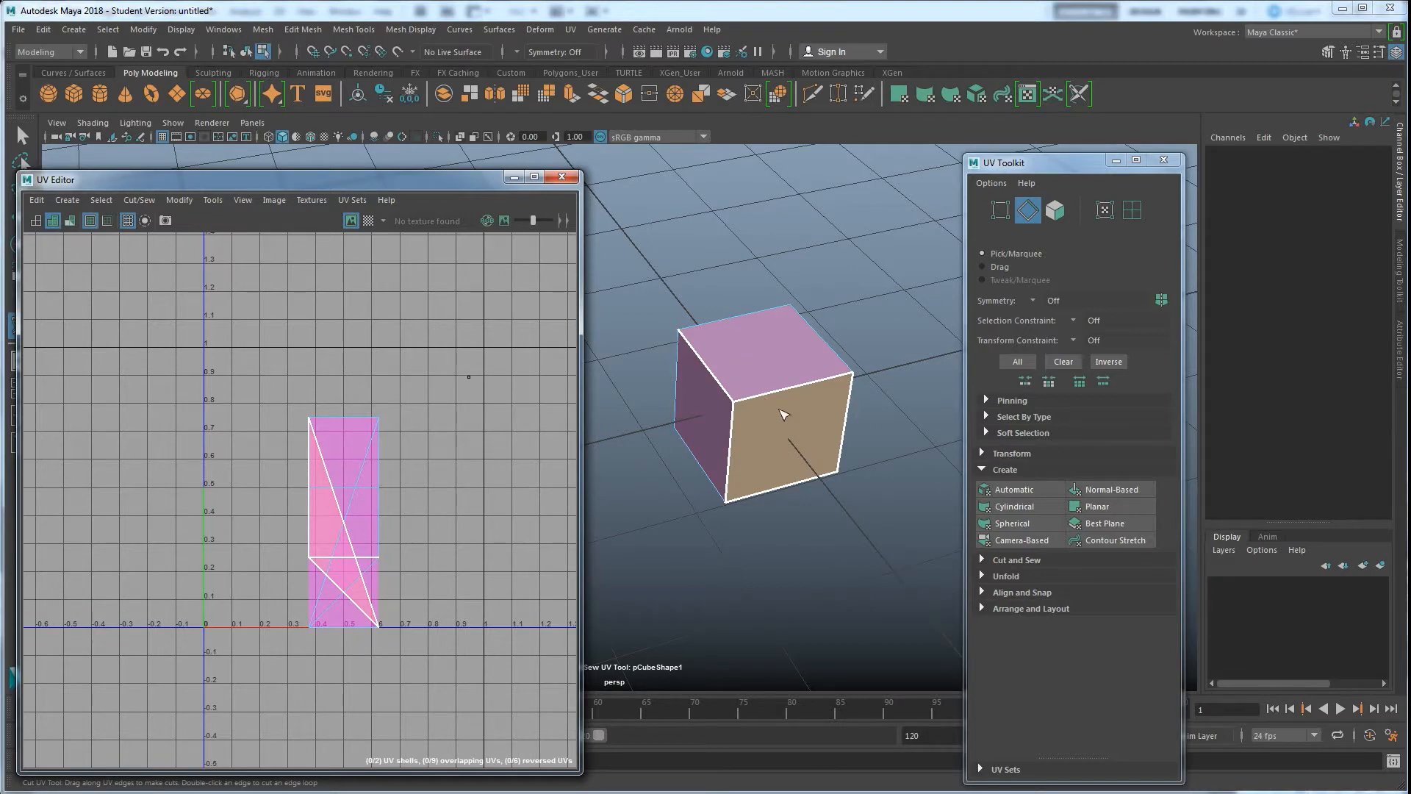
Cut additional seams along the cube's side corner edges and a lower edge with the 3D Cut and Sew UV Tool
alt+drag(782, 414, 717, 463)
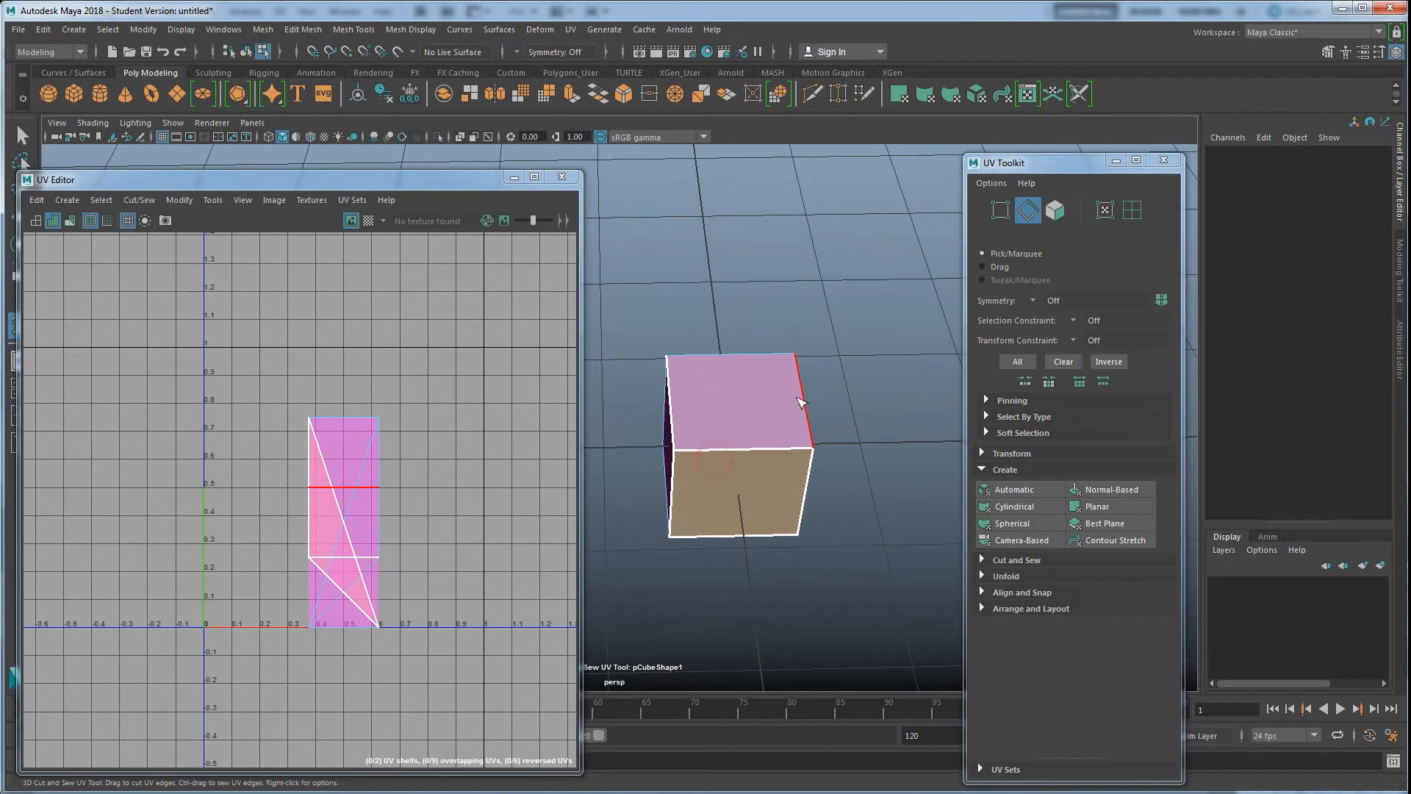
click(803, 401)
alt+drag(738, 403, 790, 395)
click(781, 358)
alt+drag(684, 411, 720, 344)
alt+drag(781, 459, 717, 409)
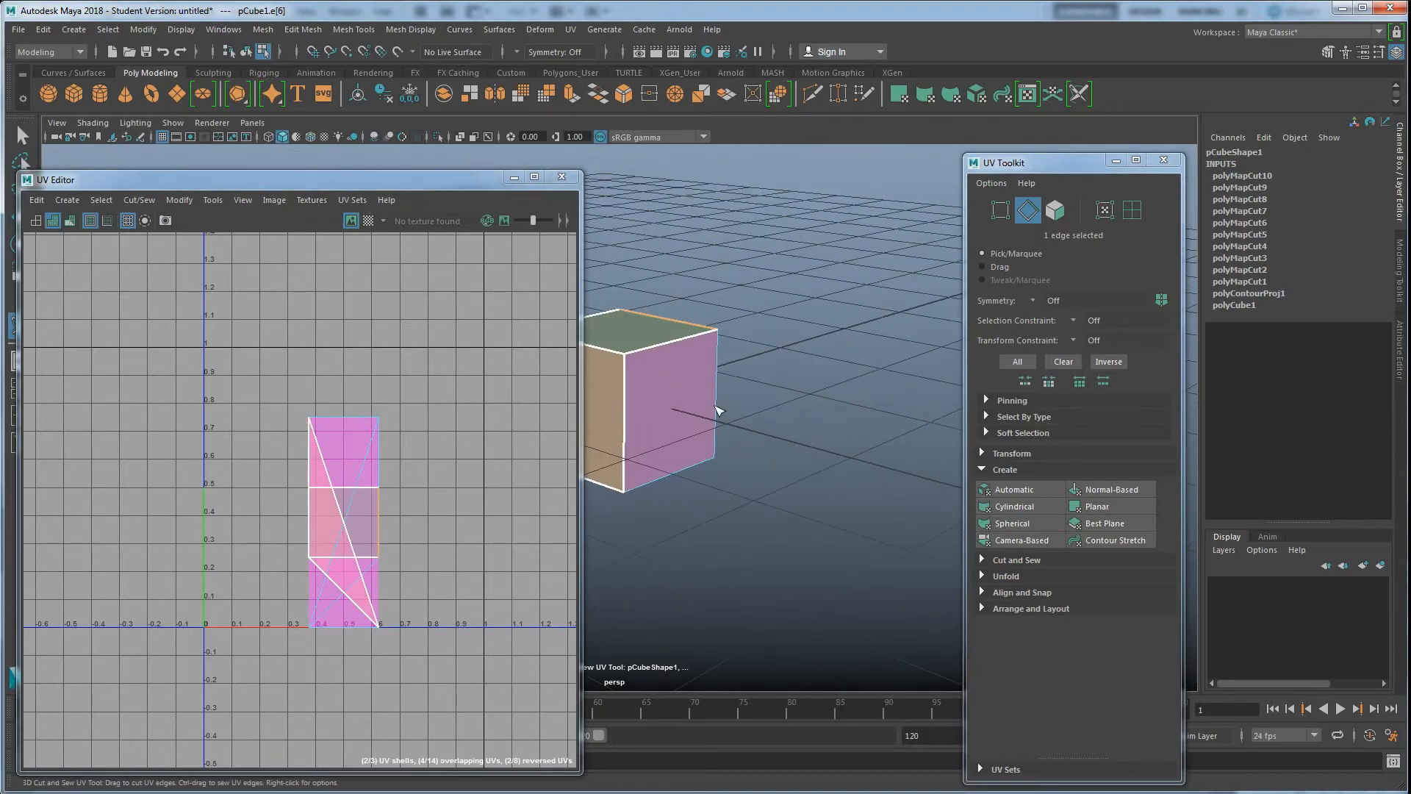
click(654, 485)
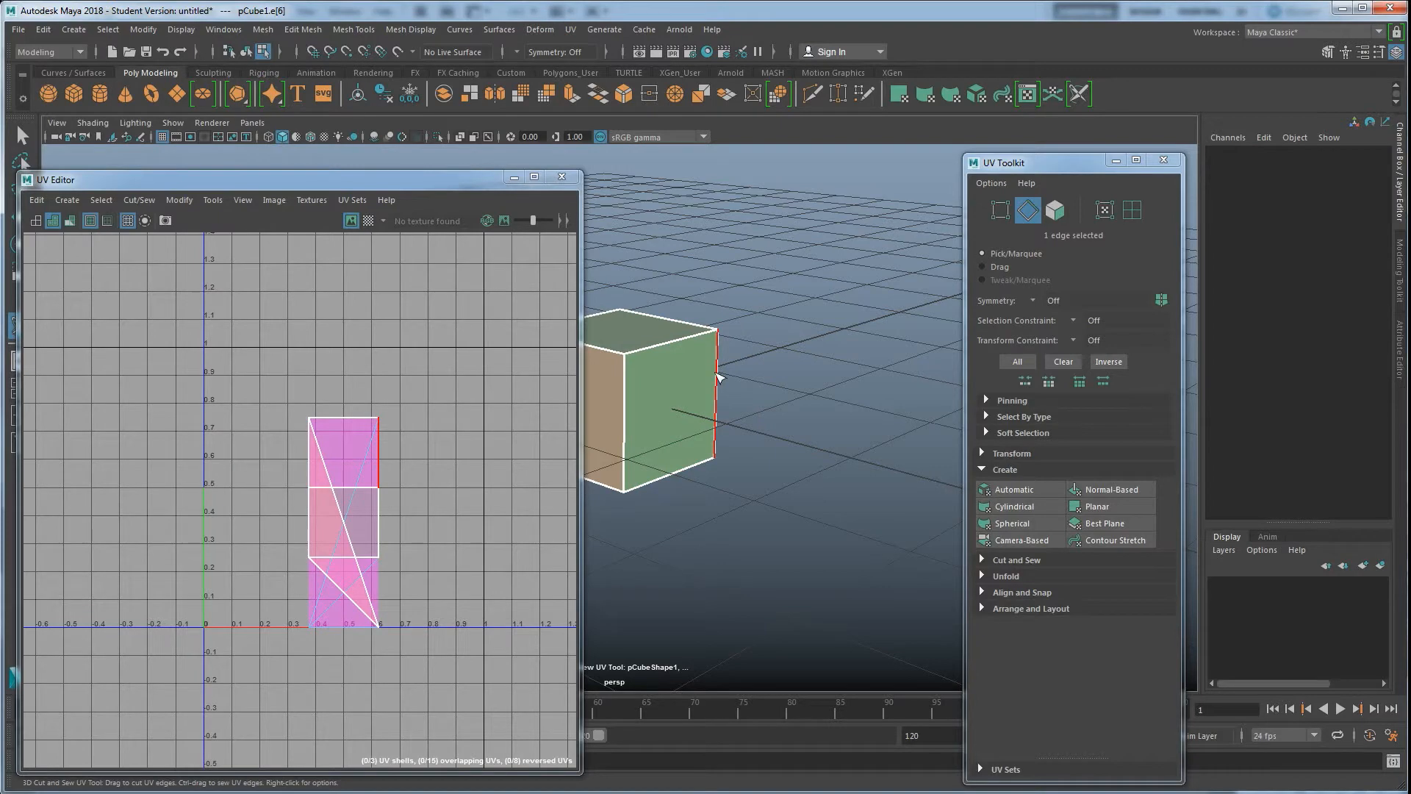
Orbit beneath the cube and cut its bottom edges, then switch to the Move tool
alt+drag(731, 444, 673, 340)
alt+drag(647, 393, 735, 423)
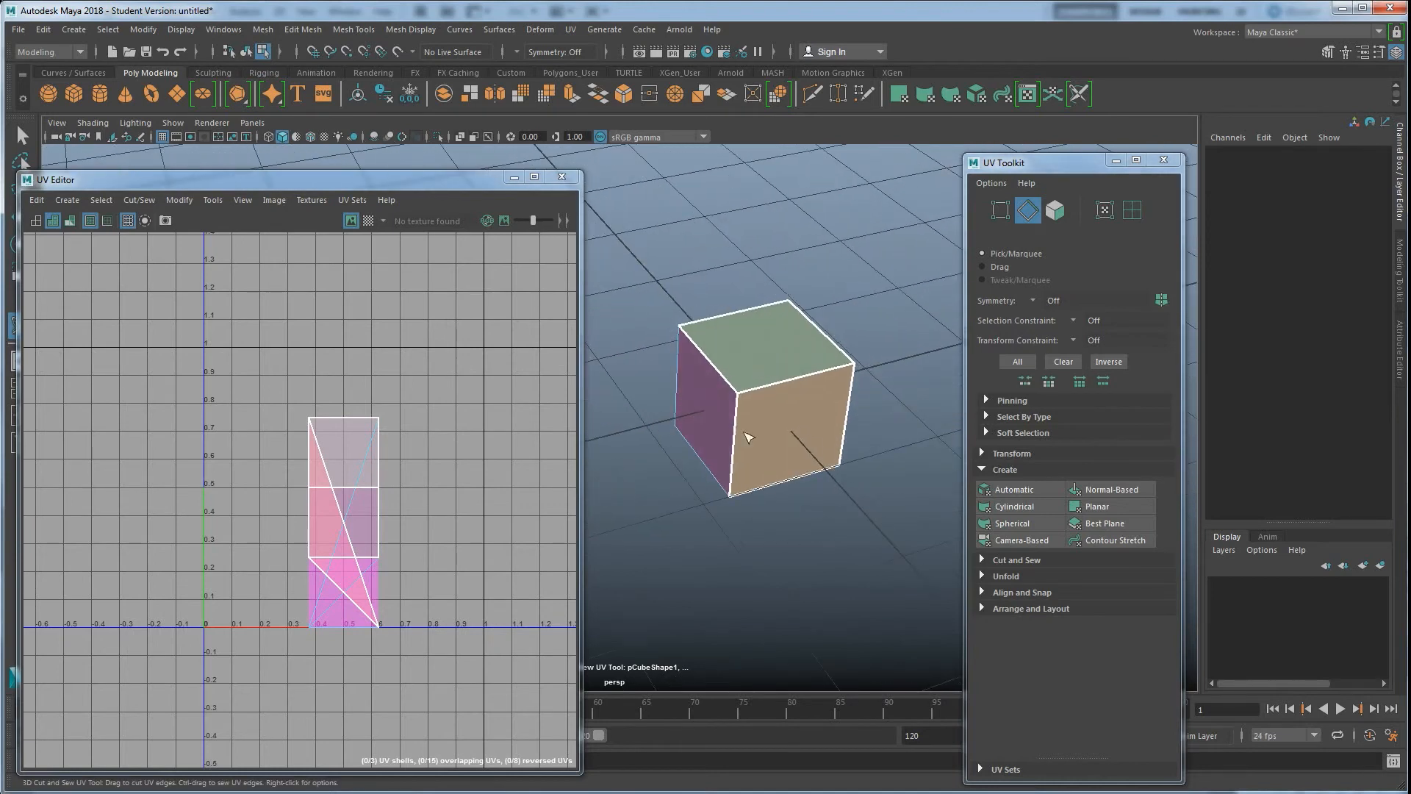
alt+drag(735, 410, 768, 373)
alt+drag(781, 477, 725, 463)
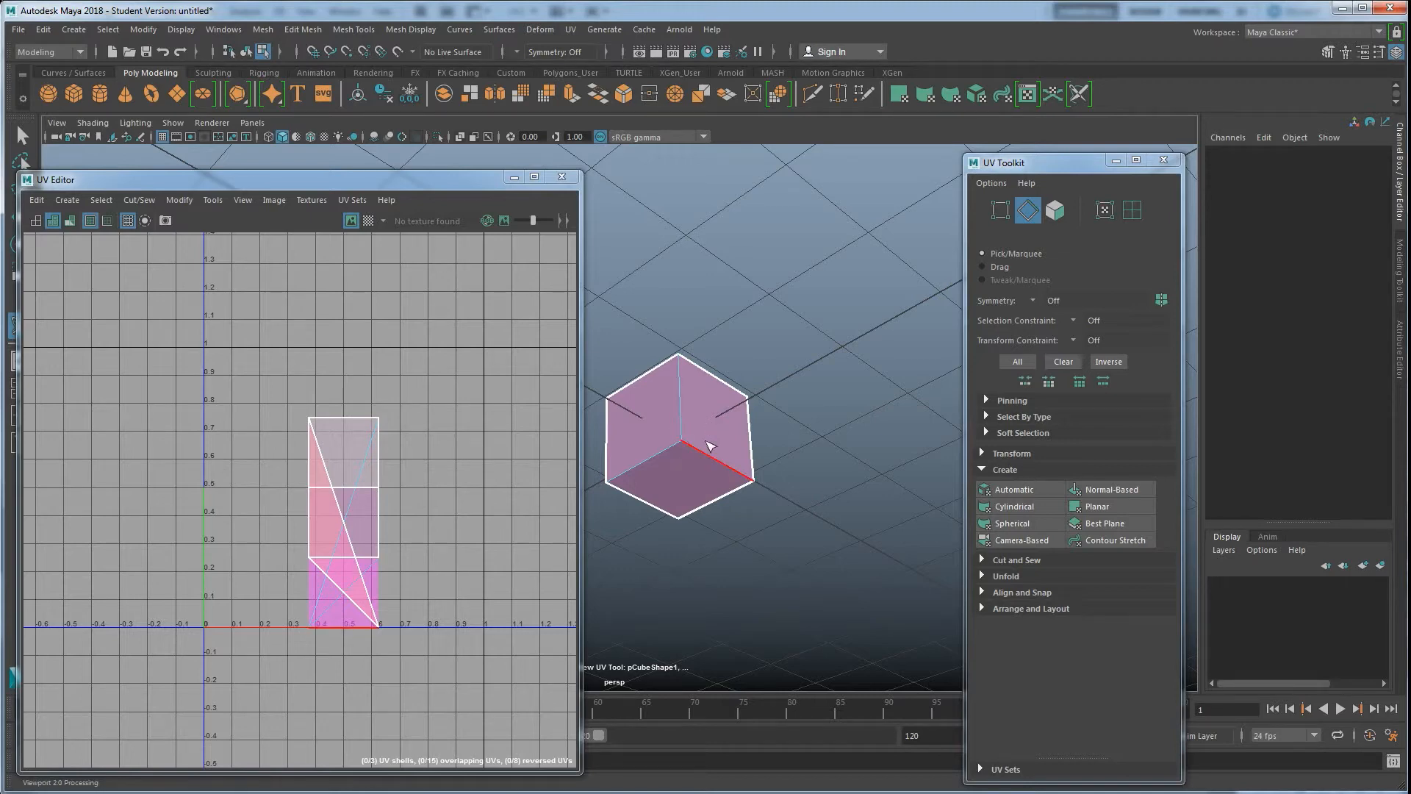
alt+drag(733, 450, 761, 472)
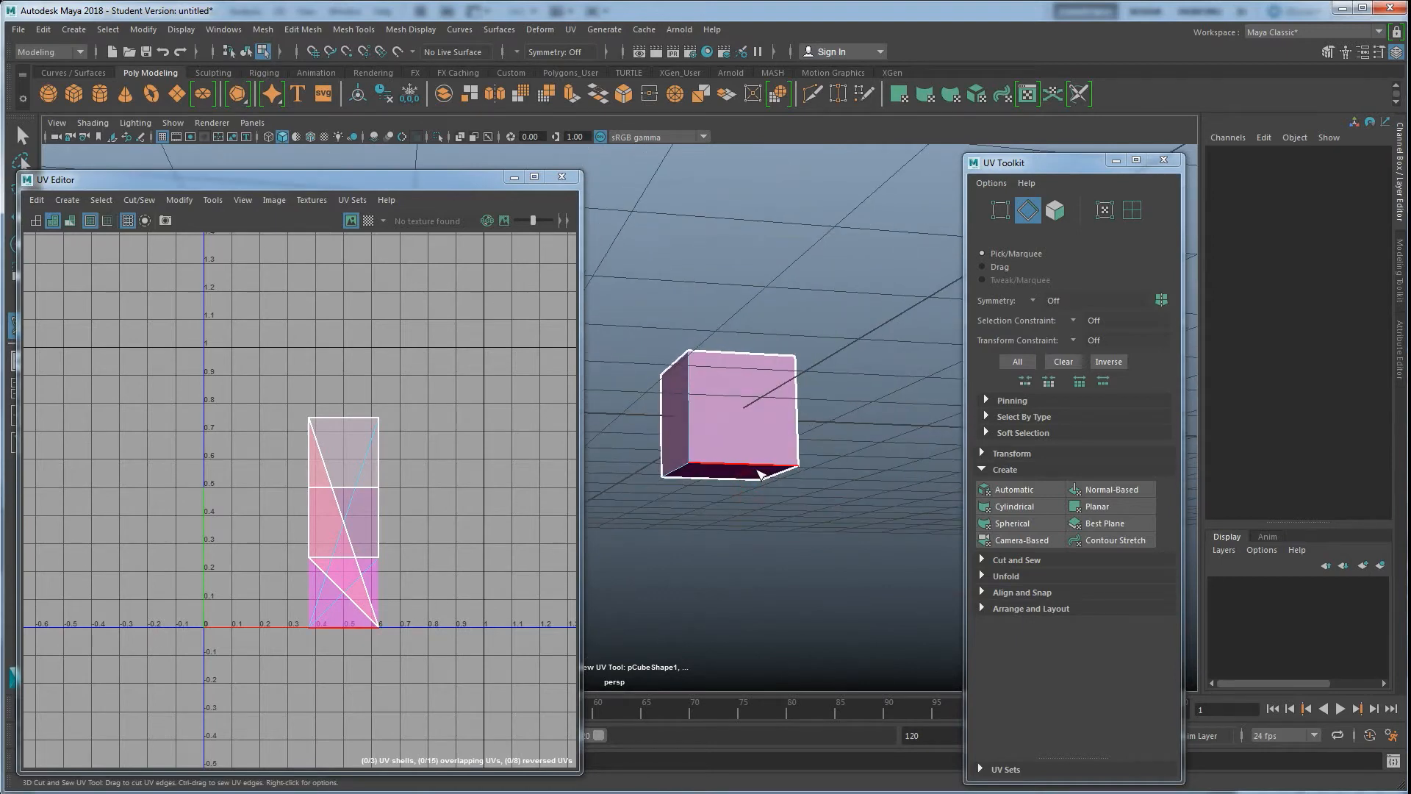
alt+drag(751, 468, 755, 478)
key(w)
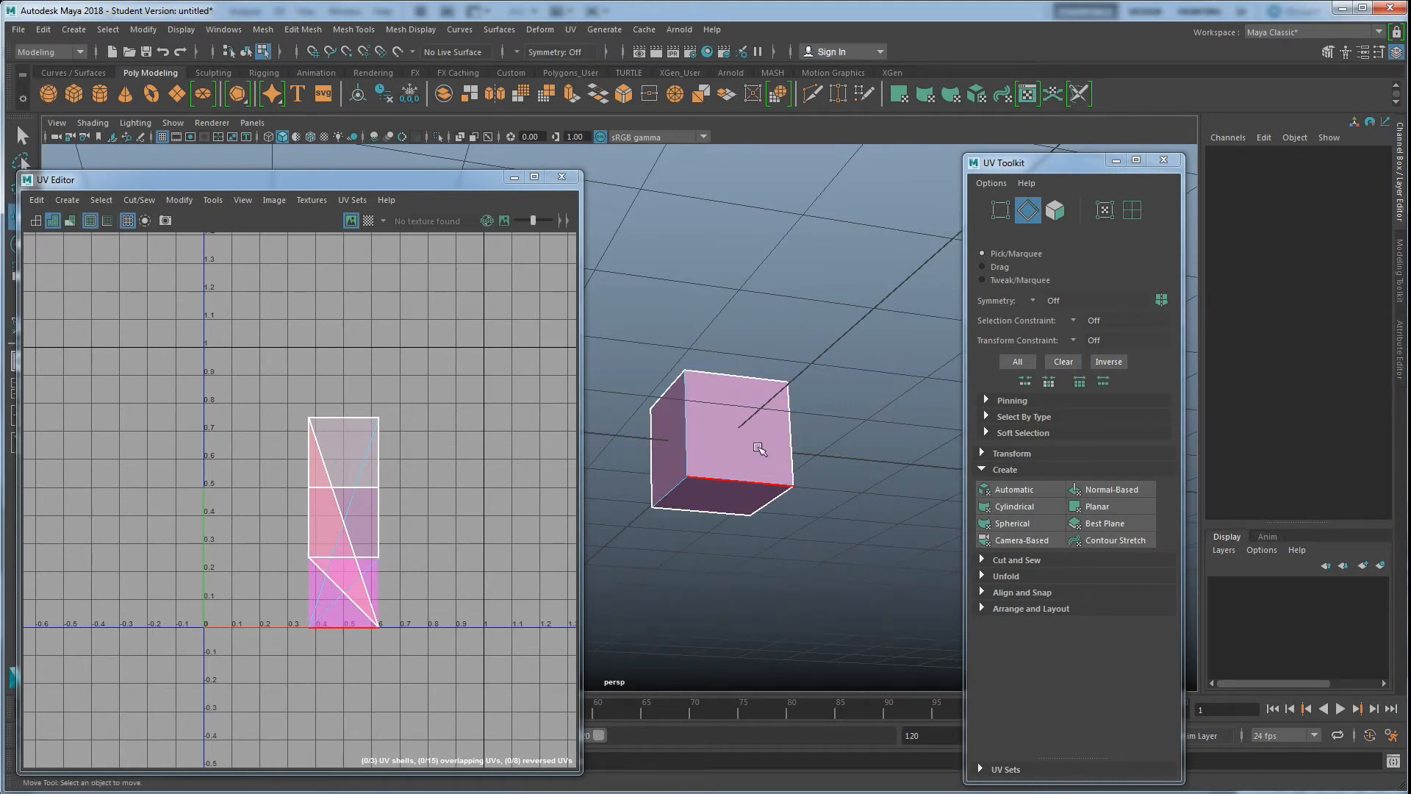
Select the cube and Unfold its UVs from the UV Toolkit
right_drag(716, 405, 772, 385)
alt+drag(843, 457, 749, 531)
alt+drag(863, 468, 875, 426)
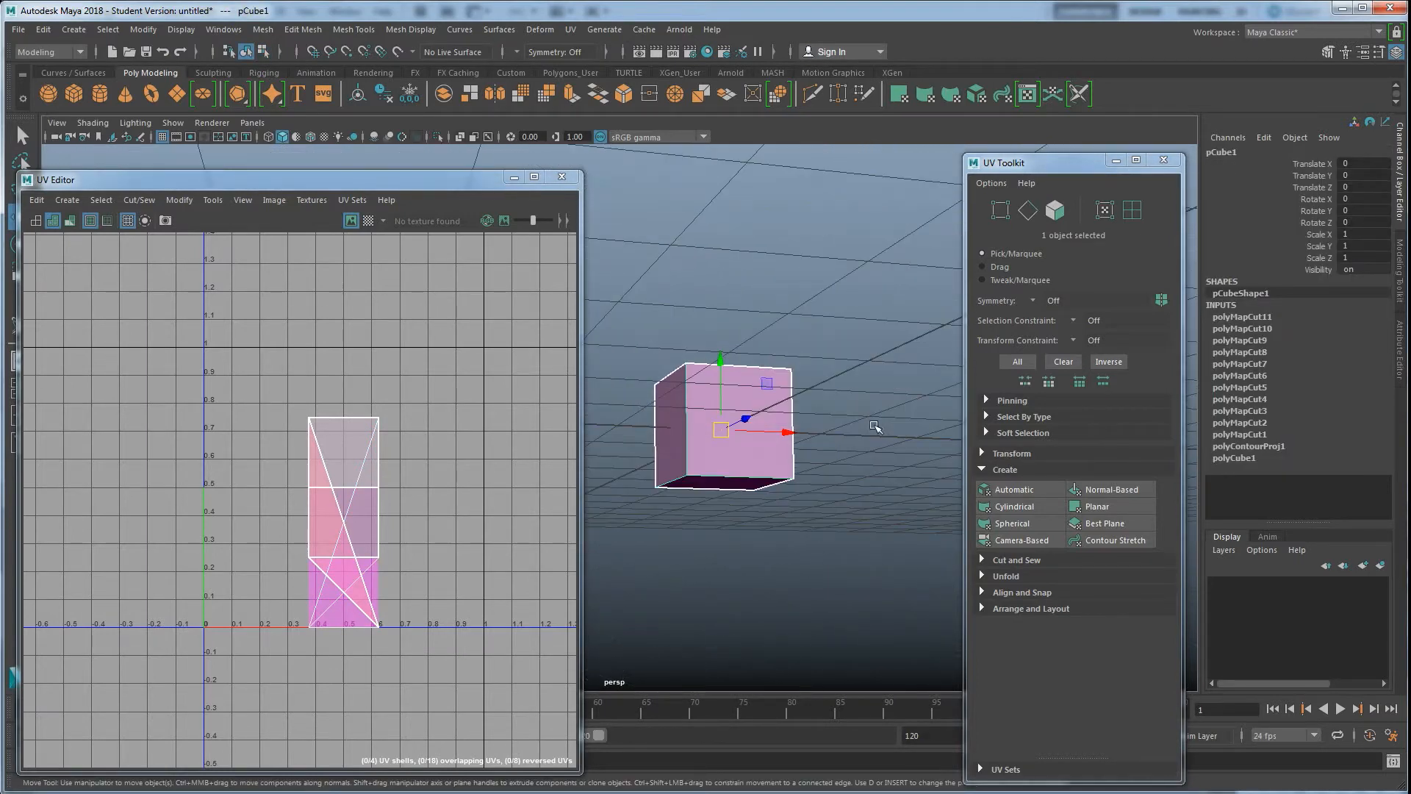
click(1001, 576)
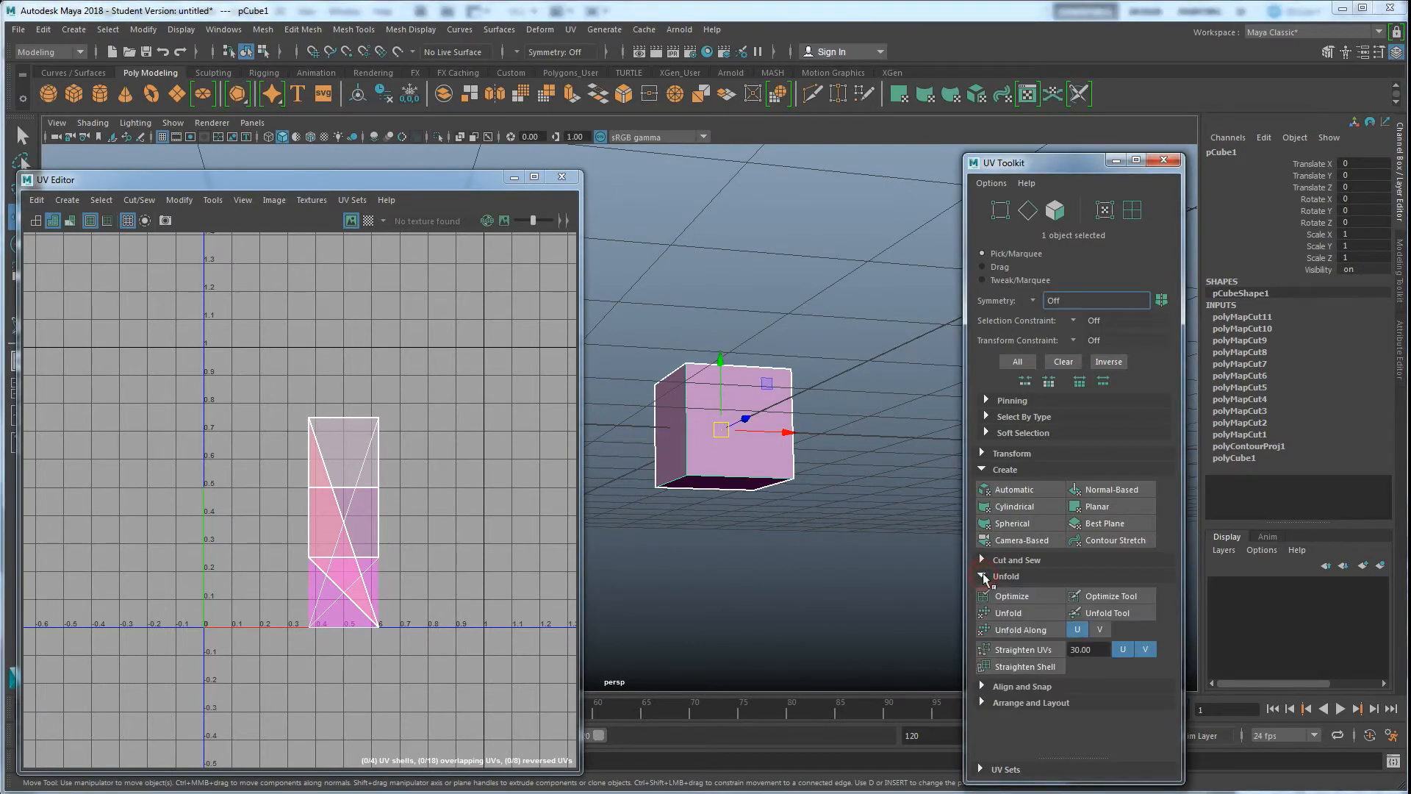
click(1009, 613)
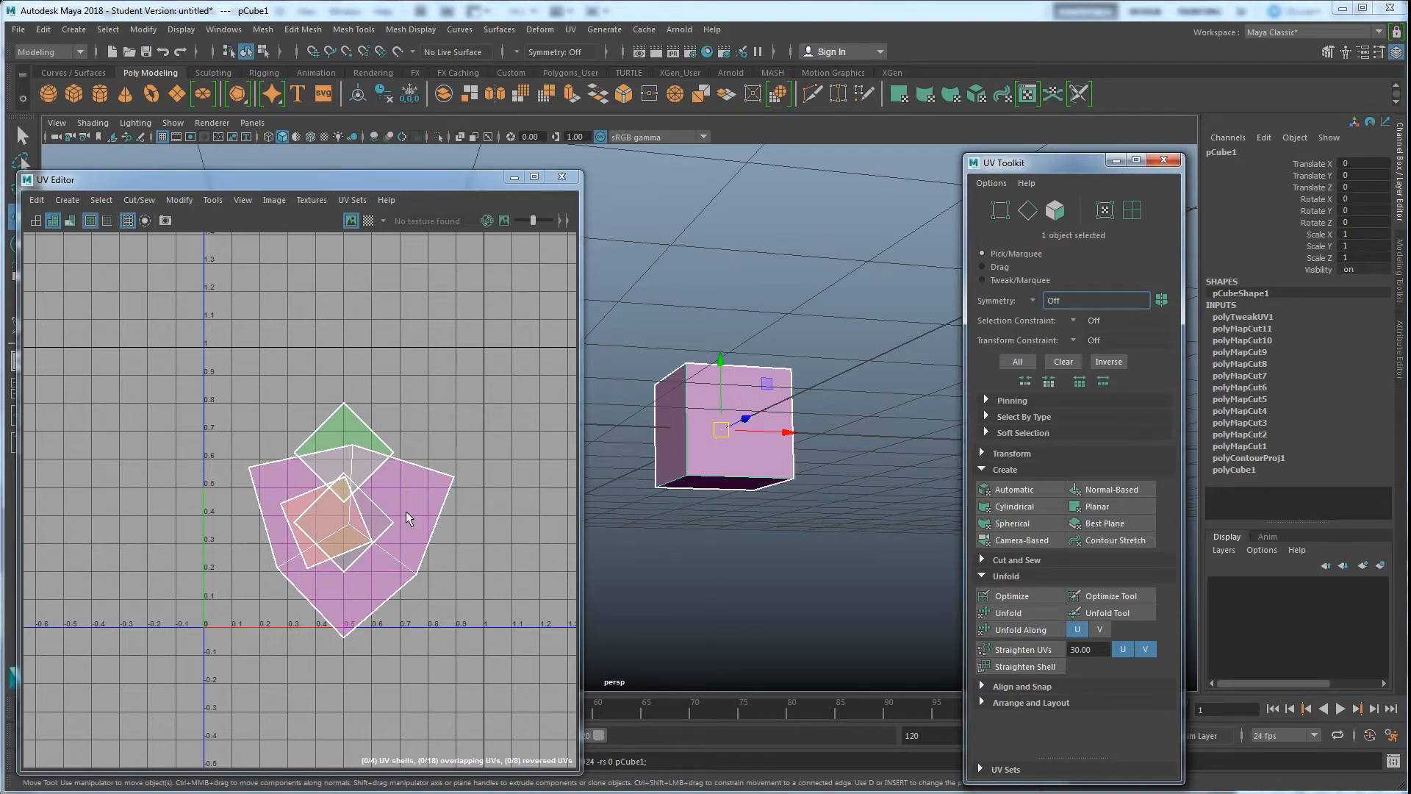
Move the overlapping UV shells apart from one another in the UV Editor
right_drag(403, 486, 356, 463)
click(340, 455)
drag(341, 454, 285, 375)
click(330, 523)
drag(328, 523, 452, 384)
click(363, 509)
drag(365, 514, 514, 578)
Inspect the unfolded UVs by orbiting the cube with the checker map and then the UV distortion display turned on
alt+drag(775, 430, 727, 504)
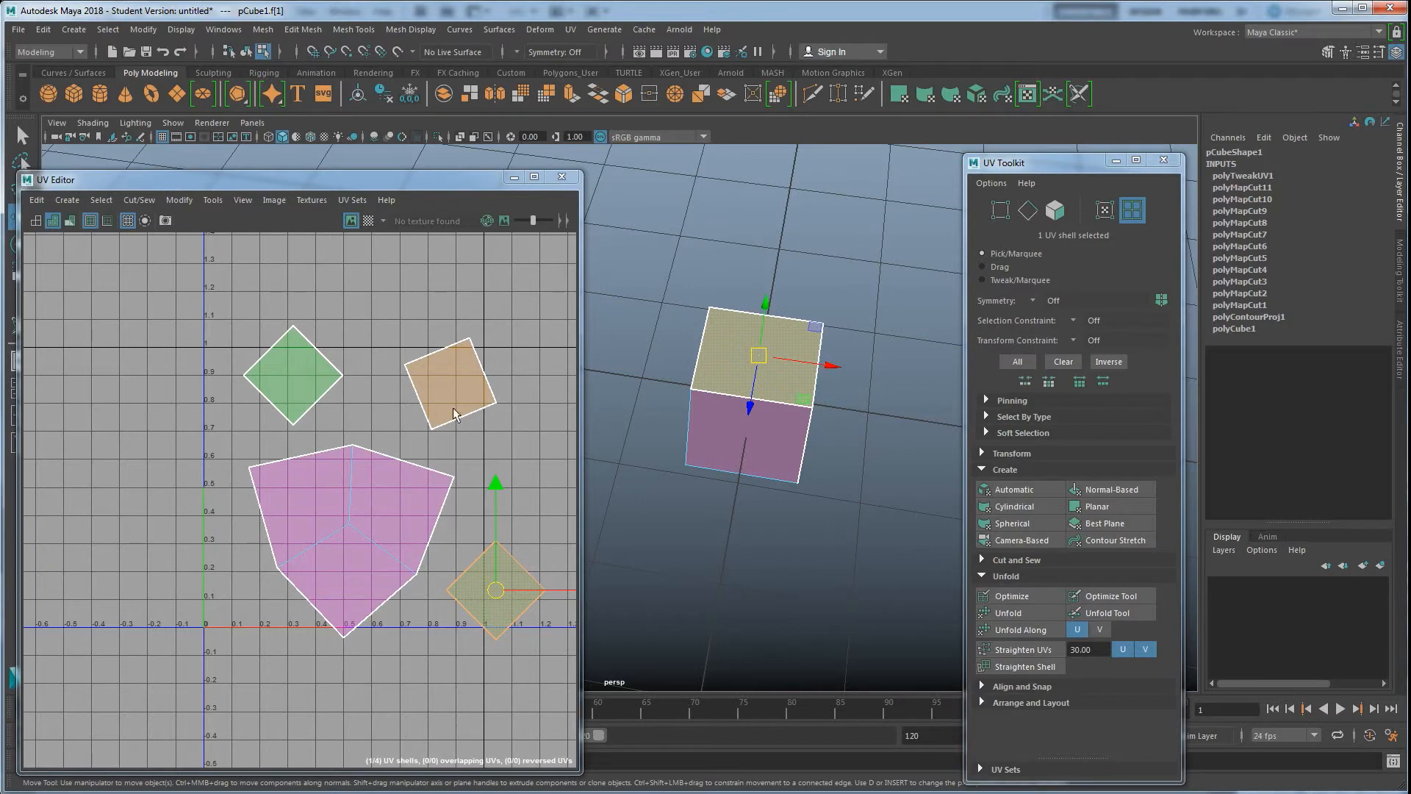
alt+drag(830, 485, 677, 469)
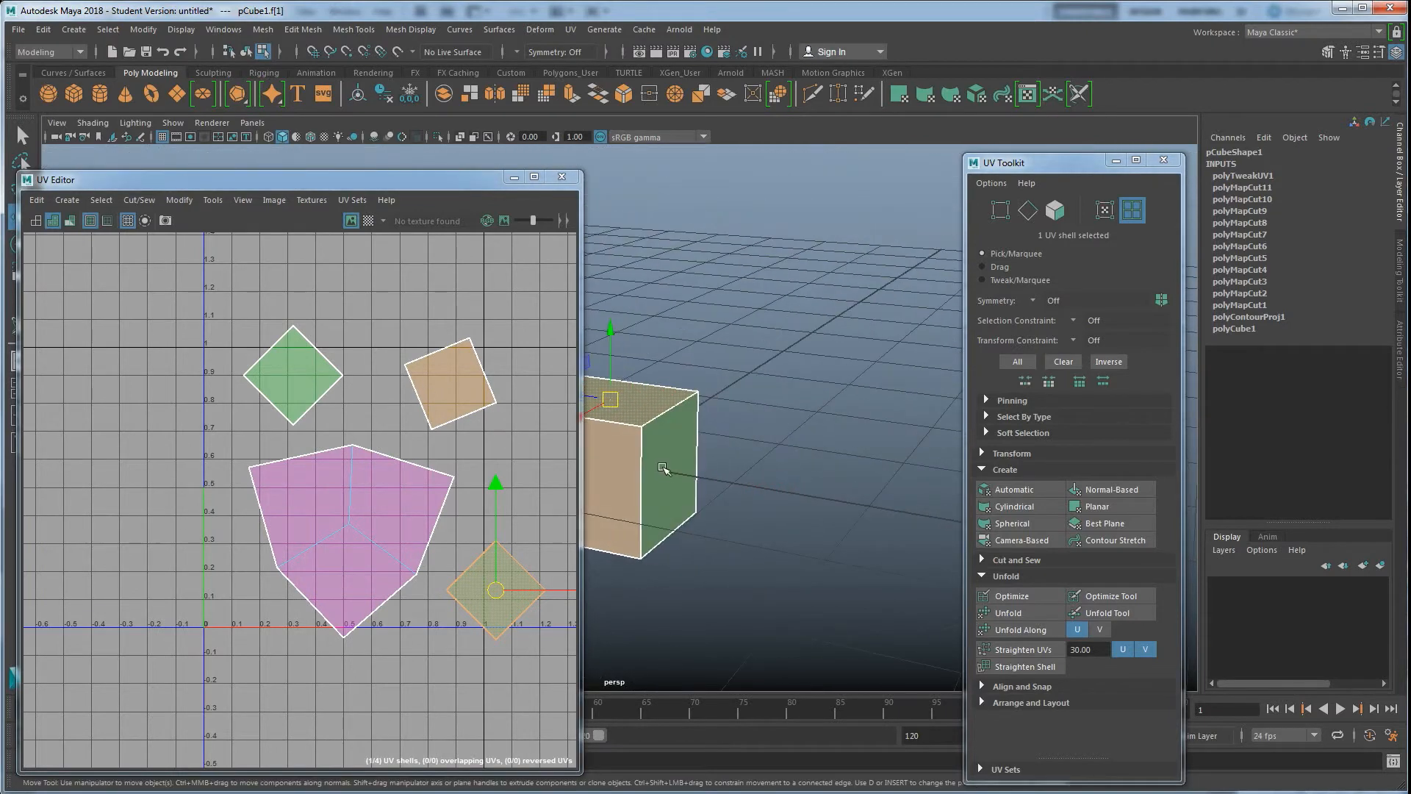
alt+drag(665, 556, 751, 467)
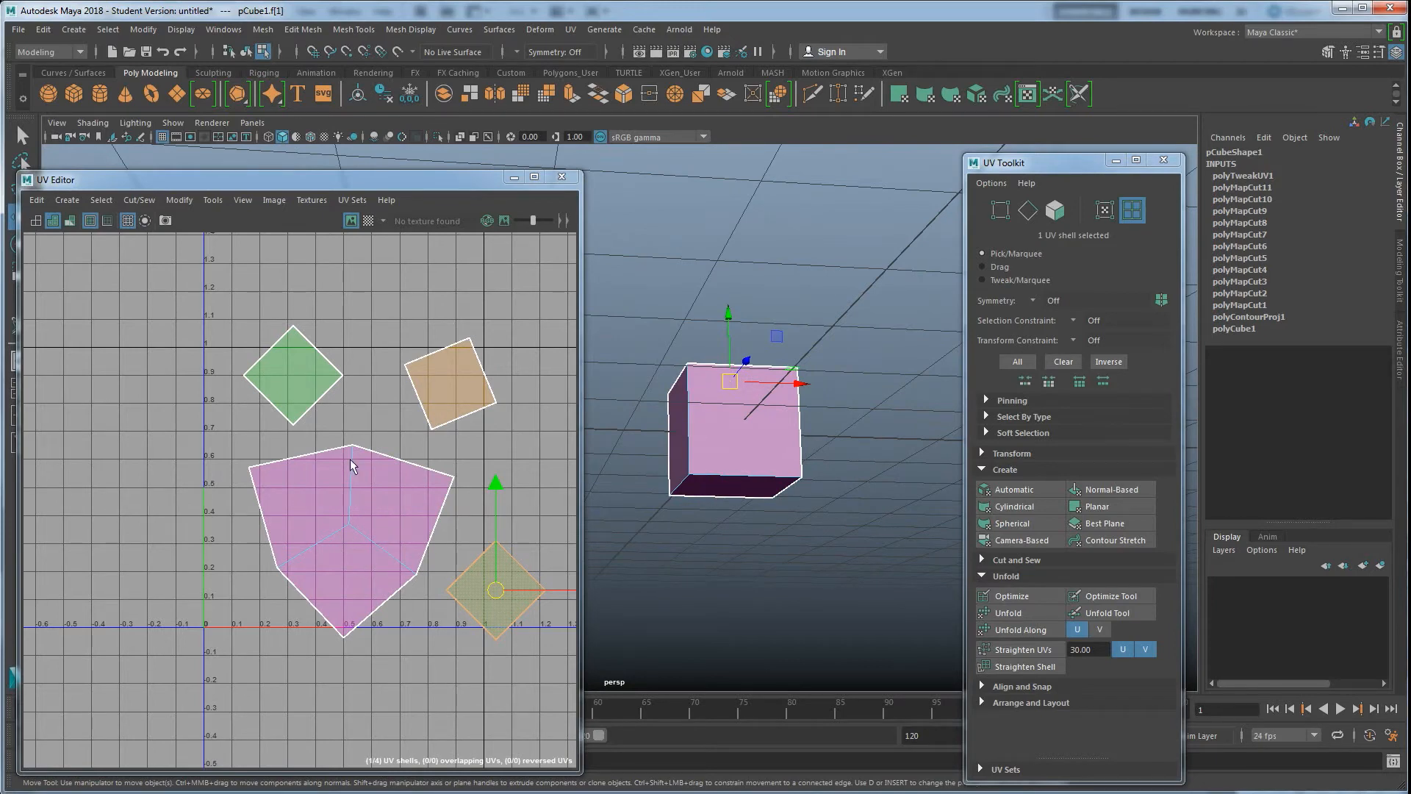
click(368, 221)
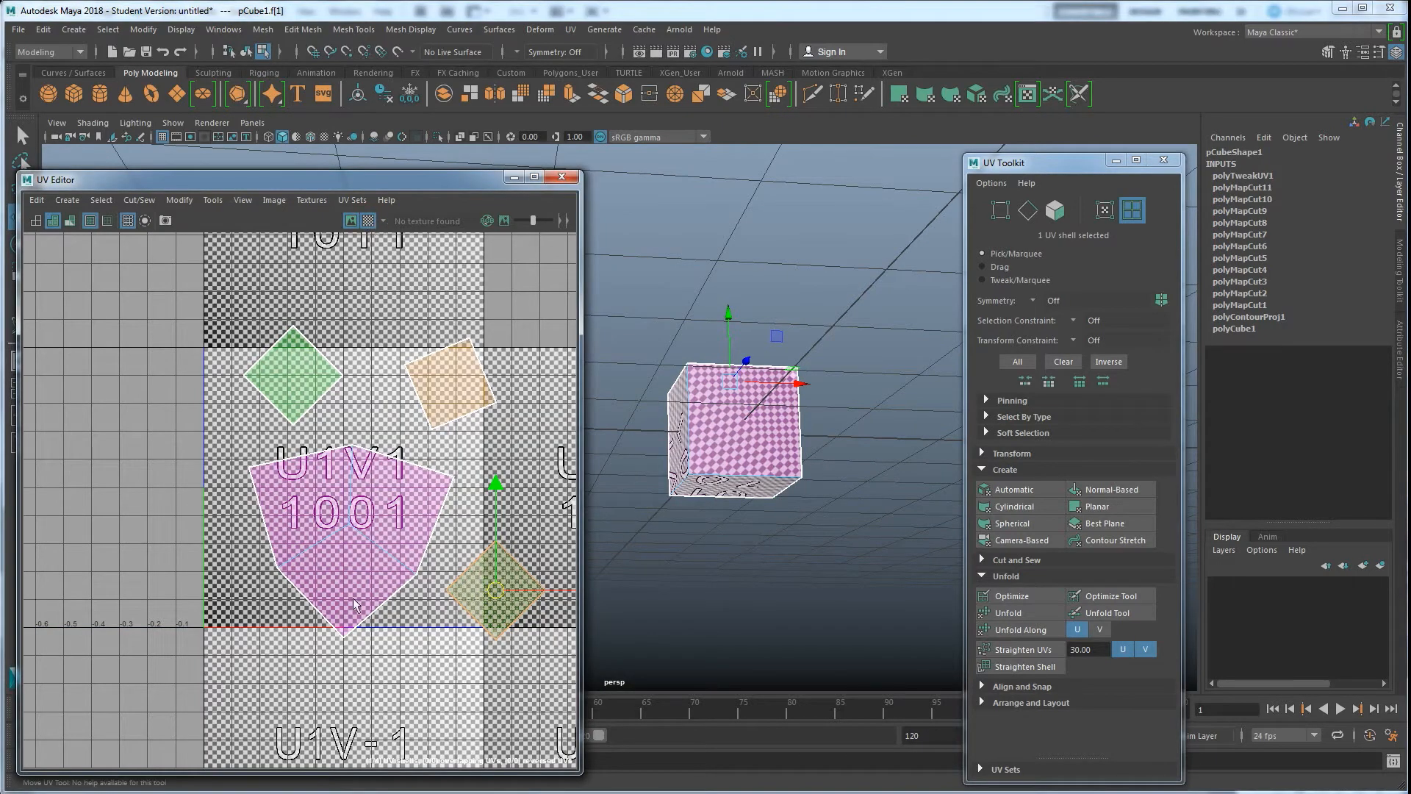
alt+drag(618, 582, 740, 560)
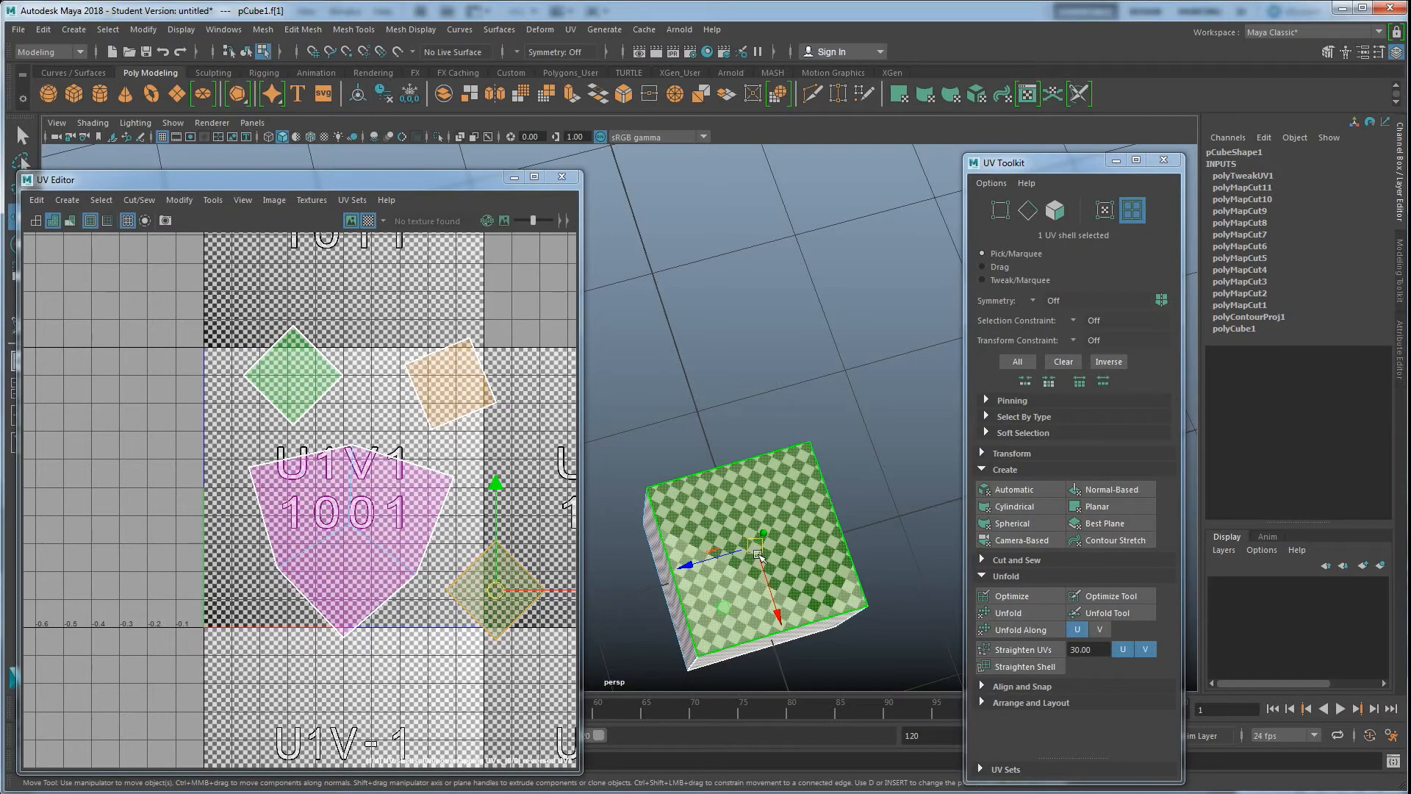
alt+drag(727, 562, 678, 413)
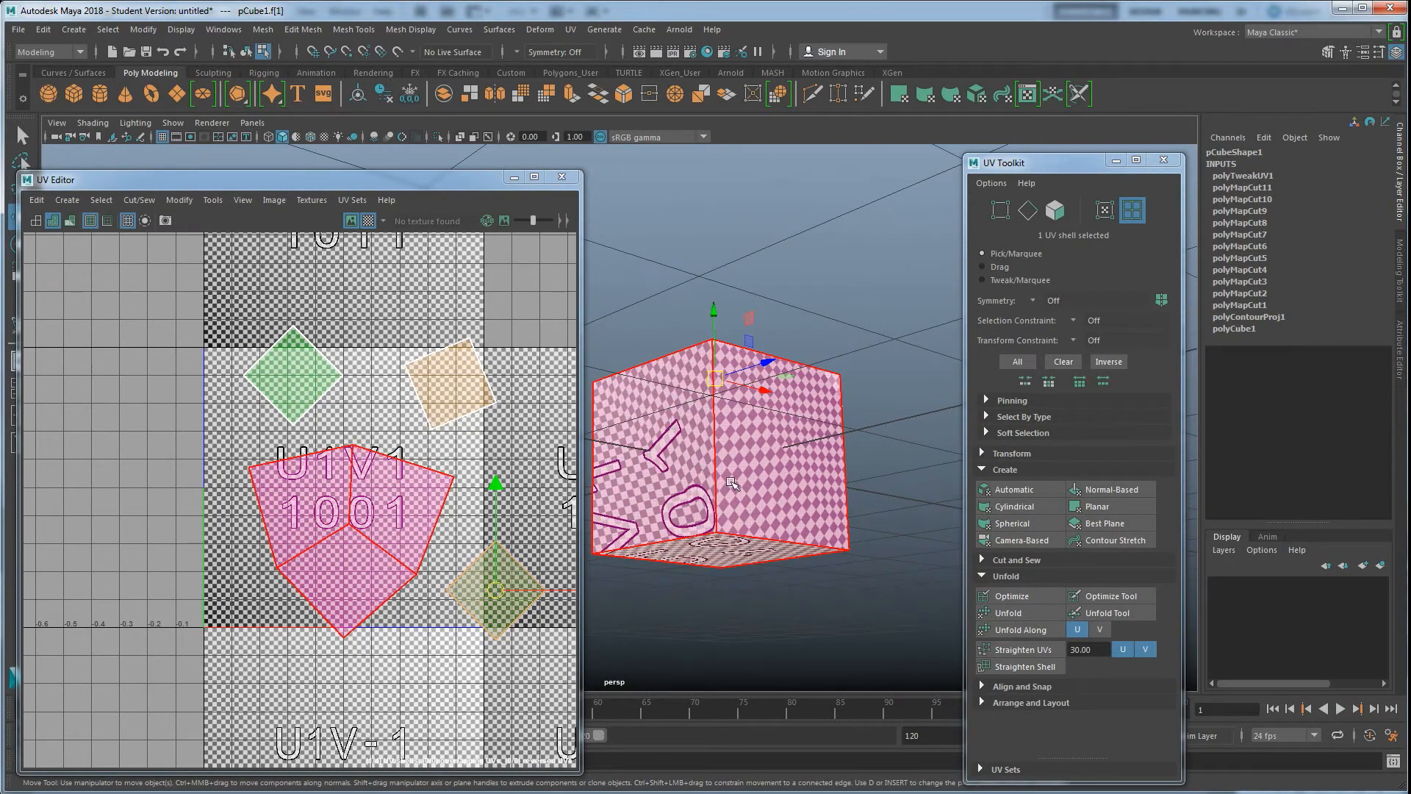
alt+drag(772, 525, 806, 517)
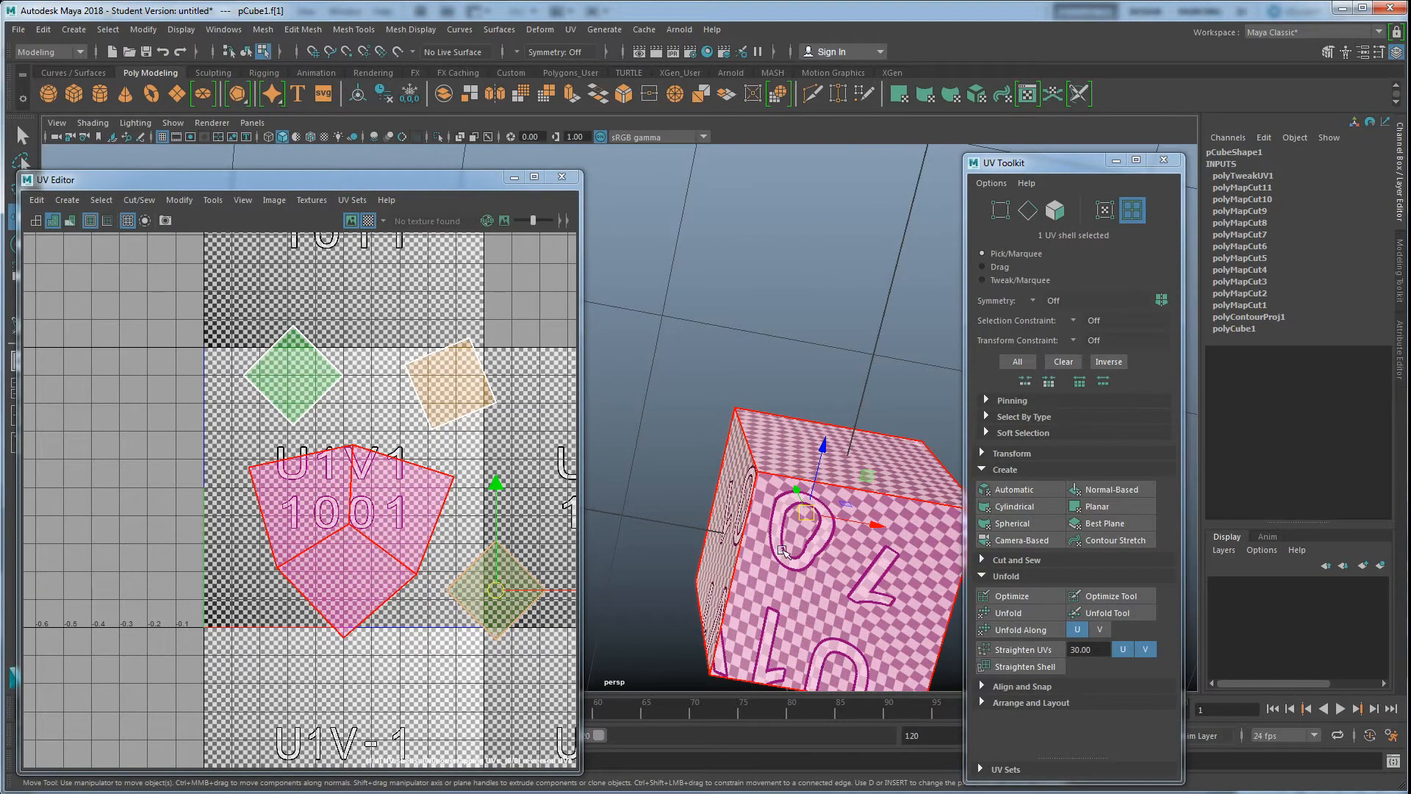
alt+drag(789, 481, 689, 467)
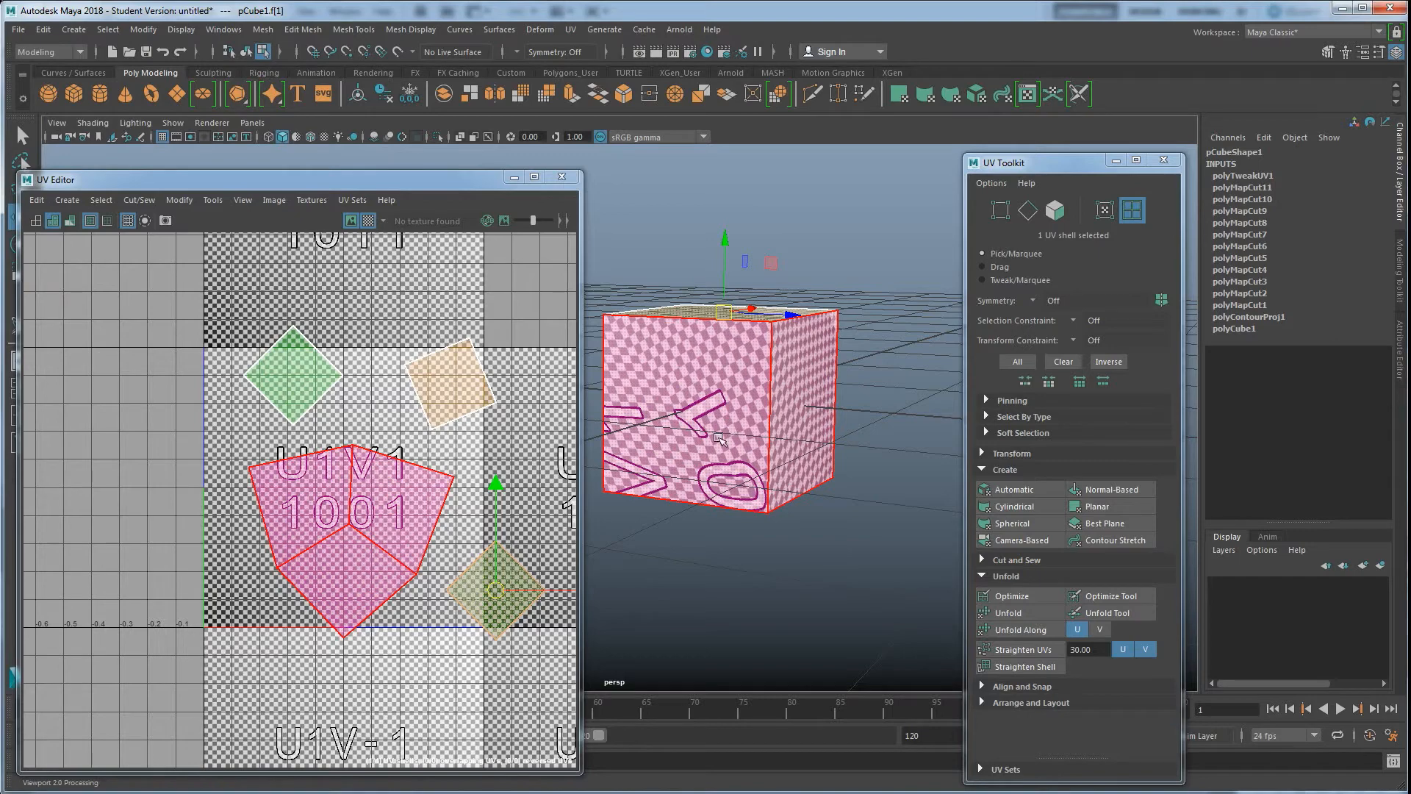
alt+drag(744, 432, 738, 535)
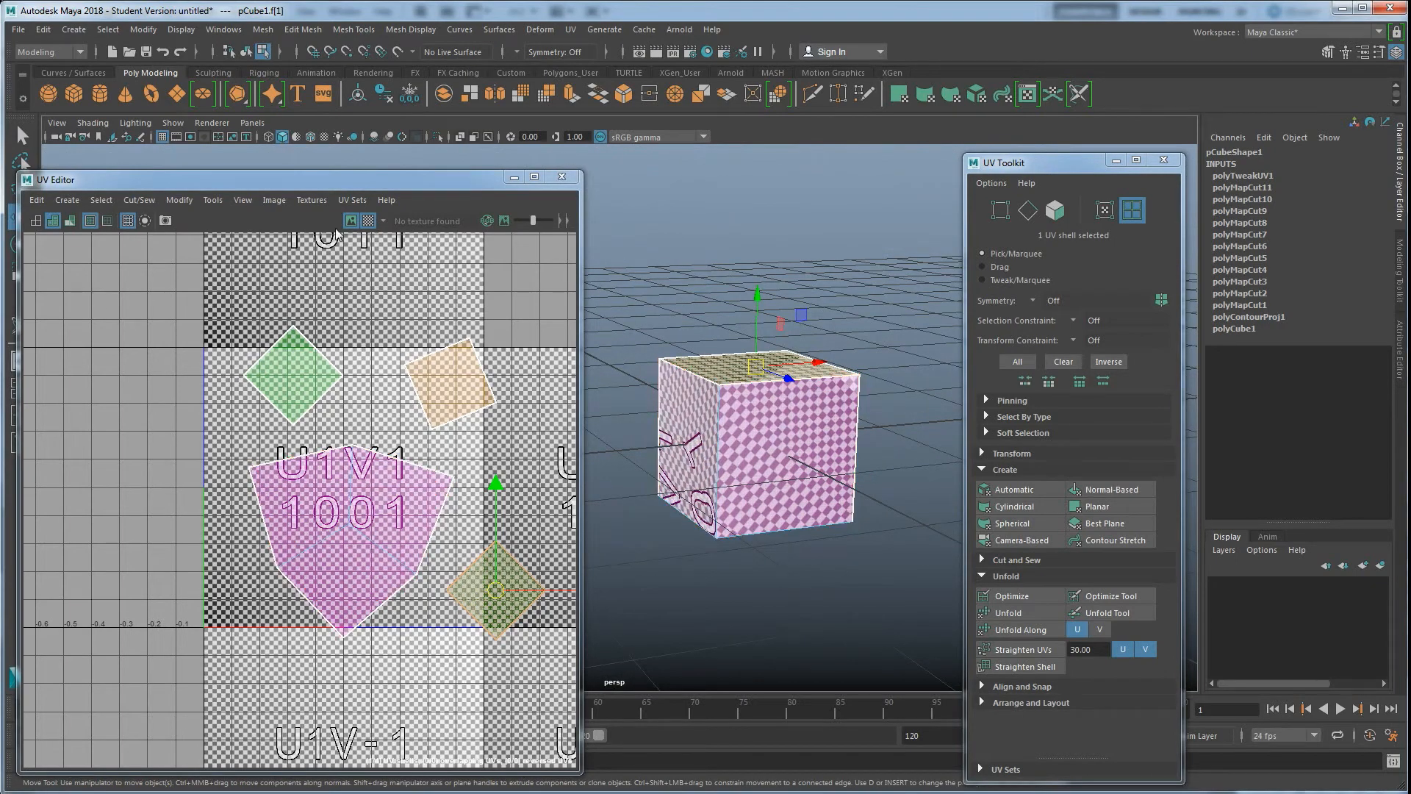
click(369, 221)
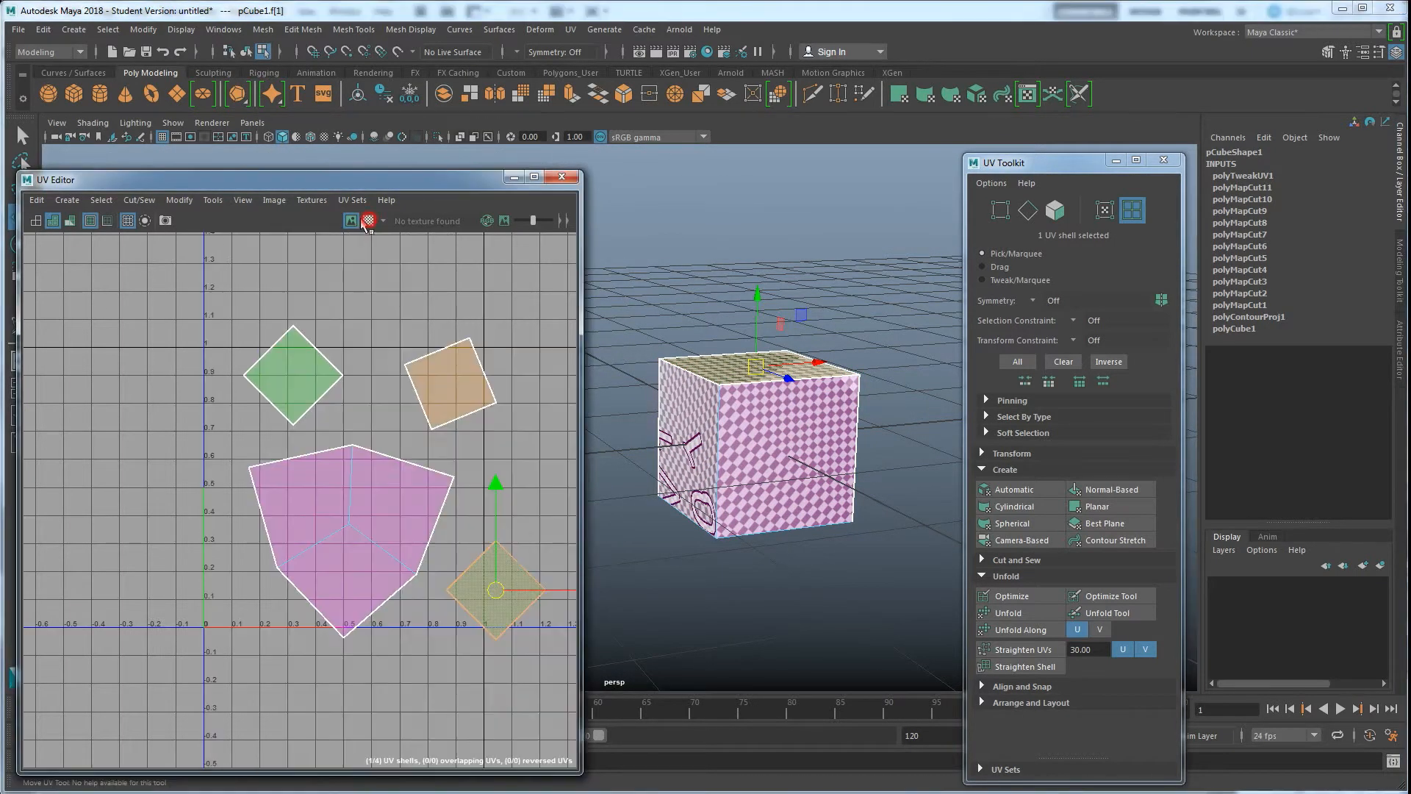
click(71, 222)
mouse_move(735, 441)
alt+mouse_down()
mouse_move(842, 478)
mouse_move(765, 460)
mouse_move(763, 526)
mouse_move(742, 485)
mouse_move(620, 622)
mouse_move(700, 623)
mouse_move(758, 595)
mouse_move(735, 588)
alt+mouse_up()
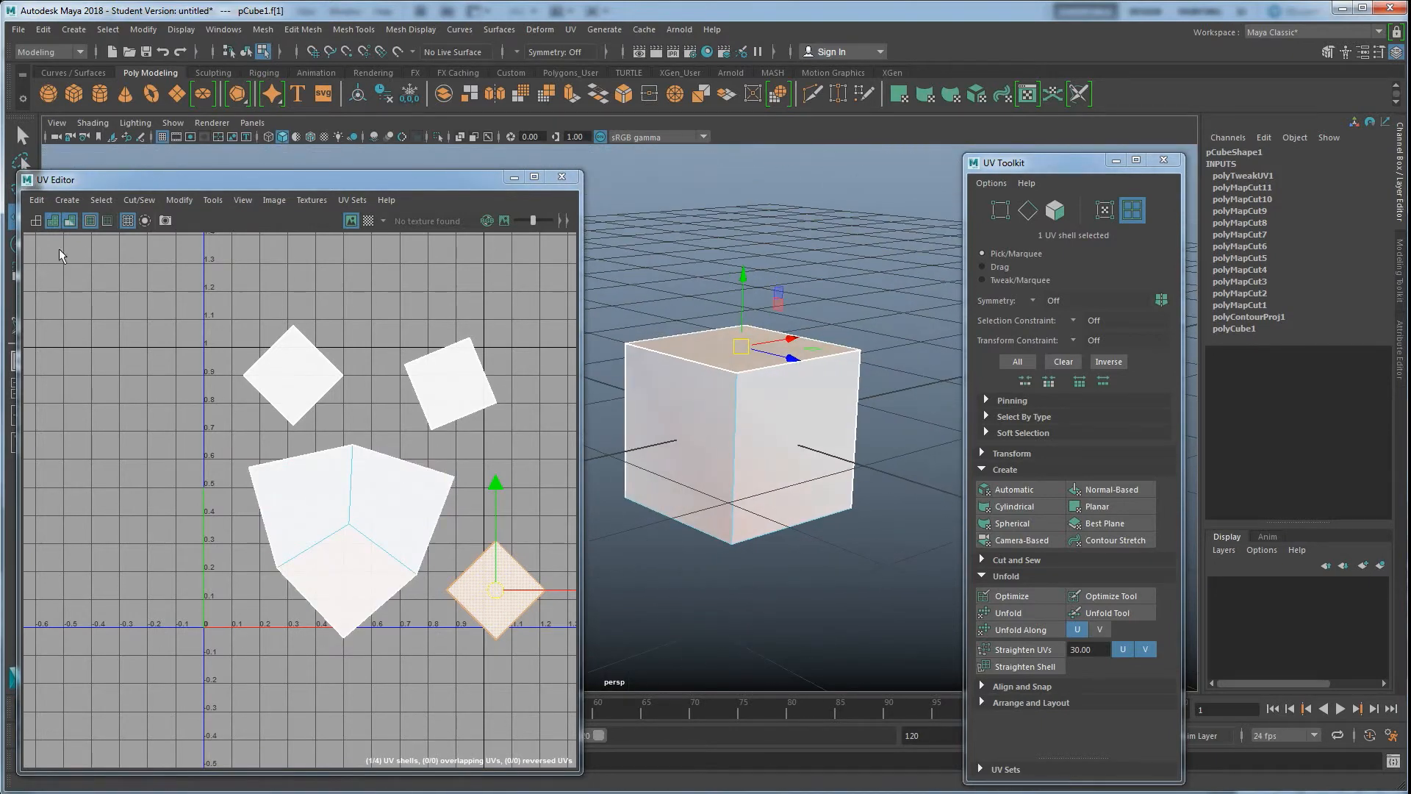
Turn on UV shell shading and the checker map display in the UV Editor
click(71, 221)
alt+drag(765, 529, 721, 528)
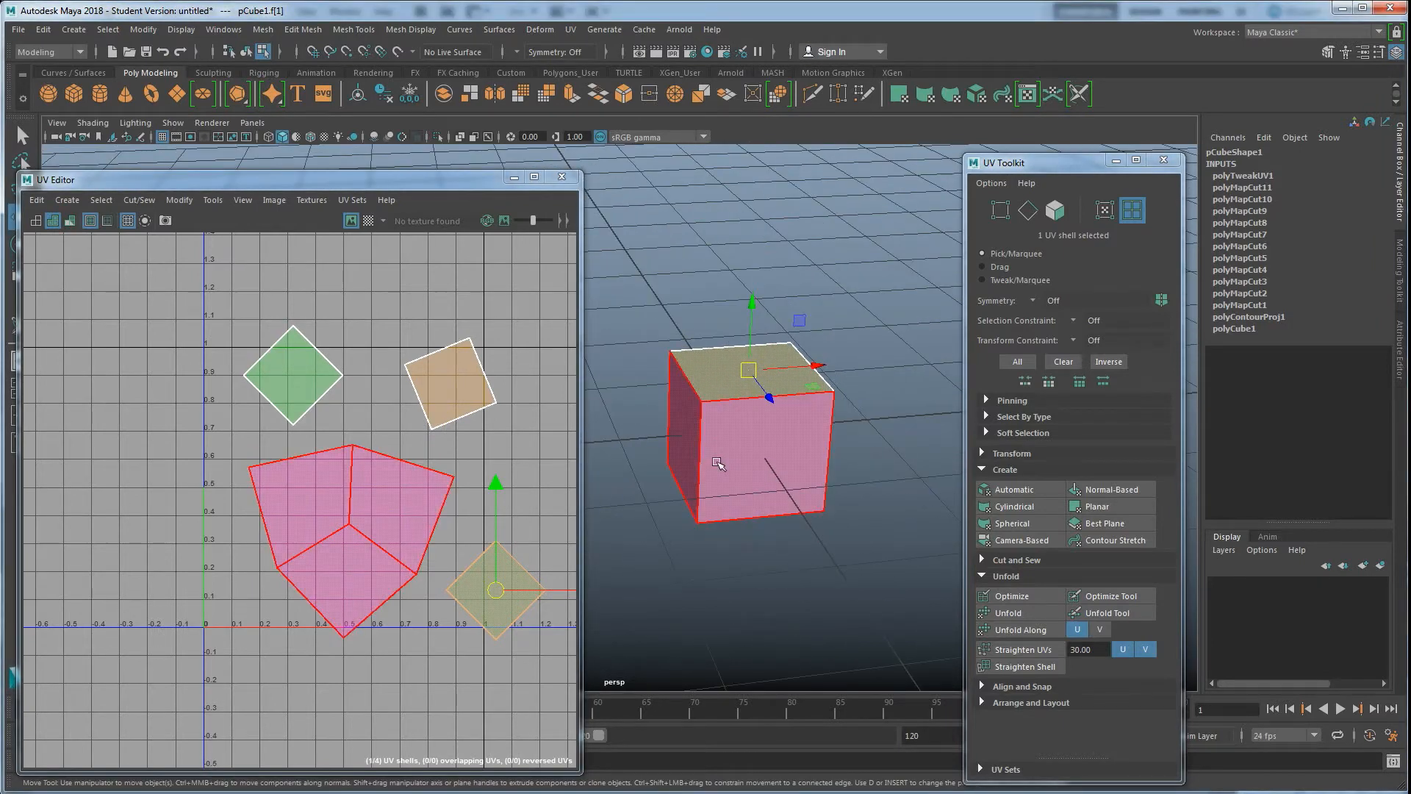
click(368, 220)
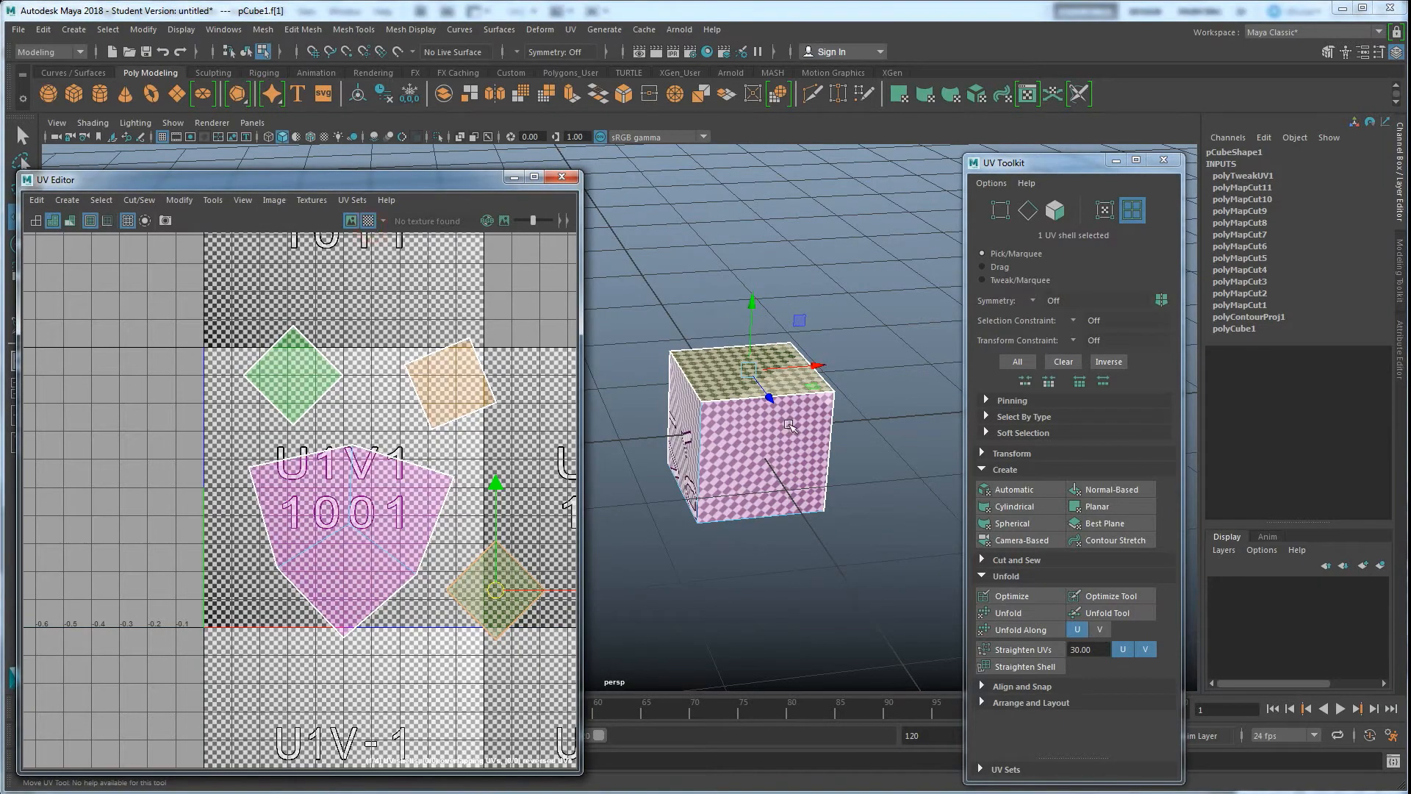
Open the 3D Cut and Sew UV Tool and sew the cube's front-left vertical edge
alt+drag(764, 456, 691, 518)
alt+right_drag(691, 518, 742, 483)
alt+drag(796, 344, 786, 376)
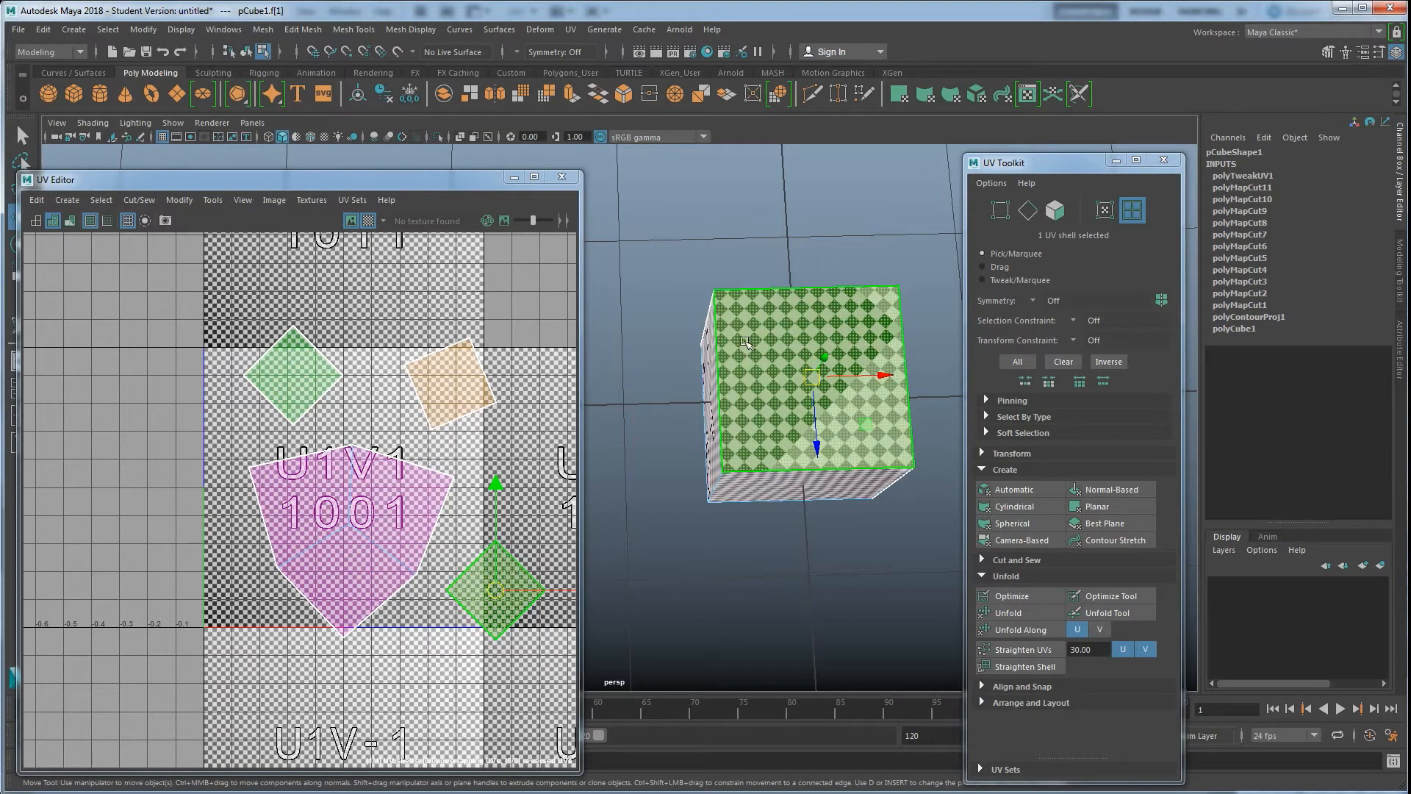
alt+middle_drag(741, 483, 706, 479)
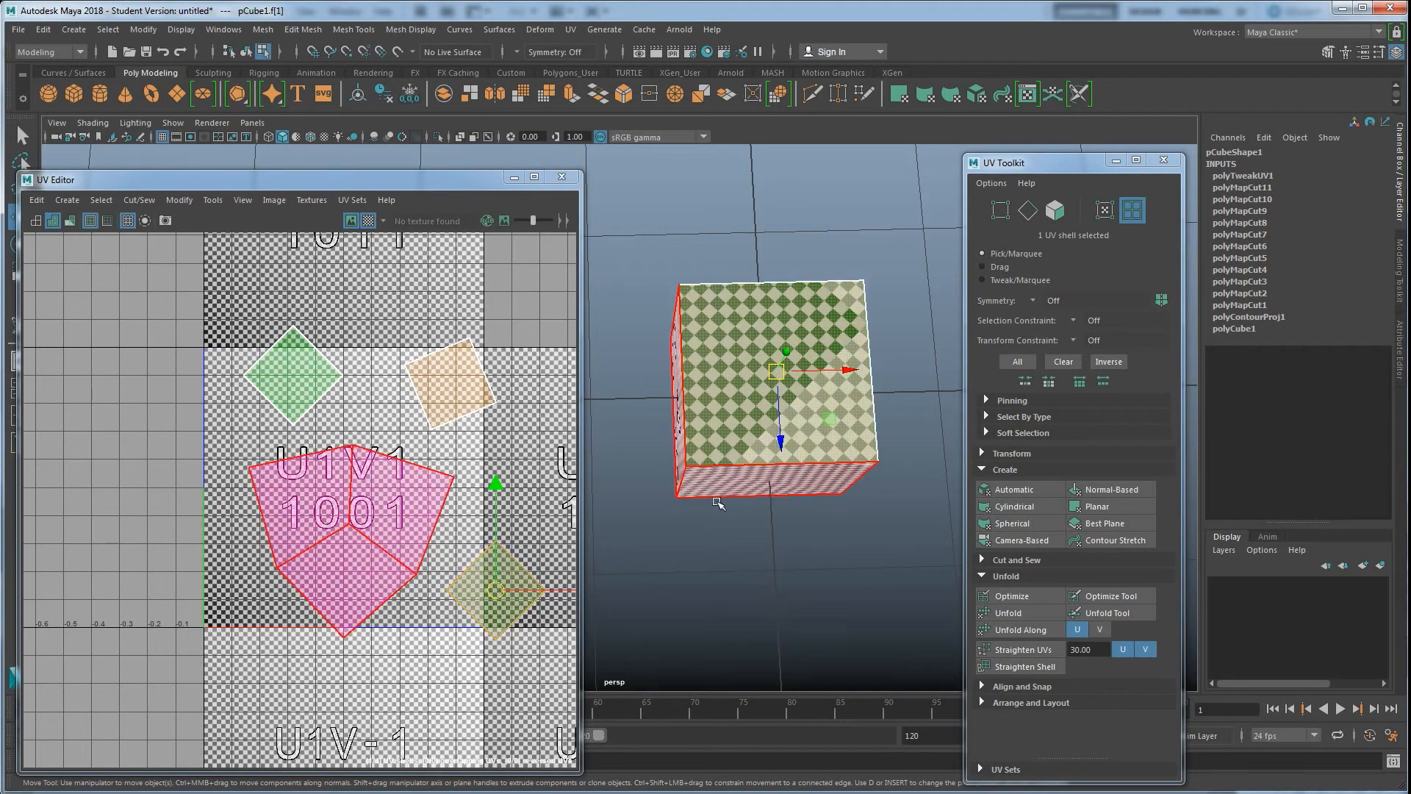
alt+drag(816, 509, 722, 438)
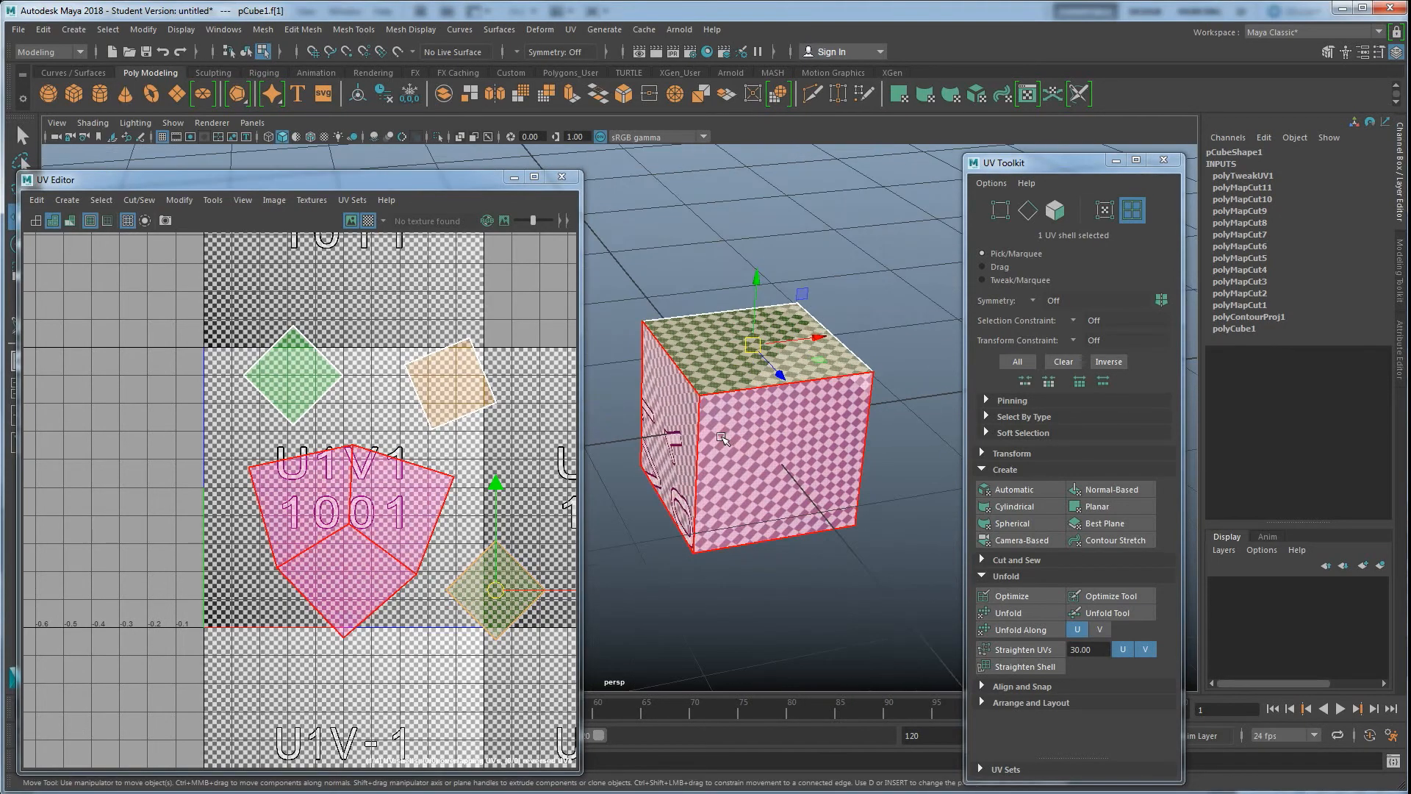
right_click(724, 405)
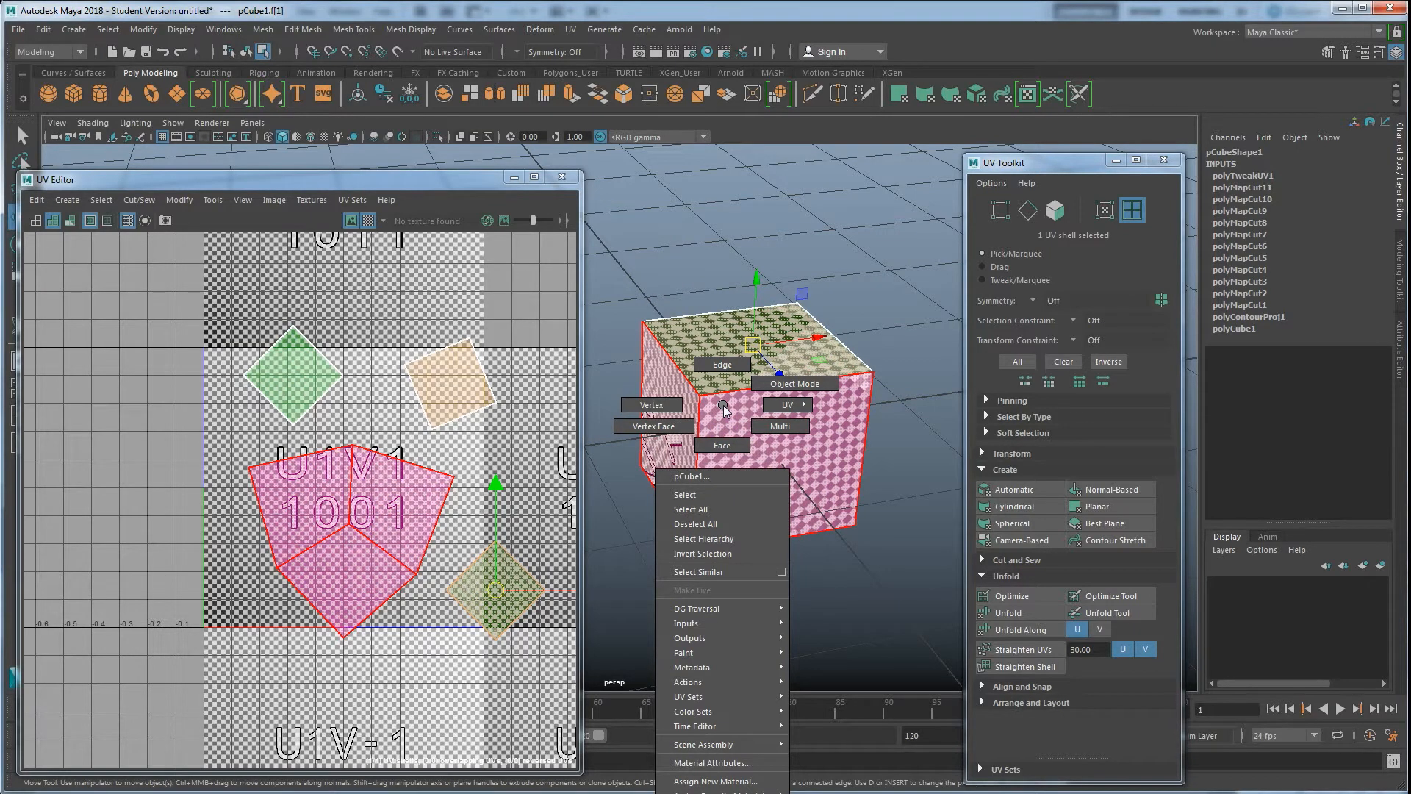
click(572, 30)
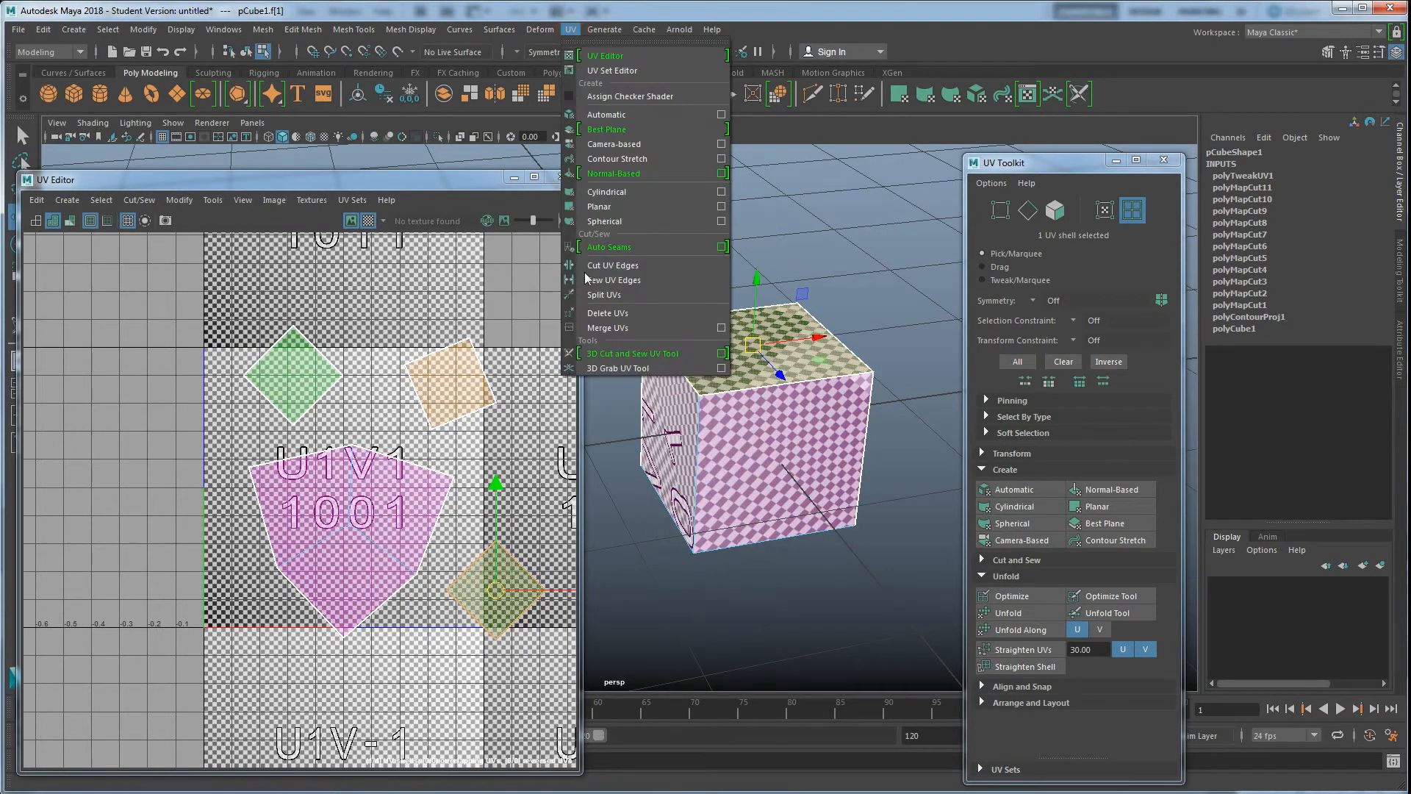
click(608, 352)
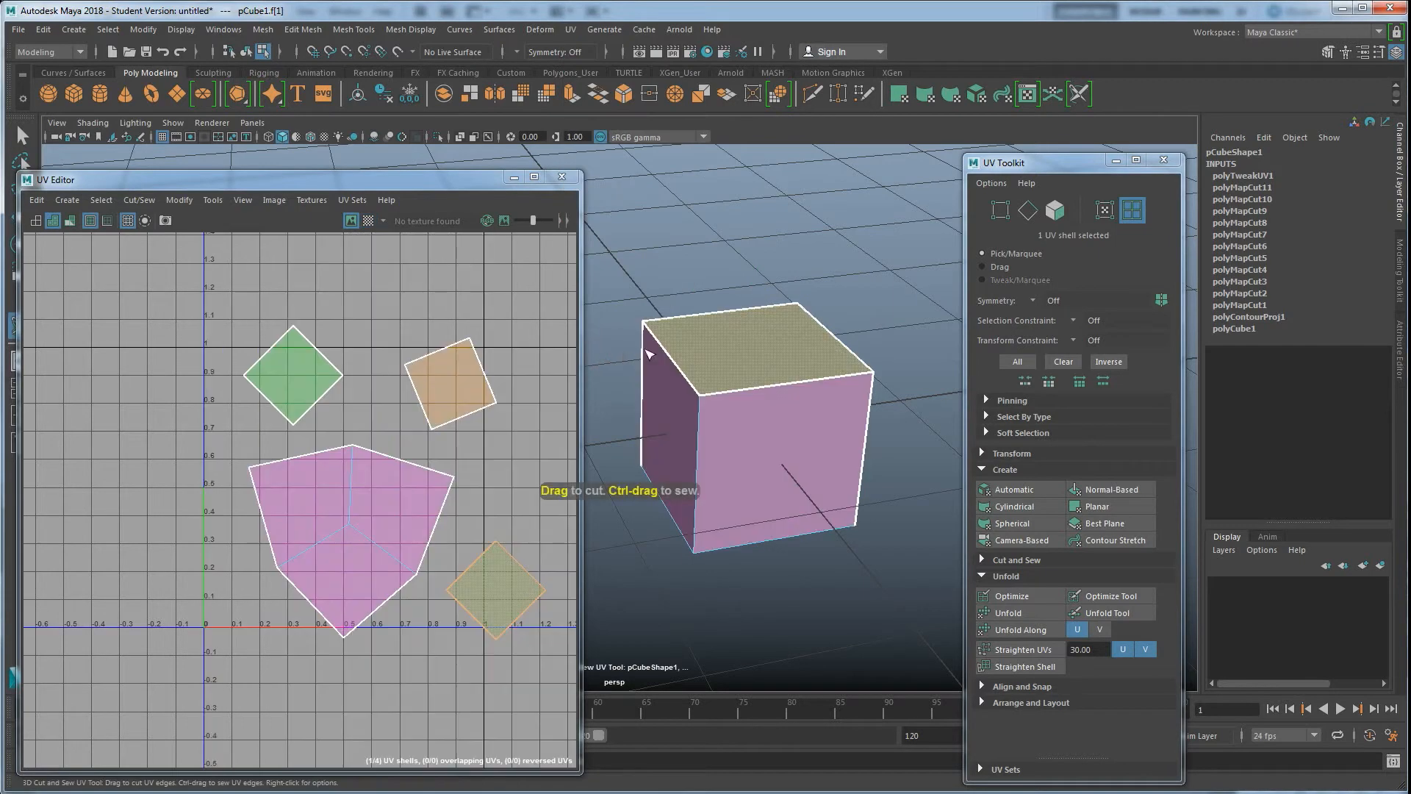
alt+drag(757, 477, 730, 424)
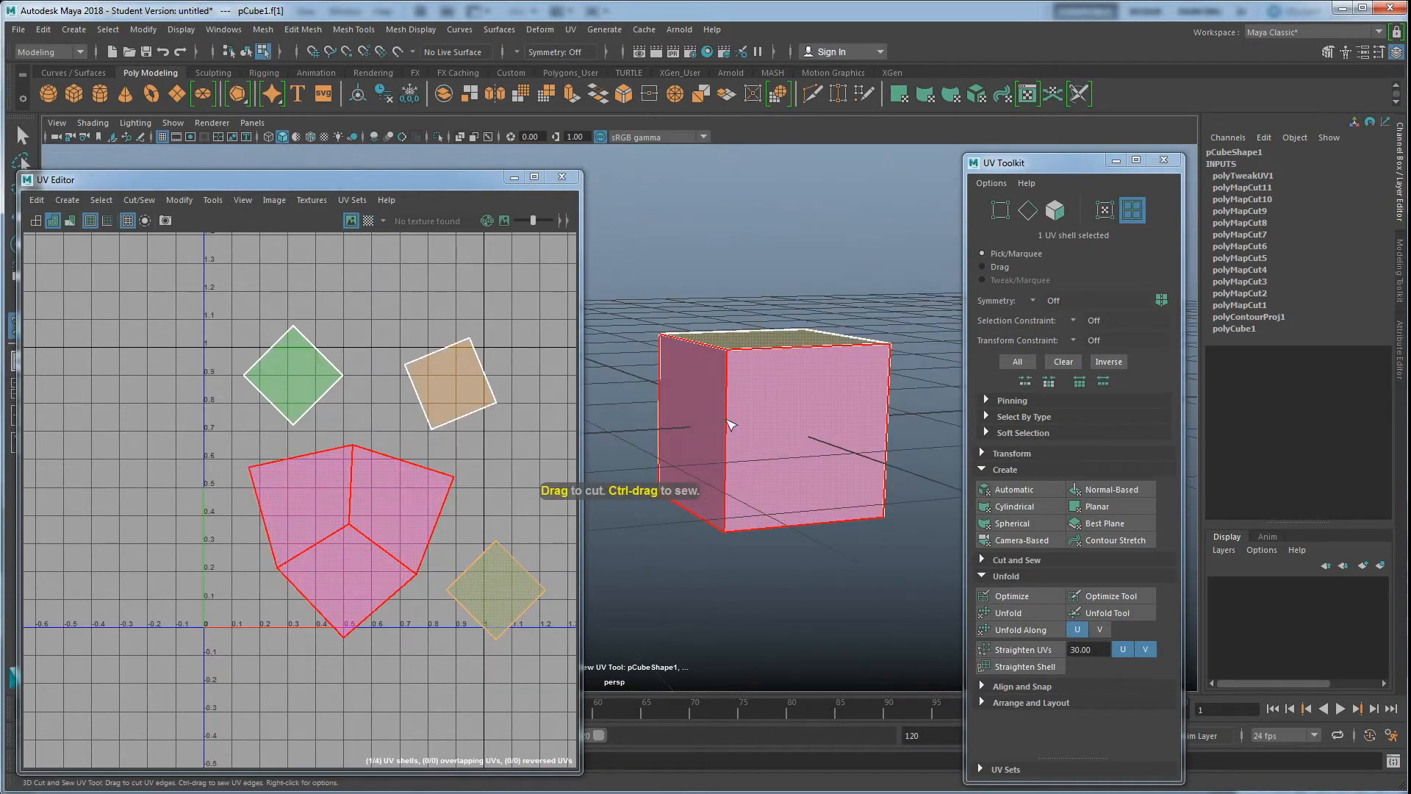
right_drag(750, 411, 747, 332)
click(726, 421)
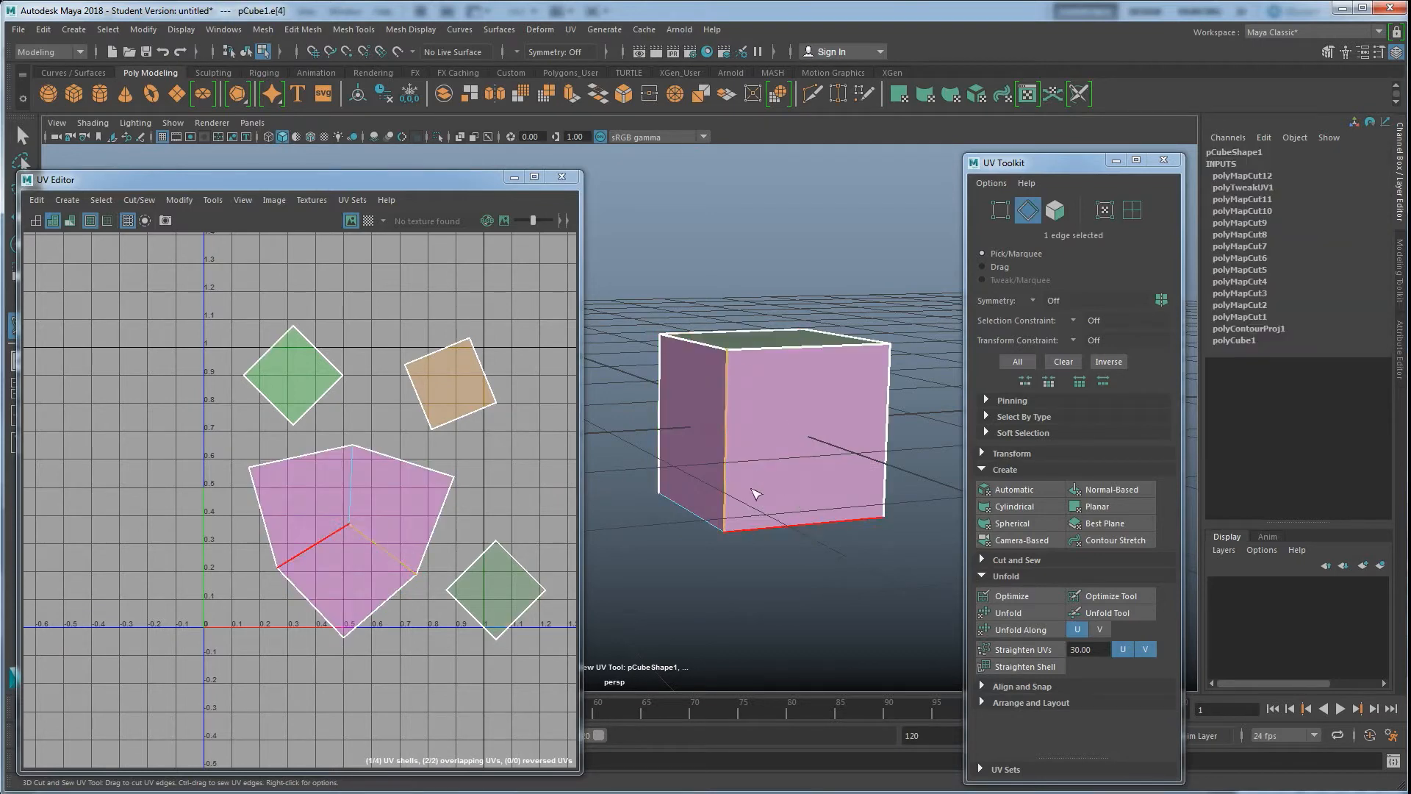
Sew the cube's bottom front and top front edges to join more UV shells
alt+drag(752, 502, 739, 558)
click(742, 604)
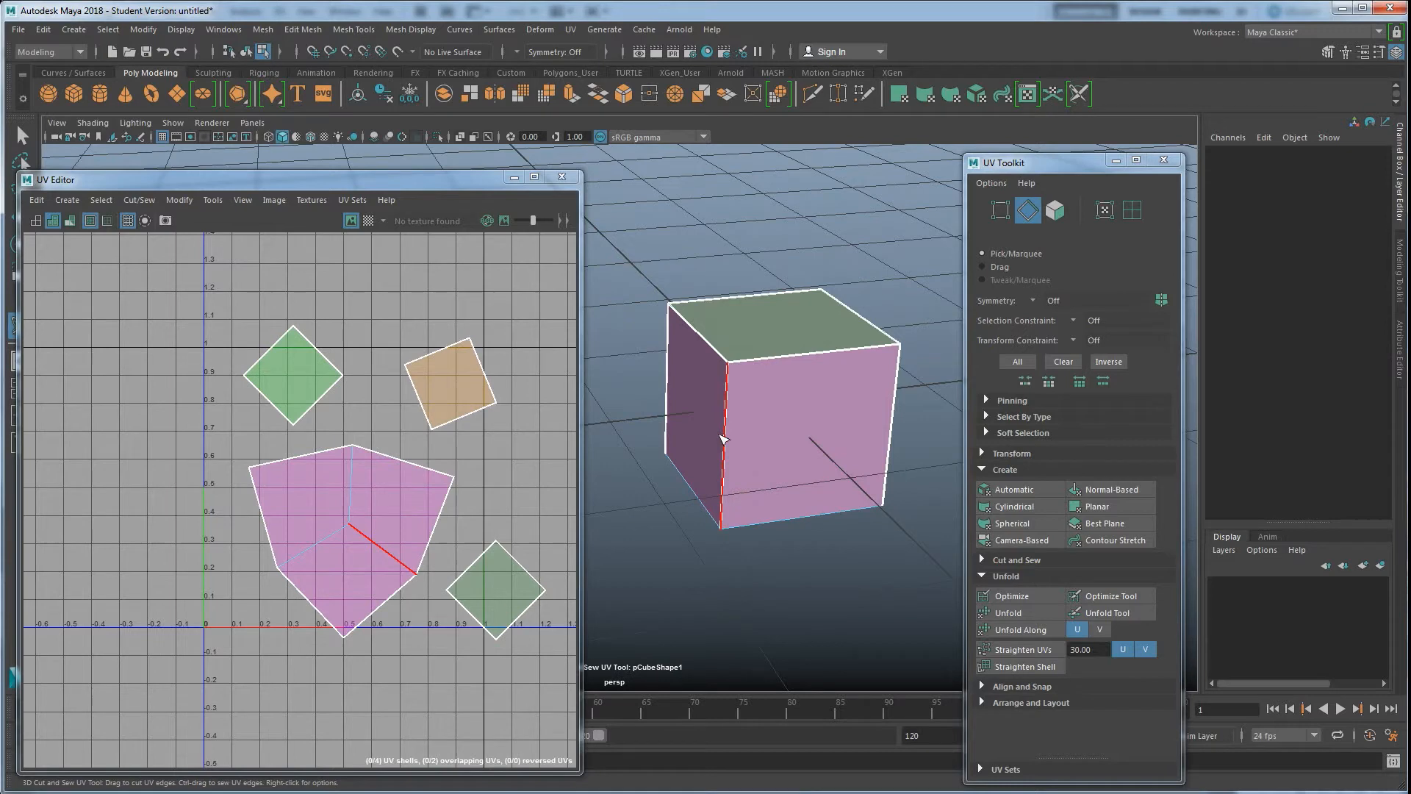
alt+drag(722, 439, 751, 397)
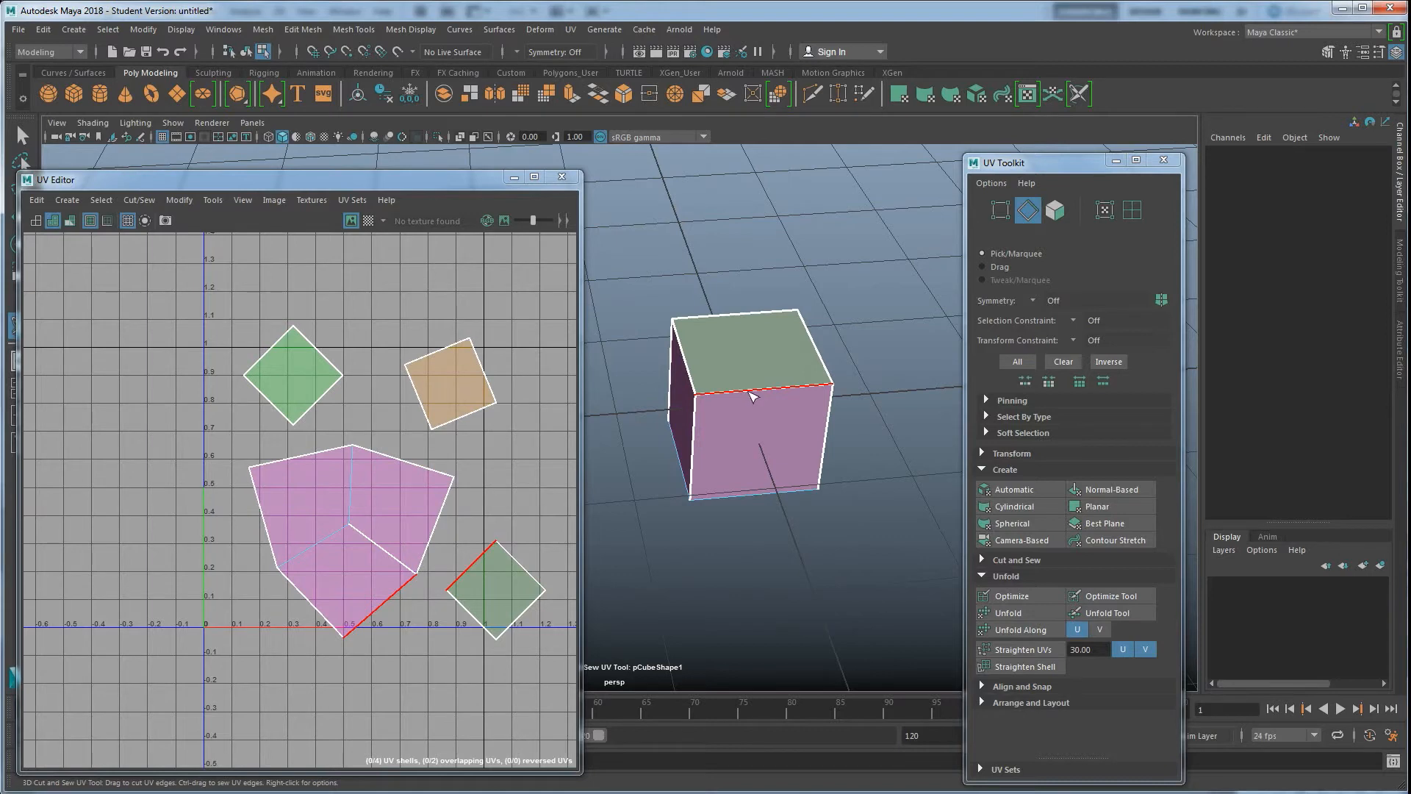
ctrl+click(753, 396)
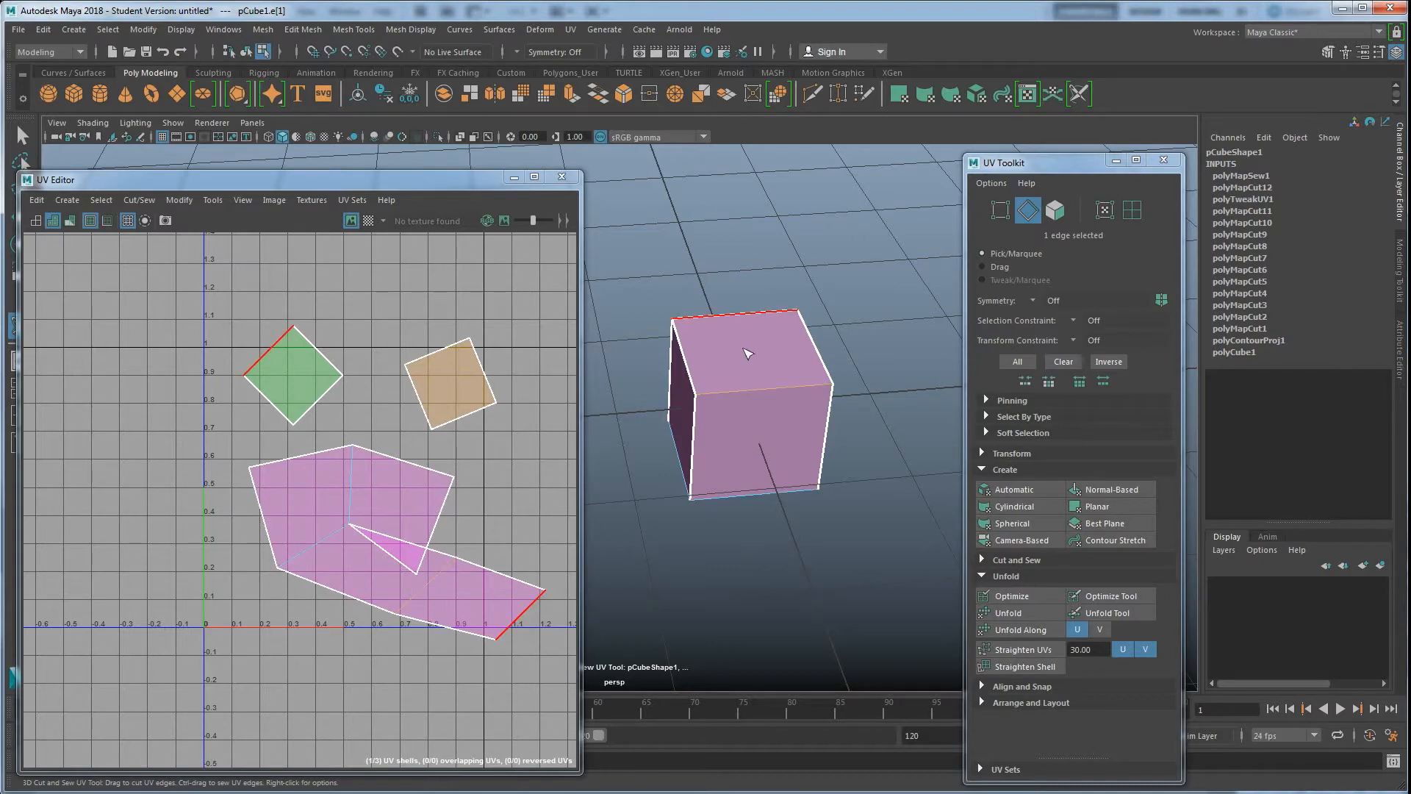
click(747, 379)
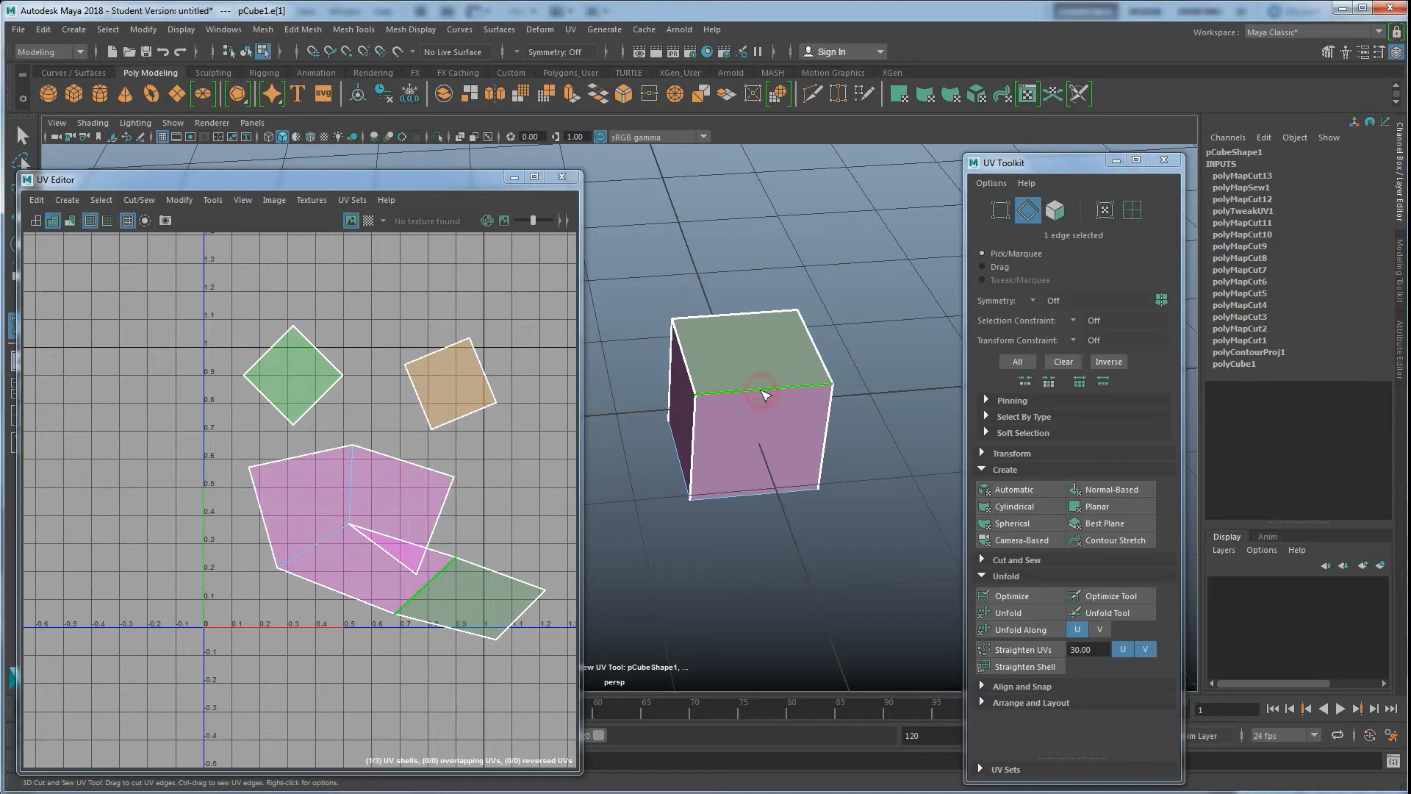
ctrl+click(747, 396)
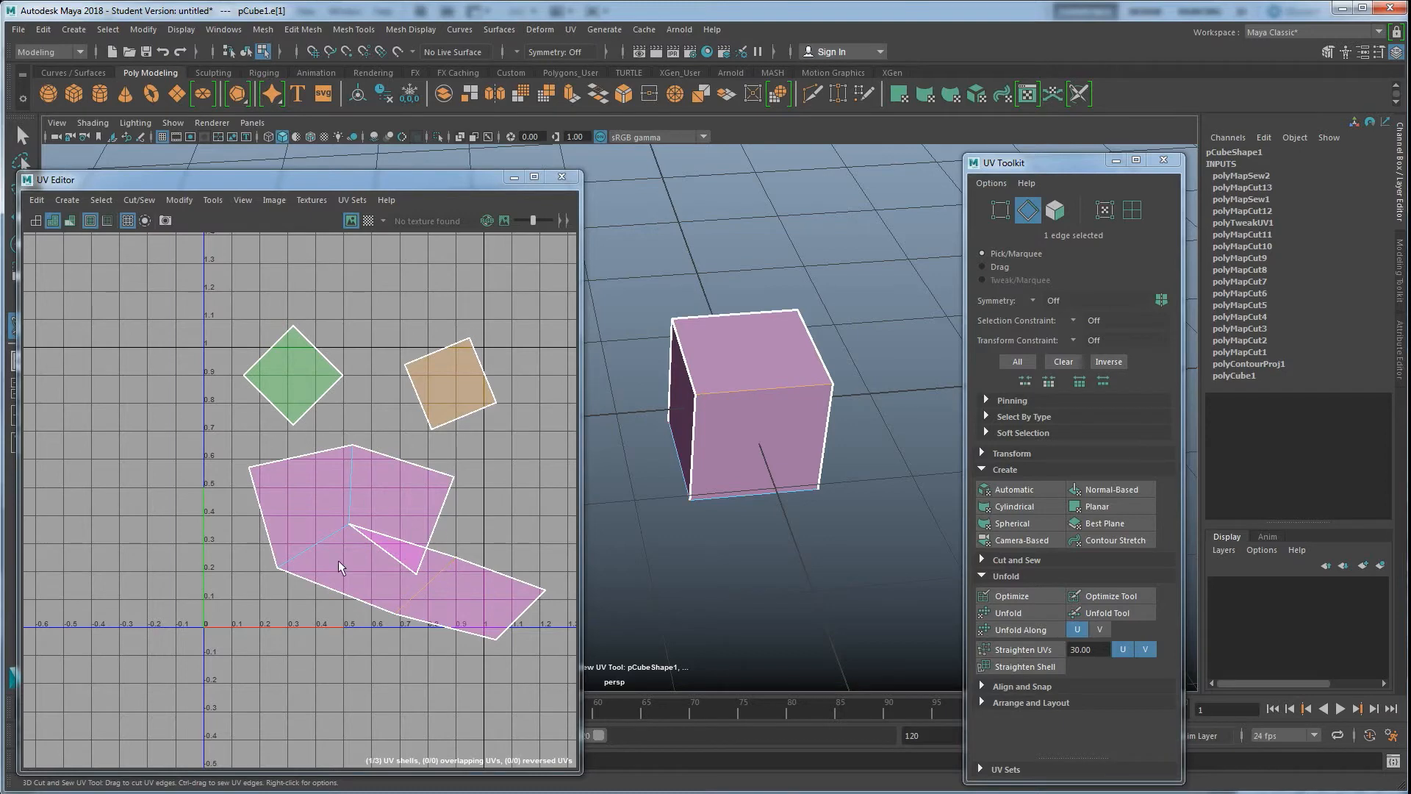
click(757, 393)
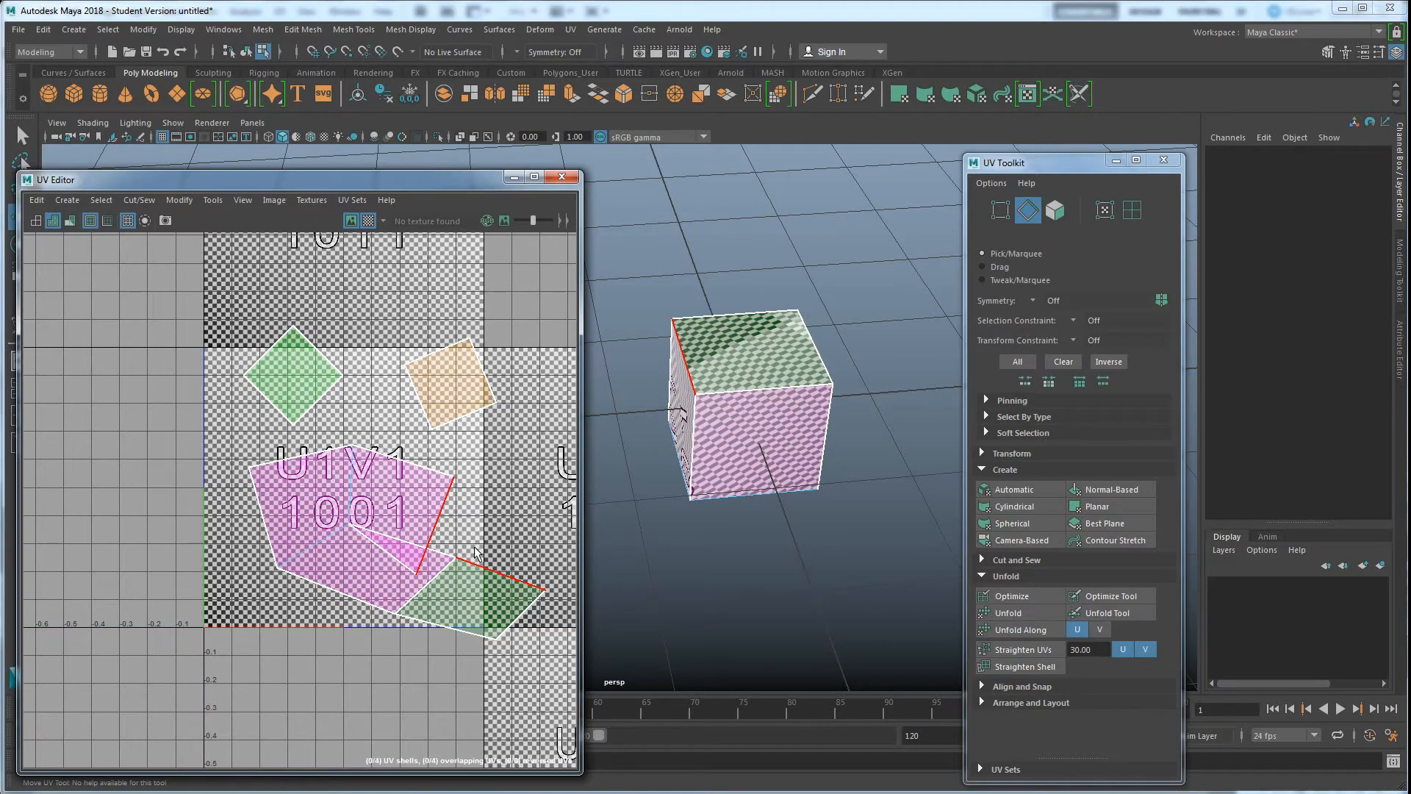
Move the small side UV shell lower in the UV Editor
right_drag(474, 583, 482, 621)
click(481, 621)
drag(482, 621, 505, 642)
Reactivate the 3D Cut and Sew UV Tool and sew the cube's top front edge
right_drag(709, 372, 760, 348)
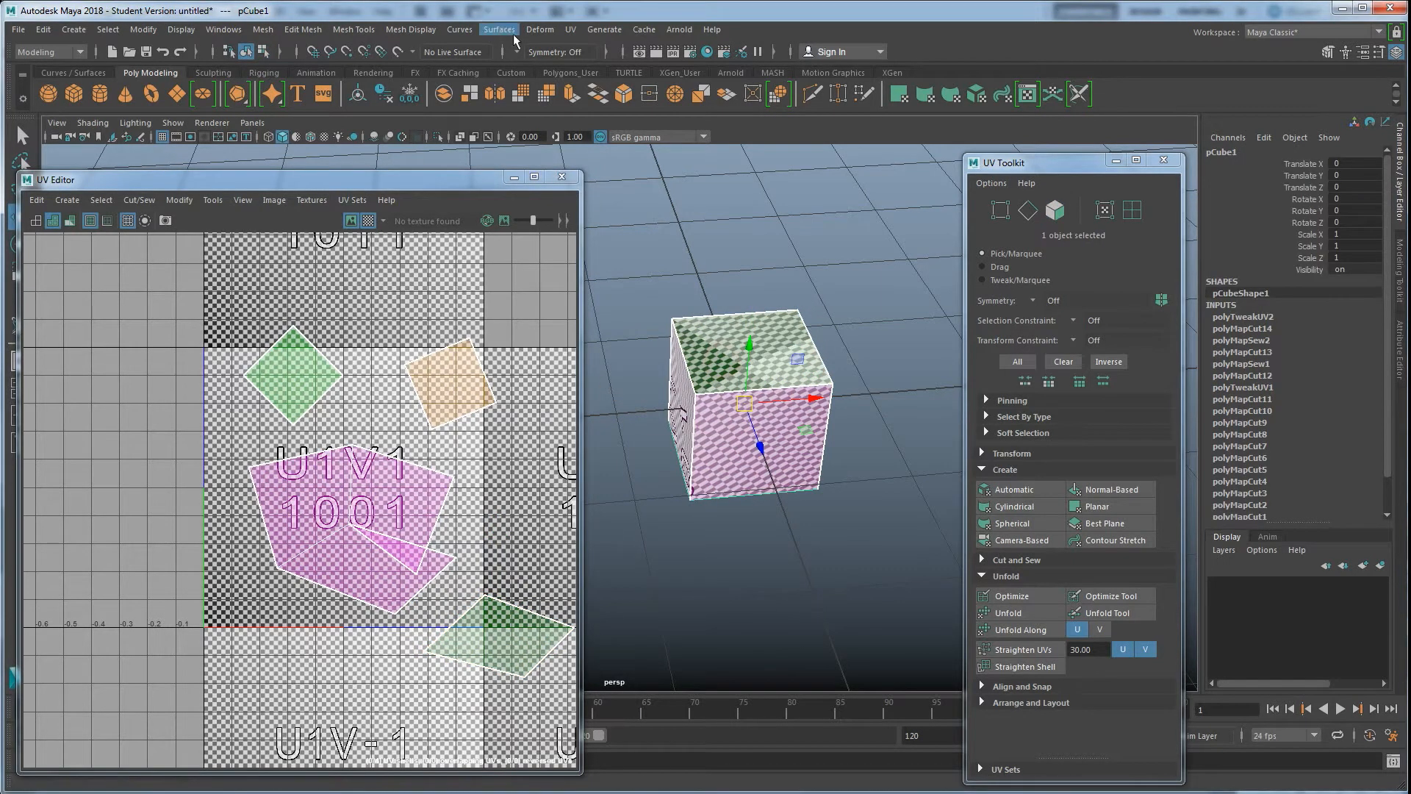
click(571, 30)
click(618, 354)
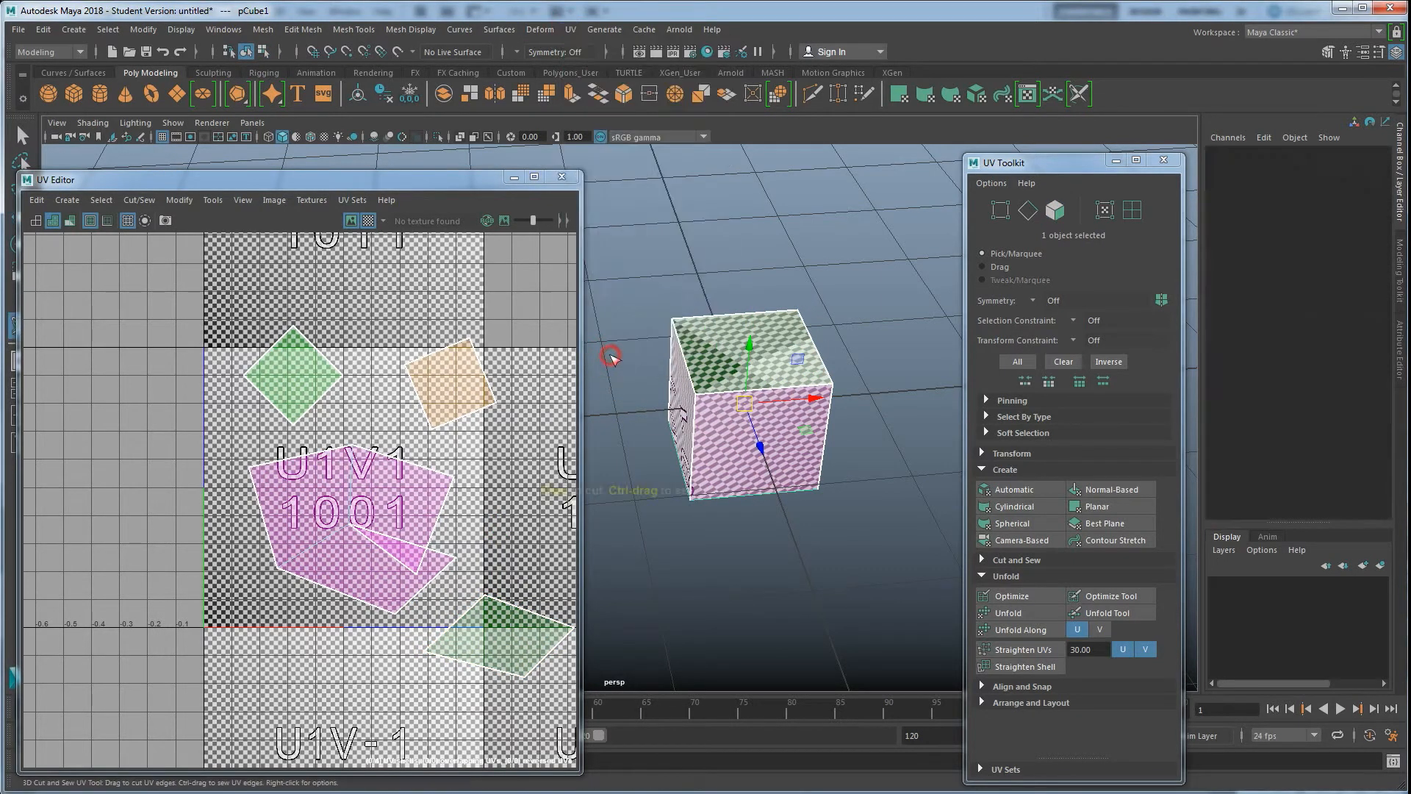
ctrl+click(764, 394)
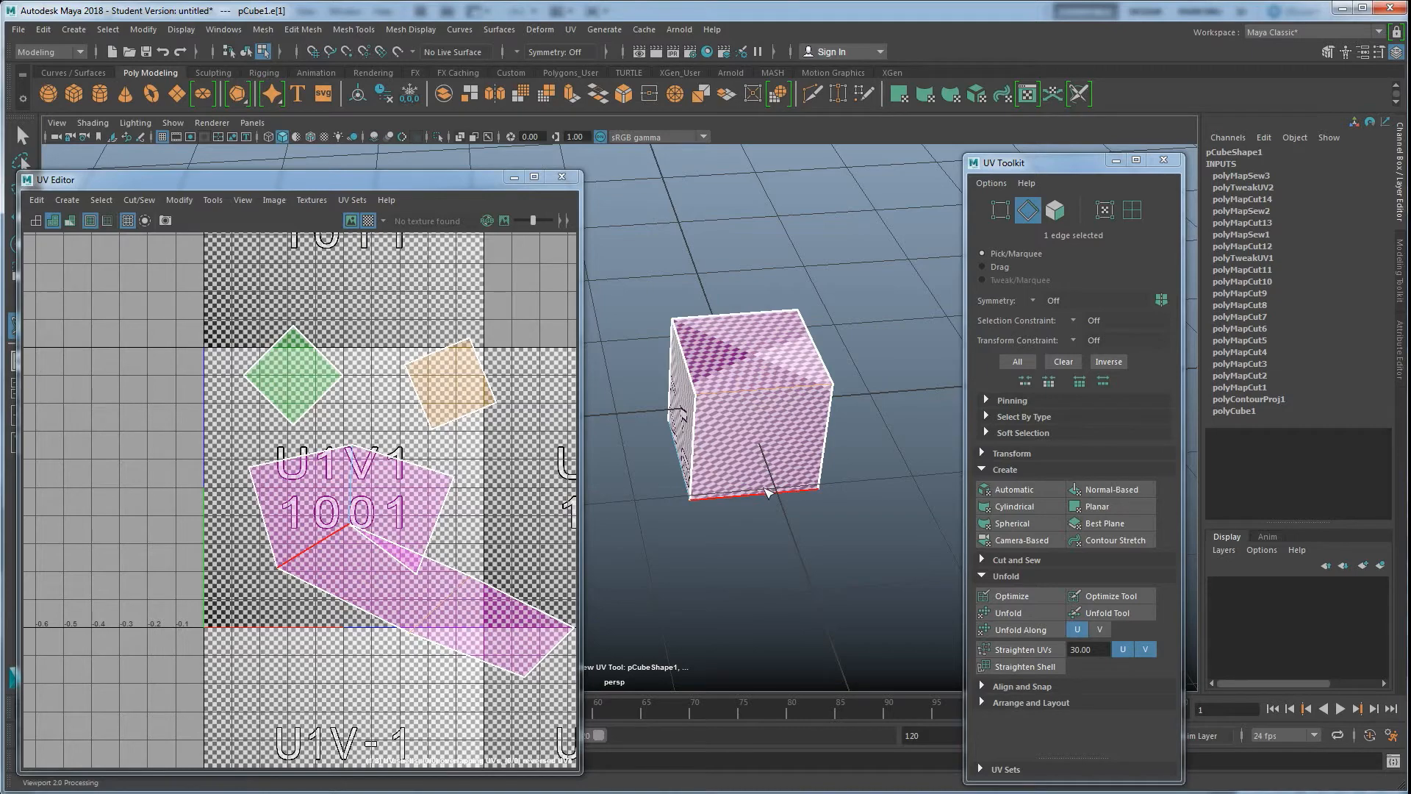
Orbit around the cube and sew its remaining bottom and side edges into one shell
alt+drag(709, 479, 757, 411)
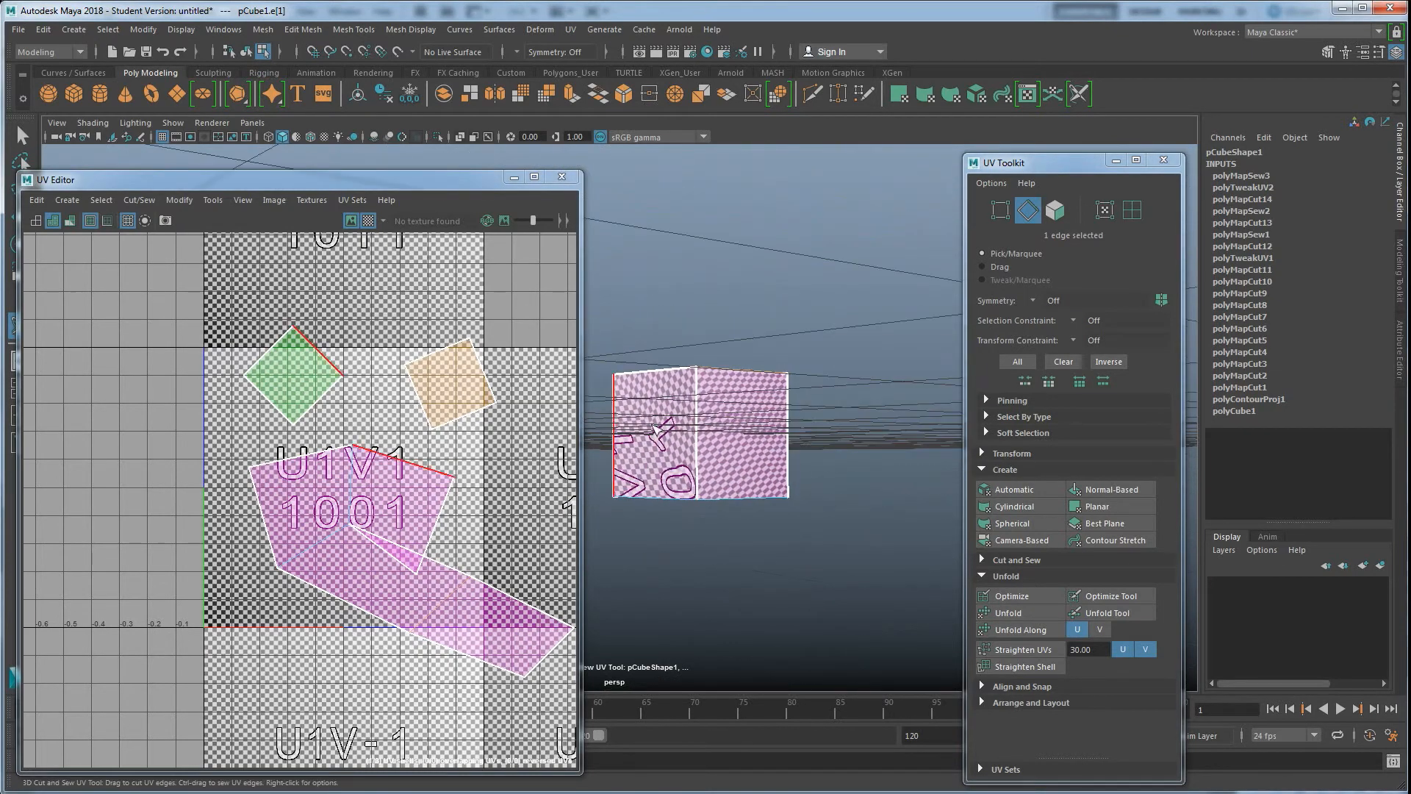
alt+drag(717, 488, 753, 478)
alt+drag(711, 337, 743, 441)
click(709, 563)
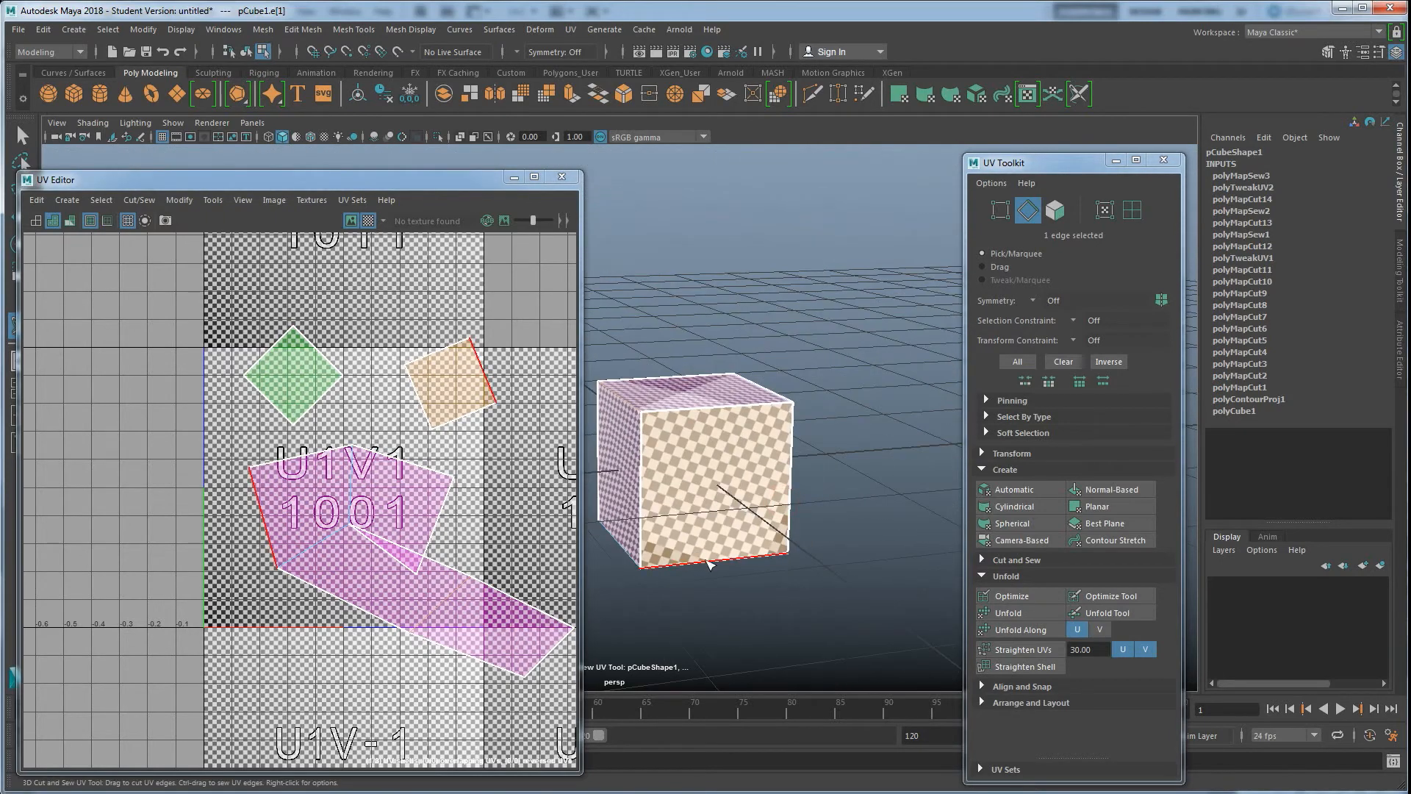
ctrl+click(712, 563)
alt+drag(709, 563, 724, 513)
ctrl+click(682, 524)
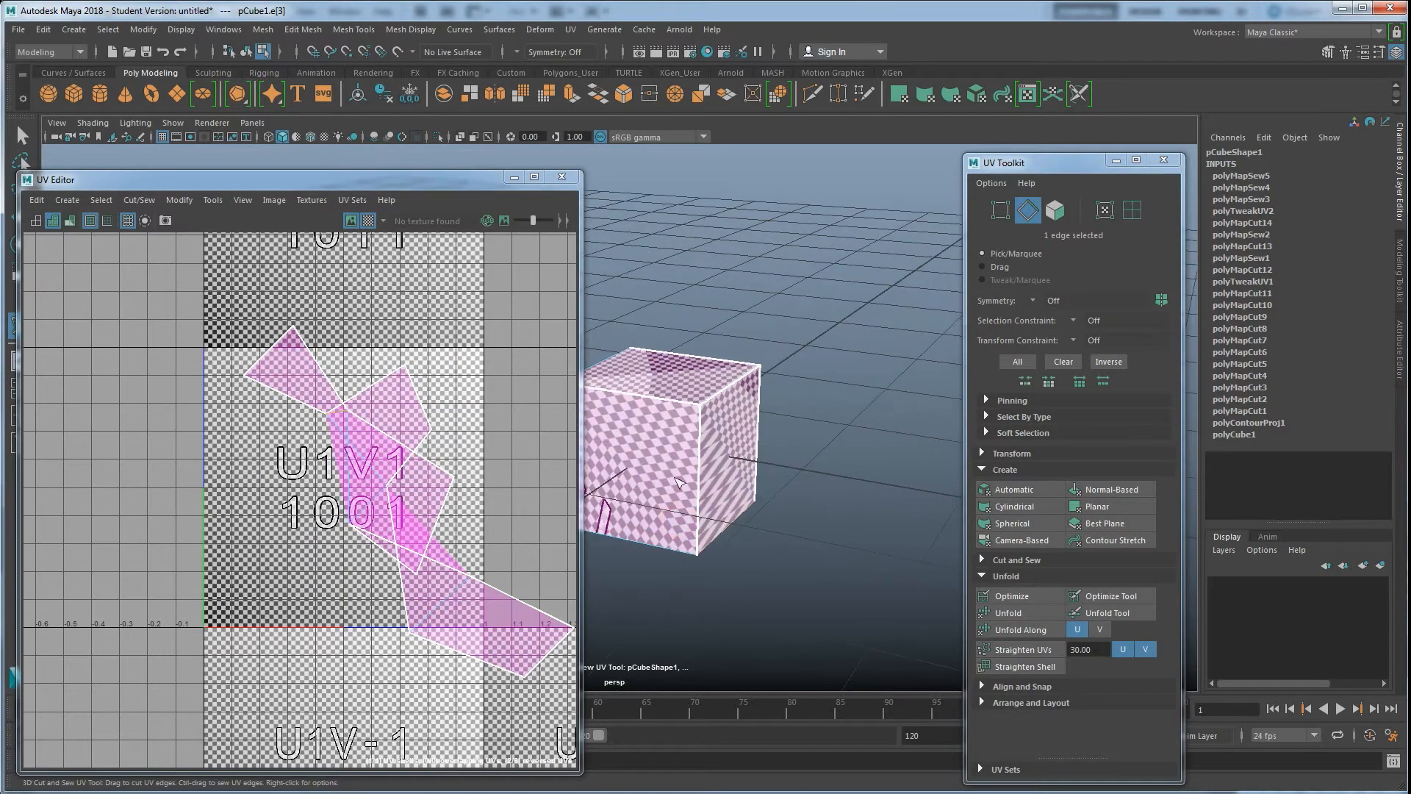
Select the cube with the Move tool and Unfold its UVs from the UV Toolkit
alt+drag(690, 446, 787, 433)
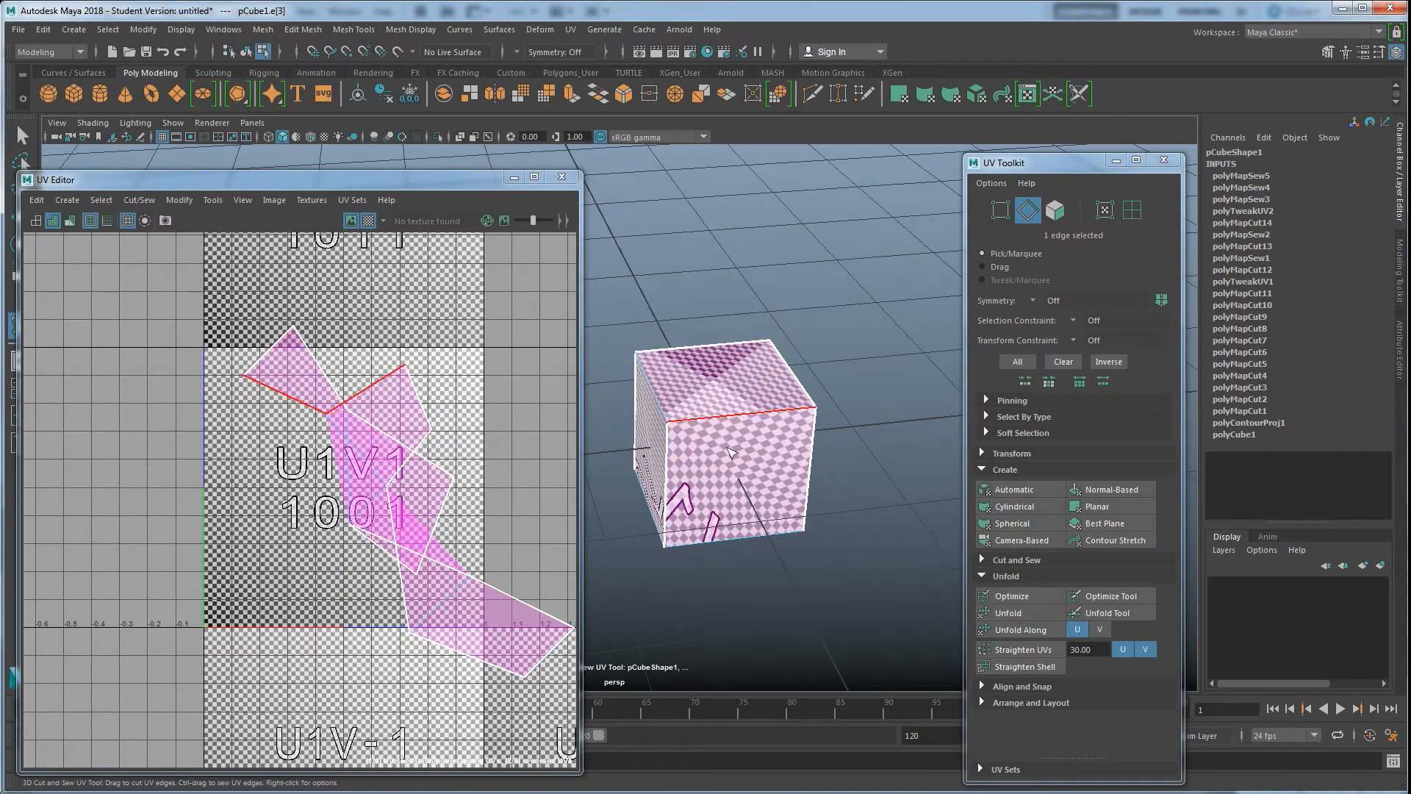
mouse_move(724, 396)
right_down()
mouse_move(777, 379)
mouse_move(730, 383)
mouse_move(725, 399)
right_up()
key(w)
right_drag(740, 397, 805, 380)
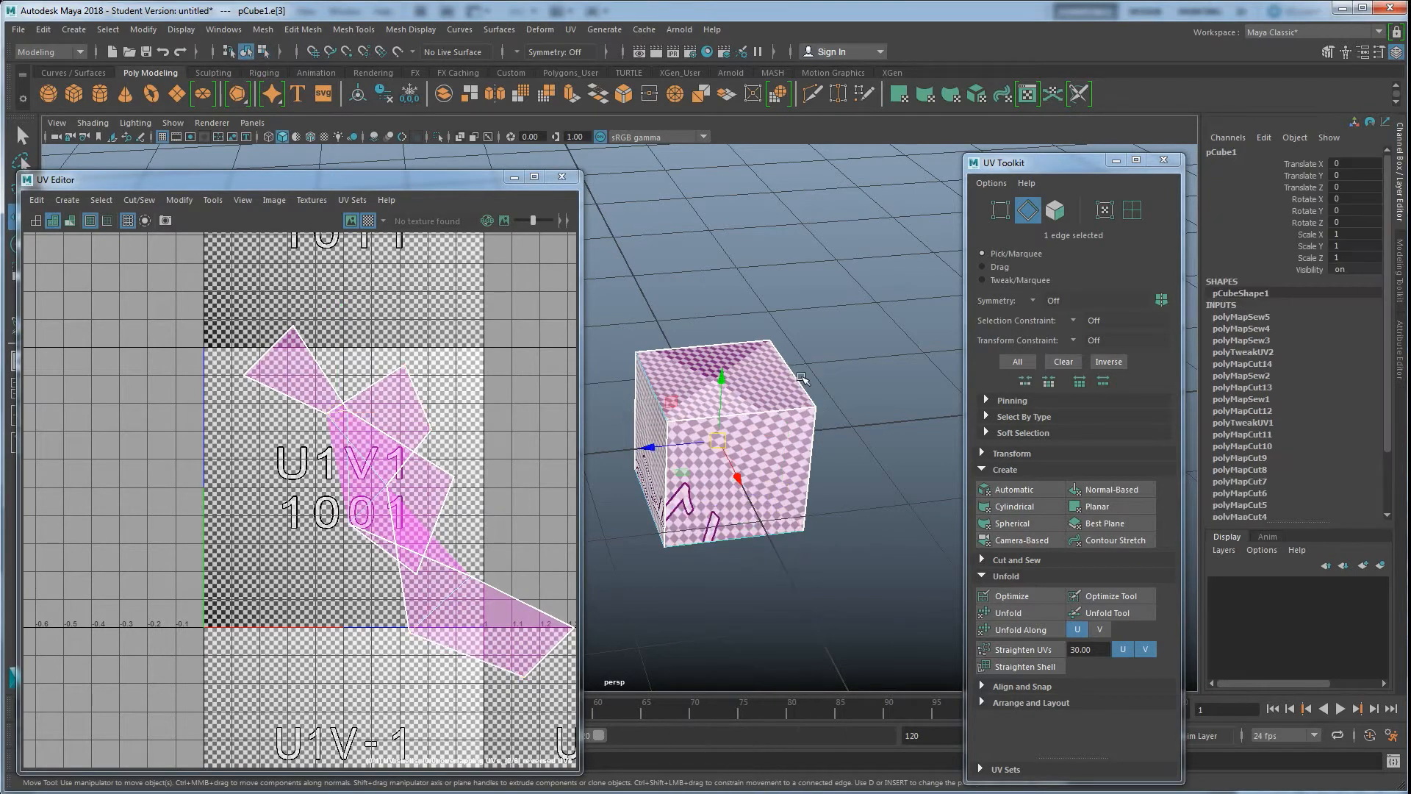
click(1021, 611)
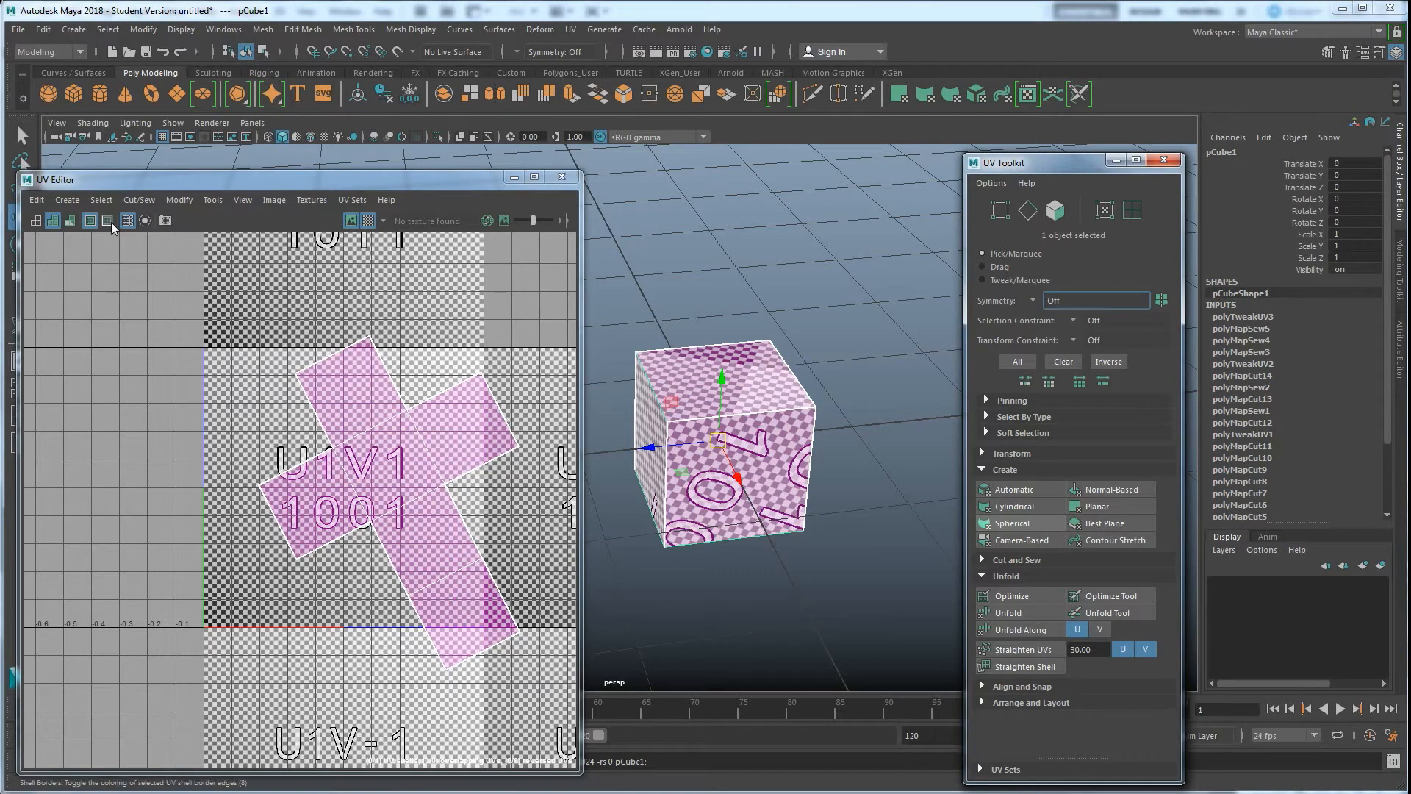
Move the UV Editor window aside and switch to the Rotate tool
click(72, 221)
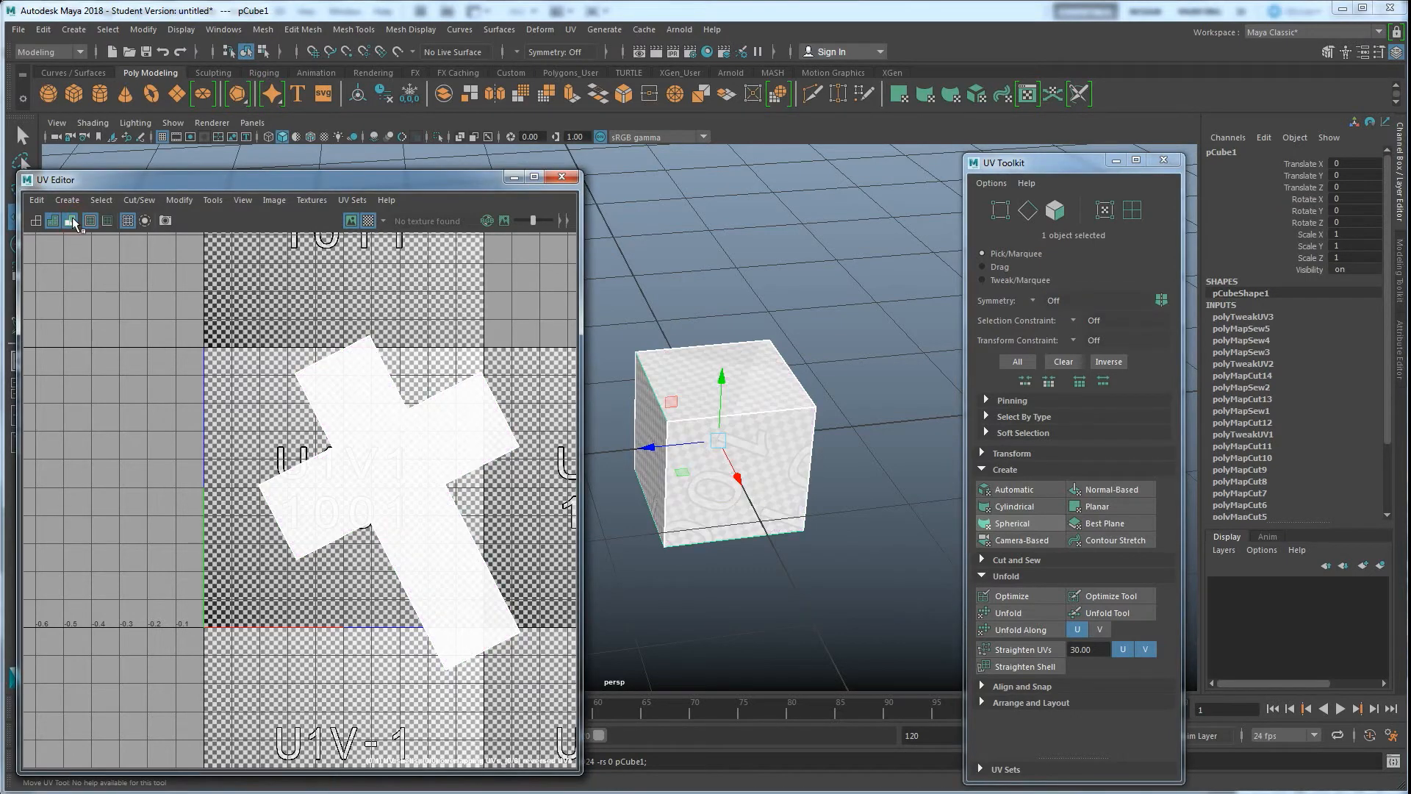
click(73, 221)
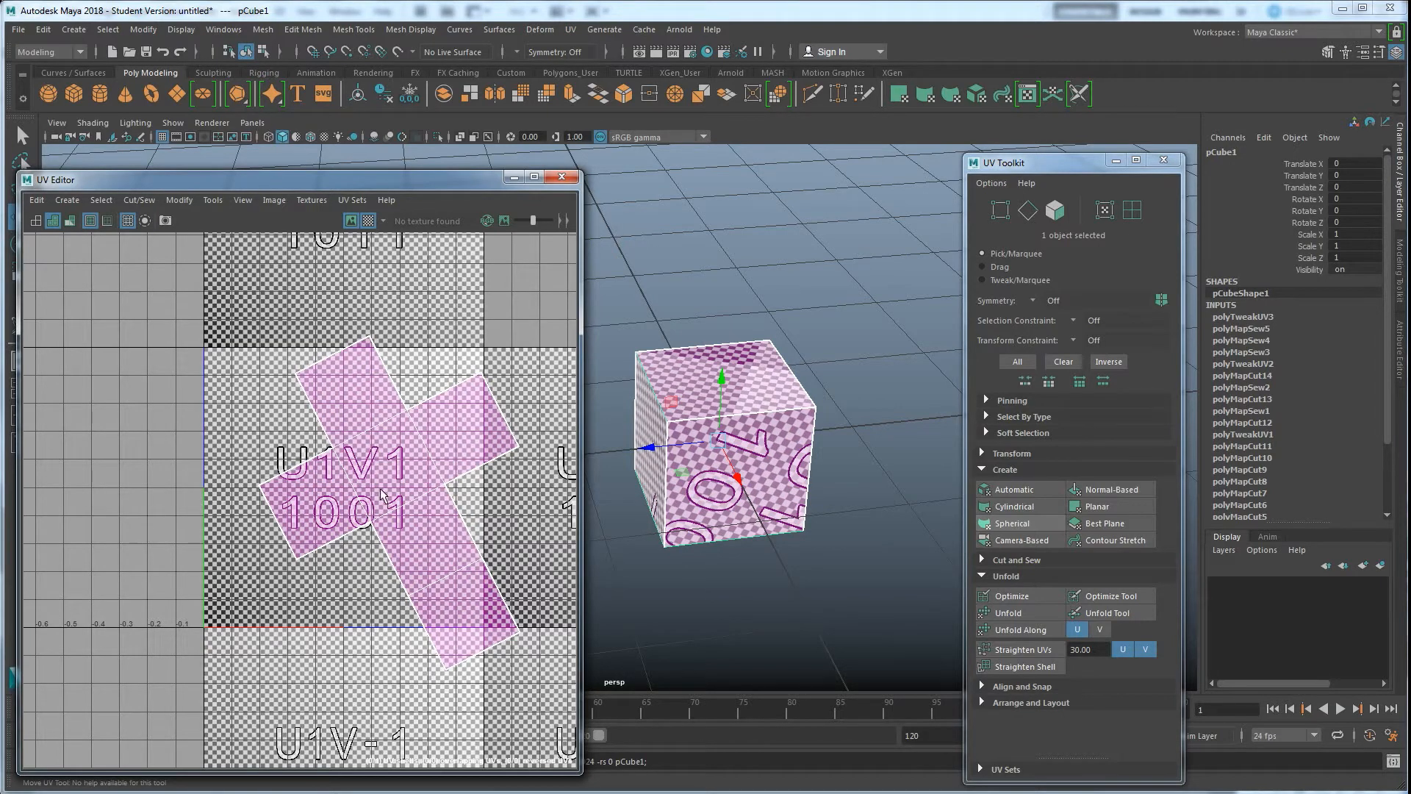
key(e)
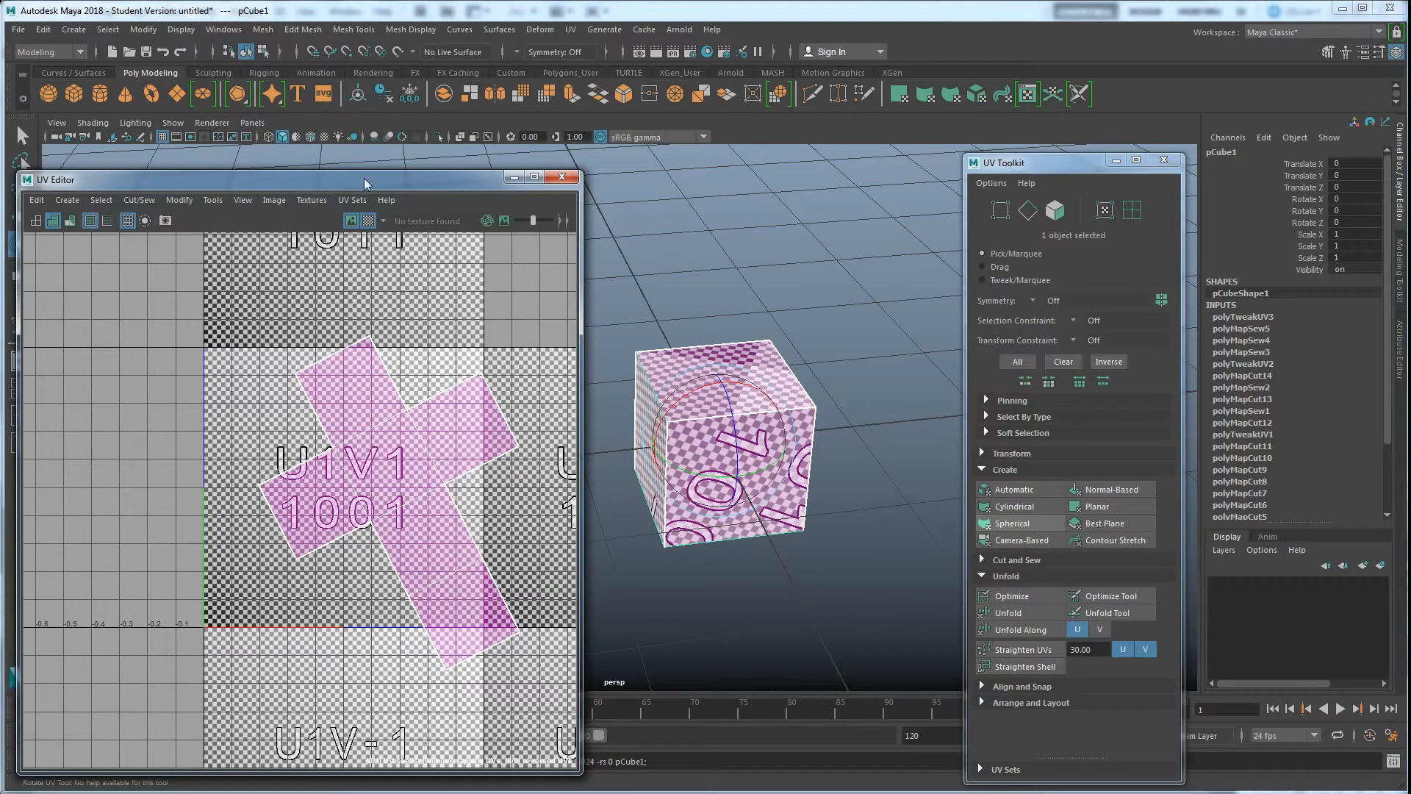
drag(368, 185, 419, 185)
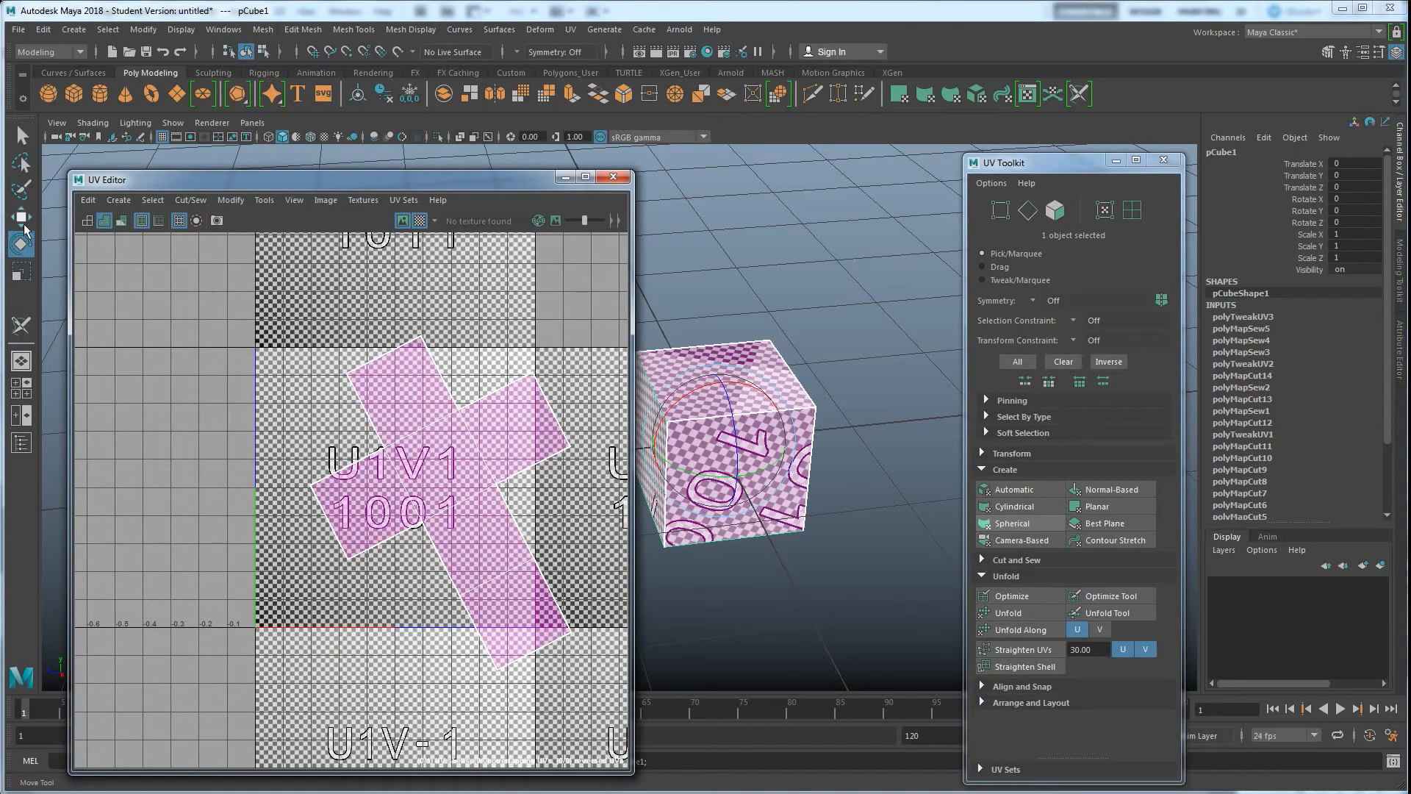
click(20, 271)
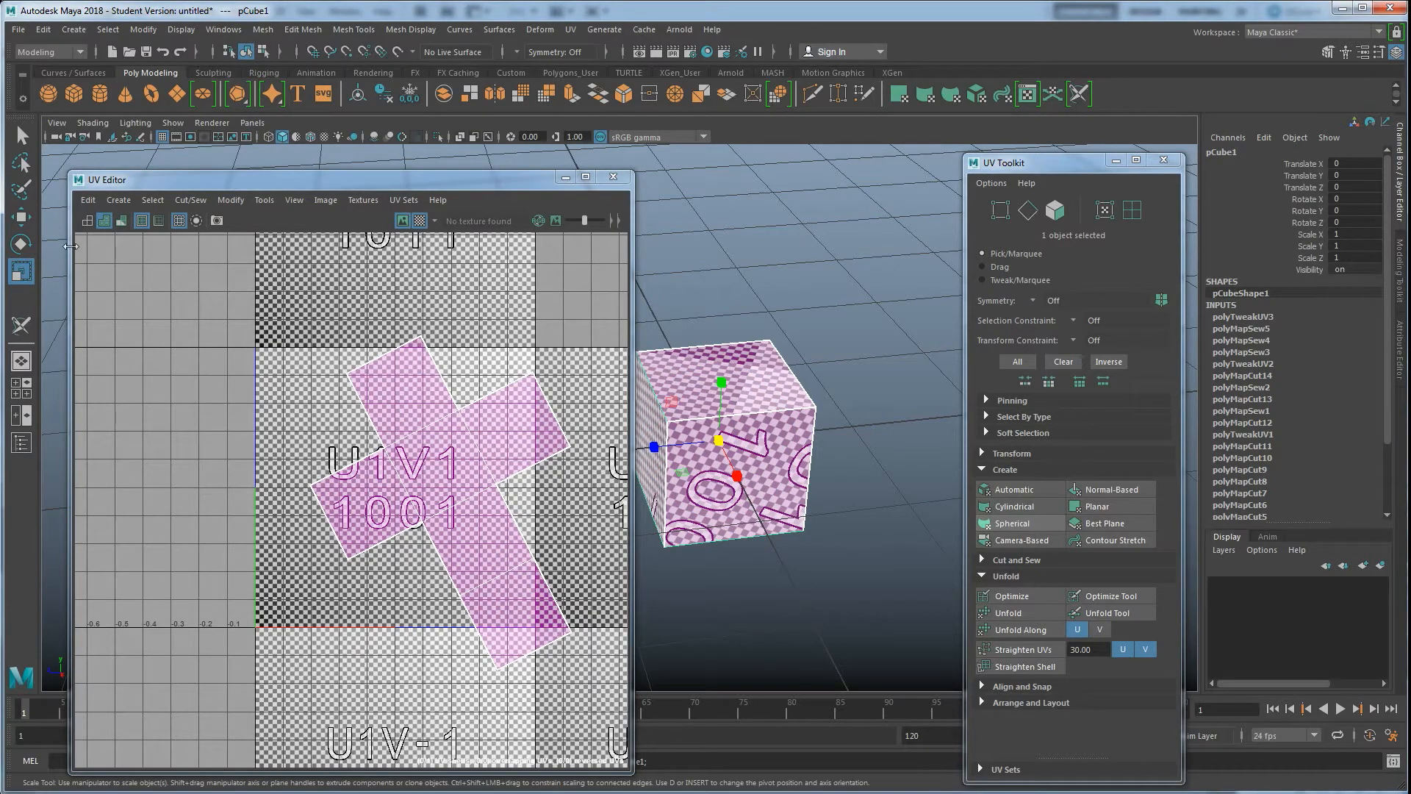
click(21, 243)
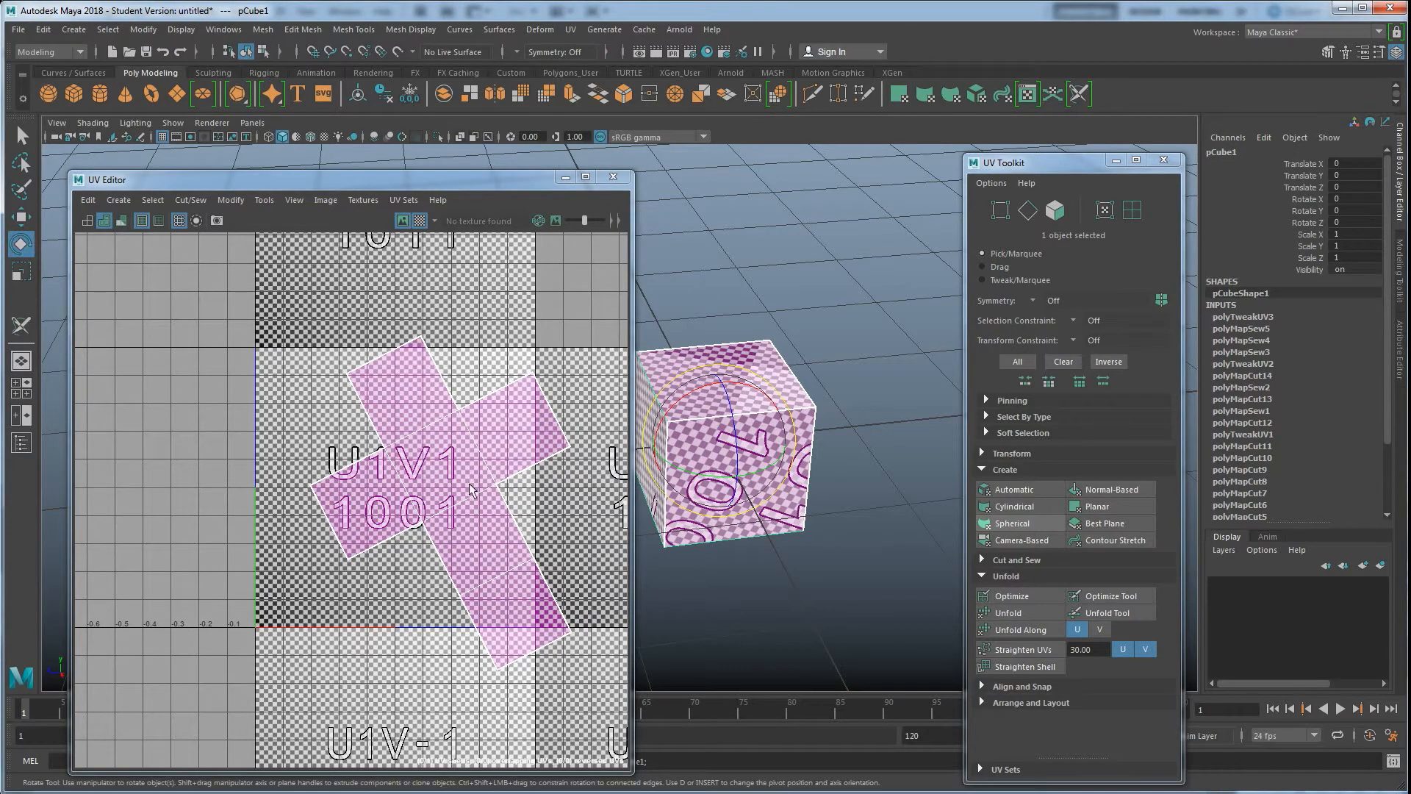
click(322, 433)
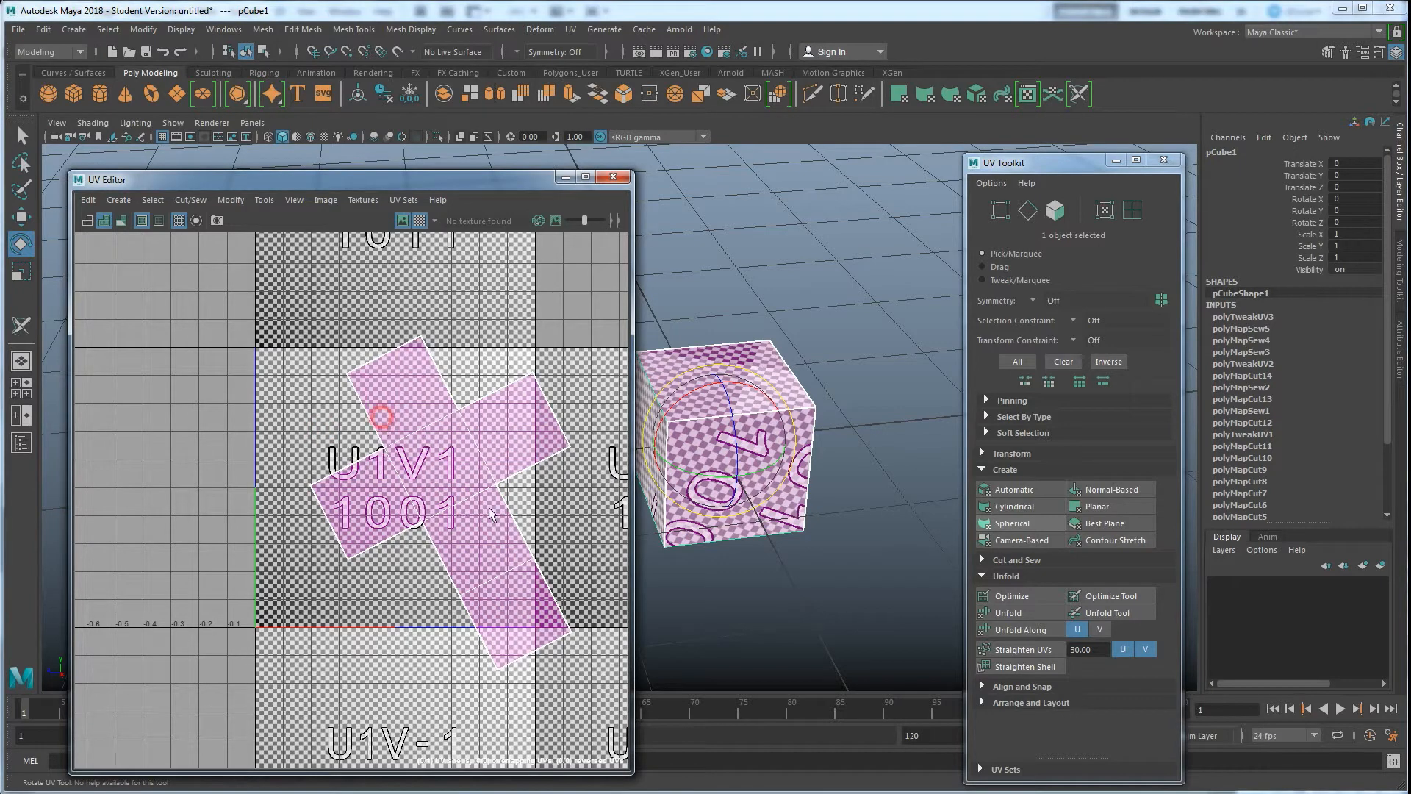
Hide the checker texture in the UV Editor, select the cube's UV shell and rotate it slightly
click(420, 221)
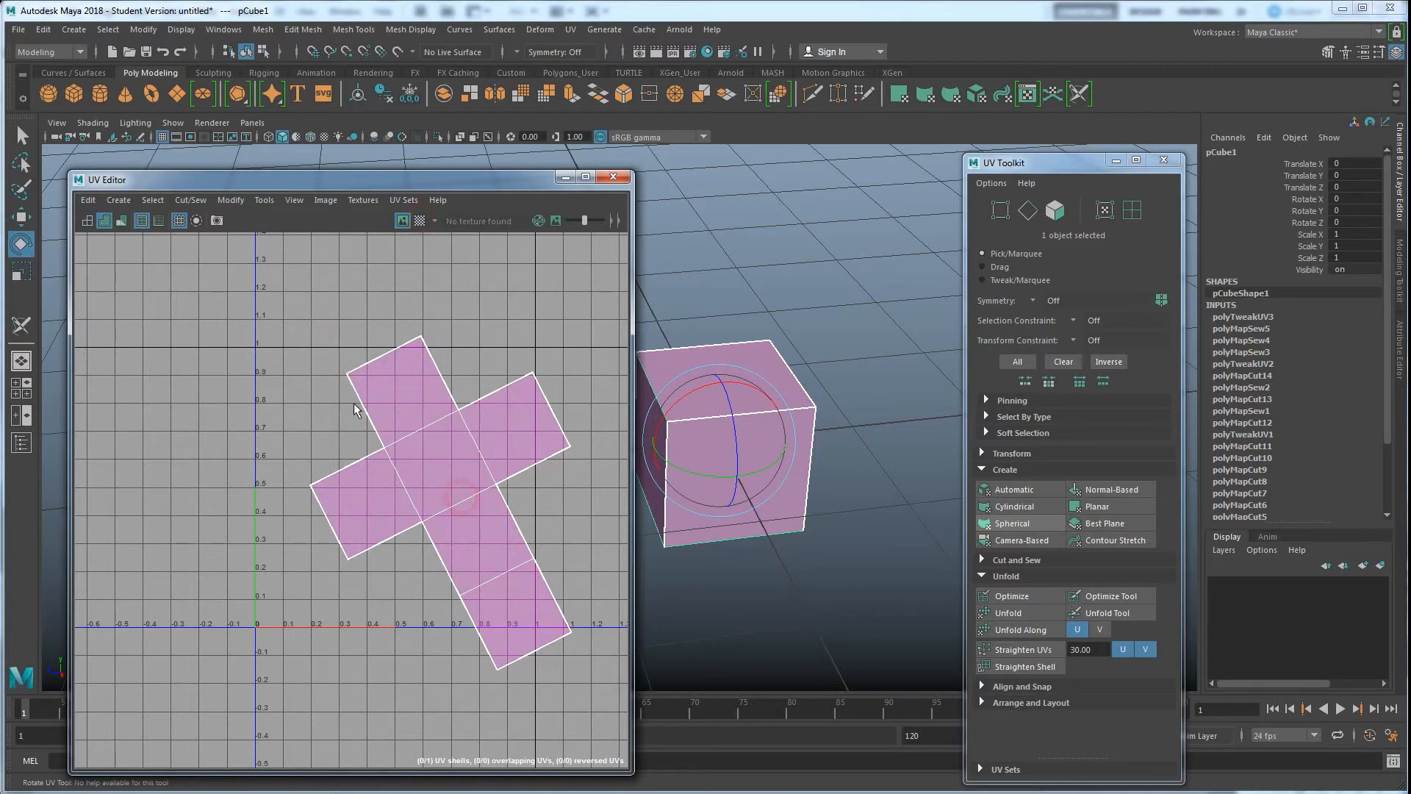
right_drag(409, 446, 351, 422)
click(441, 439)
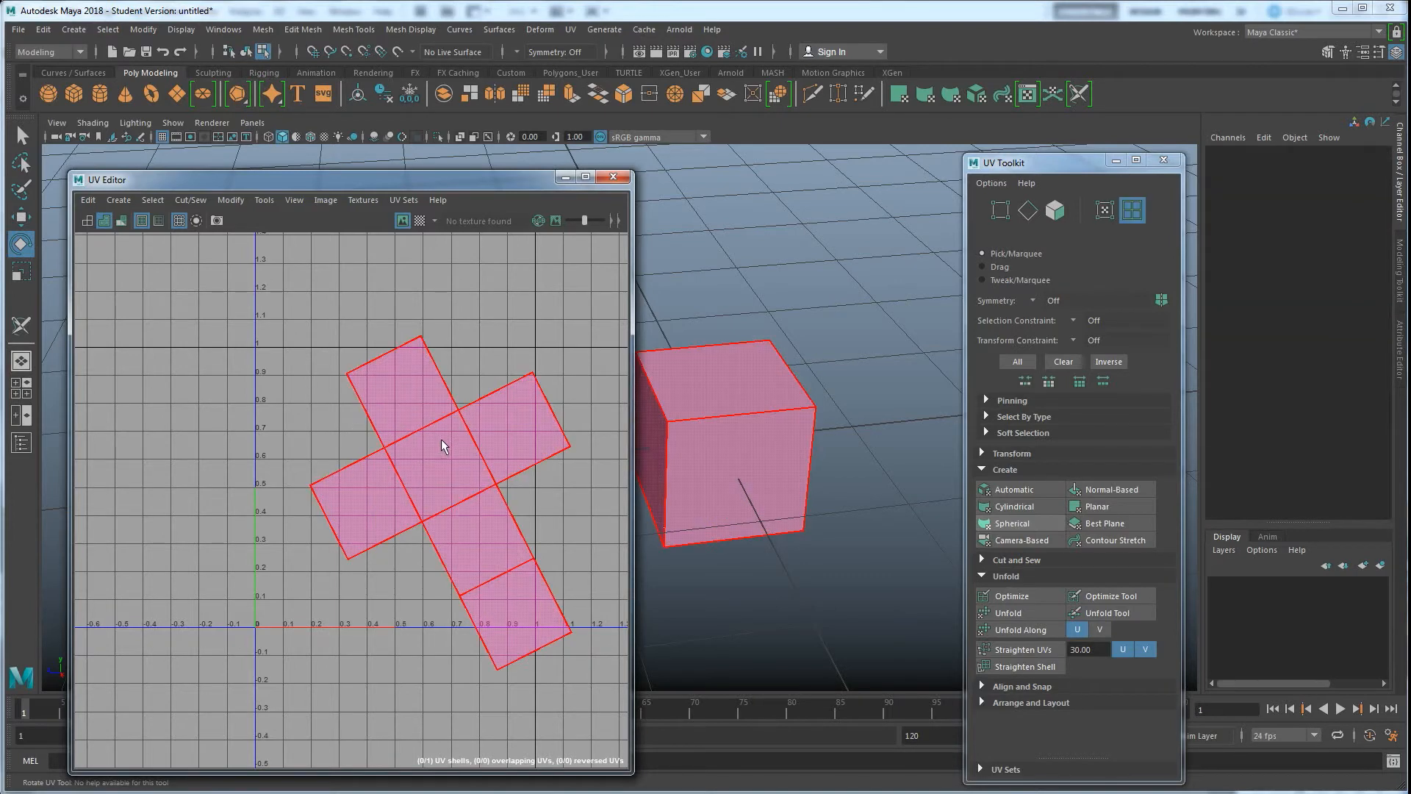
click(443, 436)
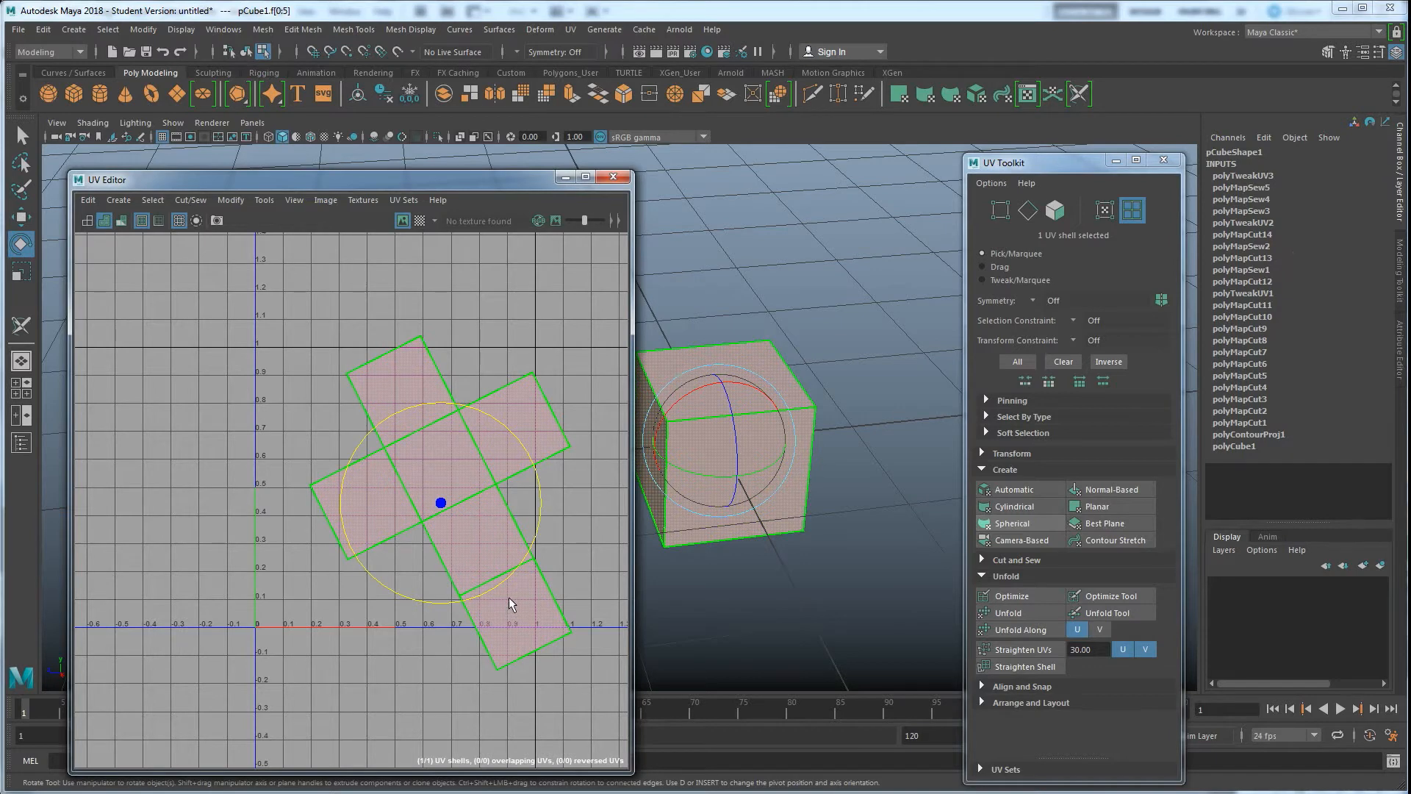
right_drag(463, 442, 458, 484)
Select all six of the cube's UV faces with the Move tool and shift the shell up and to the left
click(441, 460)
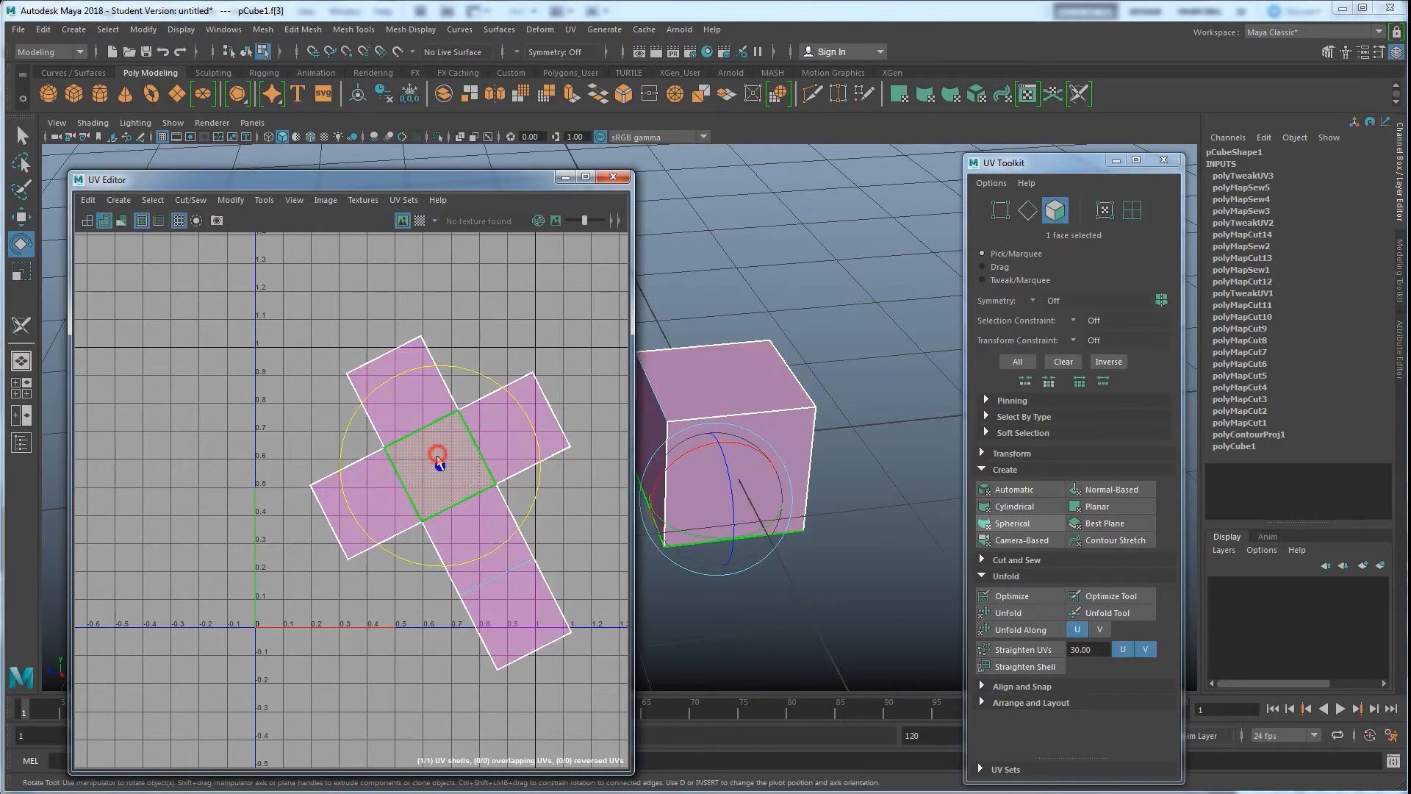
key(w)
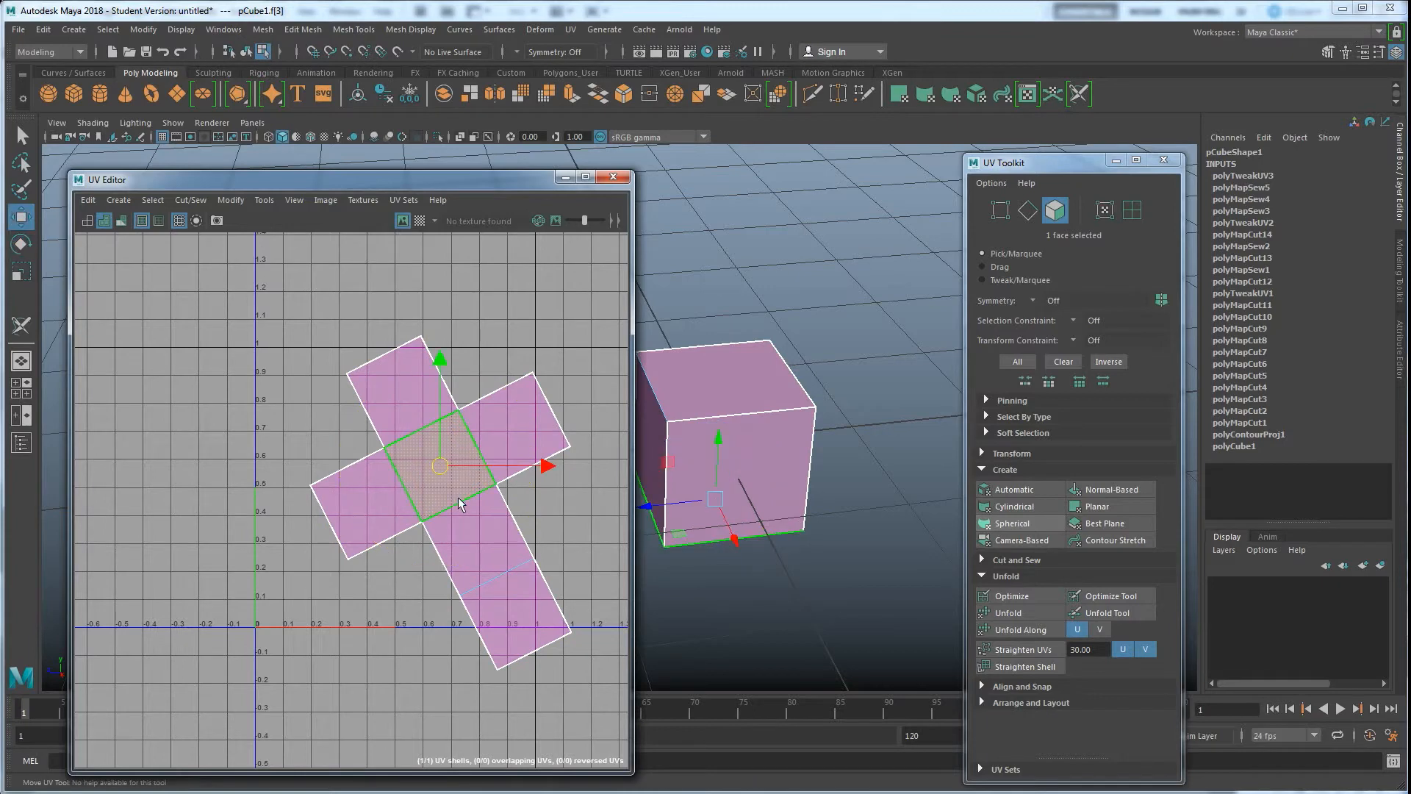
mouse_move(441, 481)
mouse_down()
mouse_move(494, 441)
mouse_move(410, 461)
mouse_move(428, 490)
mouse_move(441, 480)
mouse_up()
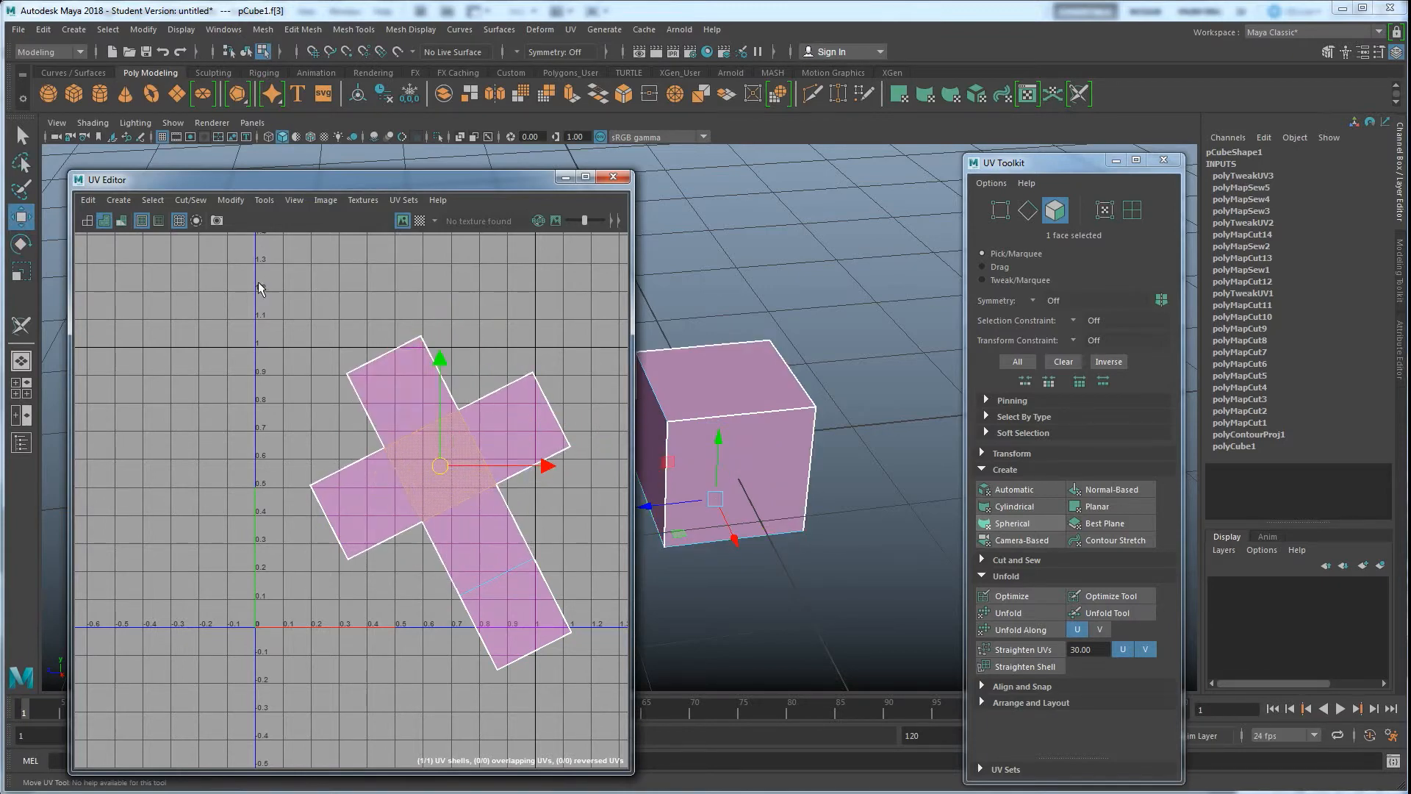
drag(518, 556, 614, 688)
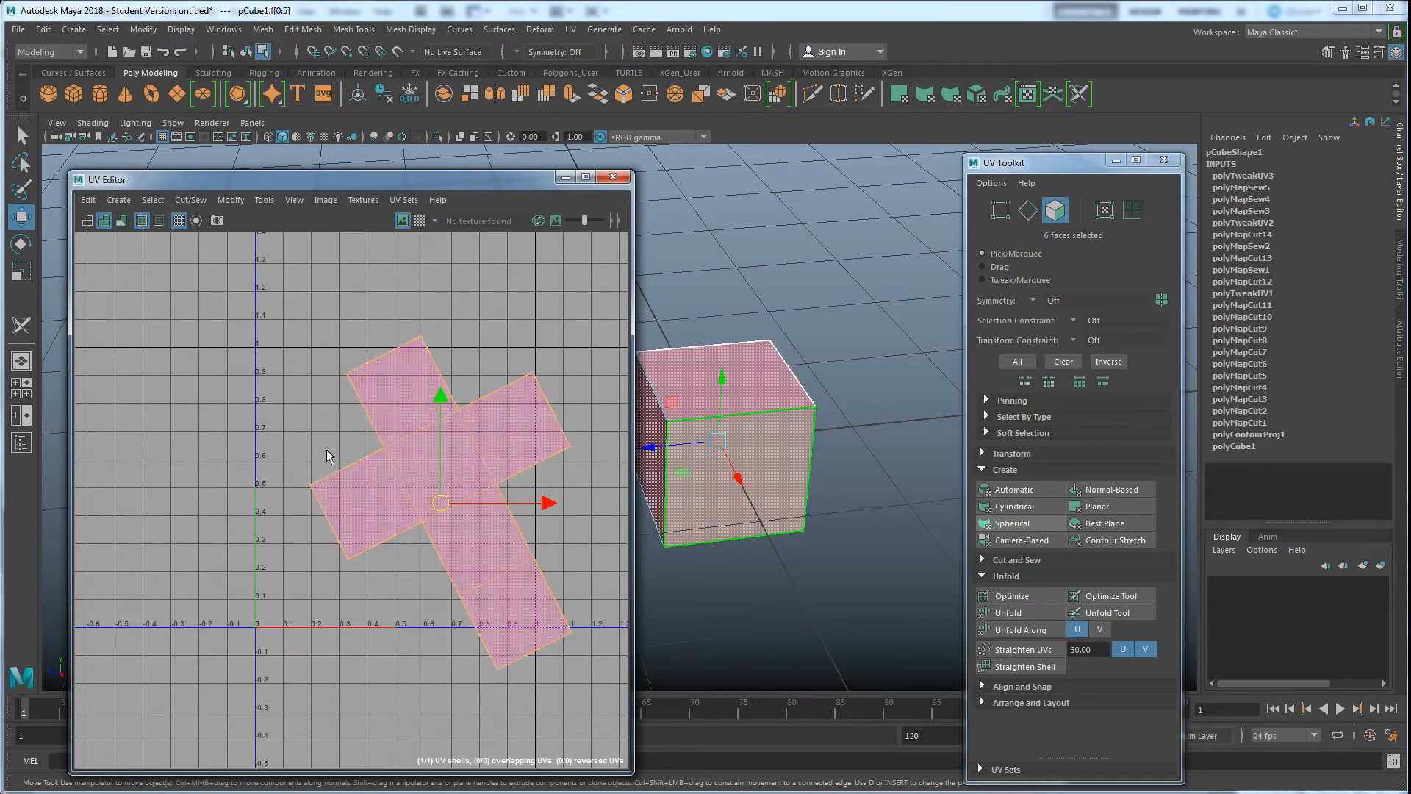
drag(441, 503, 413, 487)
right_drag(376, 424, 320, 409)
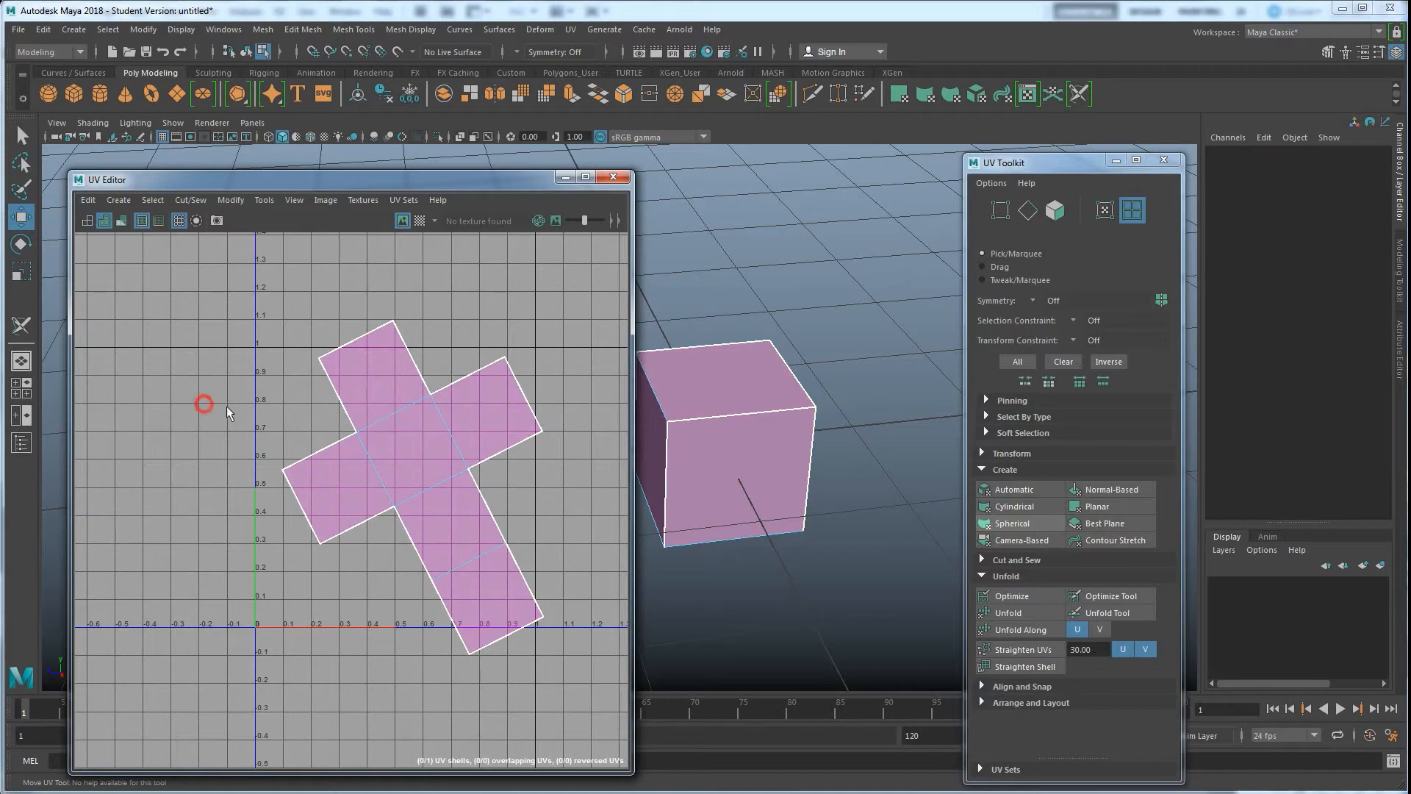
Select the UV shell and rotate it a little with the Rotate tool
click(382, 446)
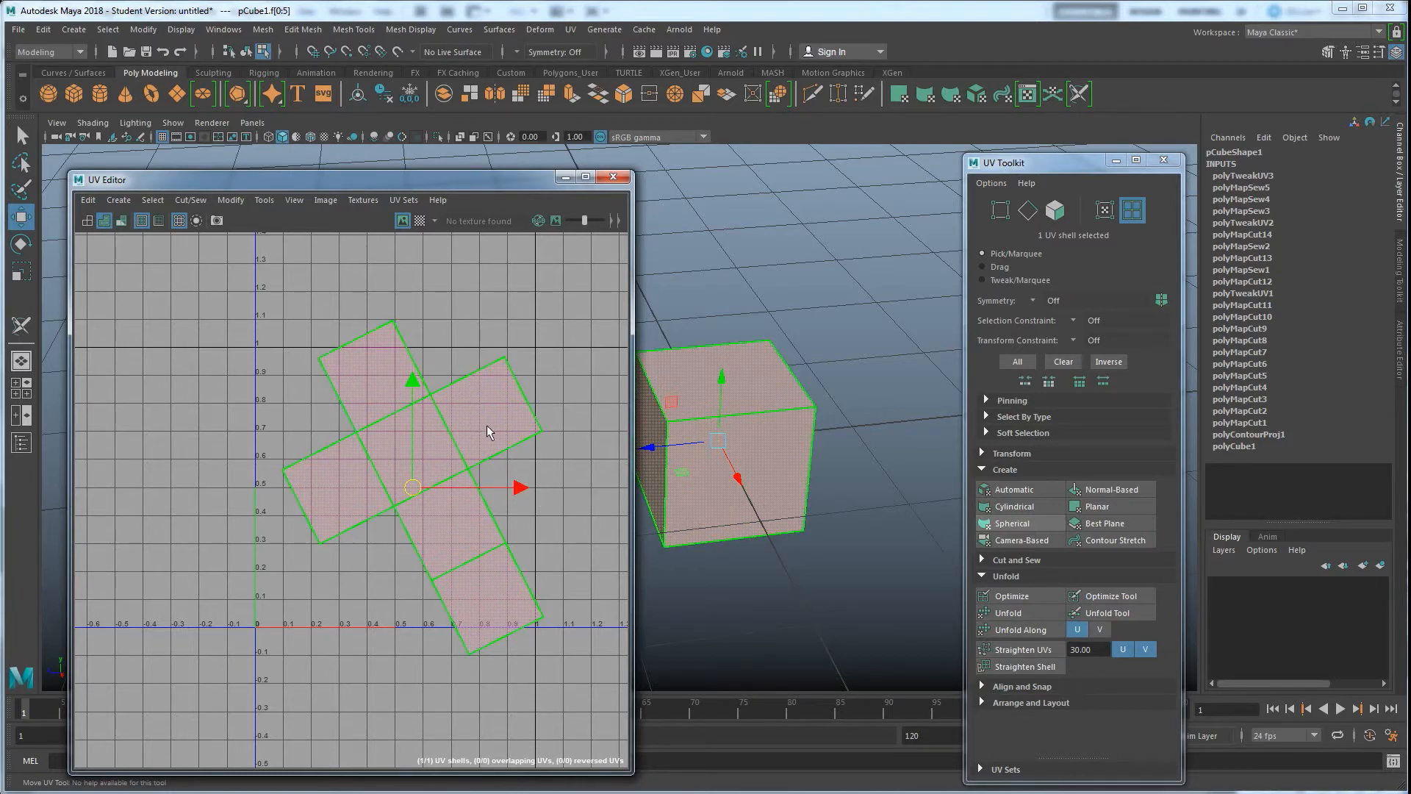
key(e)
mouse_move(501, 422)
mouse_down()
mouse_move(511, 496)
mouse_move(508, 455)
mouse_move(476, 432)
mouse_up()
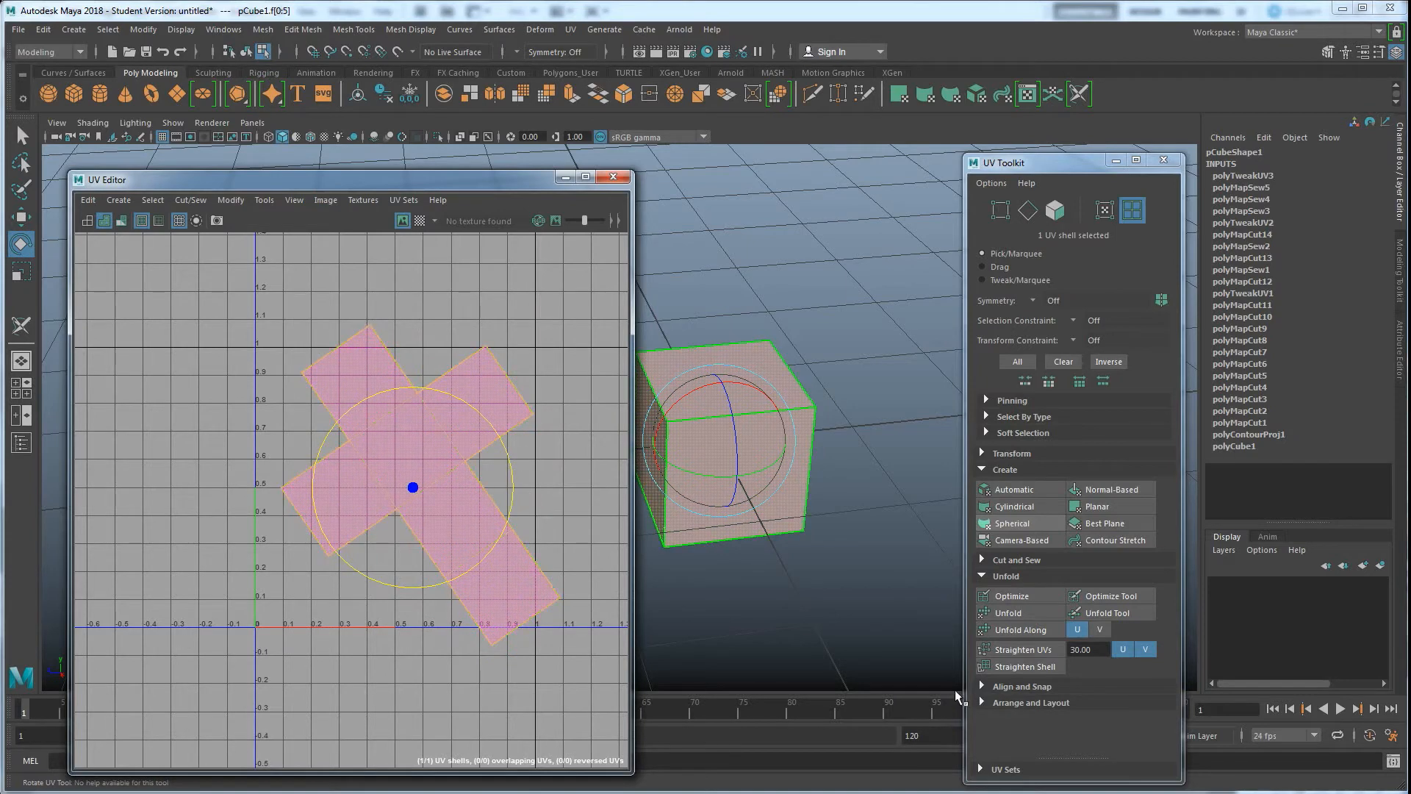
Straighten the UV shell with Orient Shells and fit it into the 0-1 UV range with Layout
click(995, 703)
scroll(995, 703, down, 3)
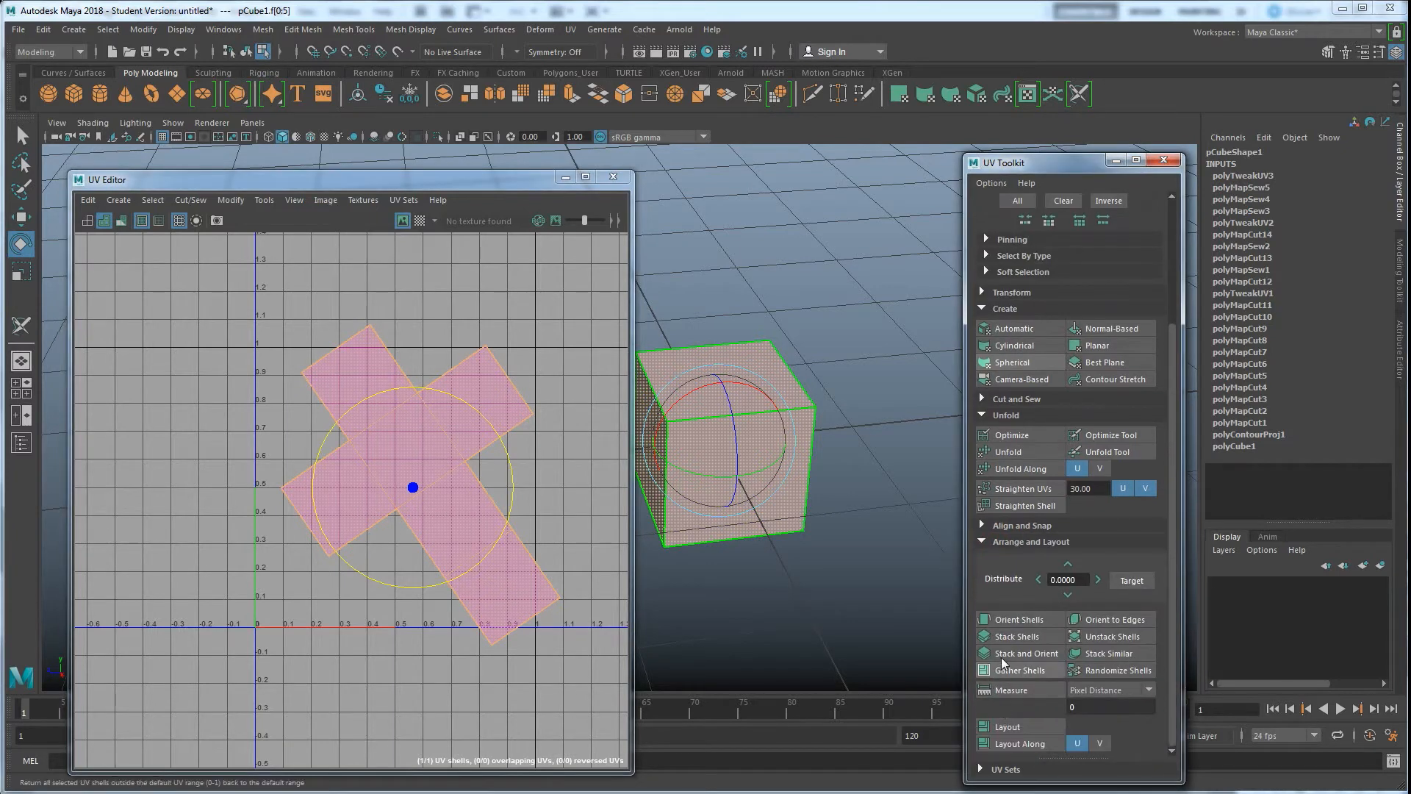
click(1016, 621)
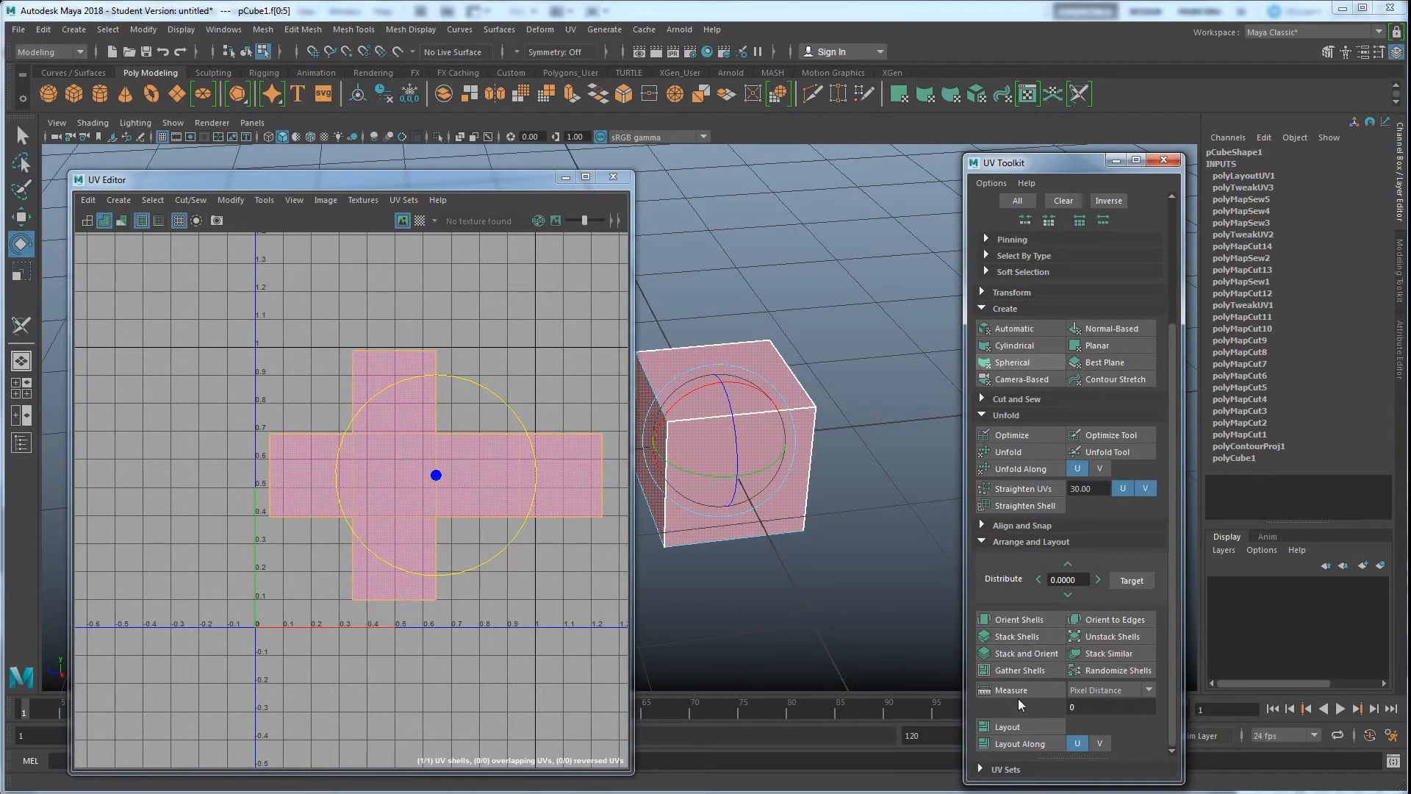
click(1011, 727)
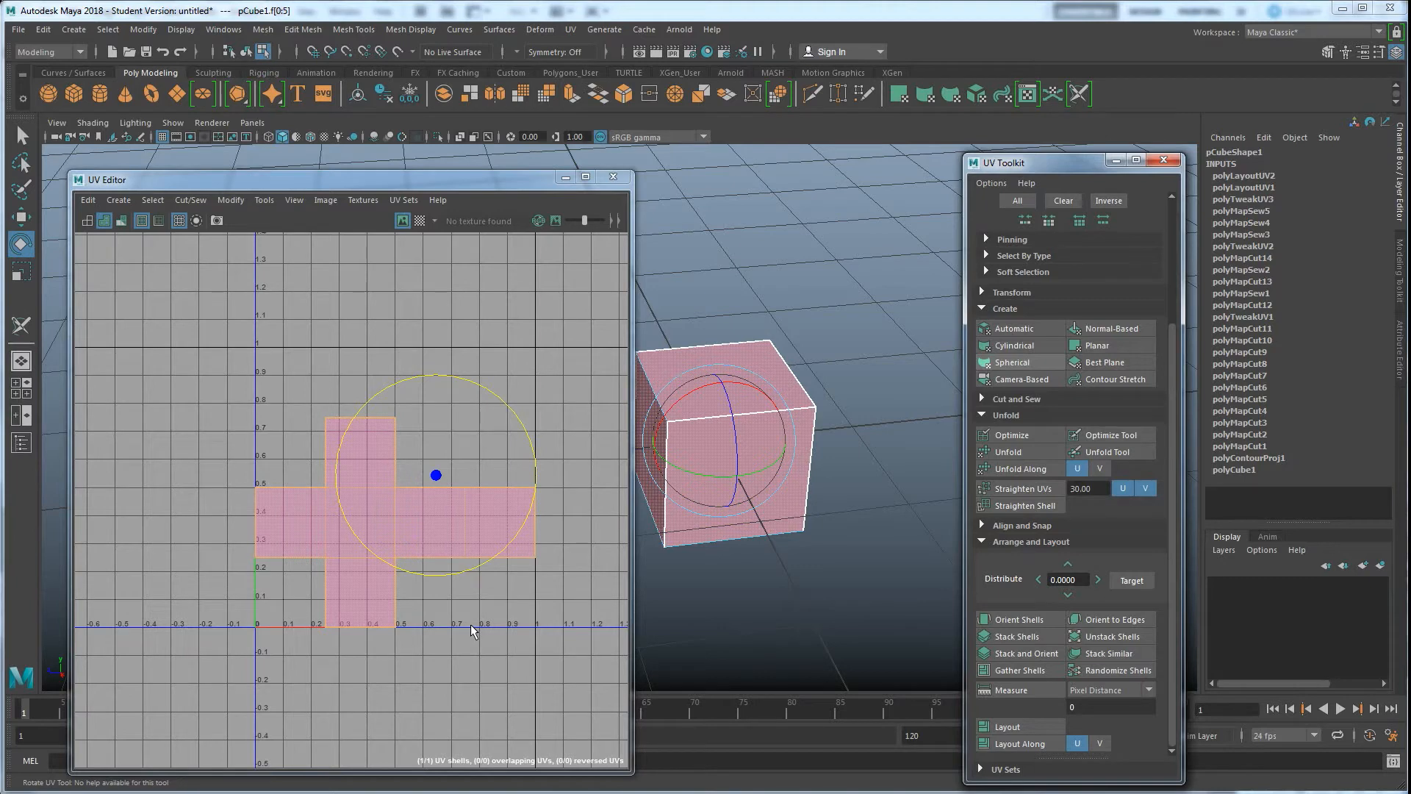
Open the UV Snapshot Options and check the PNG format and 2048 px image size settings
click(217, 219)
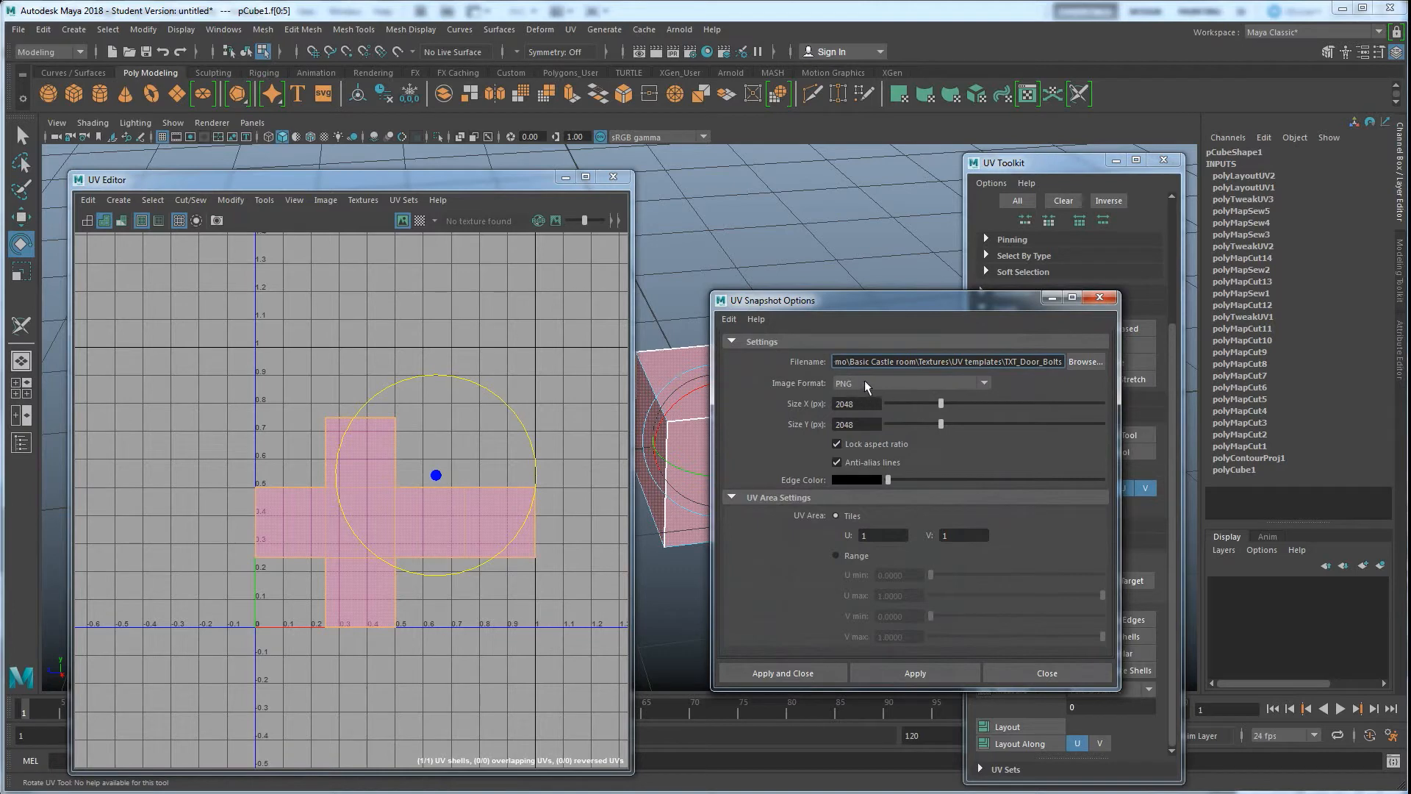
click(865, 404)
click(865, 426)
click(868, 404)
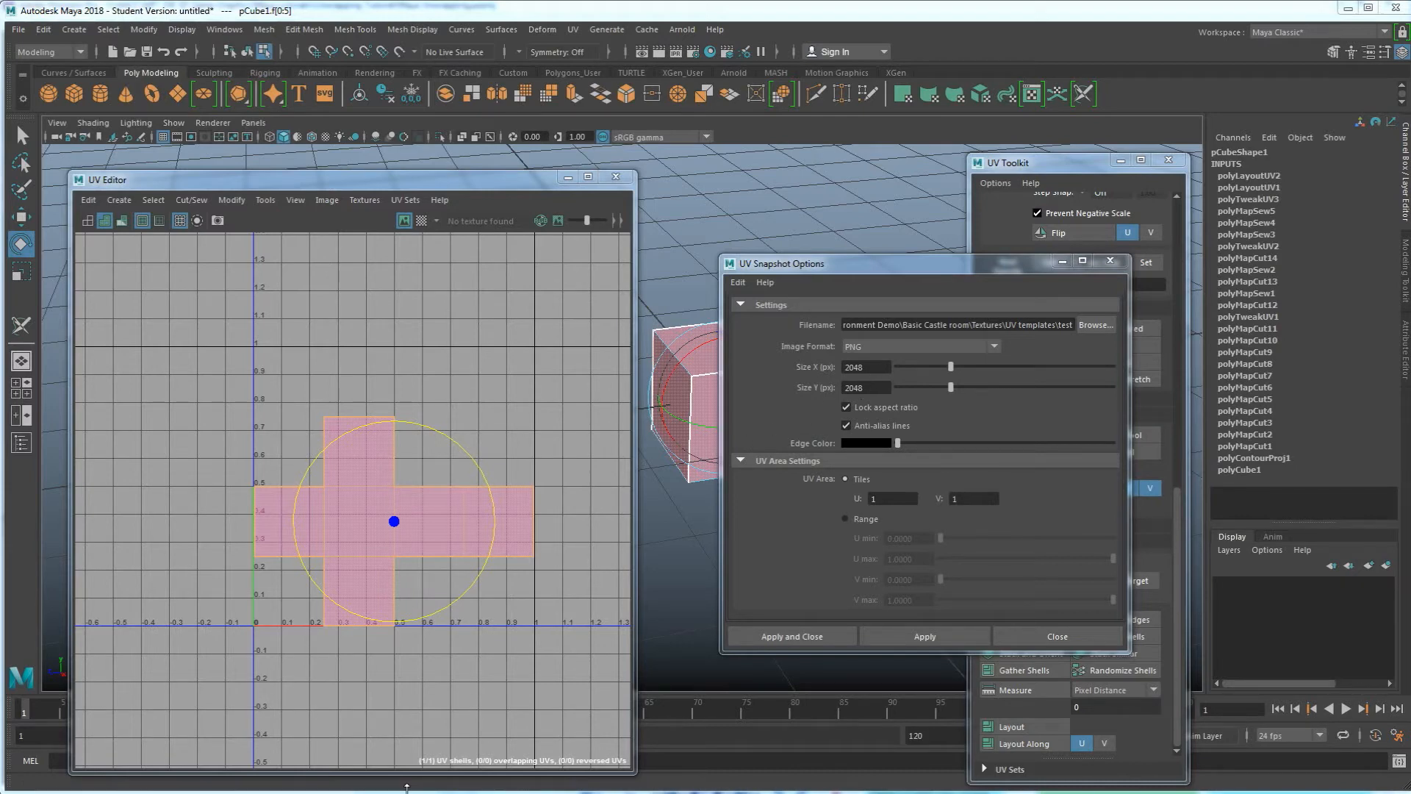
Switch to the image viewer to compare door textures at 512, 1024 and 2048 resolutions
mouse_move(321, 778)
click(323, 744)
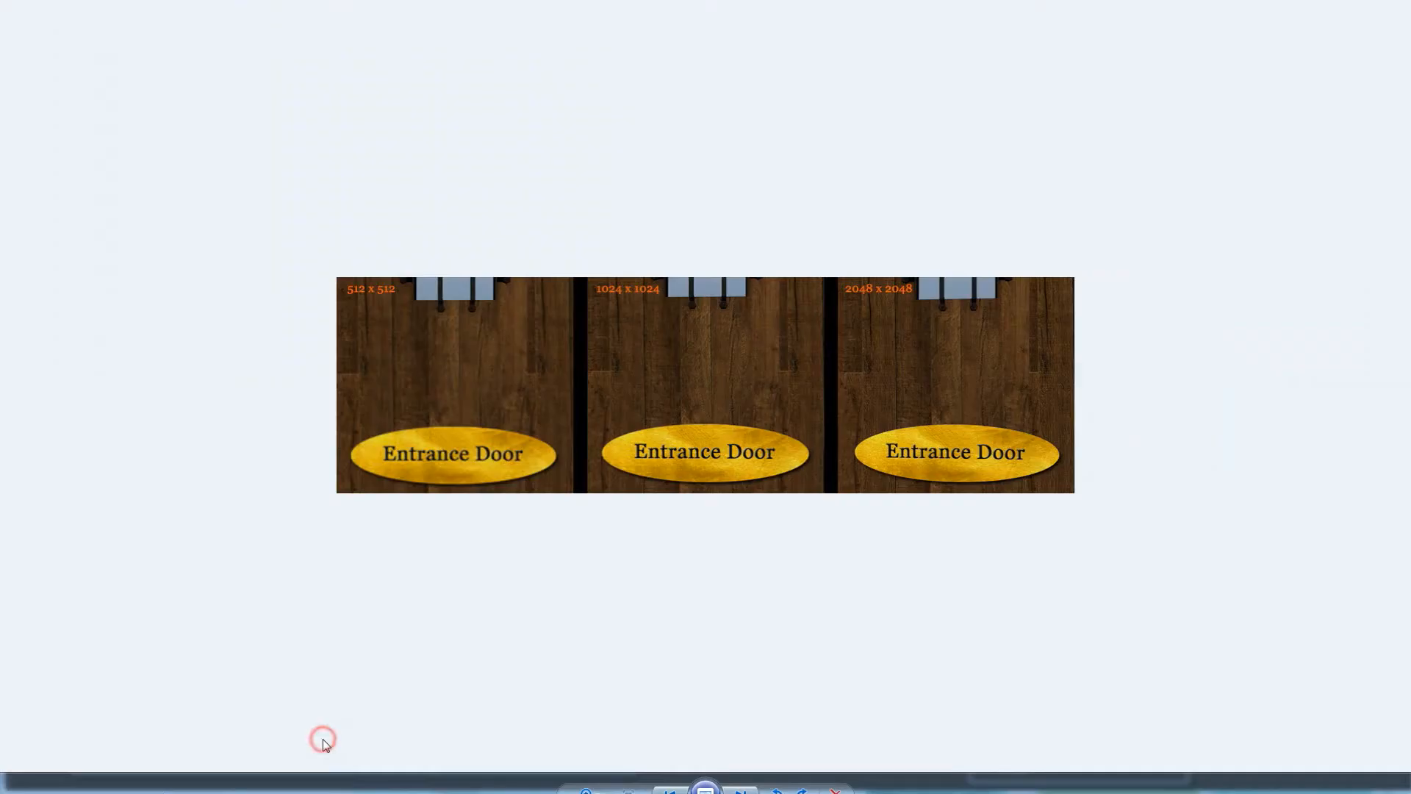
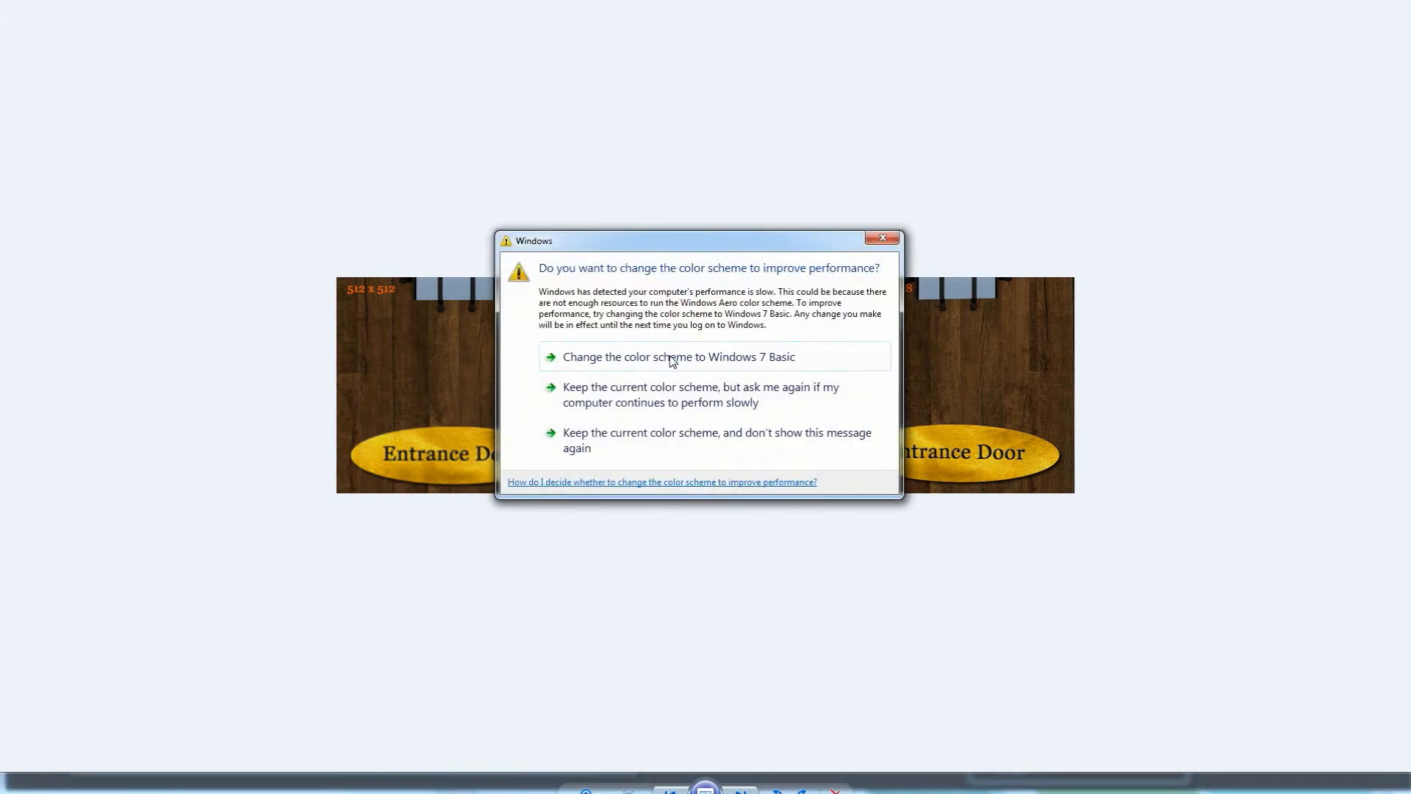
drag(741, 248, 762, 260)
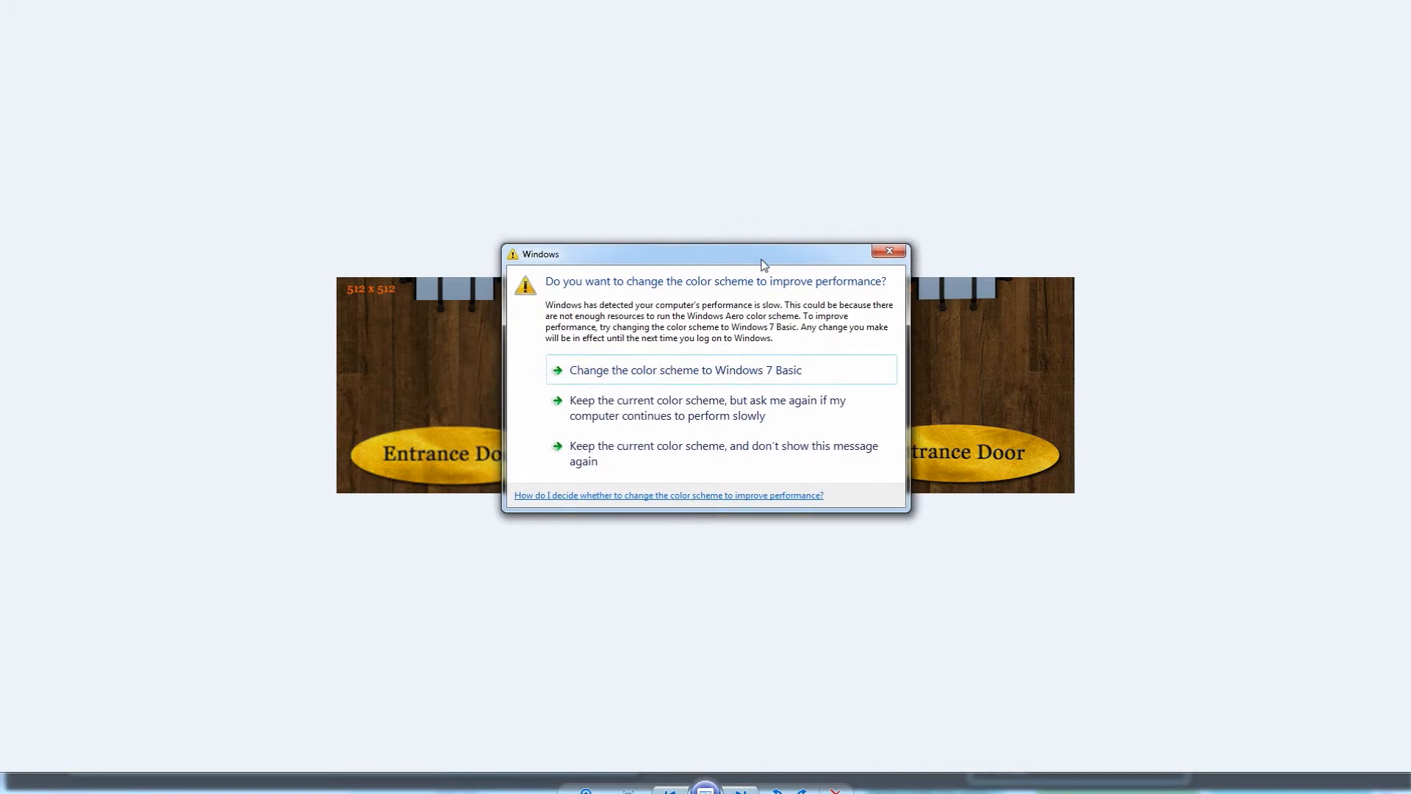
click(887, 253)
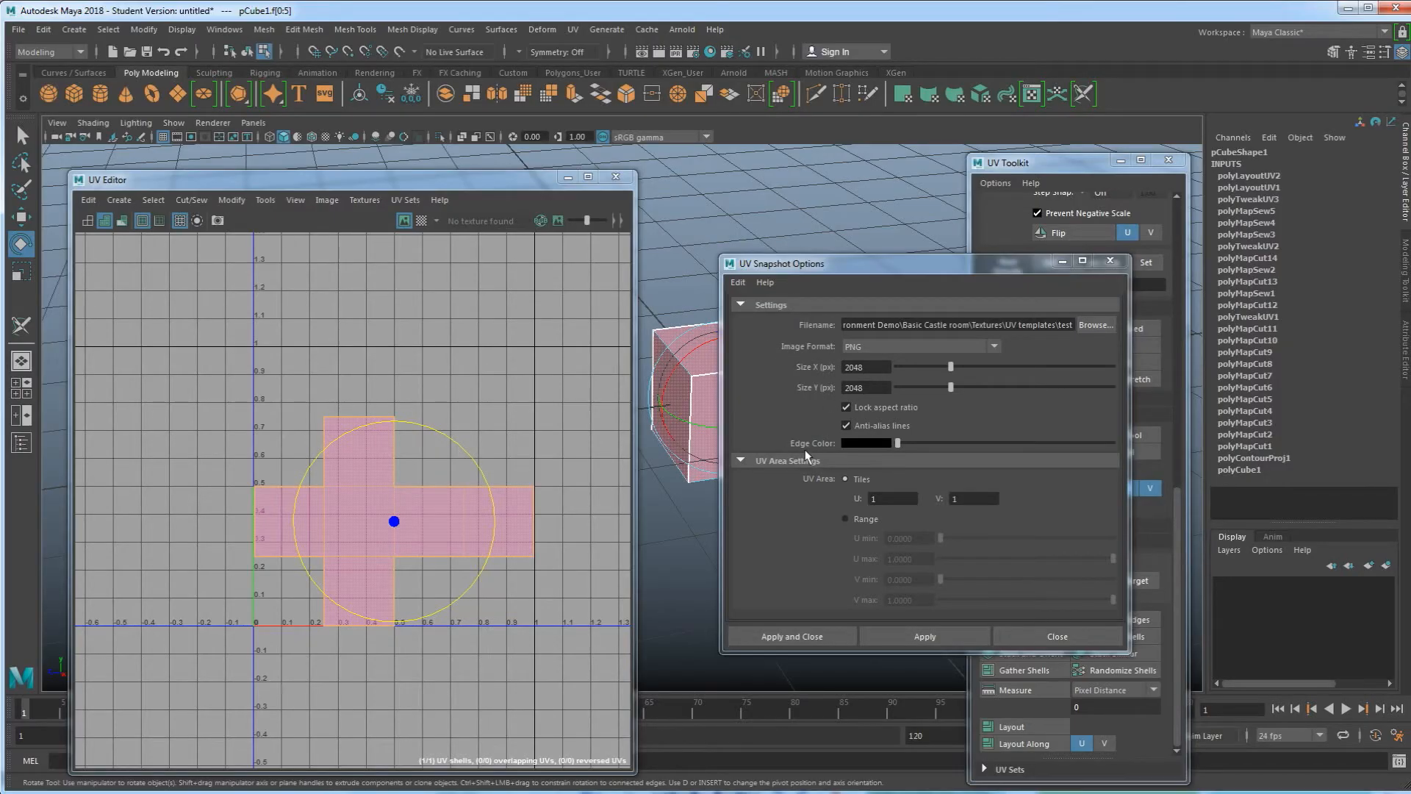
Save the UV snapshot with the current settings and close the UV Snapshot Options window
drag(898, 443, 1104, 443)
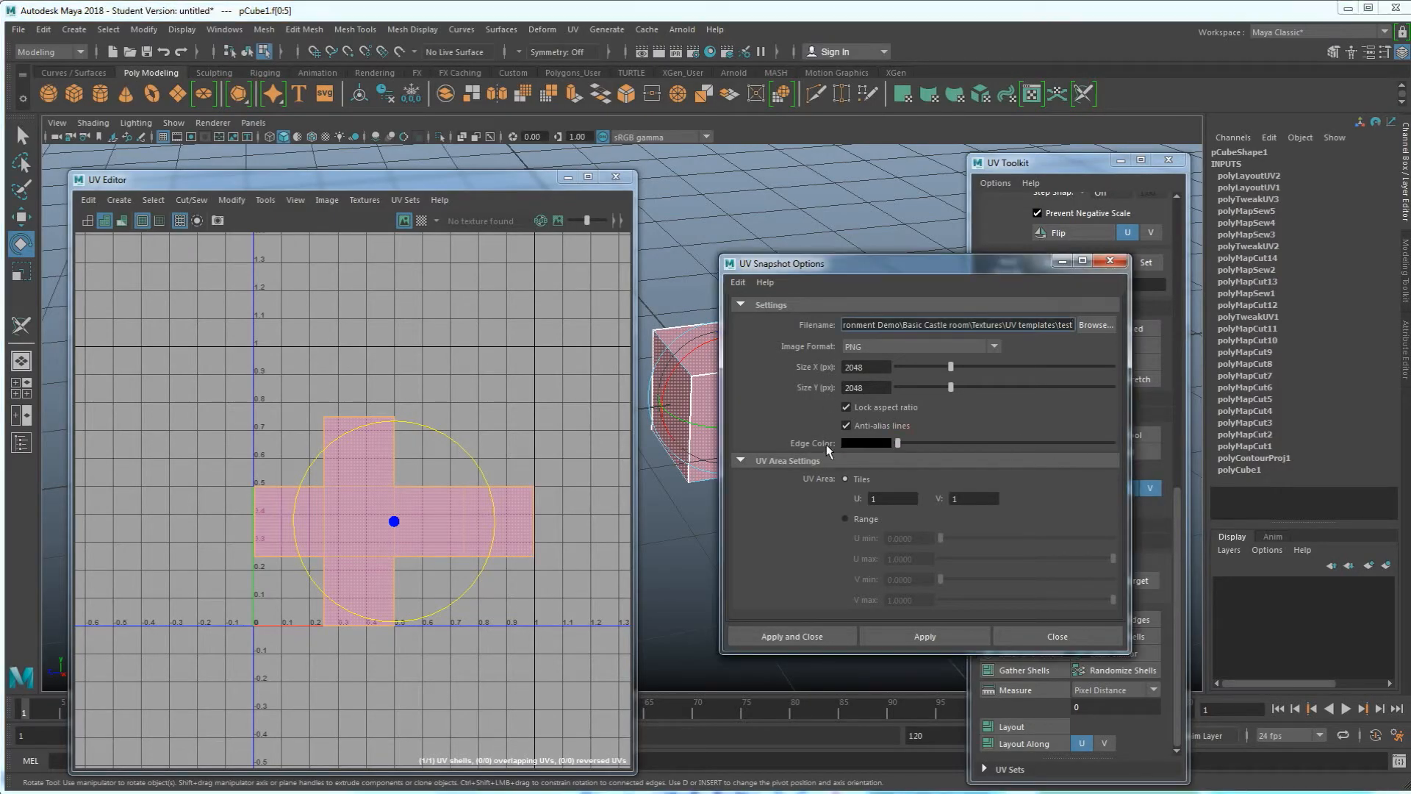
click(110, 757)
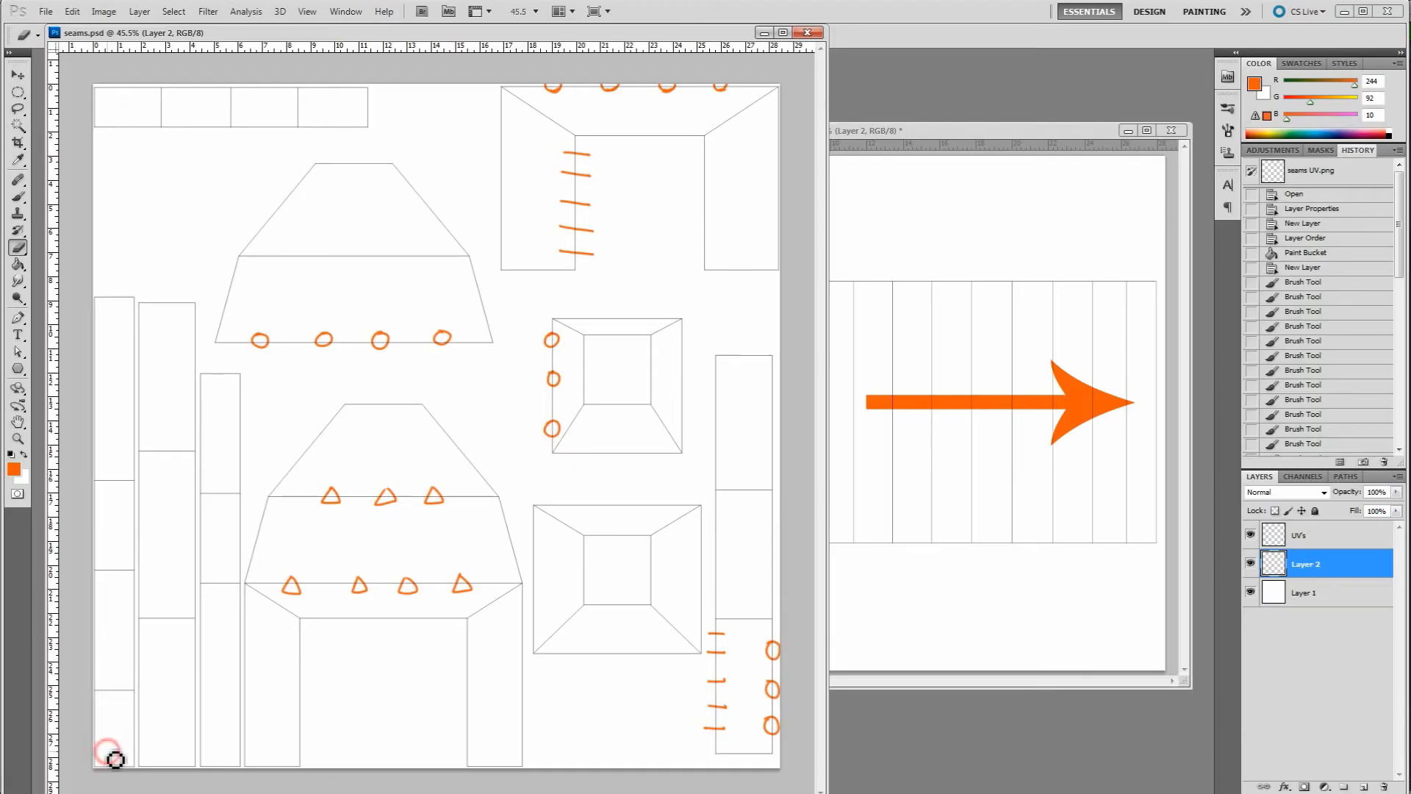
click(764, 33)
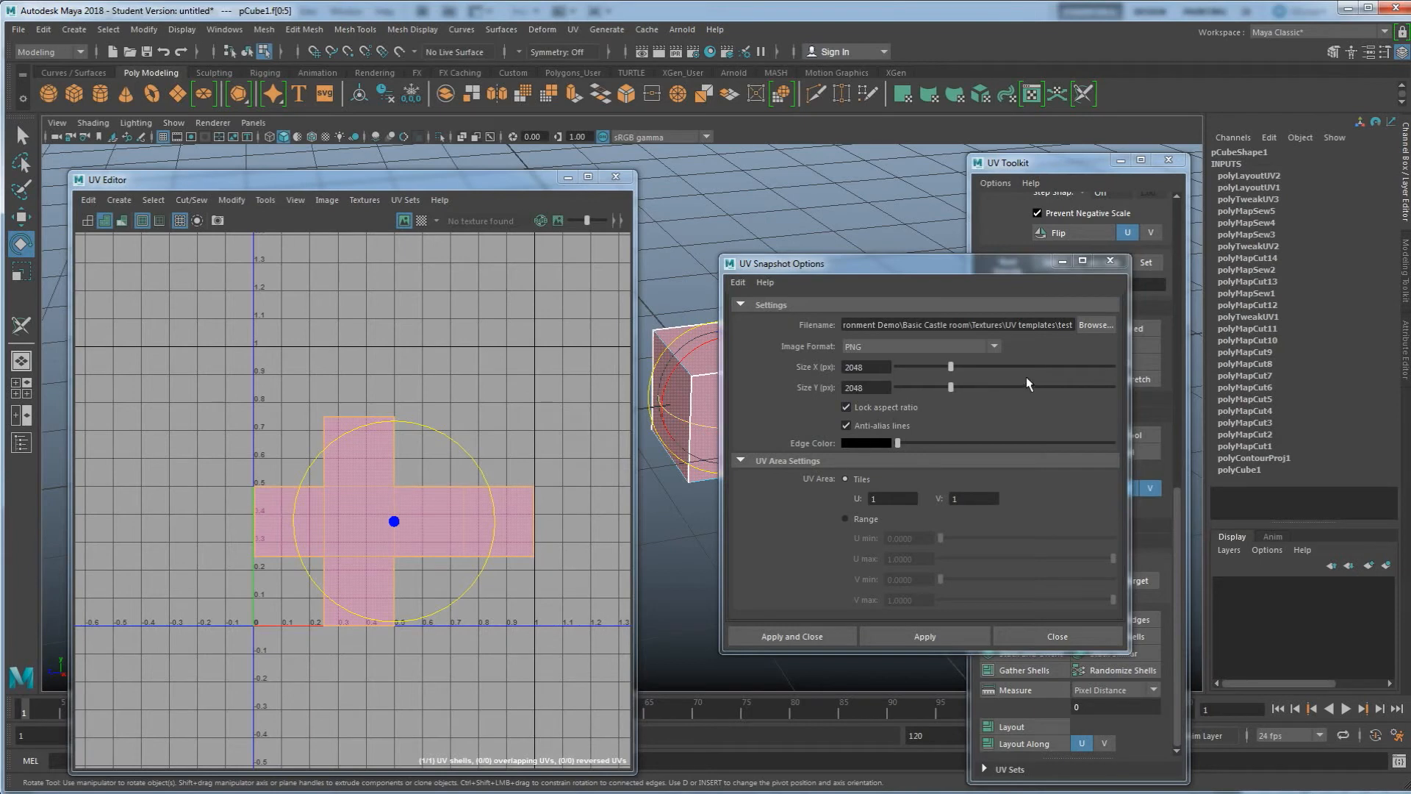
click(914, 633)
click(1109, 261)
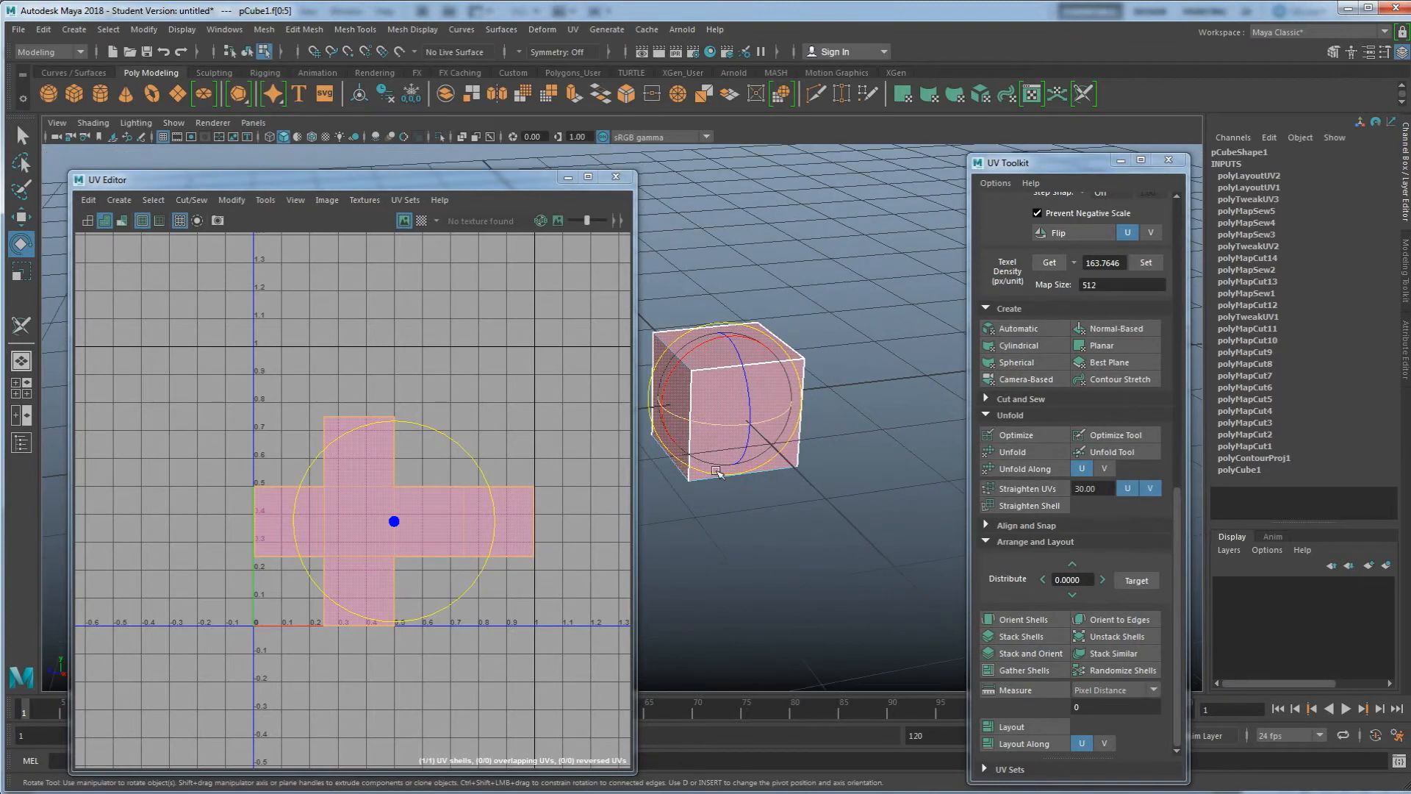
Leave component mode and create a polygon cylinder beside the cube
alt+middle_drag(716, 469, 733, 475)
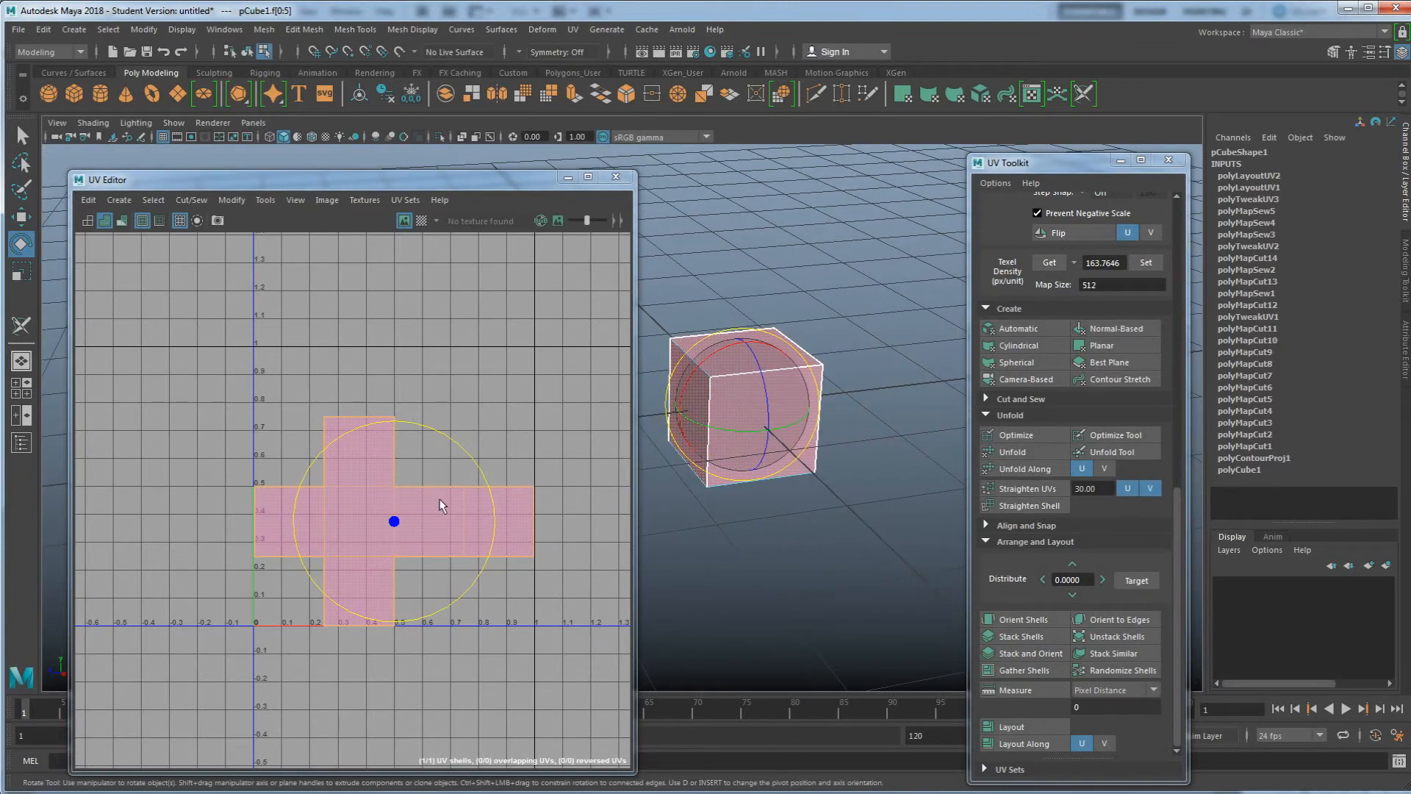
right_drag(749, 365, 829, 342)
click(822, 329)
scroll(823, 382, down, 2)
key(w)
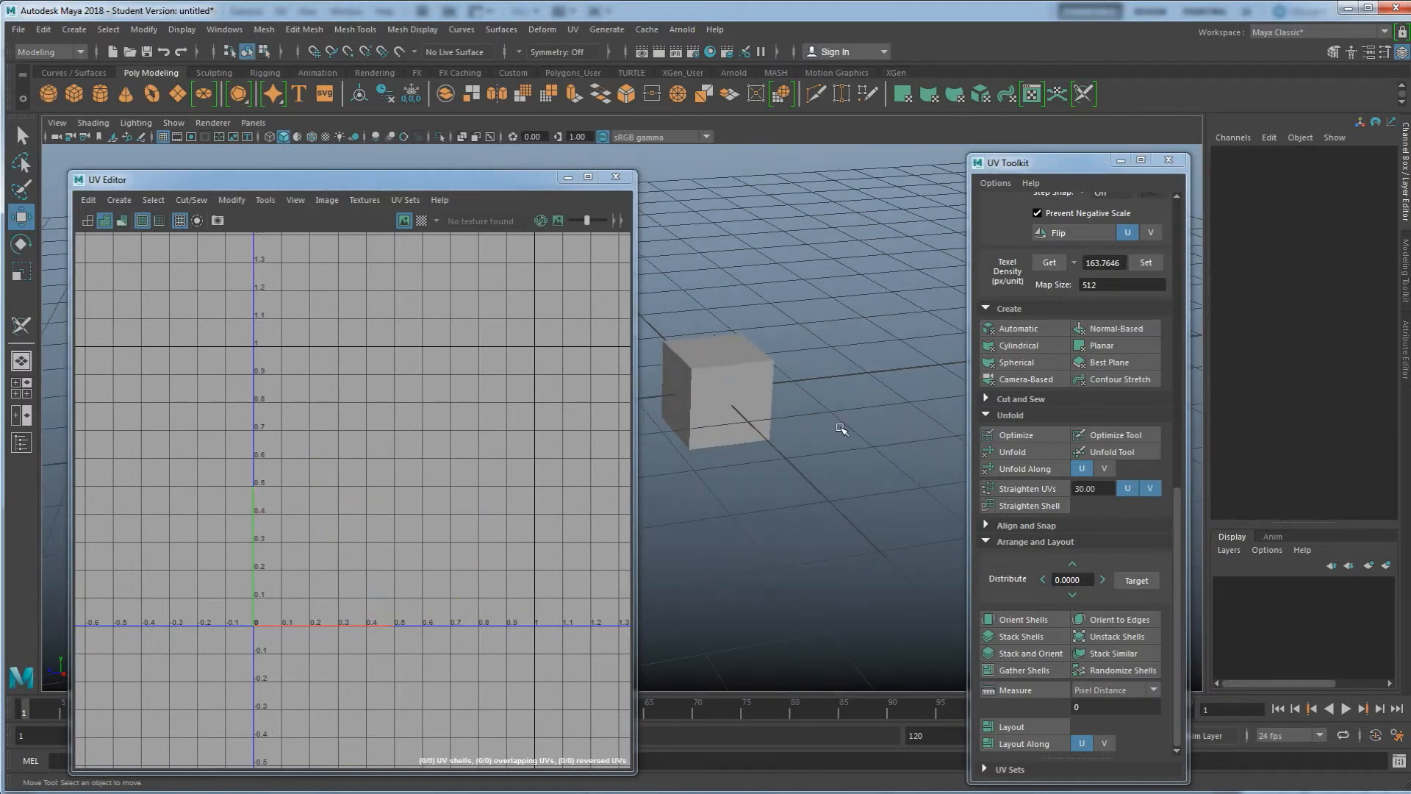
alt+middle_drag(841, 428, 816, 414)
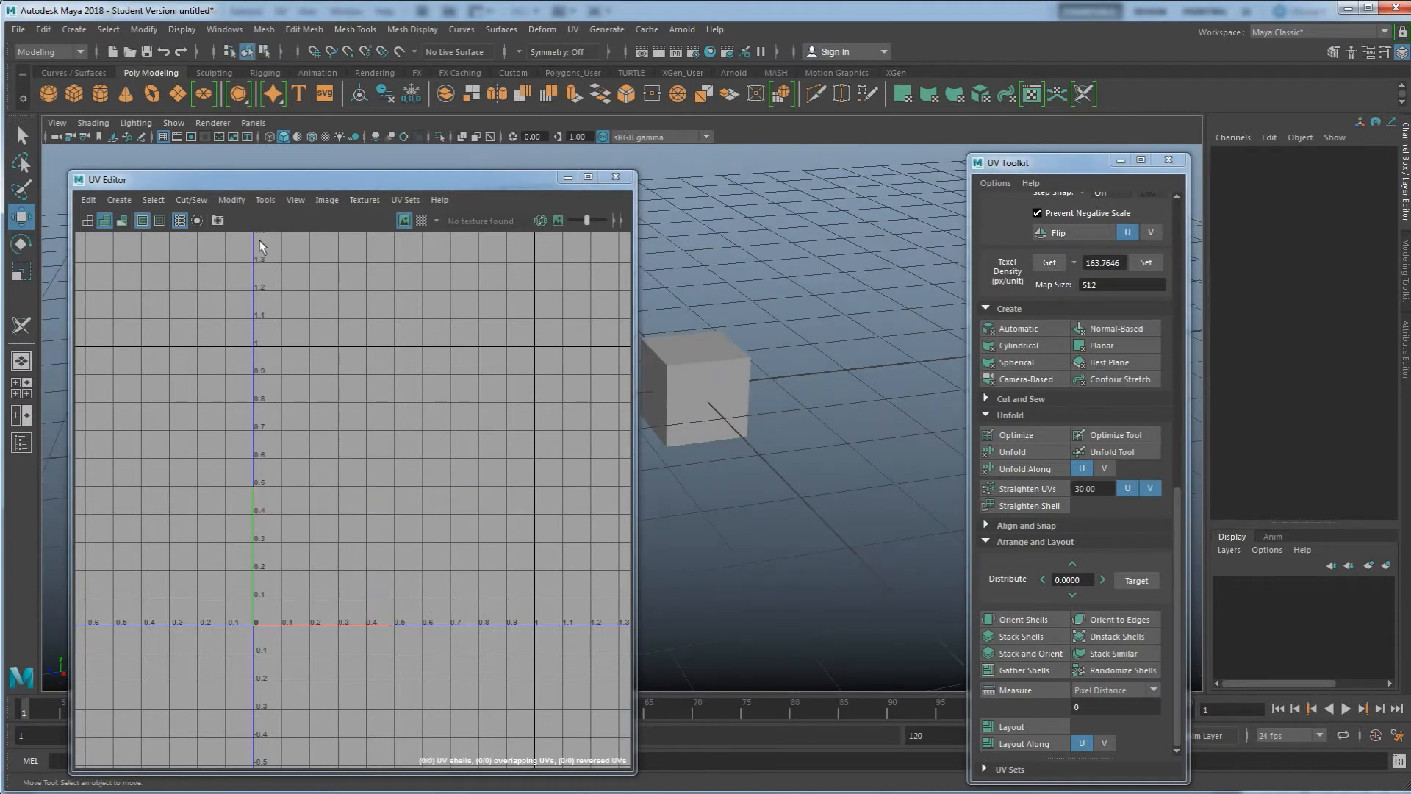
click(105, 93)
scroll(750, 394, down, 3)
alt+drag(750, 394, 755, 406)
drag(652, 419, 825, 429)
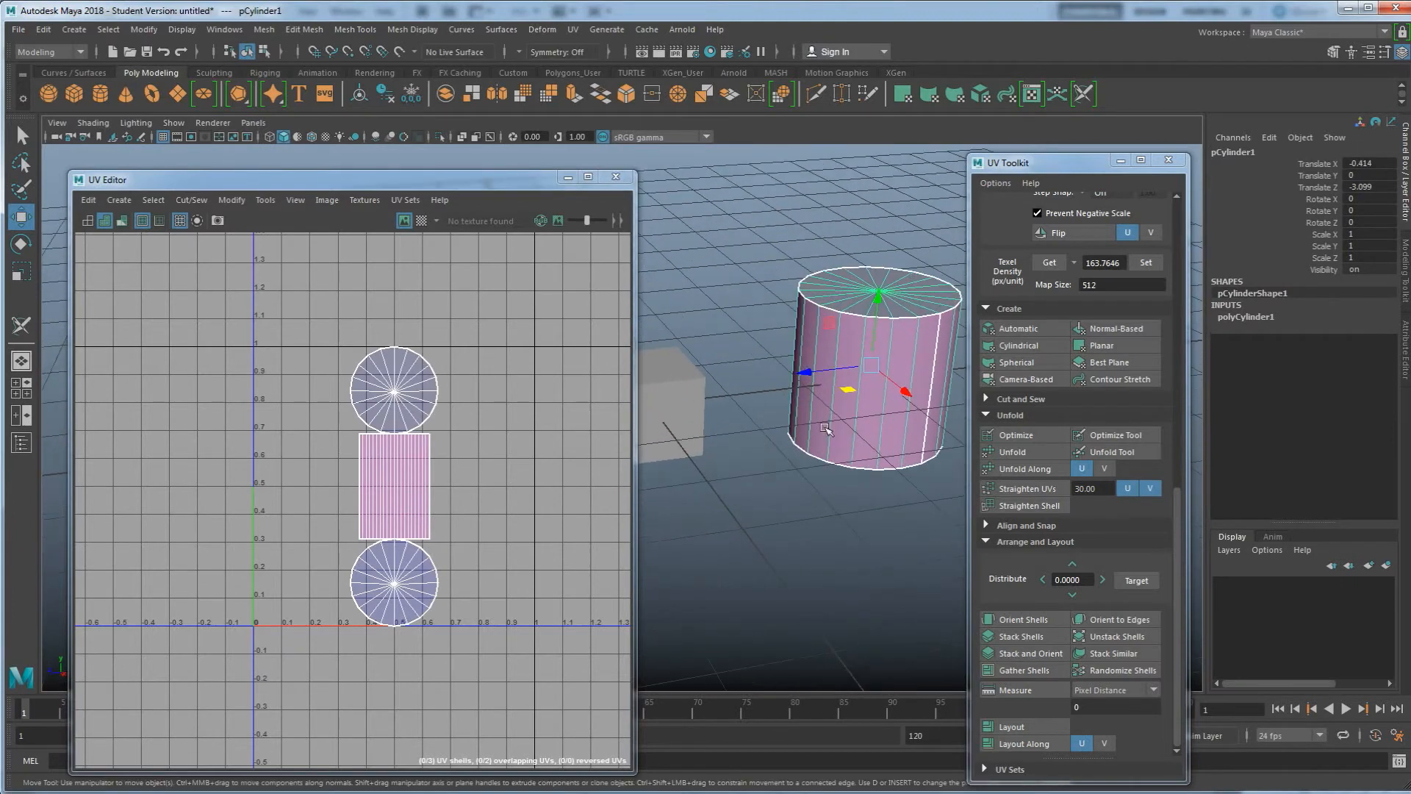
scroll(825, 429, up, 3)
alt+middle_drag(825, 429, 744, 474)
scroll(745, 472, down, 1)
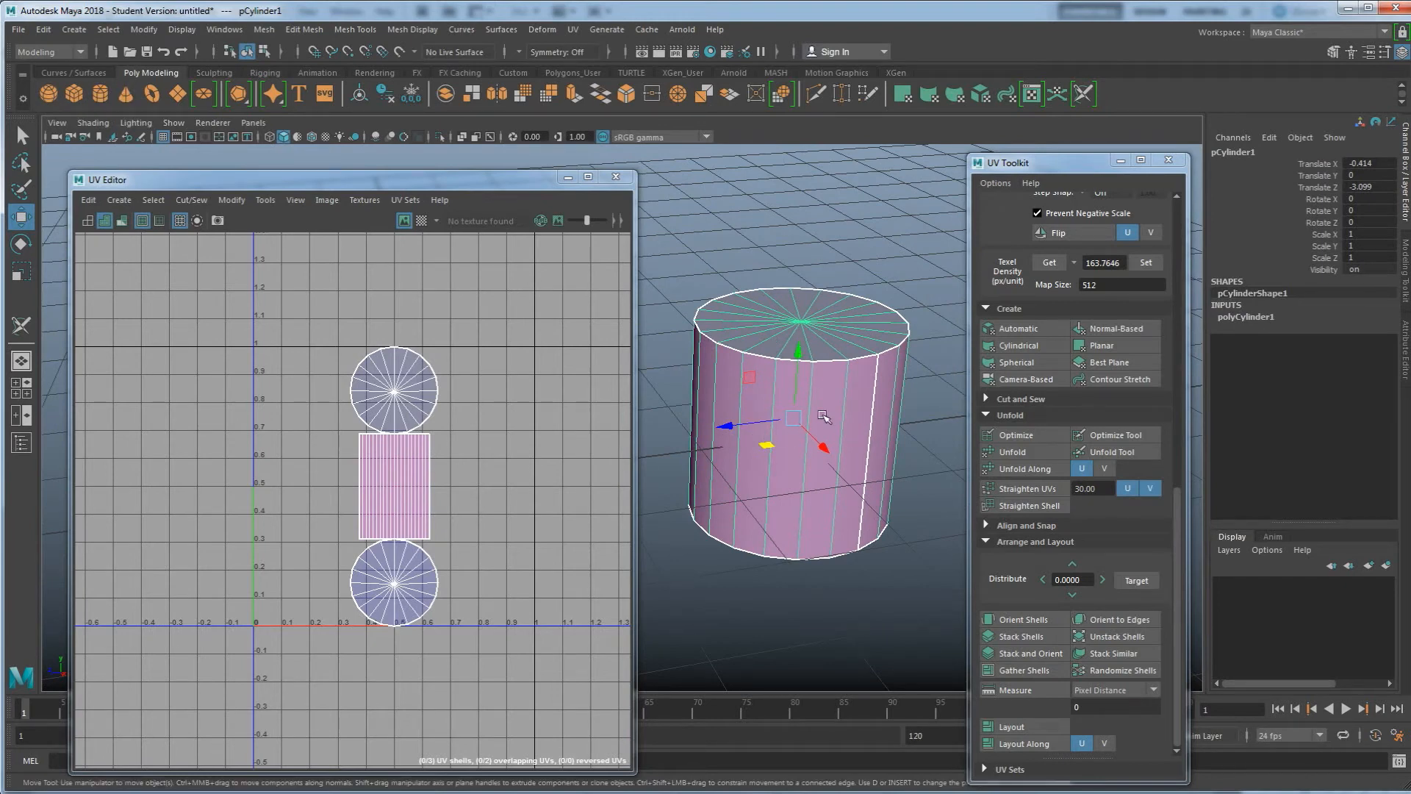
Apply a Contour Stretch projection to the cylinder and activate the 3D Cut and Sew UV Tool
click(1127, 381)
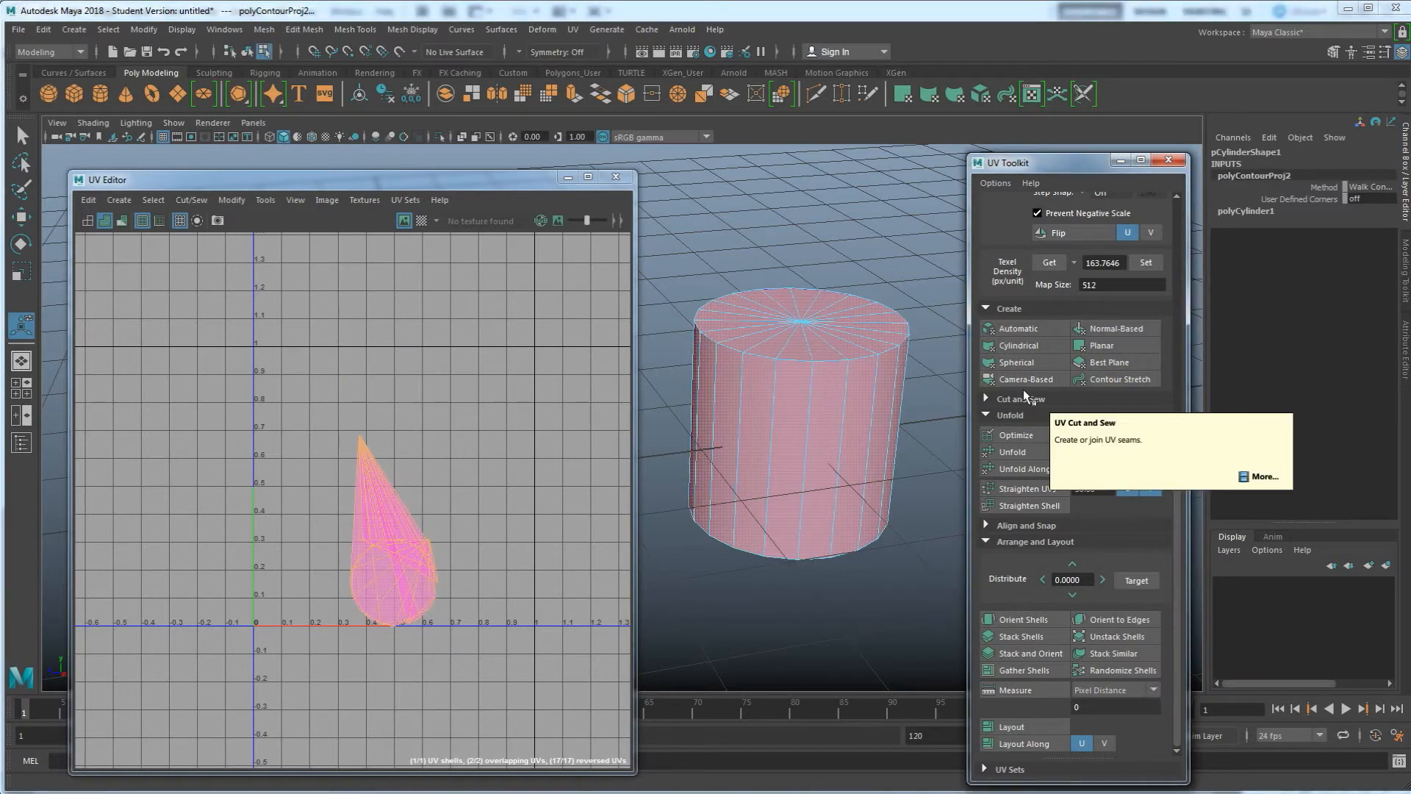
click(573, 28)
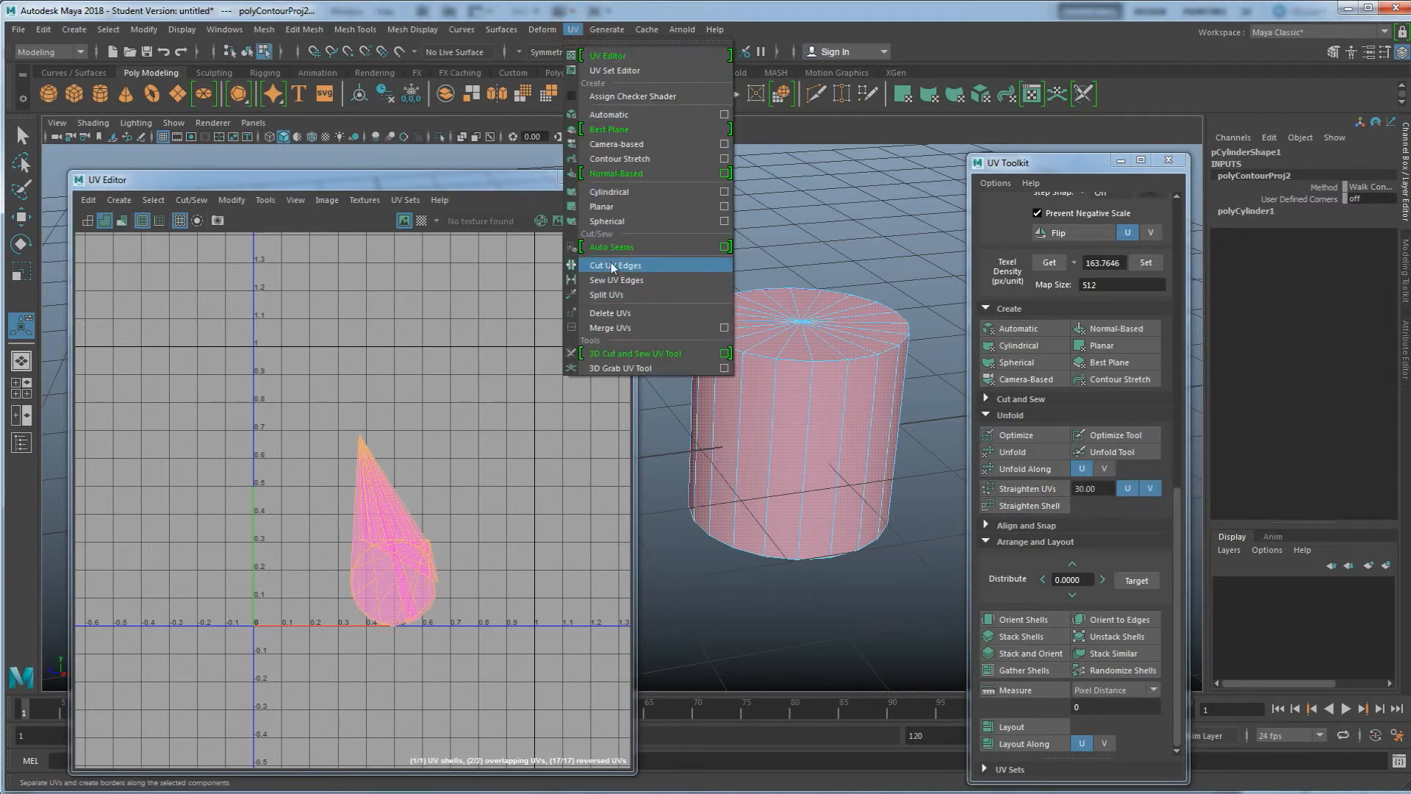
click(629, 356)
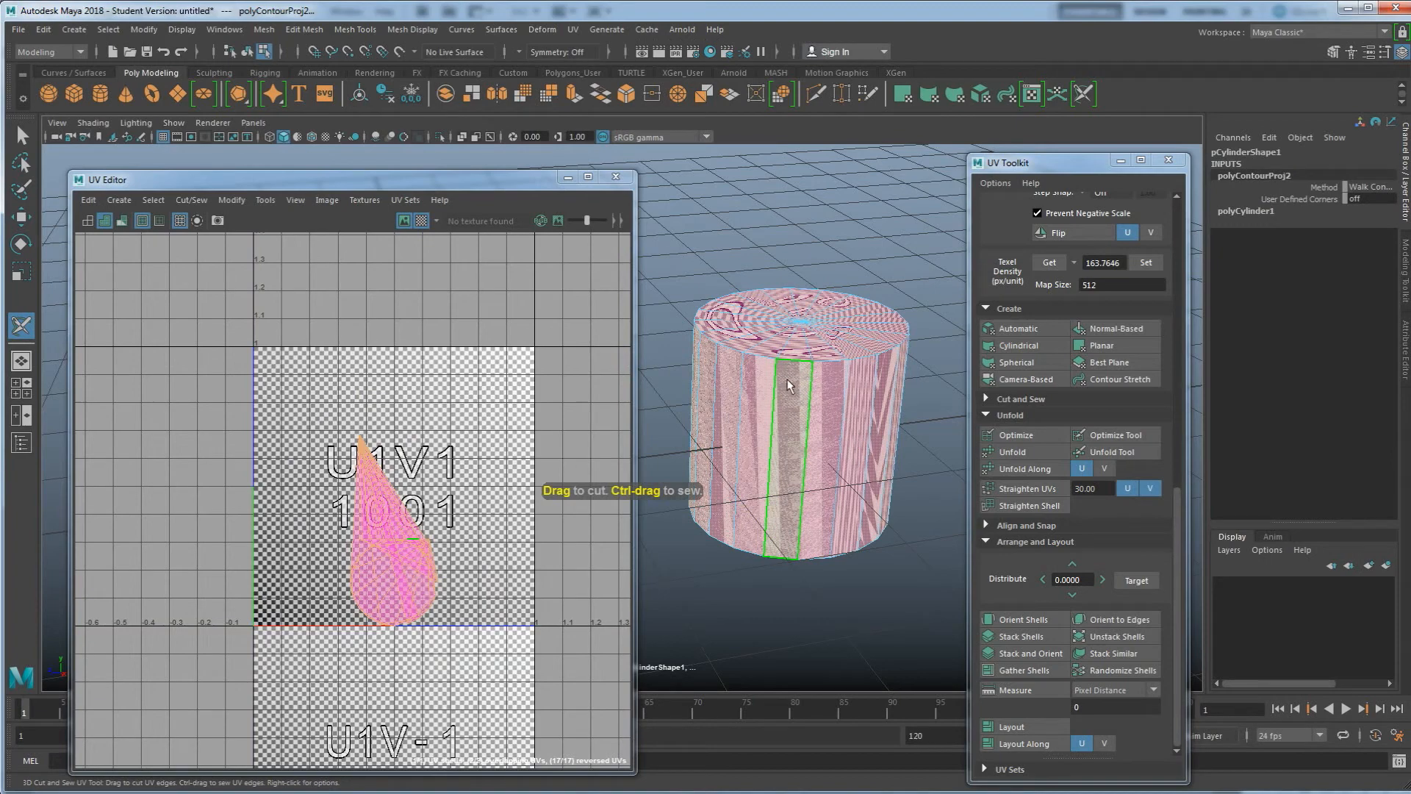
Turn off the checker map display in the UV Editor
alt+drag(790, 383, 845, 414)
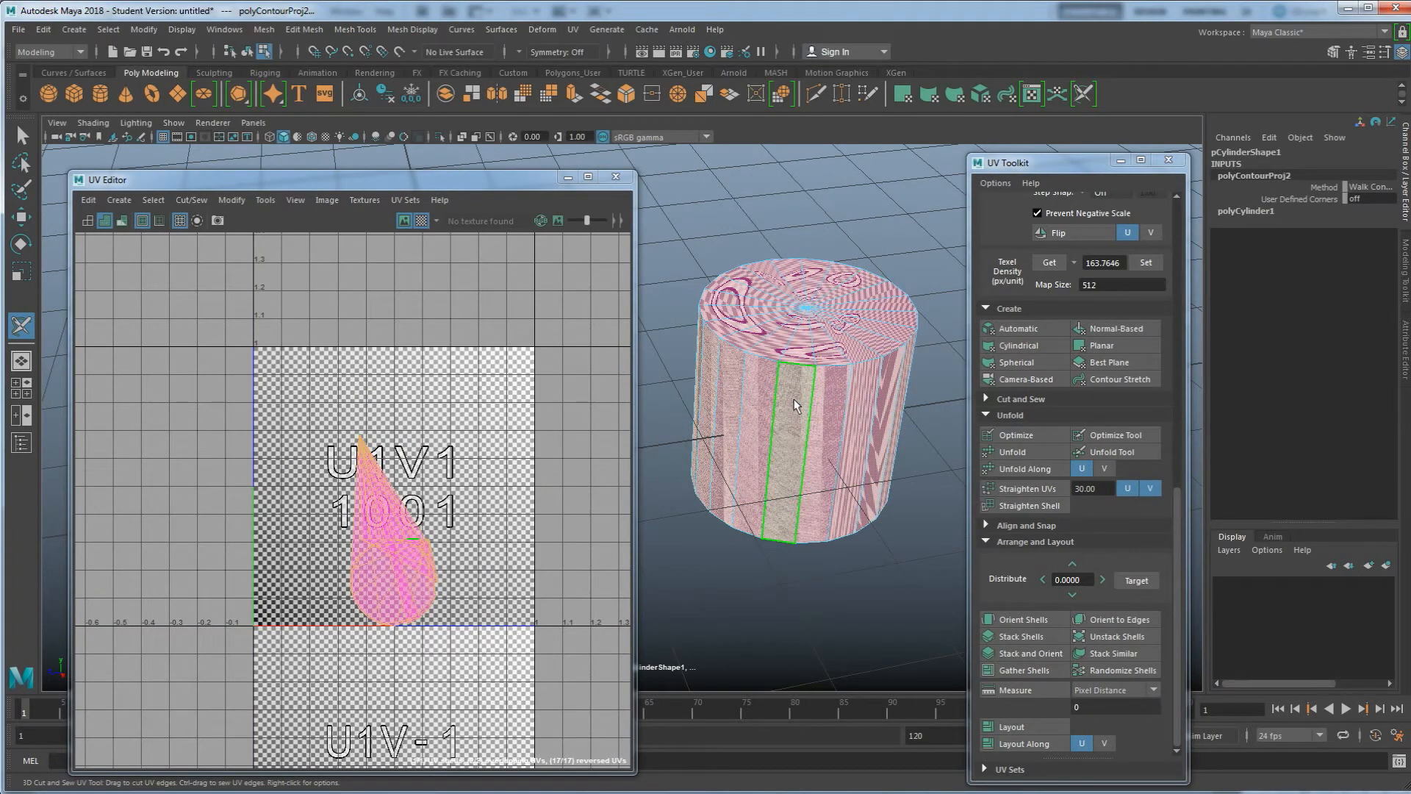
alt+drag(796, 406, 787, 413)
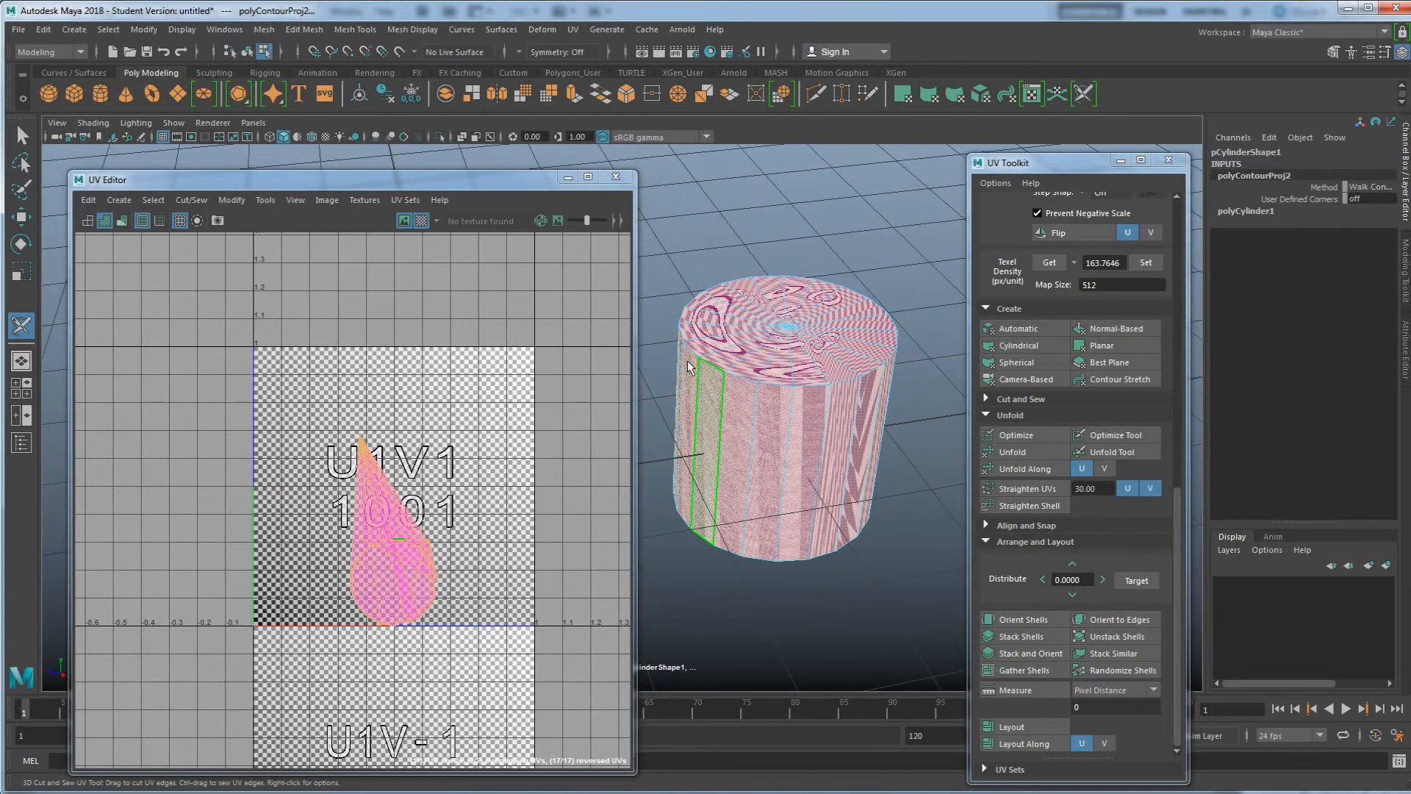
click(421, 220)
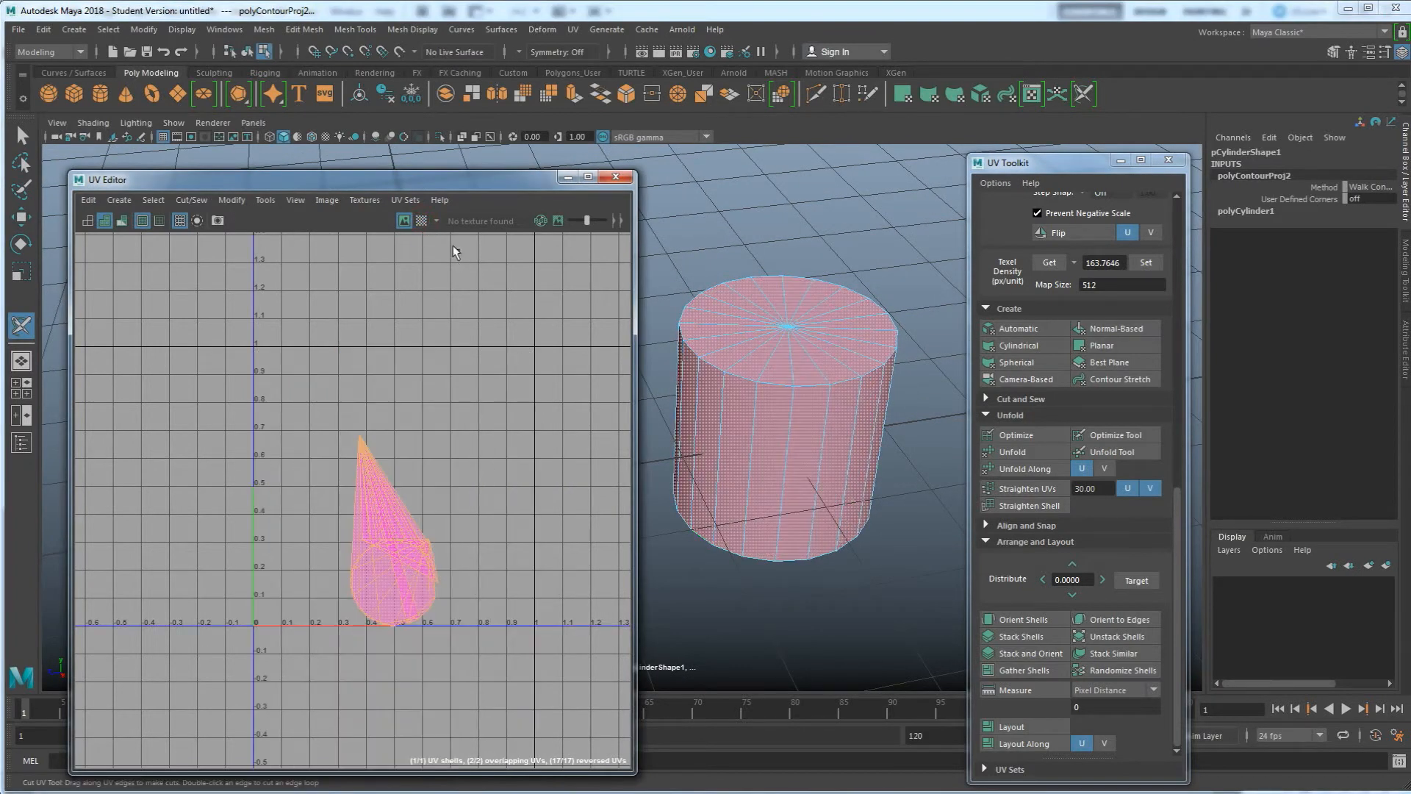
Cut a vertical UV seam down the side of the cylinder
right_click(780, 377)
right_drag(783, 337, 780, 273)
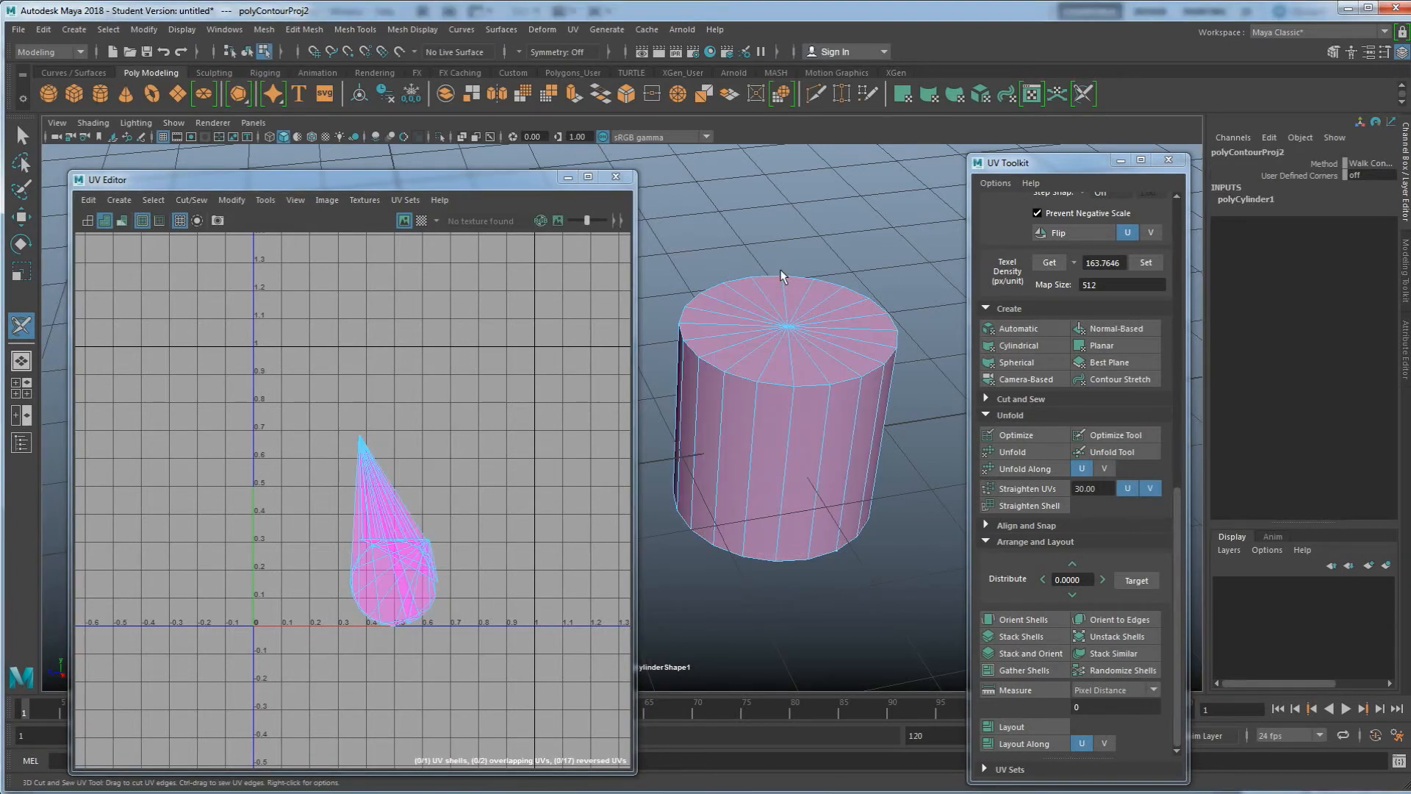
Try cutting seams across the cylinder's top cap and undo those cuts
click(739, 375)
mouse_move(785, 390)
mouse_down()
mouse_move(871, 360)
mouse_move(880, 343)
mouse_move(864, 318)
mouse_up()
click(829, 354)
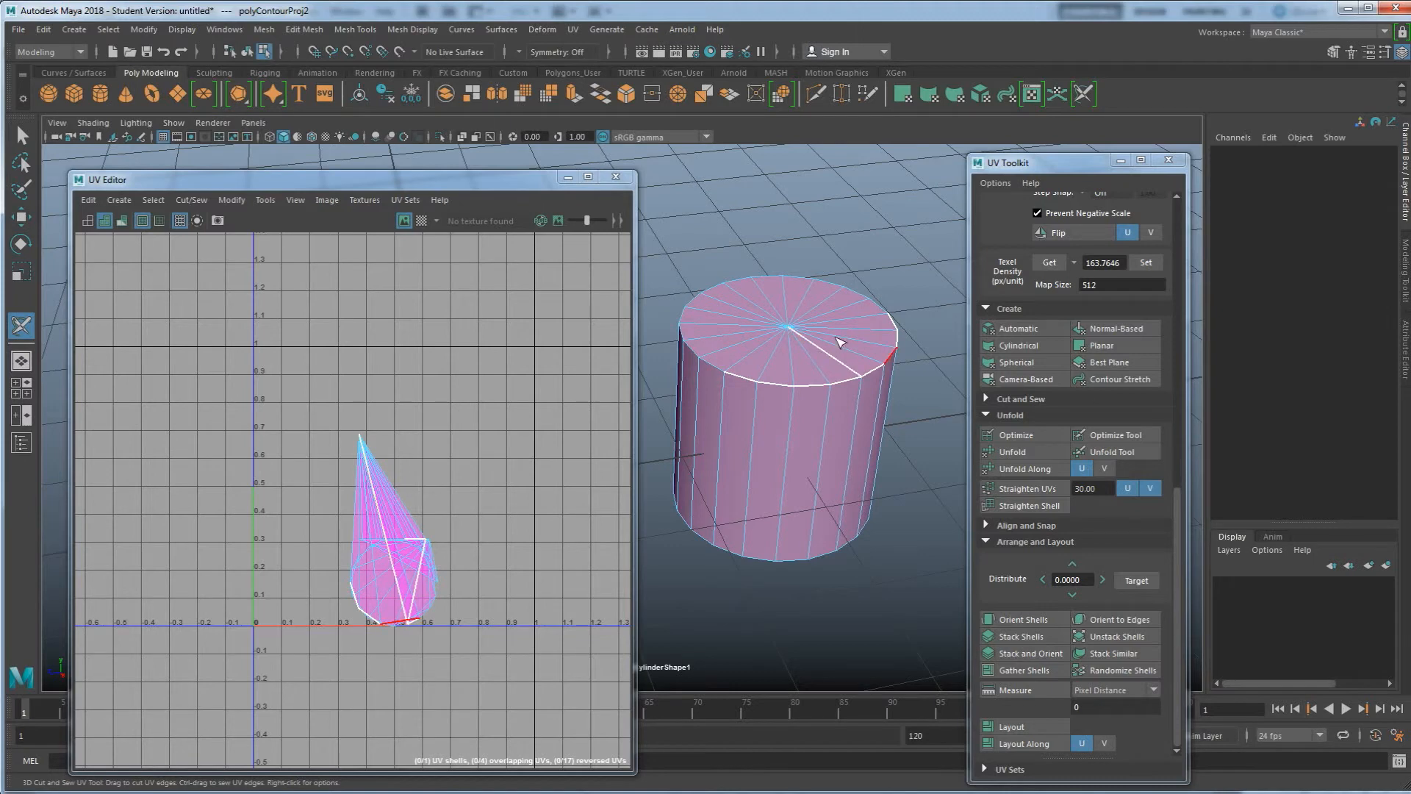
key(ctrl+z)
key(ctrl+z)
mouse_move(743, 376)
mouse_down()
mouse_move(823, 393)
mouse_move(878, 371)
mouse_up()
key(ctrl+z)
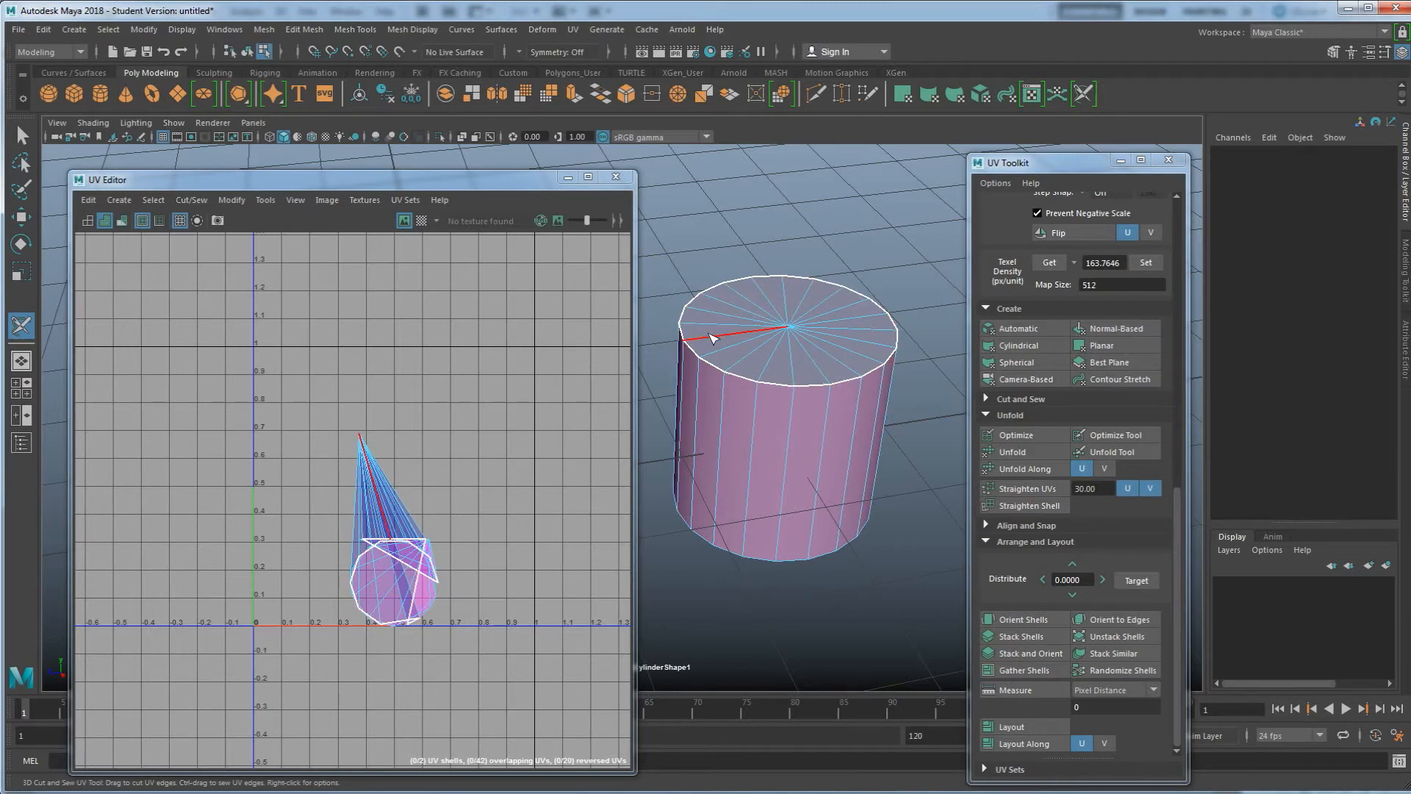
Cut UV seams along the edge loops around the cylinder's bottom and top rims
alt+drag(708, 348, 805, 450)
double_click(799, 529)
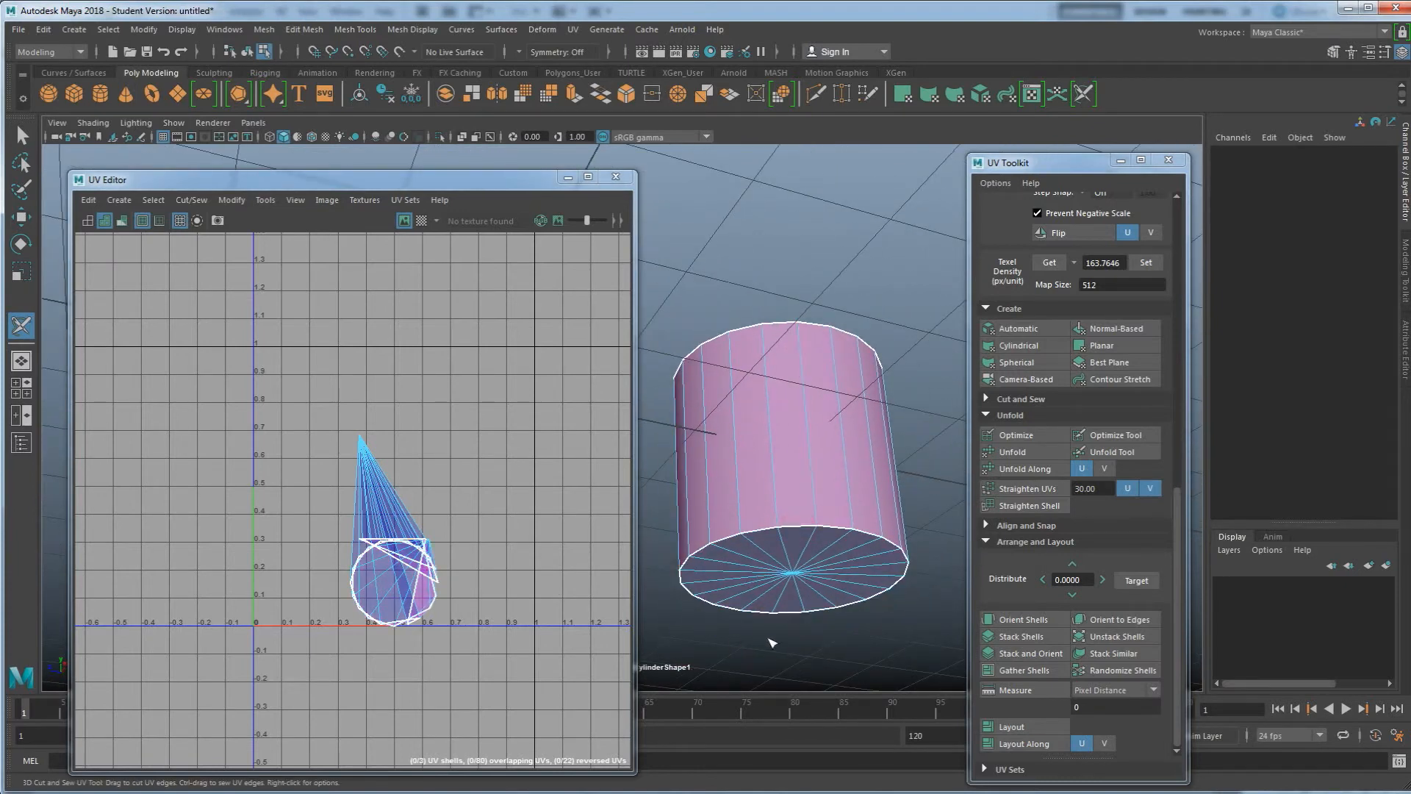
alt+drag(792, 500, 826, 470)
mouse_move(814, 419)
alt+mouse_down()
mouse_move(800, 448)
mouse_move(816, 422)
alt+mouse_up()
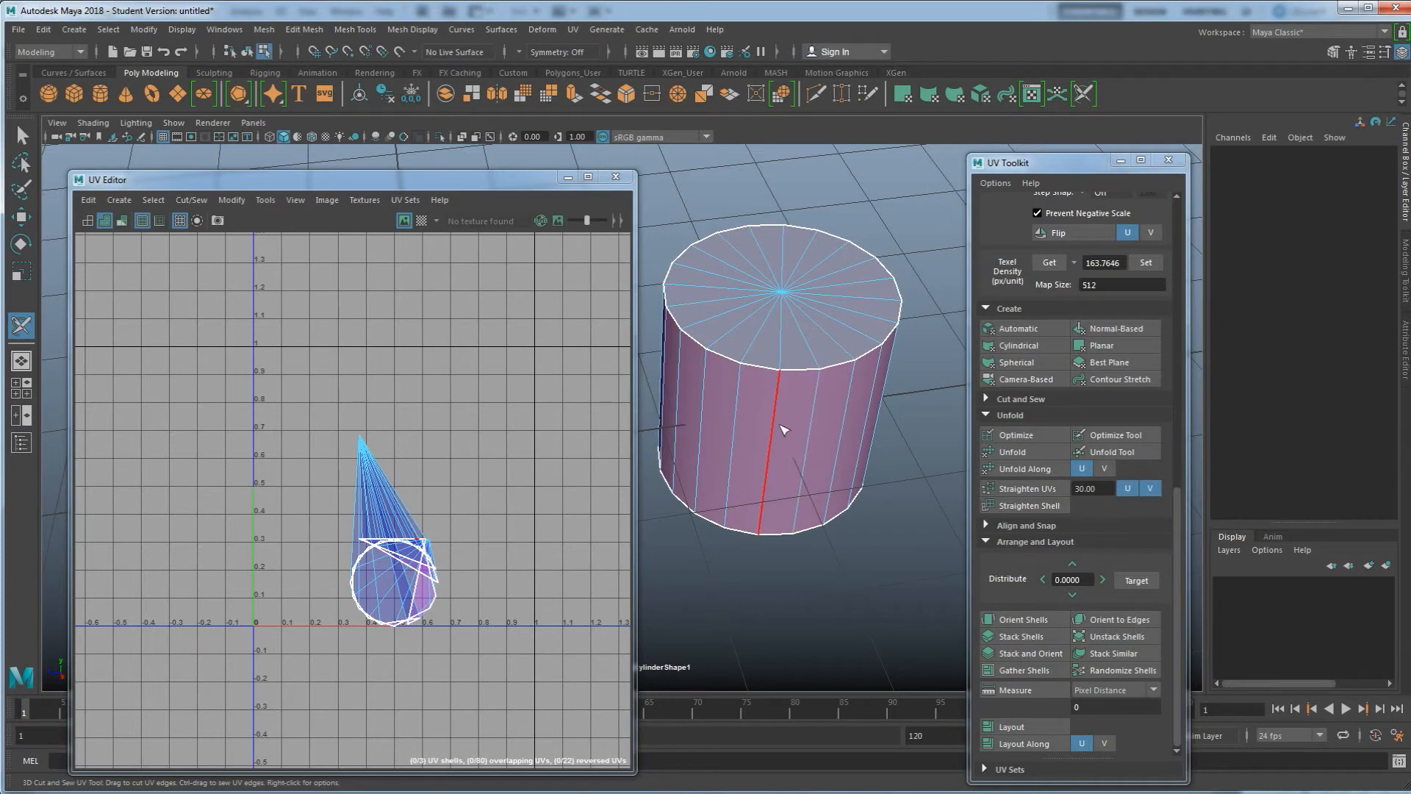
alt+middle_drag(784, 429, 809, 451)
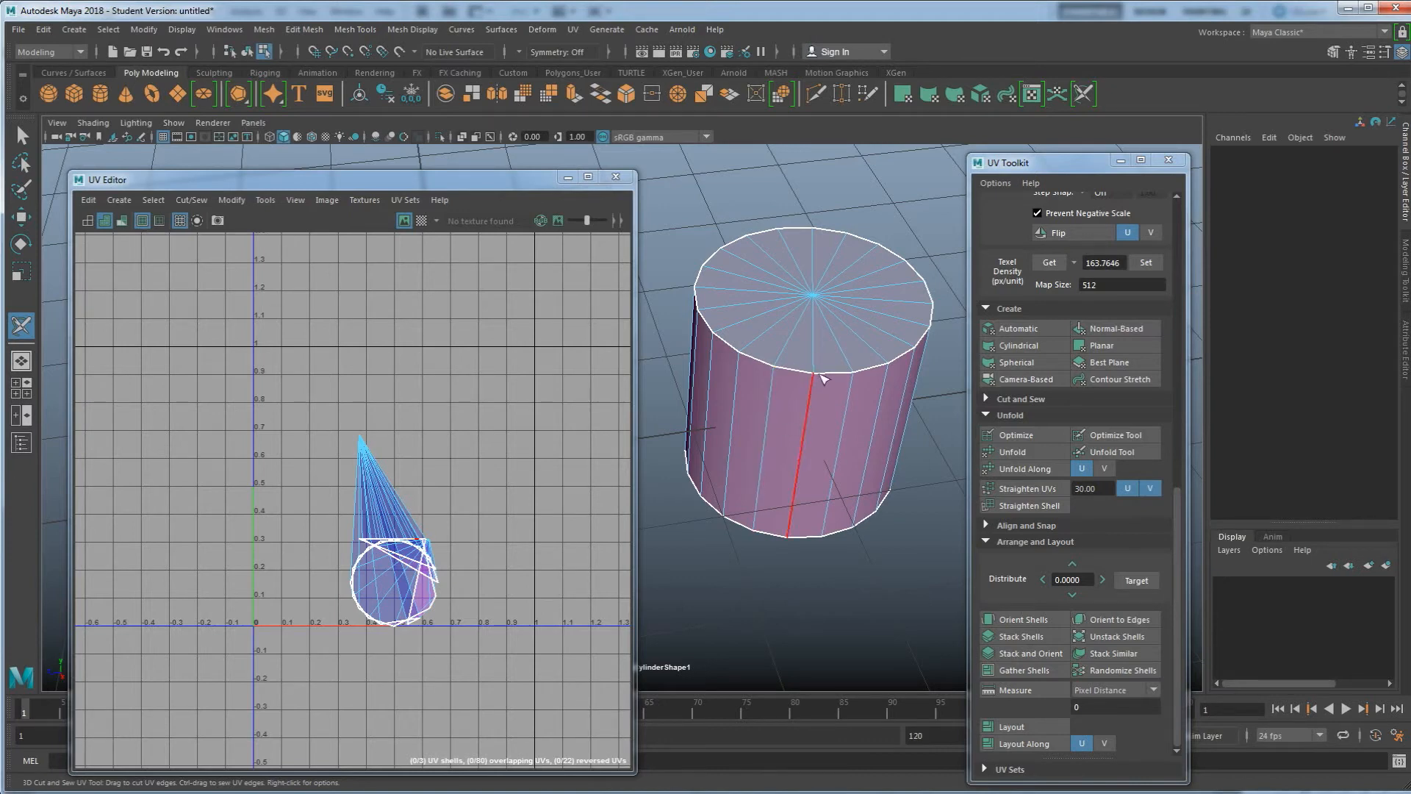
Switch to UV shell selection, select the cylinder's shells and unfold them
right_click(808, 402)
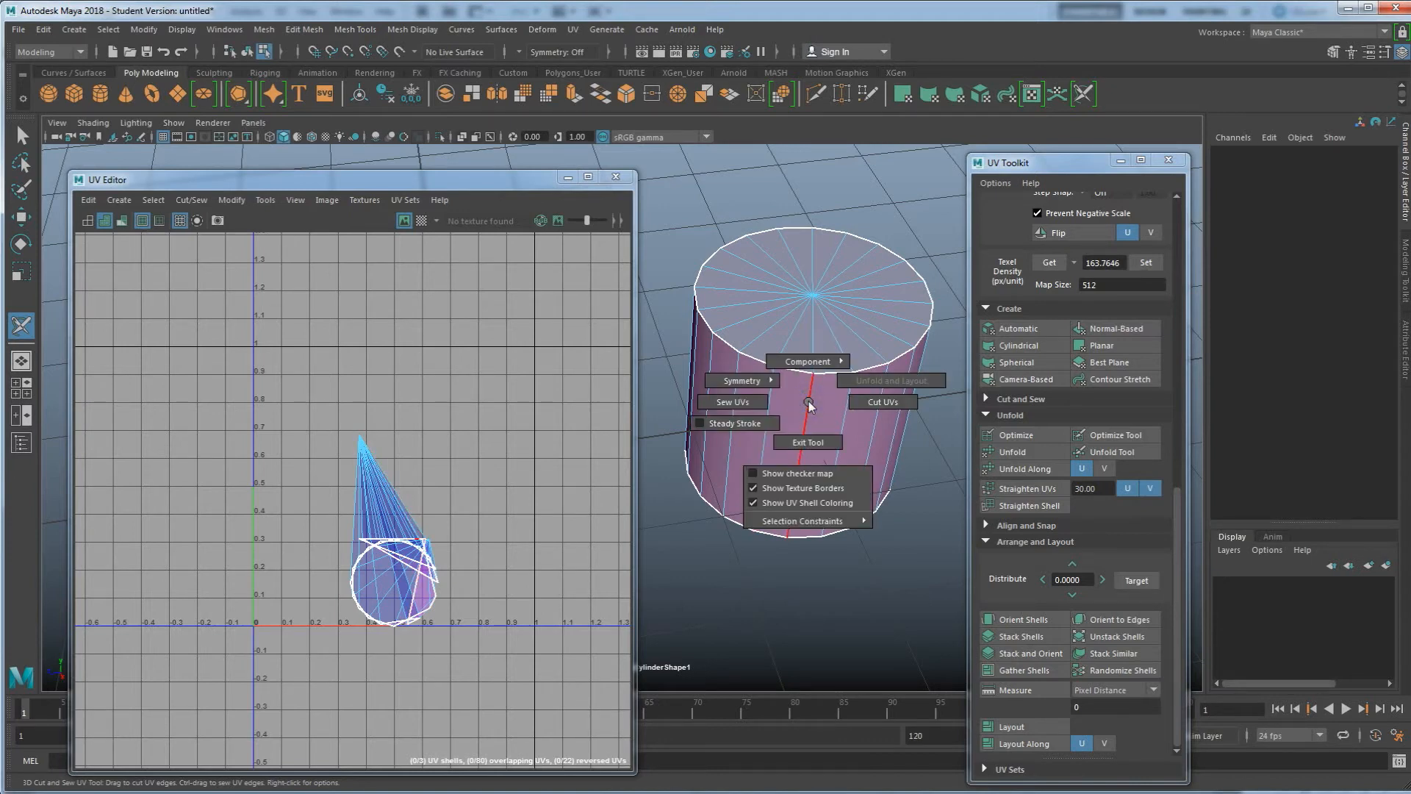
click(807, 361)
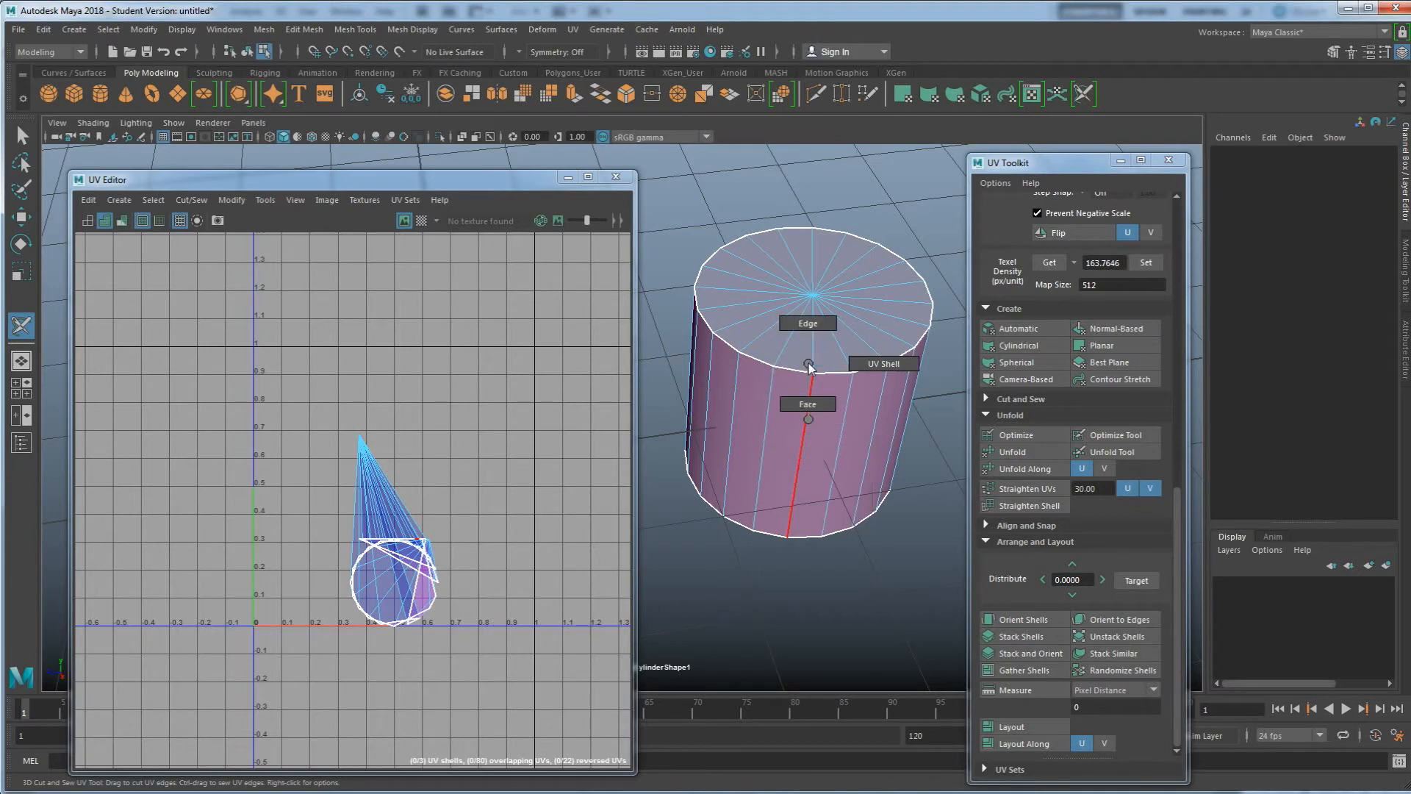
click(884, 364)
click(853, 392)
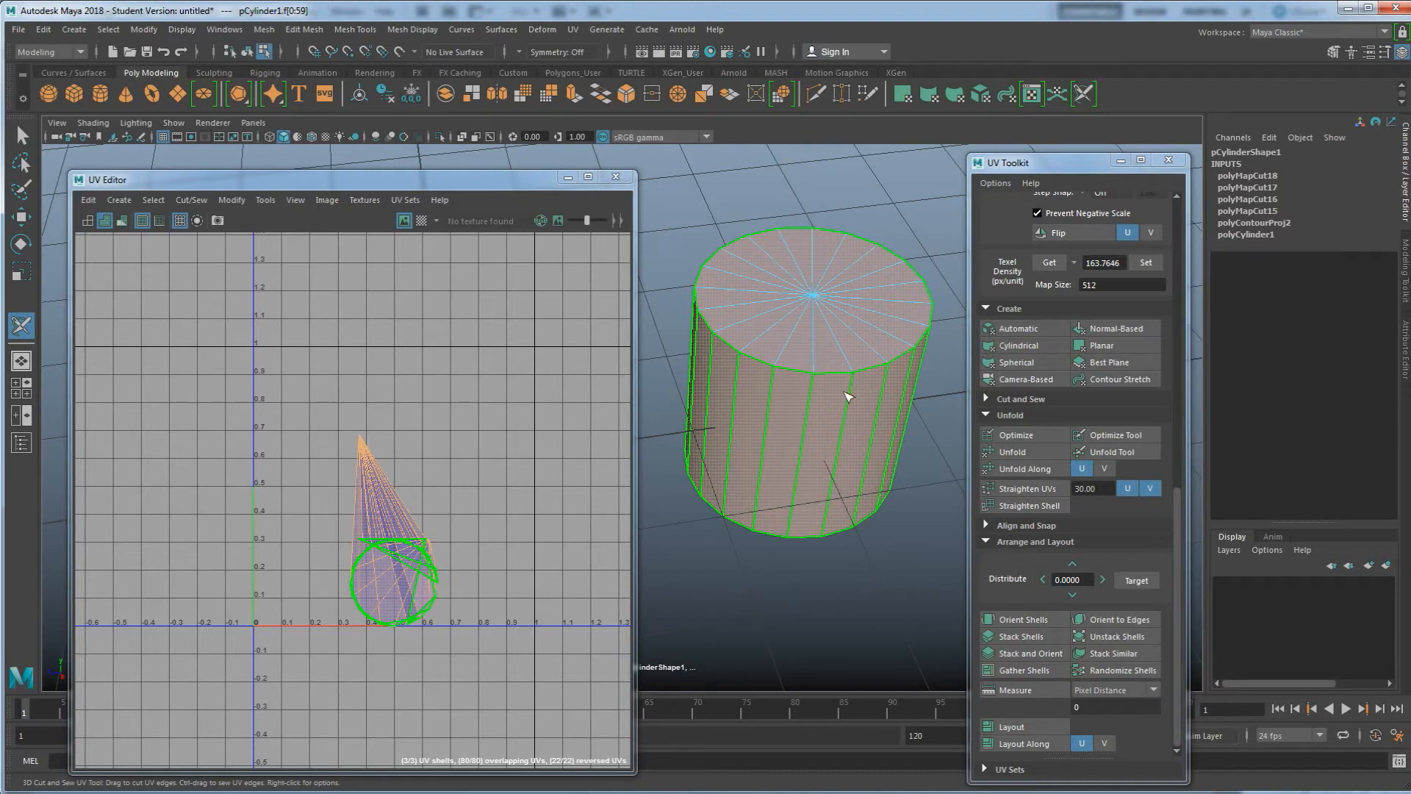
click(1009, 452)
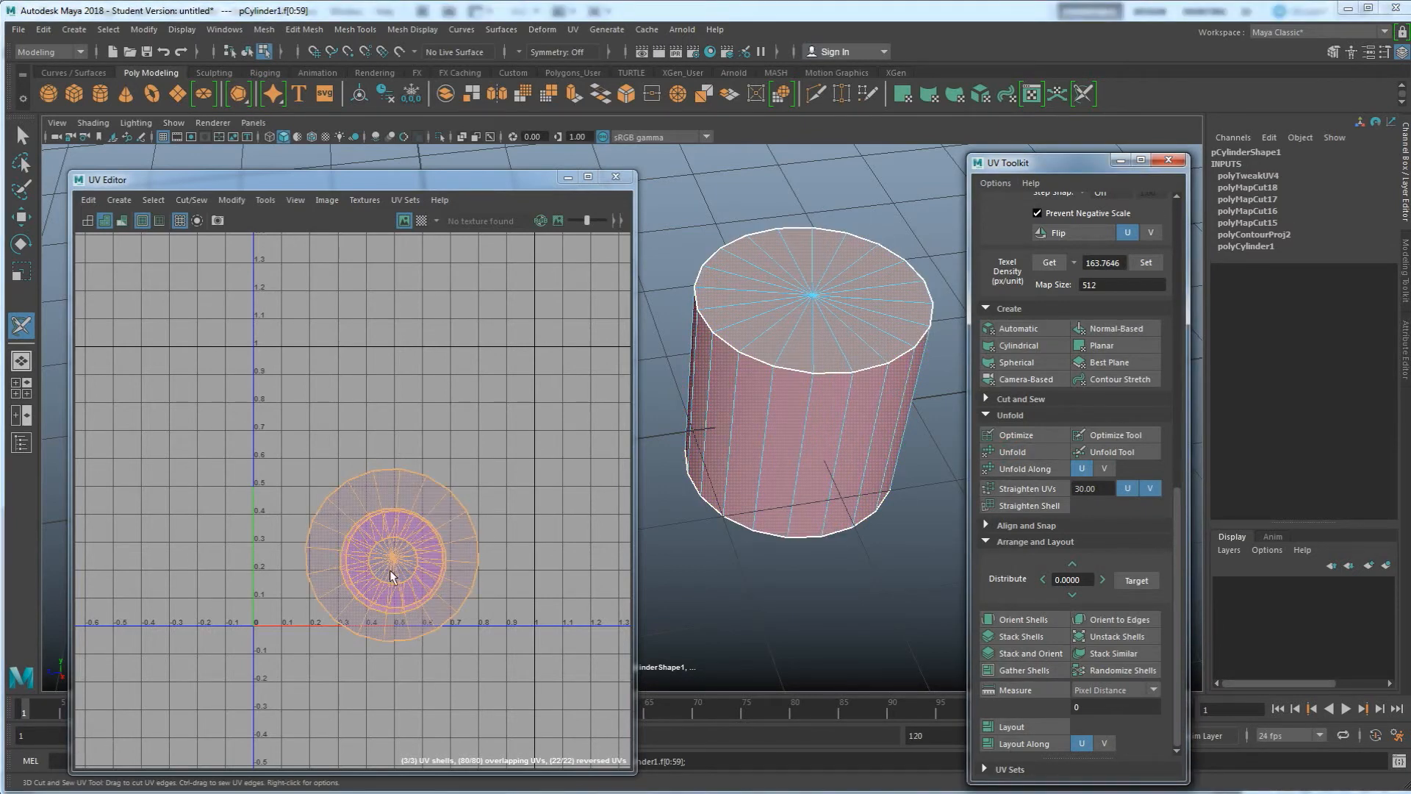
Select the top cap's UV shell and move it up and to the left in the UV Editor
right_click(407, 485)
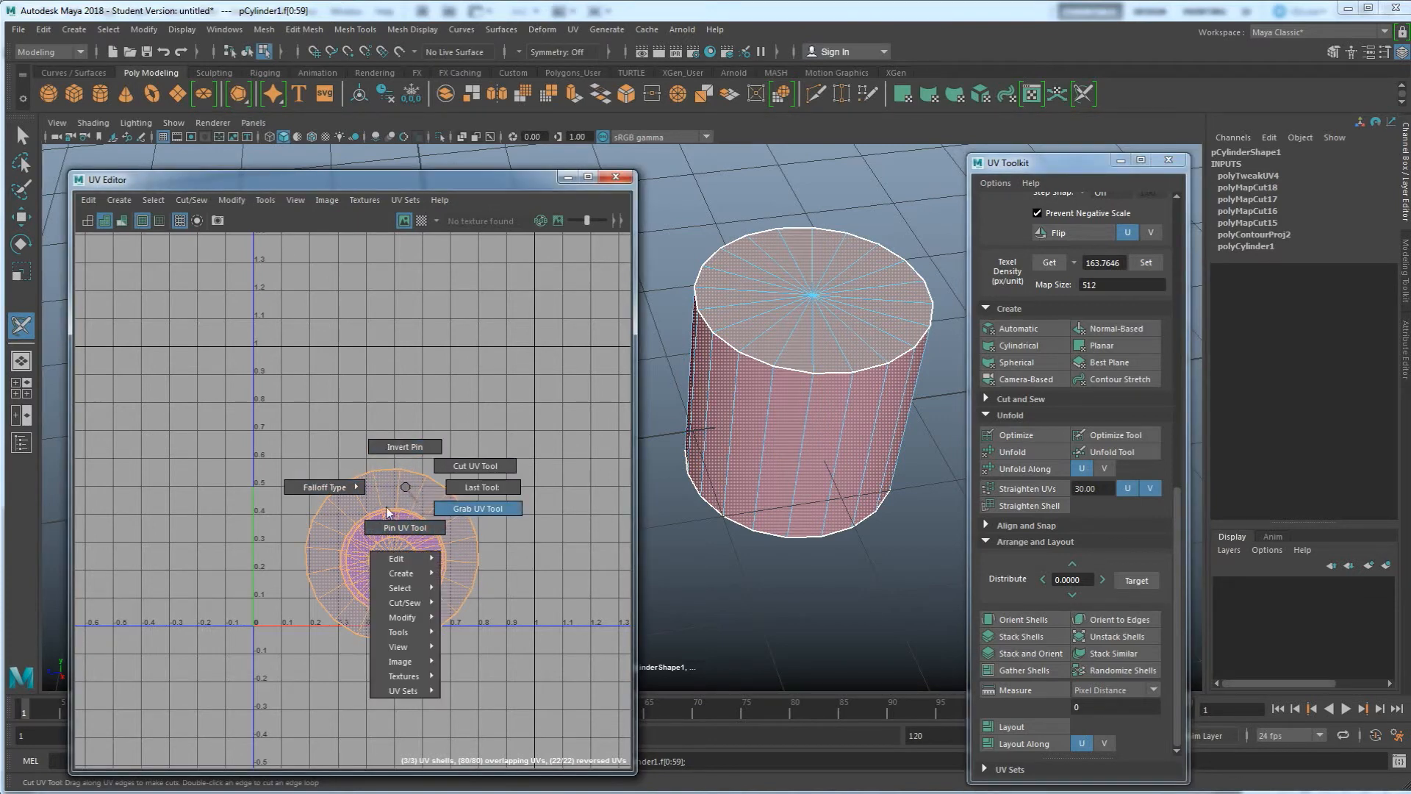
mouse_move(409, 494)
right_down()
mouse_move(415, 471)
mouse_move(404, 487)
right_up()
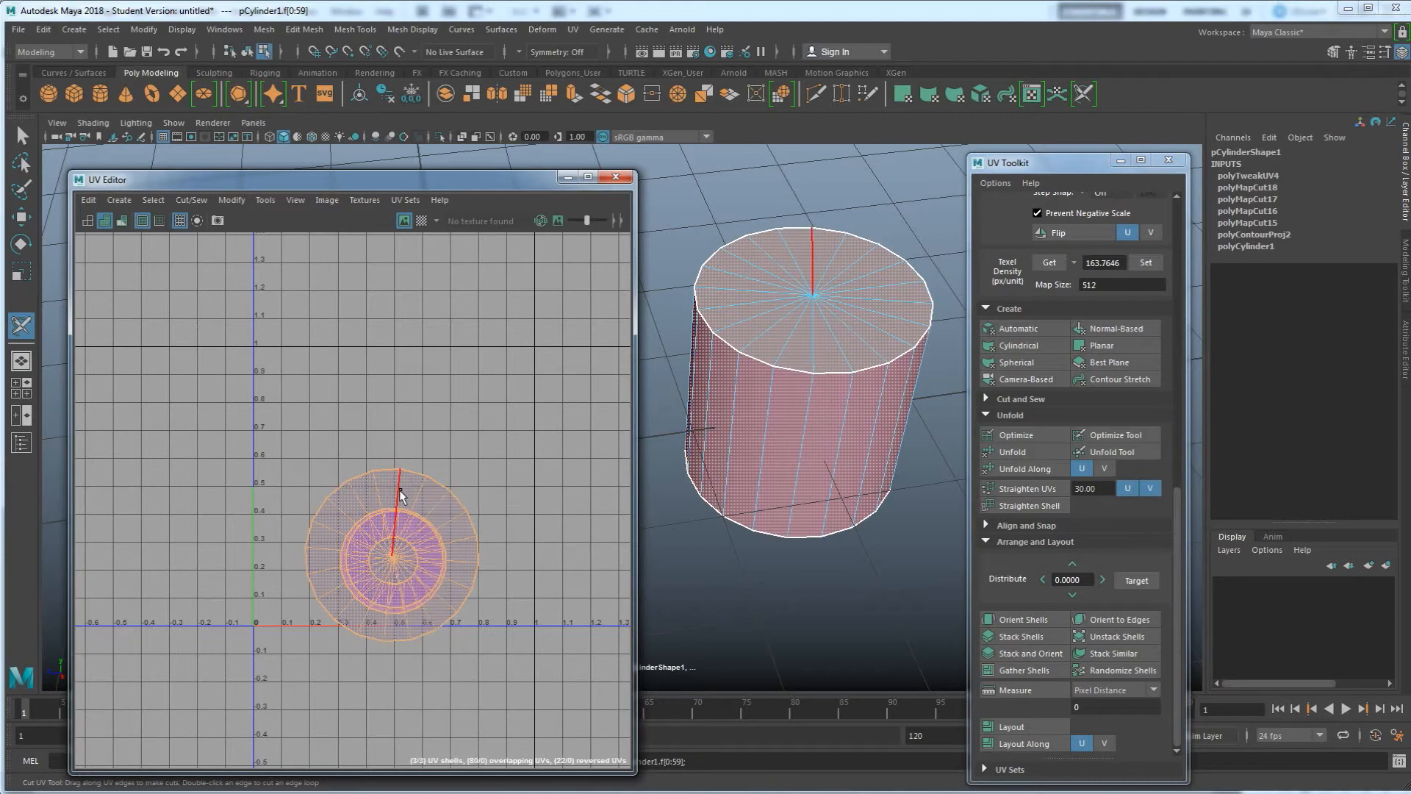
key(w)
right_click(410, 500)
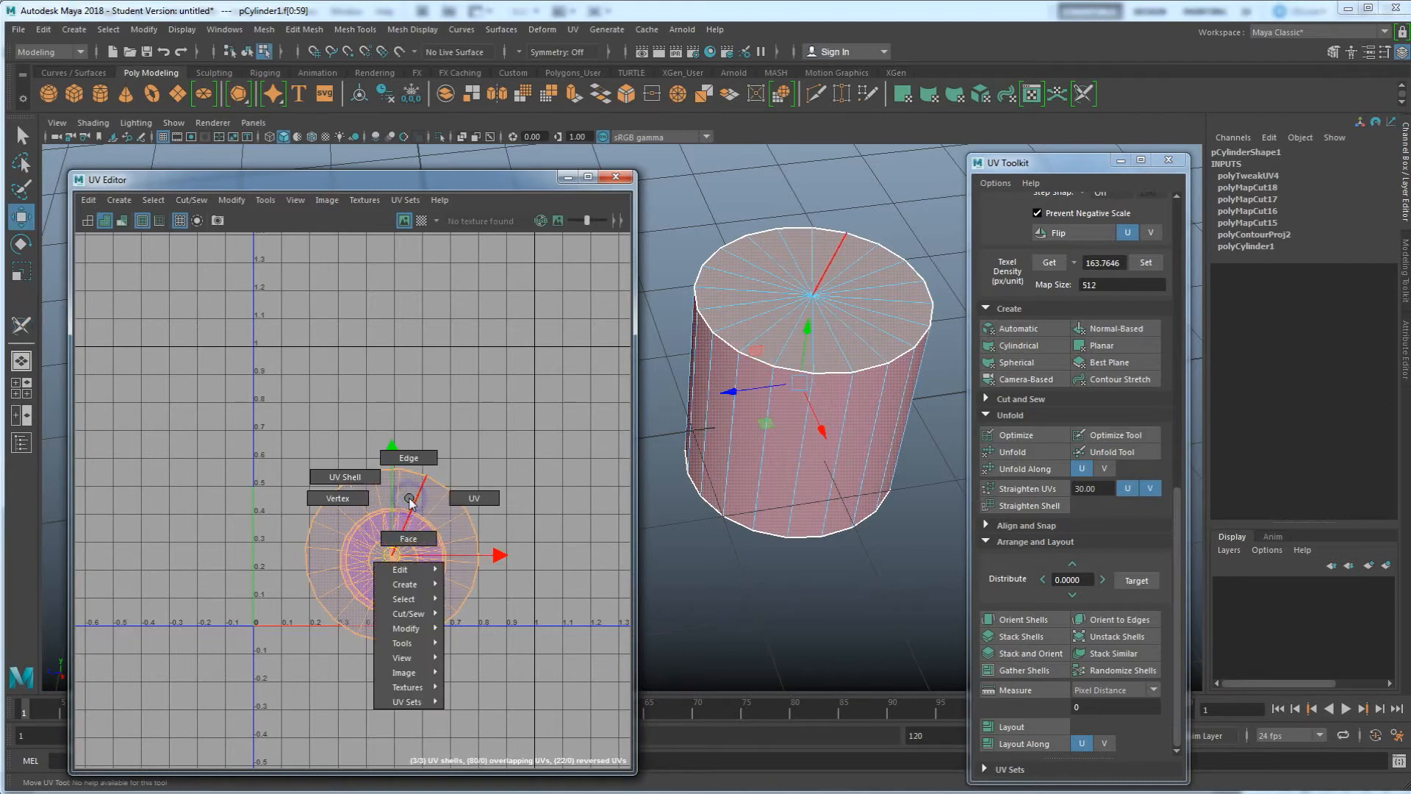
click(351, 476)
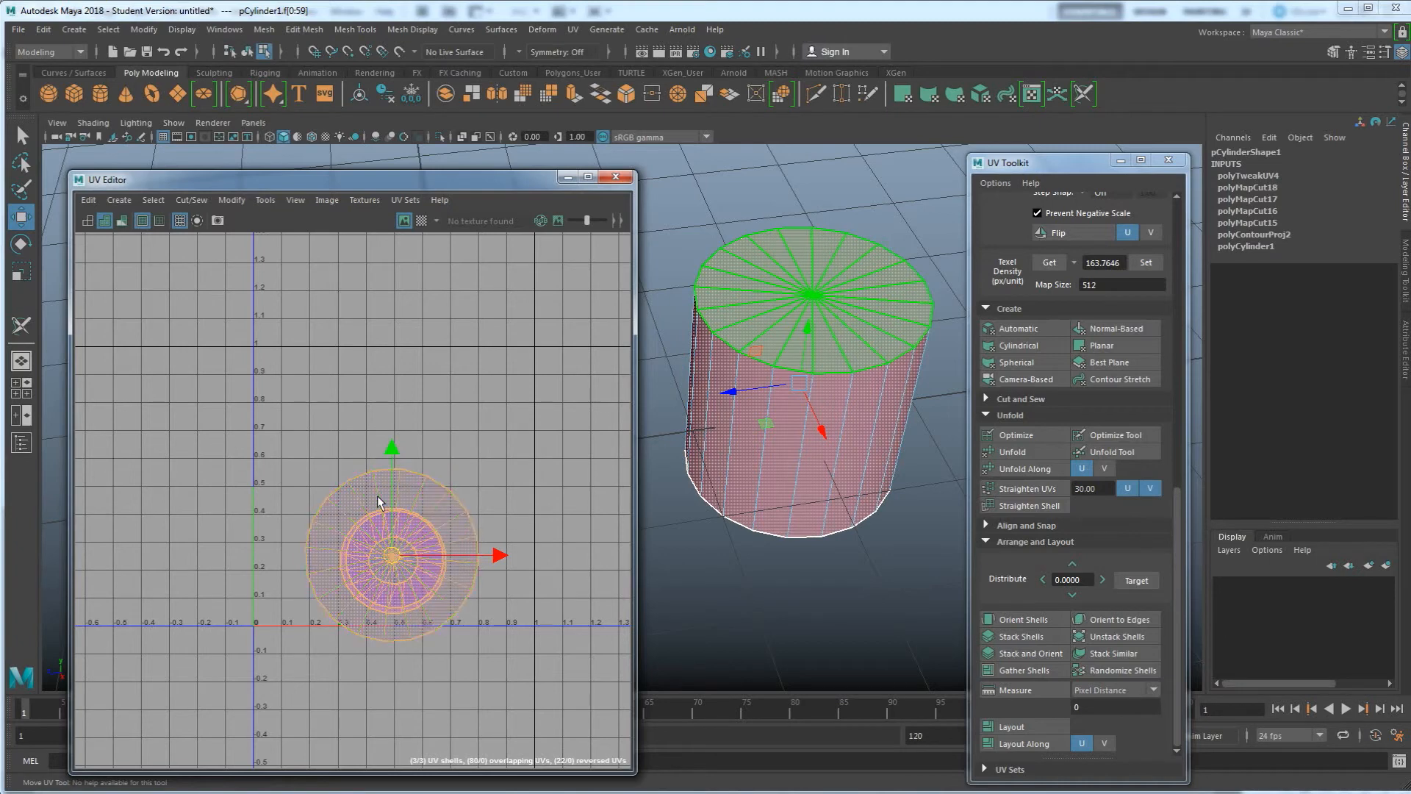
click(375, 504)
drag(399, 556, 335, 451)
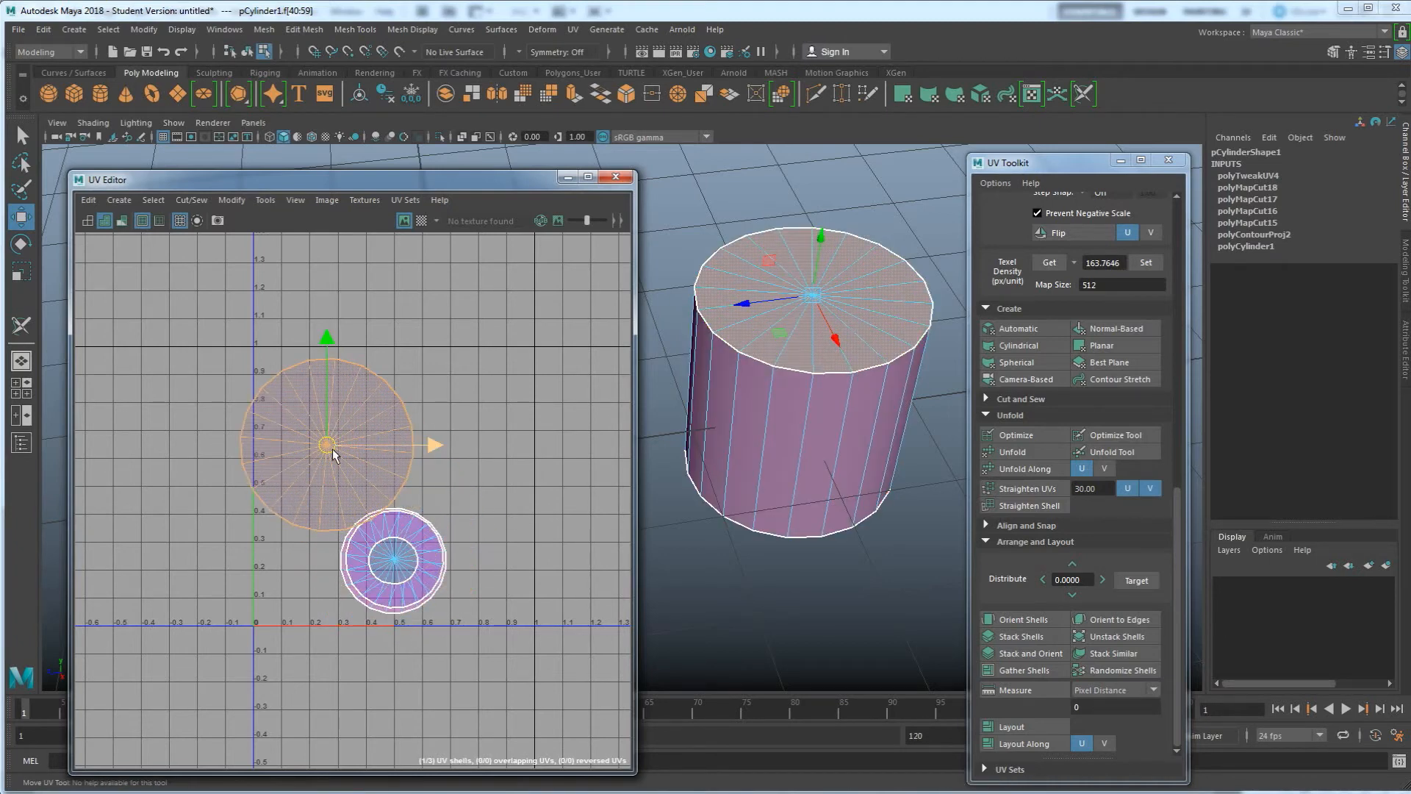
Select the other cap's UV shell and move it to the right of the first cap
click(430, 554)
drag(395, 559, 480, 486)
click(421, 554)
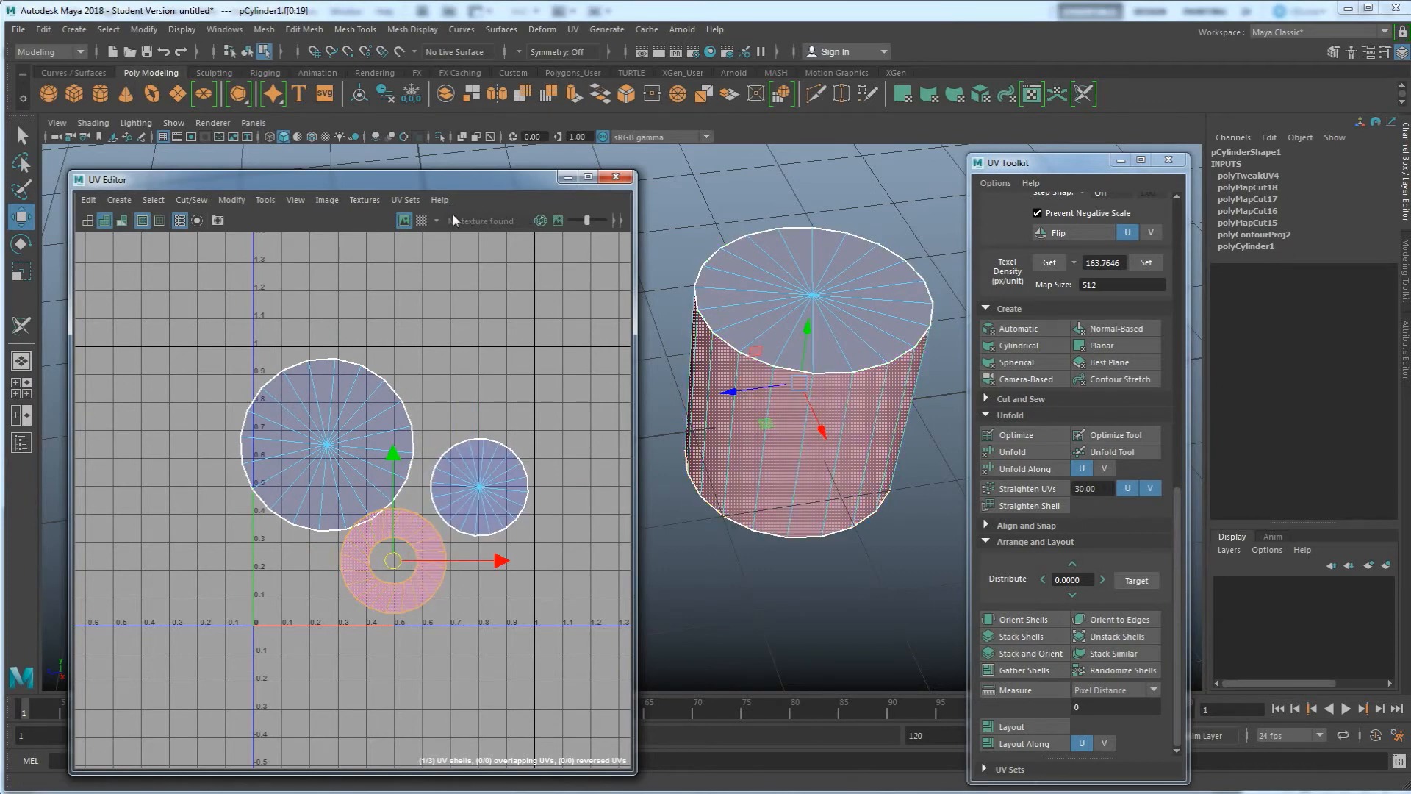
Turn the checker map back on and select the cylinder in the viewport
click(421, 220)
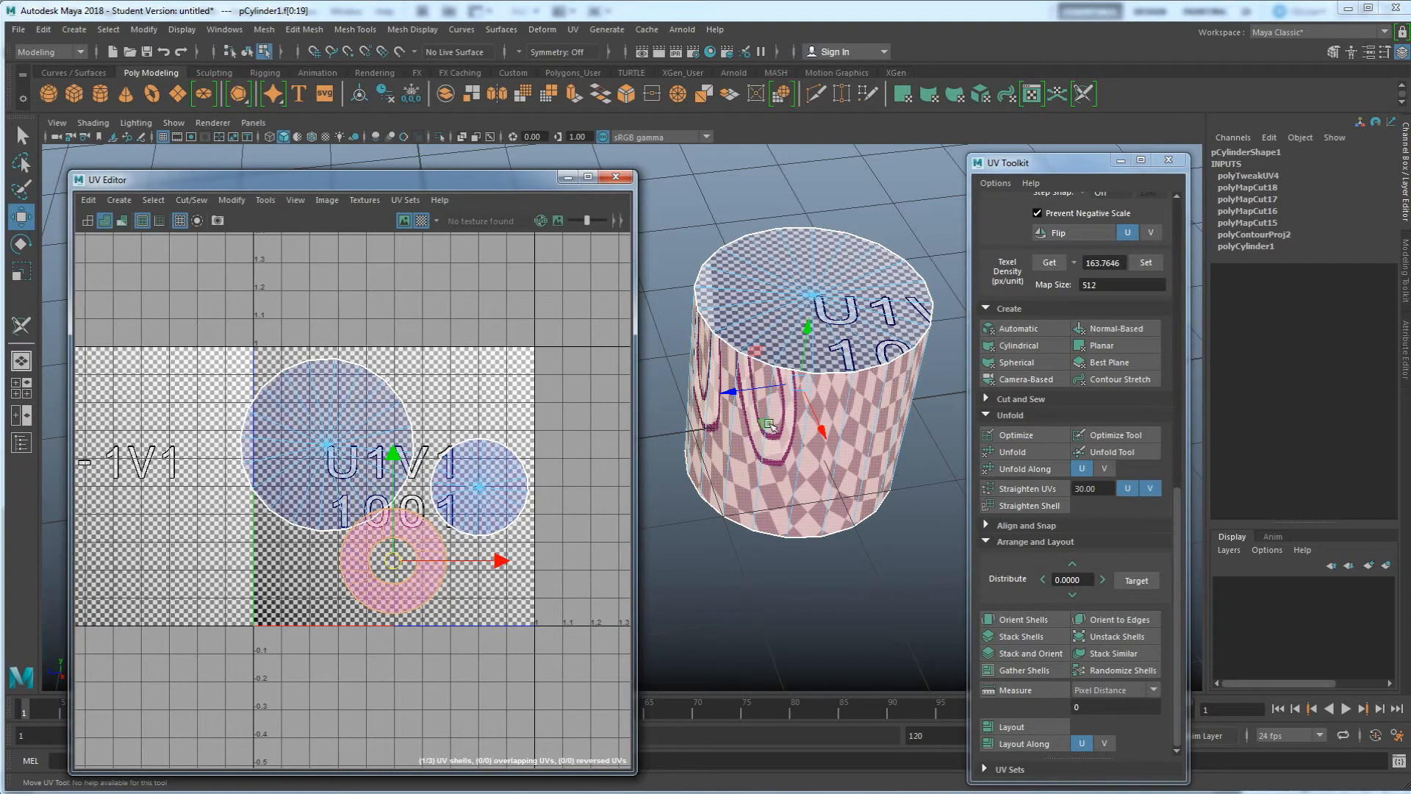
alt+drag(814, 410, 849, 450)
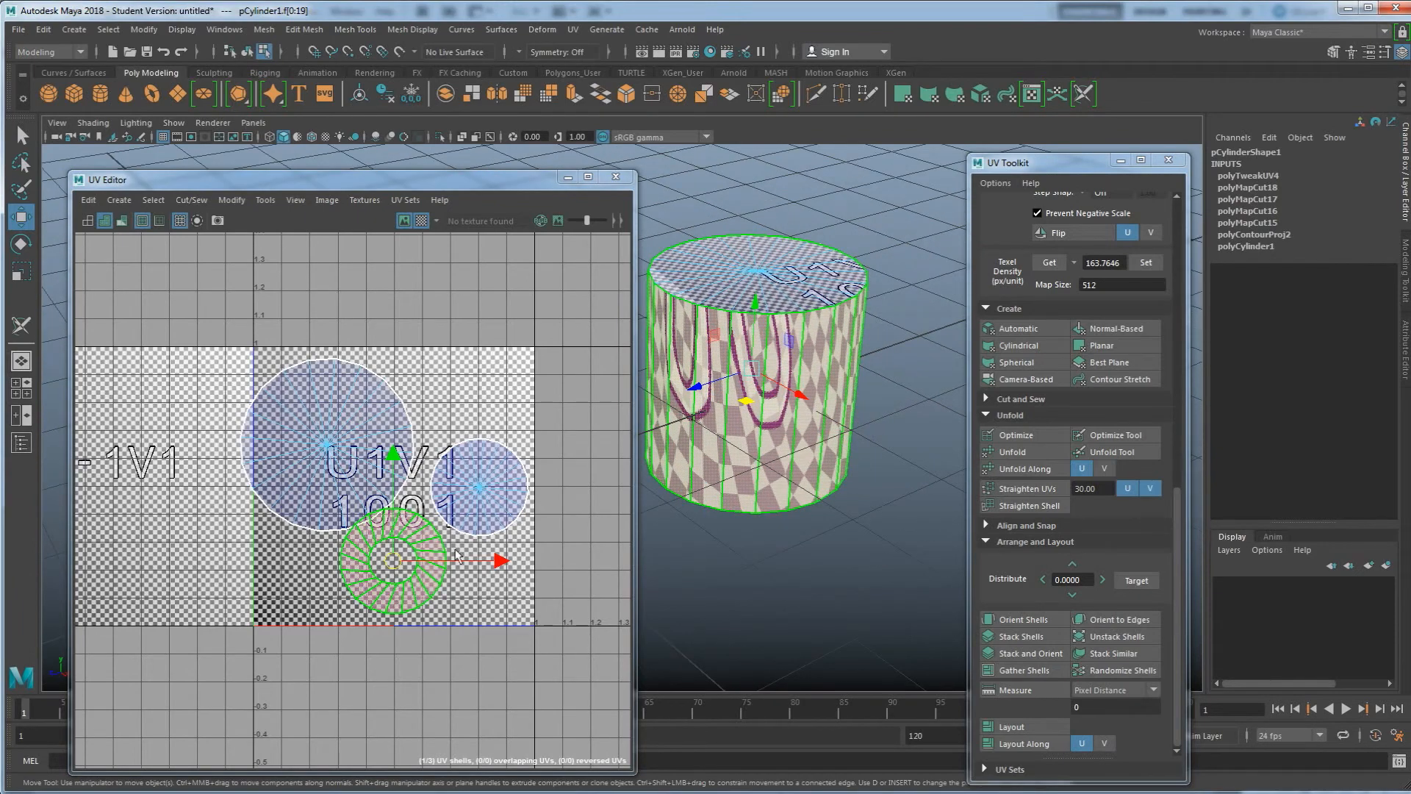
Select a vertical edge on the cylinder's side and cut it as a UV seam
alt+drag(821, 336, 818, 346)
right_drag(834, 340, 833, 301)
click(807, 376)
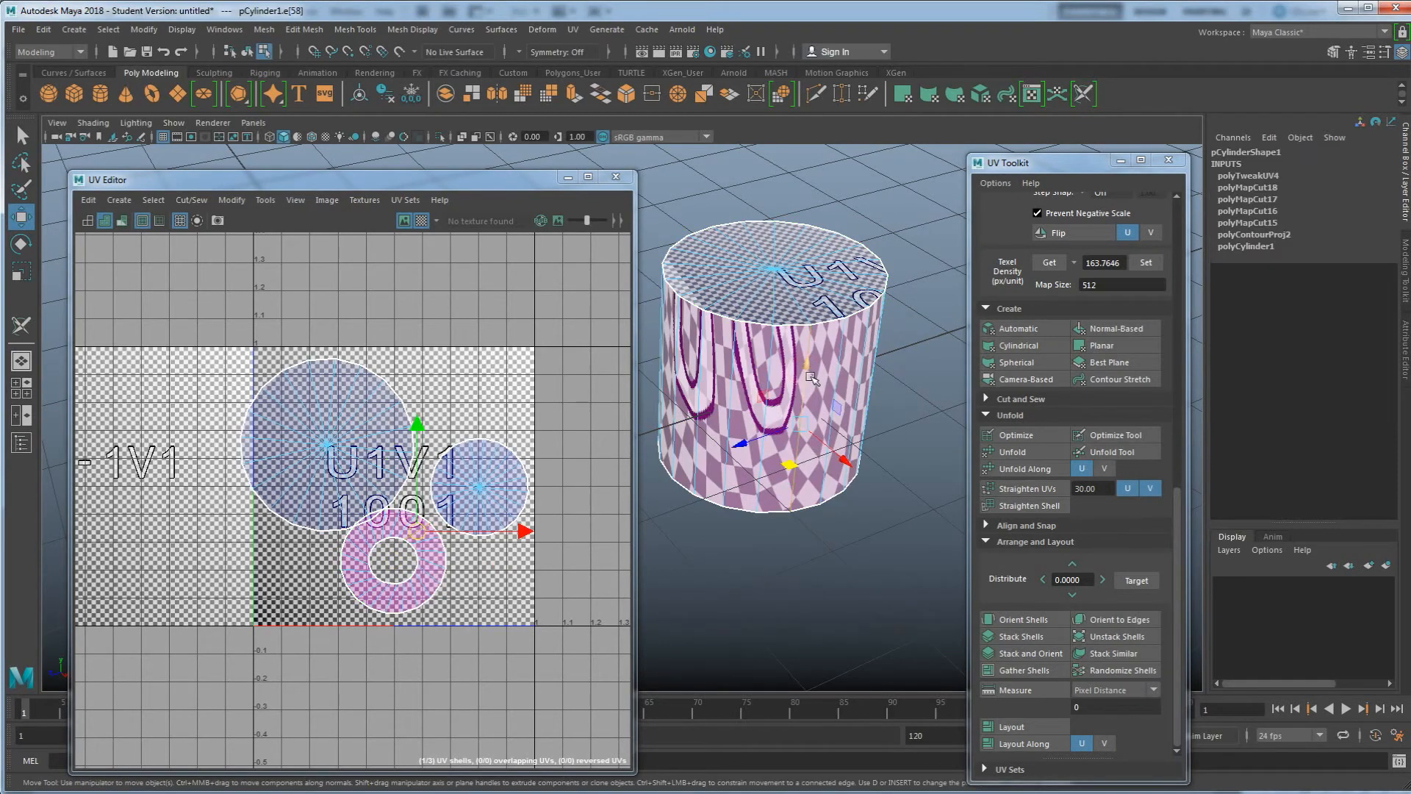
click(987, 399)
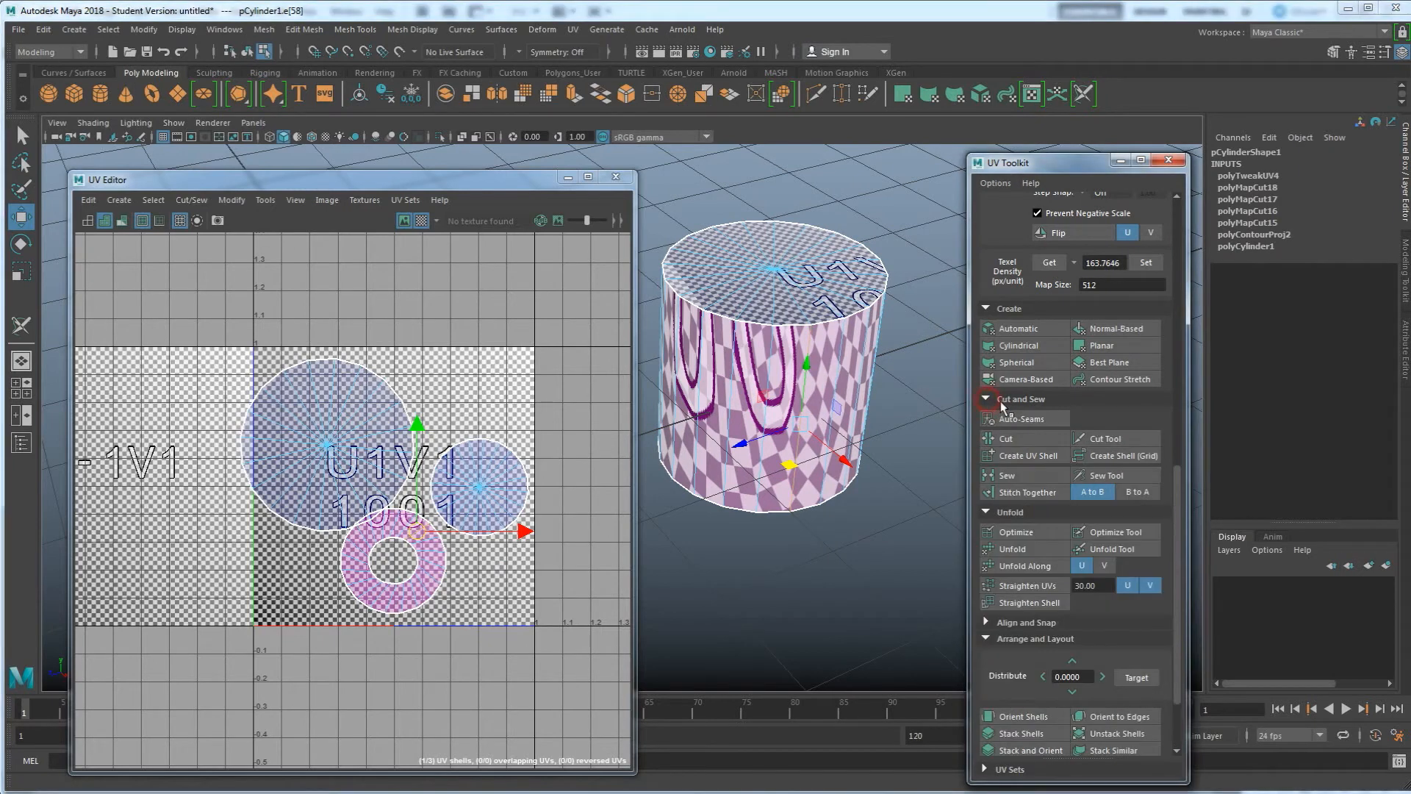
click(1028, 441)
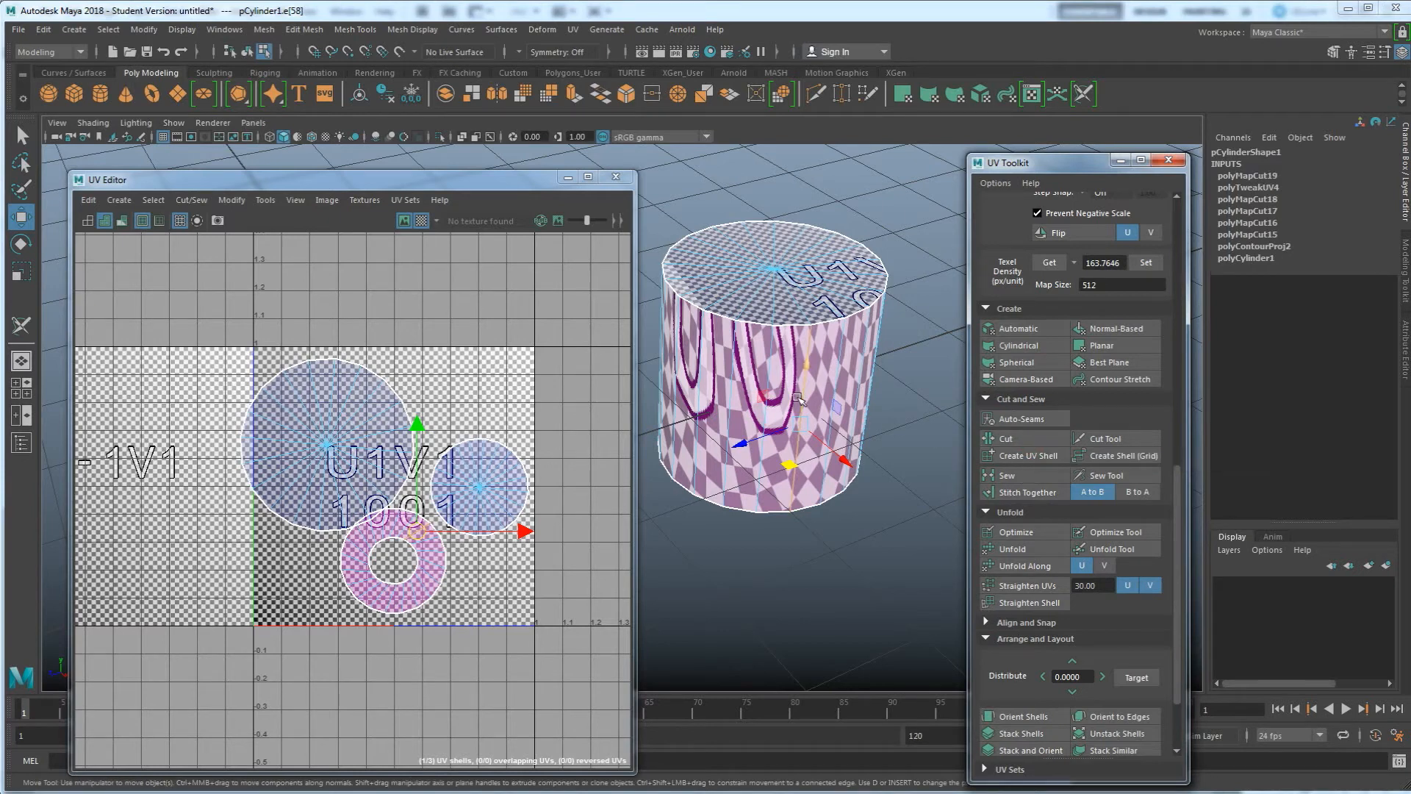
Try unfolding all of the cylinder's UVs, check the result in the viewport, and undo the unfold
right_drag(527, 434, 487, 418)
drag(329, 381, 478, 526)
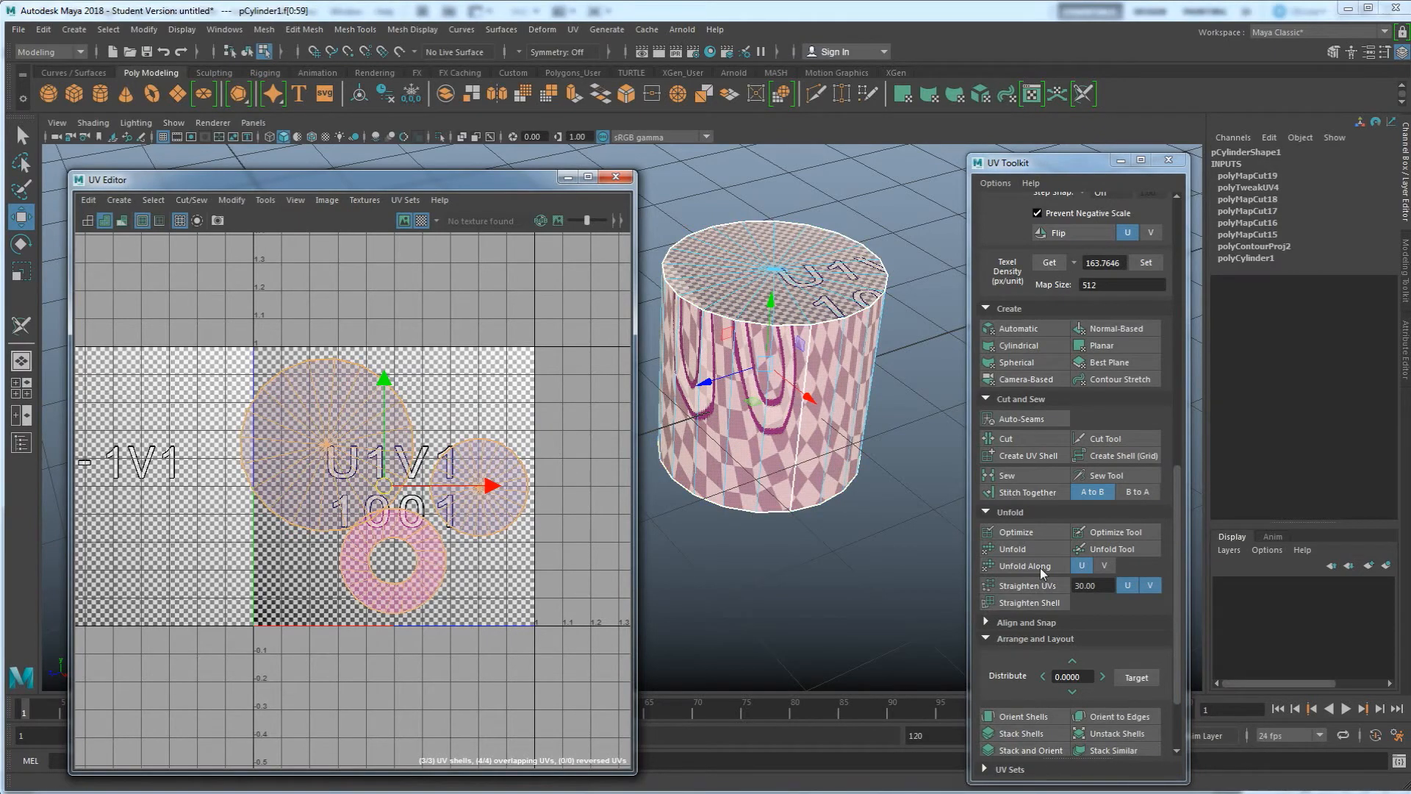
click(1013, 548)
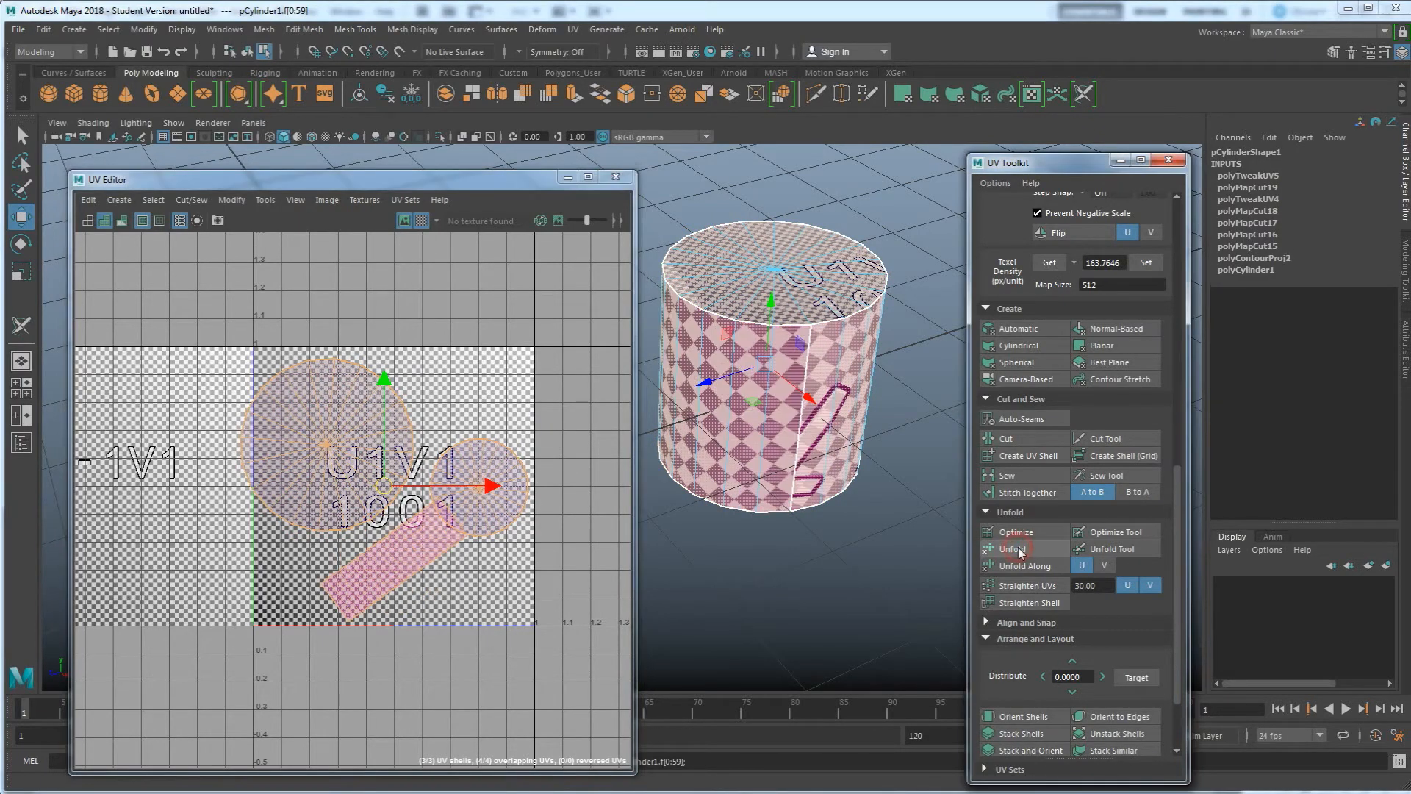
alt+drag(751, 403, 784, 379)
alt+middle_drag(796, 454, 824, 474)
alt+drag(824, 475, 784, 542)
click(784, 542)
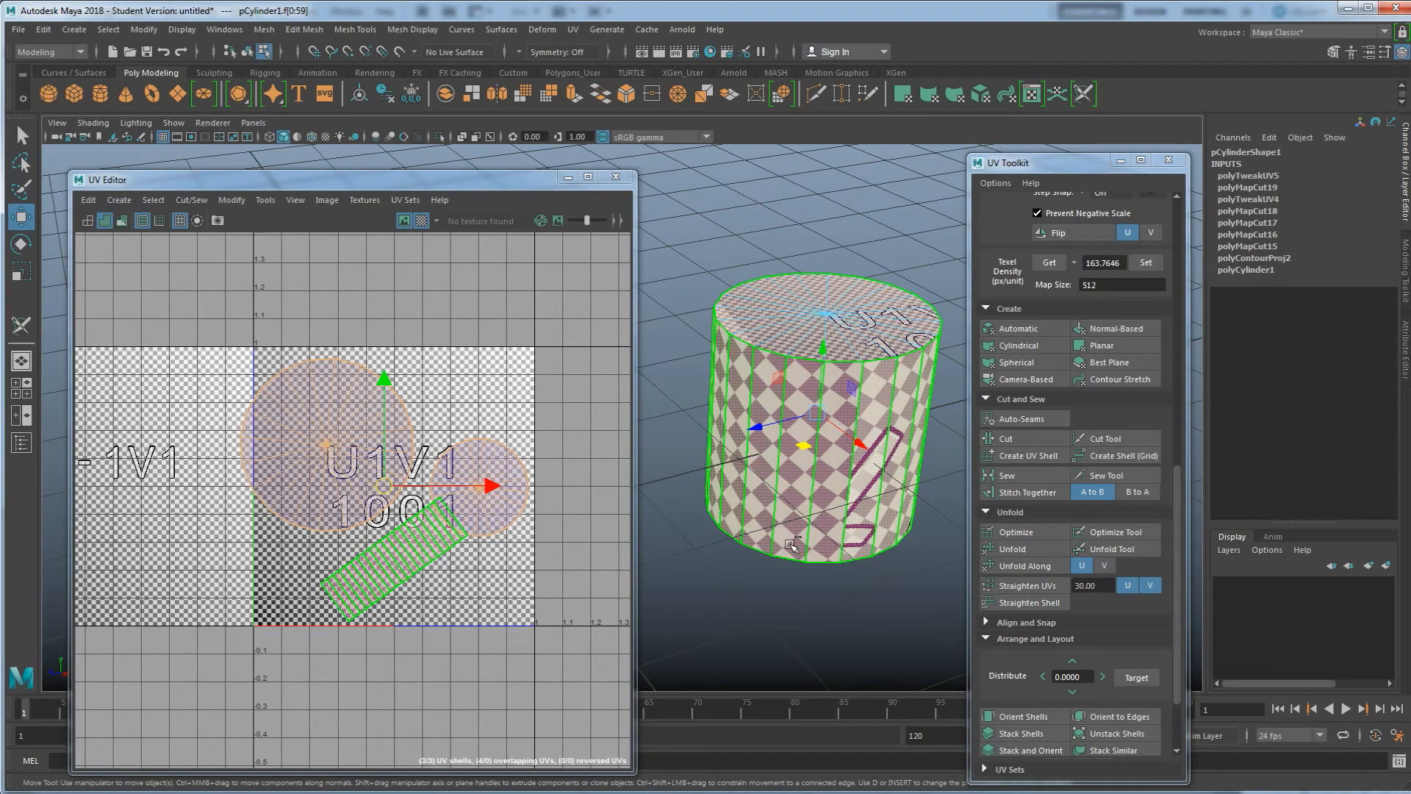
key(ctrl+z)
Select all of the cylinder's UV shells and unfold them with packing from the Unfold UVs options
right_drag(450, 555, 411, 513)
click(404, 525)
drag(395, 549, 358, 474)
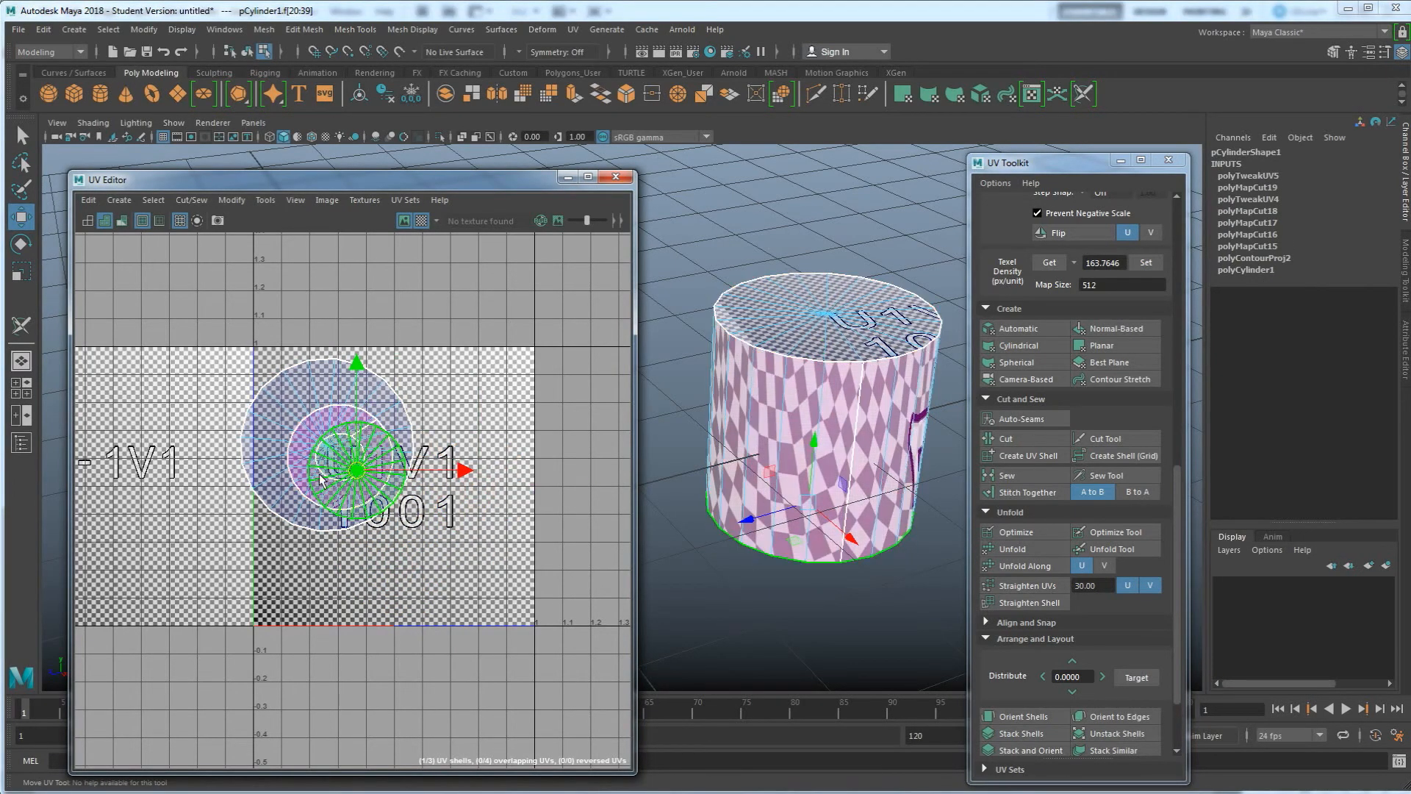
drag(487, 552, 269, 385)
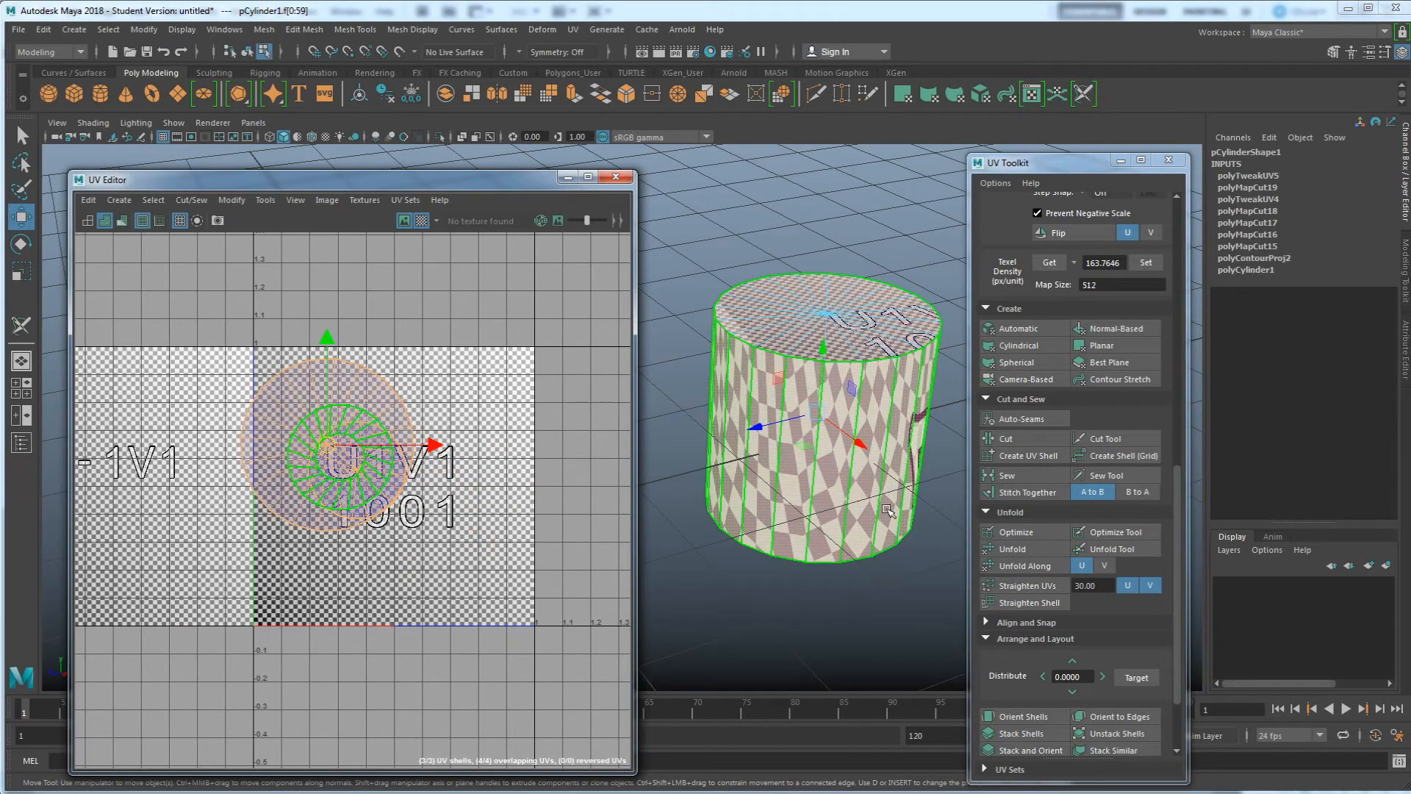
click(1047, 549)
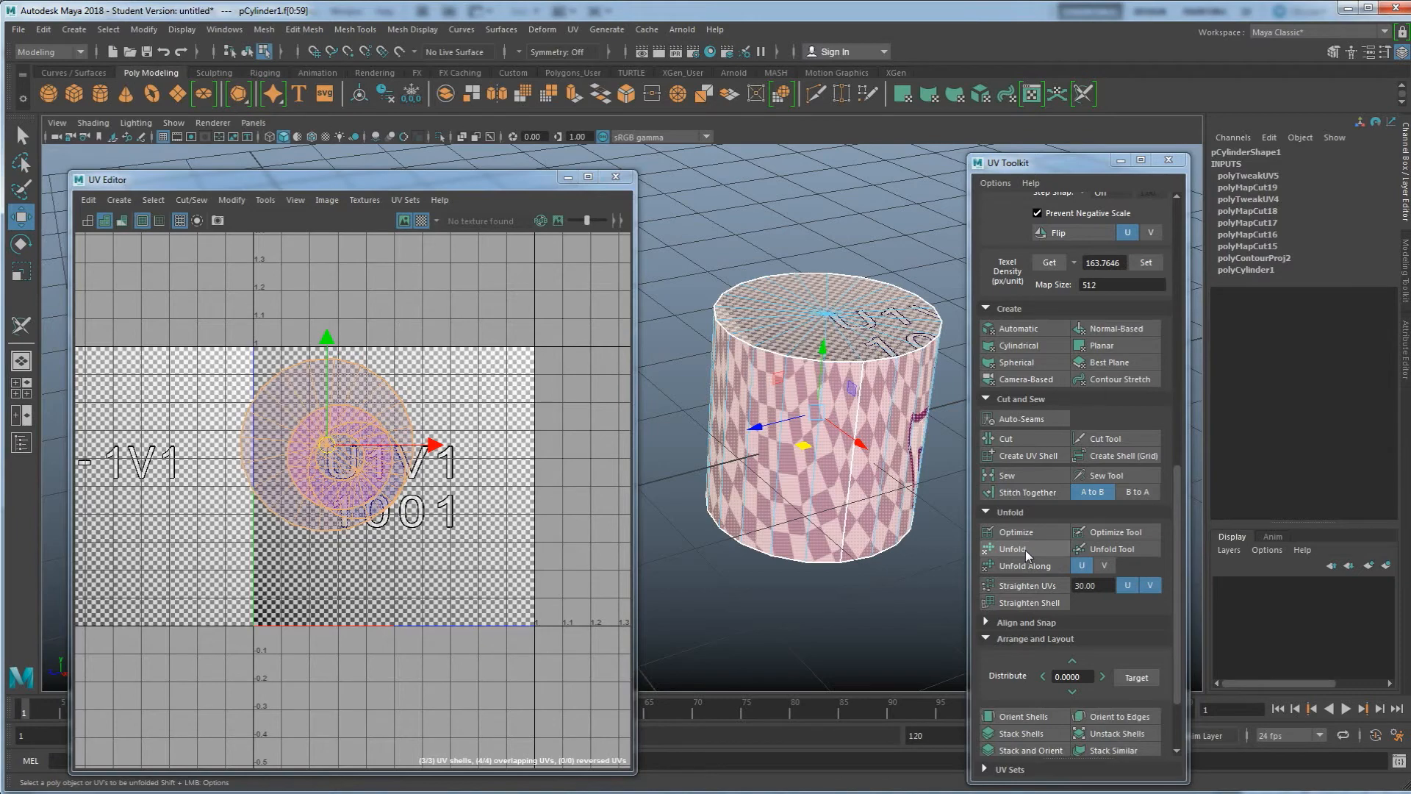
shift+click(1032, 549)
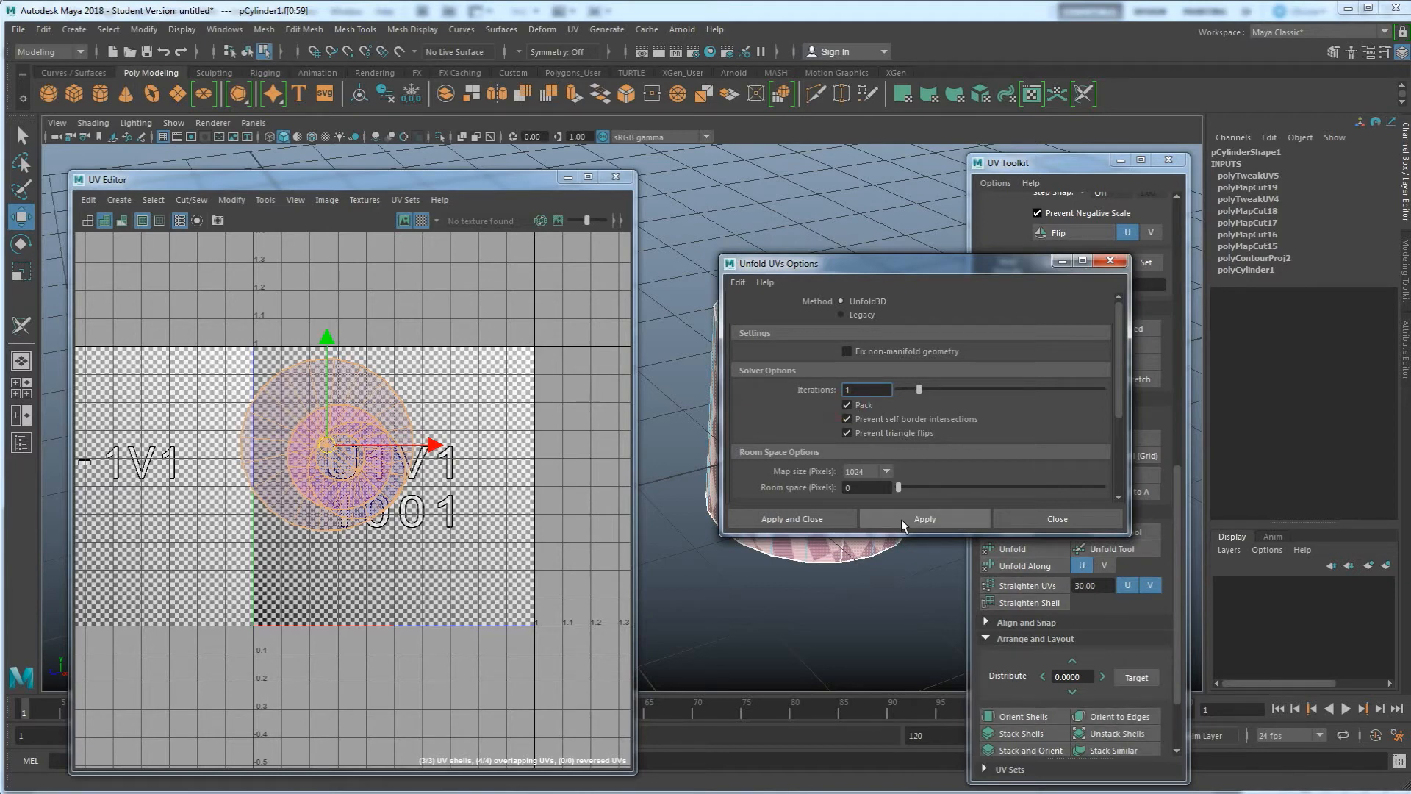
click(824, 520)
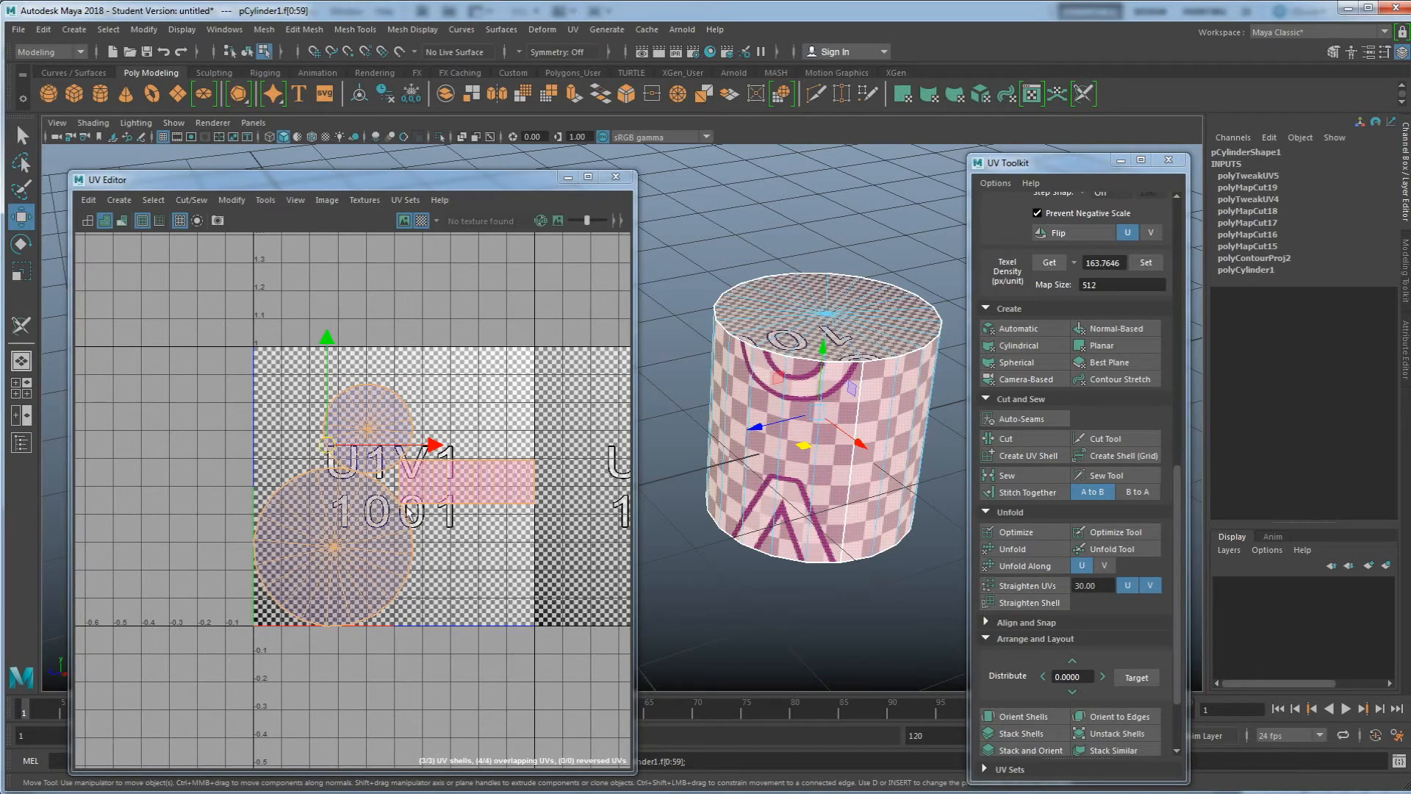
Open the Unfold UVs options and zoom in to examine the spacing between the UV shells
shift+click(1035, 547)
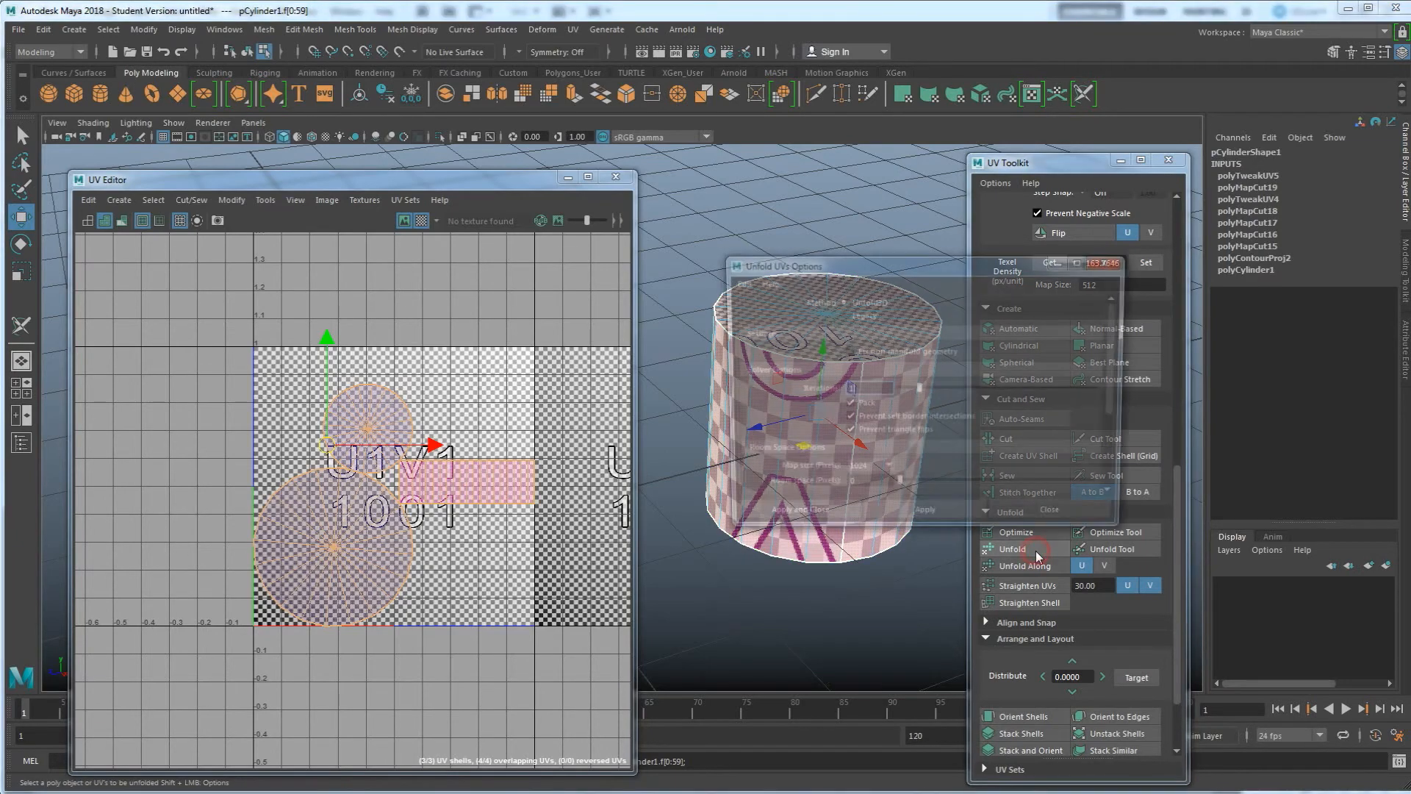
scroll(910, 424, down, 3)
scroll(909, 425, up, 2)
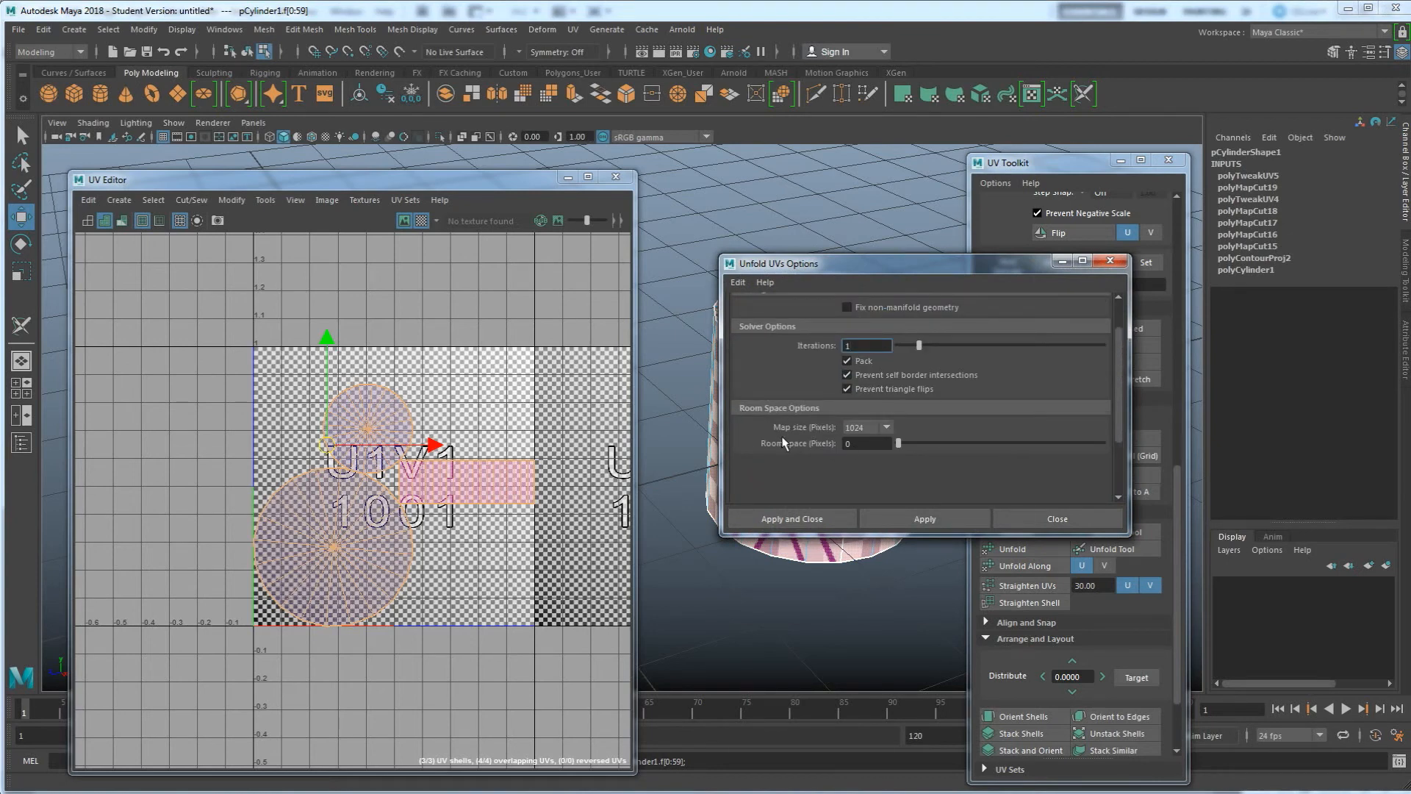
scroll(341, 483, up, 5)
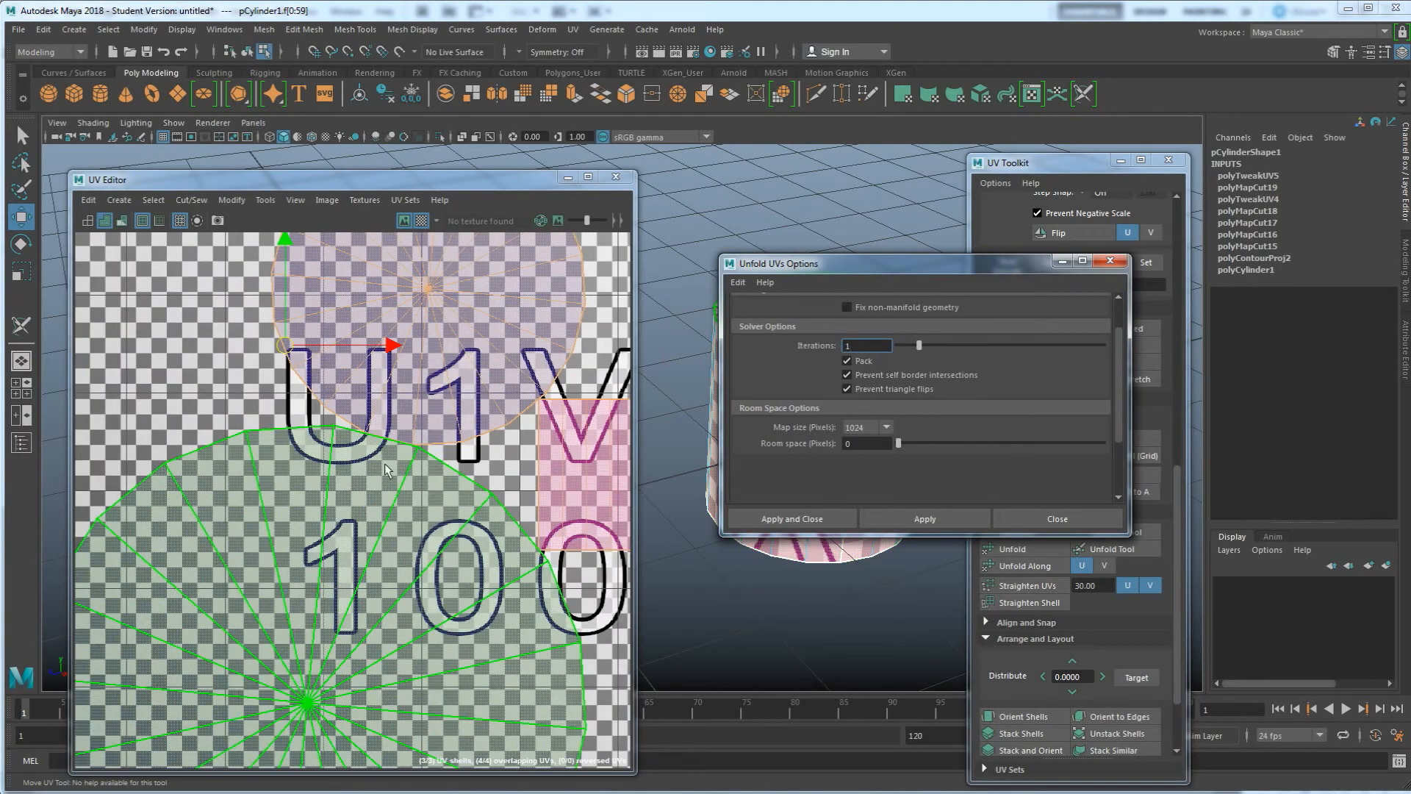
scroll(396, 448, up, 8)
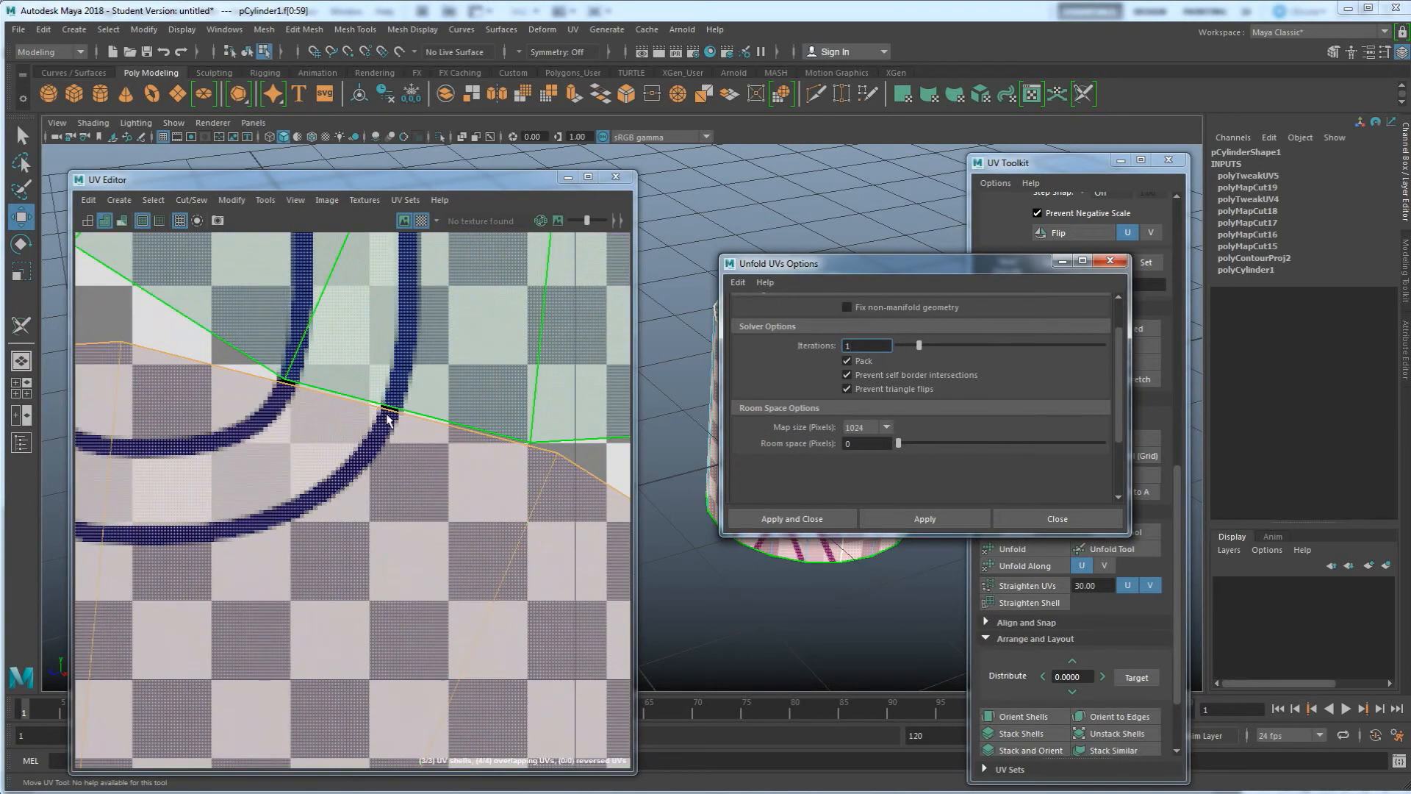
scroll(382, 407, down, 10)
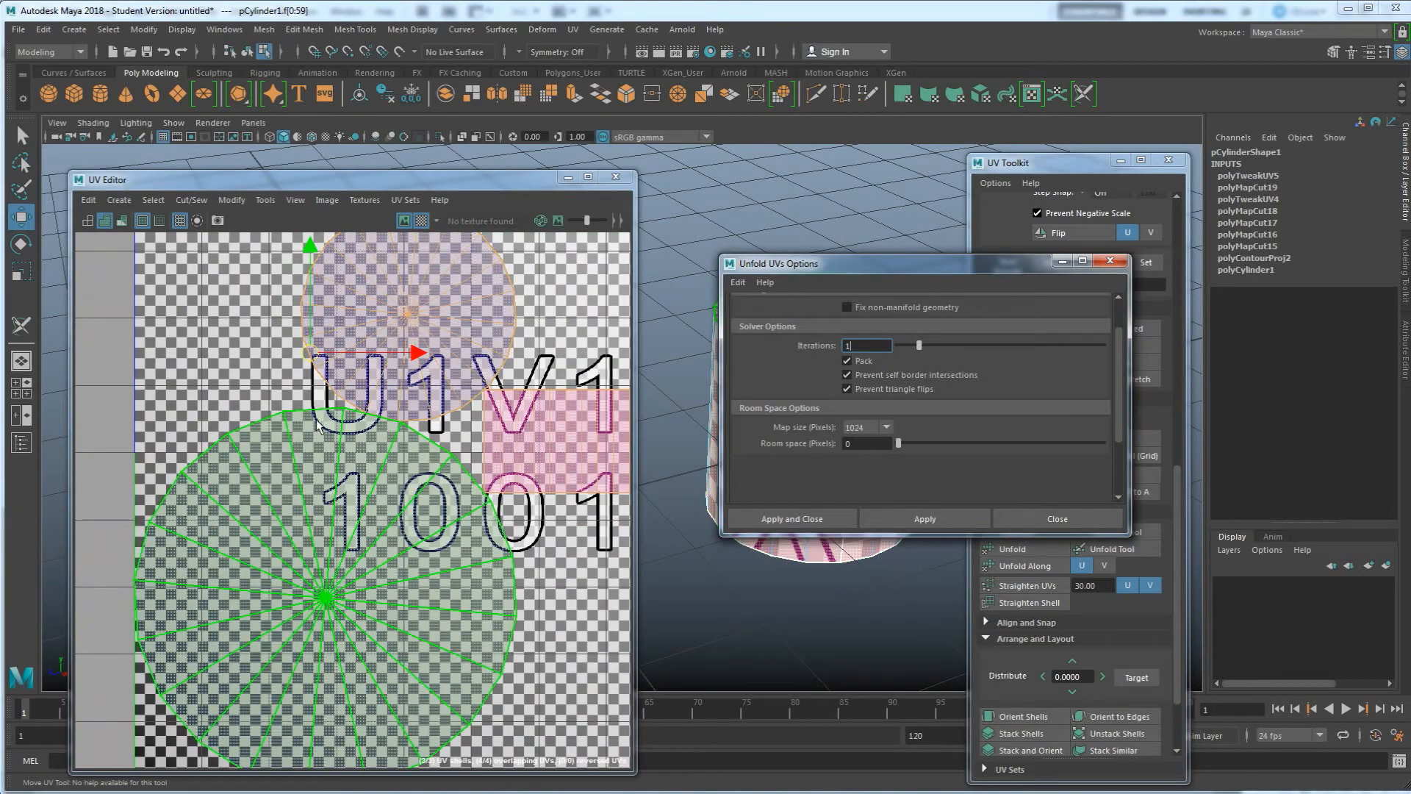
click(386, 420)
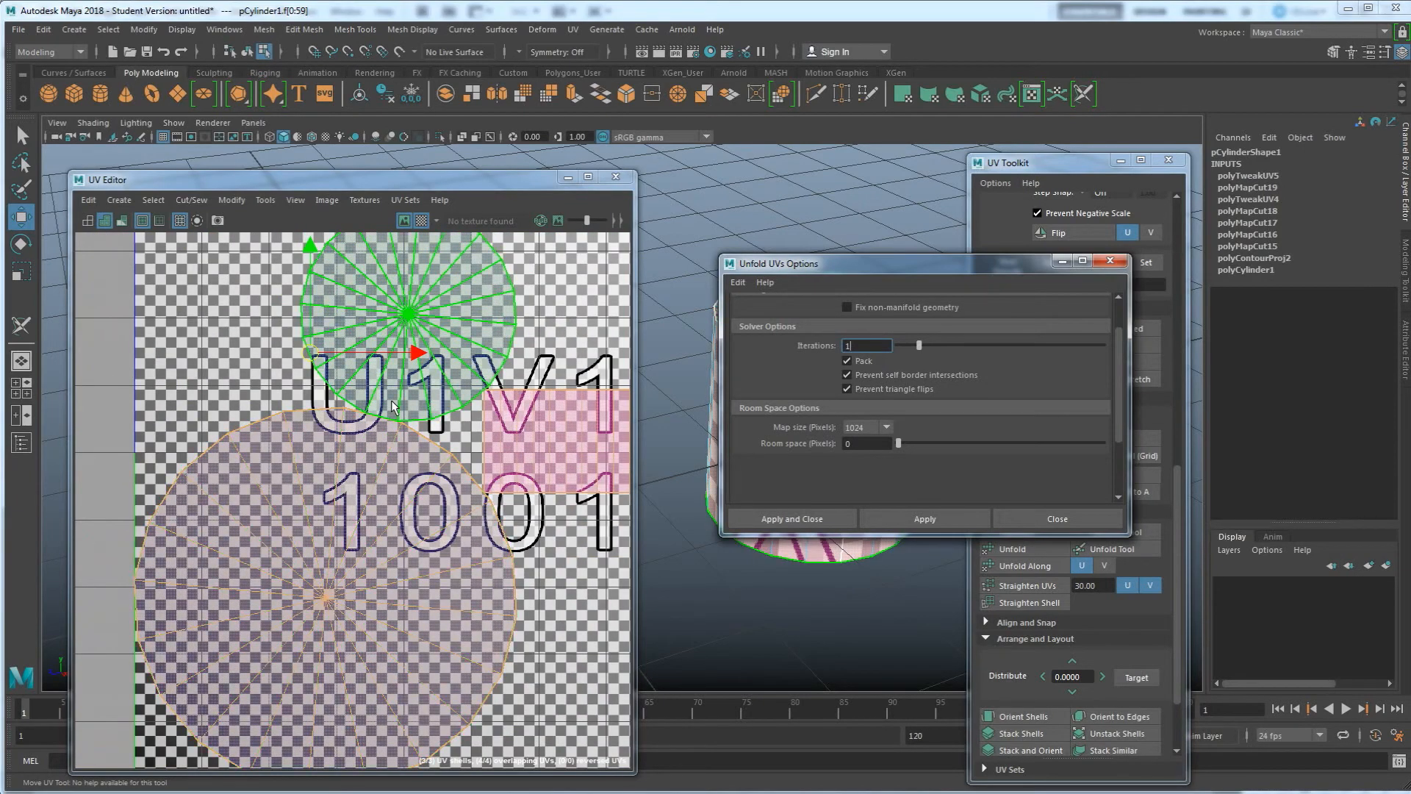
scroll(359, 458, down, 2)
Set the unfold Room space to 4 pixels and apply the unfold
click(868, 445)
text(4)
click(889, 520)
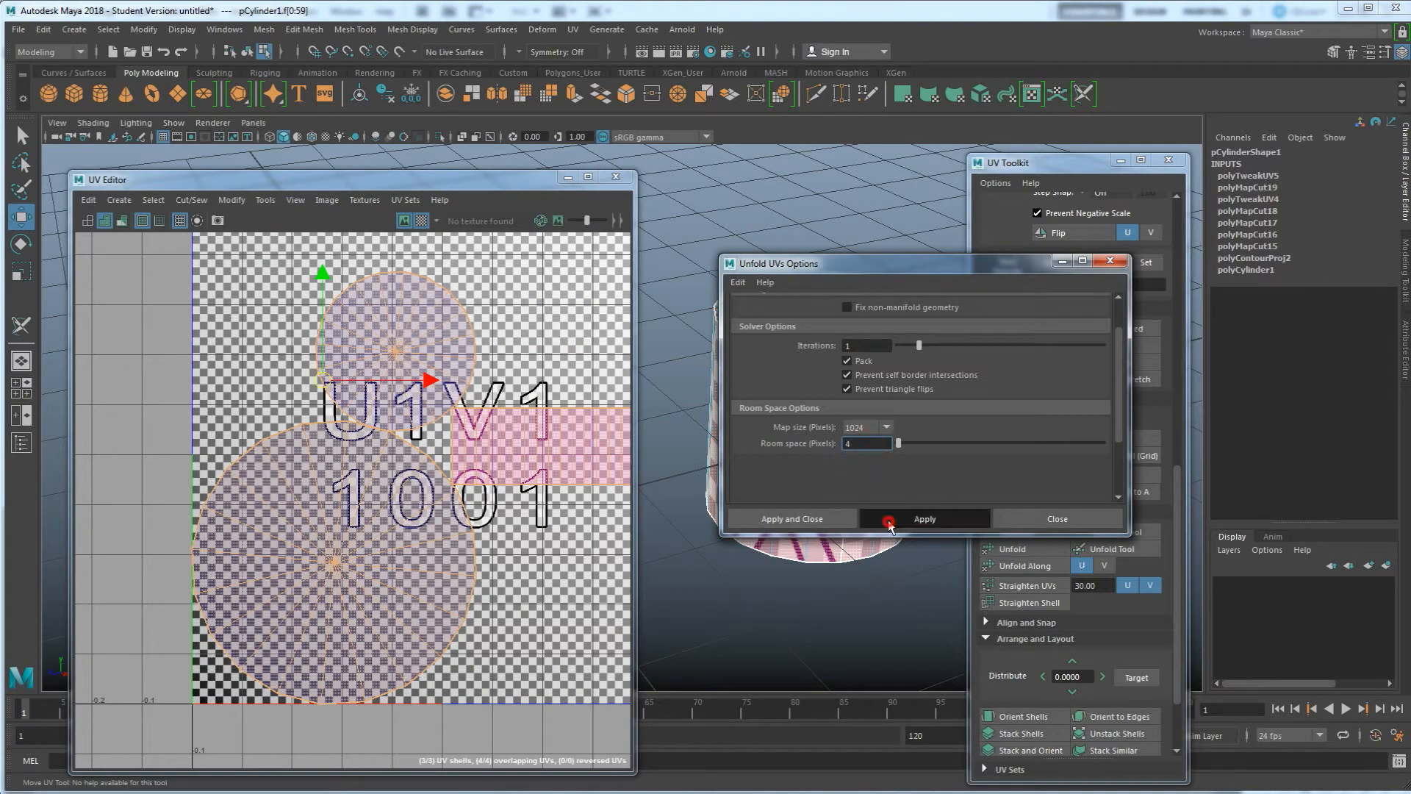
click(807, 521)
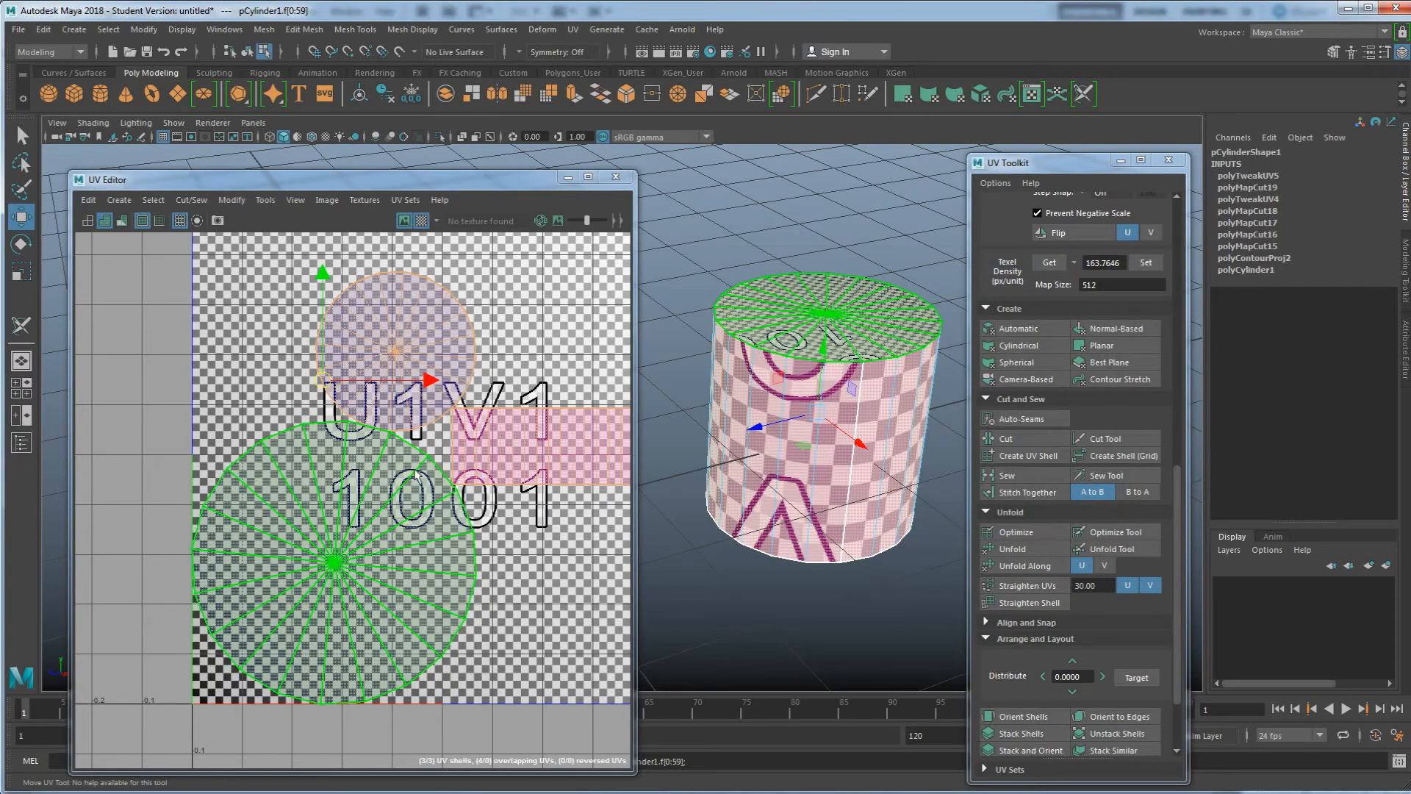
Zoom and pan around the UV shells to examine the gaps along their borders
scroll(373, 443, up, 8)
alt+right_drag(371, 443, 341, 420)
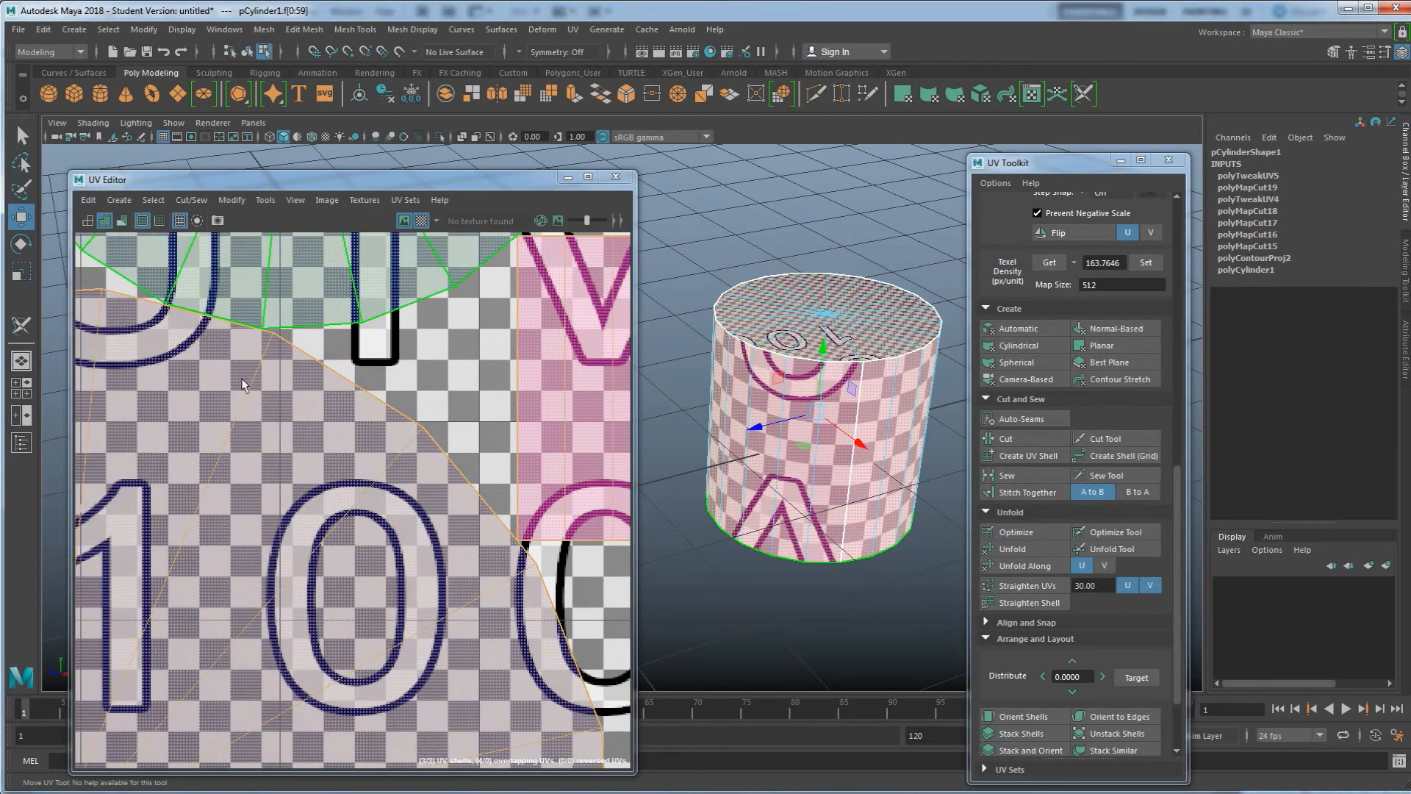
alt+right_drag(235, 366, 197, 329)
alt+right_drag(409, 452, 355, 374)
right_drag(225, 360, 197, 347)
alt+right_drag(202, 402, 168, 300)
drag(169, 301, 369, 514)
scroll(369, 515, up, 3)
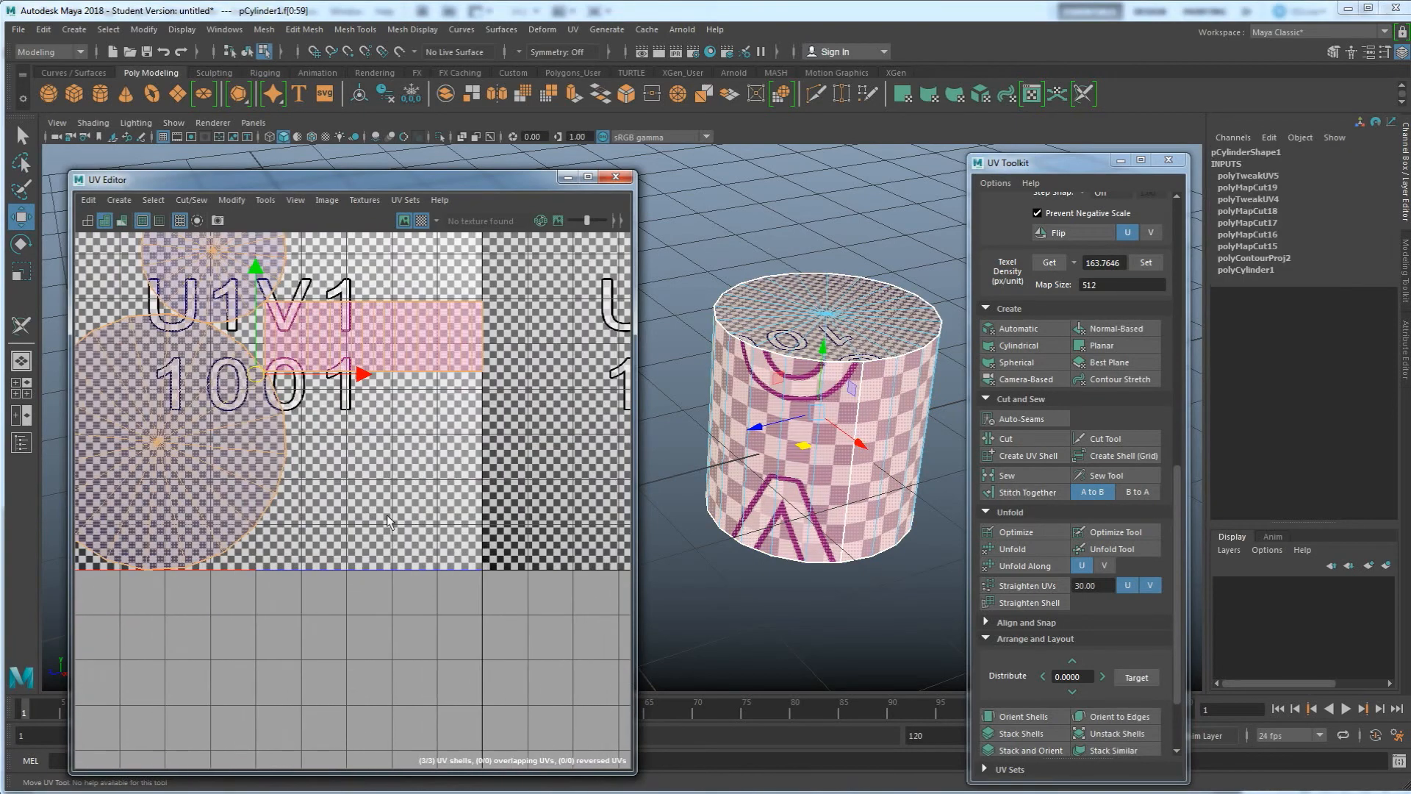
Unfold the cylinder's UVs again through the Unfold UVs options and close the dialog
click(1023, 548)
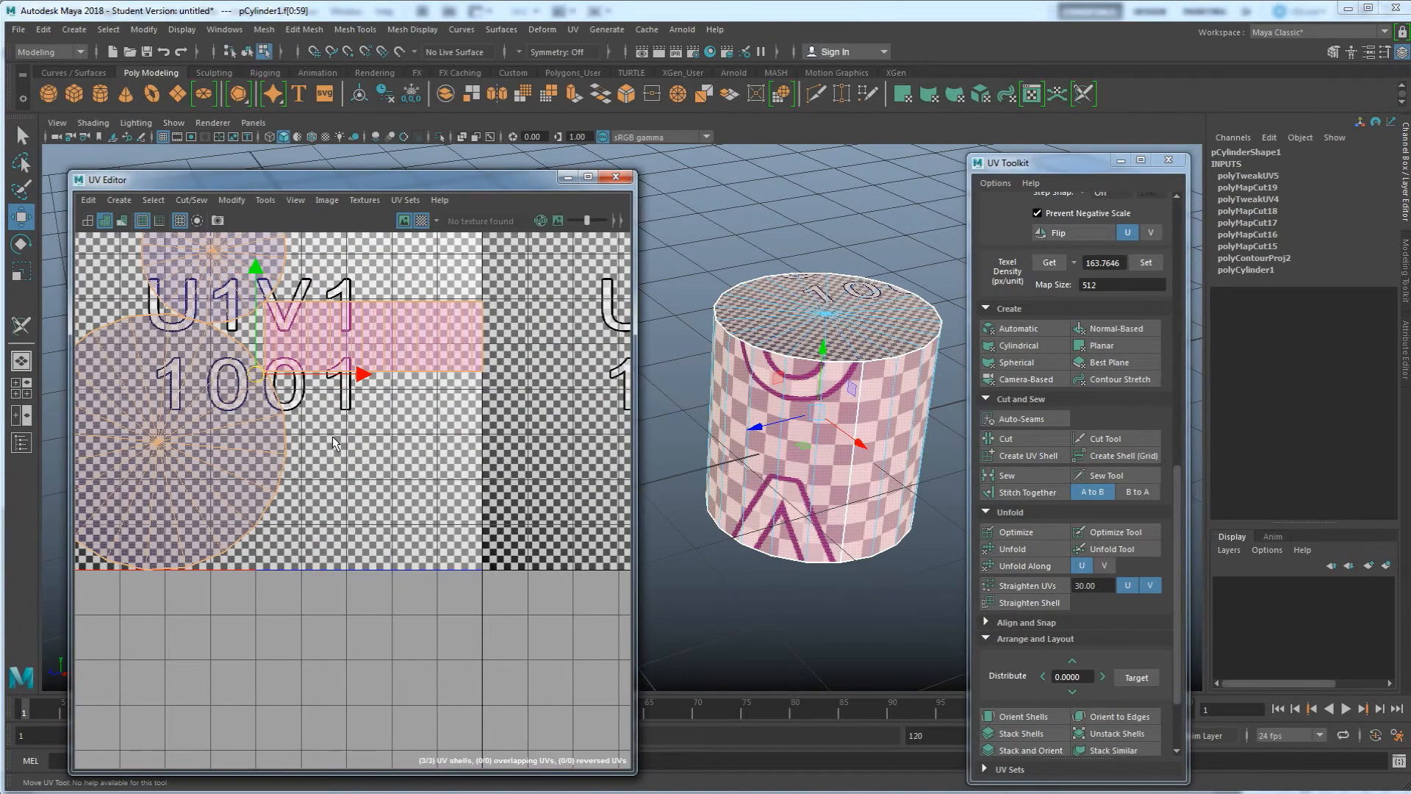
alt+middle_drag(346, 455, 470, 547)
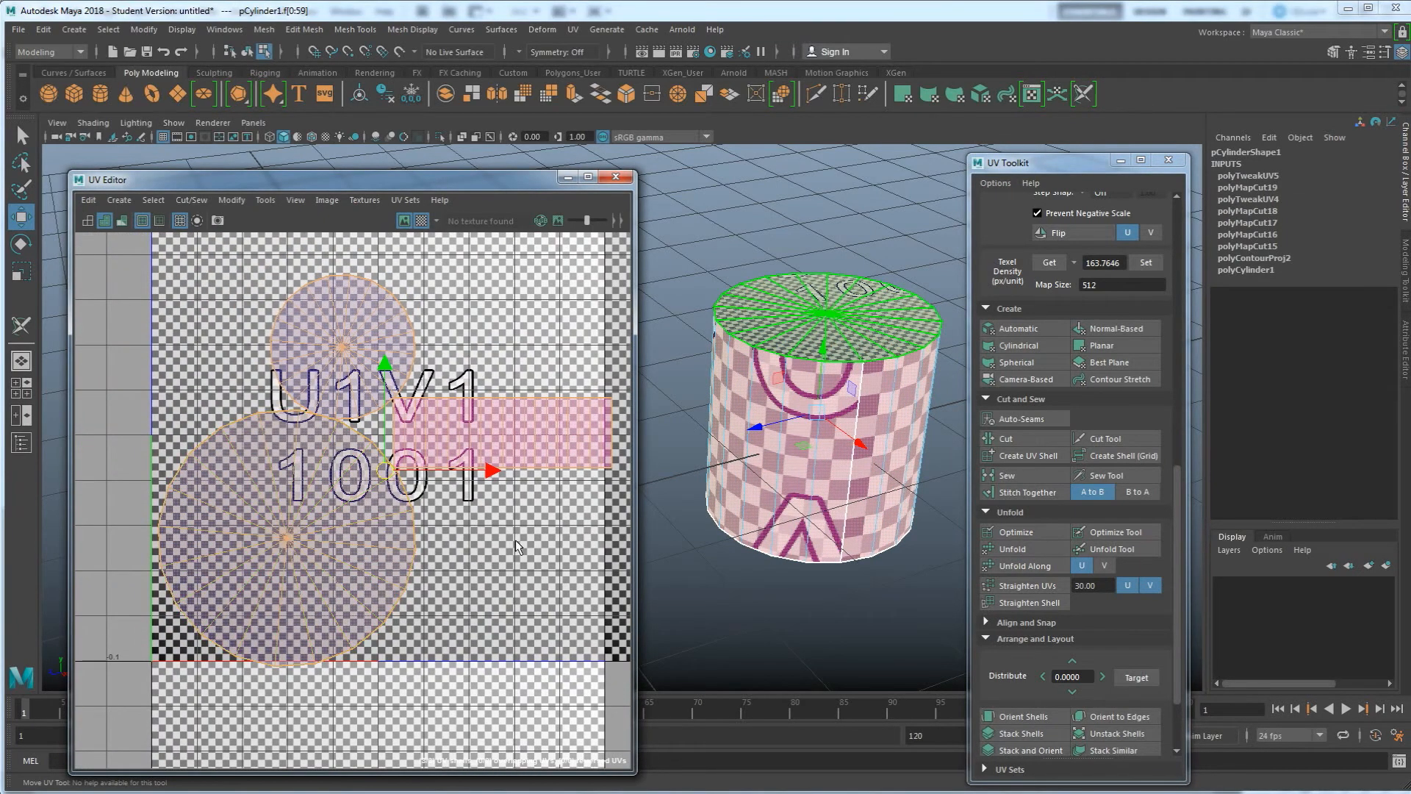
shift+click(1011, 549)
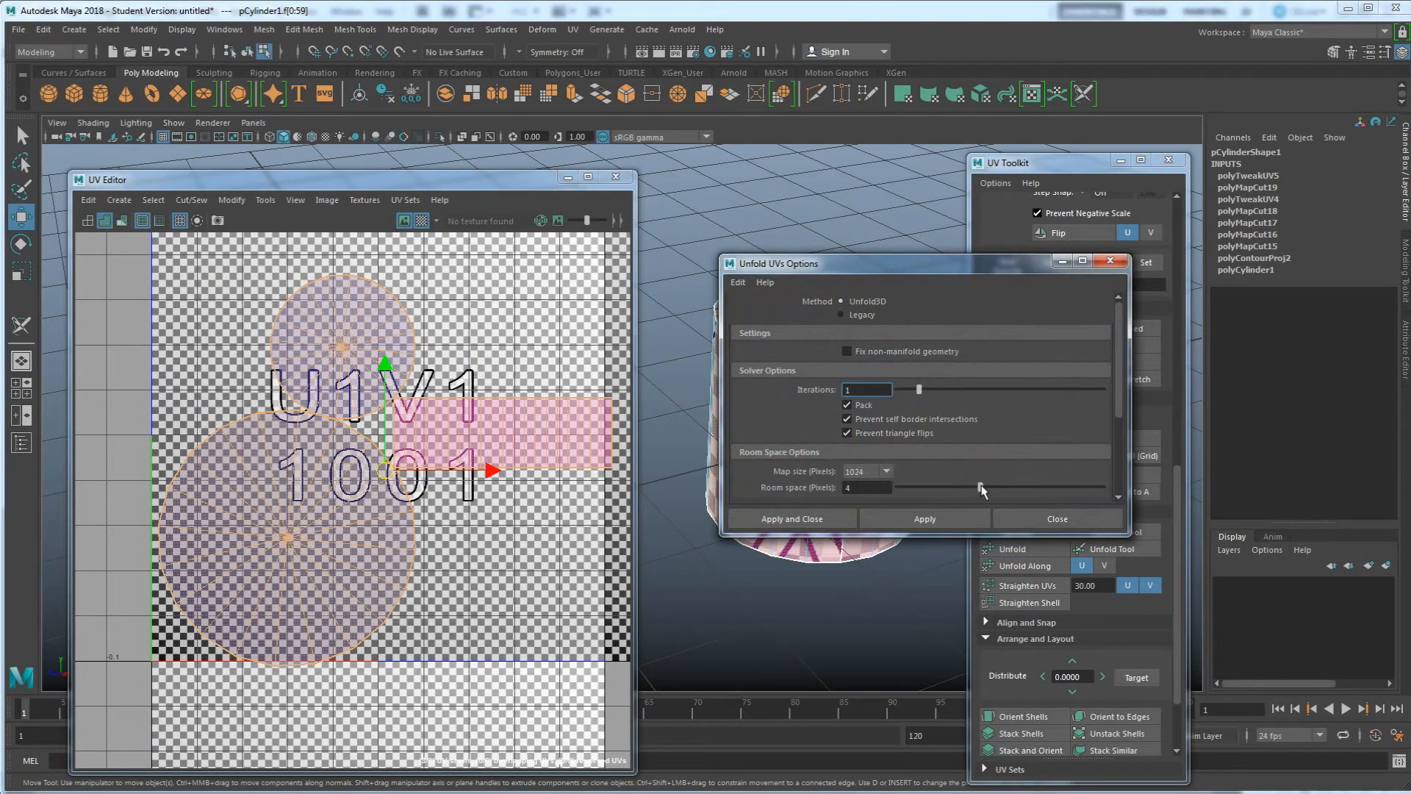
click(938, 521)
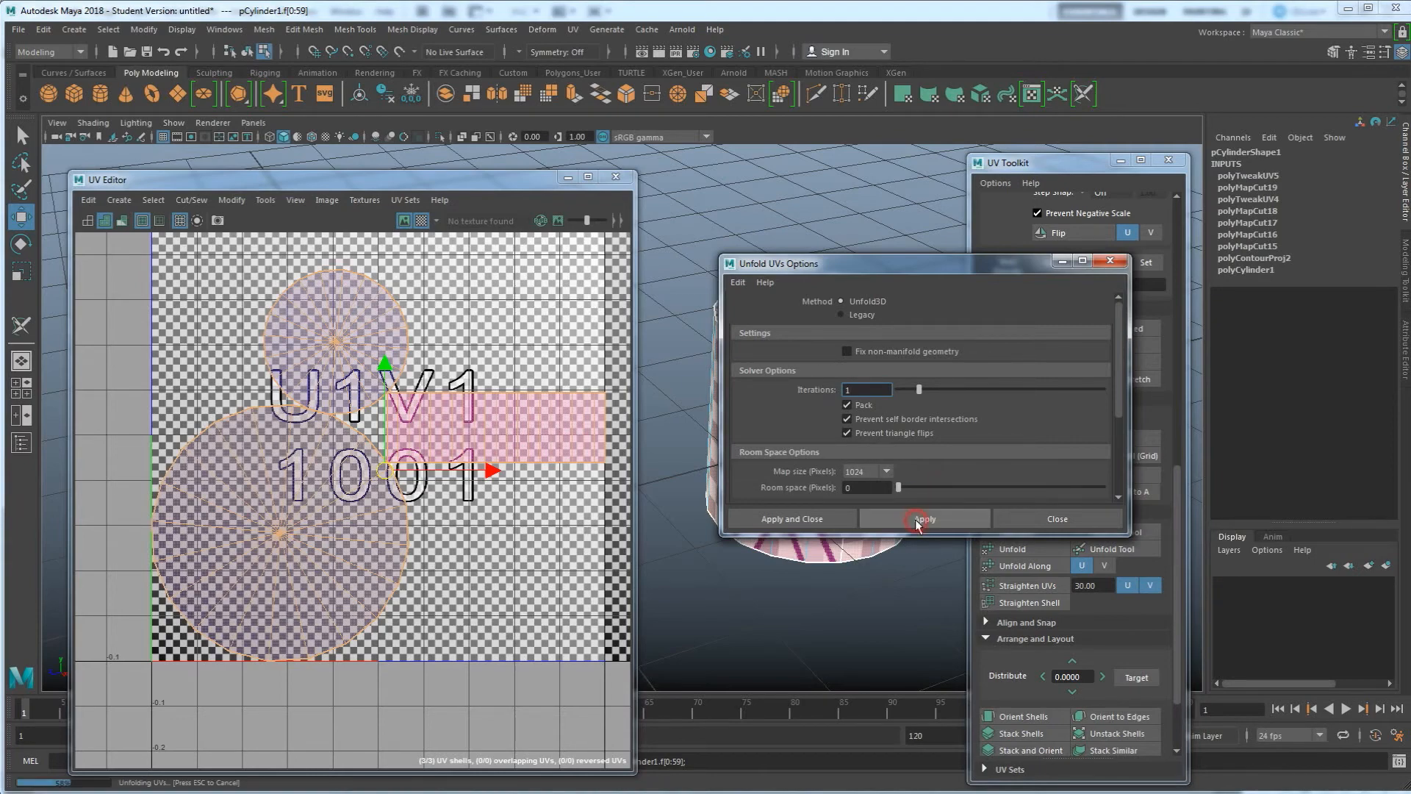
click(1111, 261)
Clear the selection and turn off the checker map display in the UV Editor
click(603, 276)
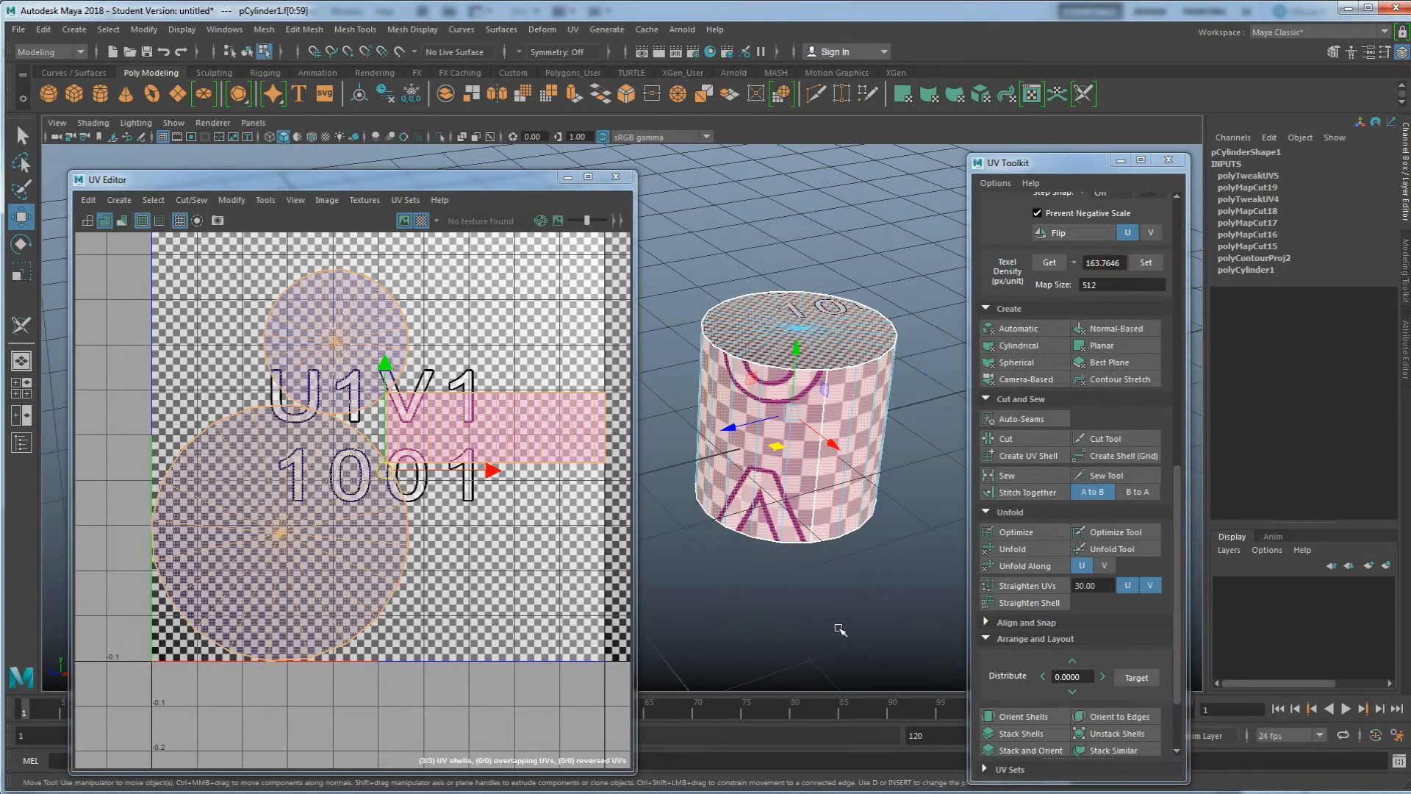
click(421, 221)
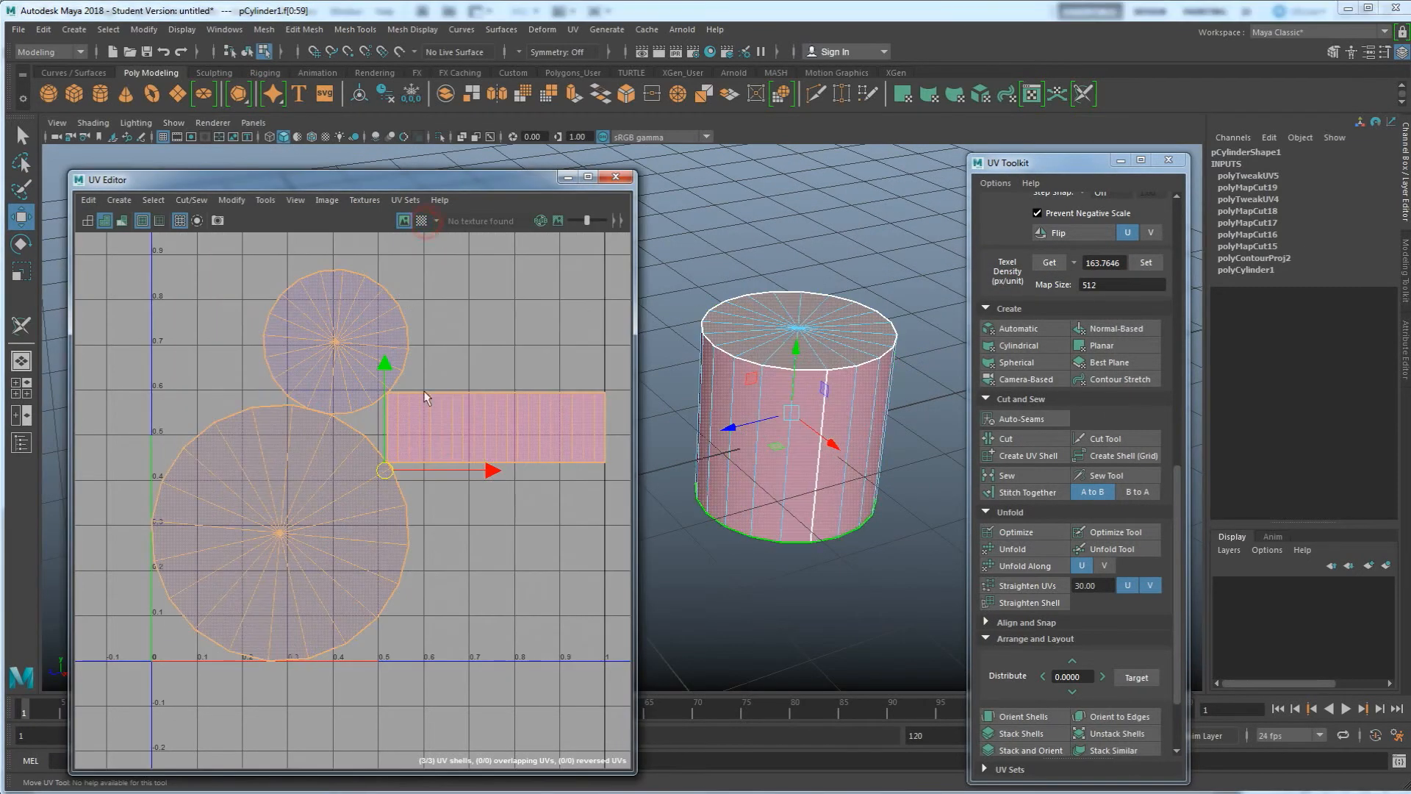
Try laying out the UV shells with the Layout UVs options, then undo the layout
scroll(1033, 687, down, 3)
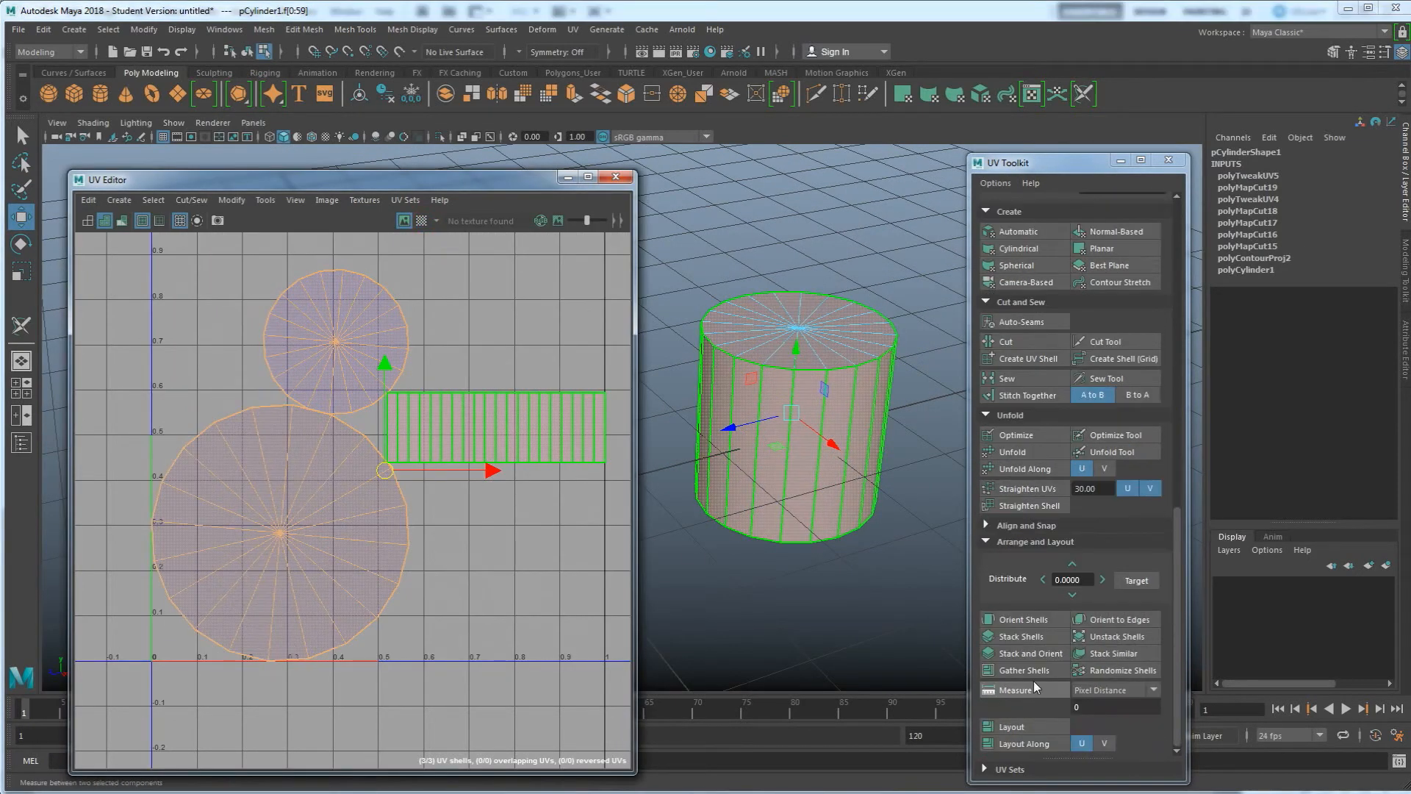
shift+click(1026, 724)
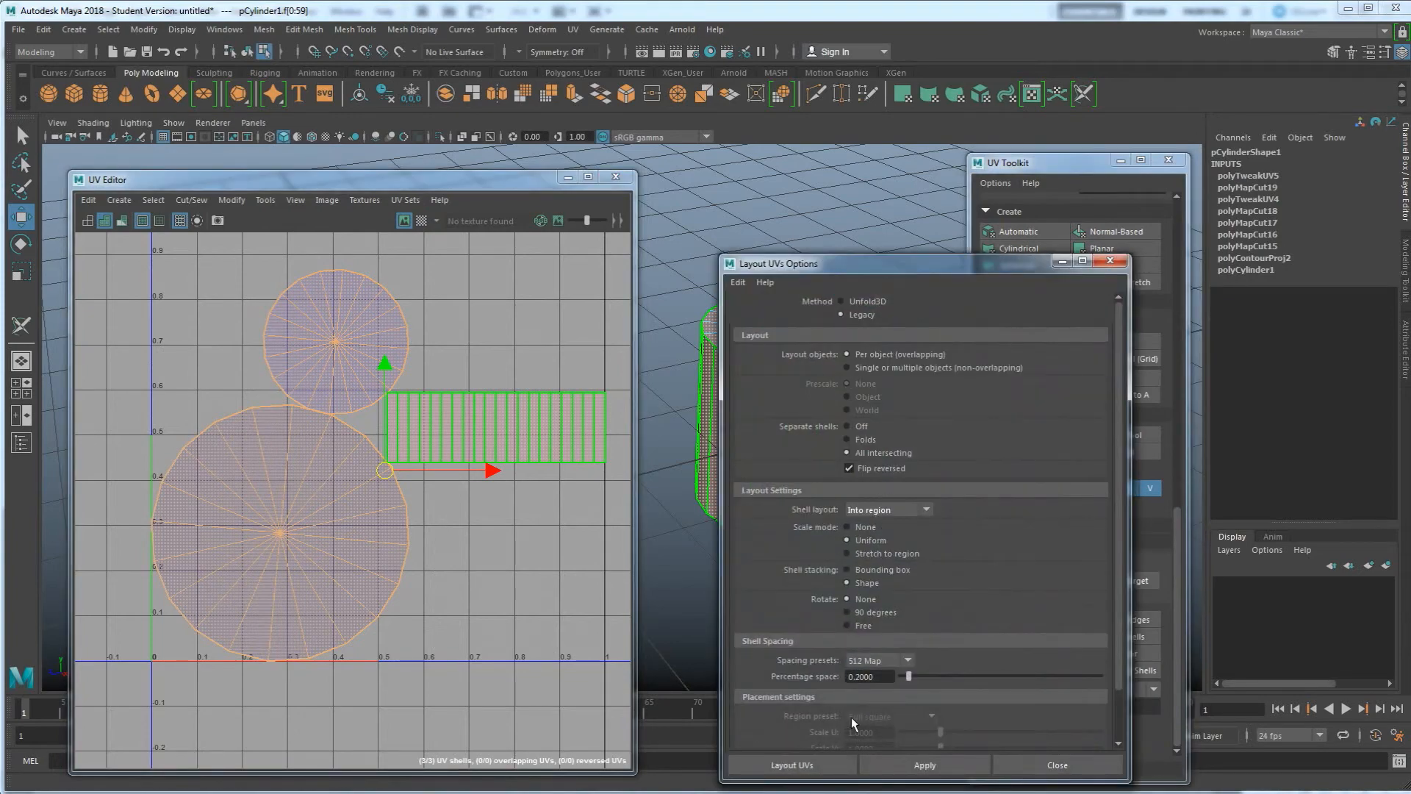
click(299, 474)
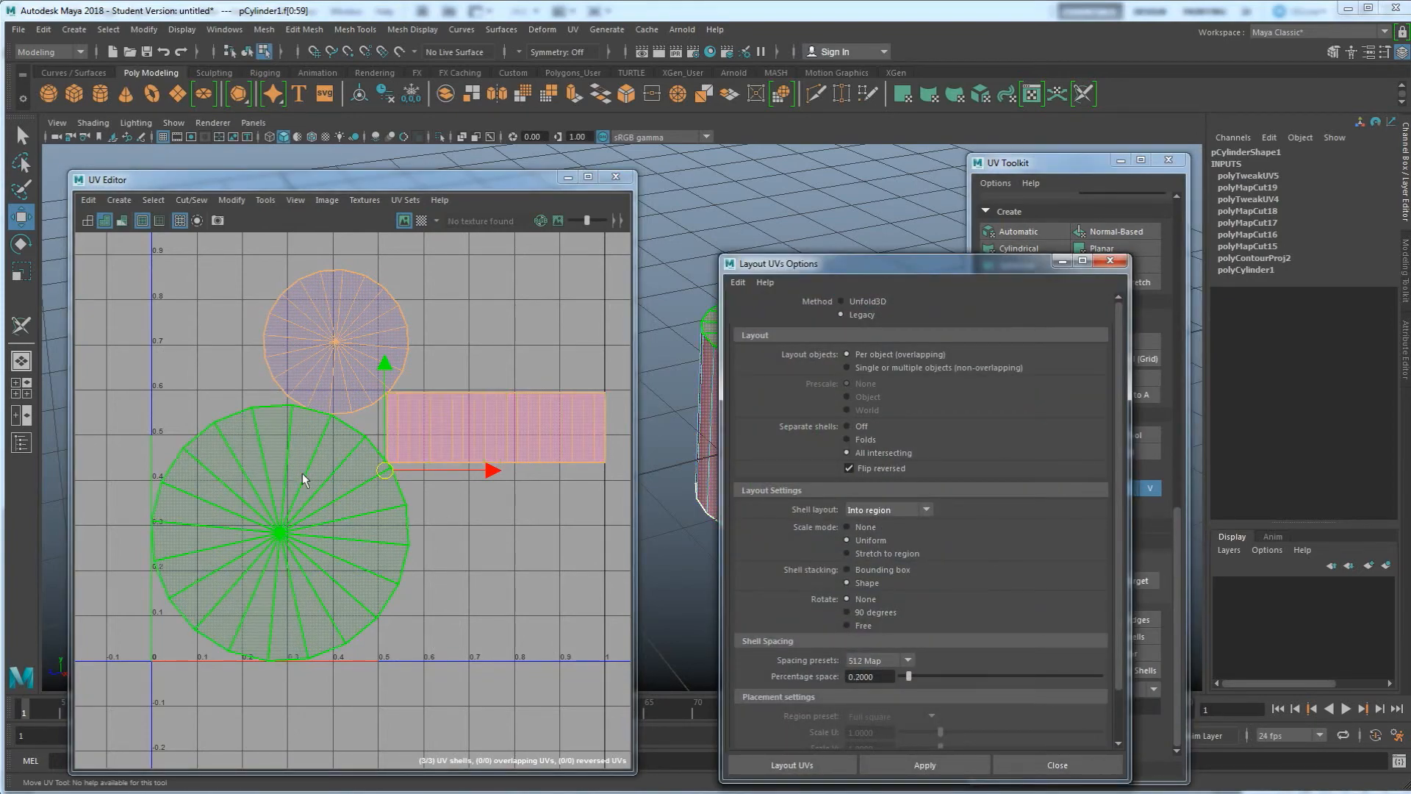
click(429, 415)
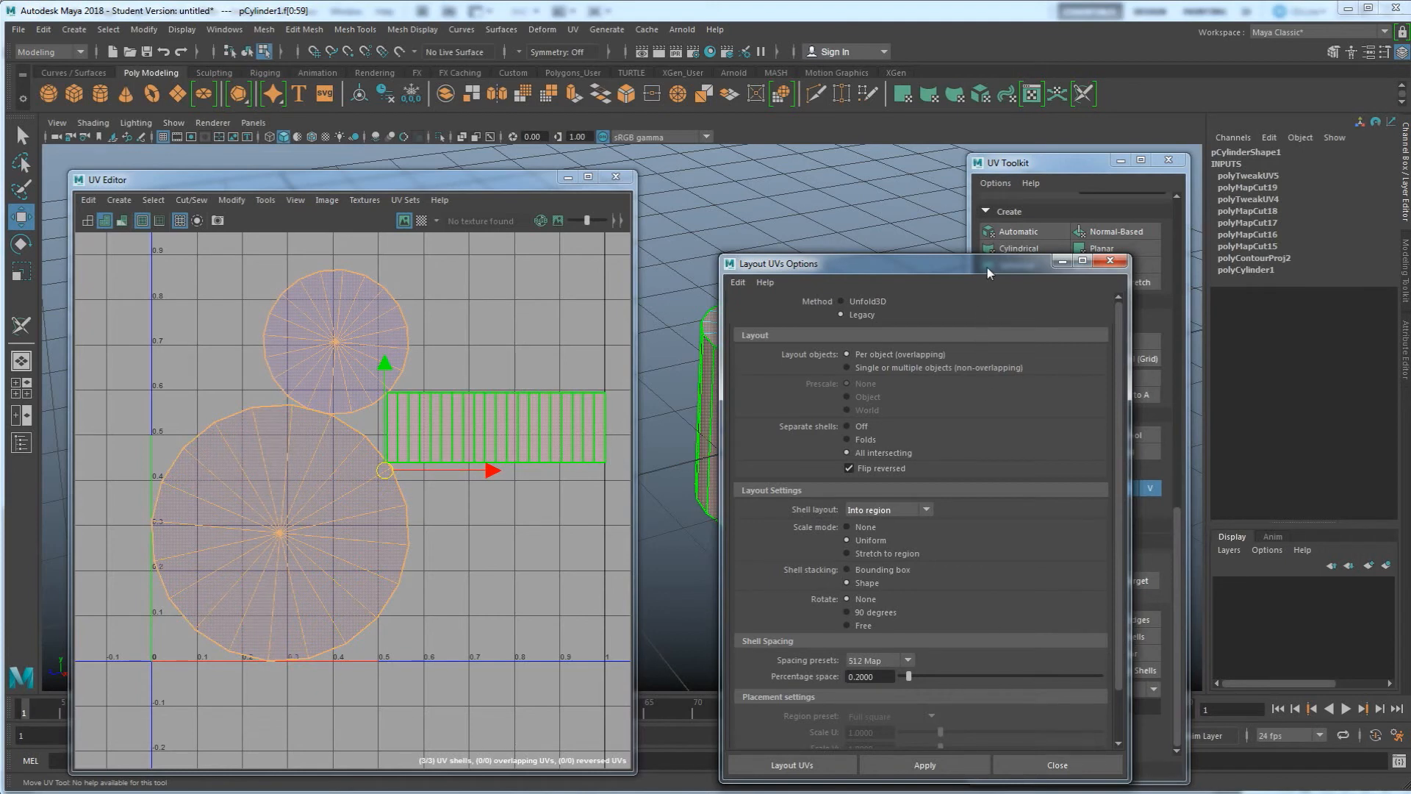
drag(986, 268, 843, 243)
click(824, 738)
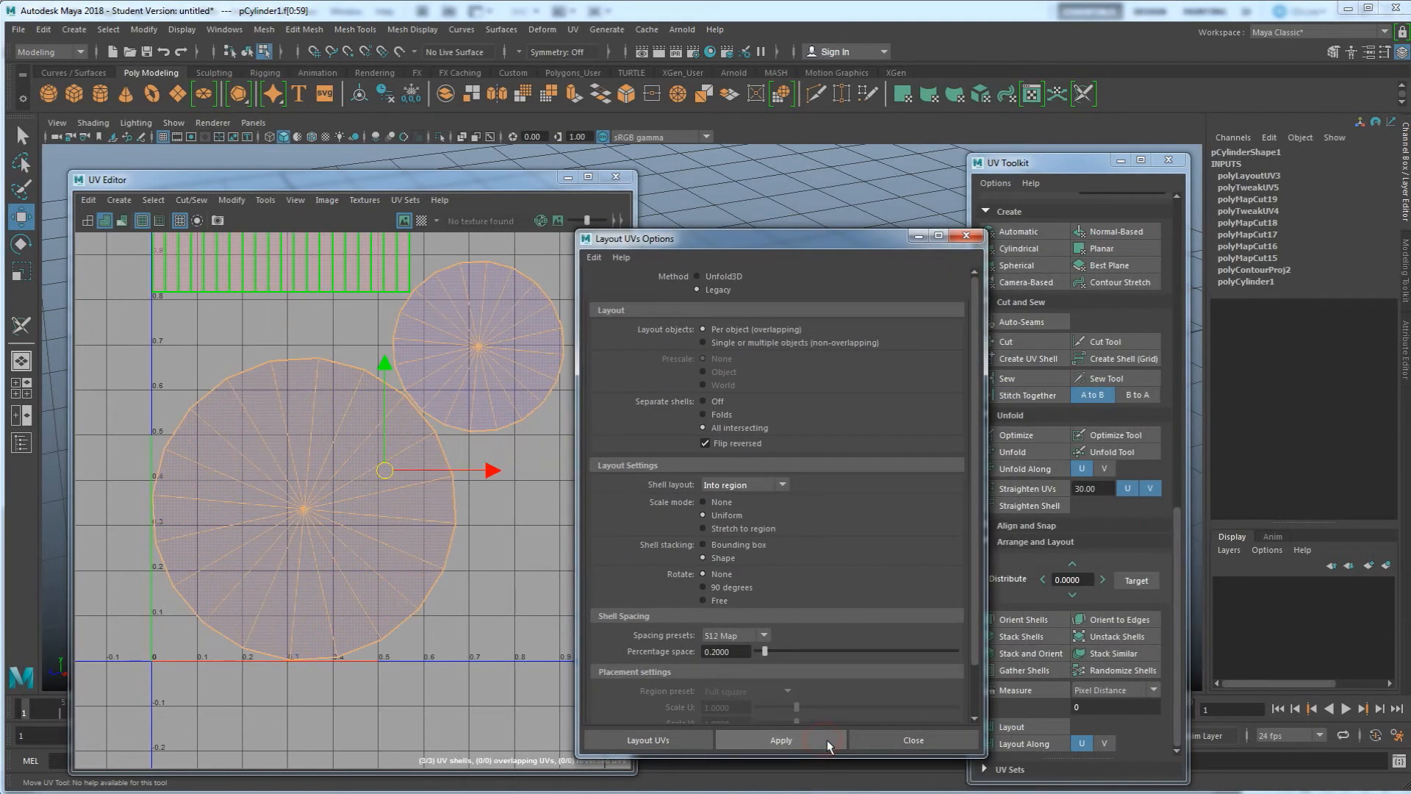
scroll(307, 389, down, 2)
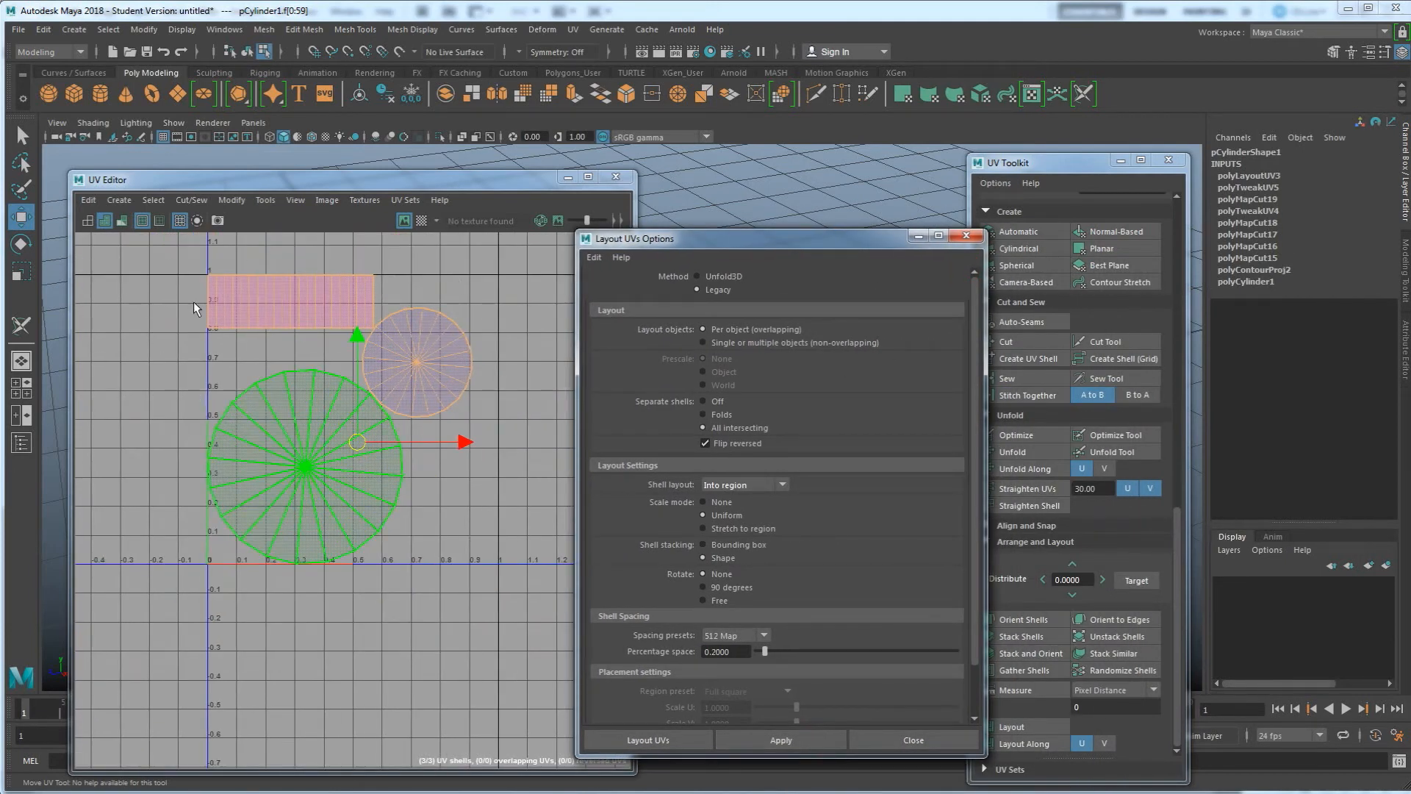
click(496, 385)
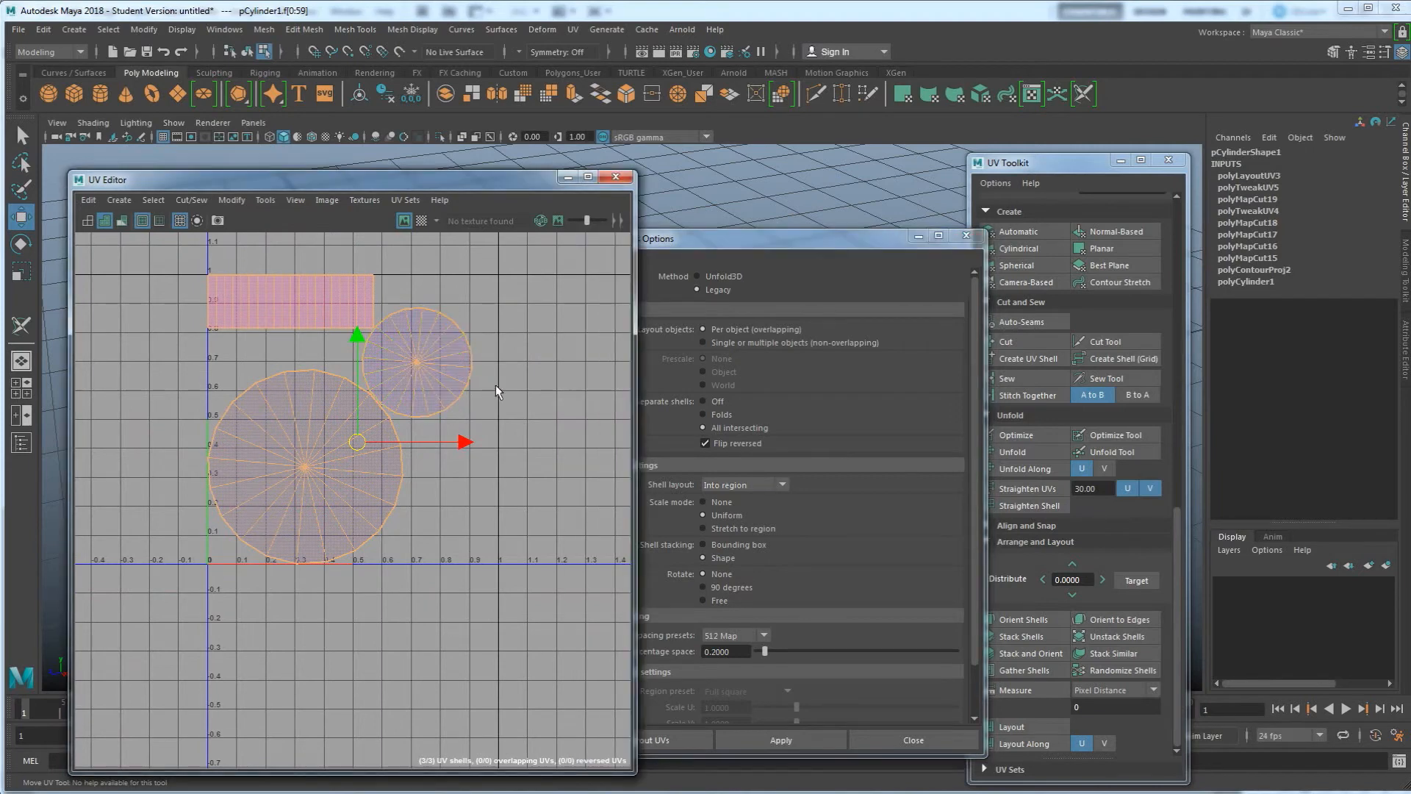
key(ctrl+z)
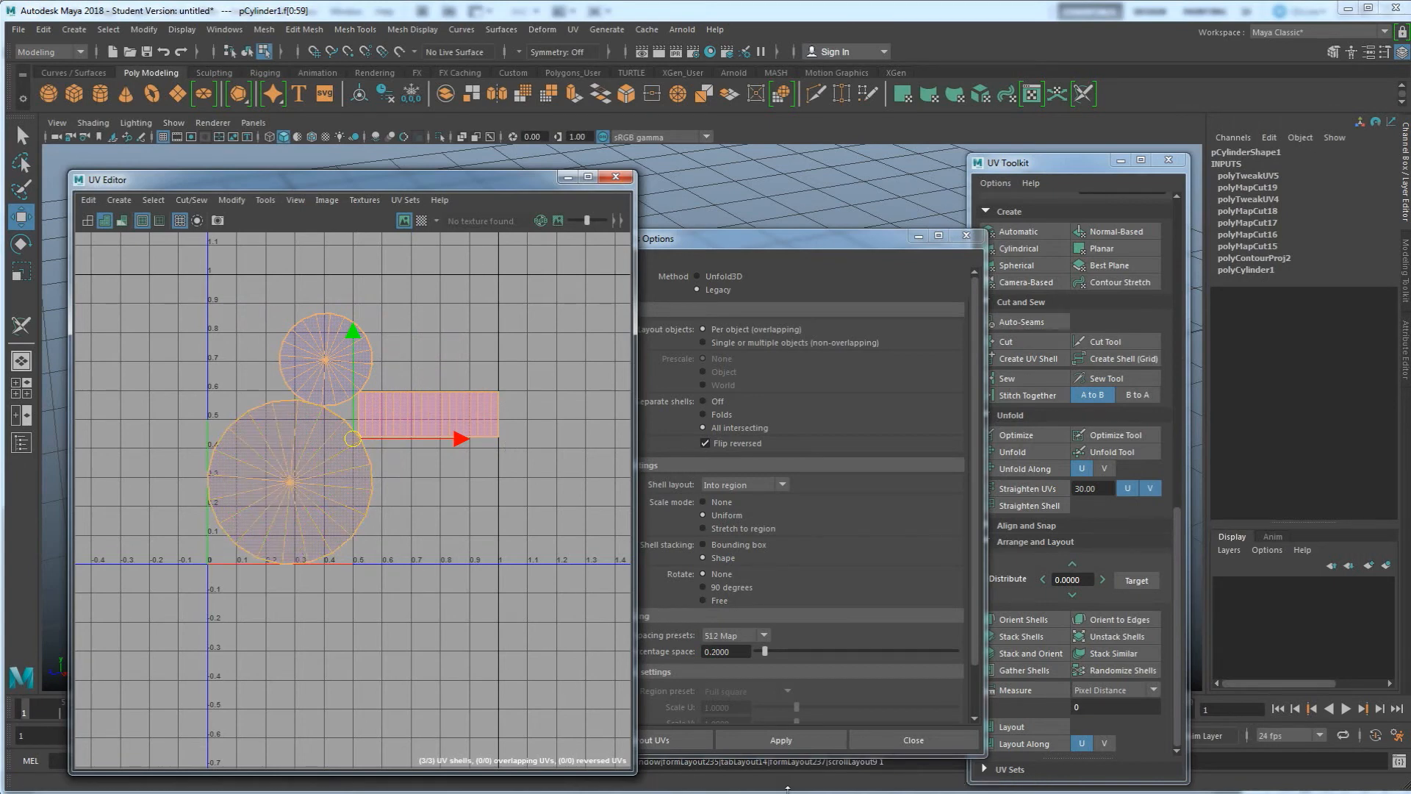
Lay out the UV shells with a percentage space of 0.4000 between them
click(805, 738)
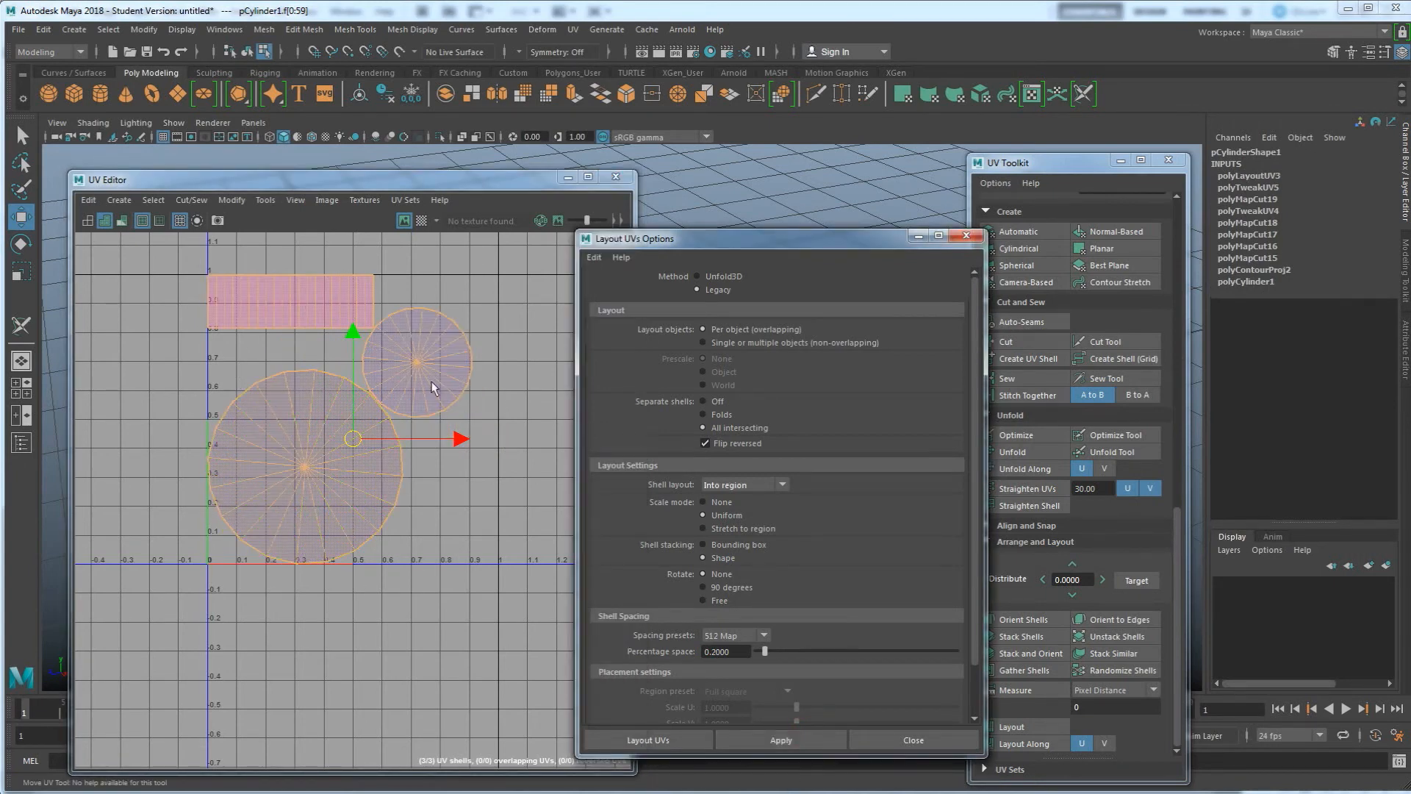
scroll(415, 404, up, 3)
scroll(348, 403, up, 1)
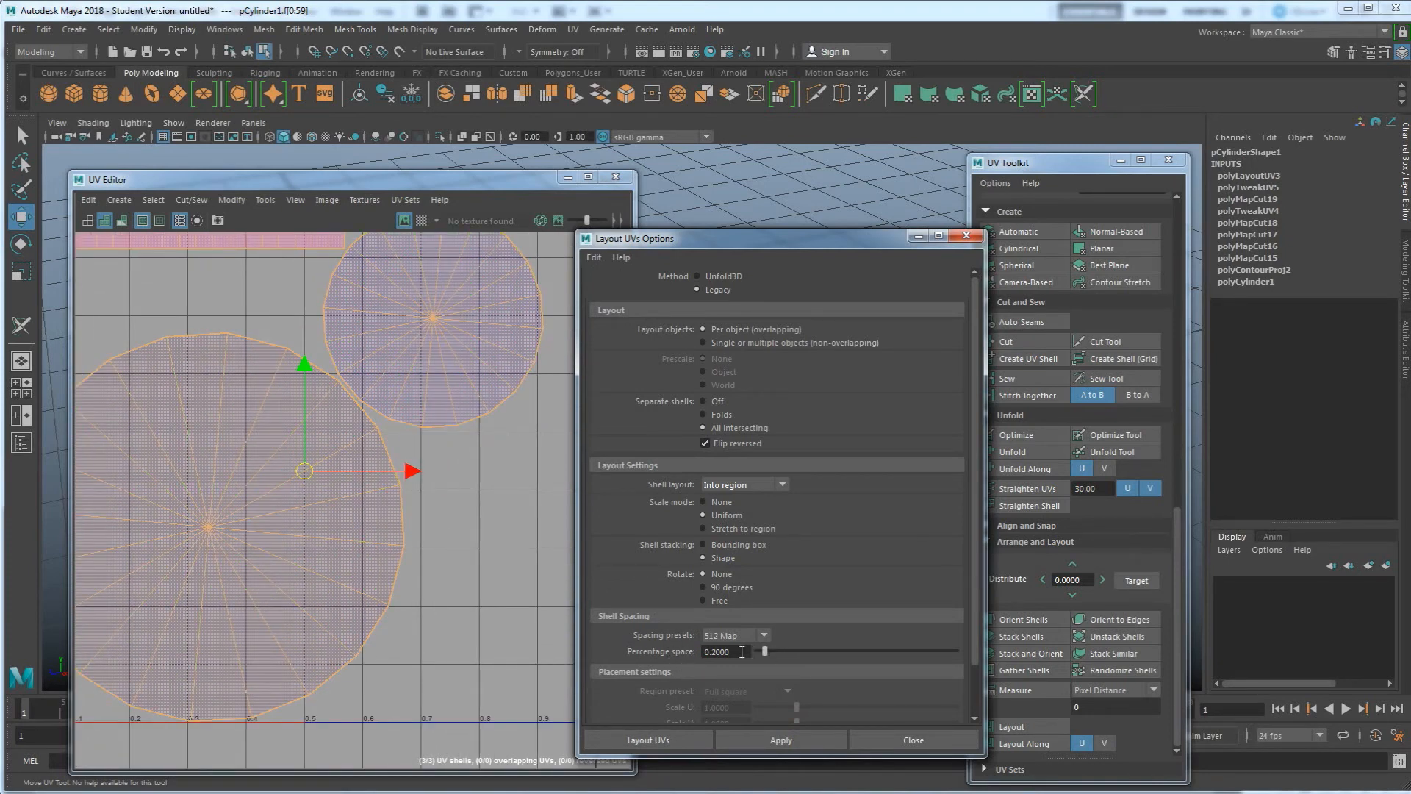
click(715, 652)
key(Return)
click(770, 735)
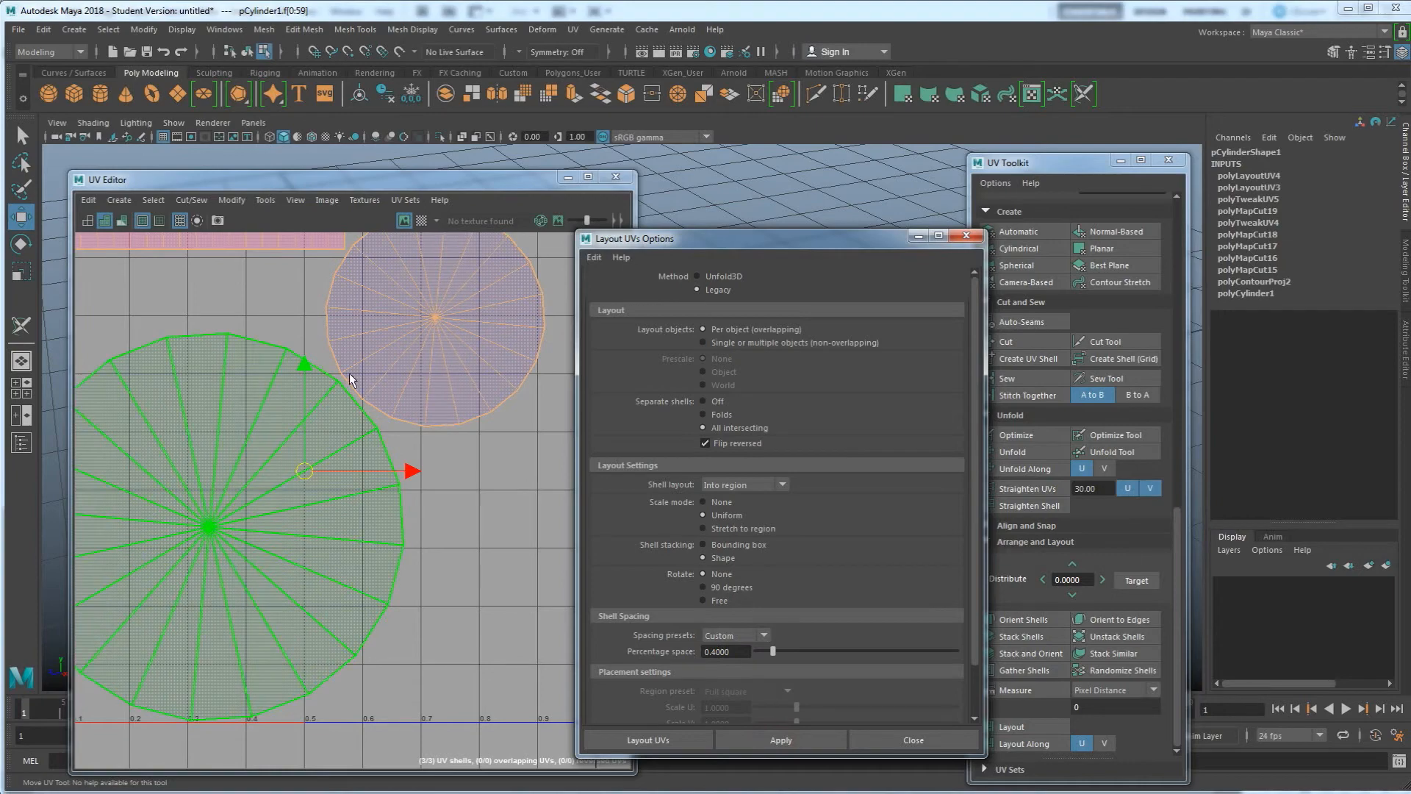
Lay out the shells again as single or multiple non-overlapping objects with Free rotation, and close the Layout UVs options
alt+middle_drag(356, 401, 495, 500)
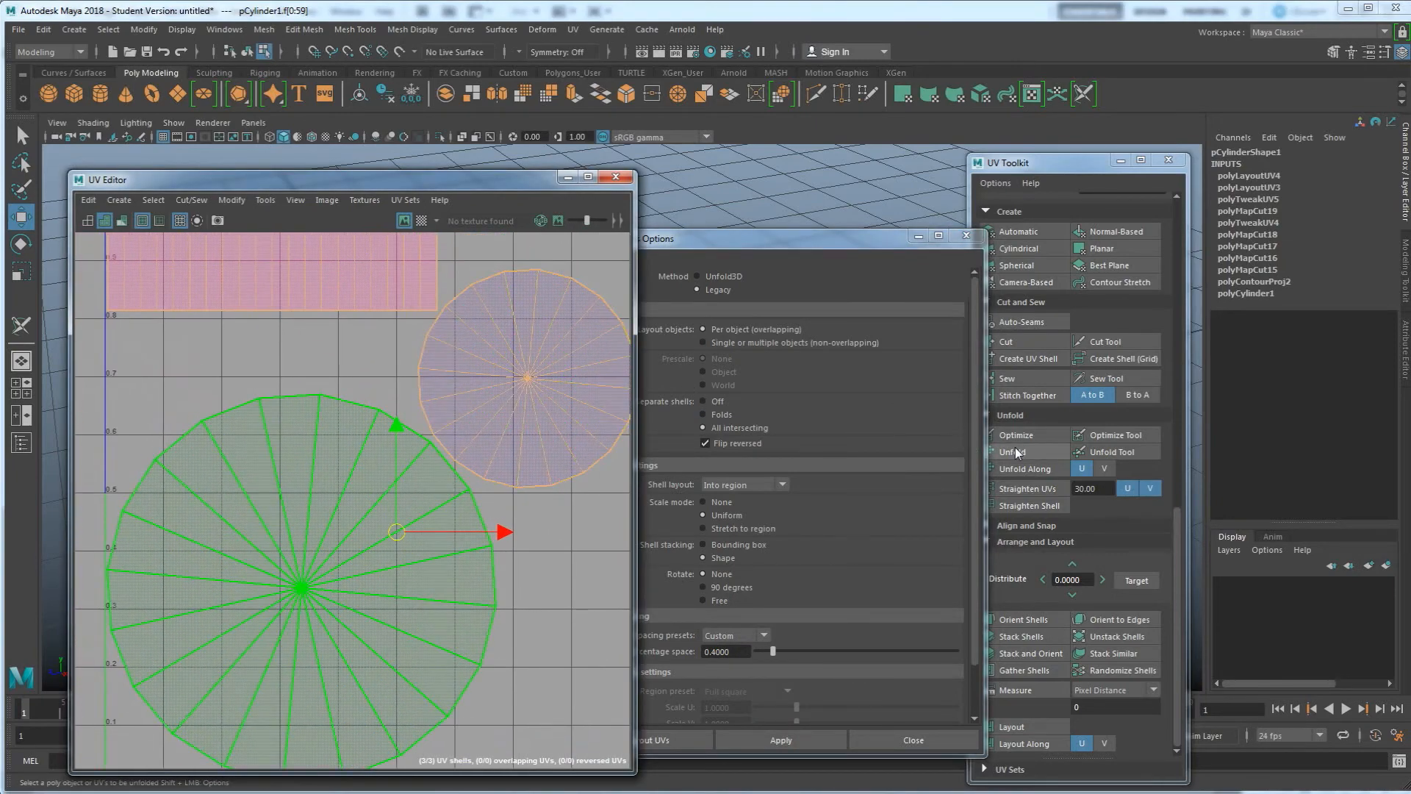
click(724, 240)
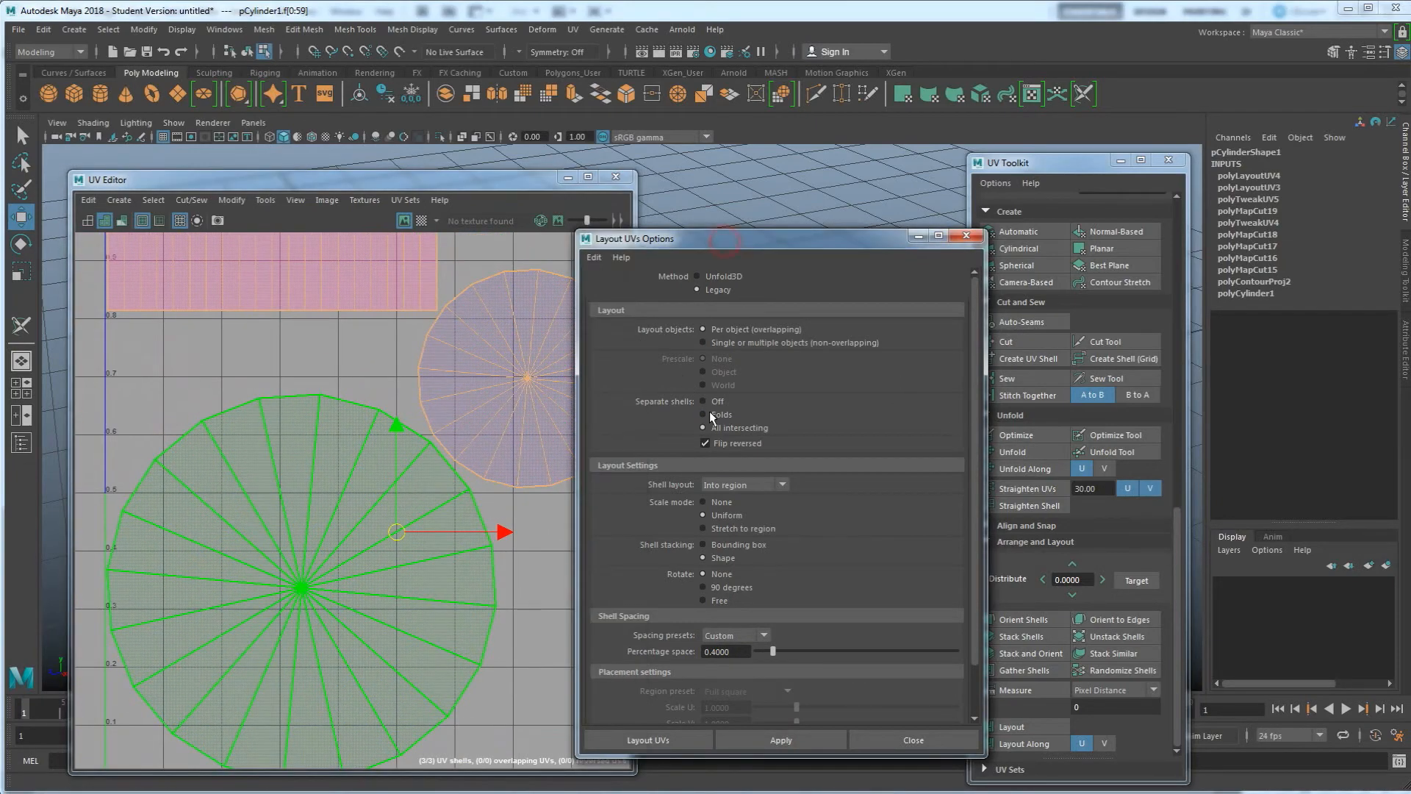
click(716, 344)
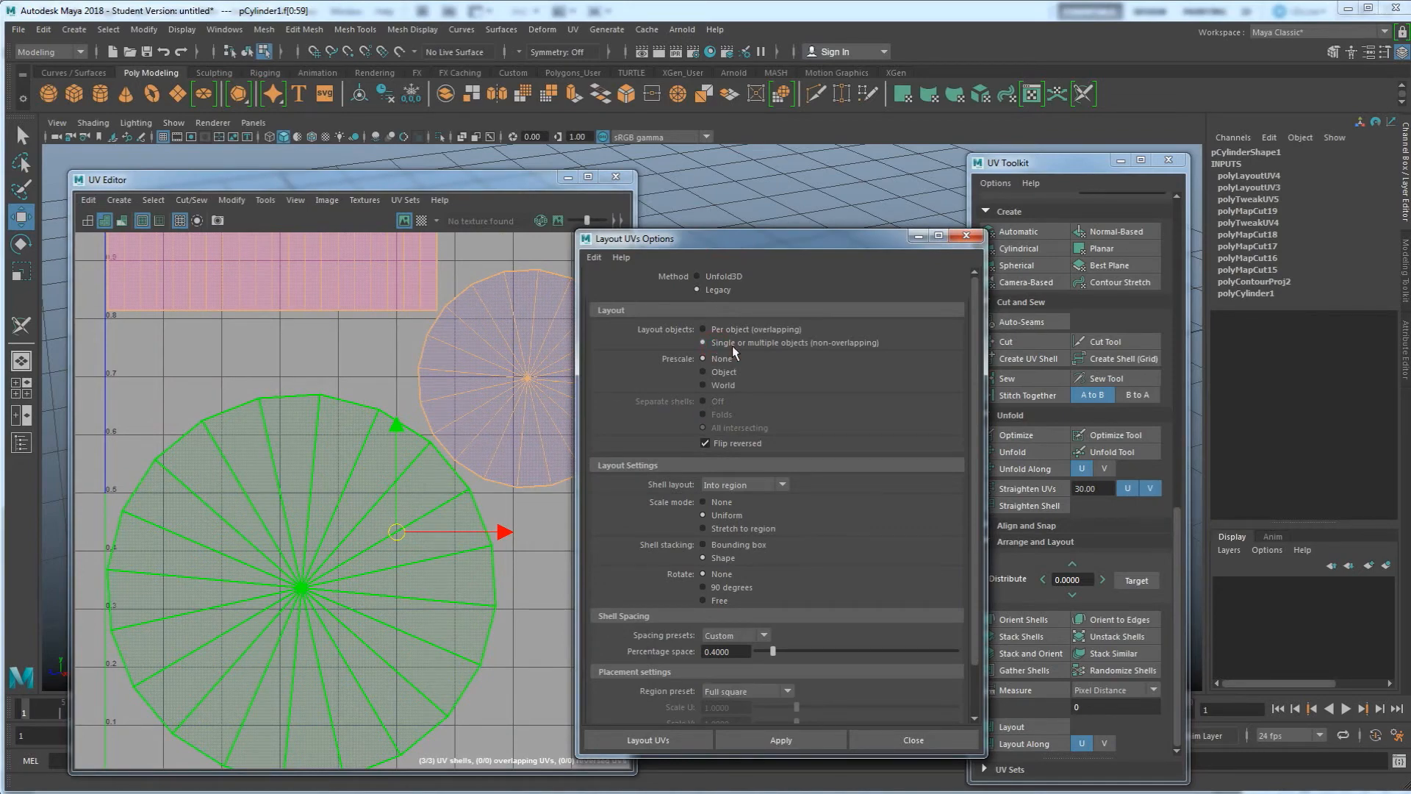
scroll(392, 406, down, 2)
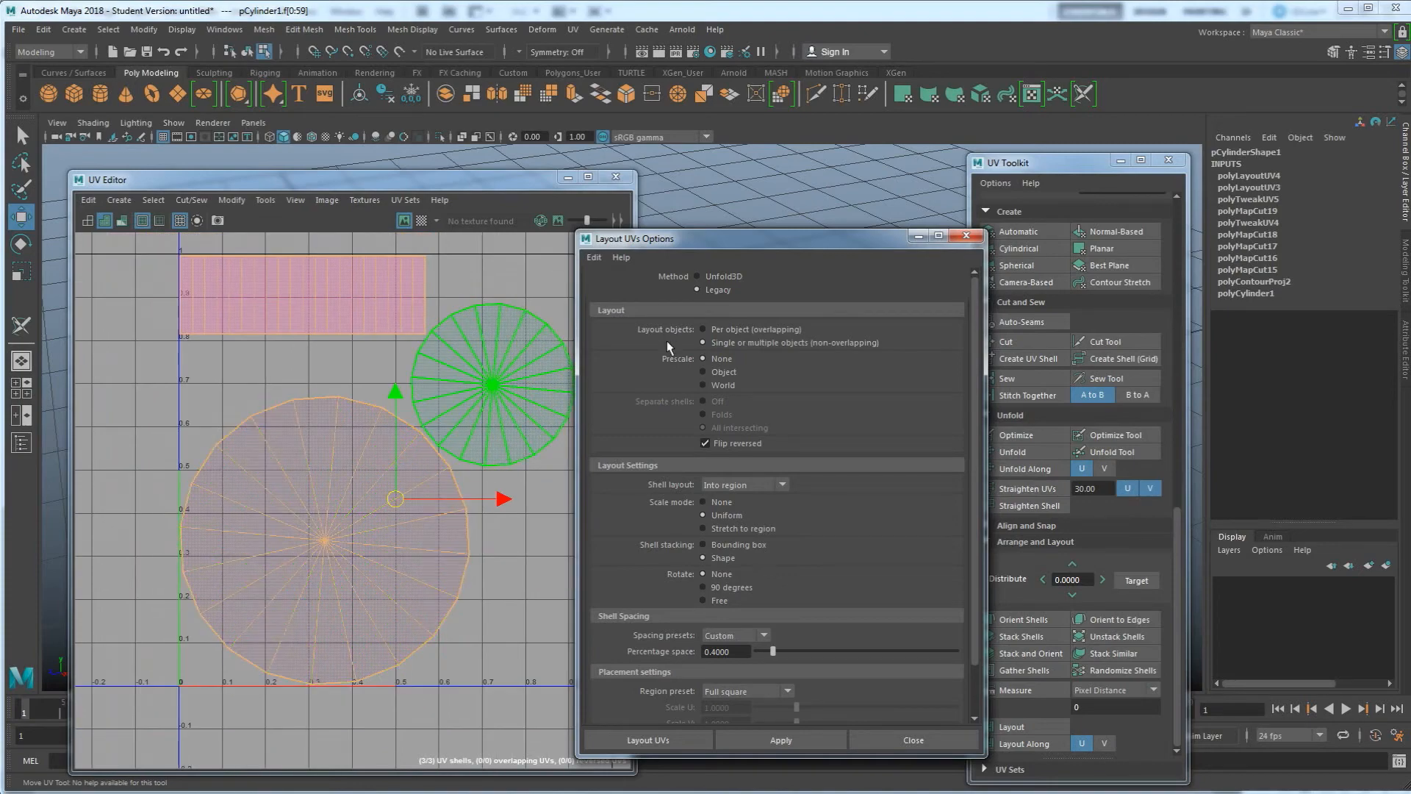
click(706, 601)
scroll(417, 353, down, 2)
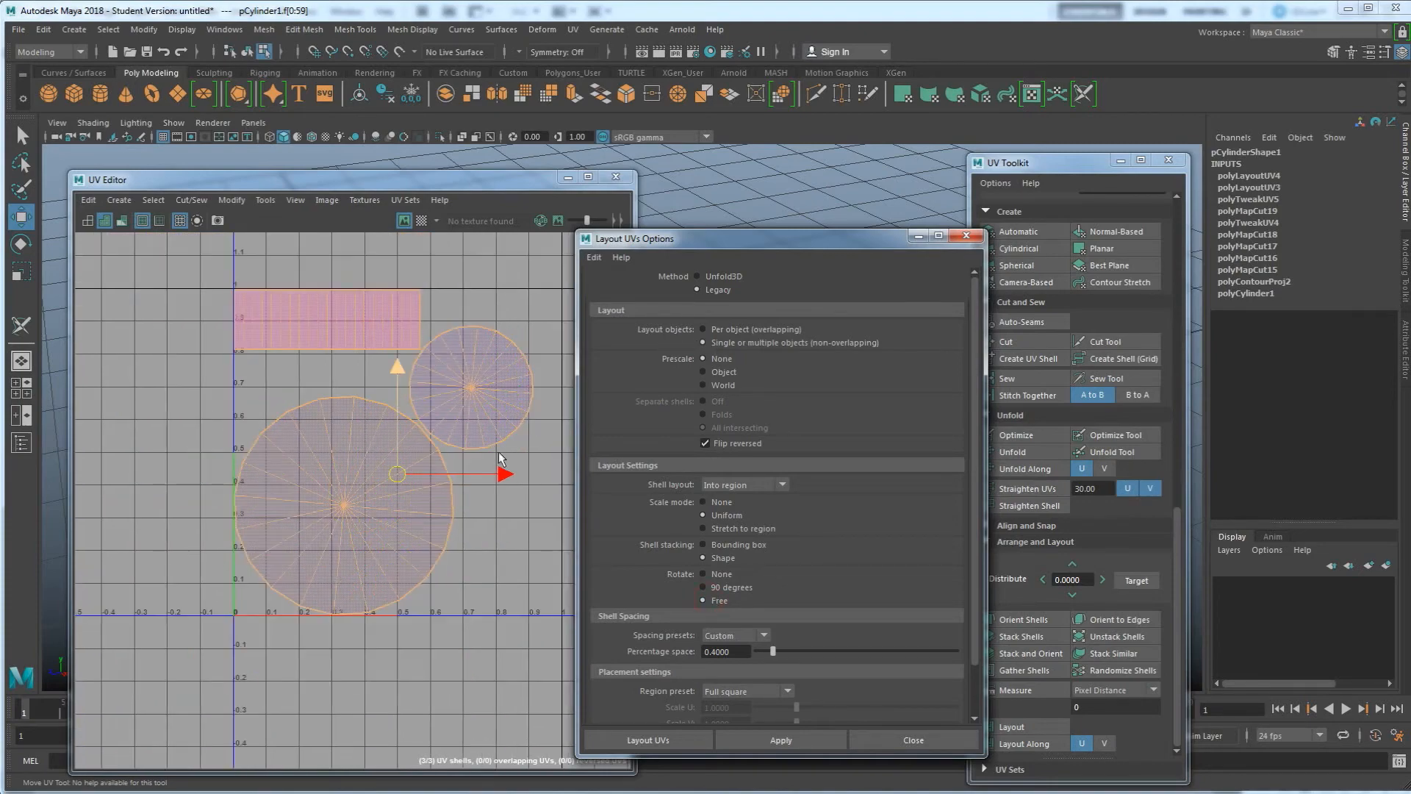
click(782, 741)
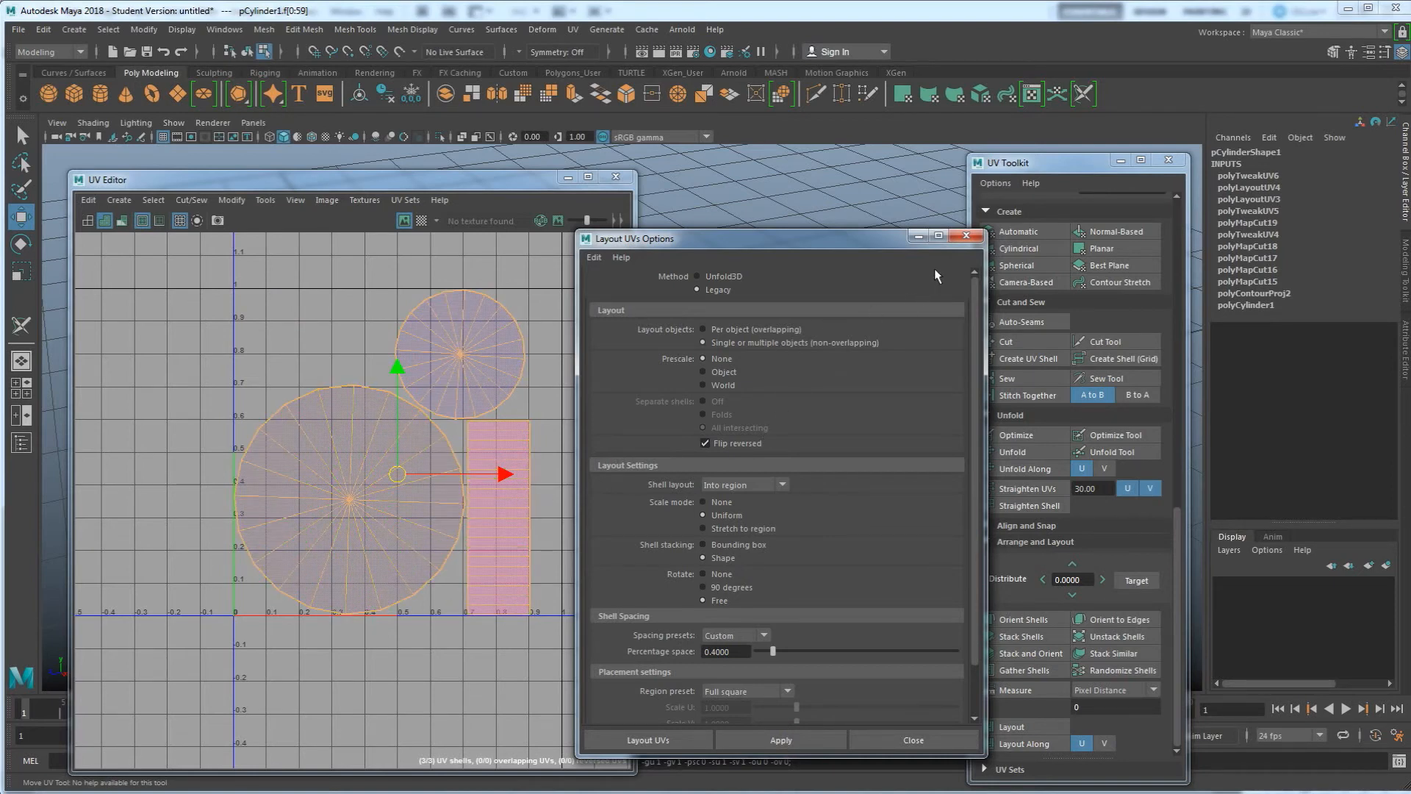
click(965, 235)
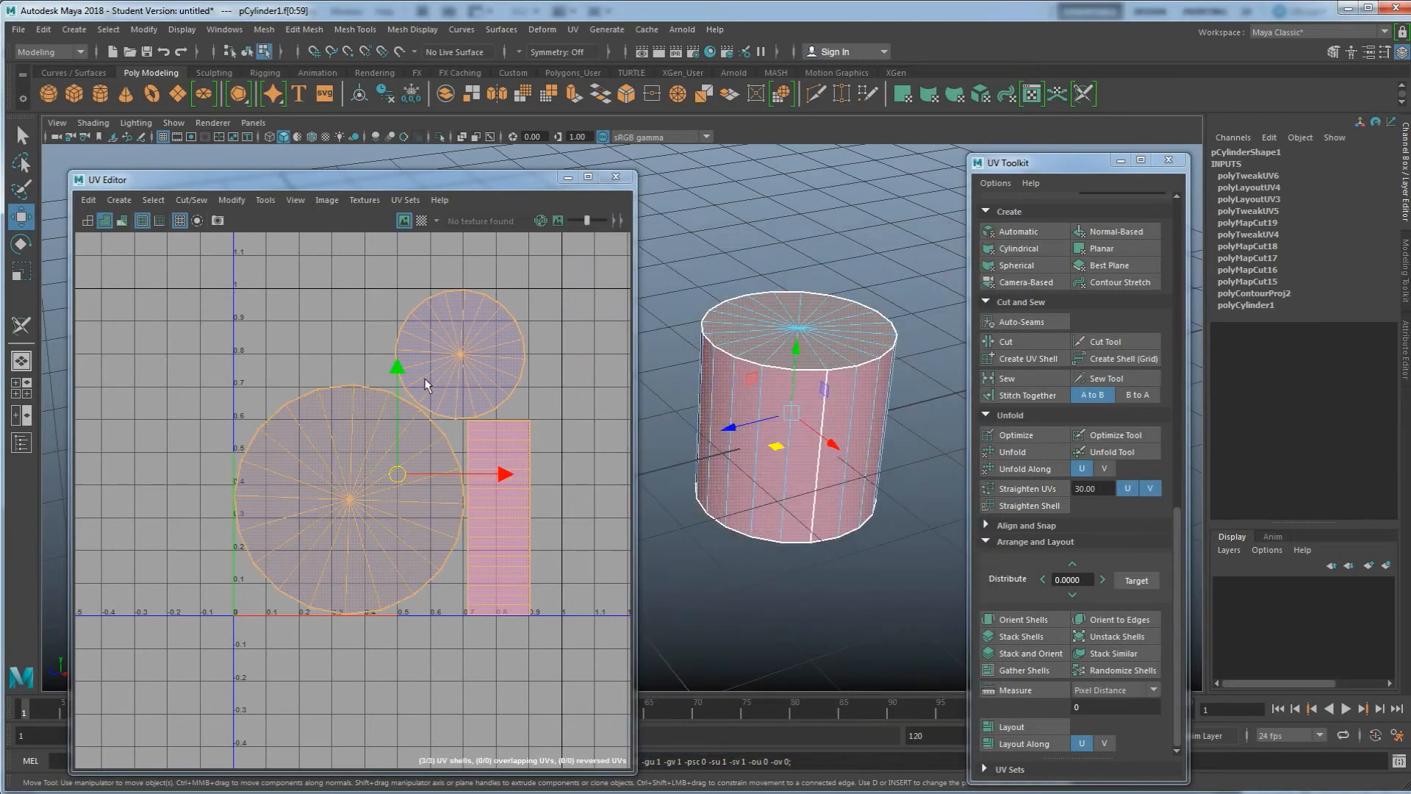
Turn on the checker map and select the cylinder's cap and side shells in the viewport to compare checker density
click(404, 221)
alt+drag(891, 457, 813, 387)
click(812, 365)
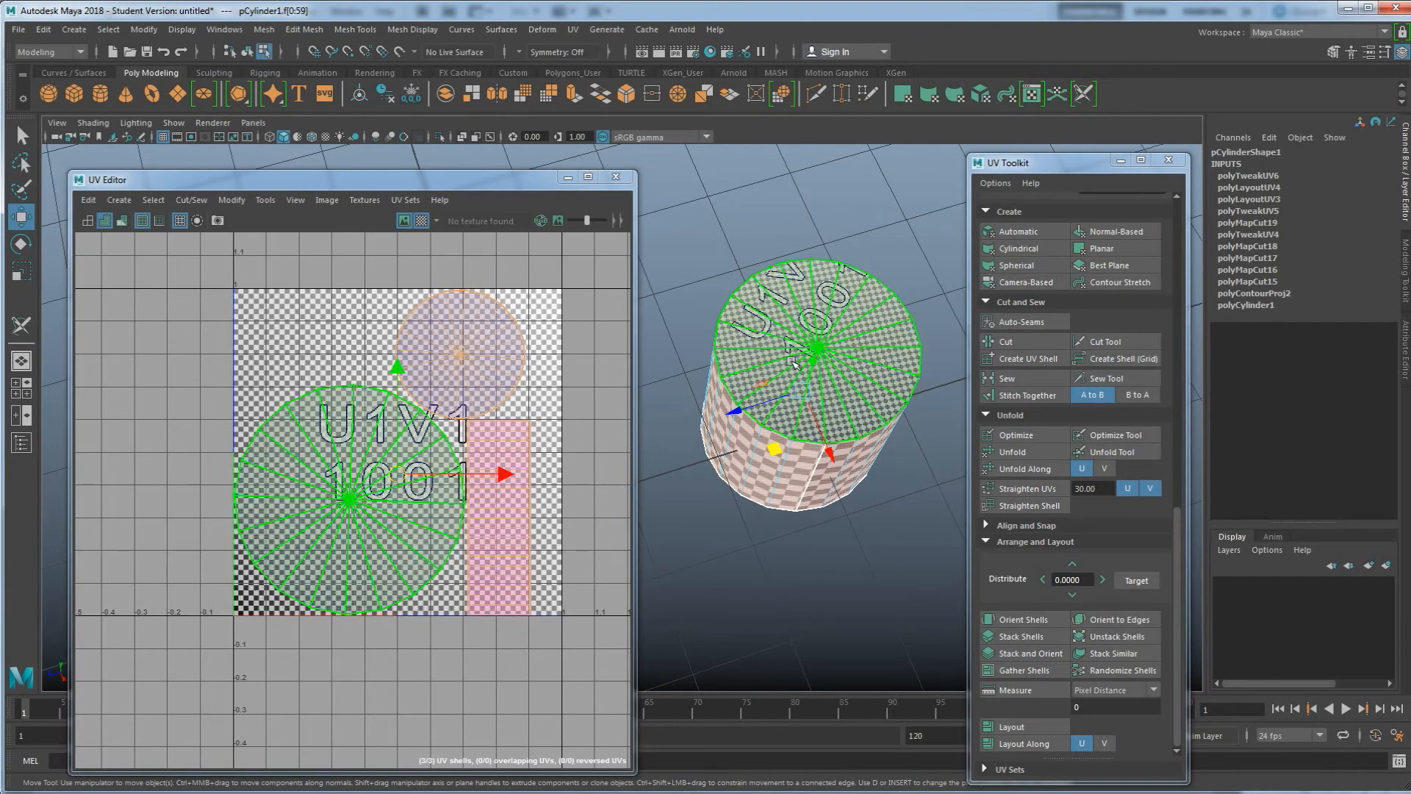
alt+drag(806, 338, 776, 462)
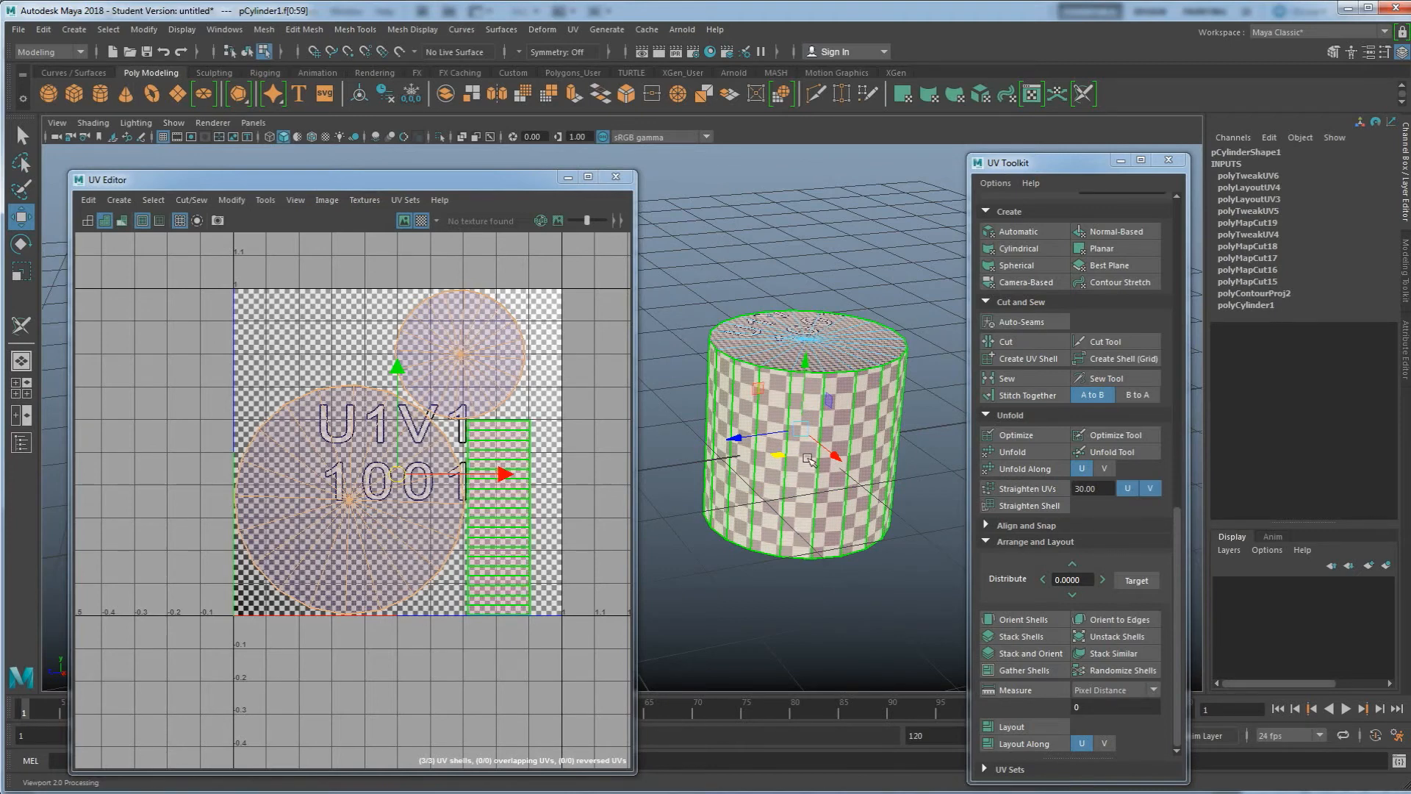
alt+drag(804, 459, 801, 490)
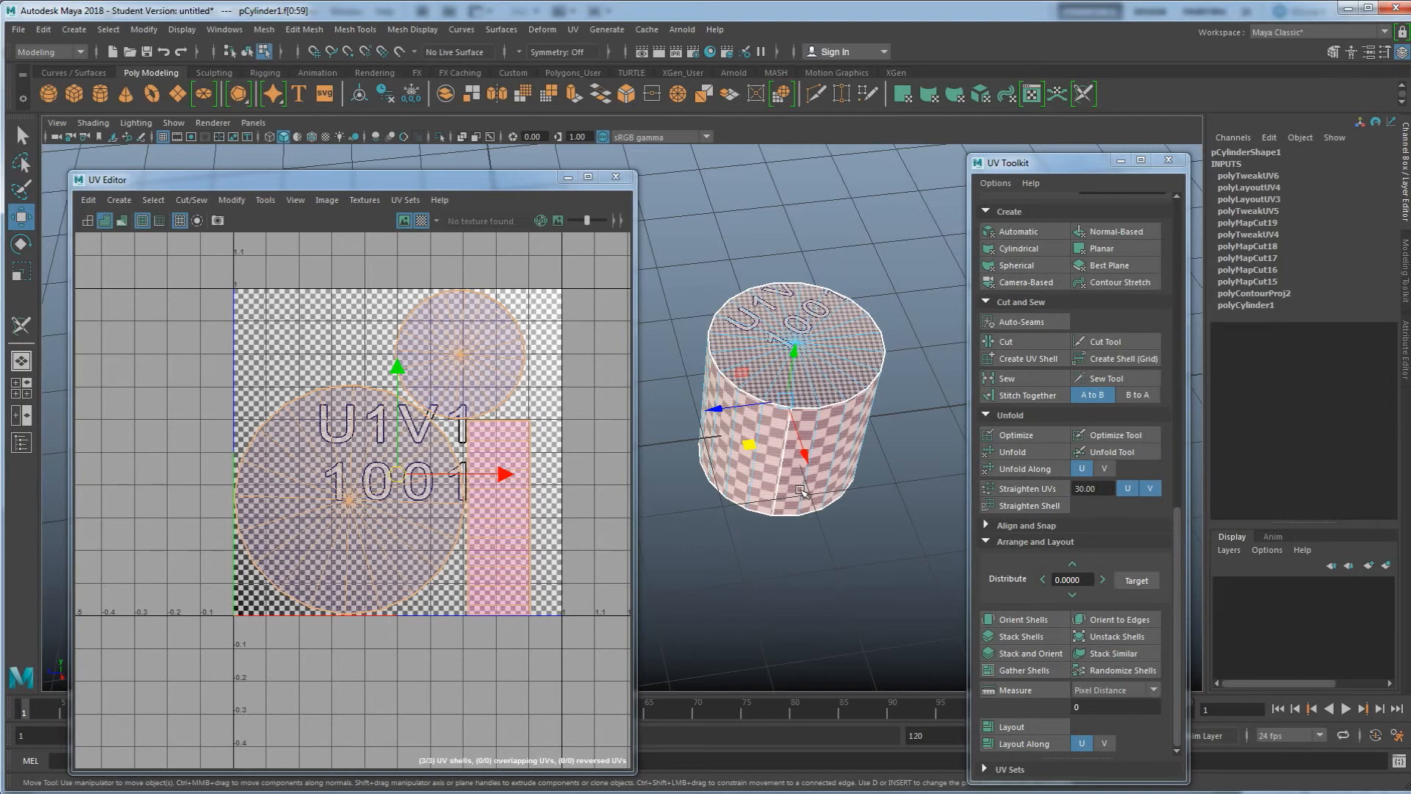
click(780, 478)
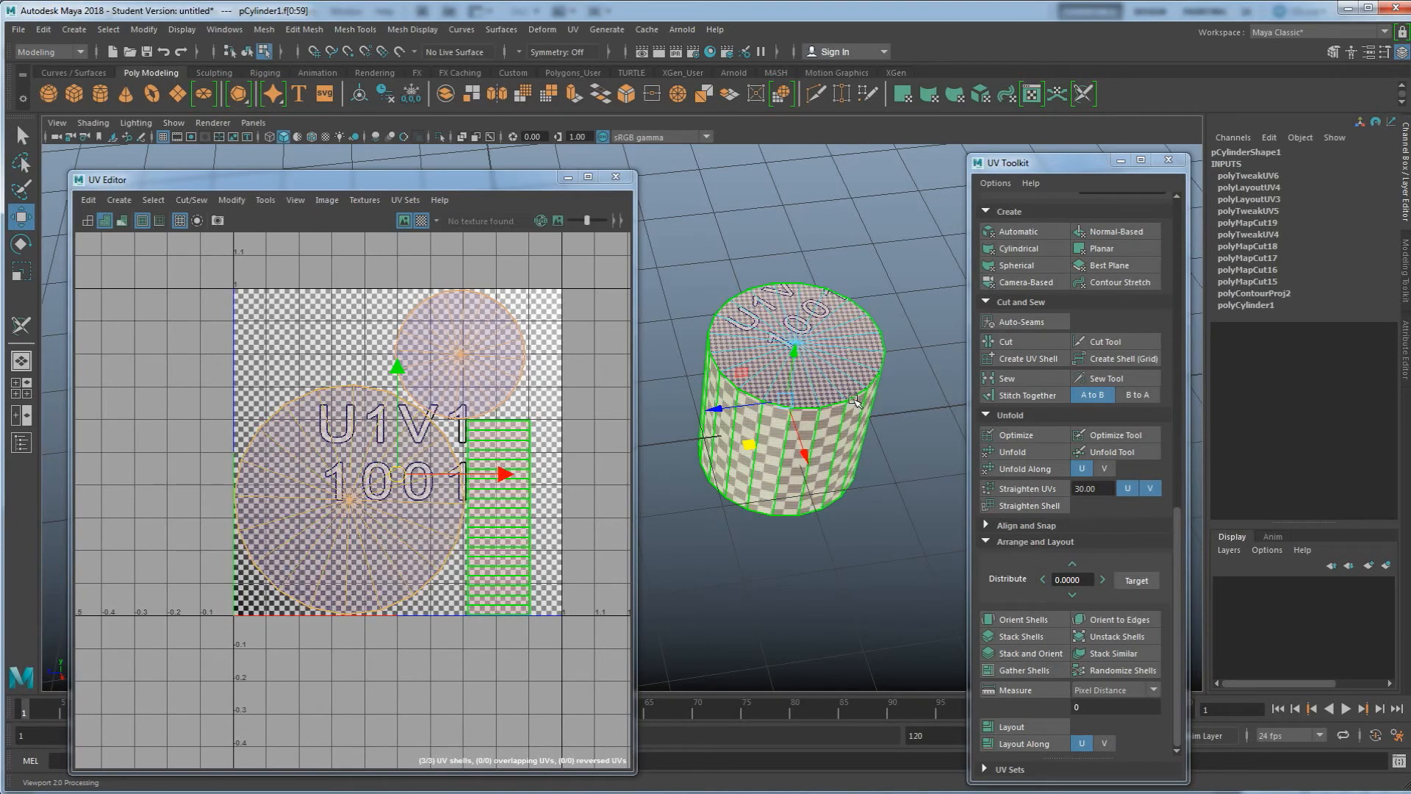
click(740, 350)
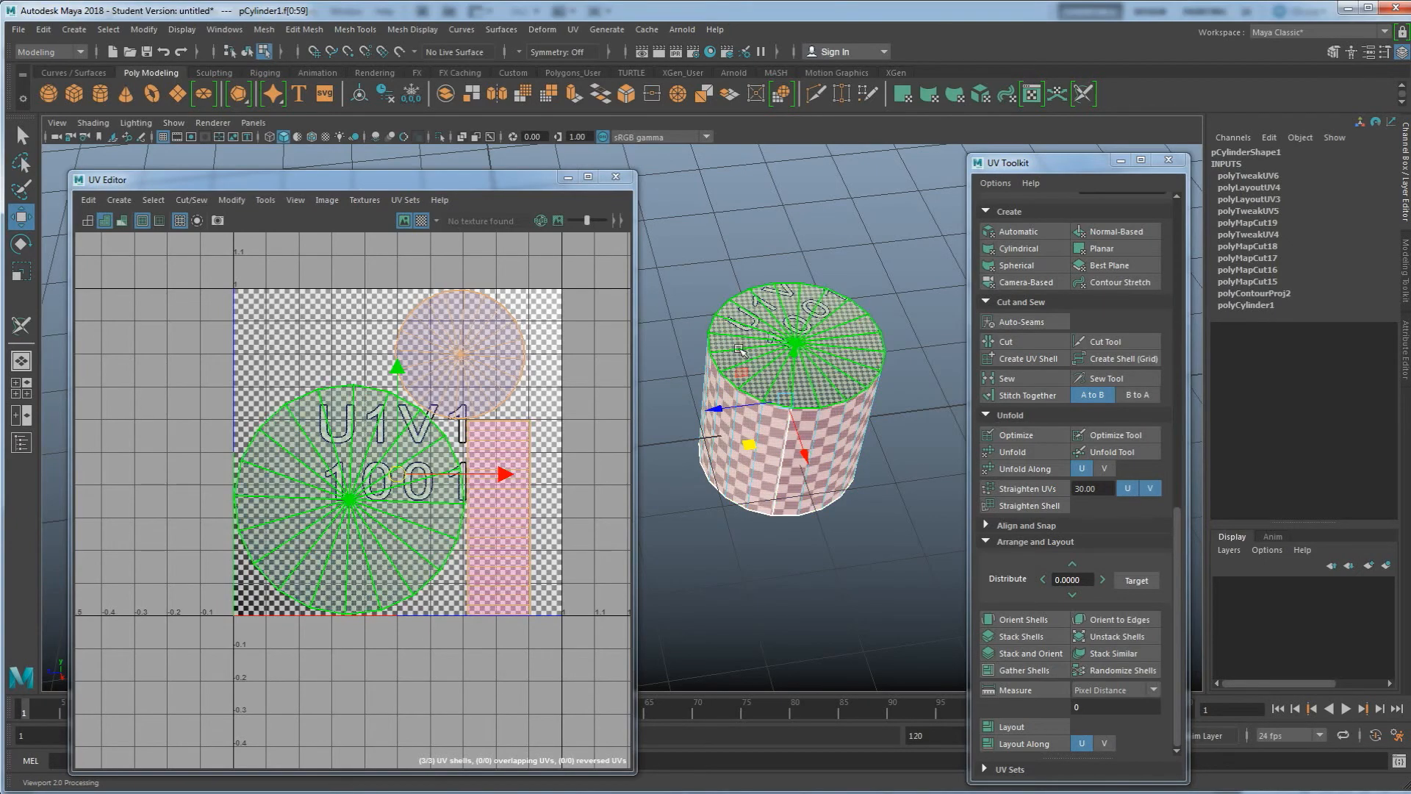
click(886, 468)
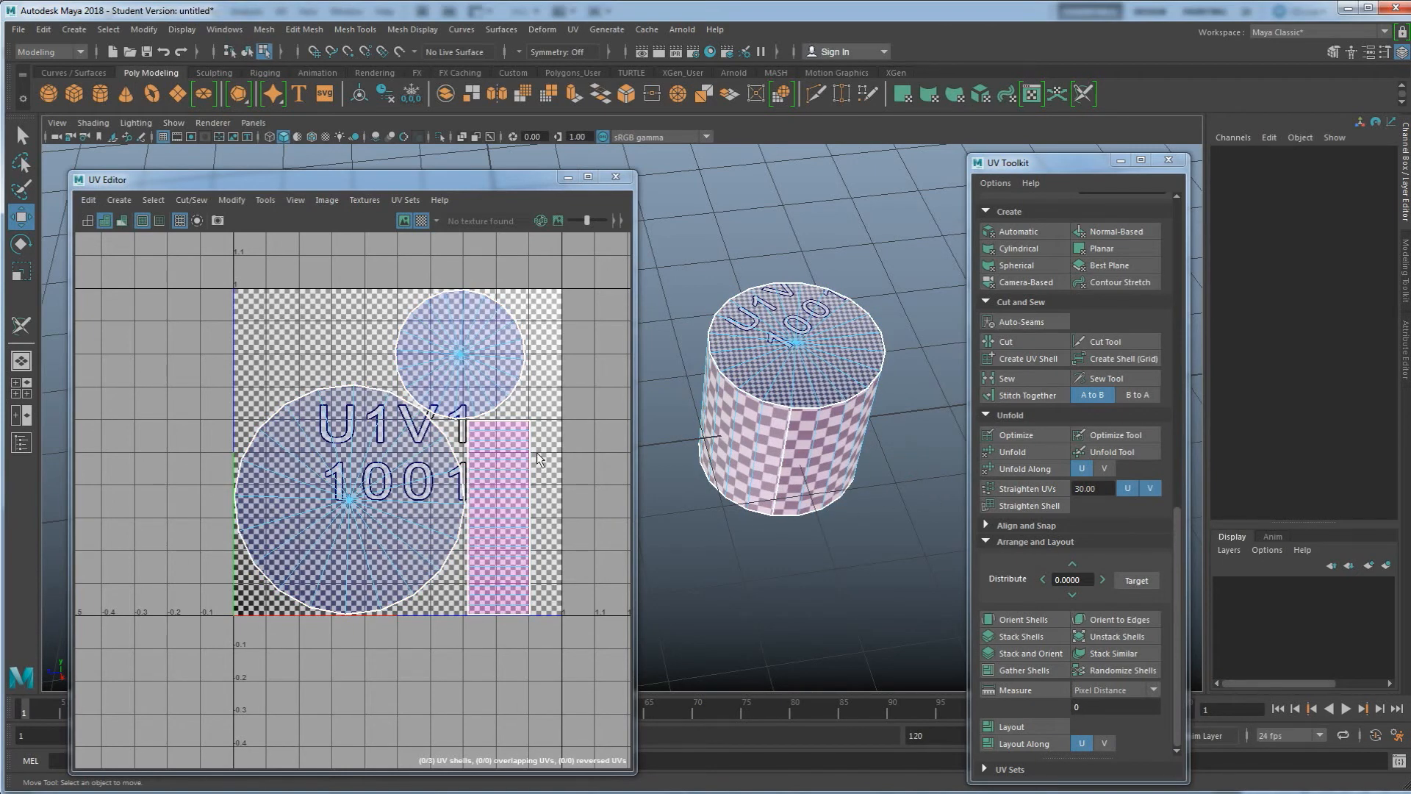
Select the cylinder's side shell and get its texel density in the UV Toolkit
right_drag(559, 432, 508, 411)
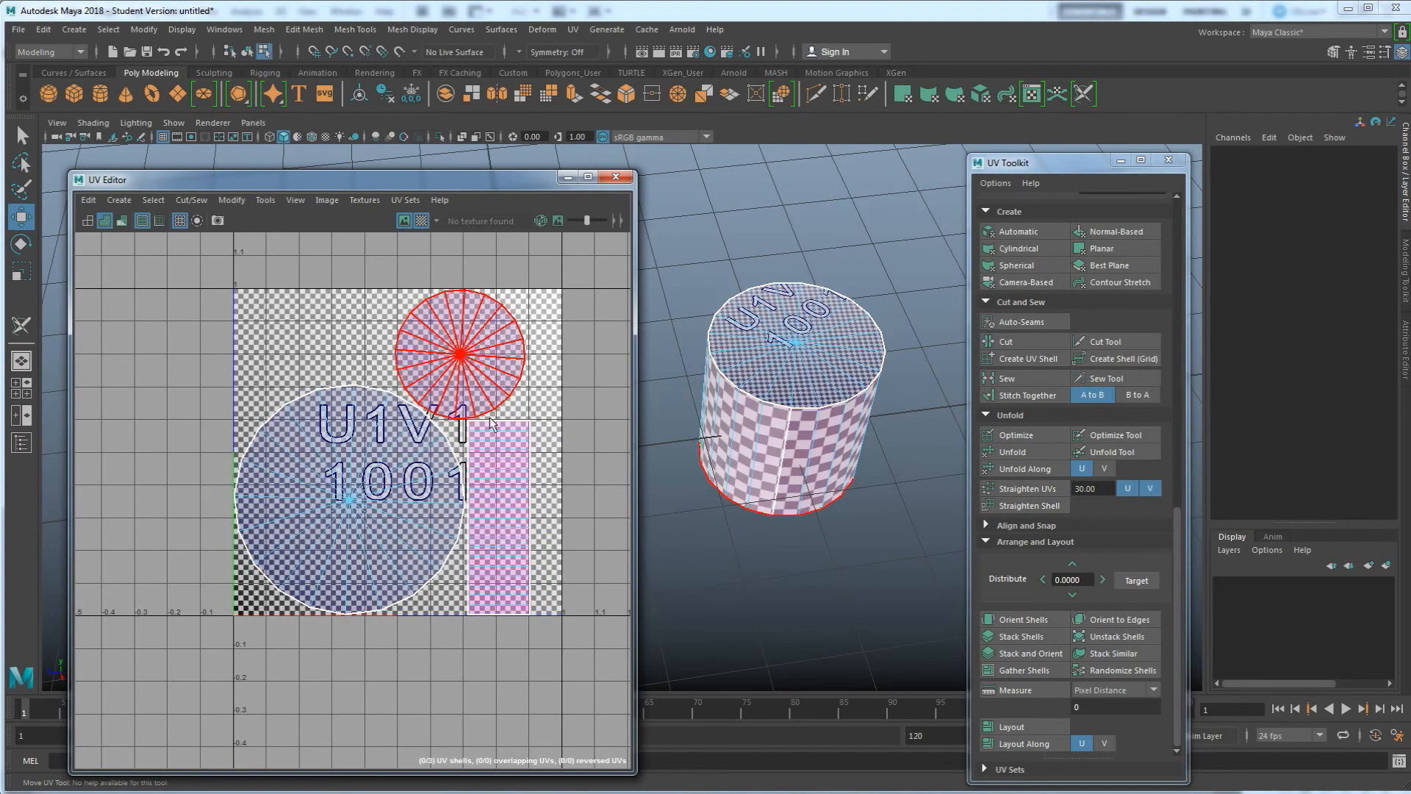
click(484, 483)
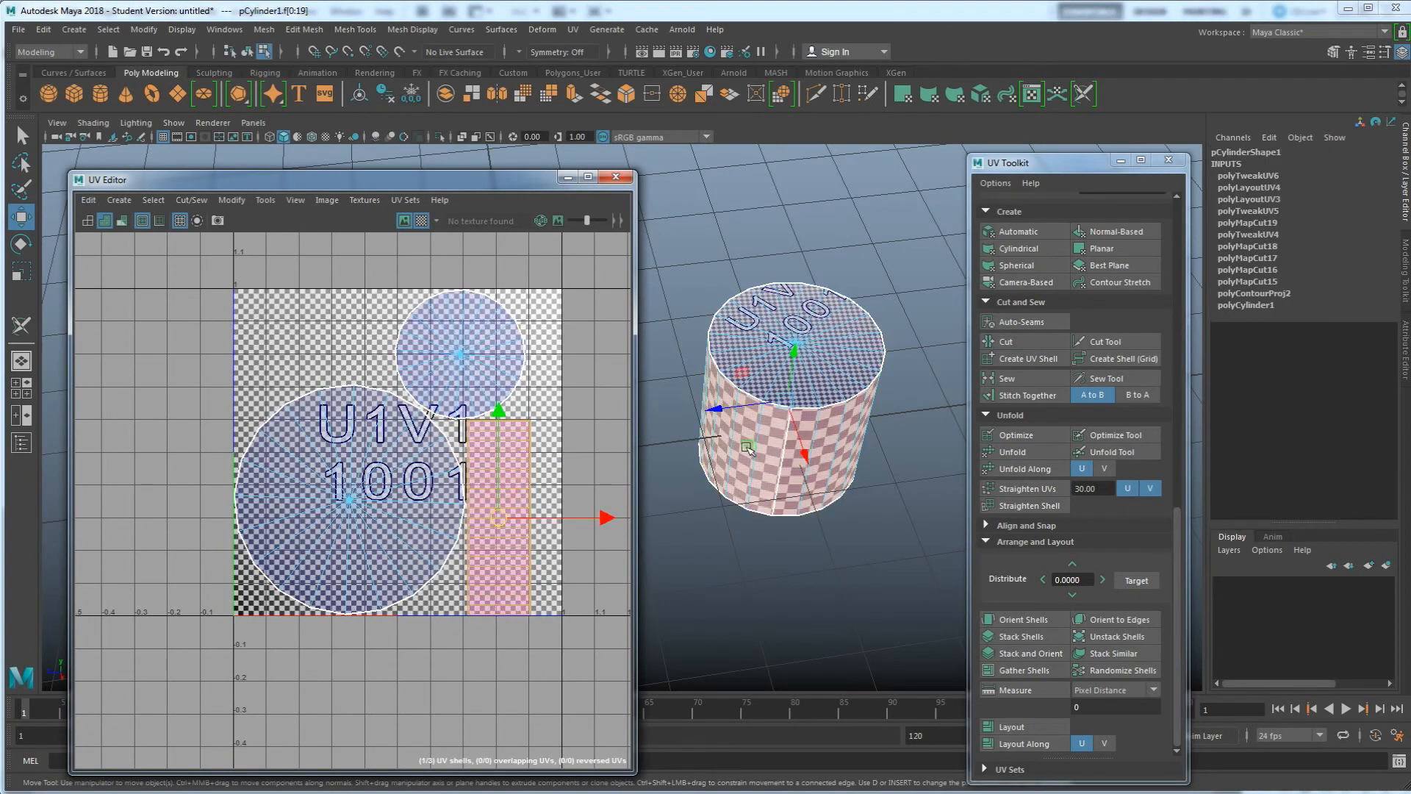
click(737, 344)
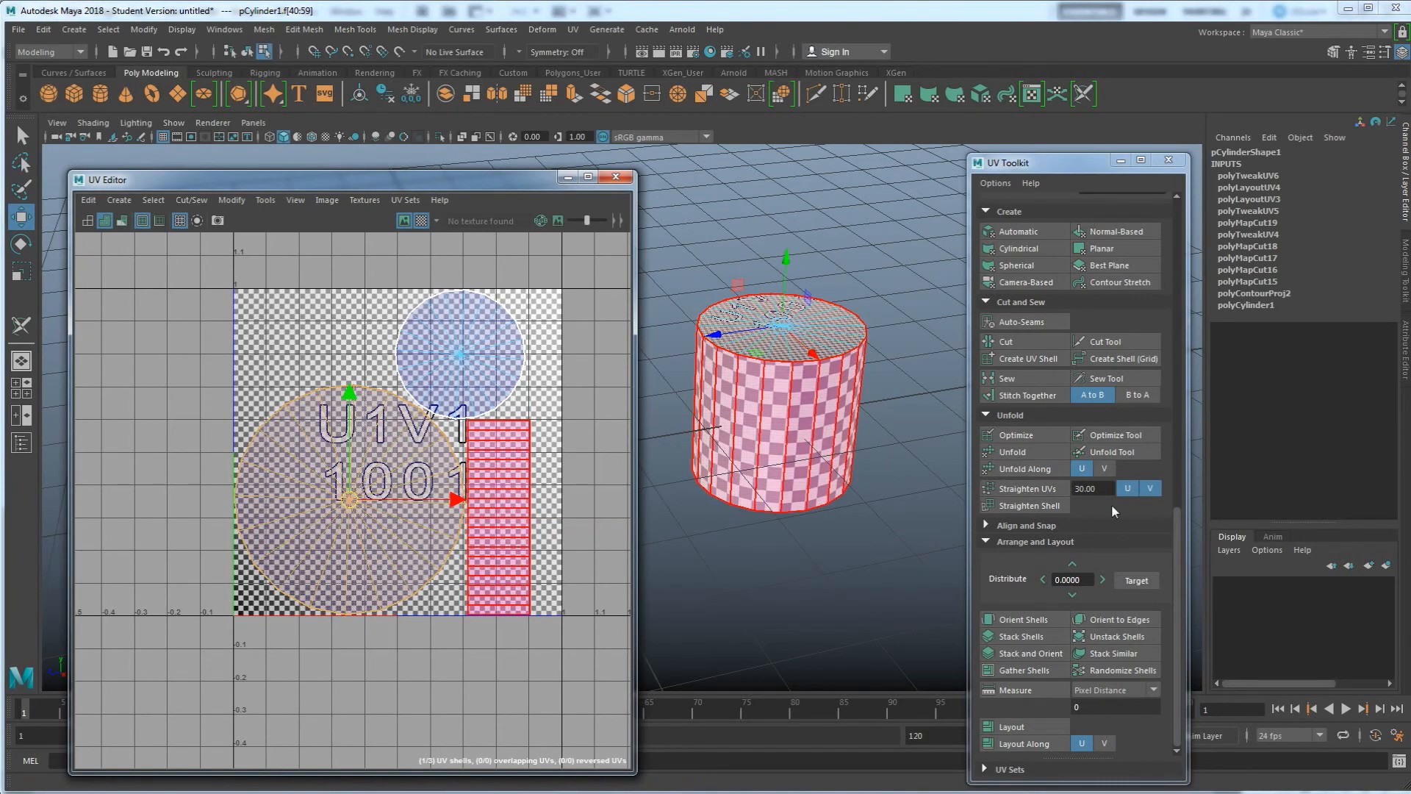
scroll(1004, 307, up, 3)
scroll(1004, 307, up, 4)
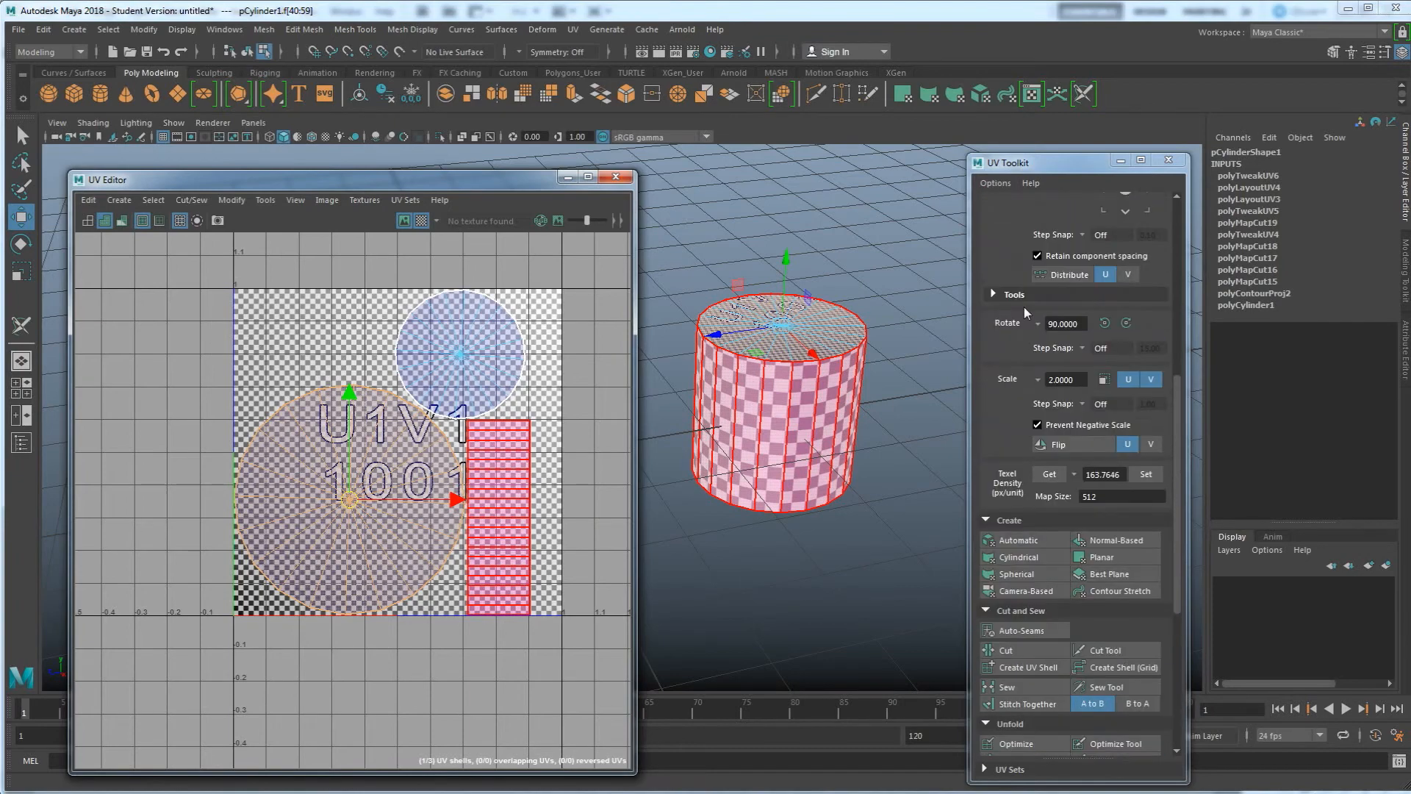
scroll(1025, 306, up, 5)
click(1015, 269)
click(1014, 269)
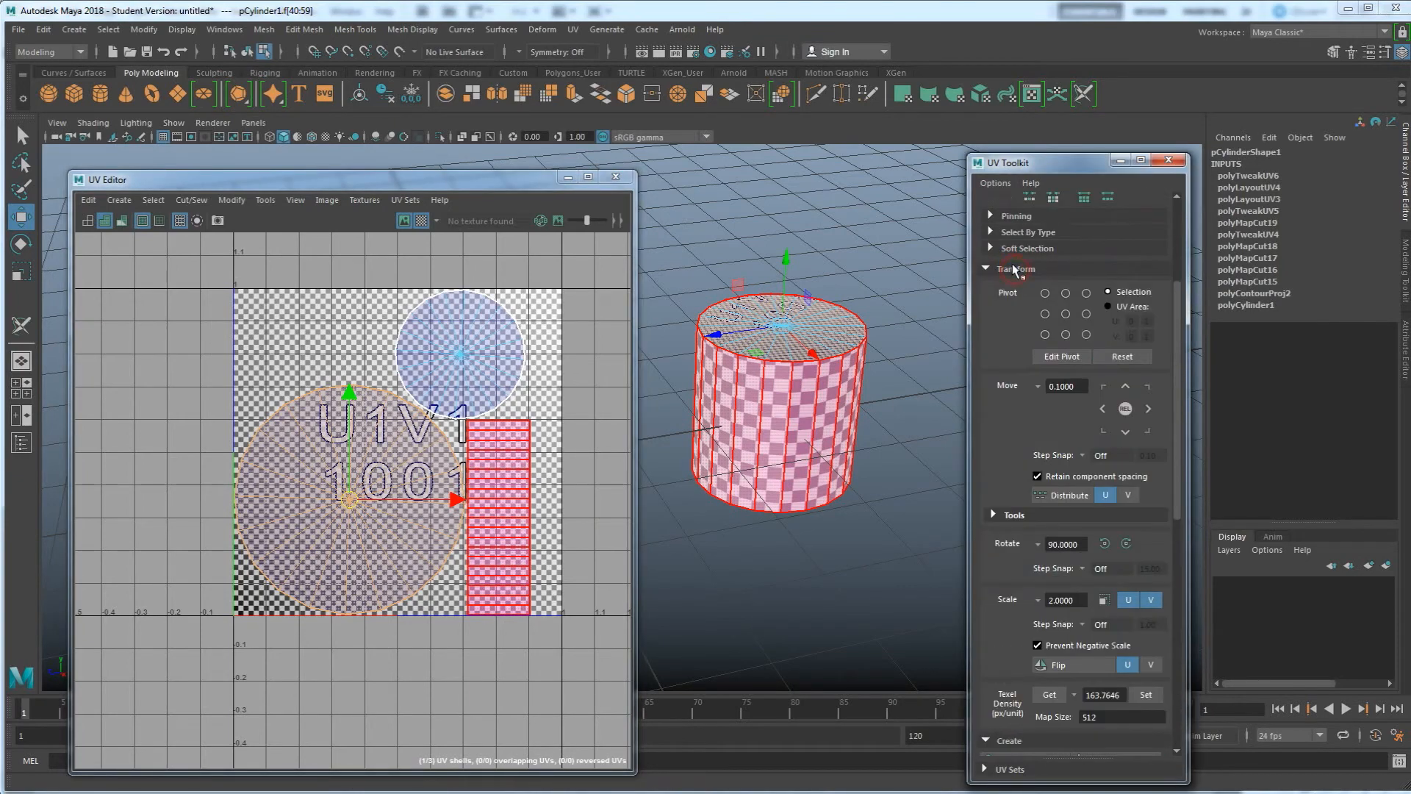
scroll(1042, 353, down, 5)
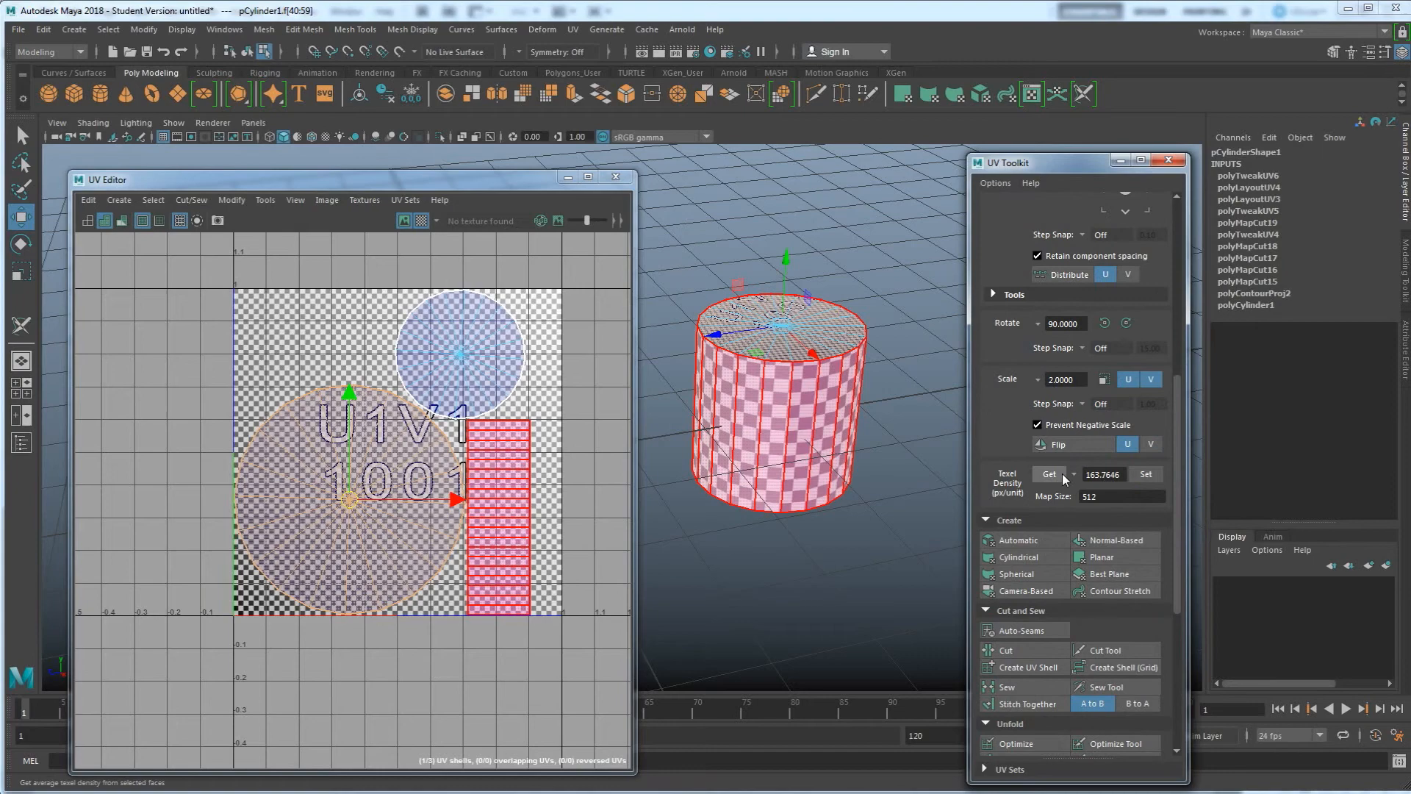
click(1051, 475)
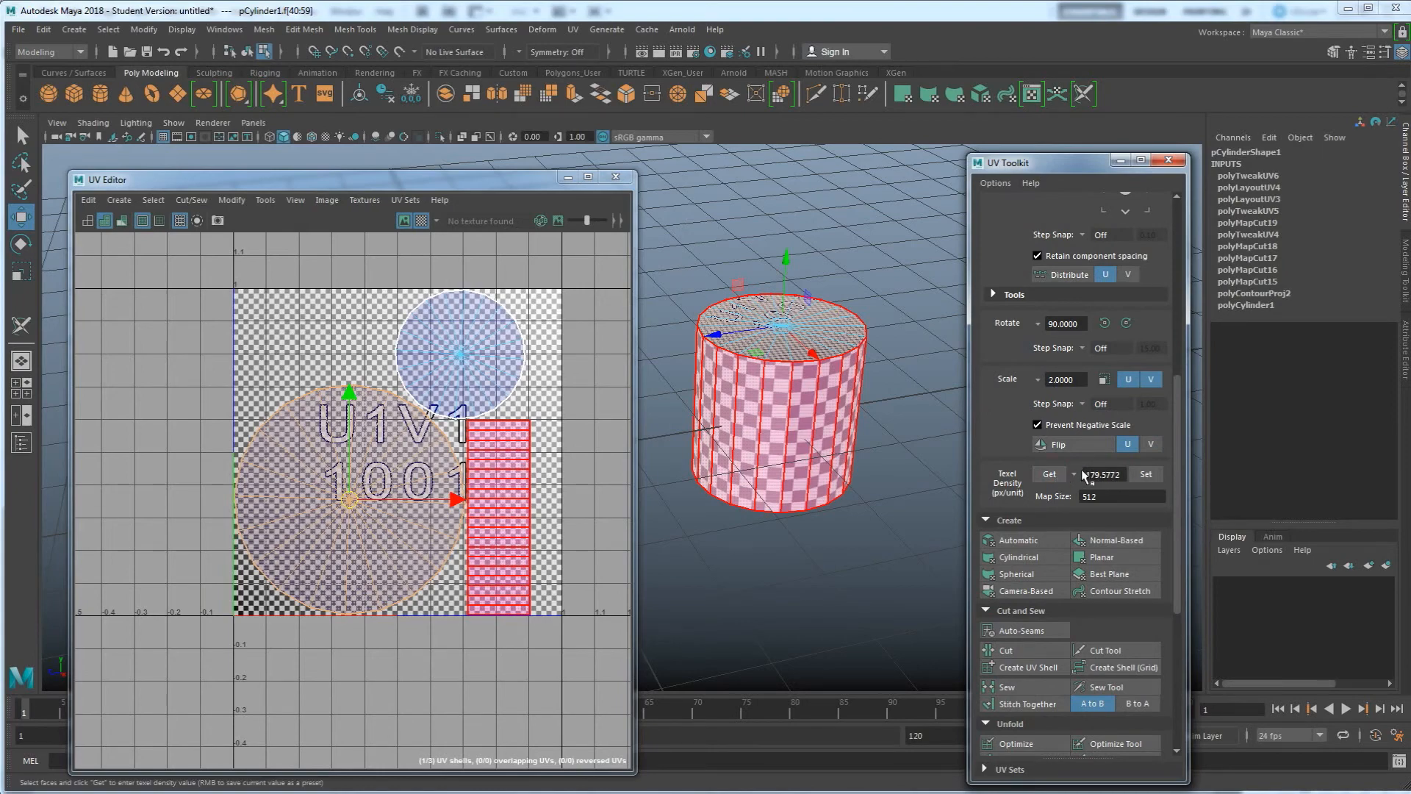
Apply the stored texel density to the small cap shell and then to the side shell
click(474, 358)
click(1144, 475)
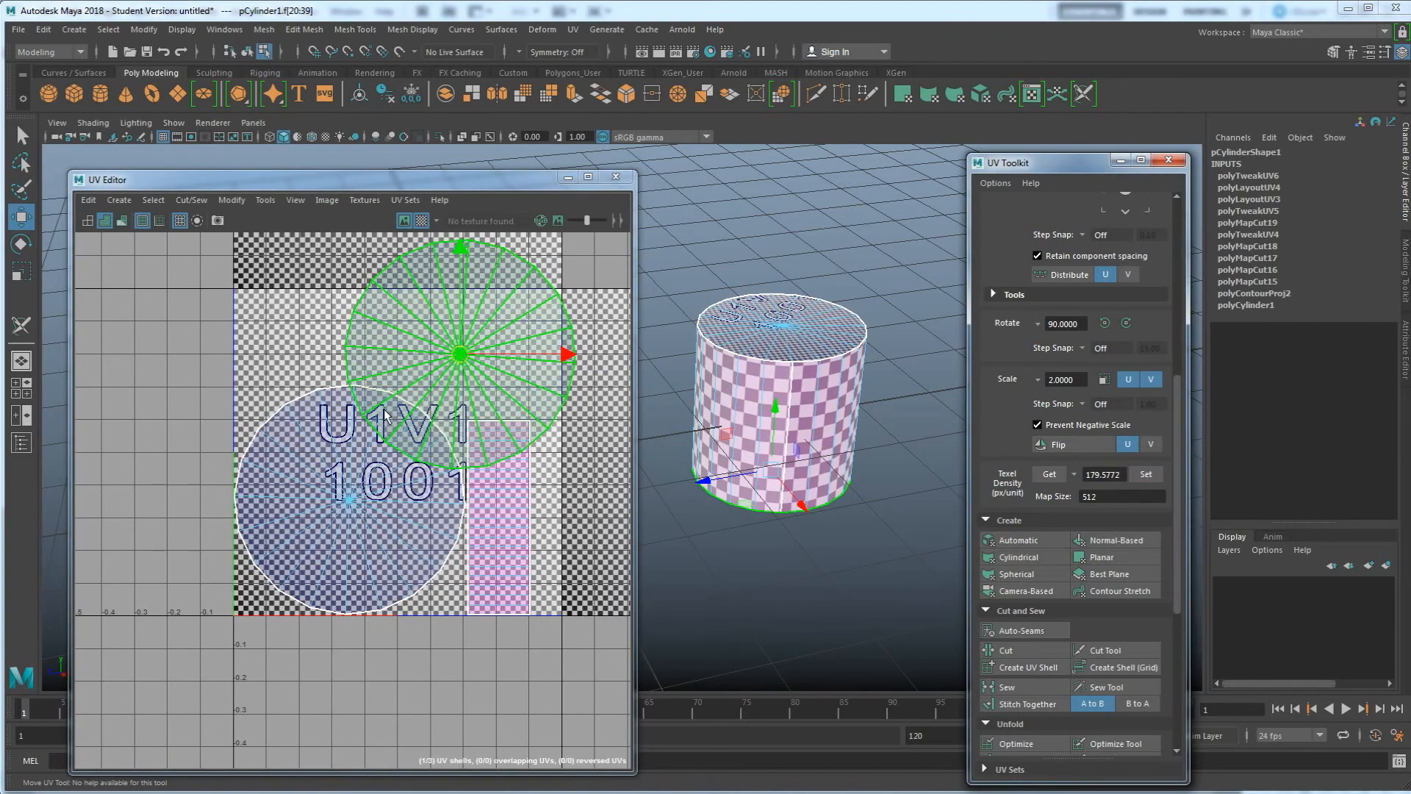
click(486, 512)
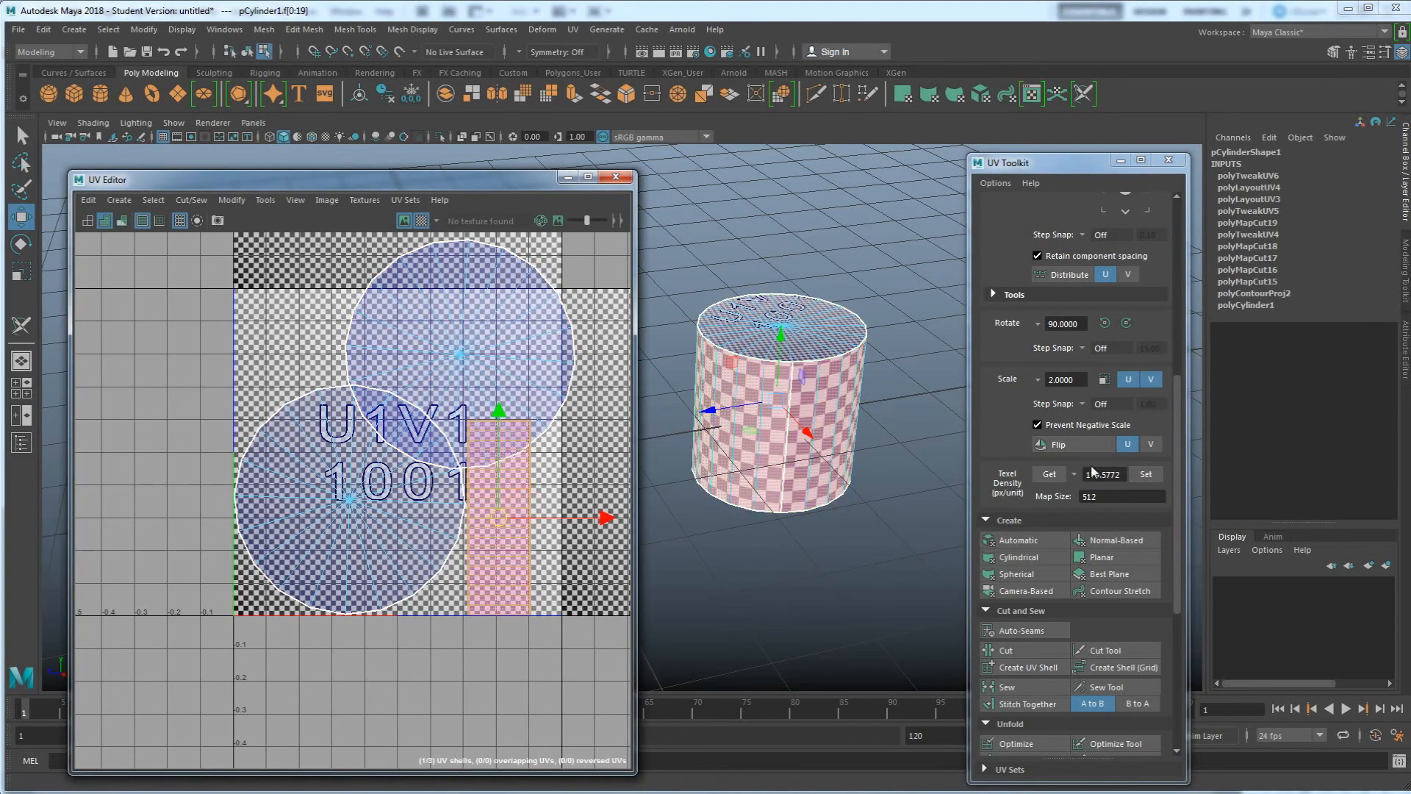
click(1148, 475)
Select all UV shells and set them to the stored texel density
scroll(354, 488, down, 3)
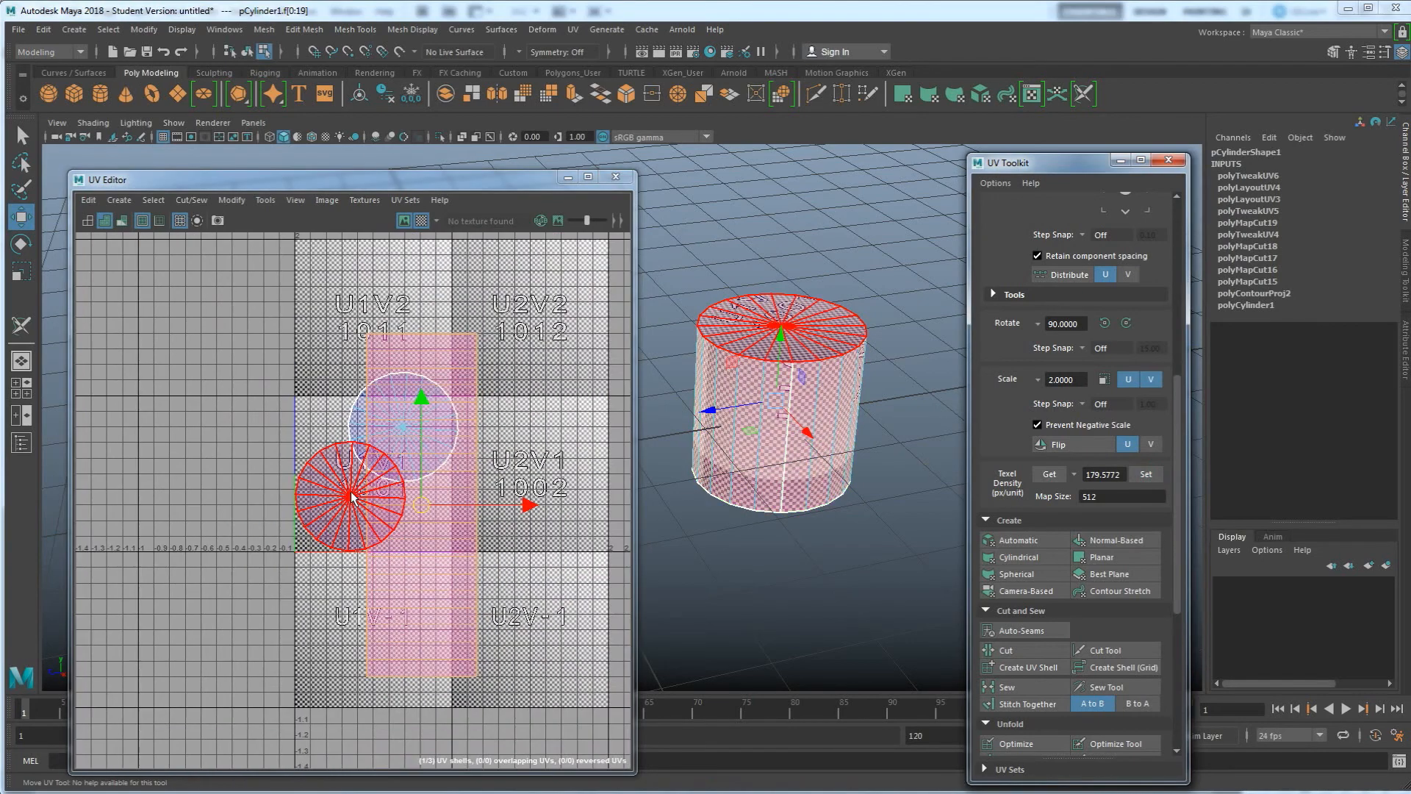
mouse_move(759, 445)
alt+mouse_down()
mouse_move(754, 478)
mouse_move(771, 465)
alt+mouse_up()
alt+drag(772, 390, 764, 475)
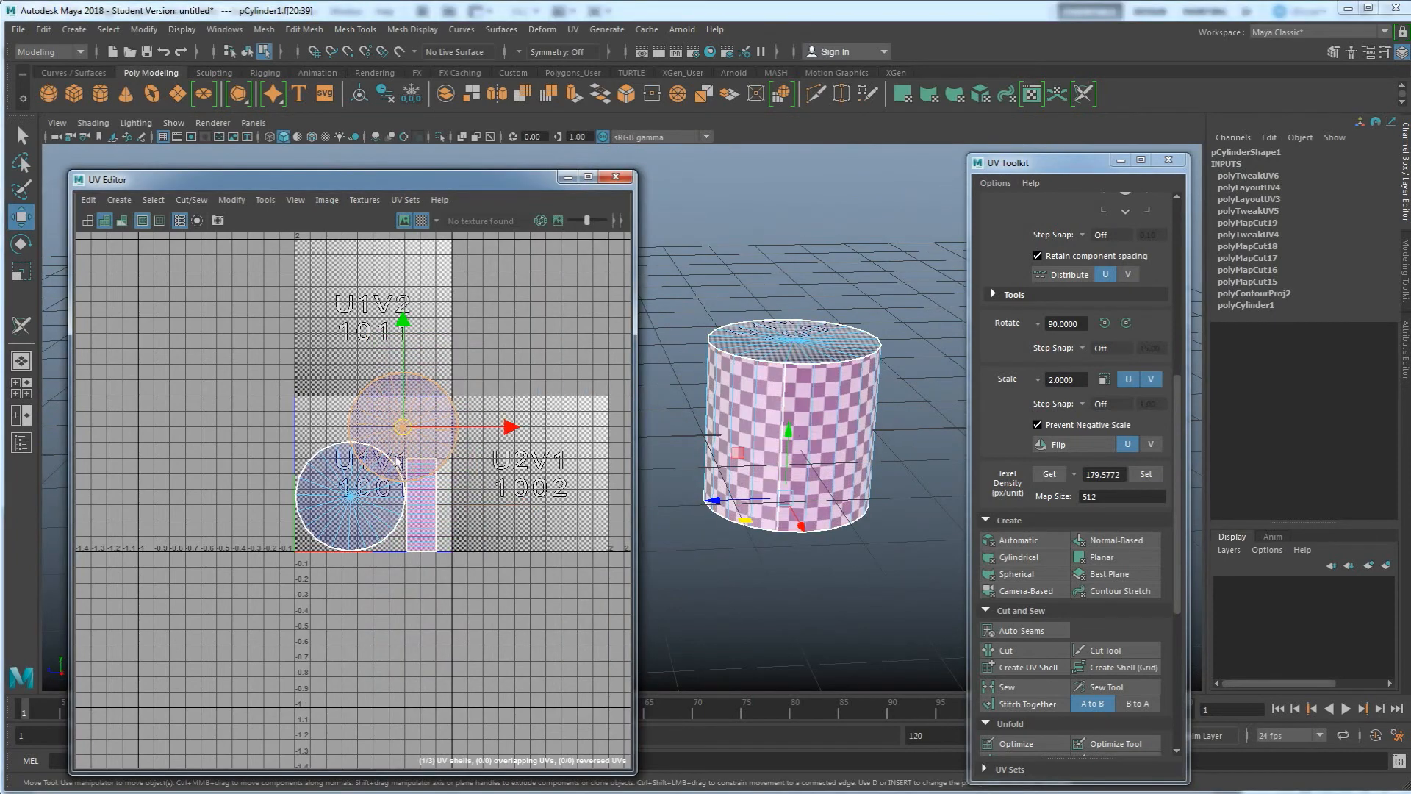
drag(280, 395, 502, 547)
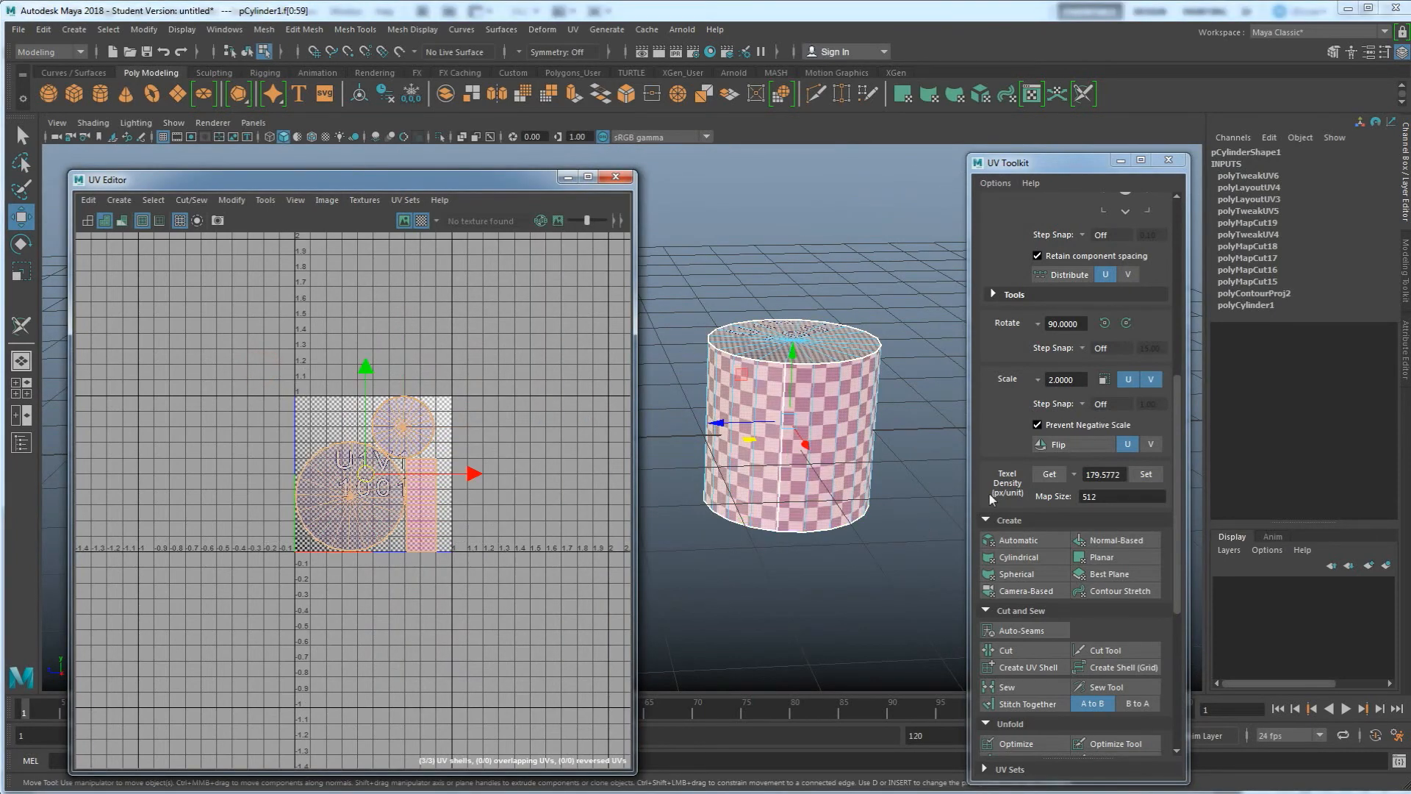
click(1146, 475)
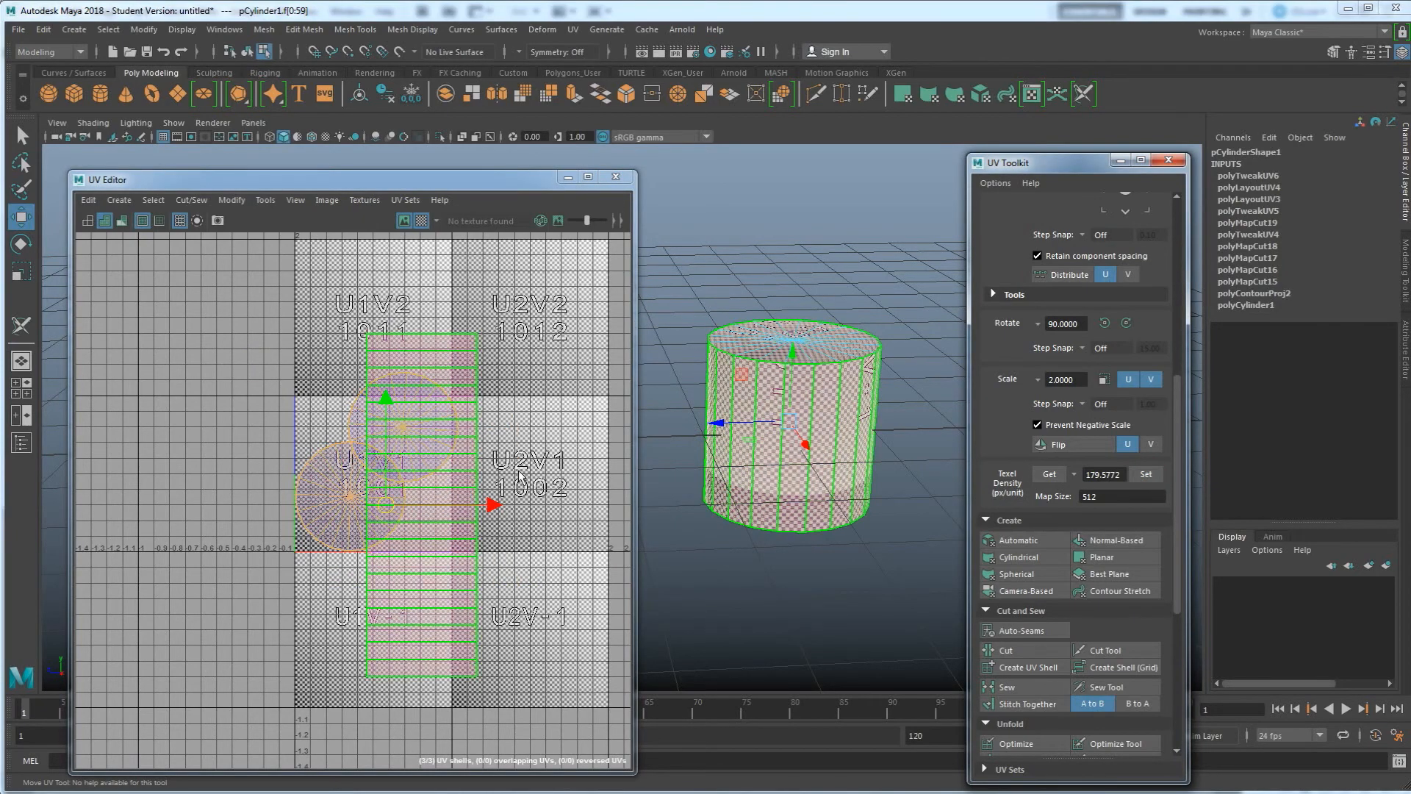
Lay out the shells through the Layout UVs options, ending with Single or multiple objects (non-overlapping) applied
scroll(1074, 569, down, 5)
scroll(1074, 570, down, 2)
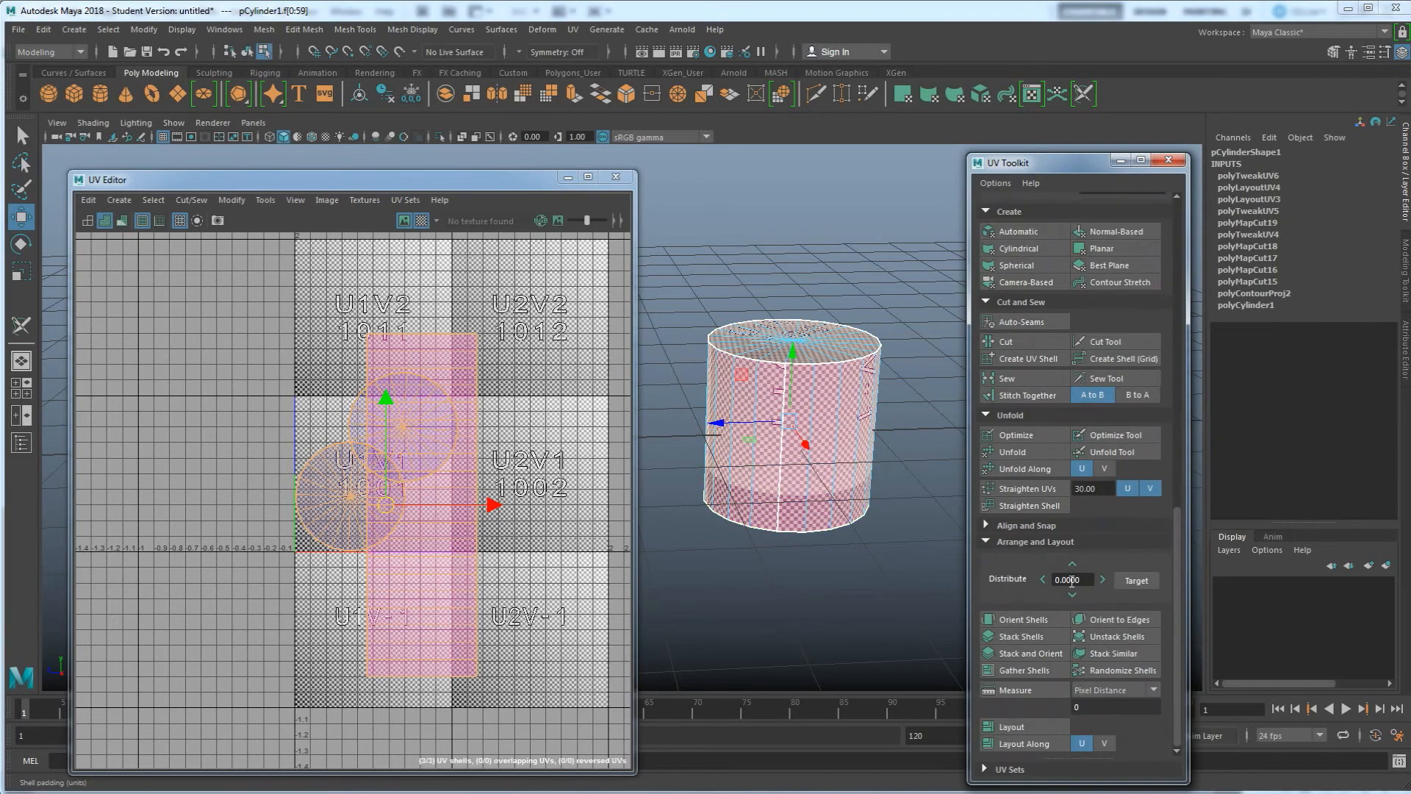
shift+click(1012, 727)
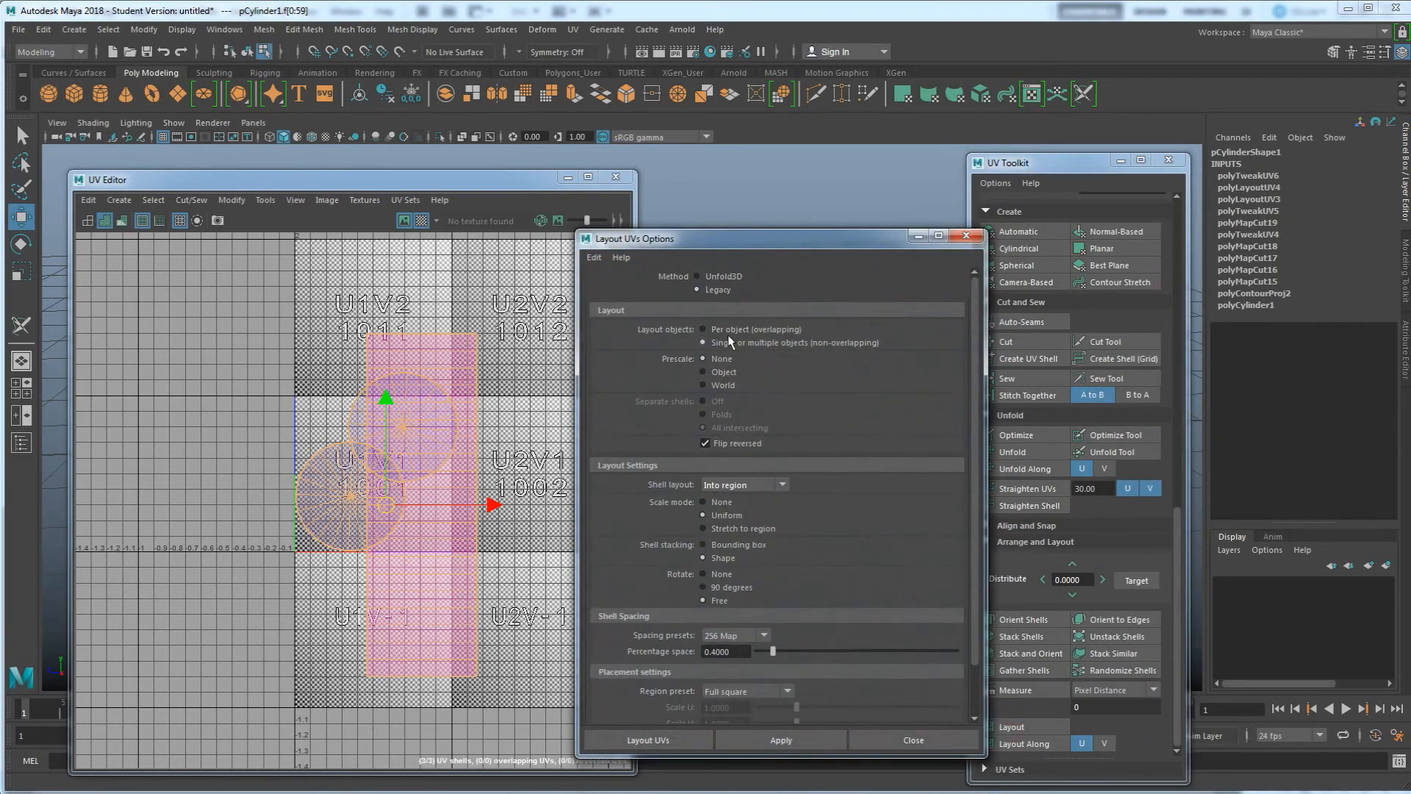
click(737, 330)
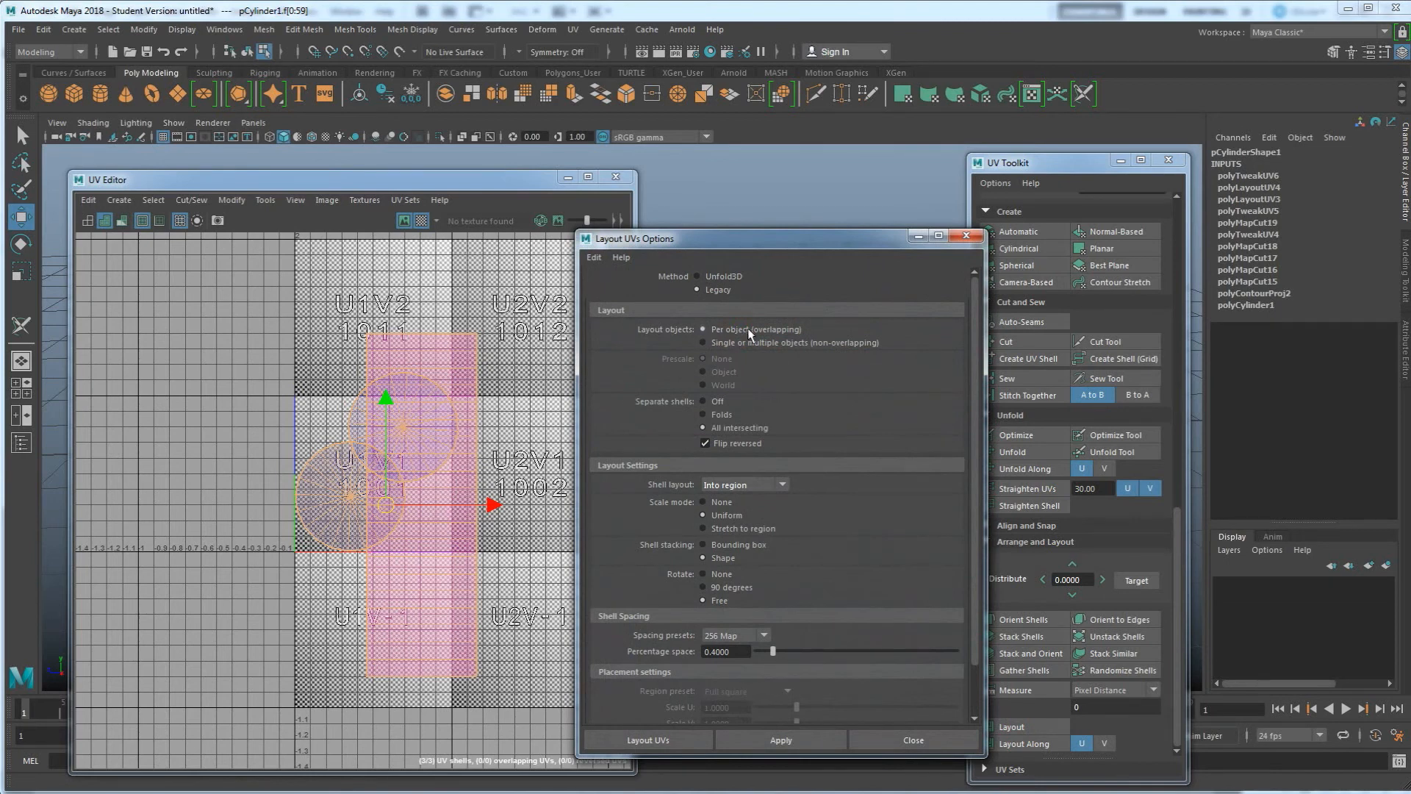
click(786, 733)
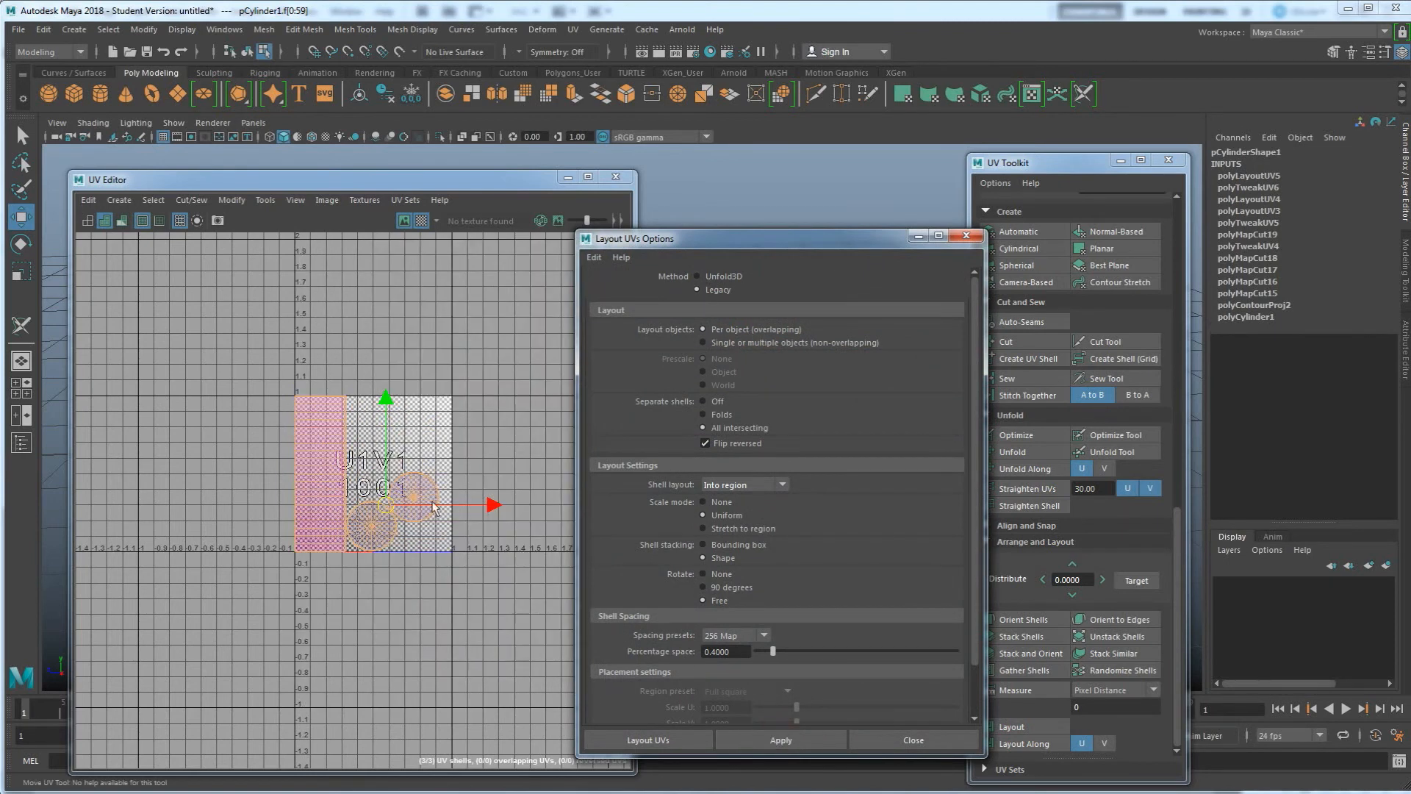
click(716, 342)
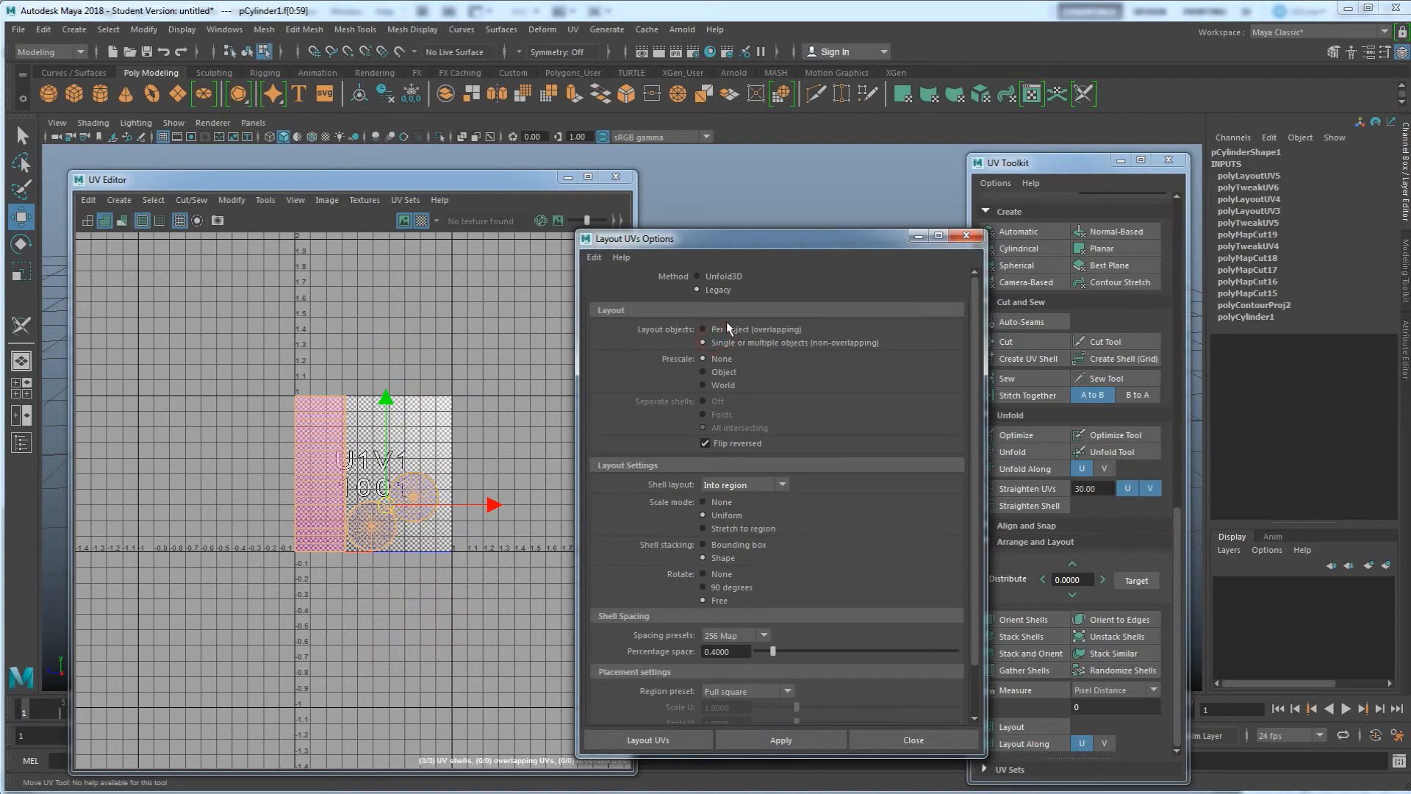
key(ctrl+z)
click(757, 745)
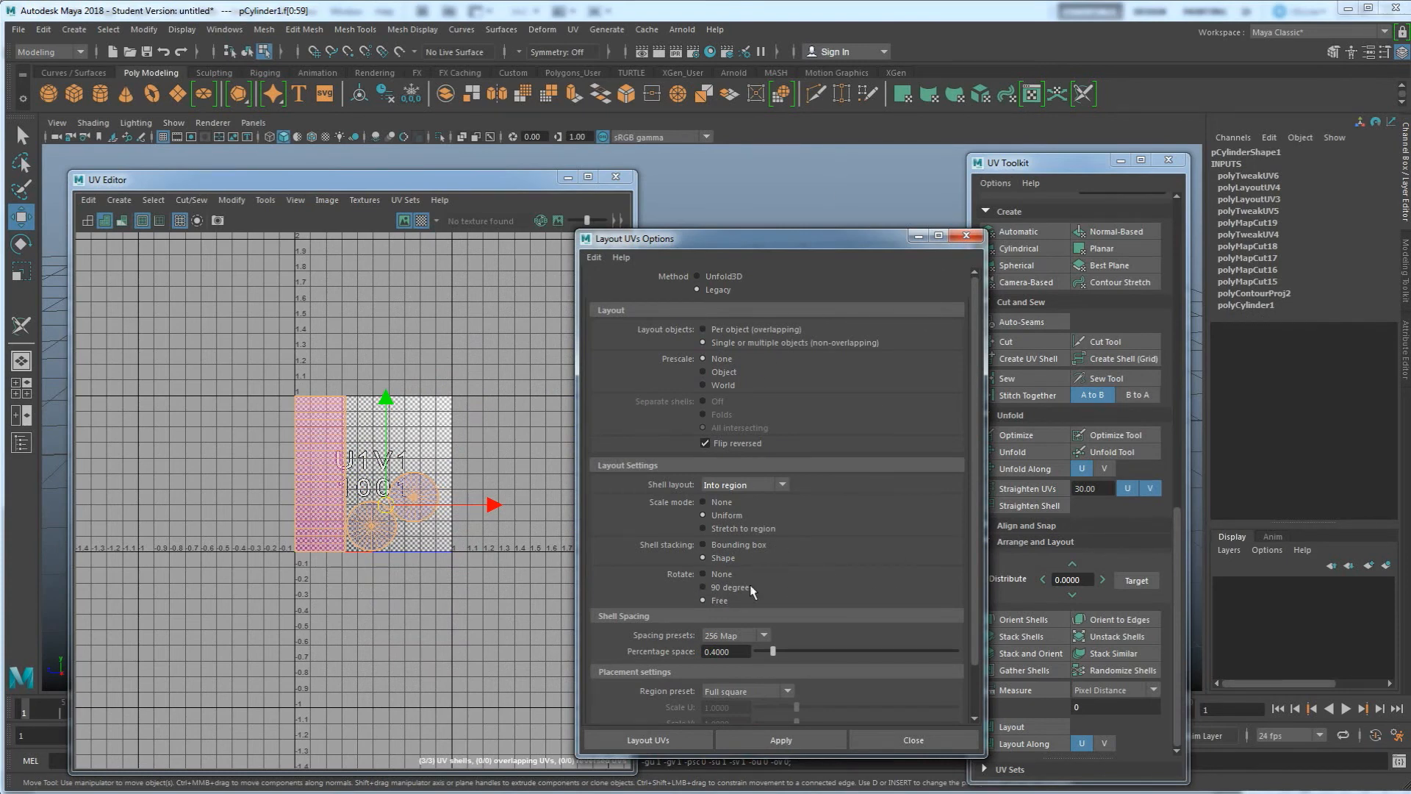
Close the layout options and move one cylinder cap shell beside the other cap along the bottom of the UV space
click(966, 236)
scroll(347, 506, up, 3)
alt+drag(803, 347, 794, 566)
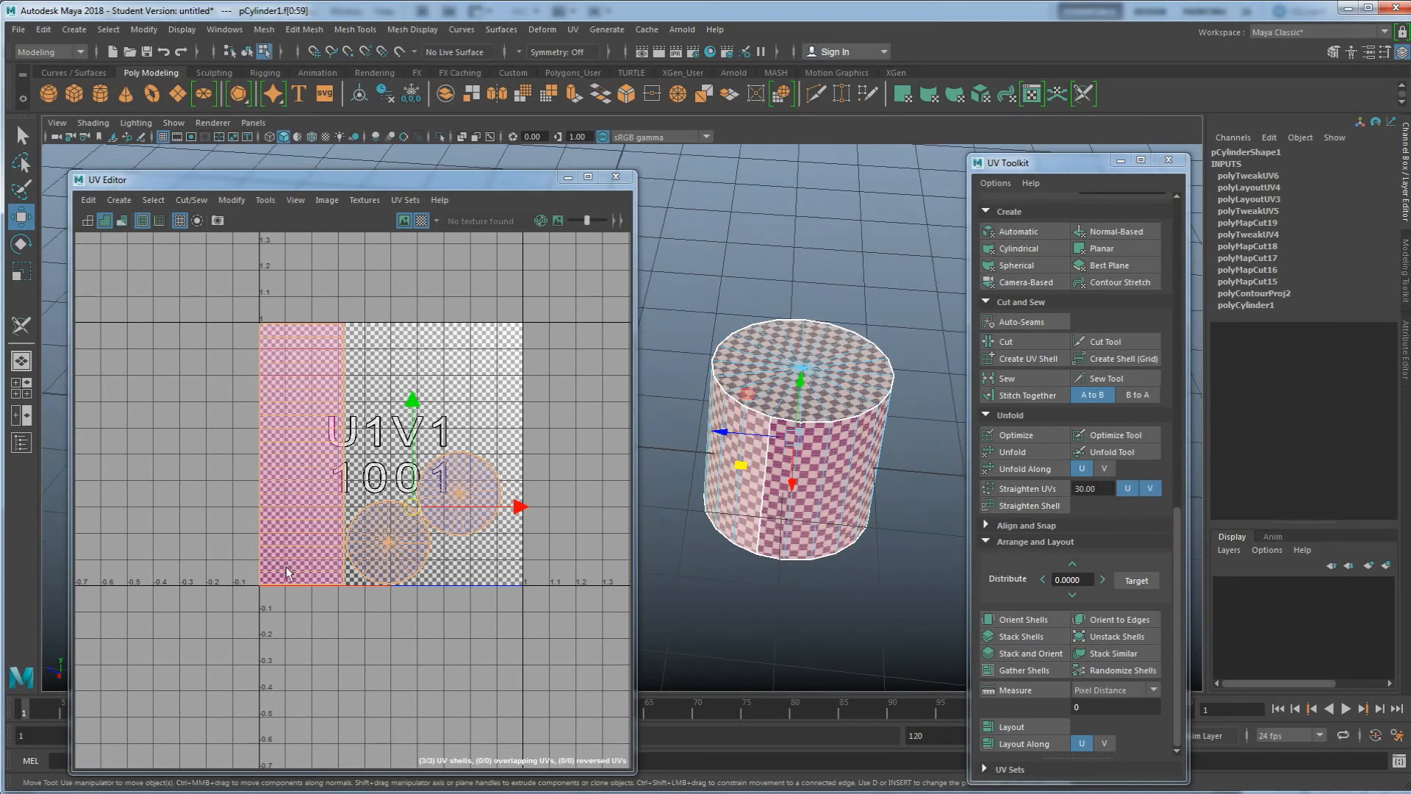
click(456, 489)
drag(445, 482, 379, 446)
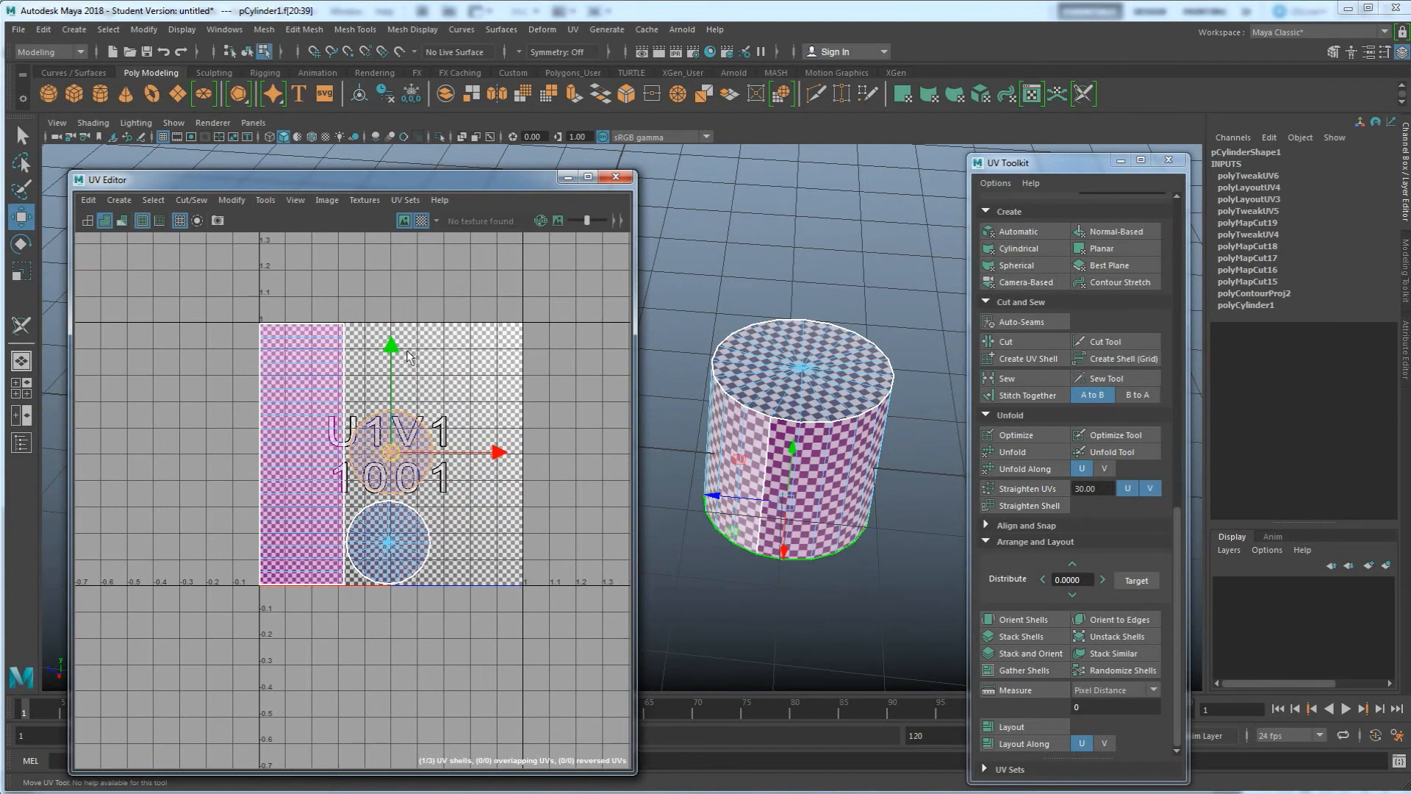
drag(394, 459, 478, 547)
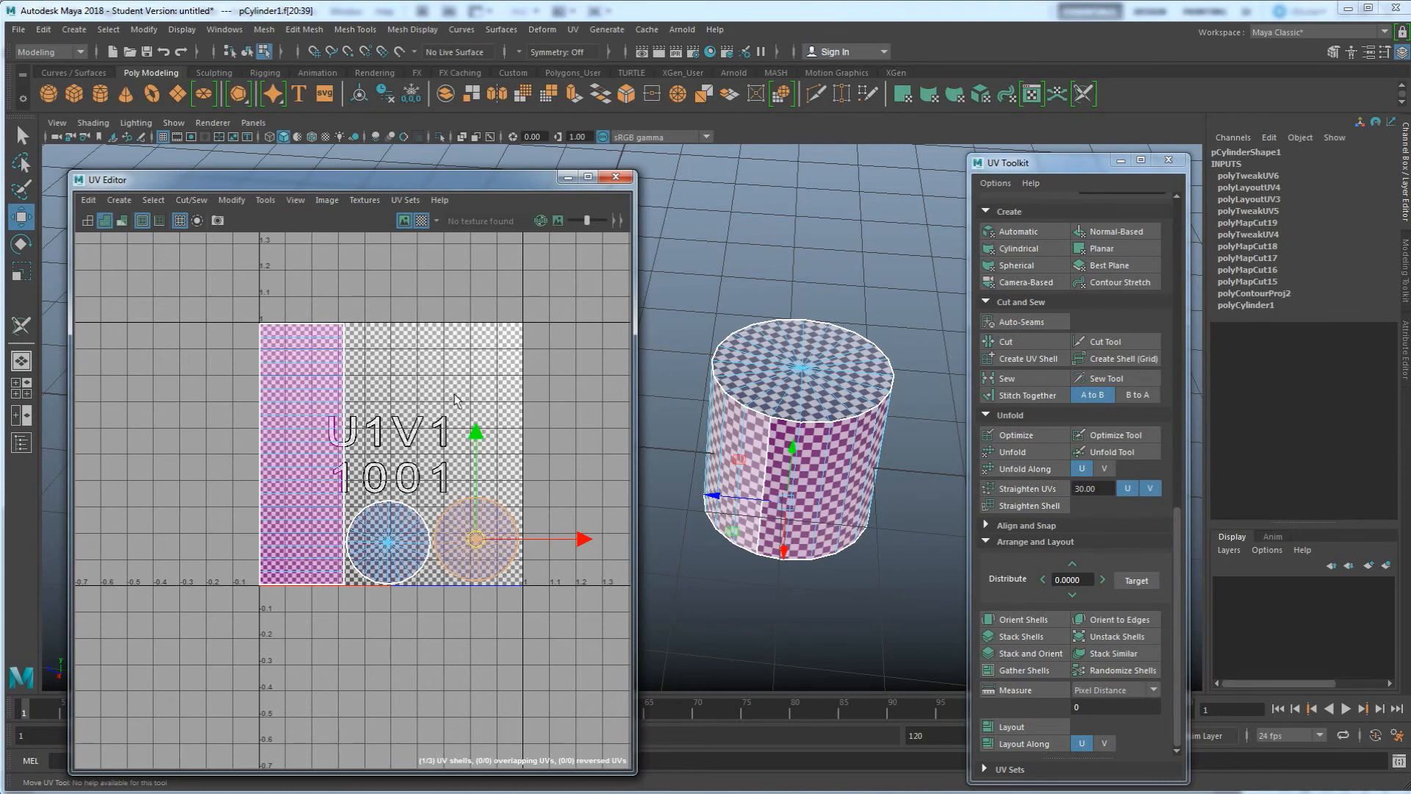
Examine the cube's and cylinder's UV layouts by orbiting the scene and selecting each object
right_drag(777, 363, 834, 346)
scroll(867, 441, down, 3)
click(872, 463)
alt+drag(800, 470, 838, 457)
click(859, 452)
scroll(688, 482, down, 3)
alt+middle_drag(684, 483, 777, 495)
shift+click(743, 457)
alt+drag(774, 515, 799, 535)
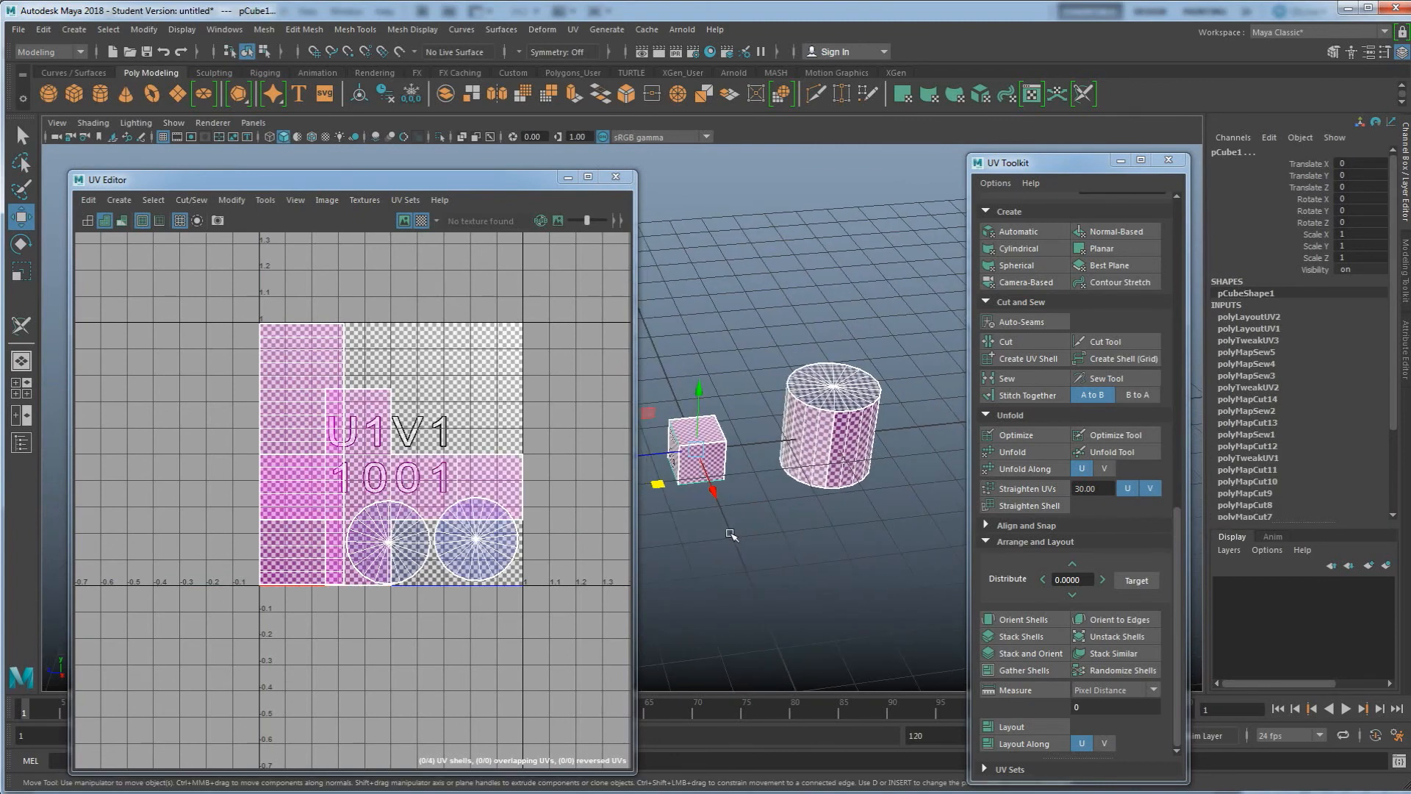
click(747, 513)
alt+drag(763, 536, 776, 516)
drag(835, 526, 696, 451)
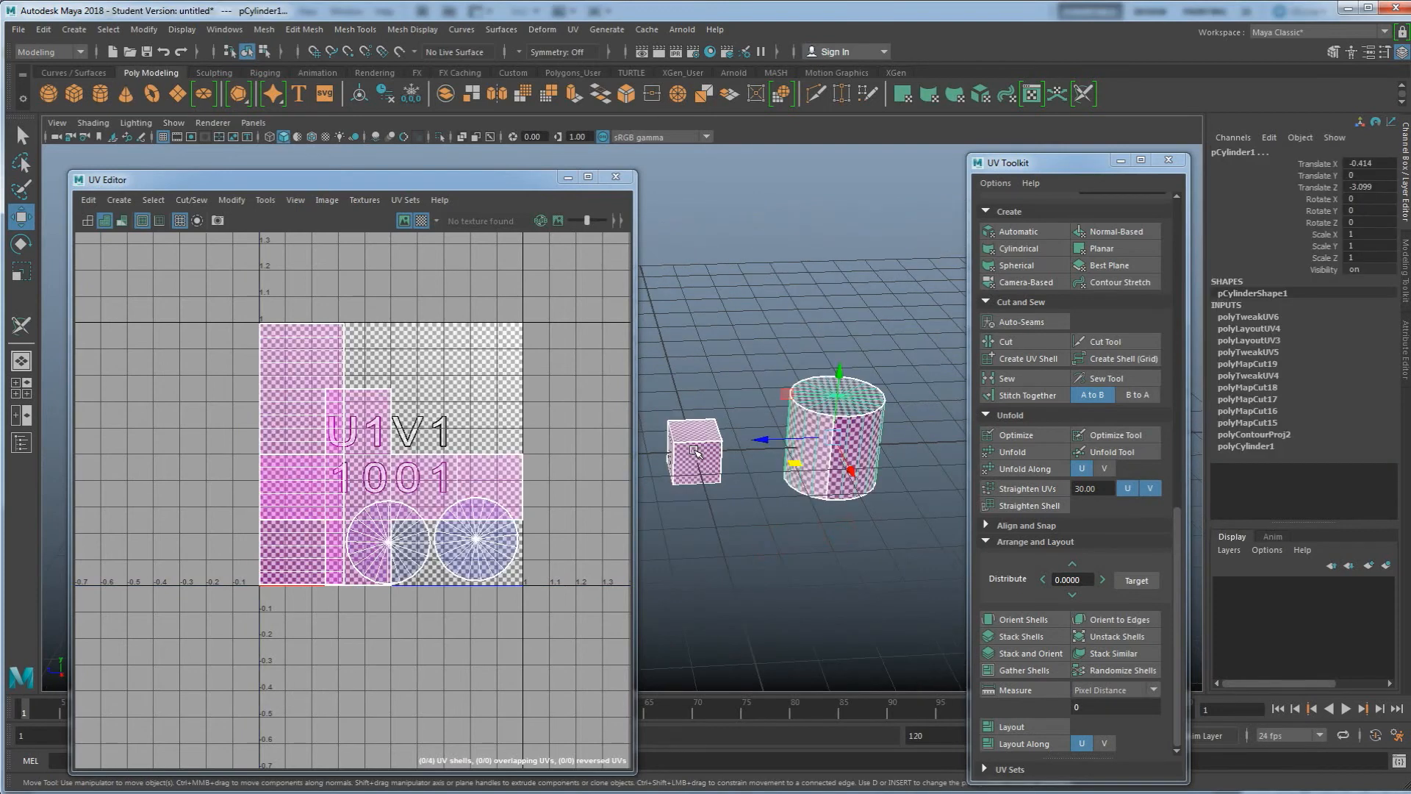
click(797, 537)
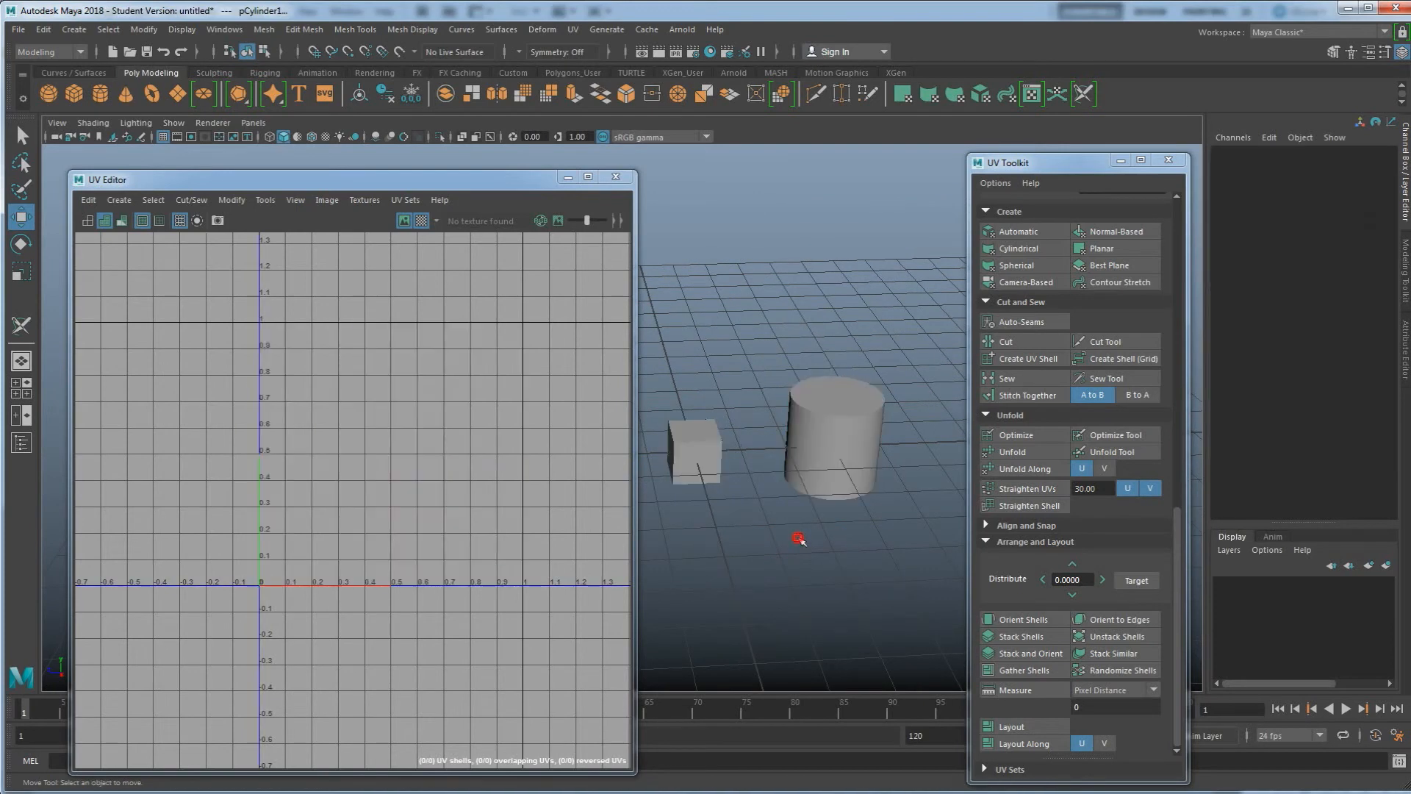
drag(855, 556, 677, 413)
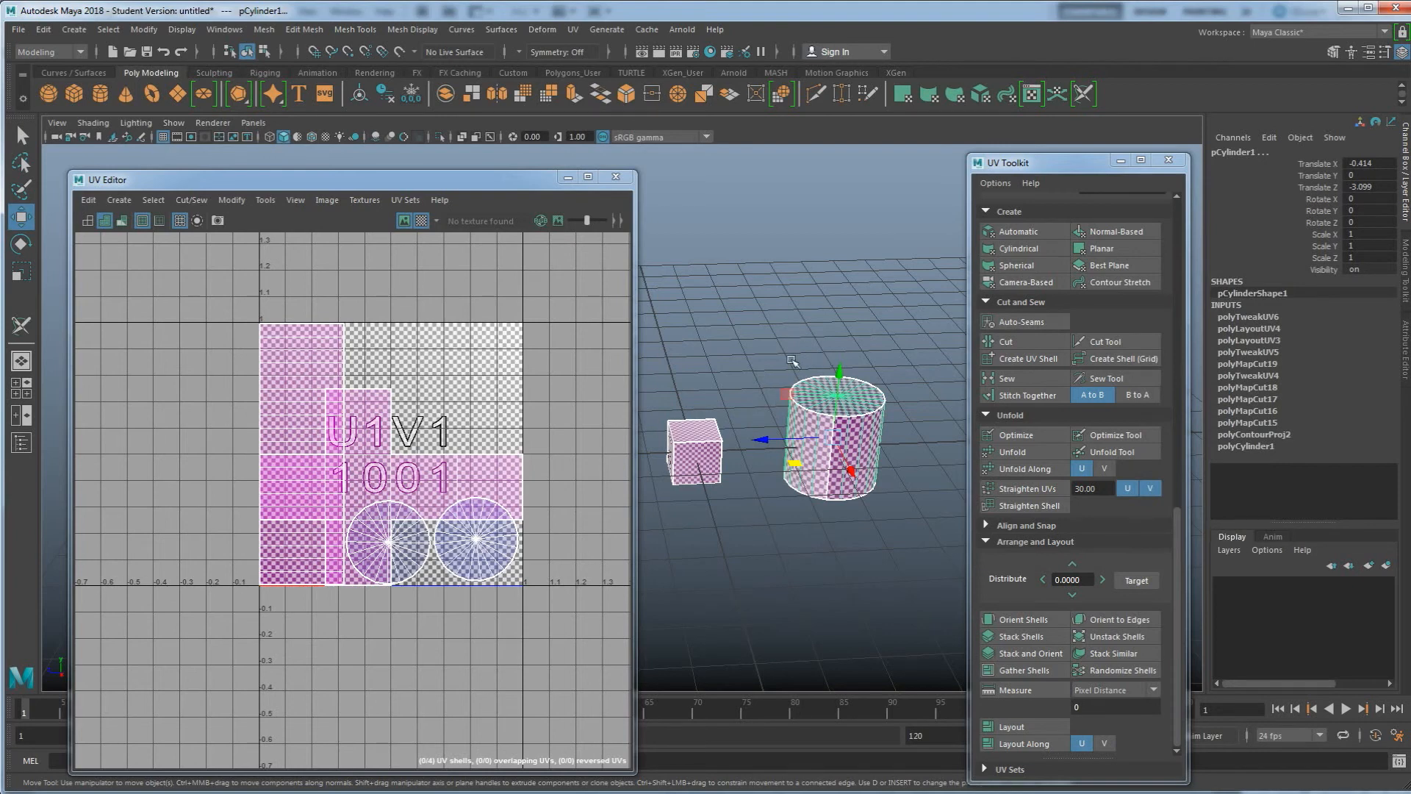
alt+drag(750, 438, 770, 429)
click(740, 343)
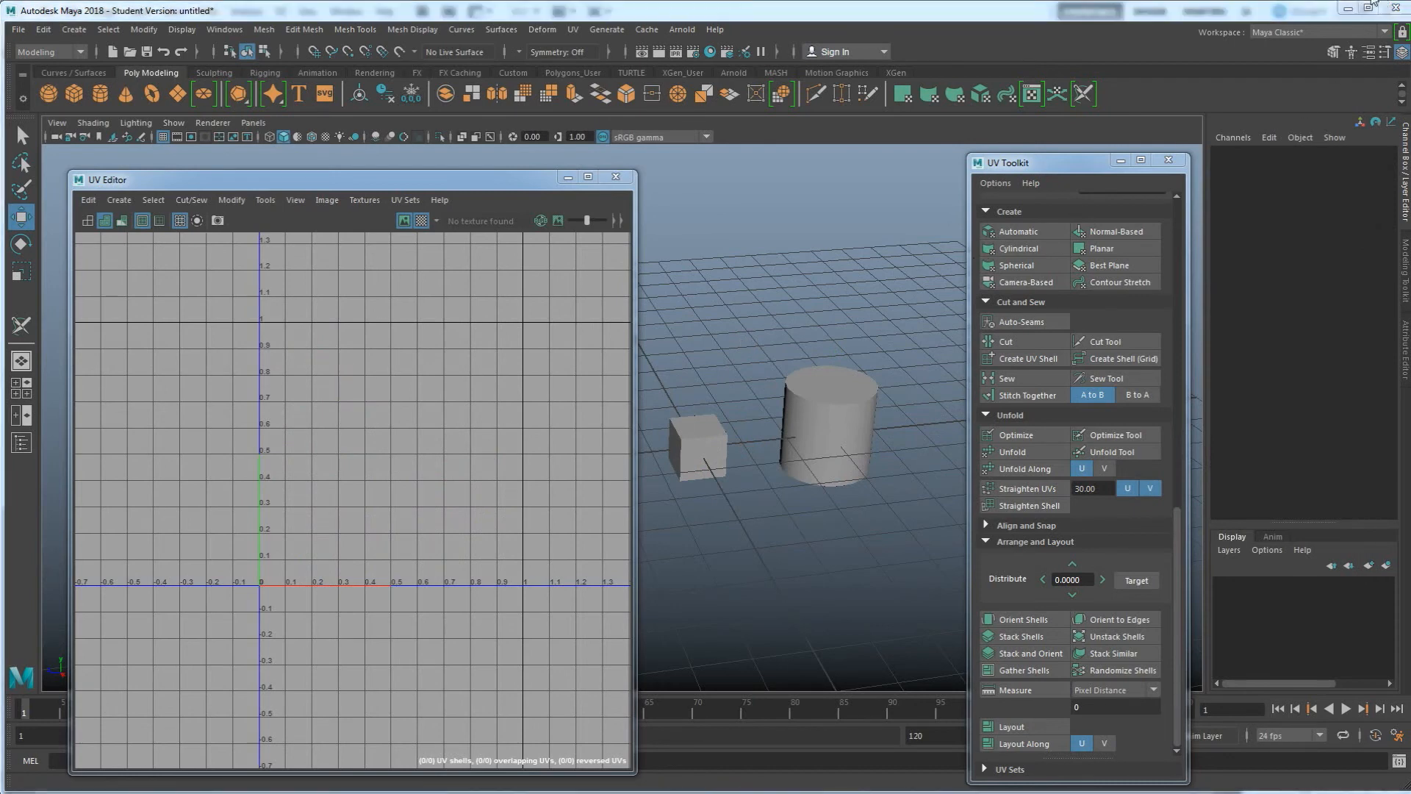
Select the new cube and scale it along Z to about 8.5 to form a long beam
alt+drag(778, 368, 776, 386)
alt+right_drag(776, 387, 779, 365)
alt+middle_drag(779, 365, 850, 348)
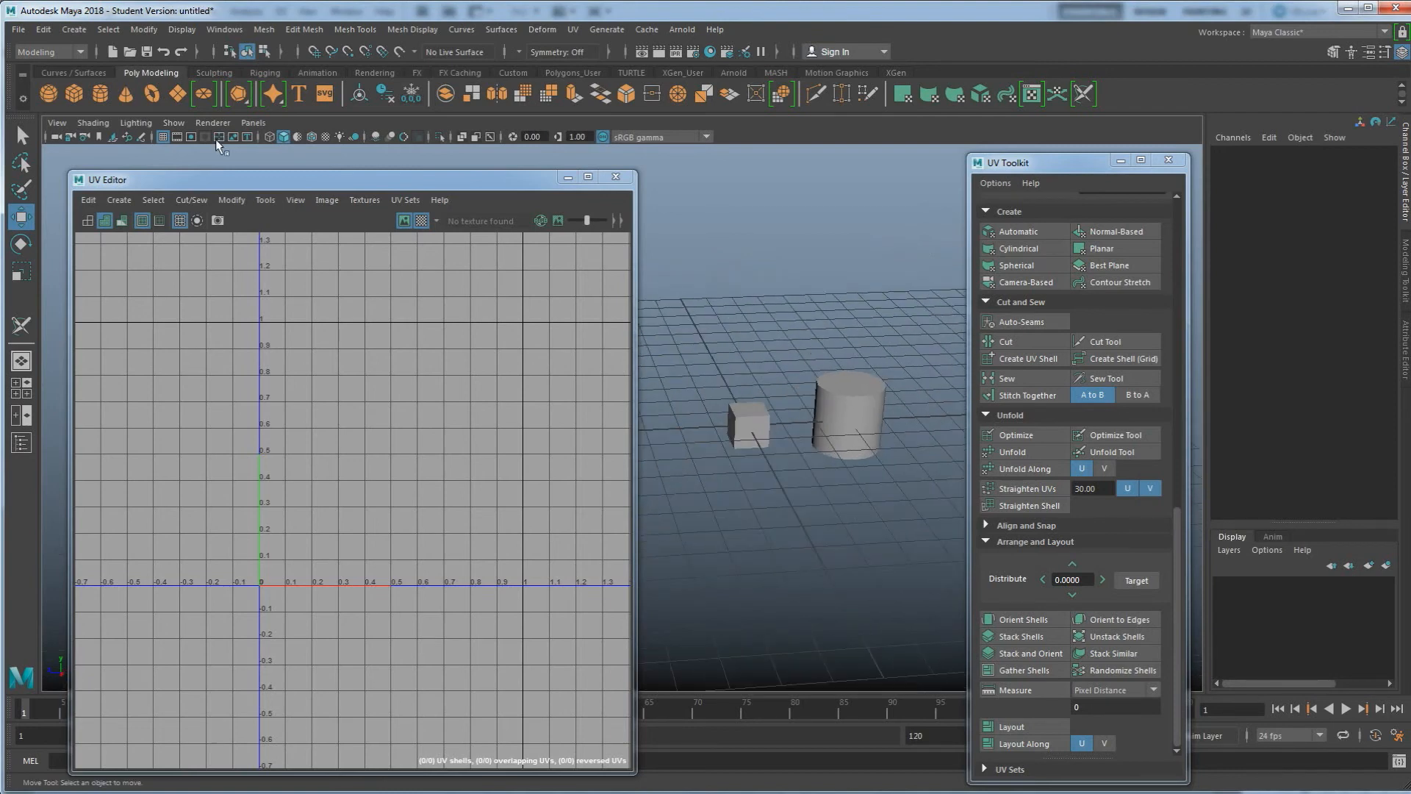
click(750, 426)
scroll(771, 397, down, 2)
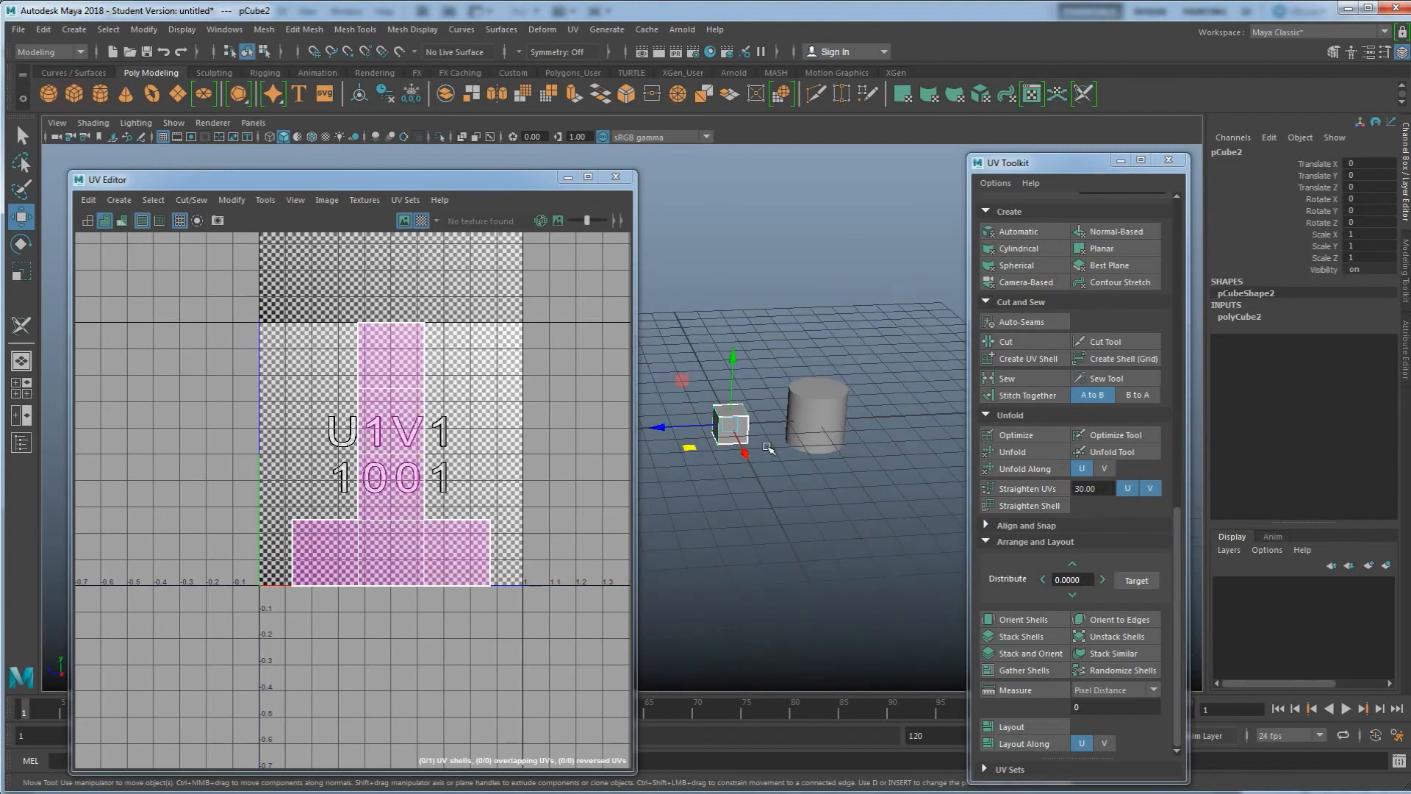
alt+drag(772, 434, 783, 458)
drag(698, 464, 191, 543)
key(r)
alt+drag(807, 557, 859, 538)
click(868, 540)
scroll(793, 479, up, 1)
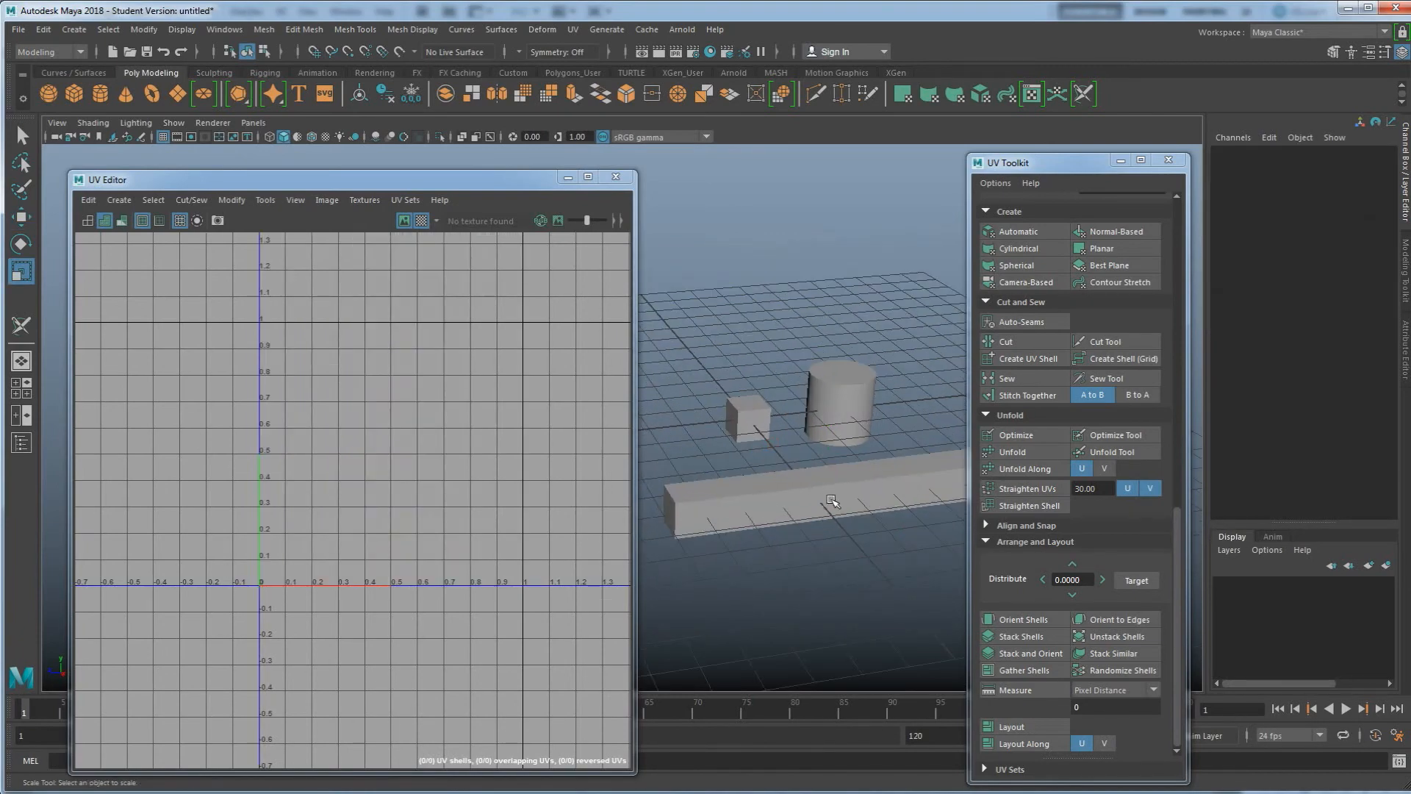
click(851, 487)
alt+middle_drag(851, 481, 820, 446)
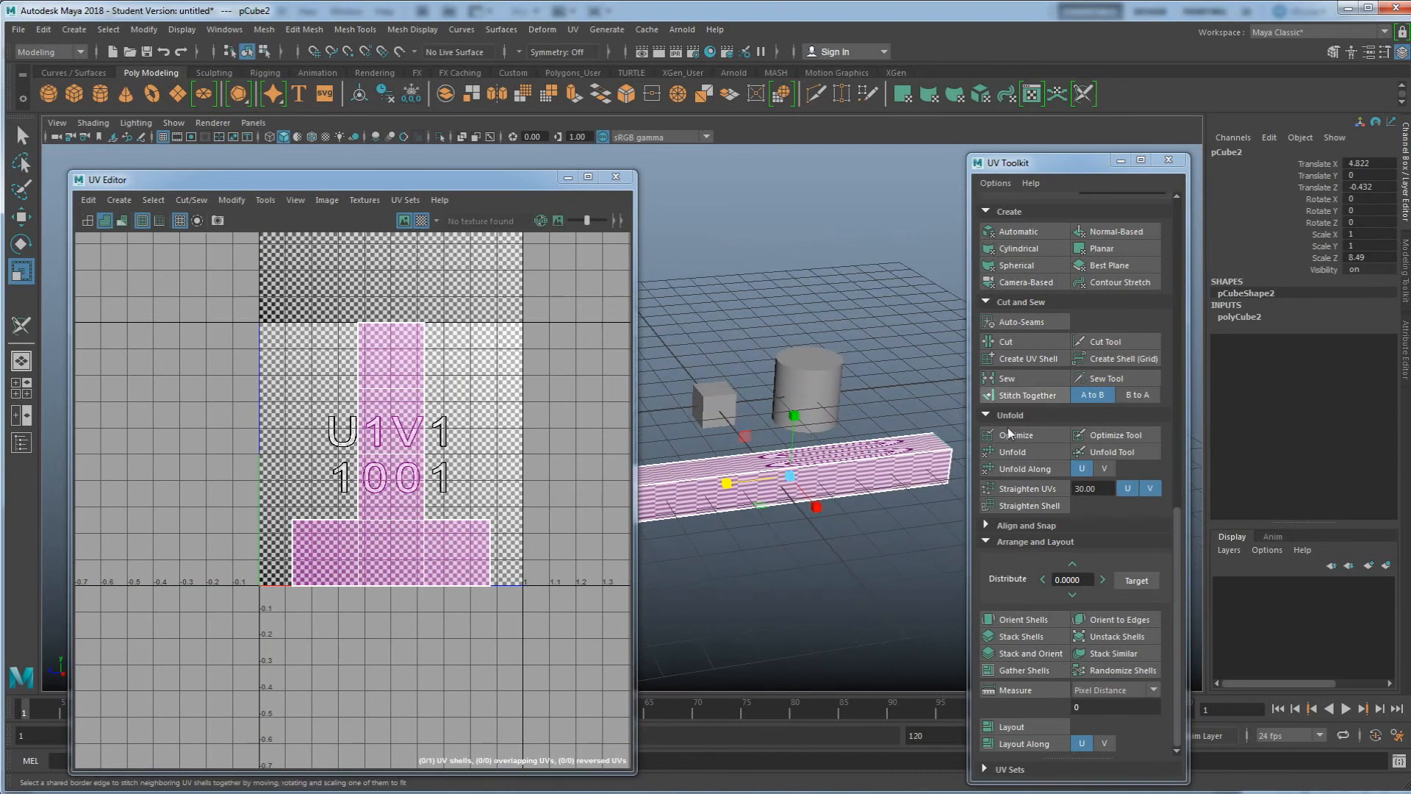
Try to unfold the beam's UVs with Unfold
click(1007, 452)
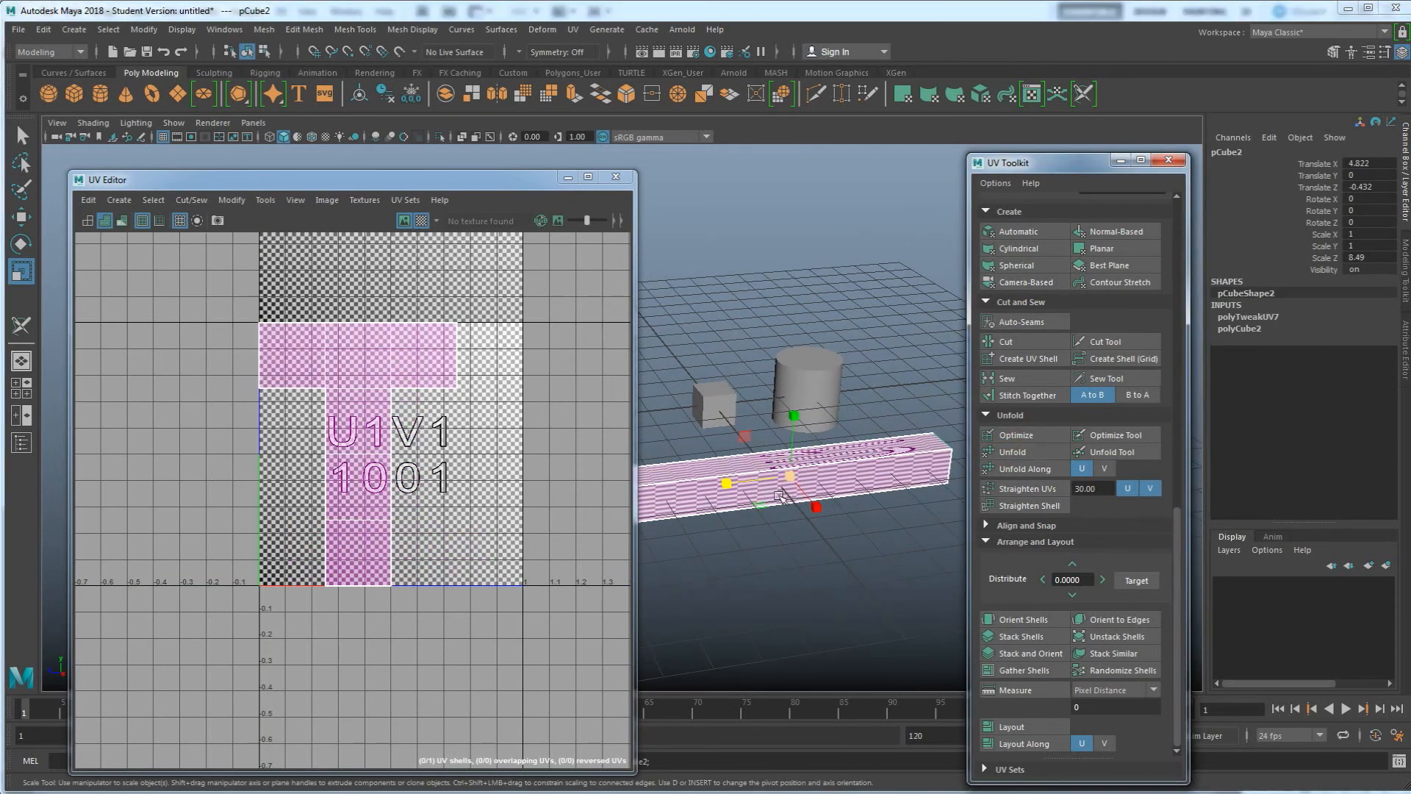
alt+middle_drag(780, 486, 818, 484)
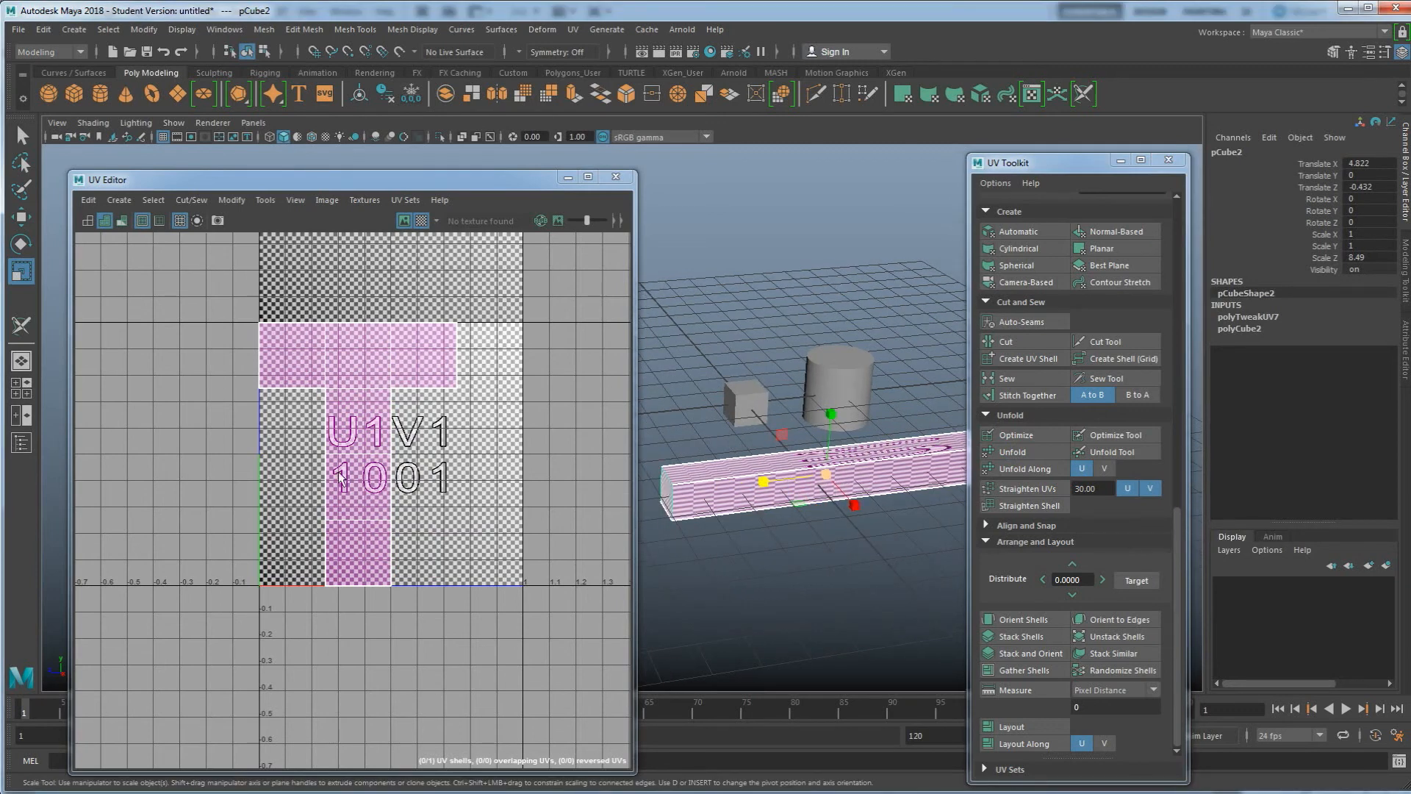
alt+drag(919, 542, 932, 534)
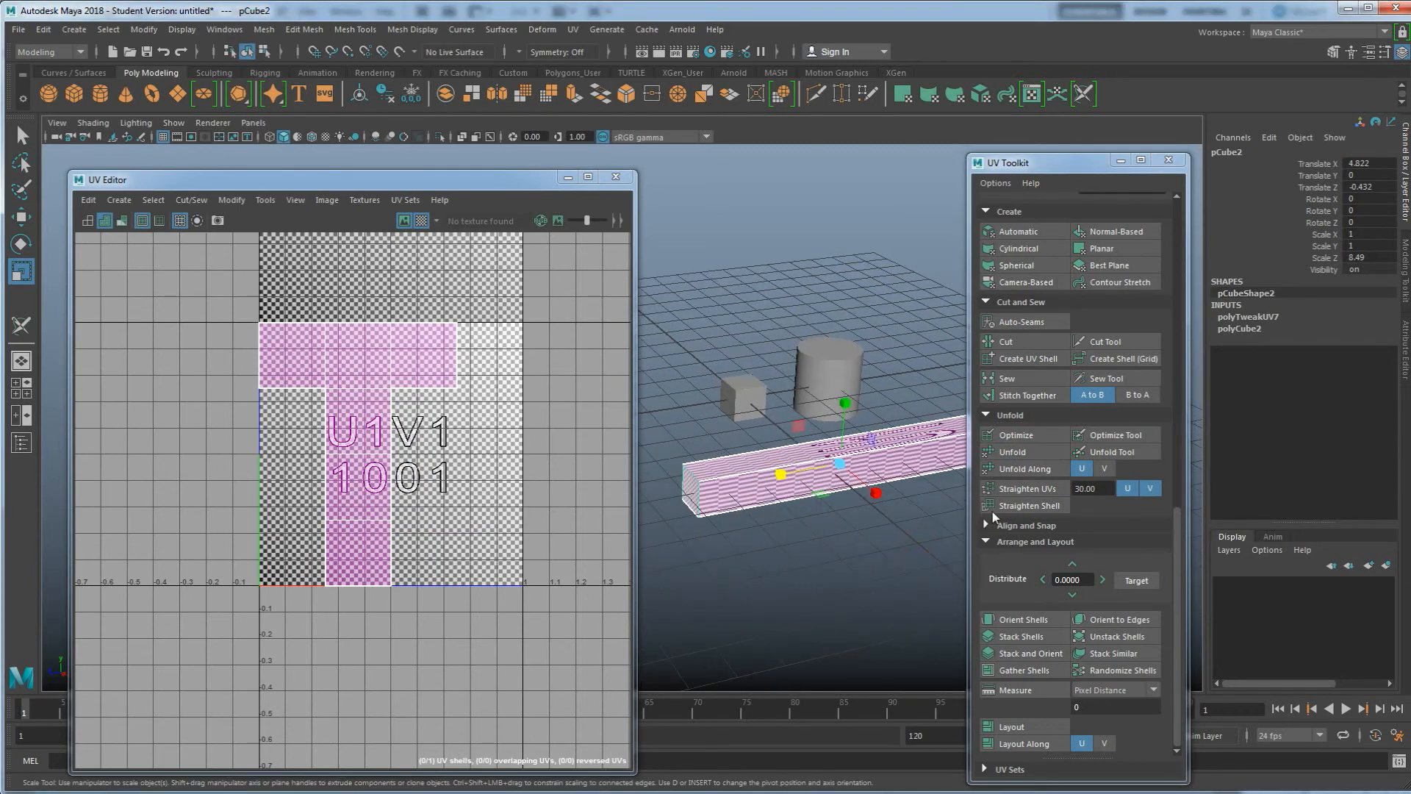
click(1012, 453)
alt+middle_drag(815, 479, 779, 488)
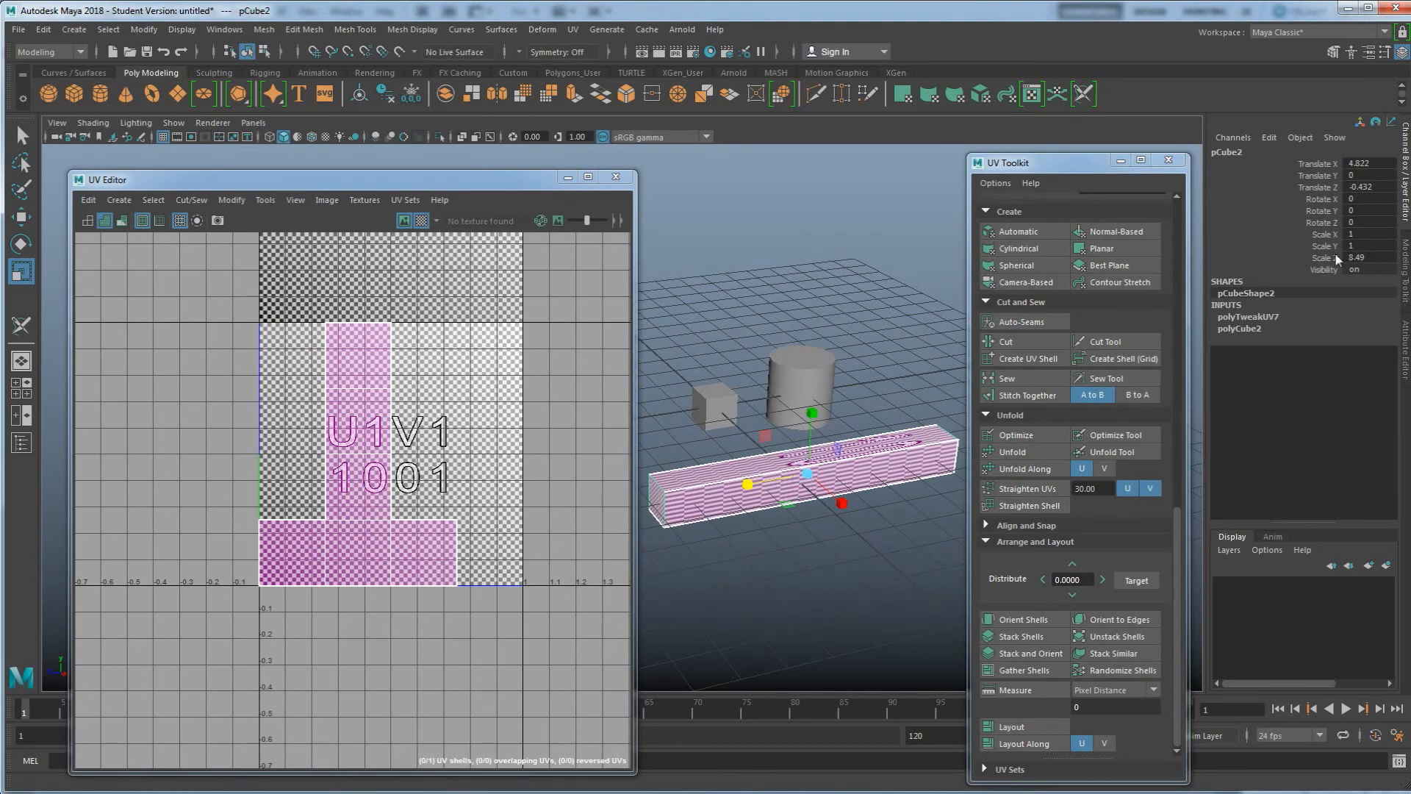
drag(748, 485, 683, 491)
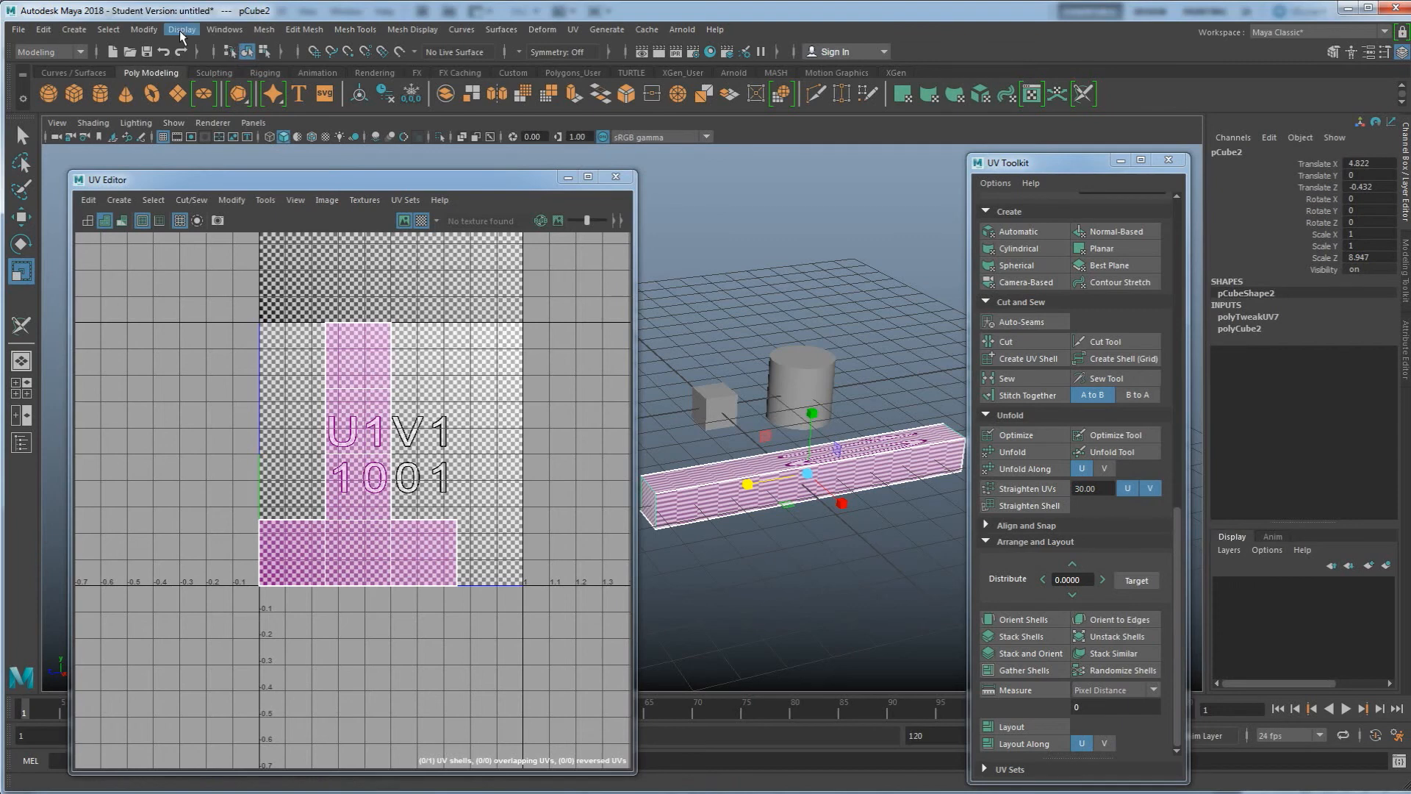
Freeze the beam's transformations and delete its construction history
click(140, 30)
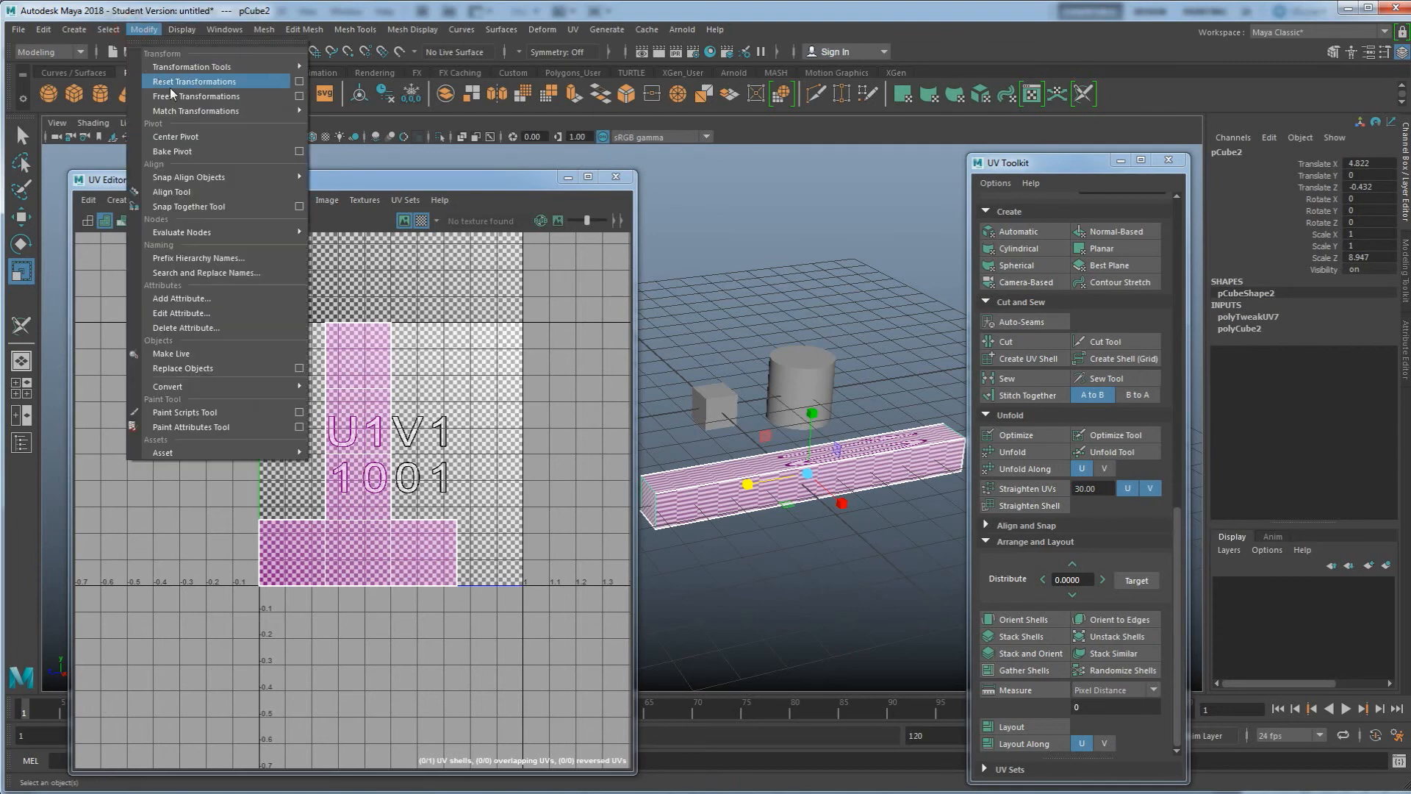
click(195, 96)
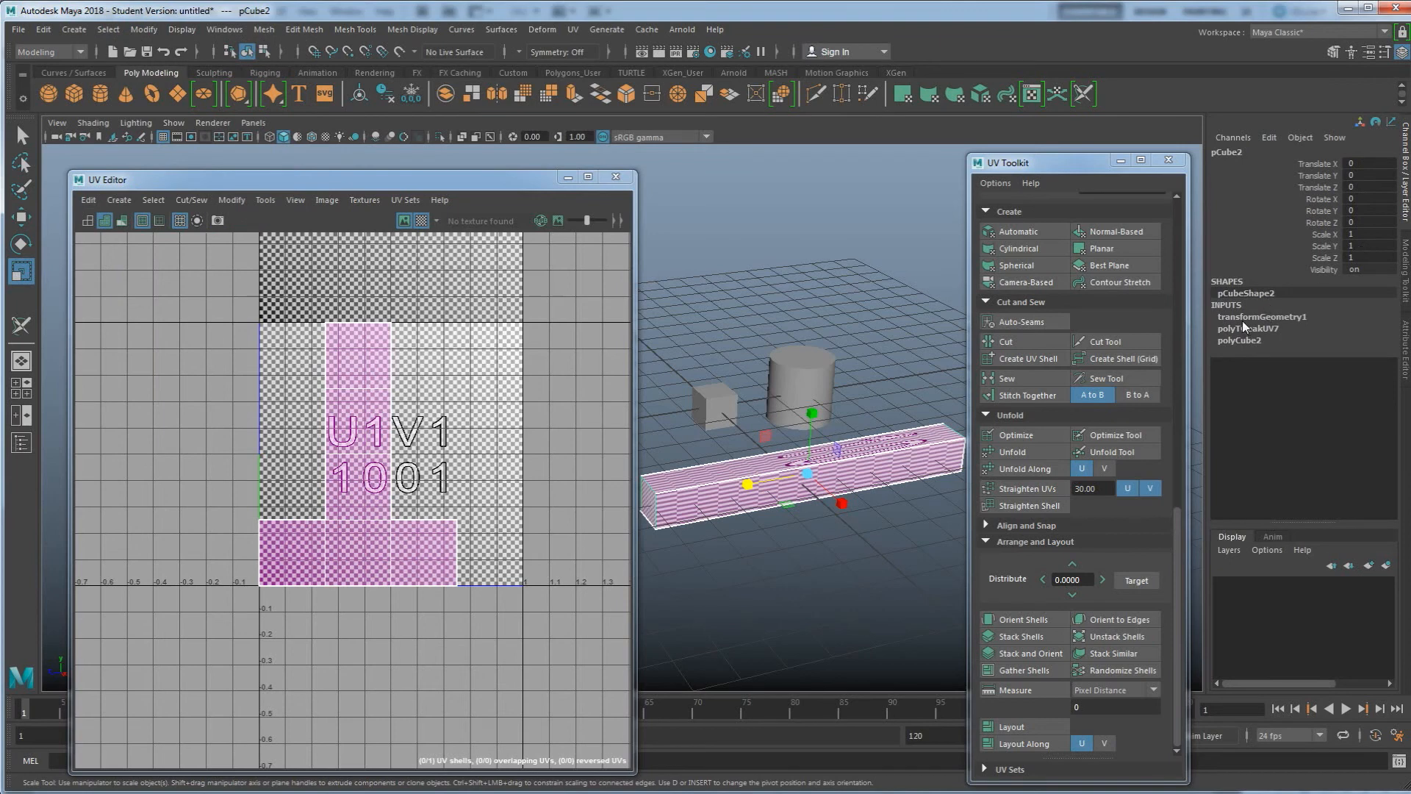
click(43, 29)
mouse_move(148, 208)
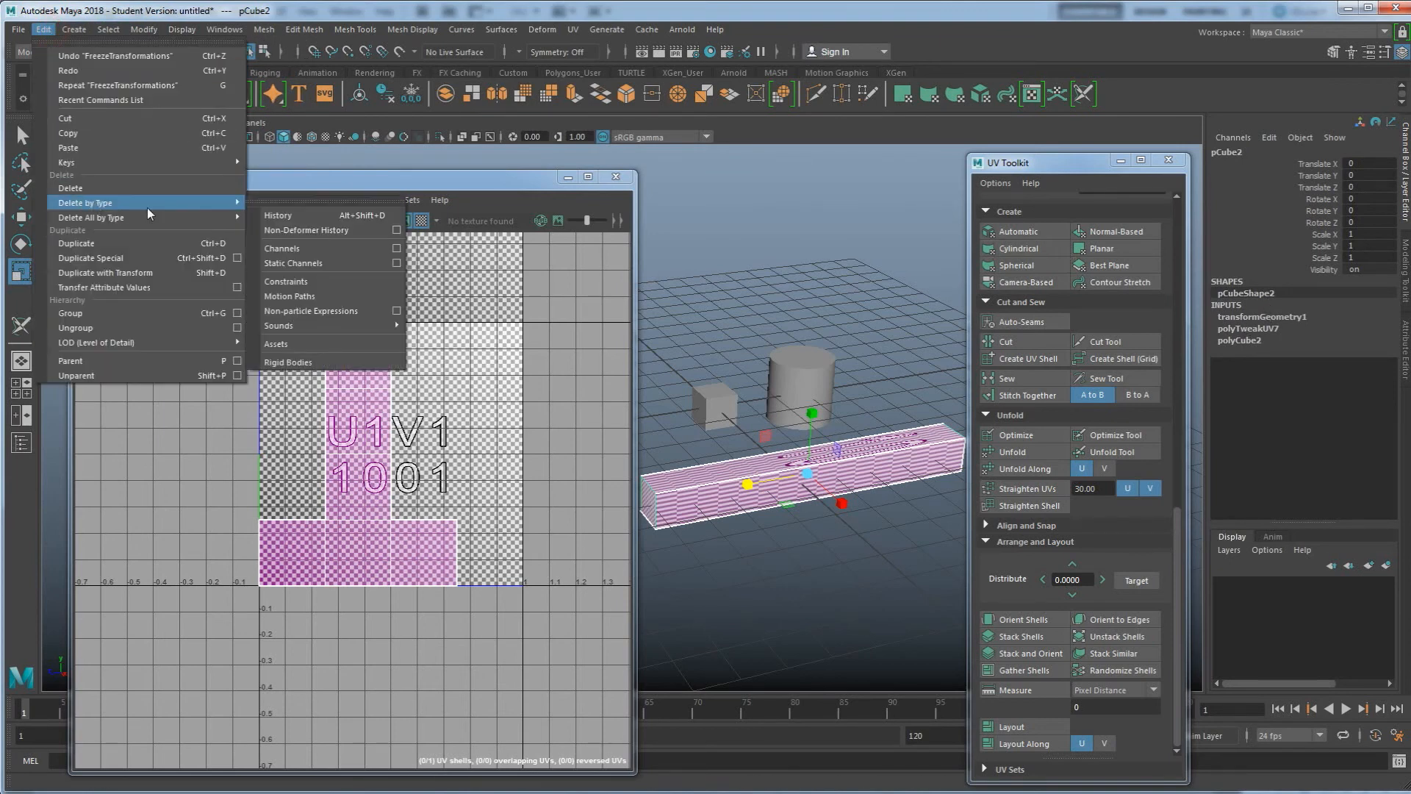
click(272, 216)
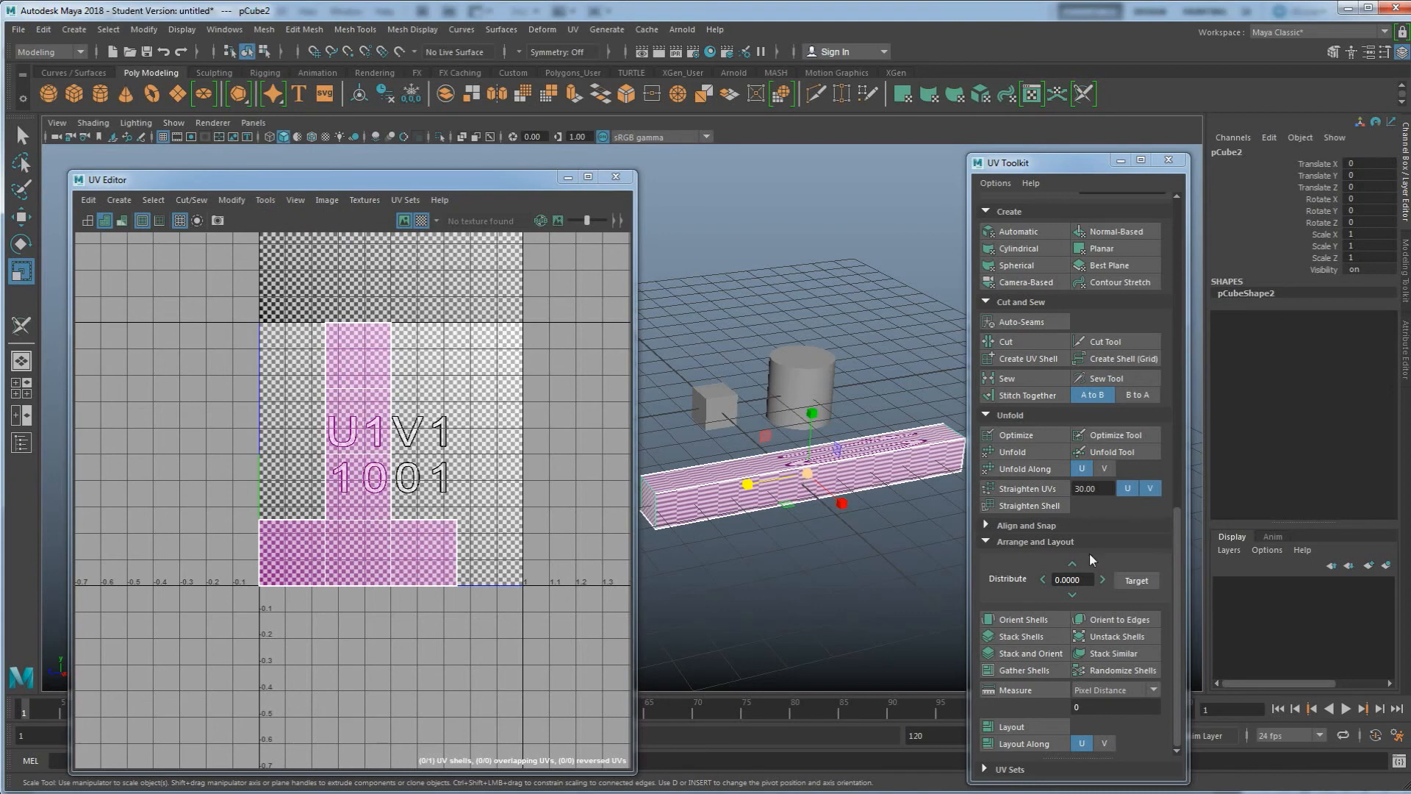
Unfold the beam's UV shell and orient the shell with Orient Shells
click(1021, 453)
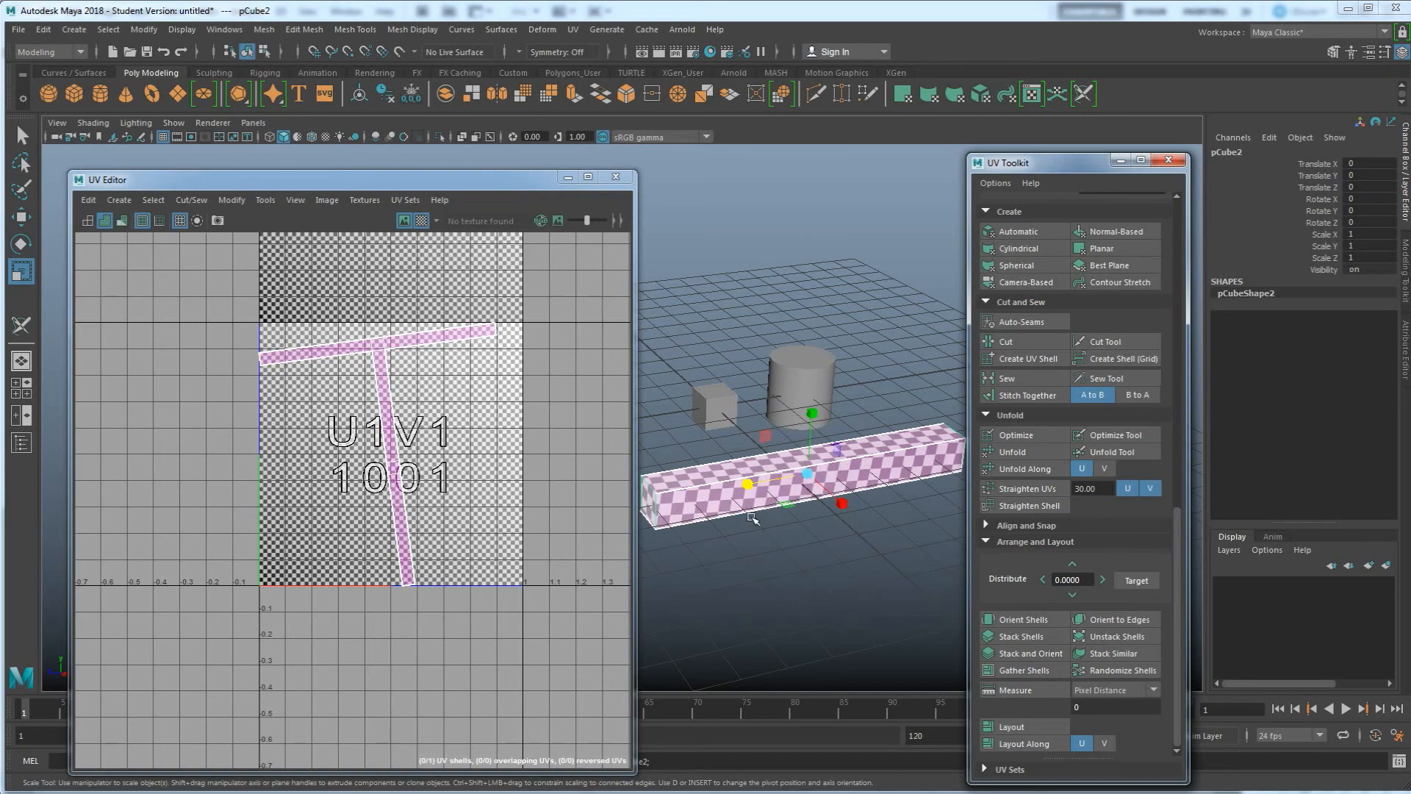
alt+drag(764, 519, 759, 553)
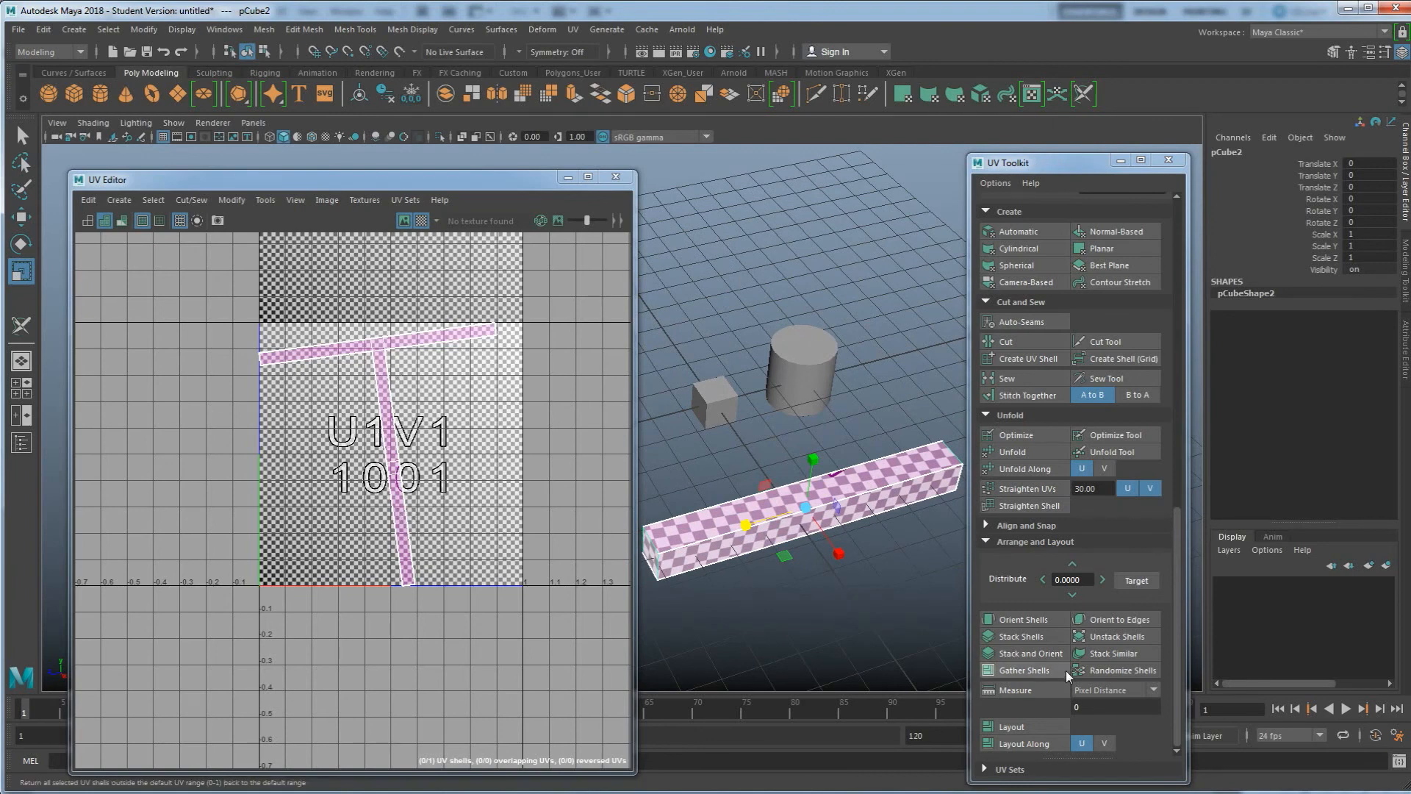
click(1023, 620)
scroll(328, 466, up, 1)
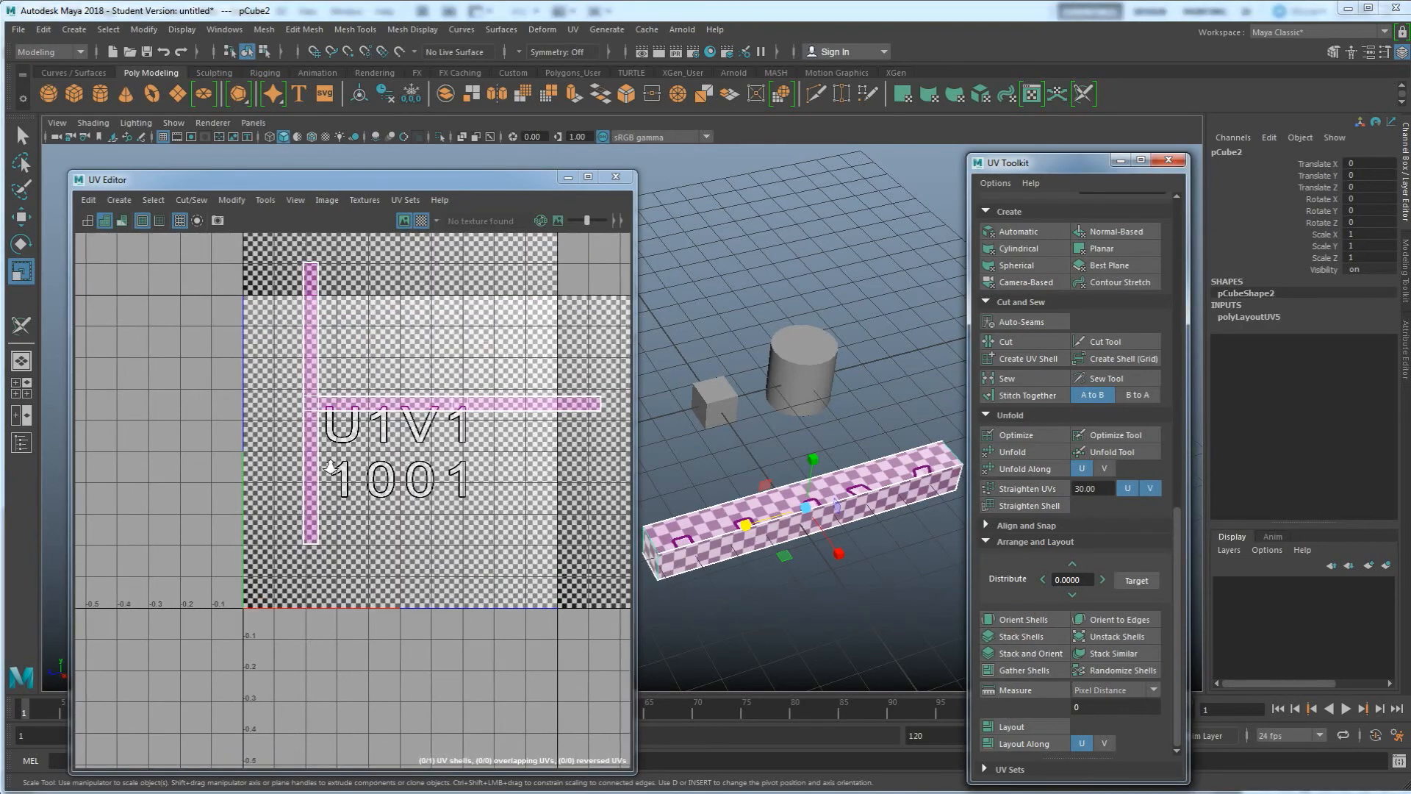
Switch to edge selection and cut the beam's UV shell along an edge at the T junction
scroll(328, 466, up, 1)
scroll(331, 425, up, 1)
right_click(325, 369)
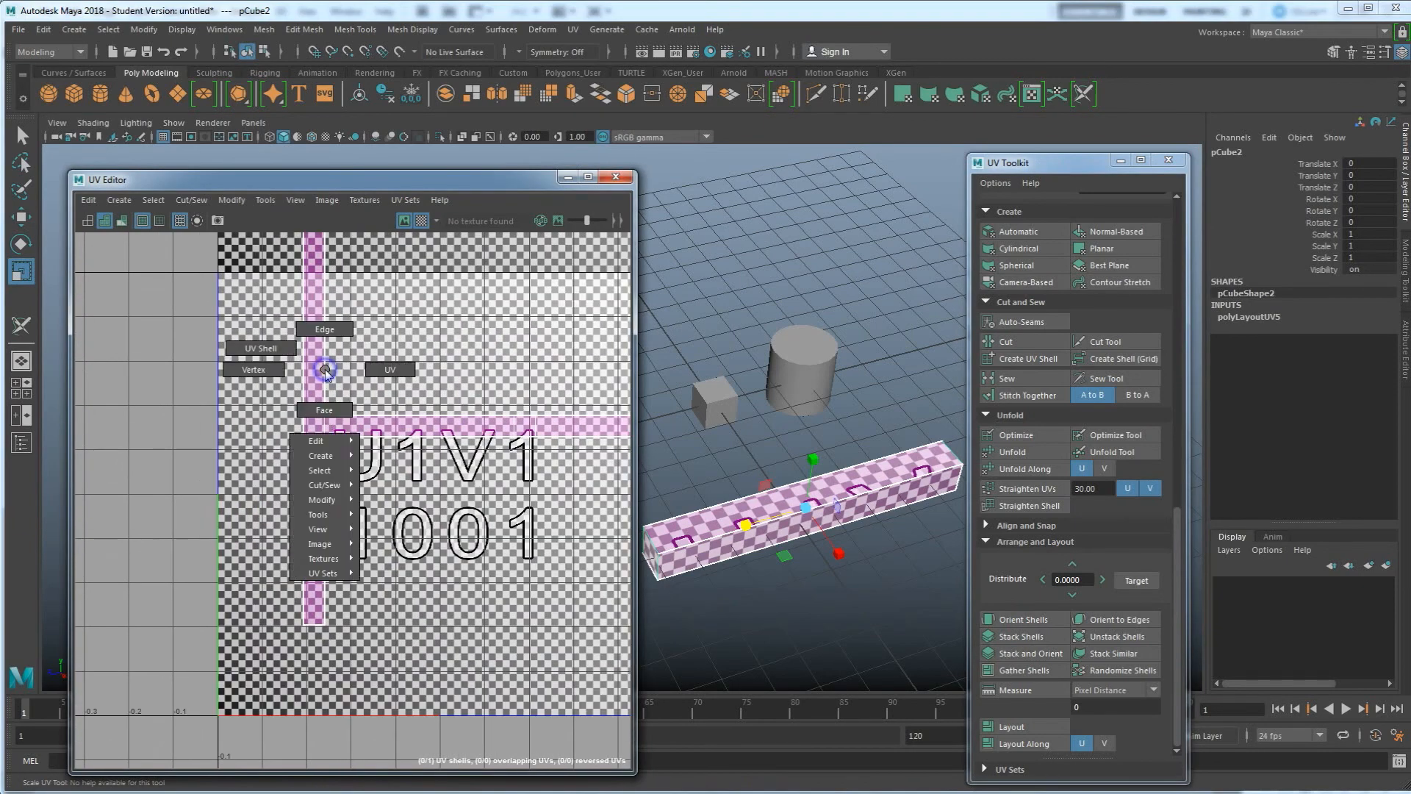
click(324, 328)
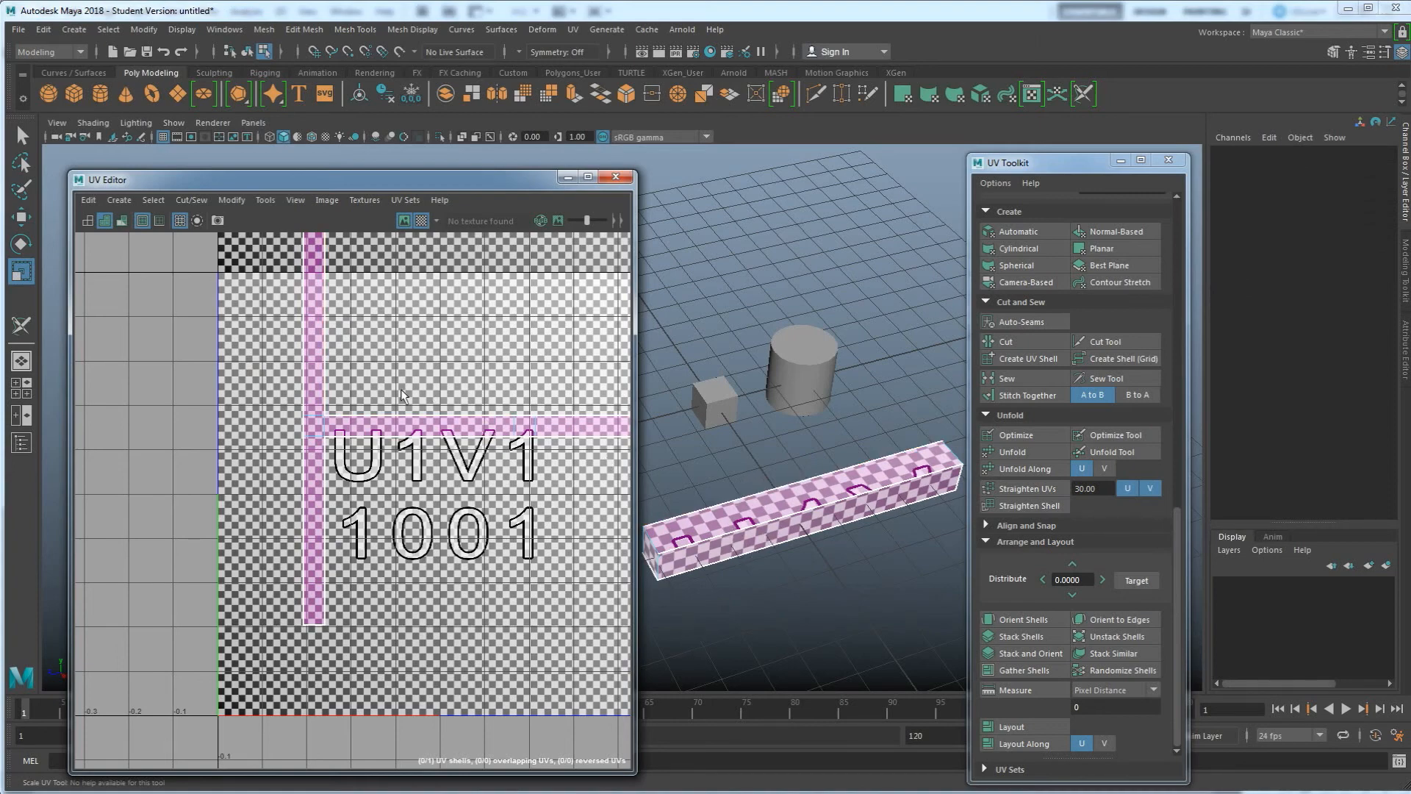
click(313, 417)
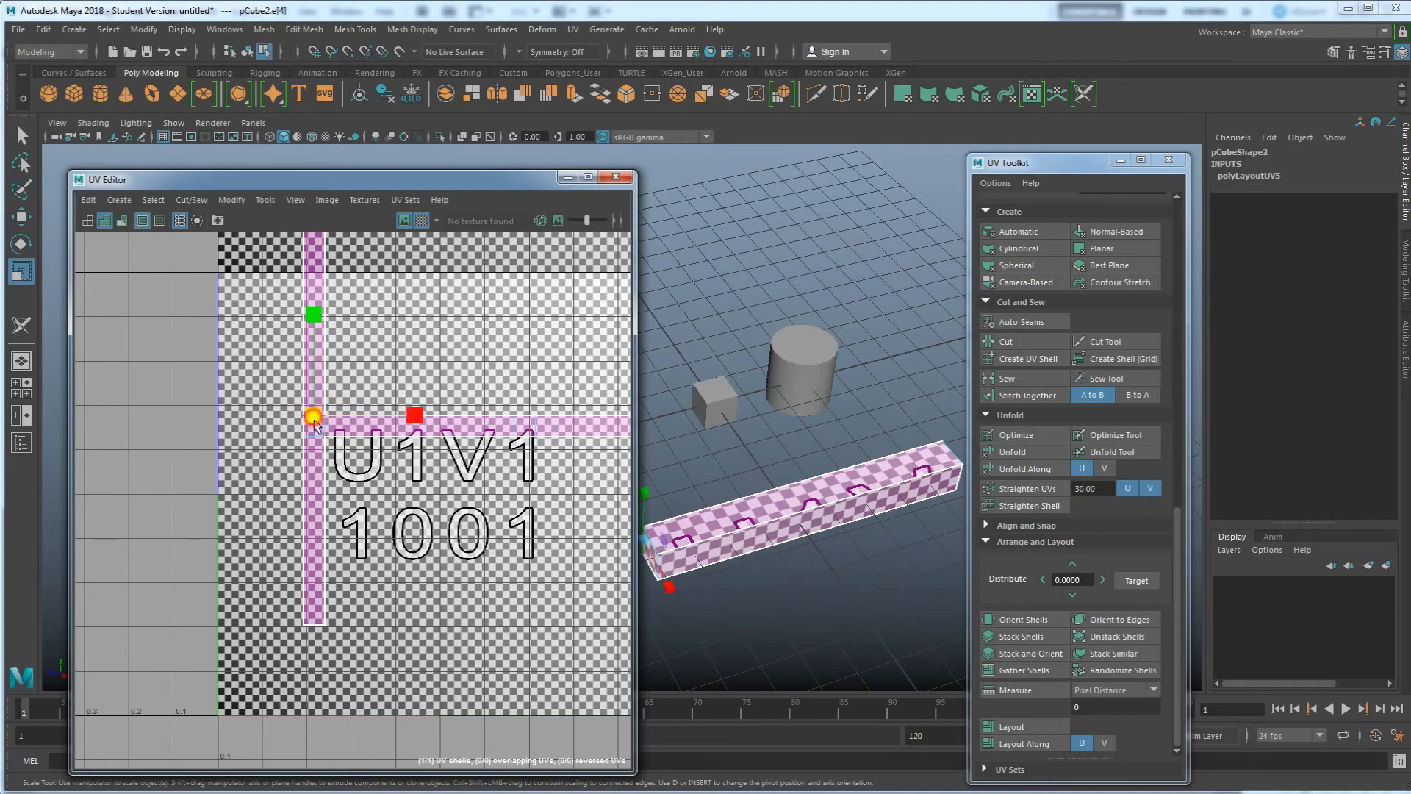
scroll(315, 434, up, 1)
scroll(315, 434, up, 1)
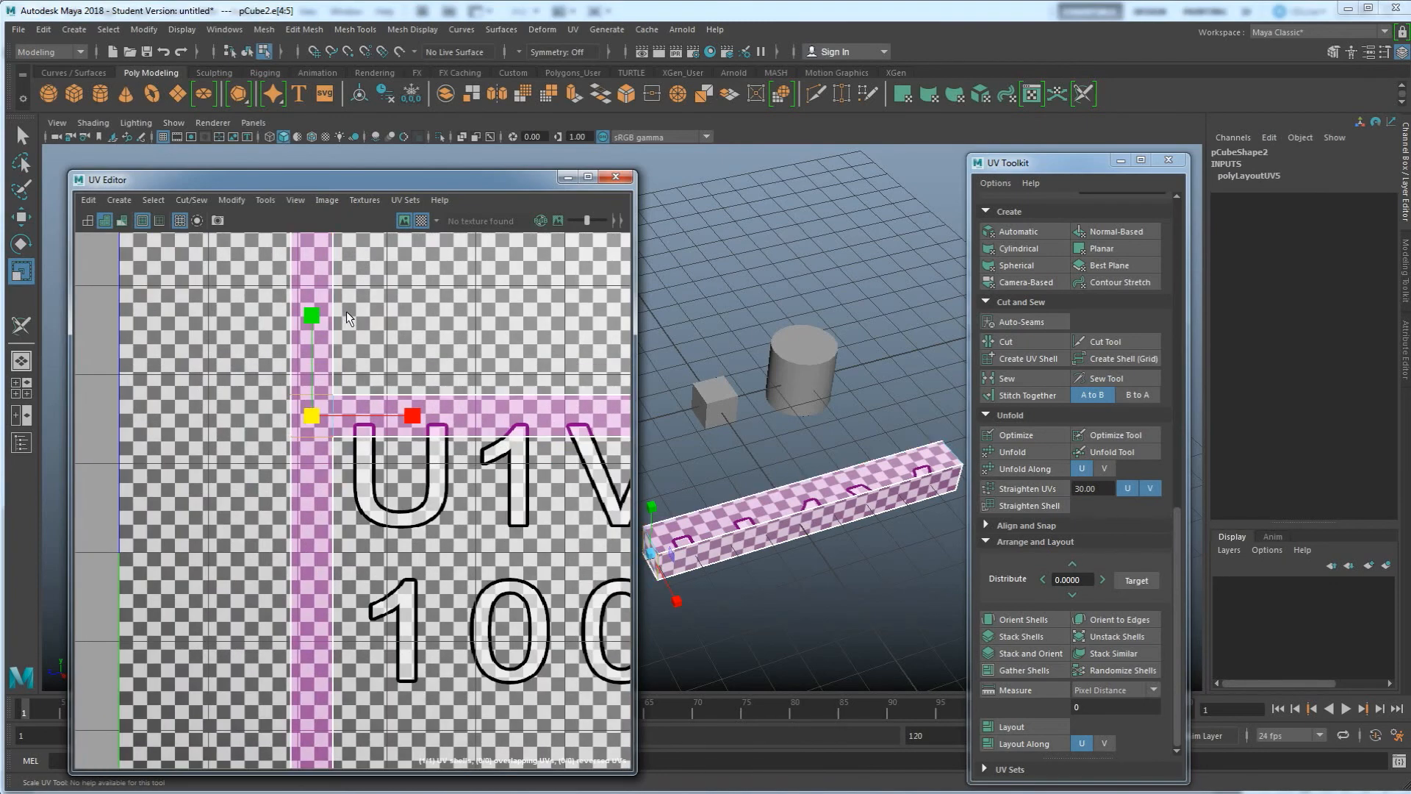
click(1008, 345)
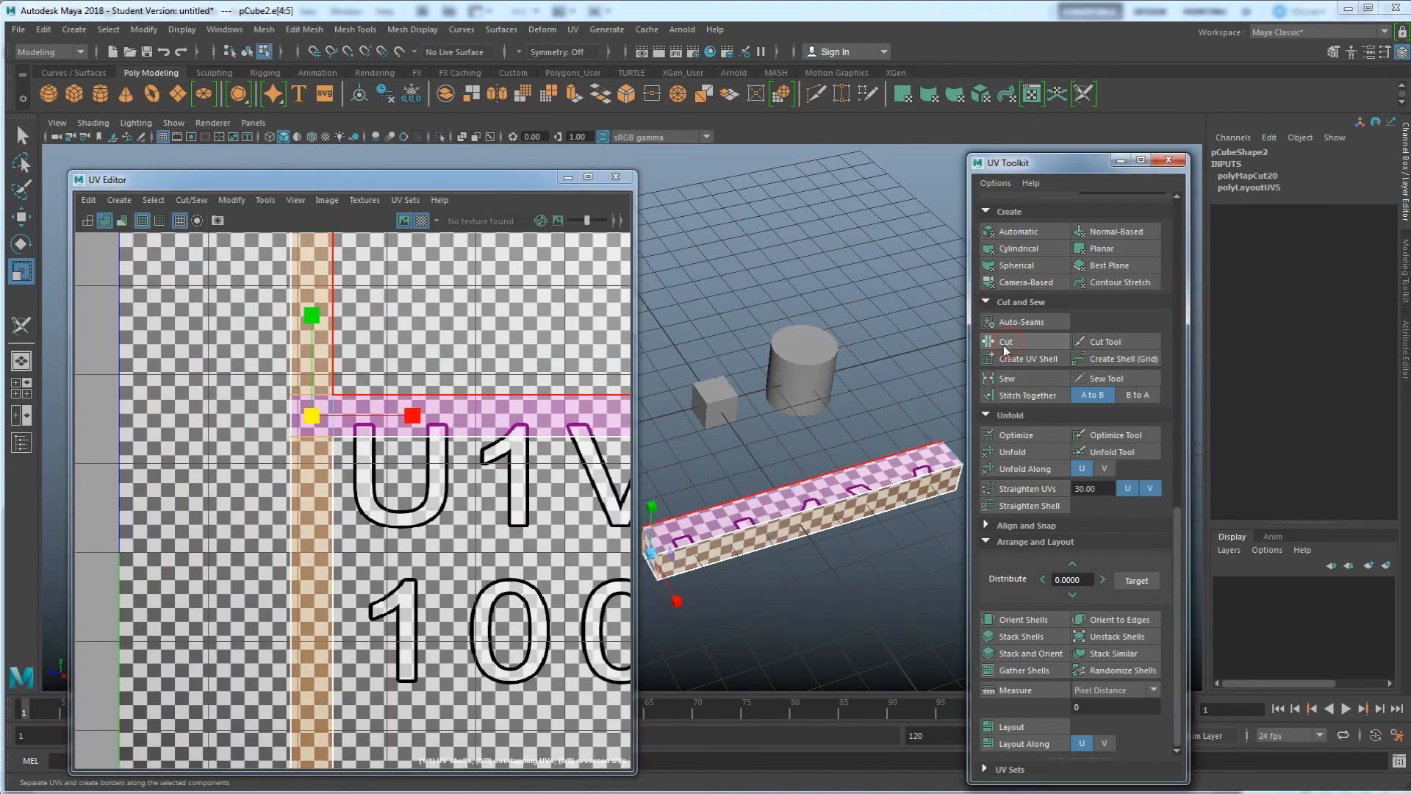
Select a border edge of a side piece and stitch it onto the long strip with Stitch Together
click(332, 281)
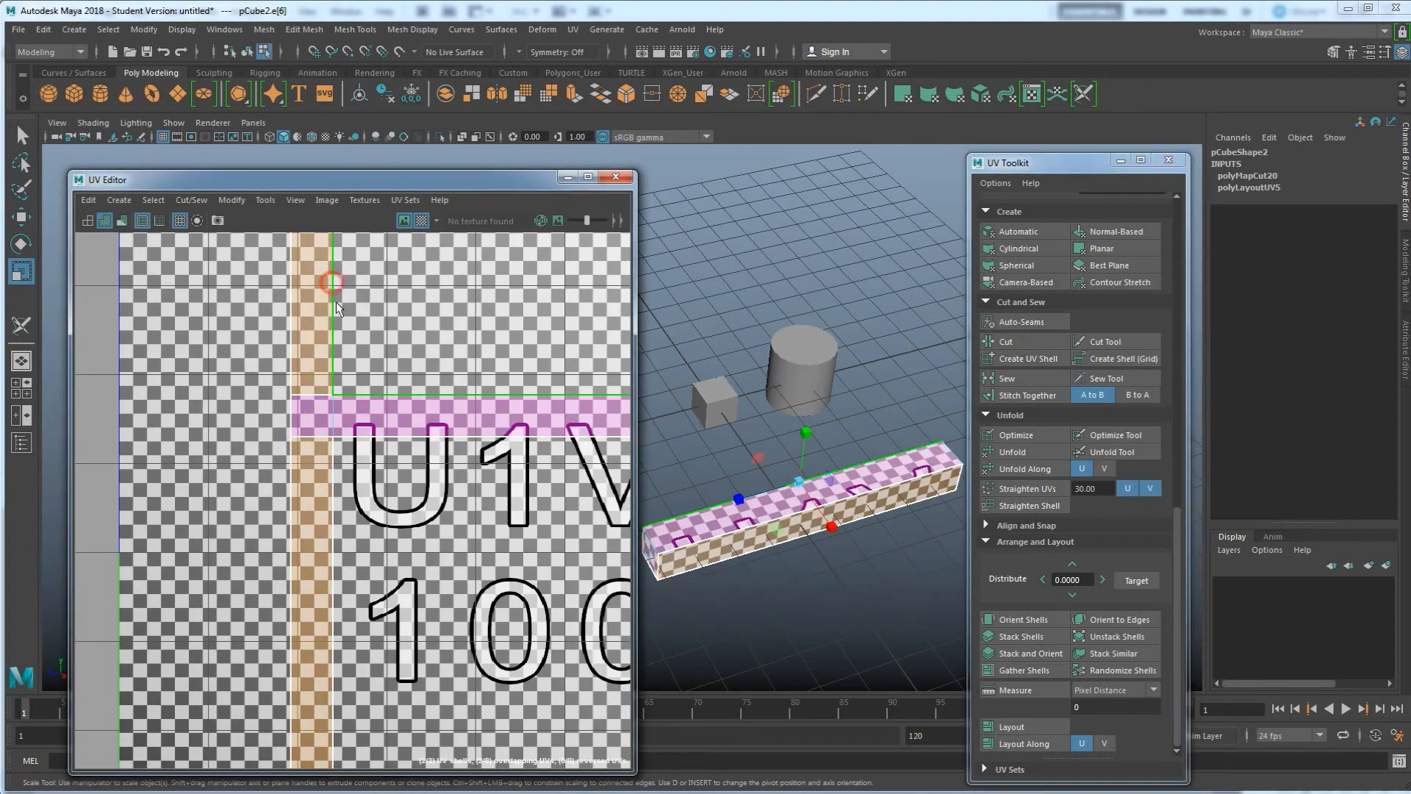
shift+click(333, 480)
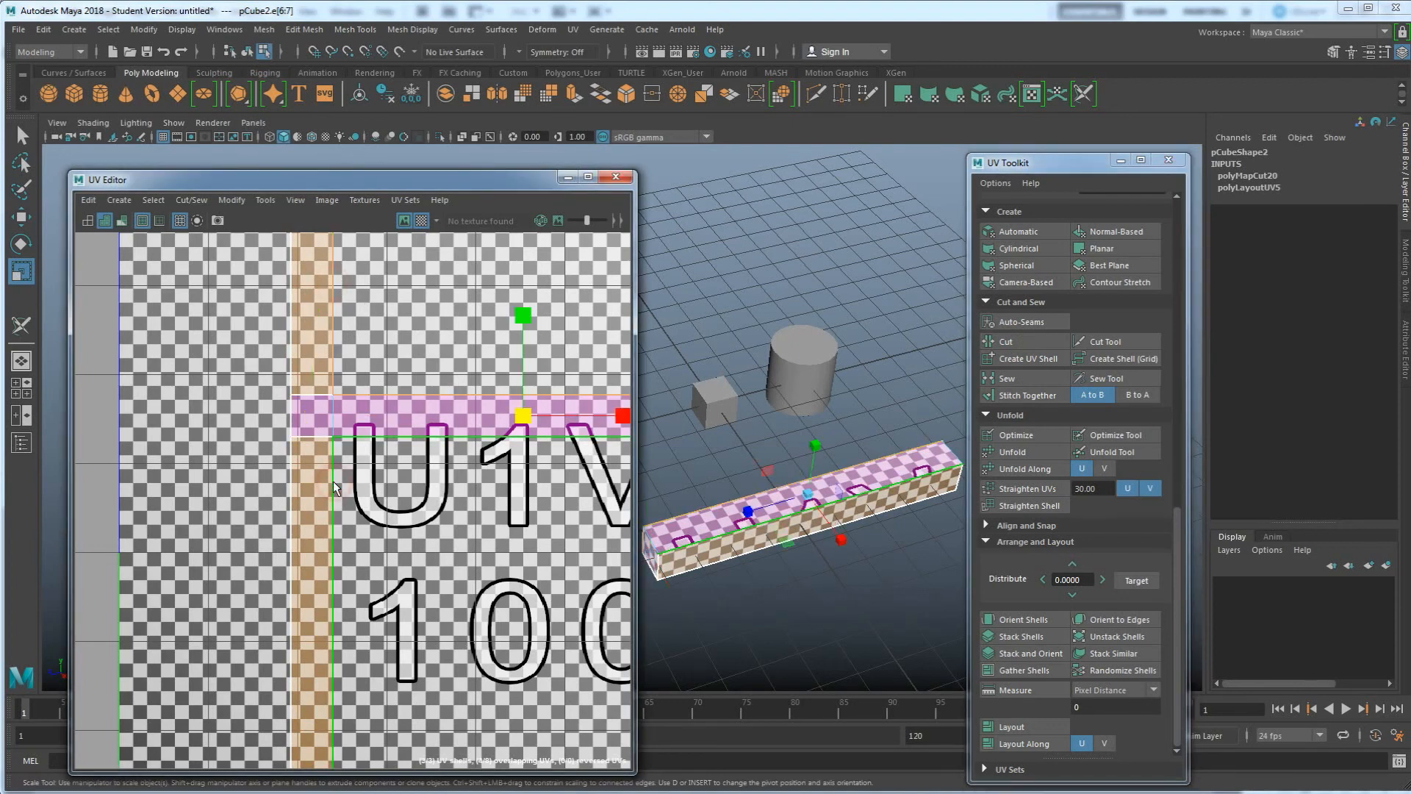
click(1021, 396)
scroll(424, 447, down, 4)
alt+middle_drag(471, 456, 419, 477)
scroll(422, 482, up, 3)
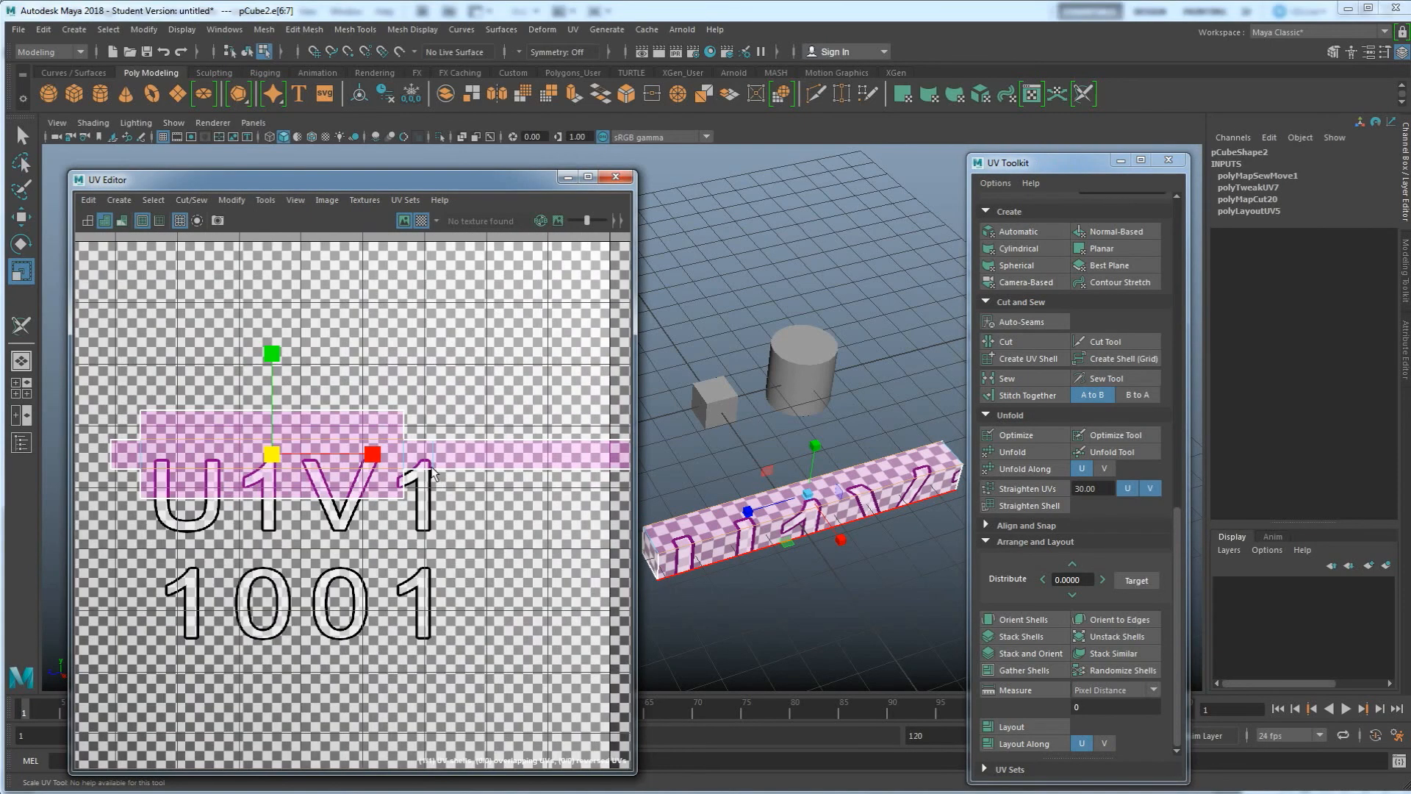
Cut another border edge and stitch the next side strip onto the main beam shell, nudging it into place
click(402, 455)
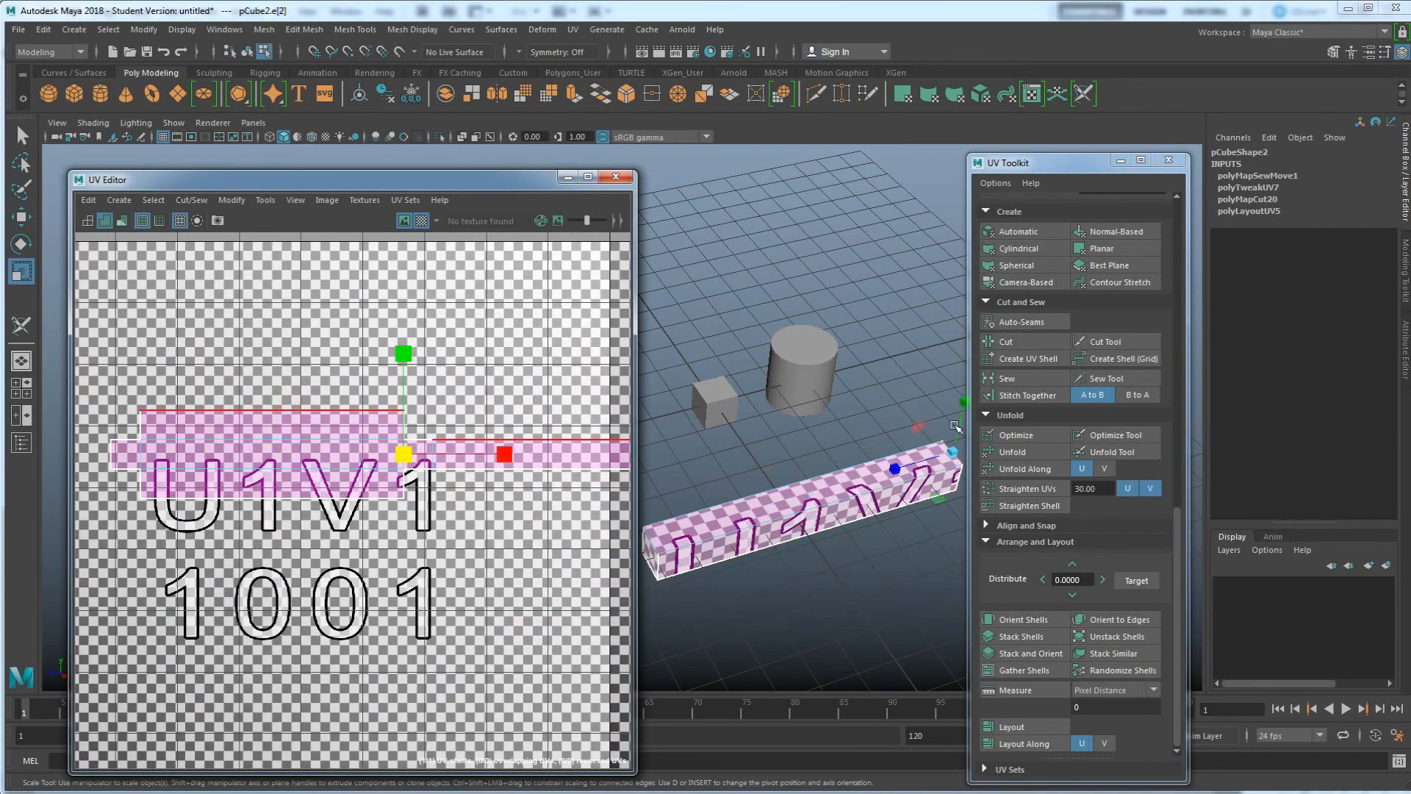
click(1017, 344)
click(576, 437)
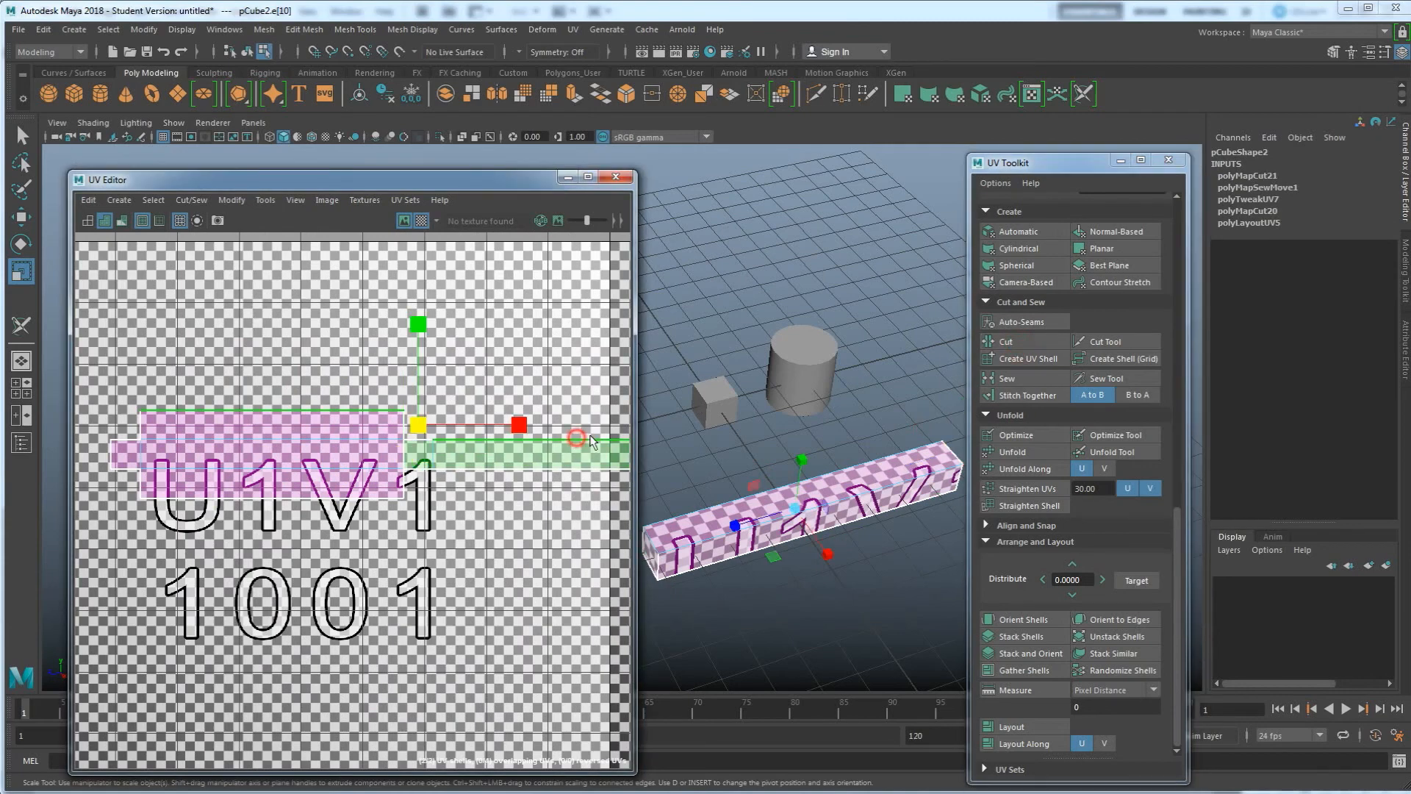
click(1020, 395)
alt+middle_drag(399, 458, 494, 471)
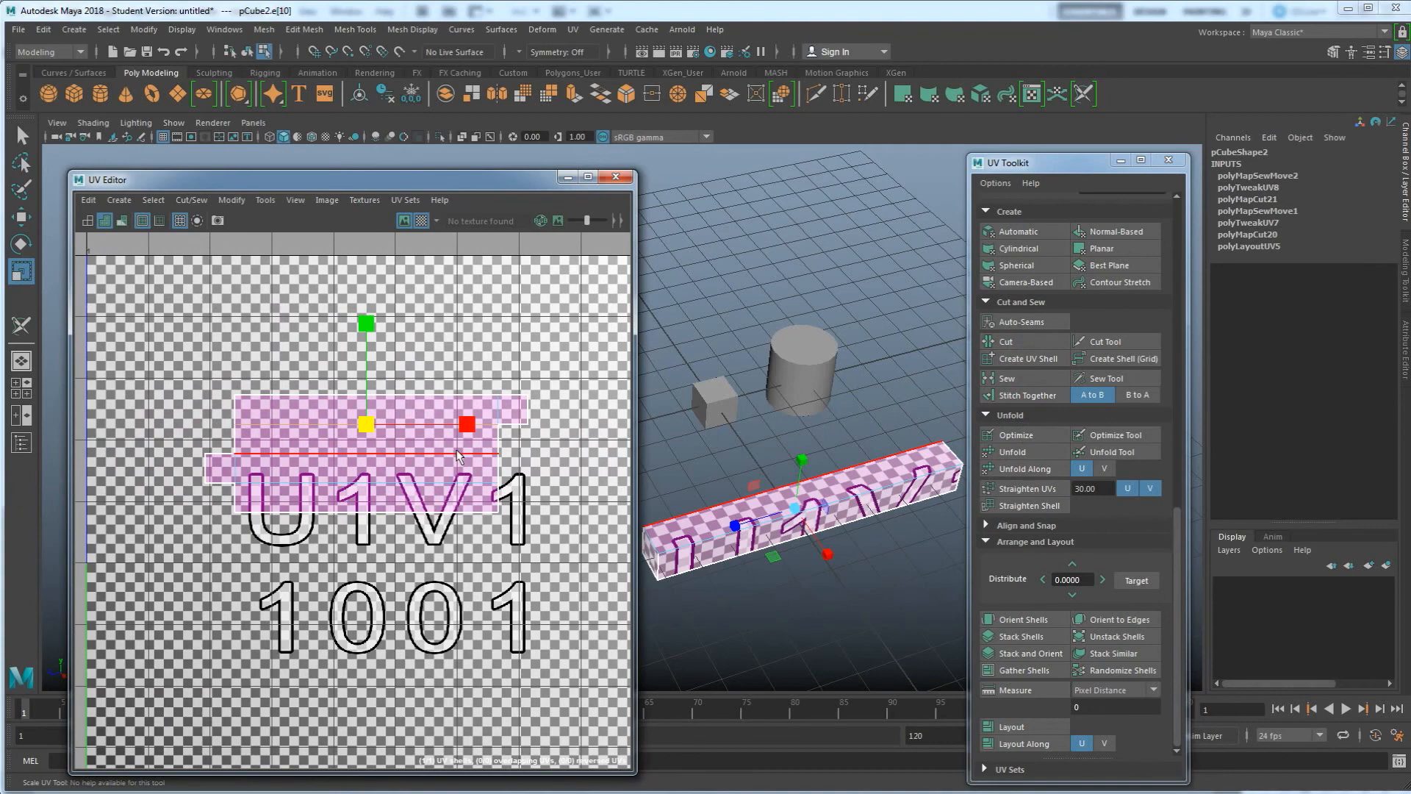
Cut the last border edge and stitch the remaining side piece onto the main beam shell with Stitch Together
click(497, 409)
click(1016, 343)
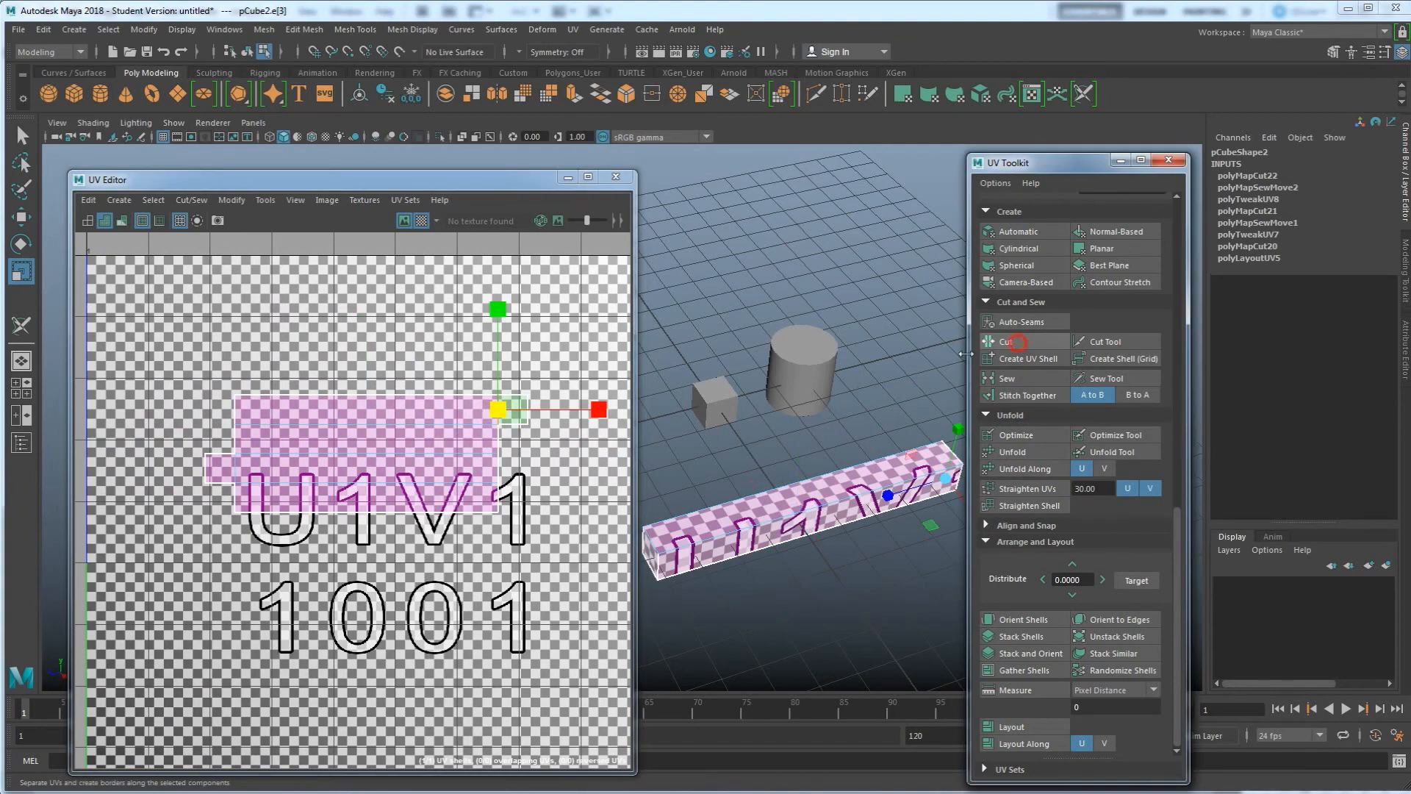
click(500, 466)
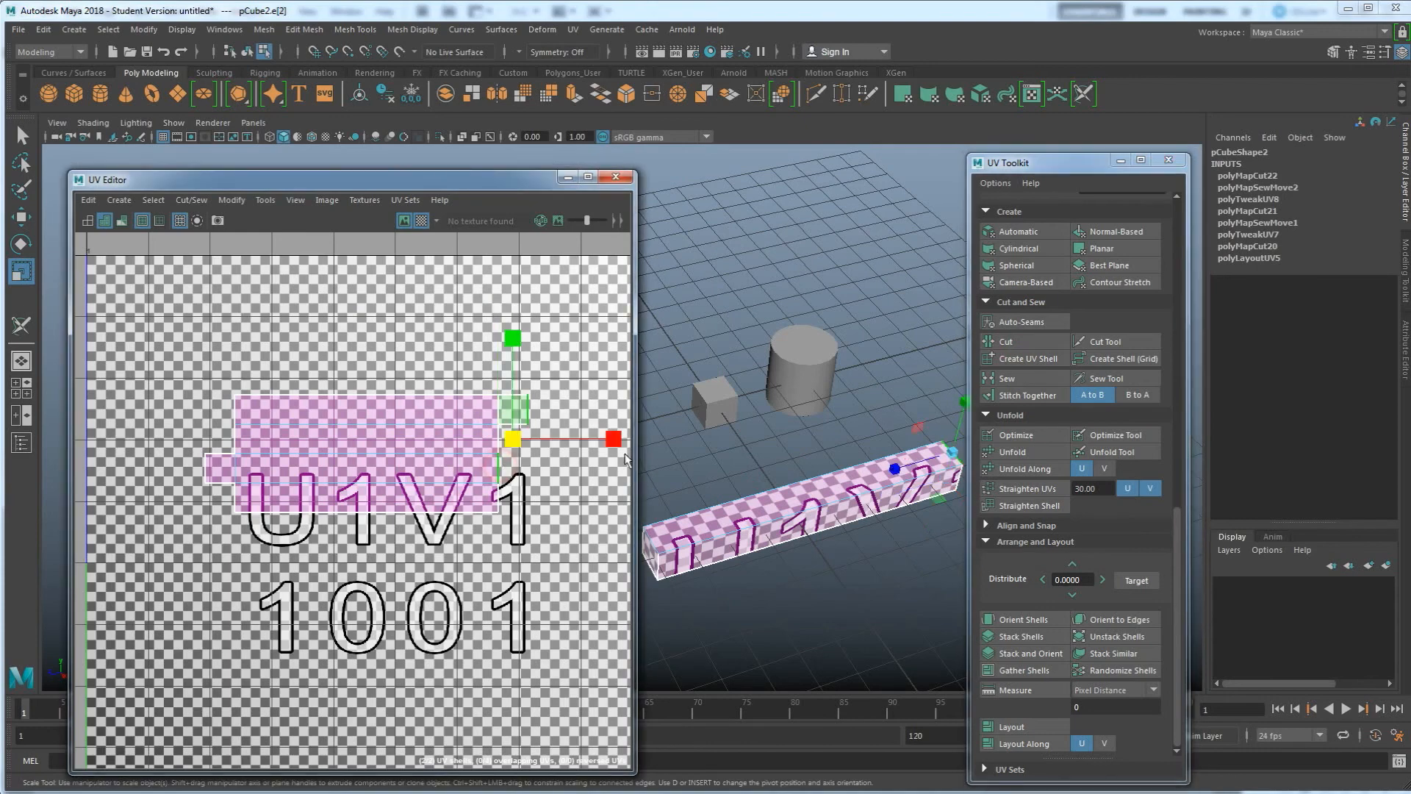
click(1007, 378)
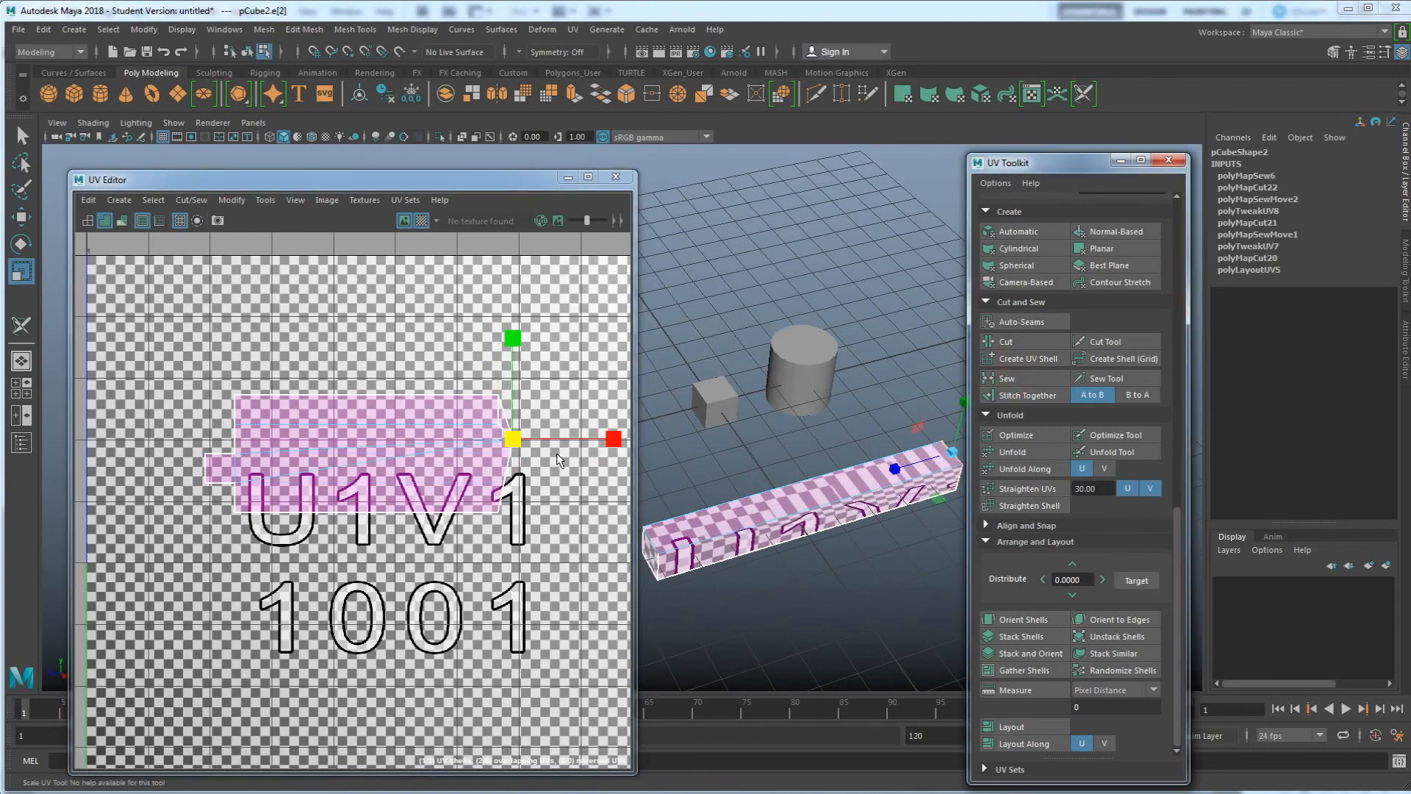
key(ctrl+z)
click(1028, 395)
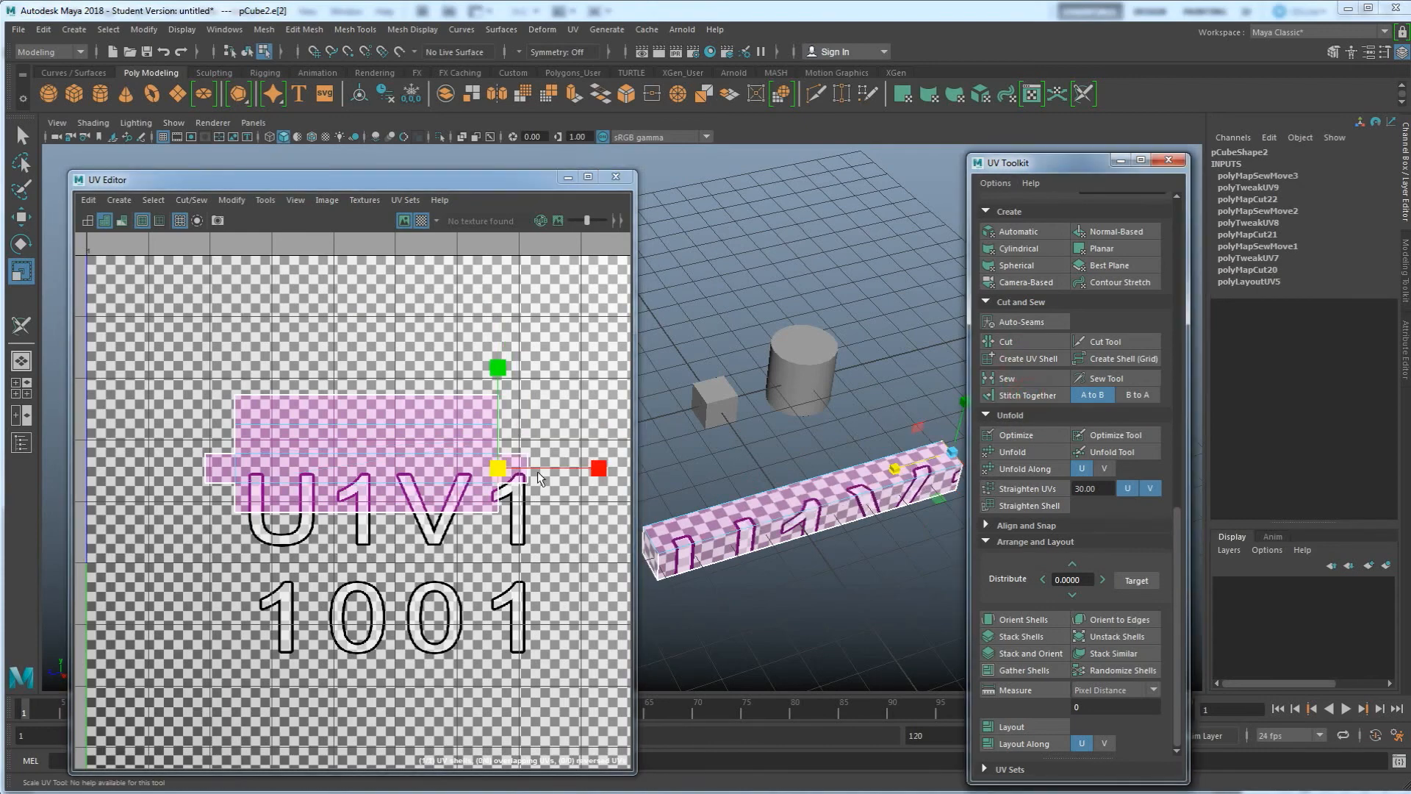
Hide the checker texture, select the whole beam shell and arrange it in UV space with Layout
click(421, 220)
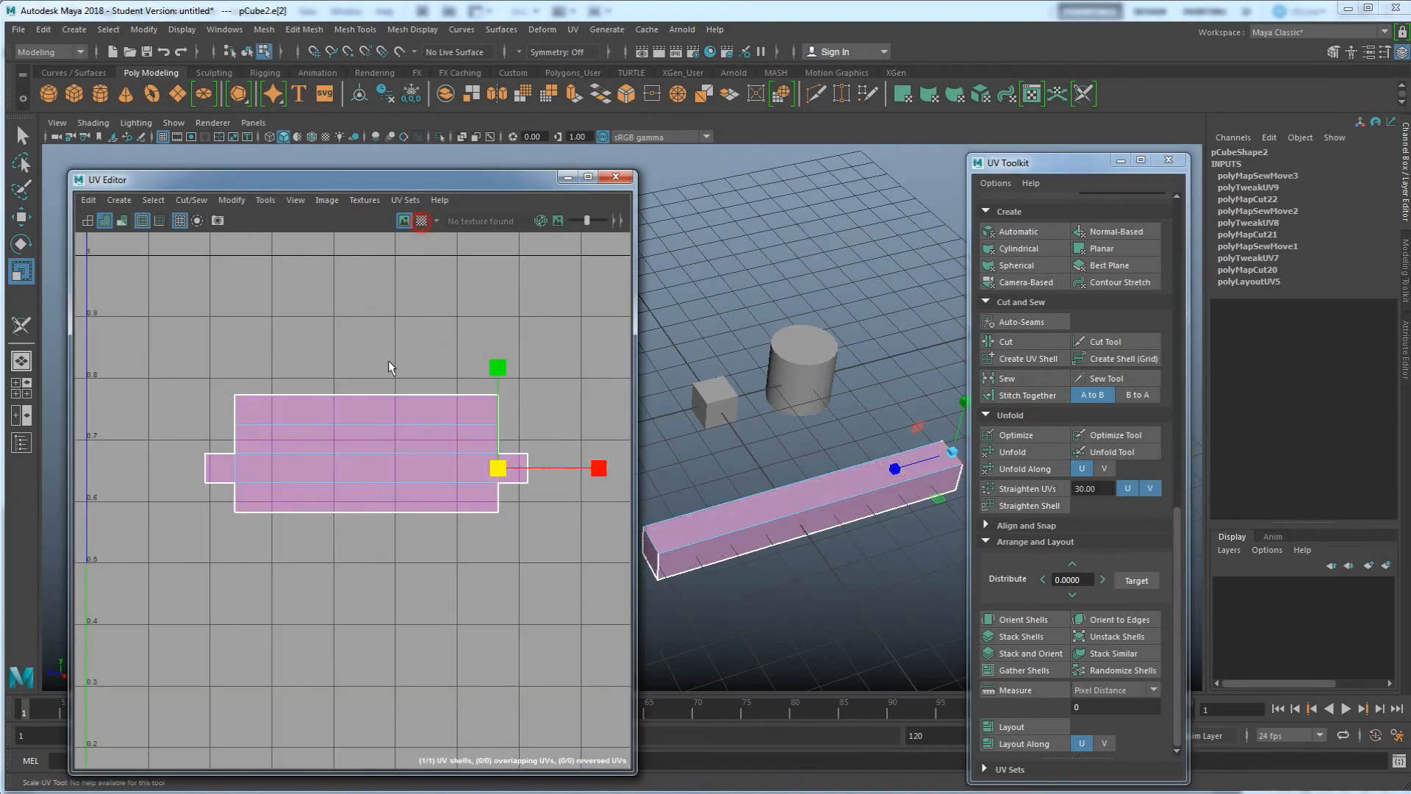
scroll(371, 512, down, 2)
right_drag(377, 491, 383, 460)
click(366, 474)
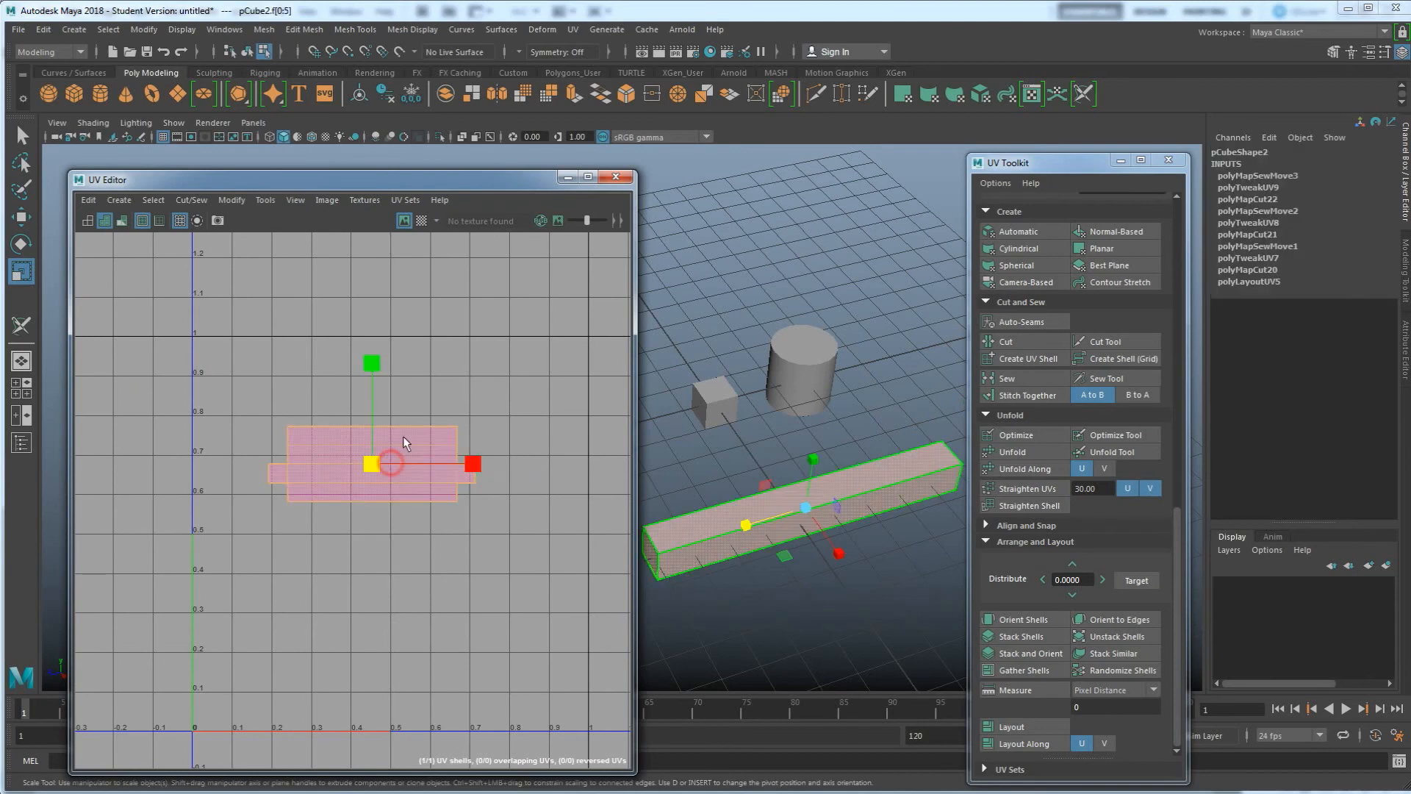
scroll(386, 451, down, 1)
click(1027, 727)
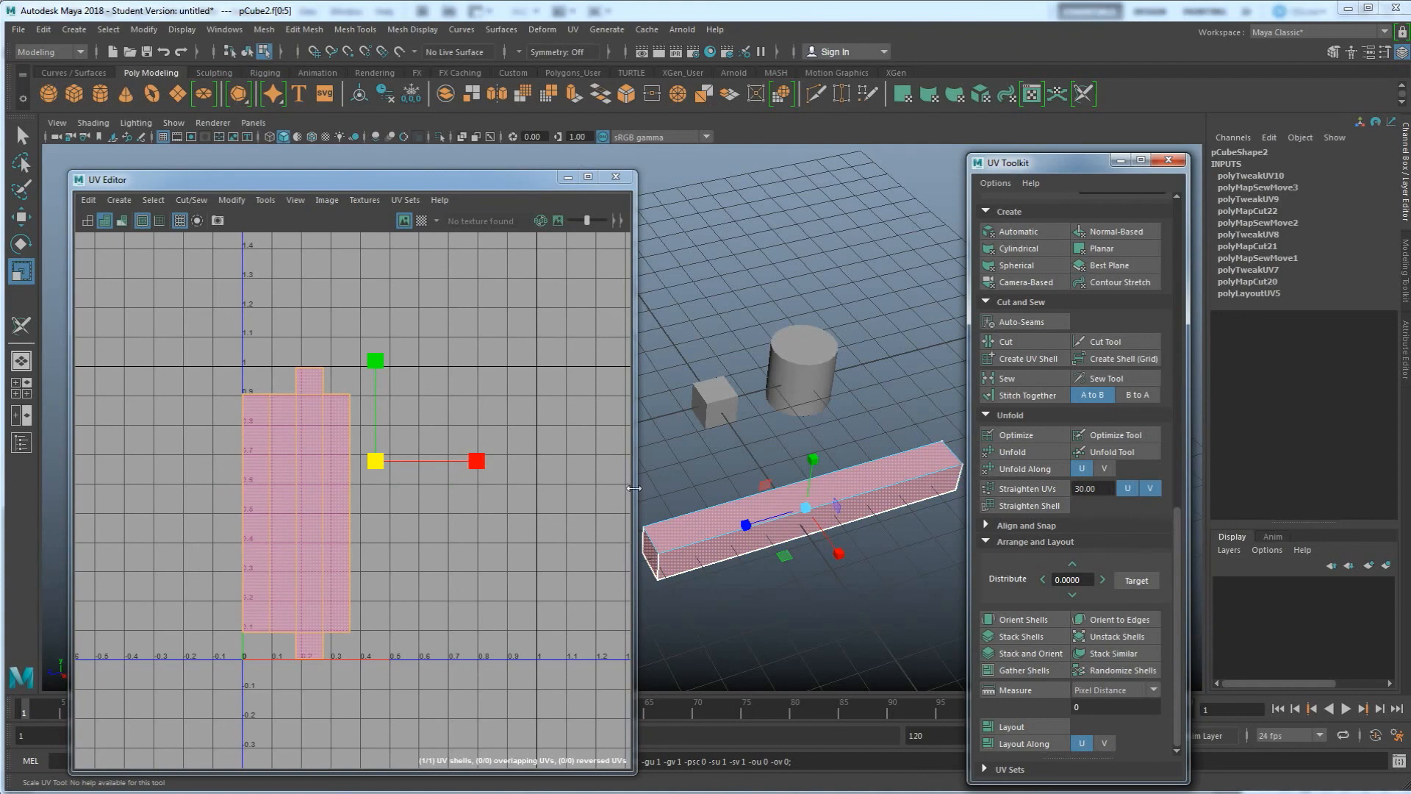
click(421, 220)
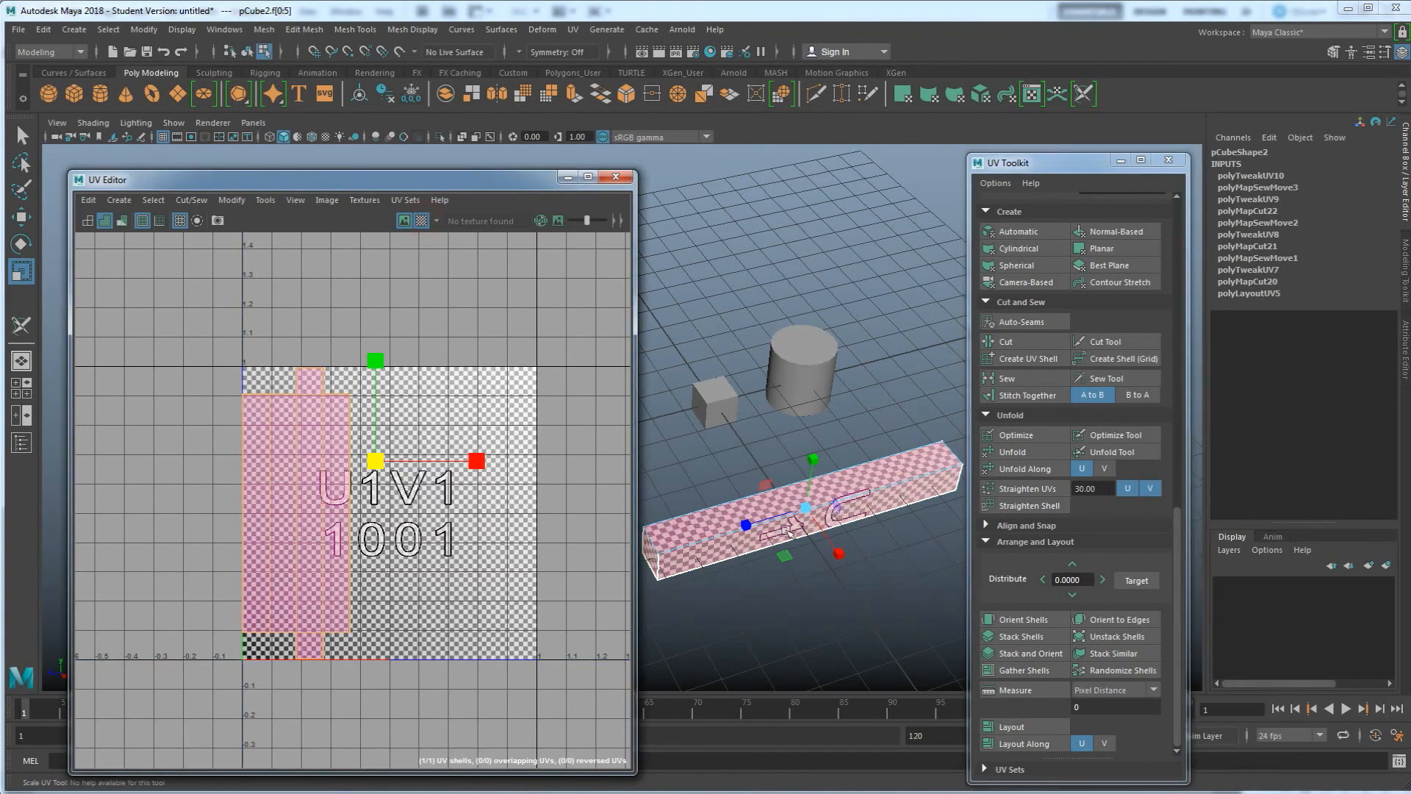
alt+drag(785, 529, 685, 515)
key(F8)
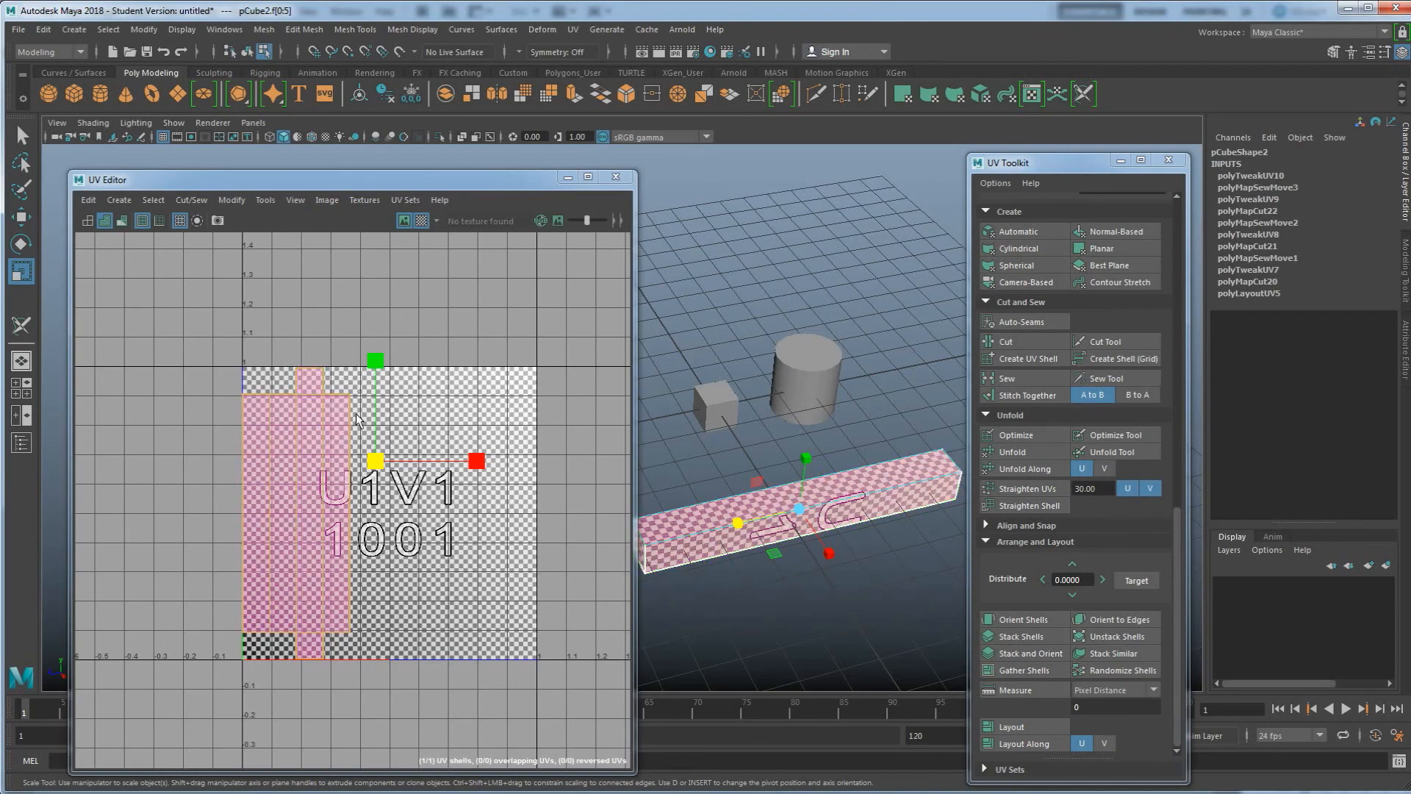
drag(380, 468, 466, 437)
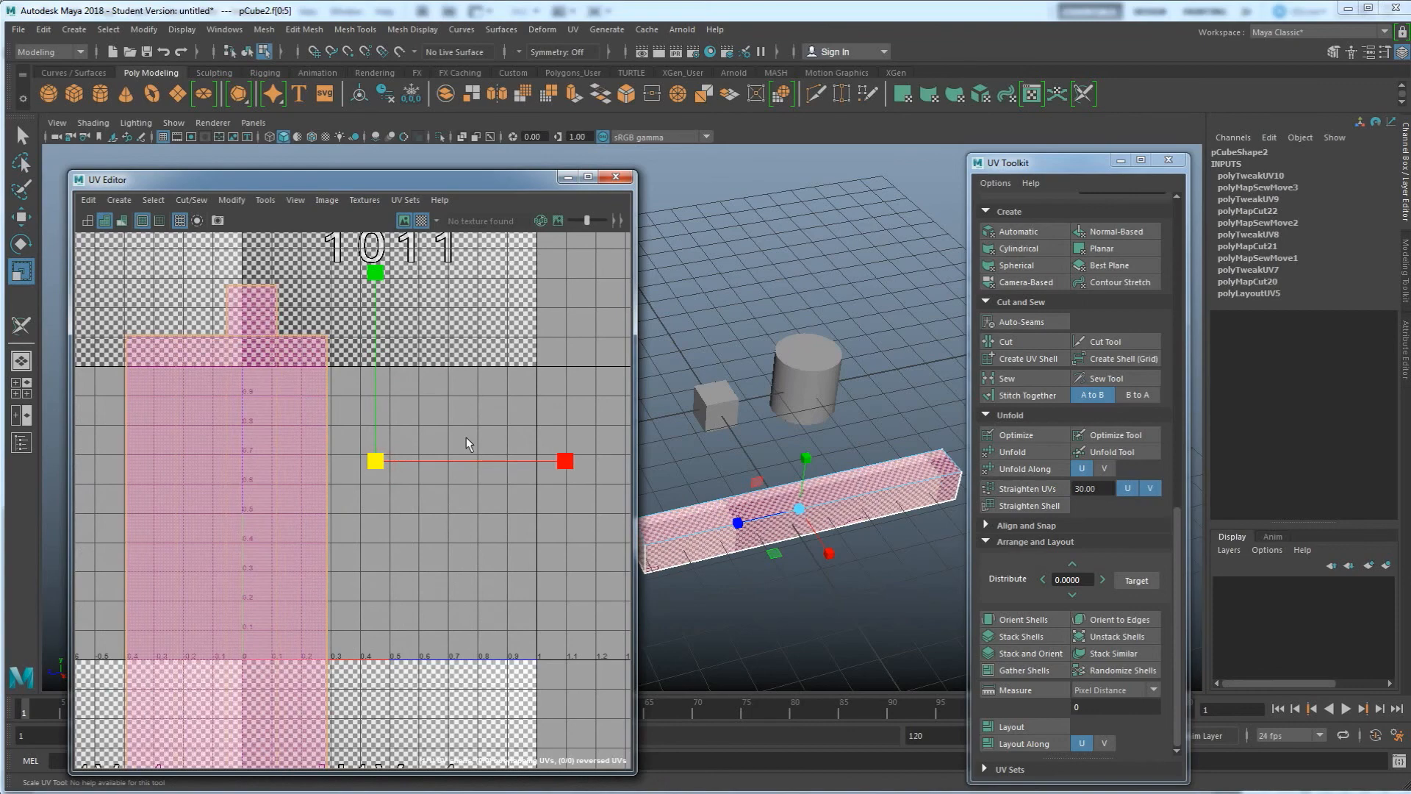
key(w)
drag(377, 461, 522, 399)
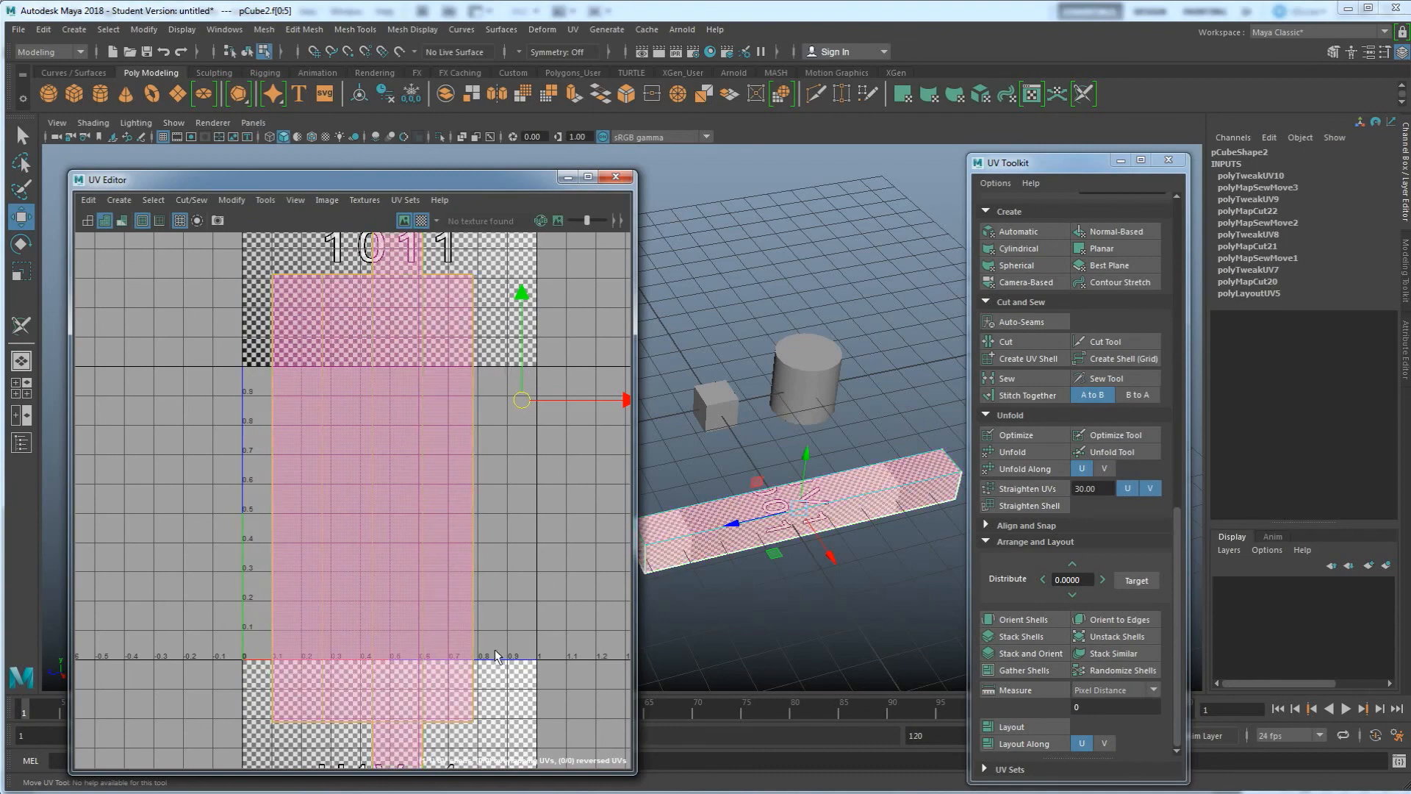
key(ctrl+z)
key(ctrl+z)
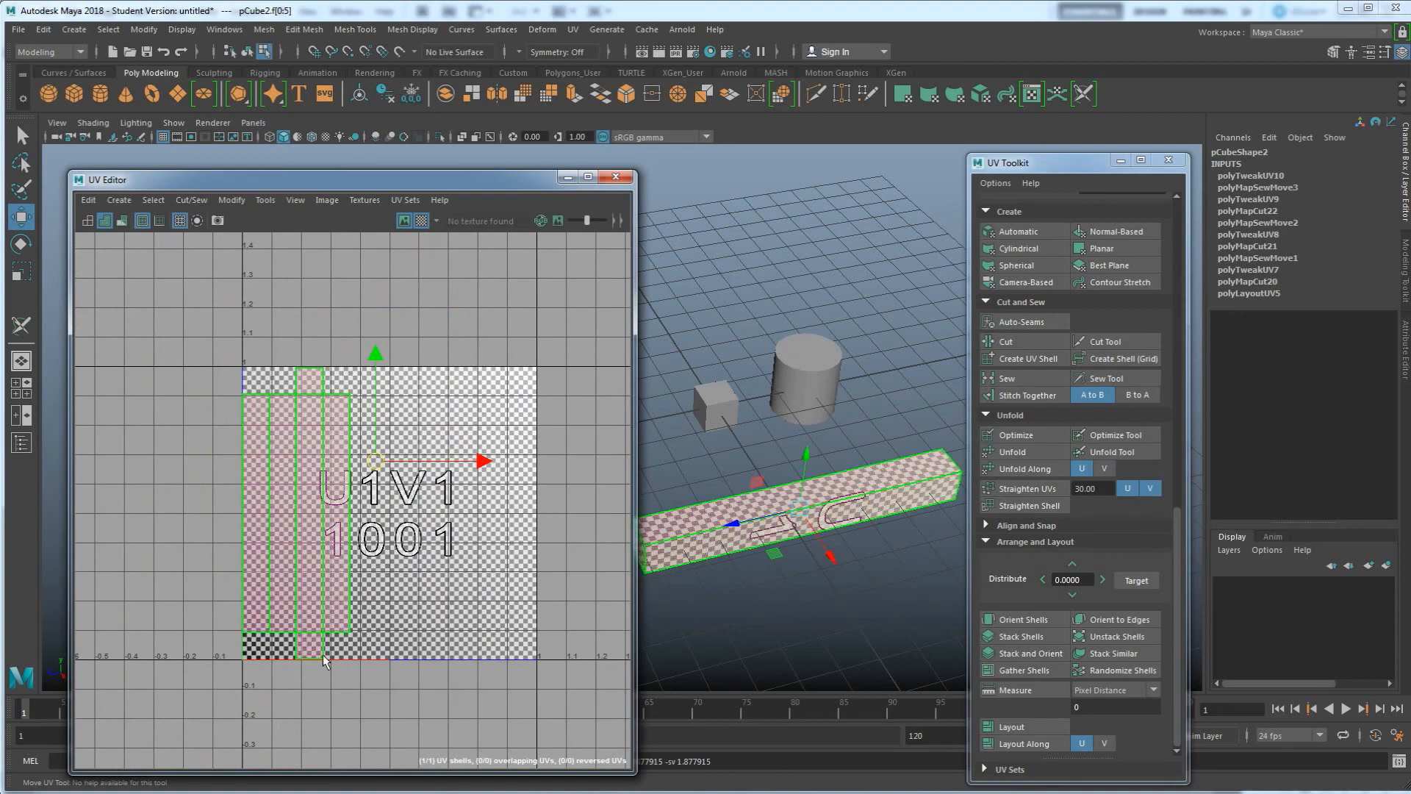
Display the cylinder's UVs alongside, then scale the beam shell down and move it beside the cylinder shells
middle_click(736, 398)
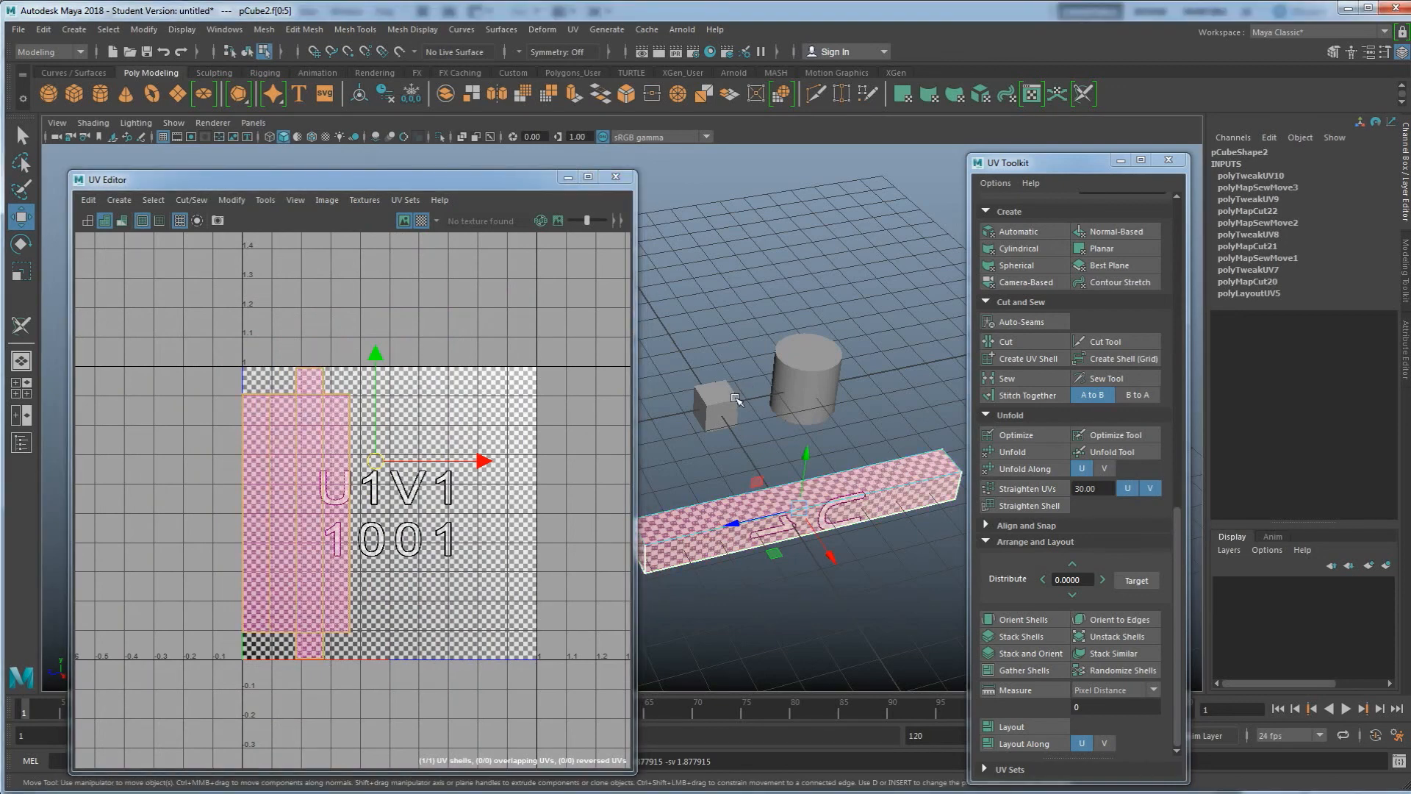
shift+click(800, 386)
drag(382, 470, 498, 451)
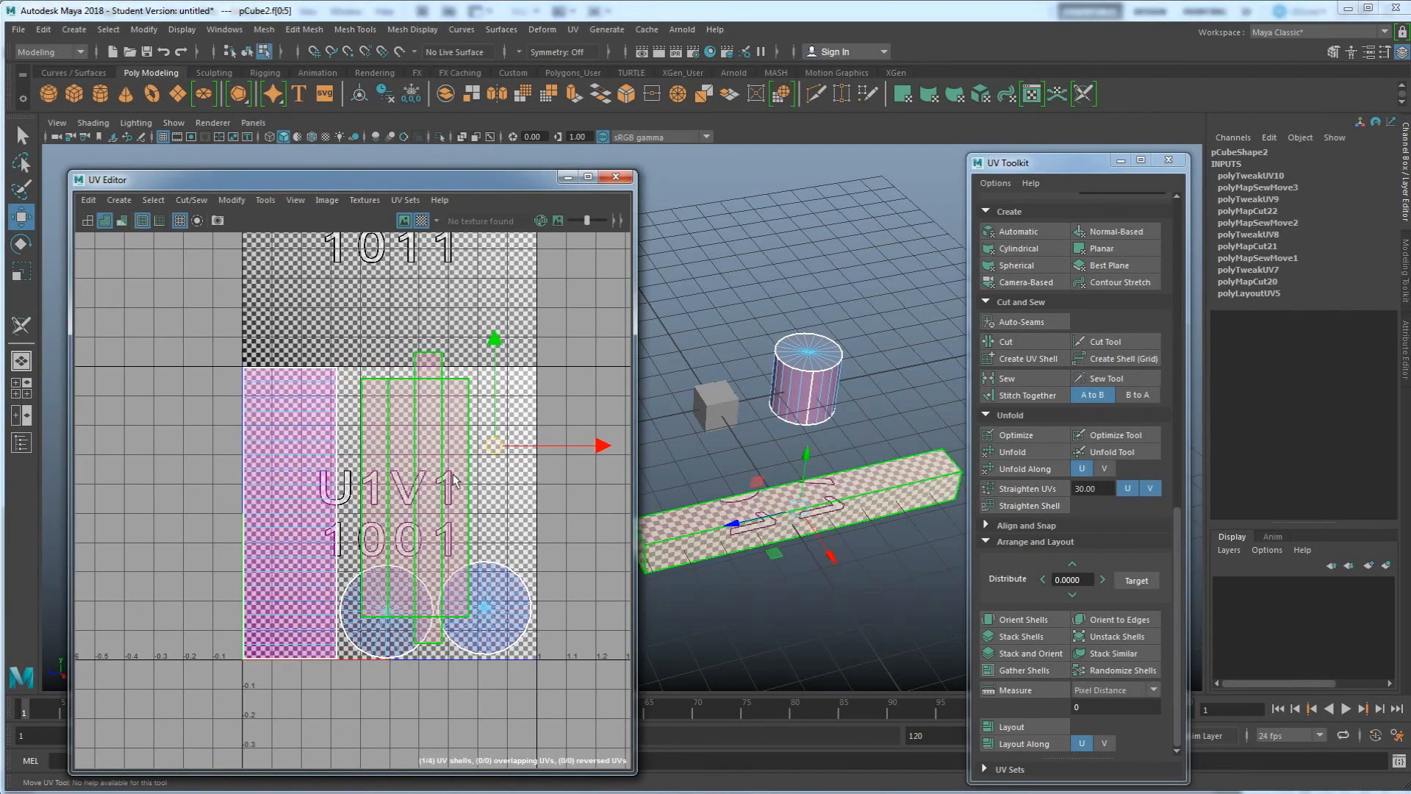
key(r)
drag(495, 447, 471, 448)
key(w)
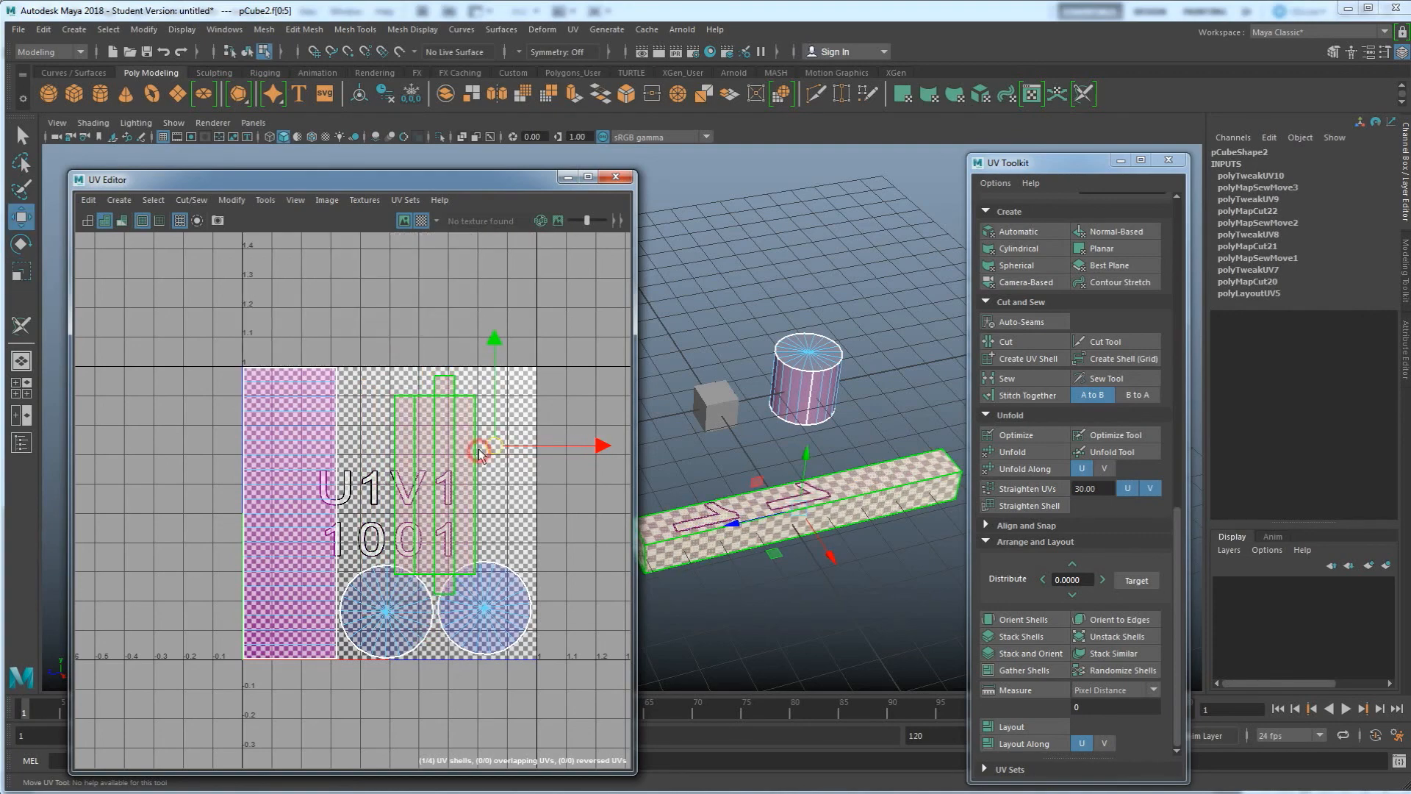
click(494, 445)
click(445, 471)
drag(446, 472, 440, 473)
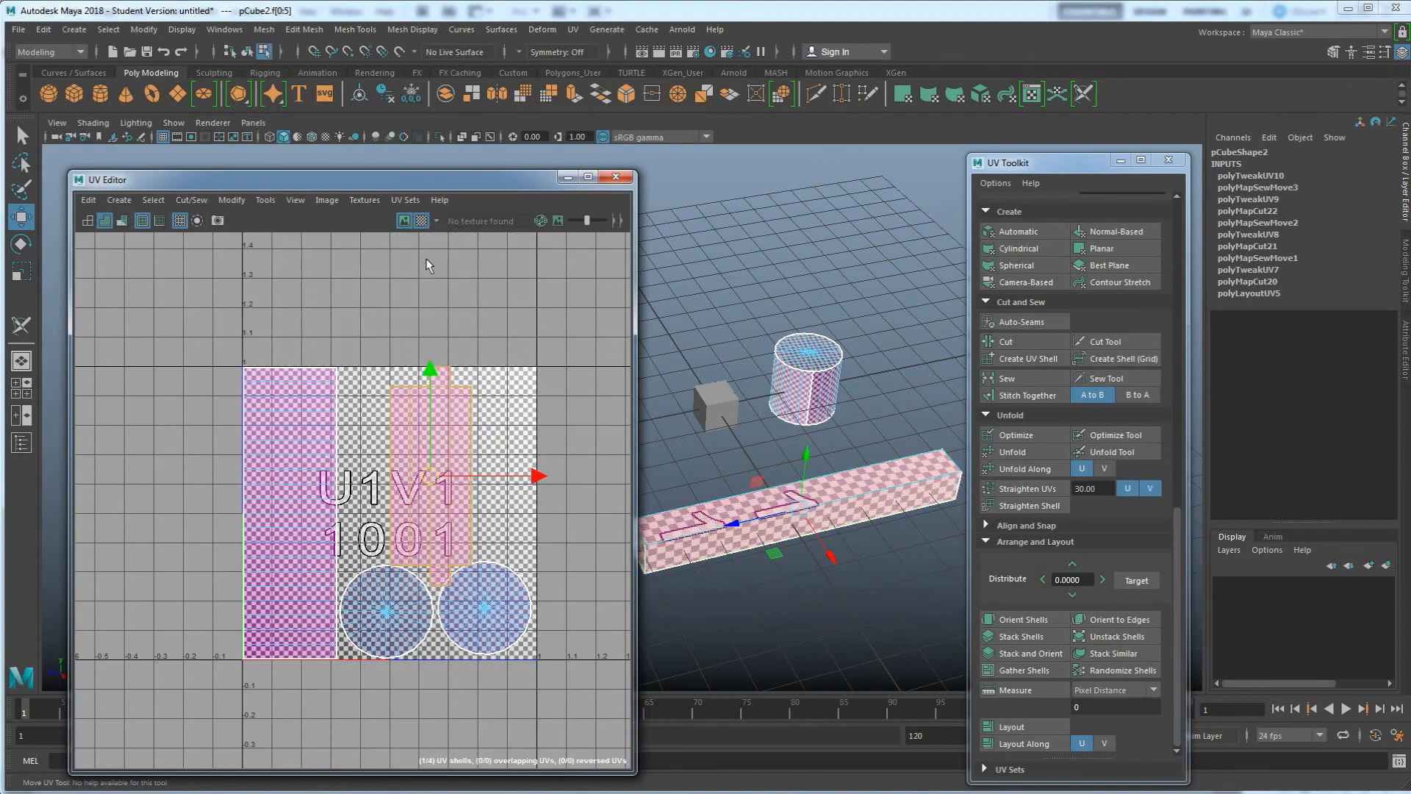
click(420, 220)
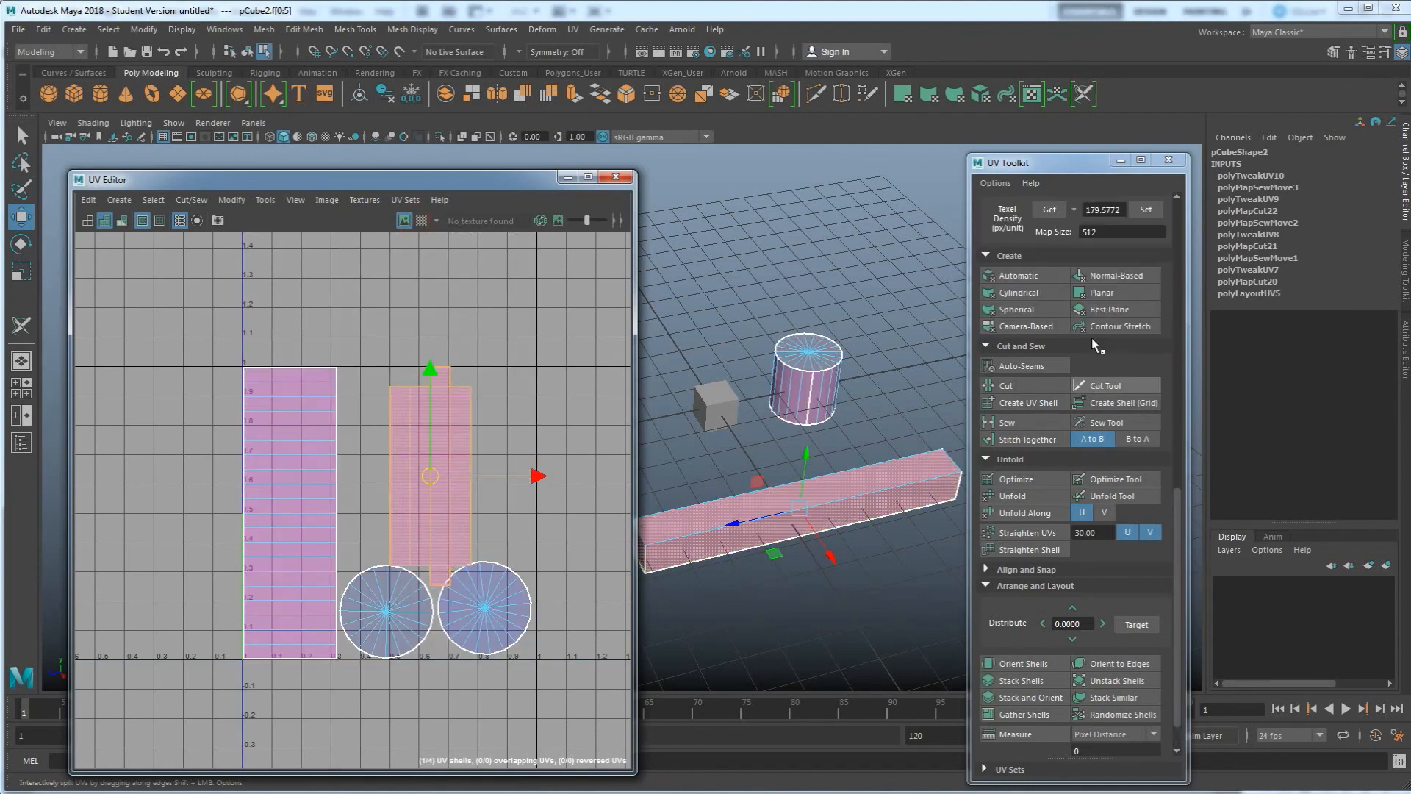
Rotate the beam's UV shell by 90 degrees
scroll(1092, 340, up, 4)
scroll(1092, 352, up, 6)
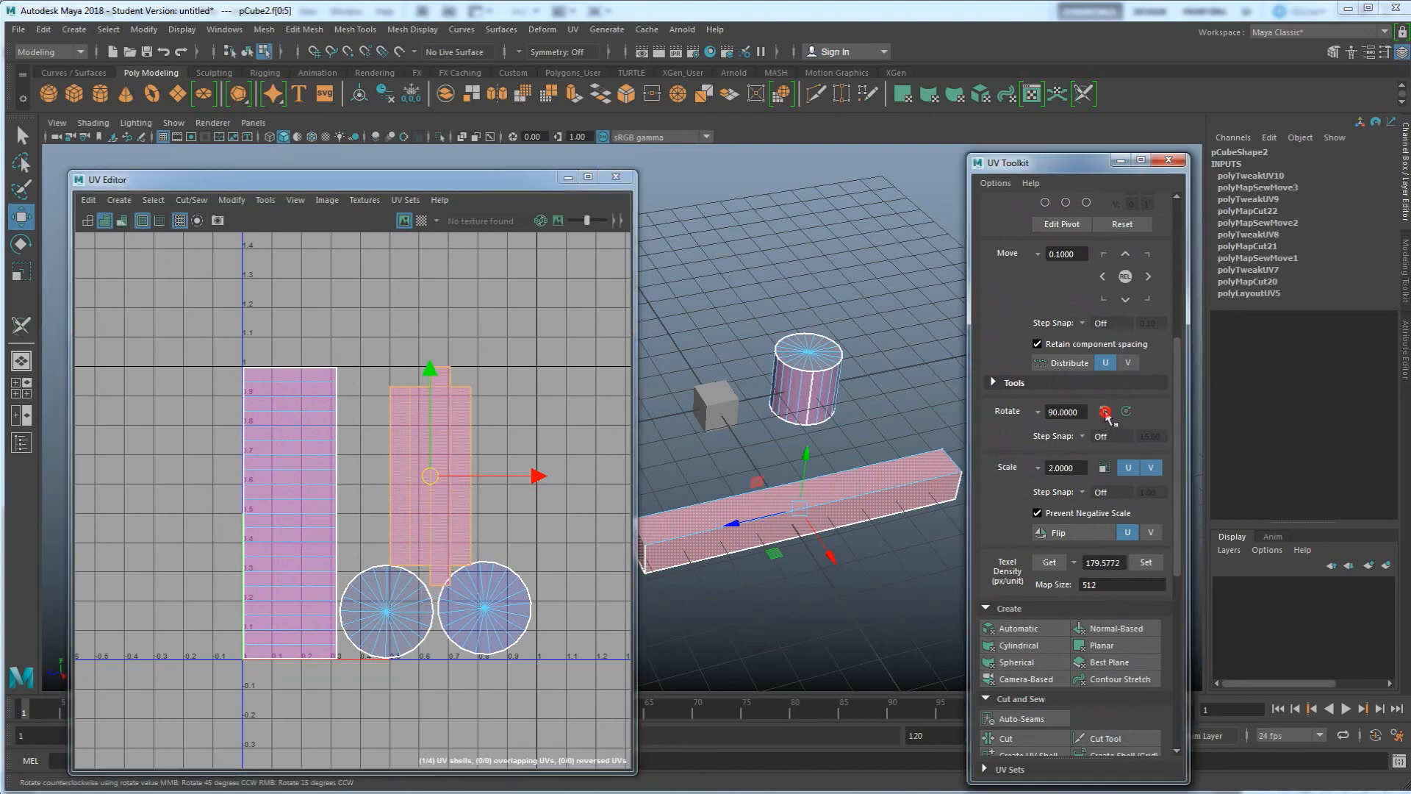
click(1105, 410)
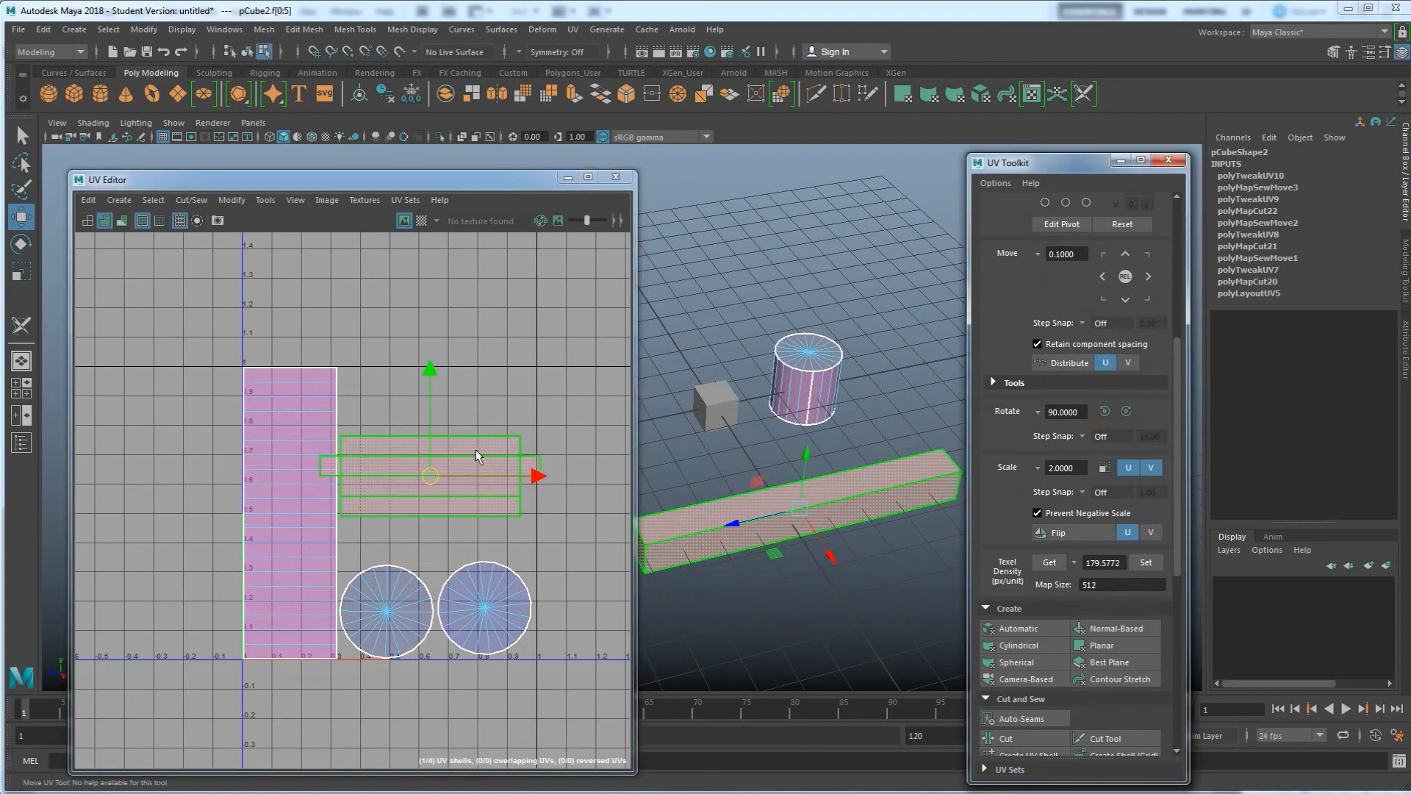
key(e)
drag(491, 400, 517, 463)
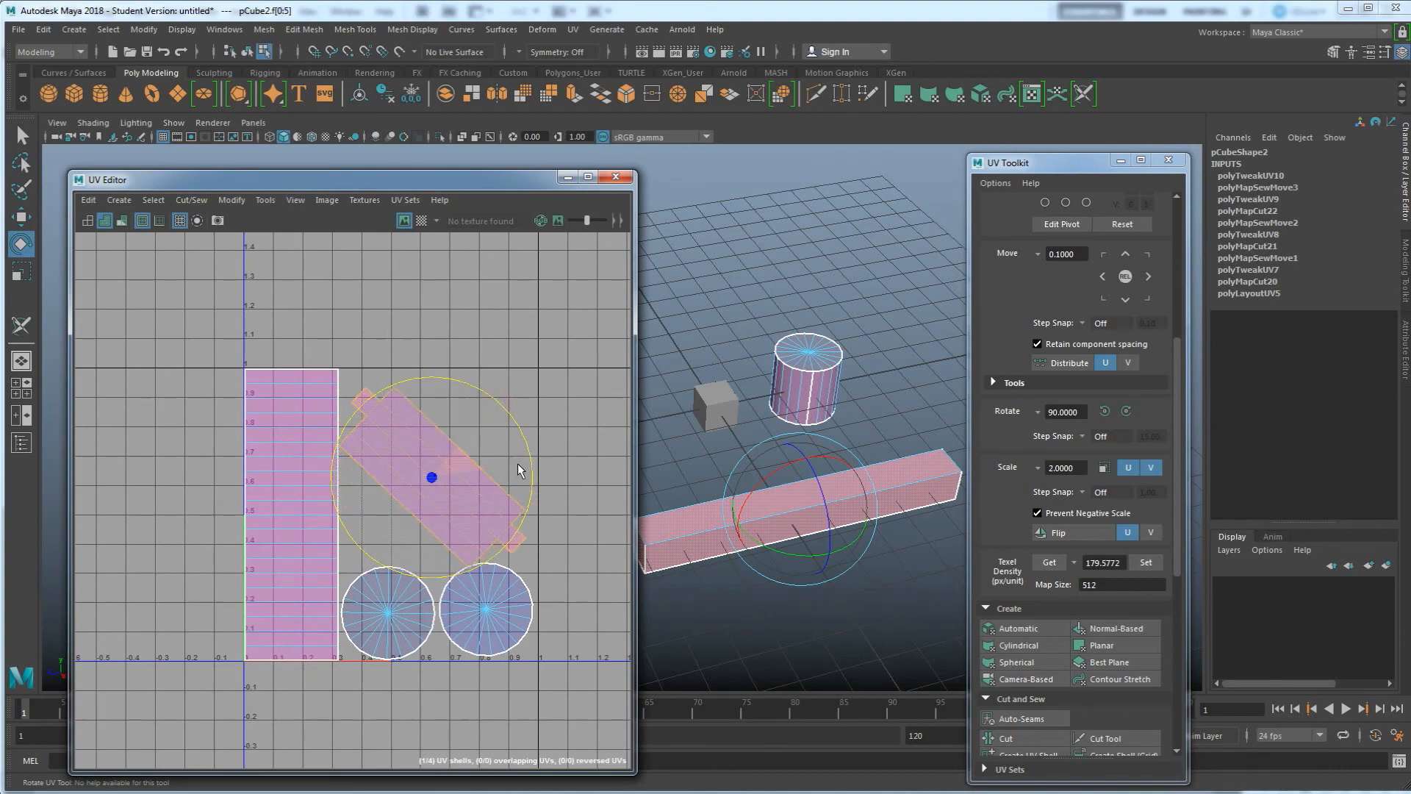
key(w)
drag(431, 472, 441, 469)
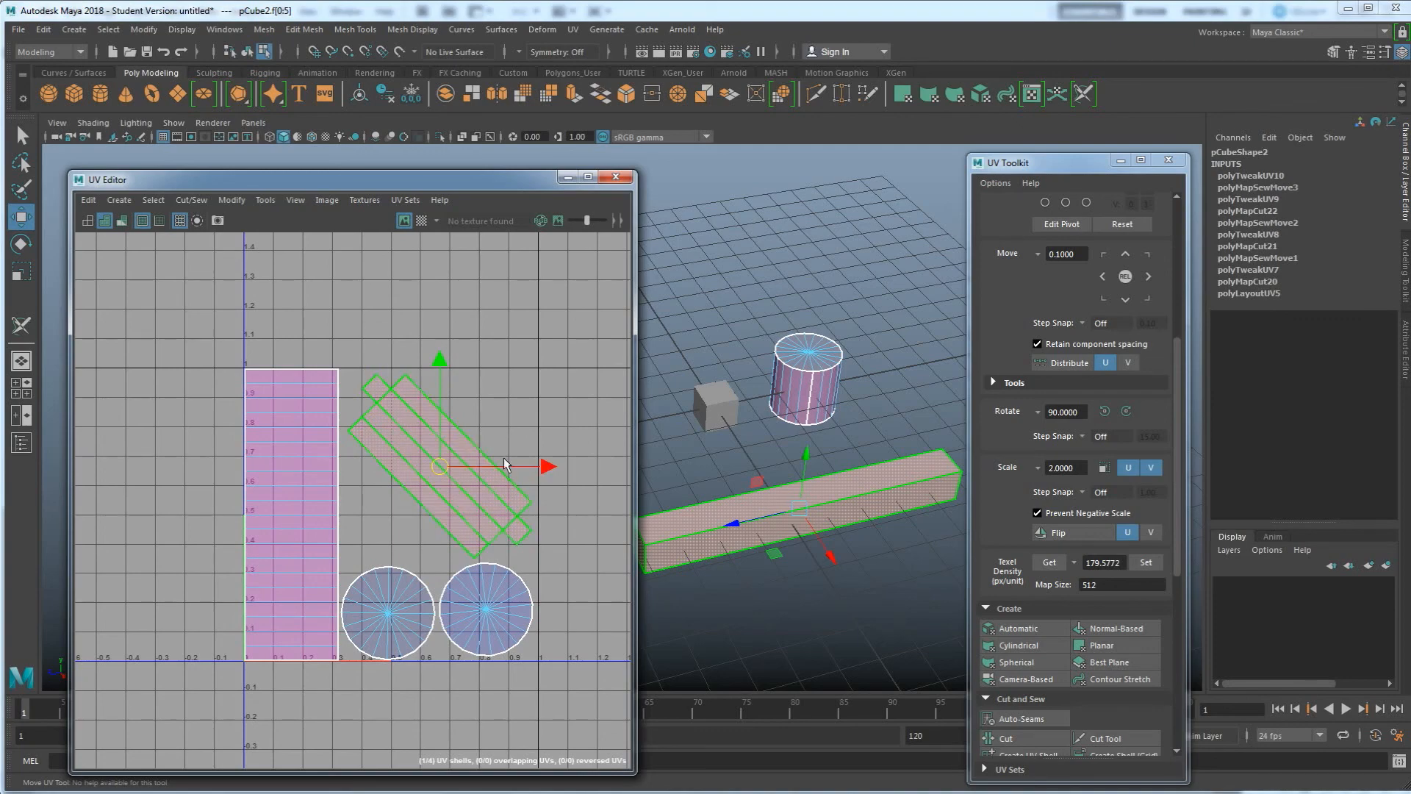
click(422, 221)
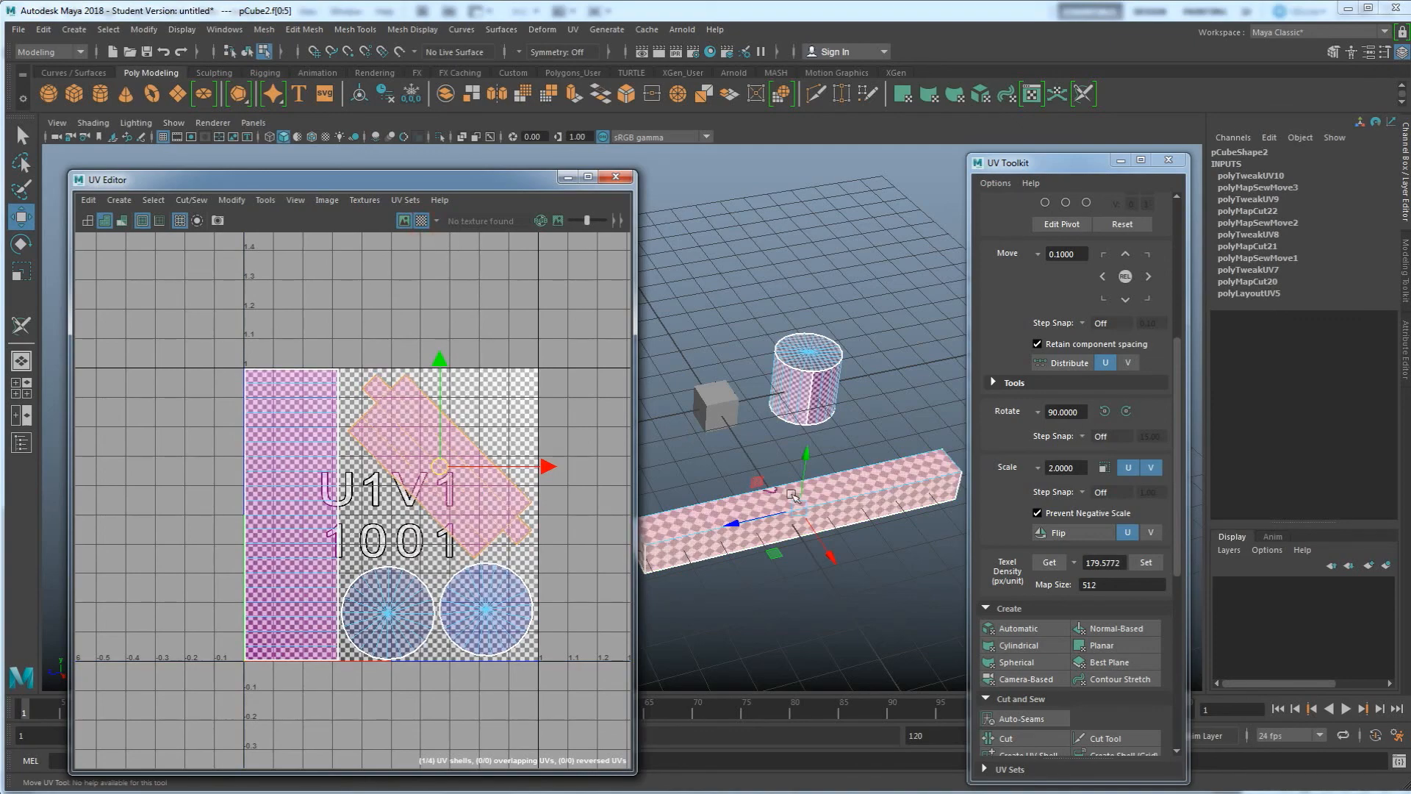
key(ctrl+z)
key(ctrl+z)
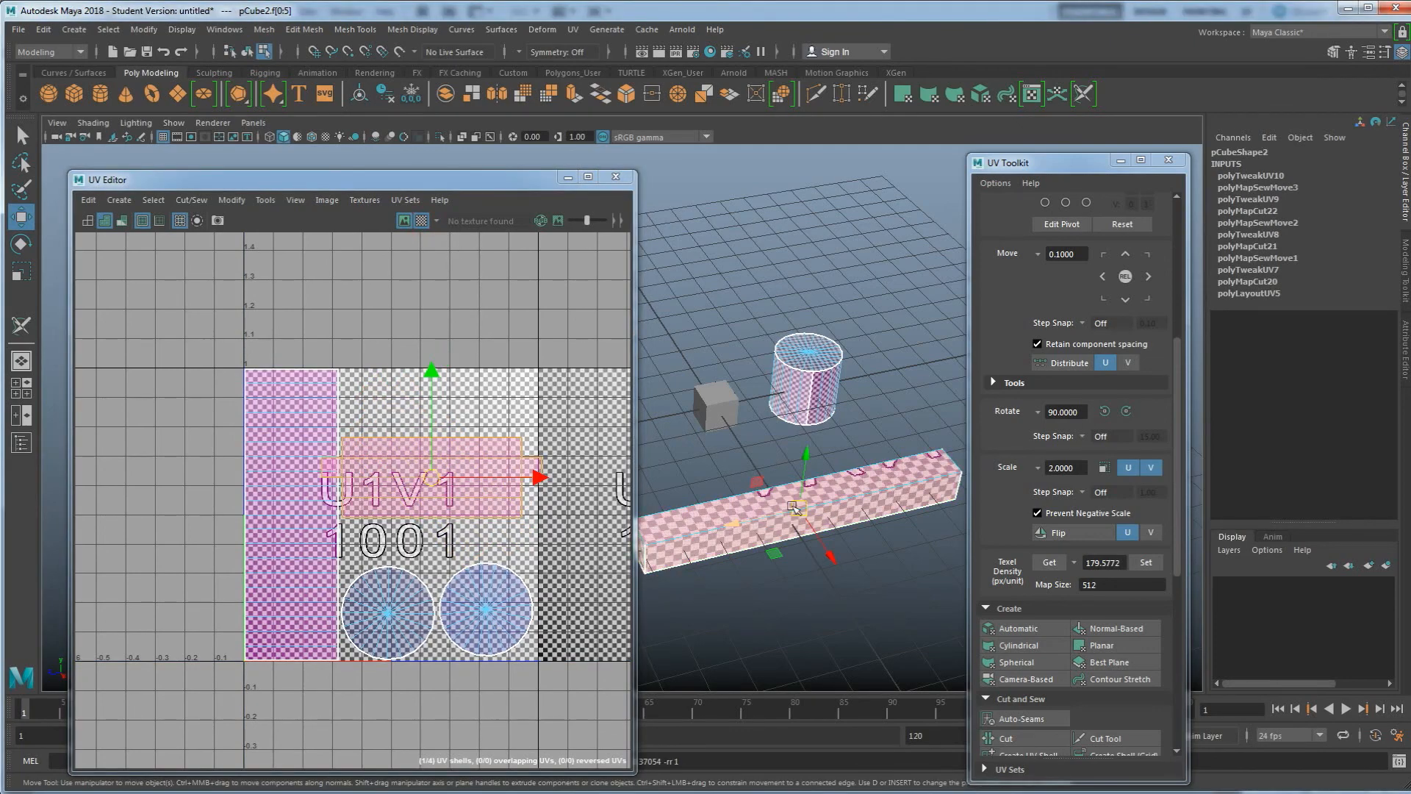
Get the texel density from the cylinder's shell and set the beam shell to the same 81.1740 px/unit at map size 512
click(835, 489)
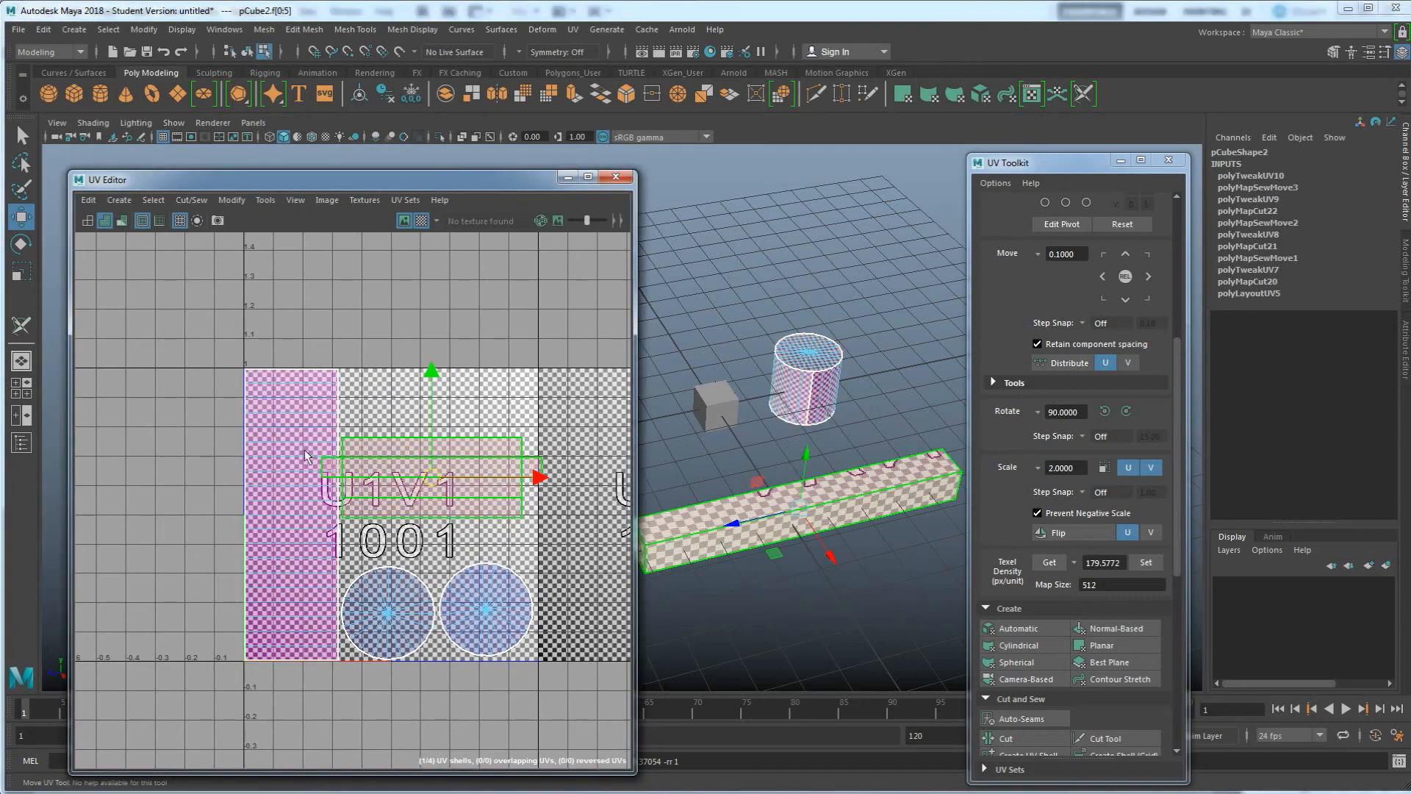
click(294, 478)
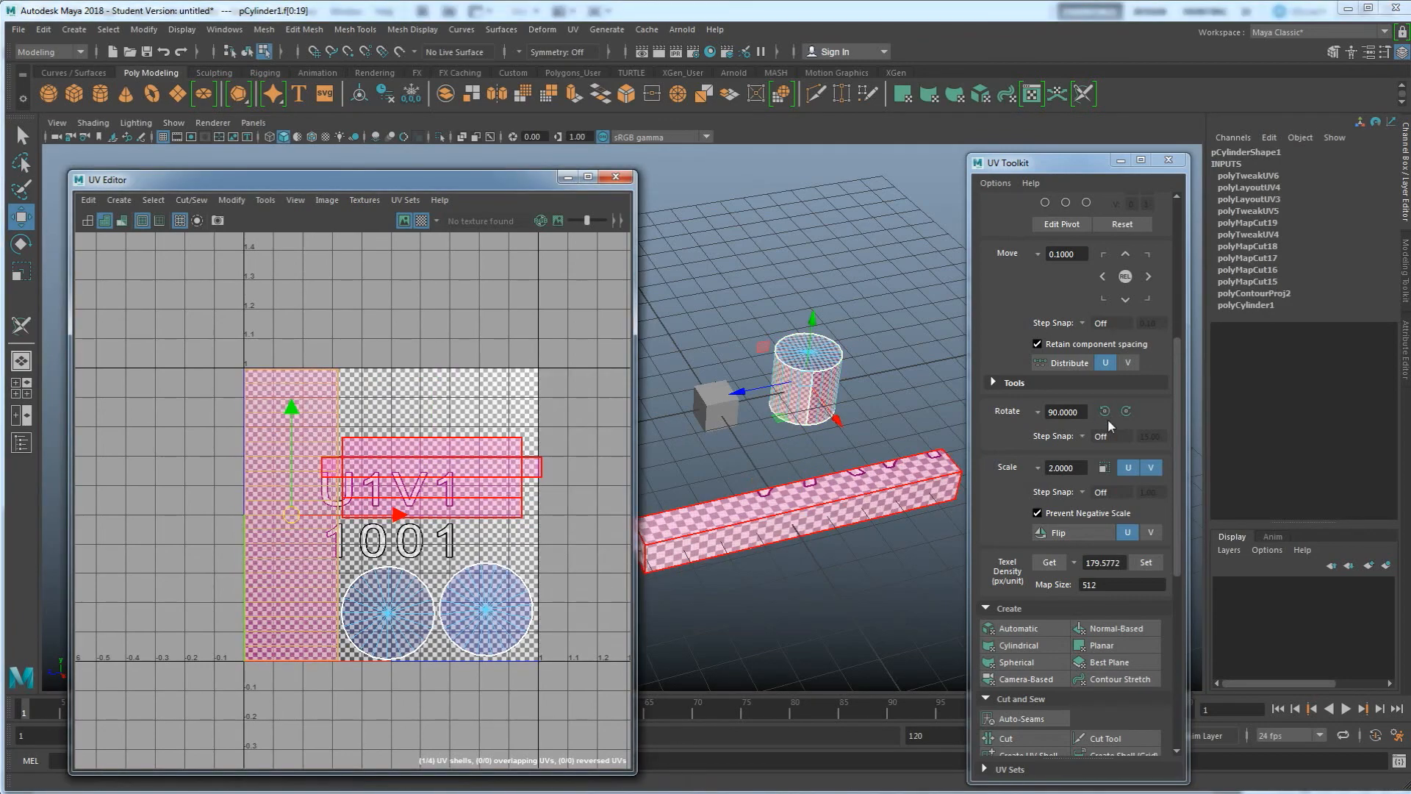
click(1055, 566)
click(485, 472)
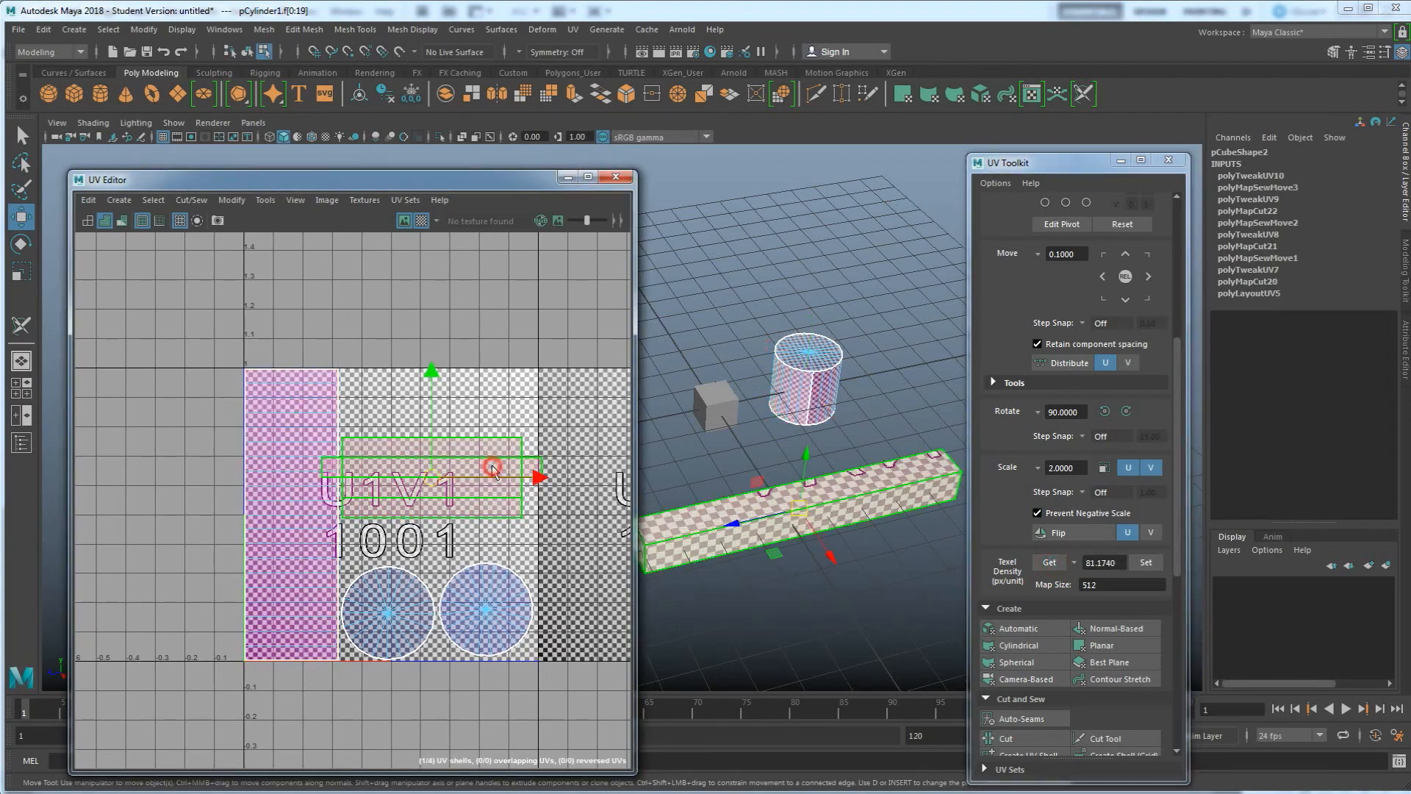
click(1145, 562)
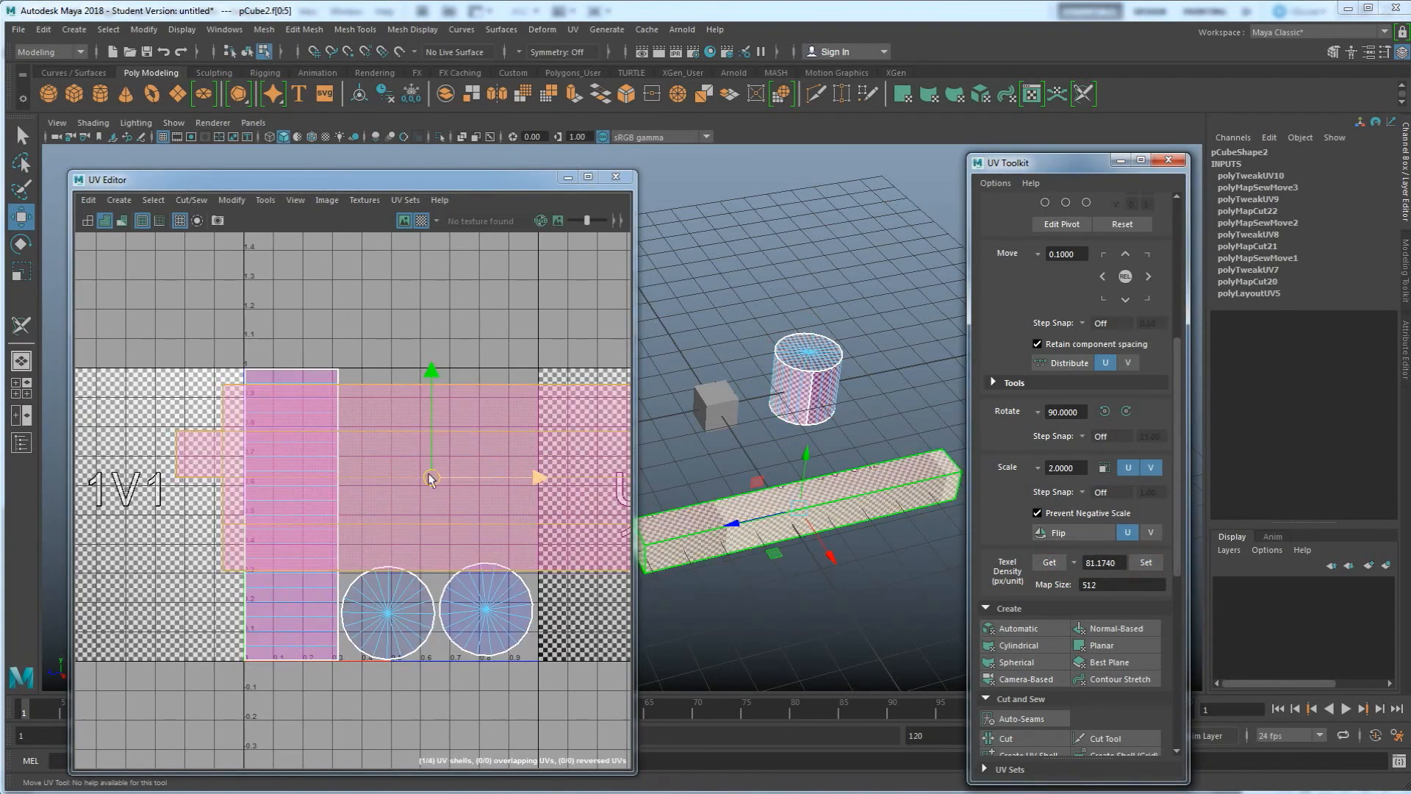
Move the rescaled beam shell up above the 0-1 UV range
scroll(416, 484, down, 3)
drag(430, 479, 421, 355)
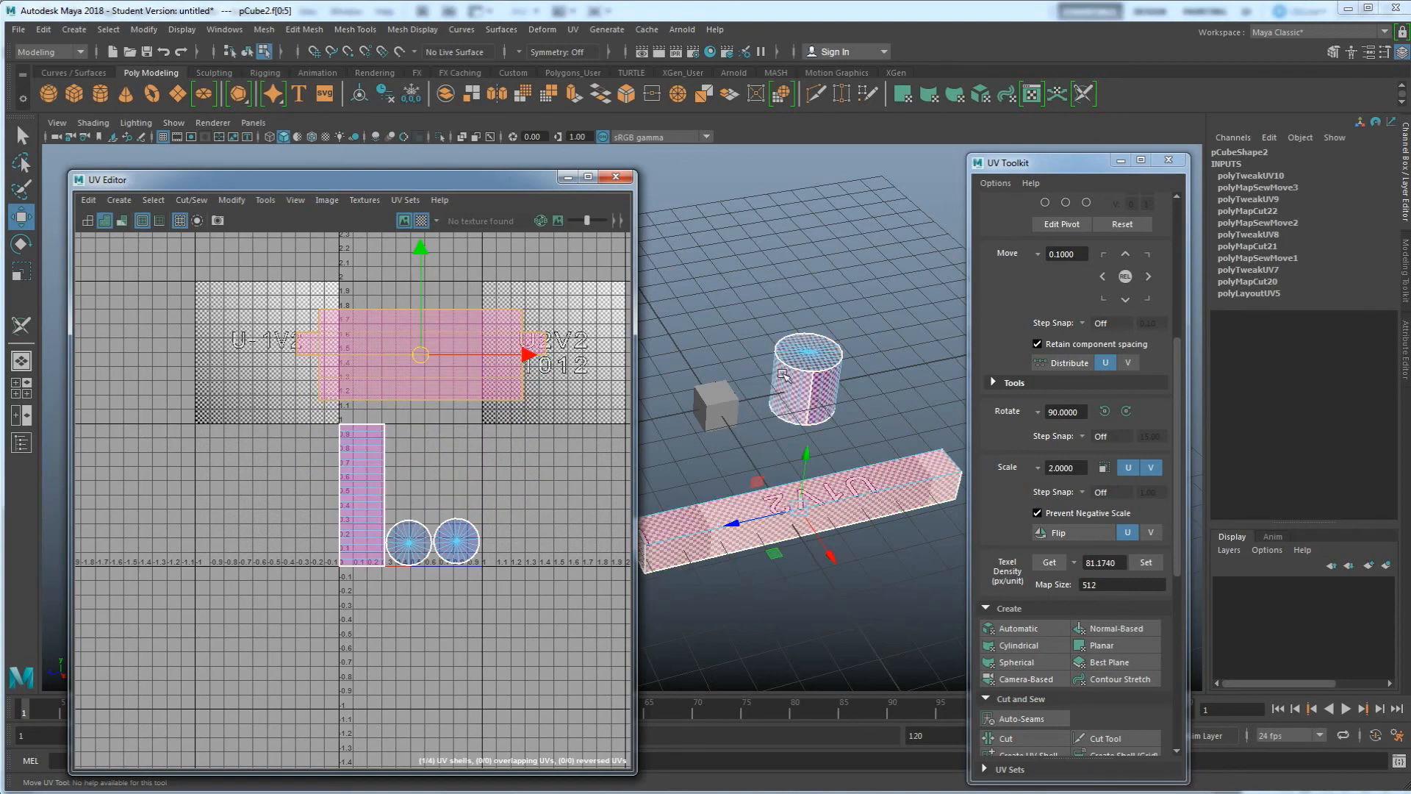
Switch between the cylinder and the beam to compare their UV layouts
right_drag(820, 384, 879, 365)
click(901, 356)
click(817, 386)
click(857, 489)
click(823, 382)
click(858, 487)
click(818, 384)
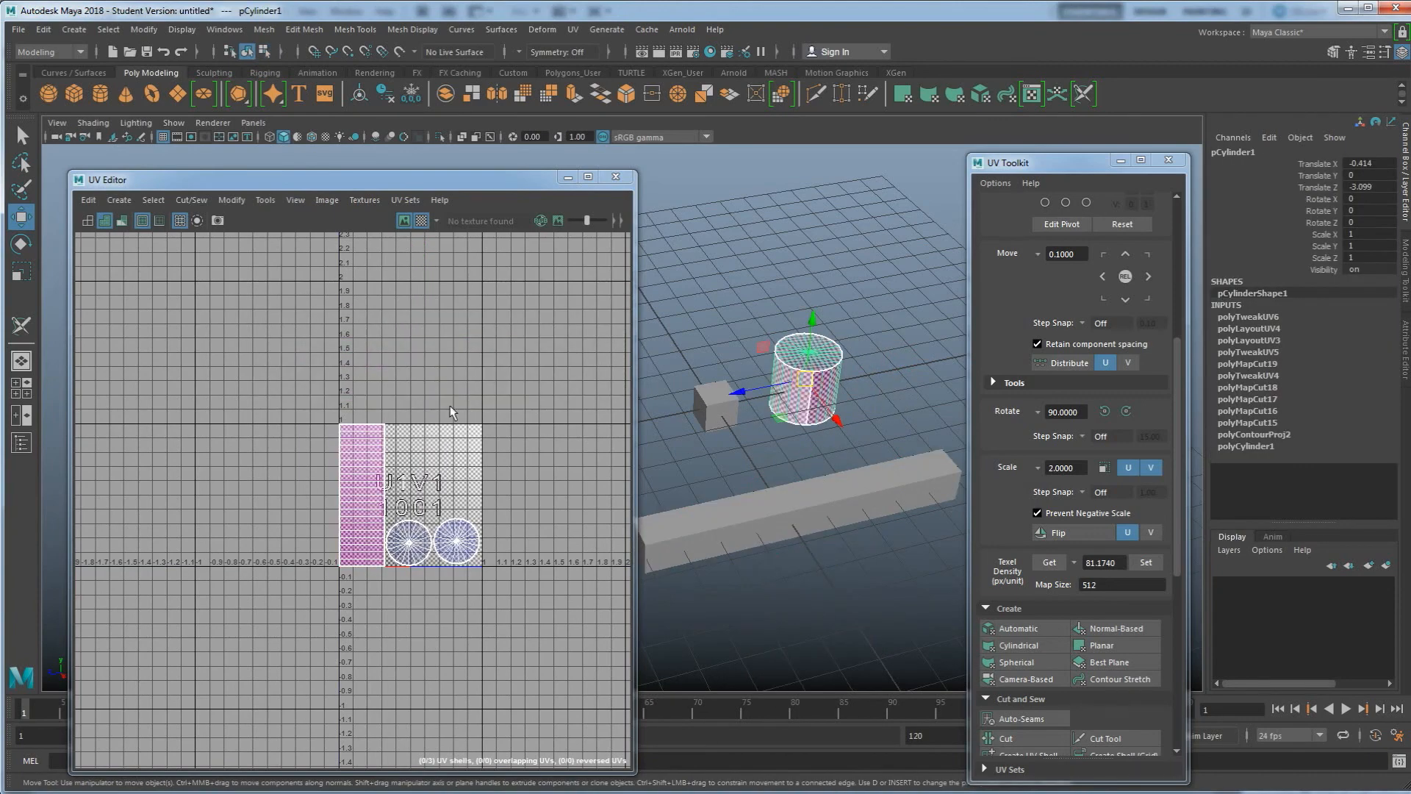
click(733, 548)
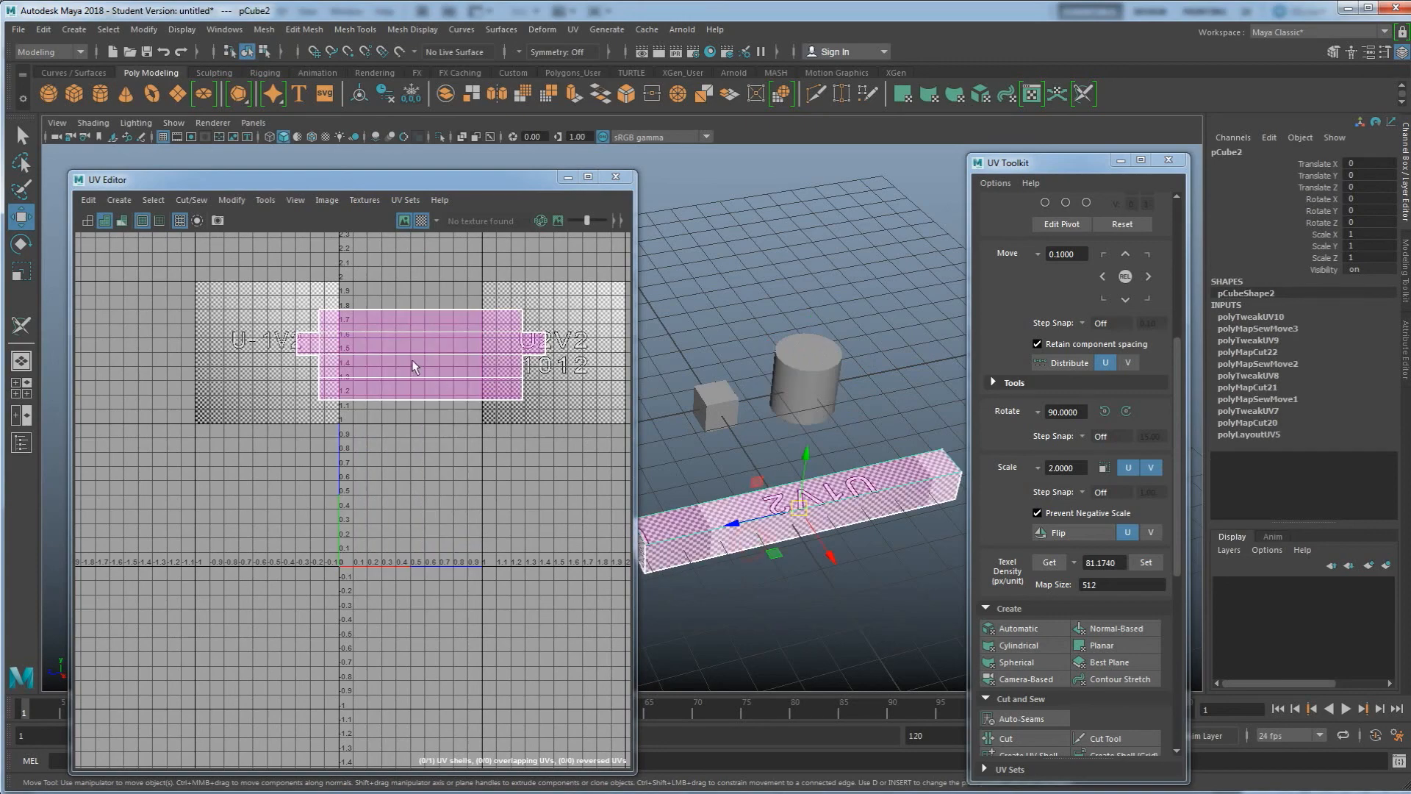
Move the beam's UV shell down into the 0-1 UV space and clear the selection
right_click(410, 353)
right_drag(409, 353, 413, 393)
drag(424, 373, 412, 504)
key(r)
key(w)
click(521, 398)
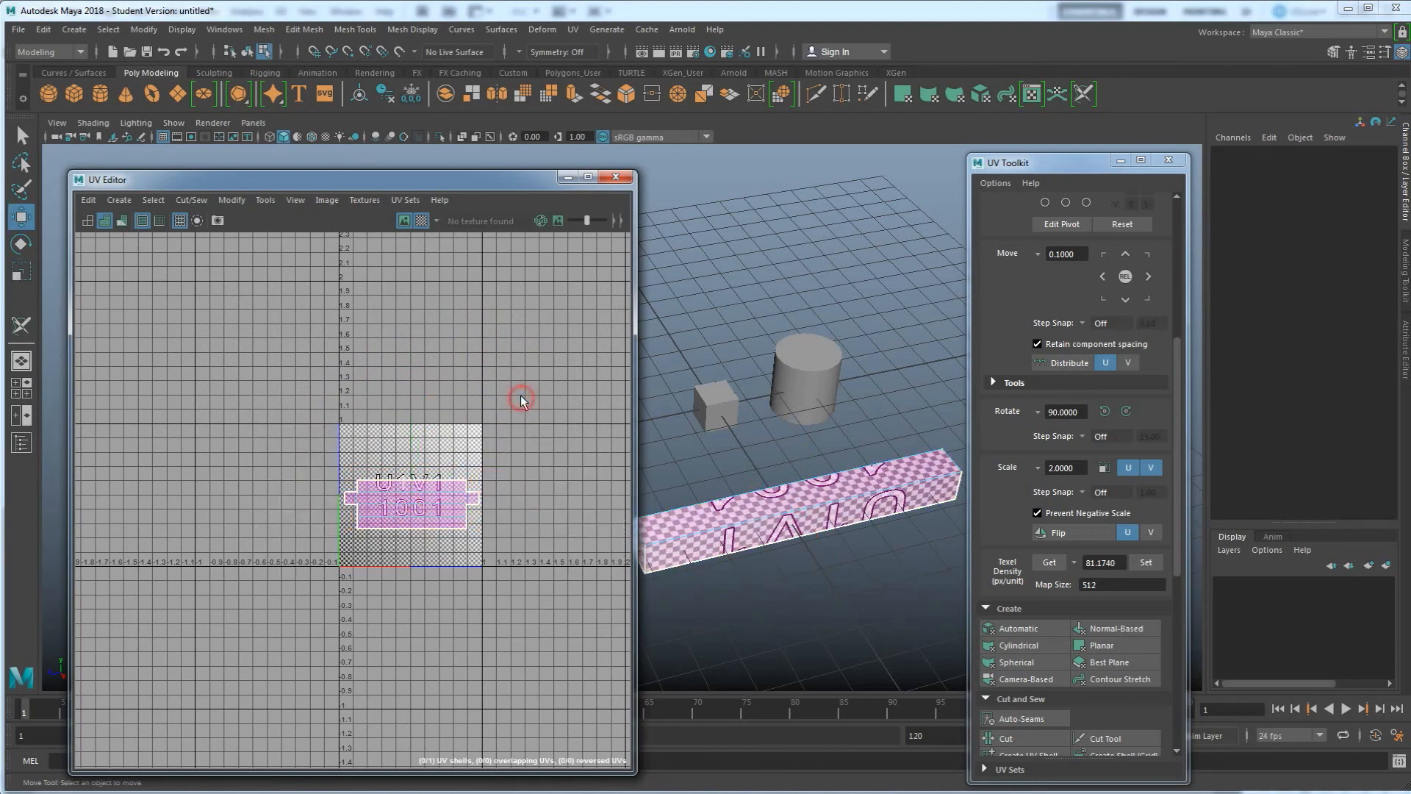
Select the cylinder, beam and cube in turn to review each object's UVs, then clear the selection
click(809, 379)
click(810, 517)
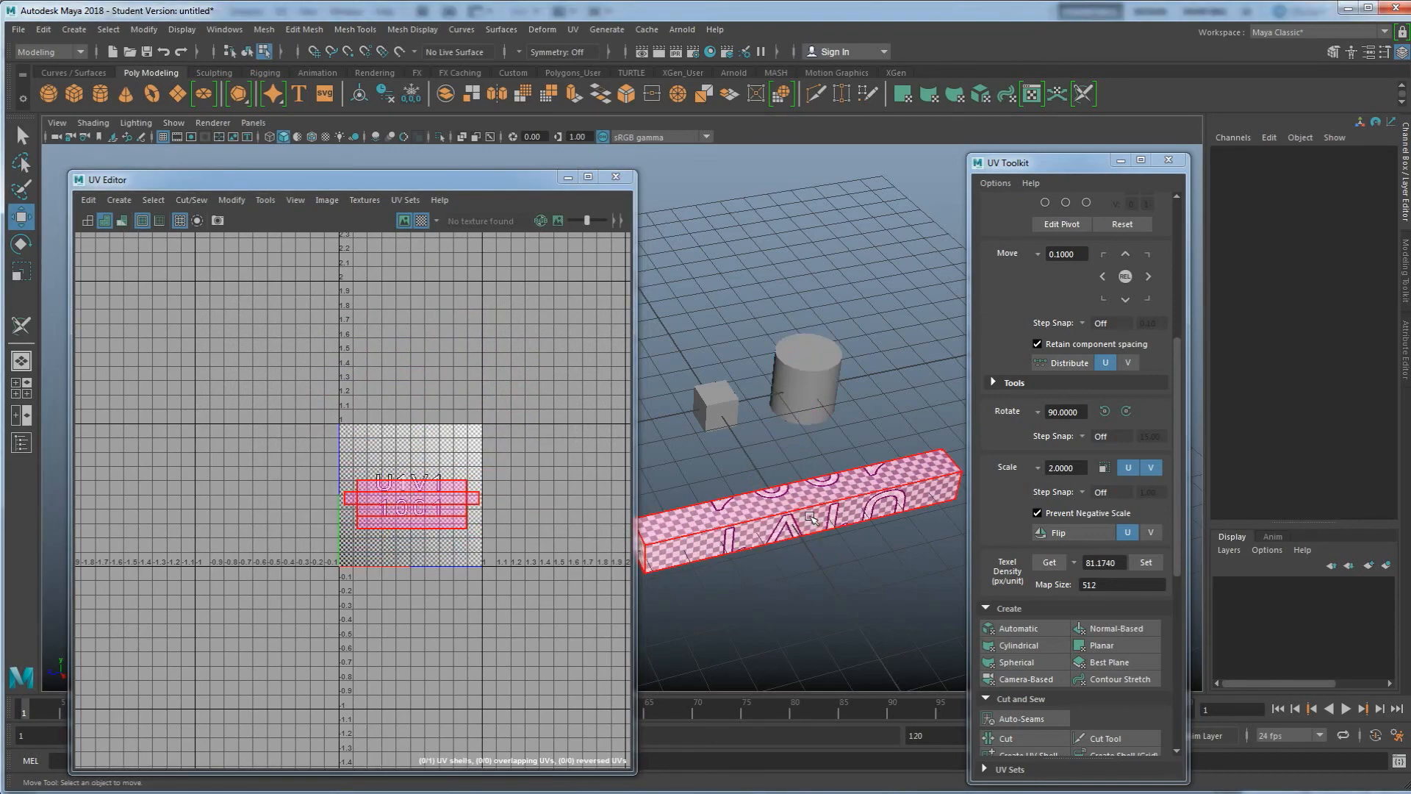
click(716, 426)
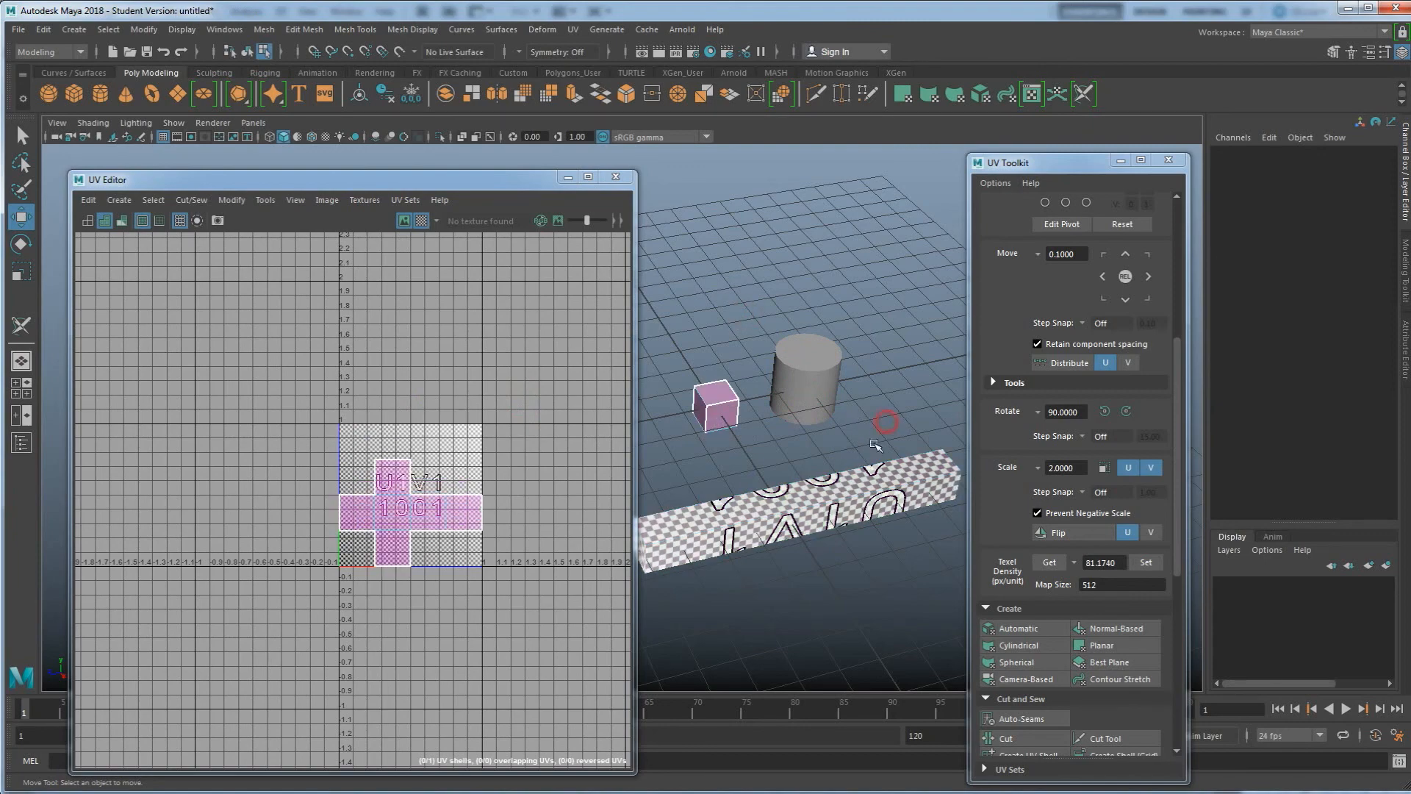
right_click(868, 404)
click(919, 385)
click(499, 256)
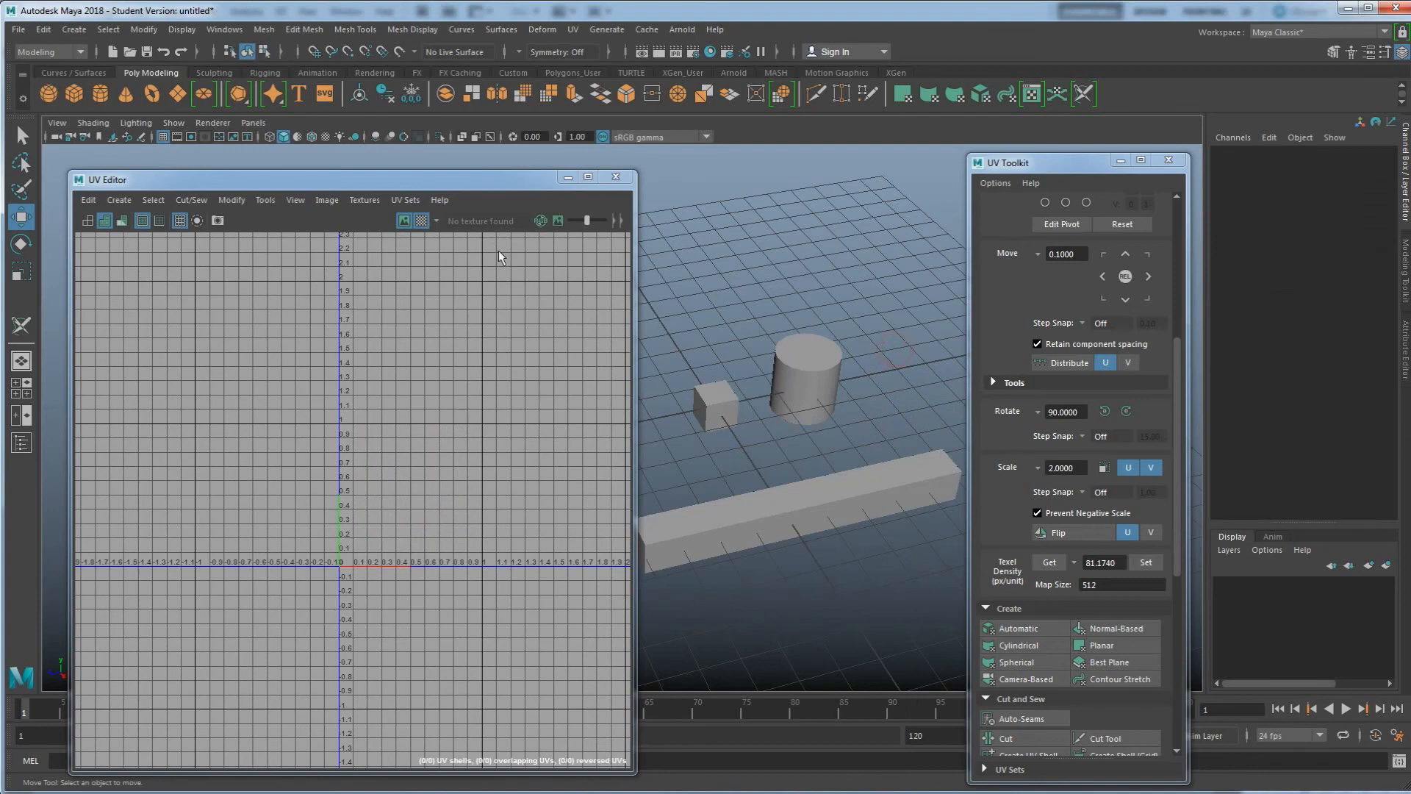